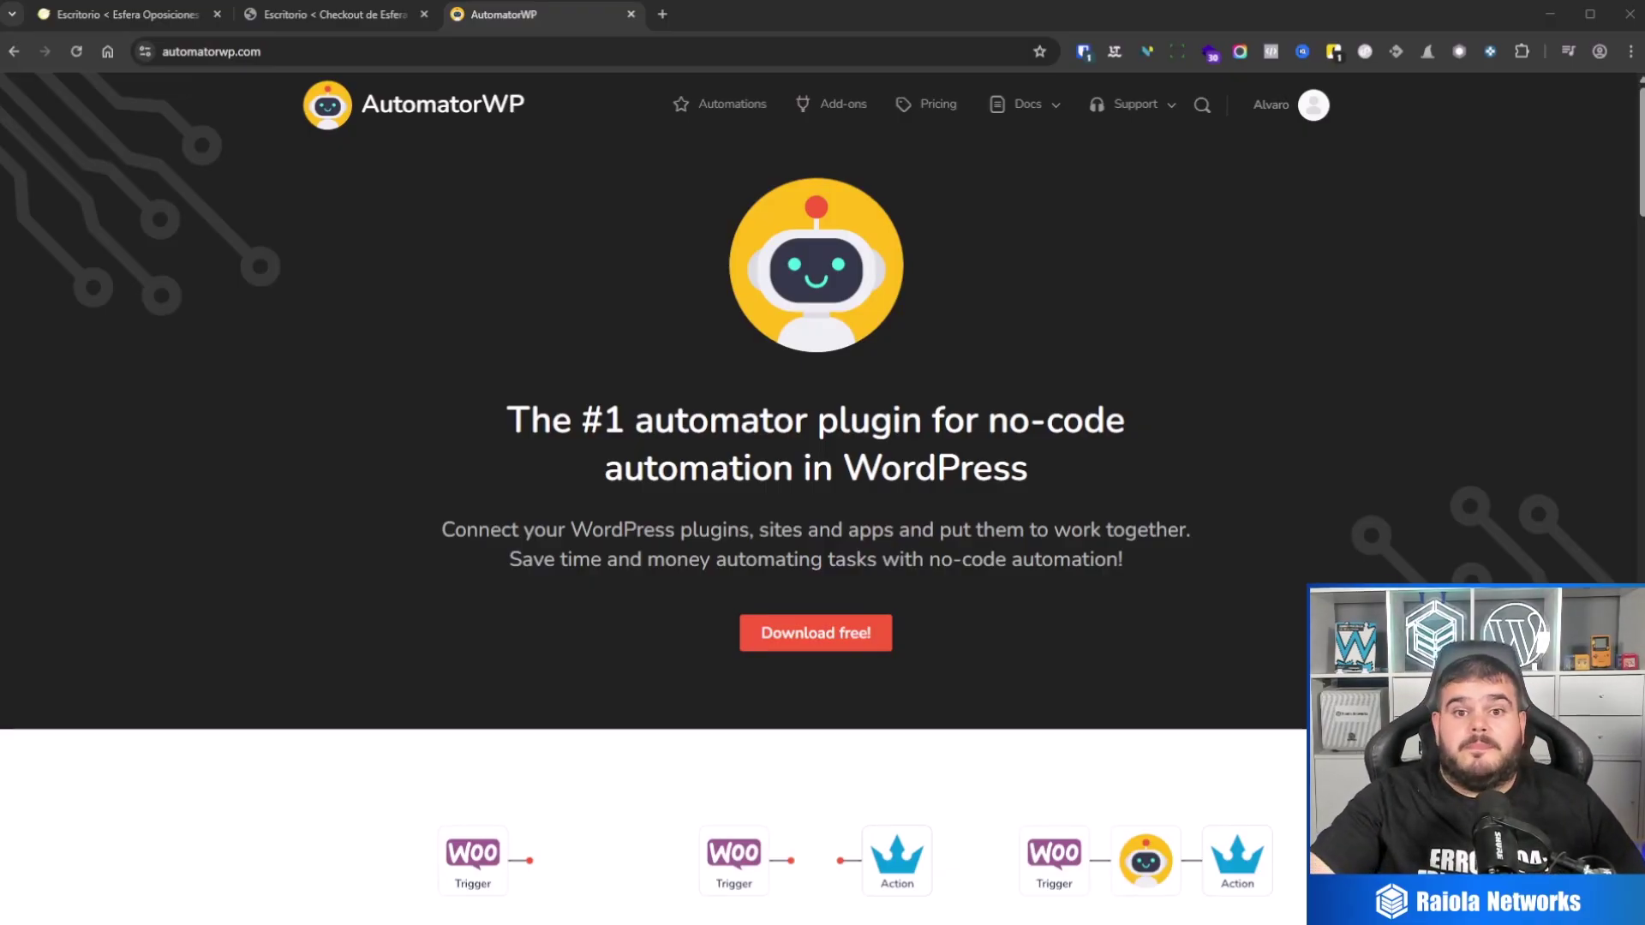
Step: Look over the WordPress dashboards of the Esfera Oposiciones main site and its separate checkout site
click(120, 13)
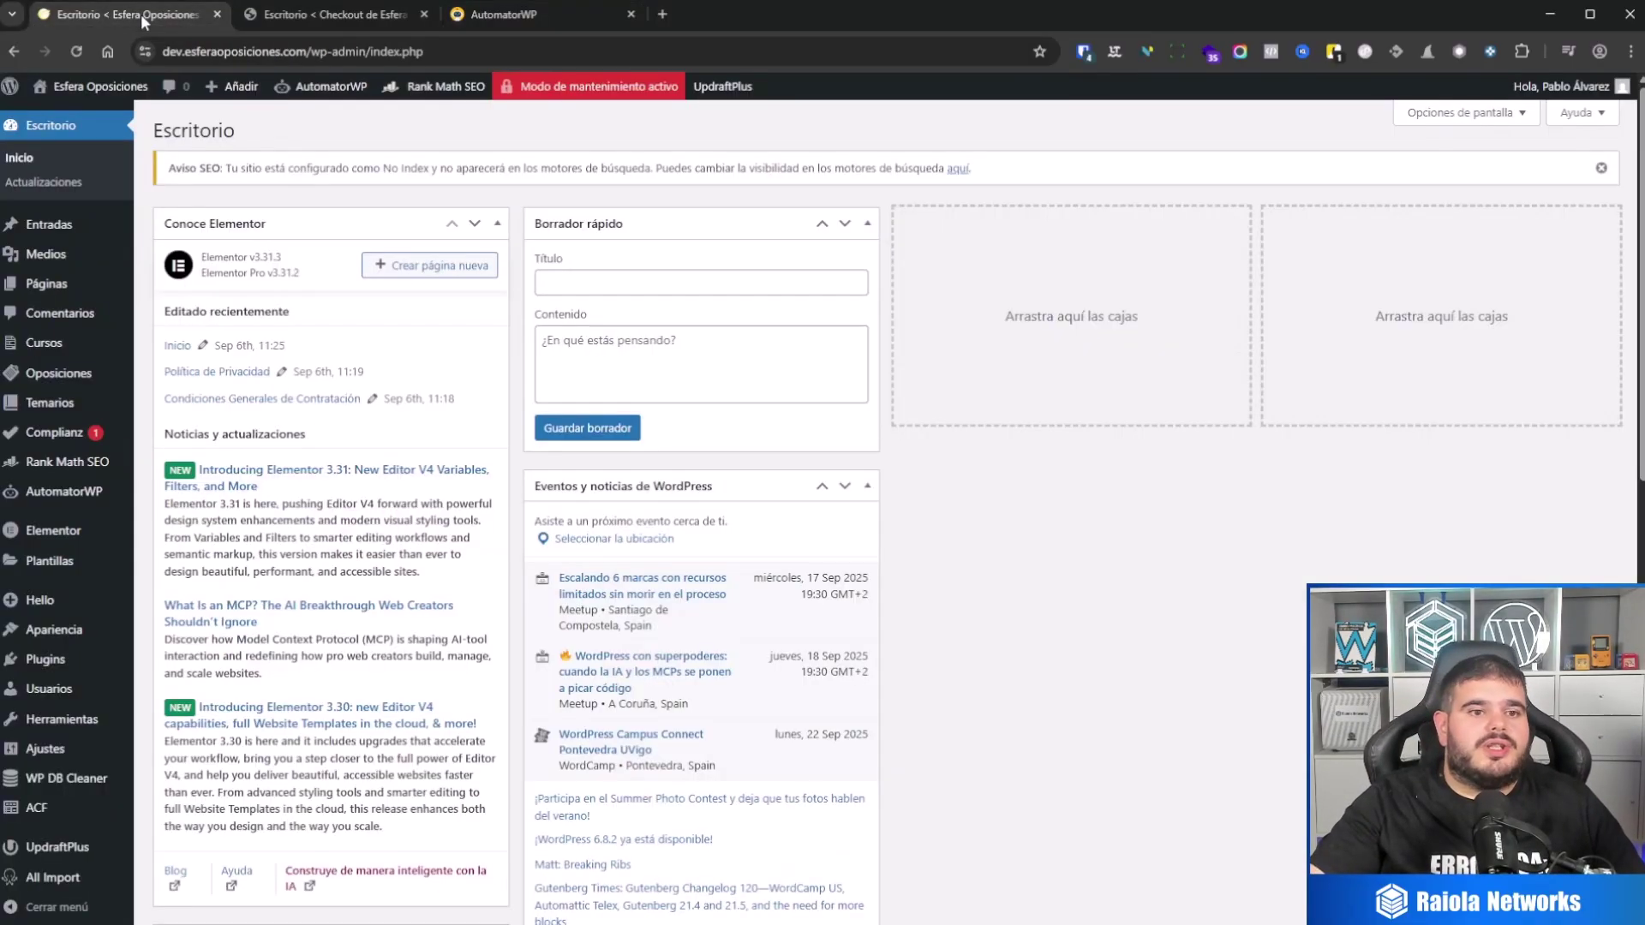
click(284, 13)
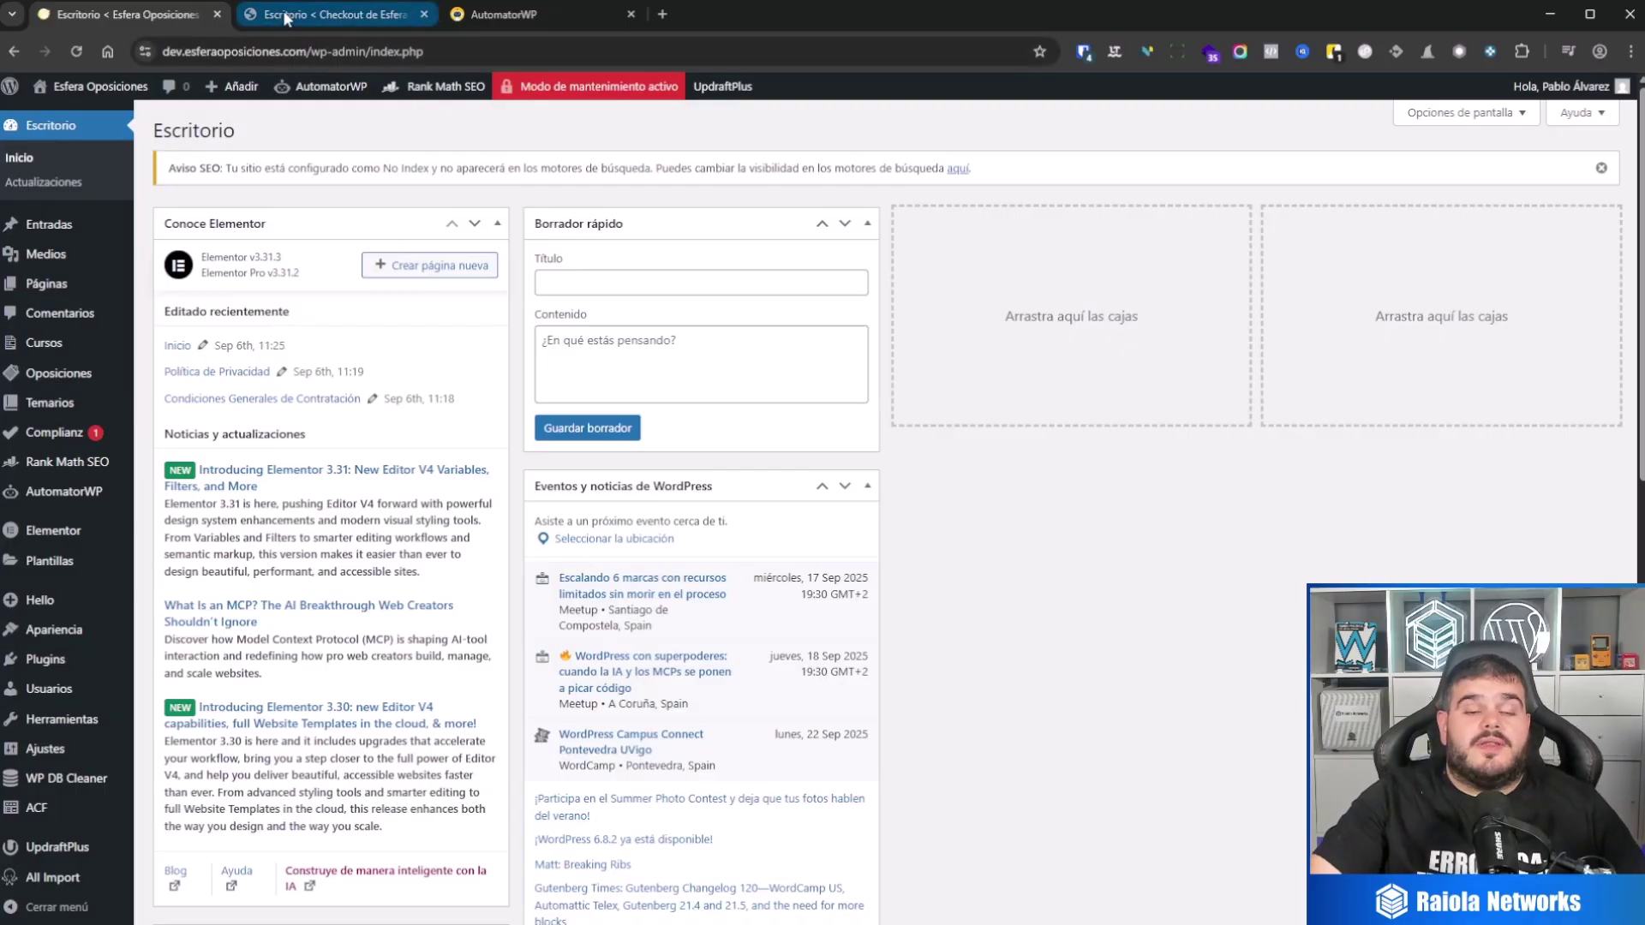
click(146, 15)
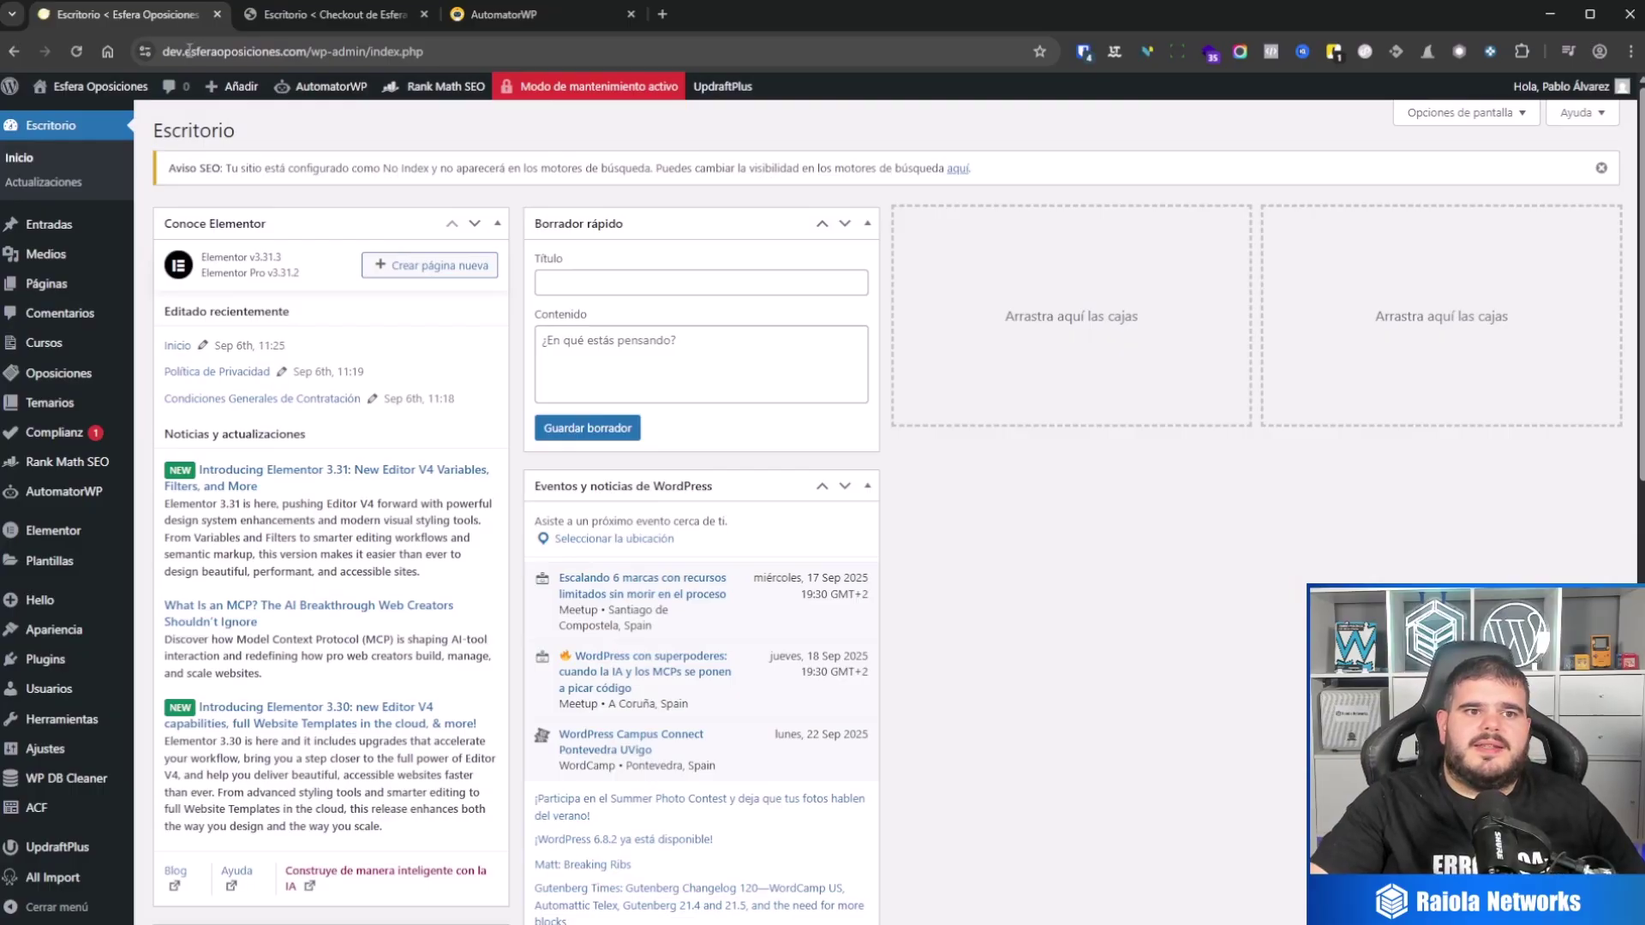
click(266, 19)
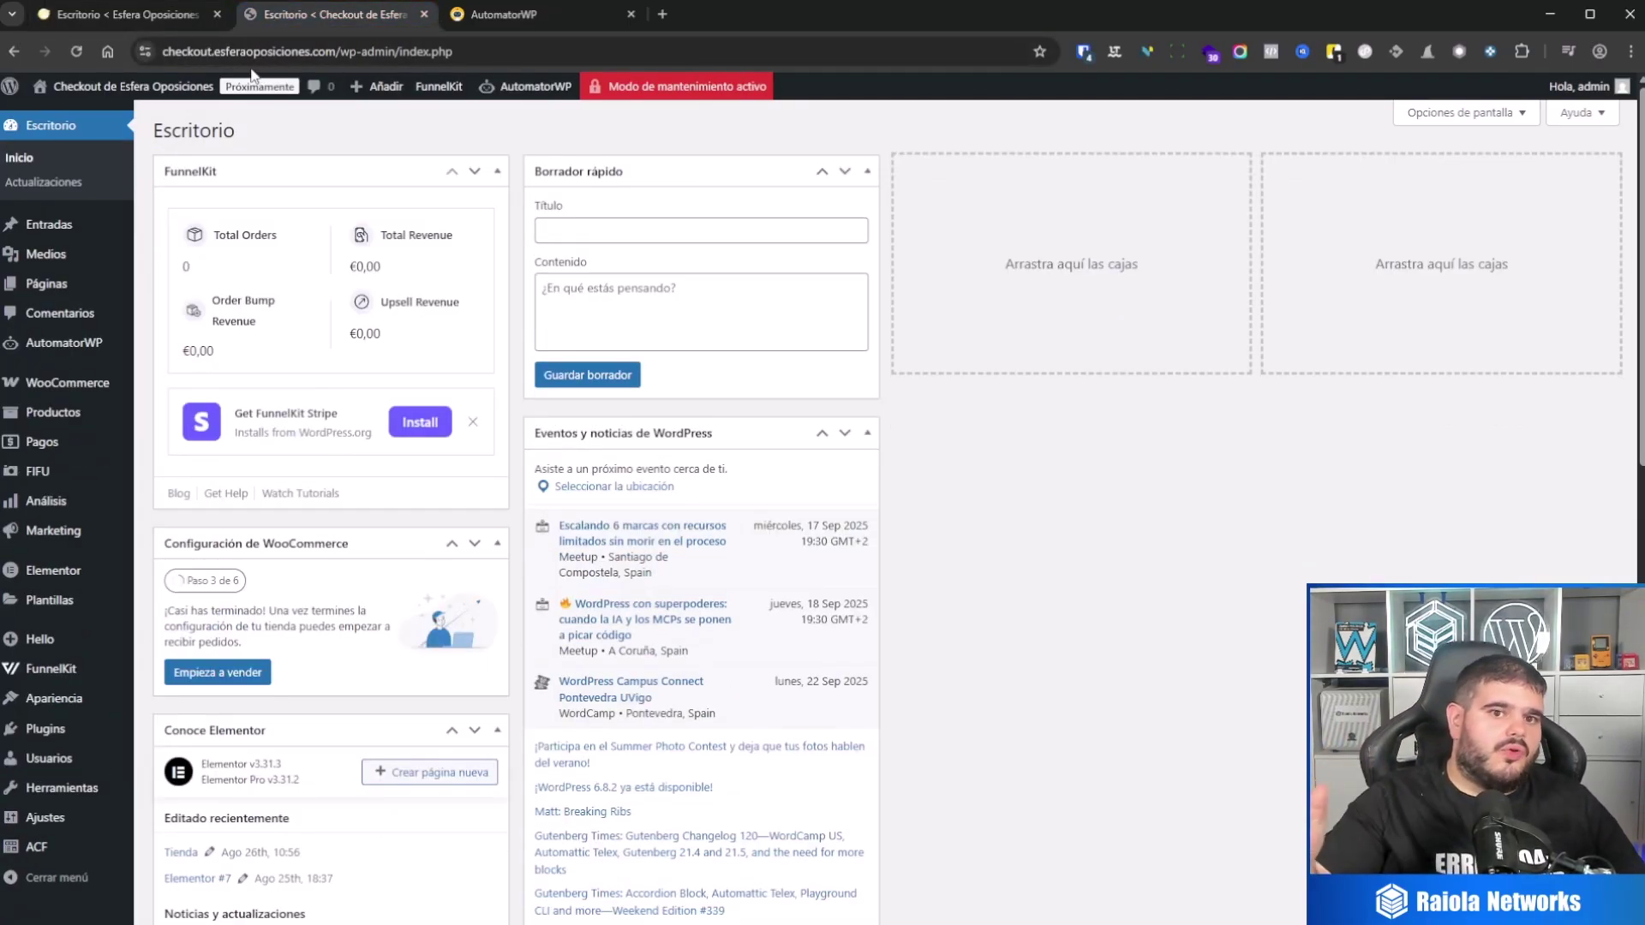
click(120, 15)
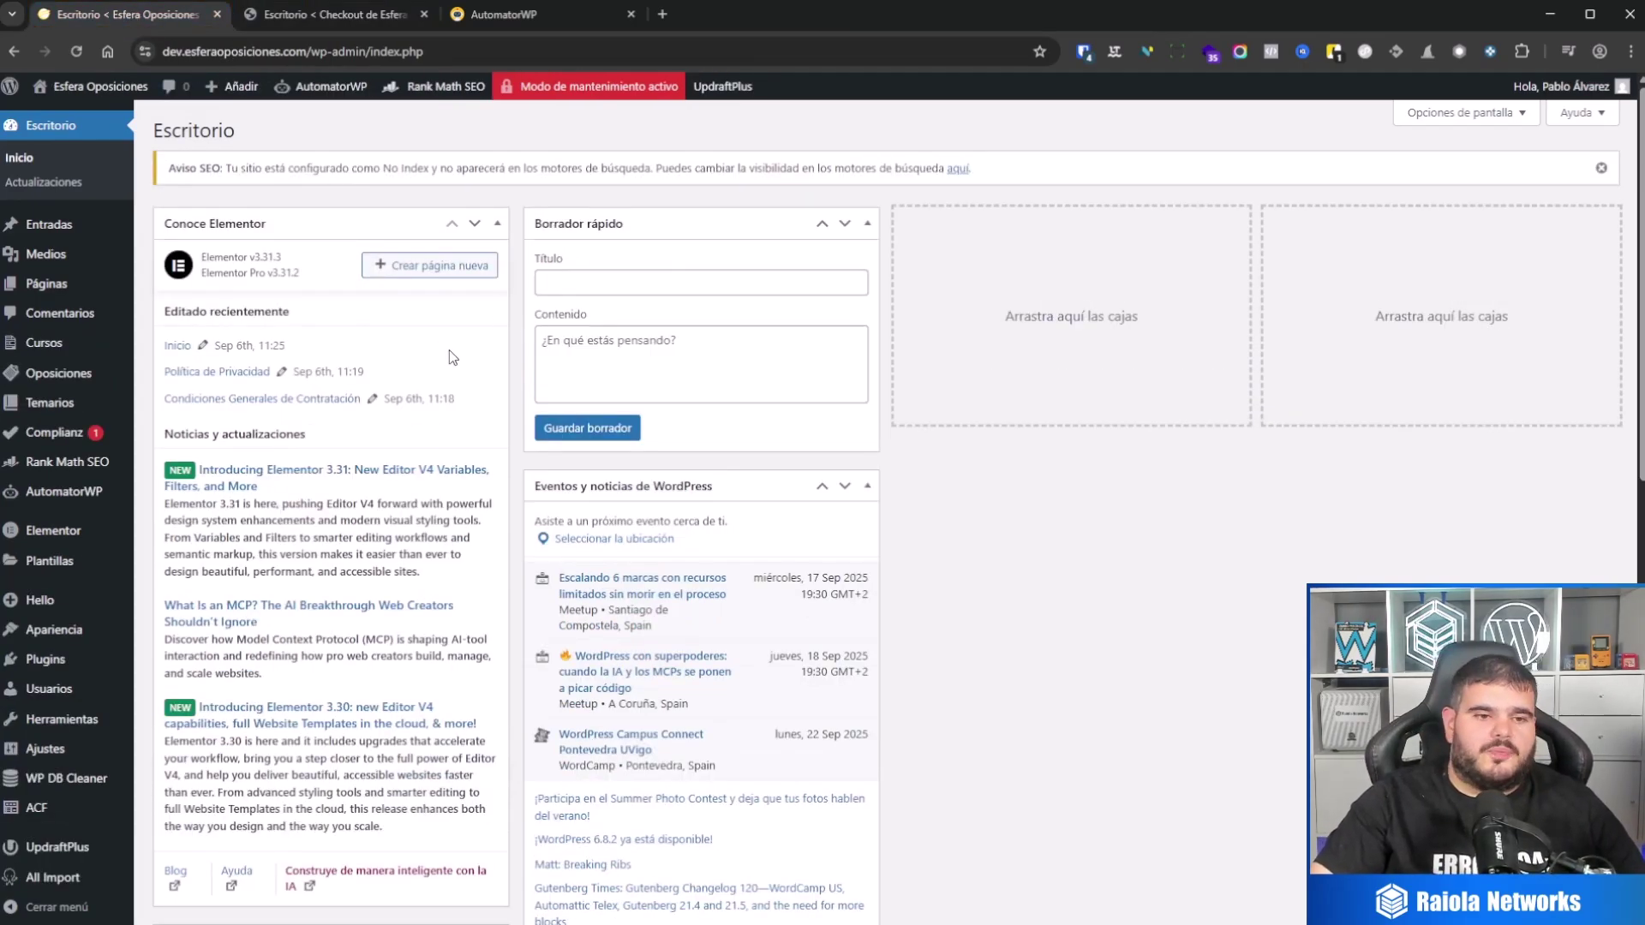
Step: Browse the Cursos, Oposiciones and Temarios content lists on the main site
mouse_move(88, 360)
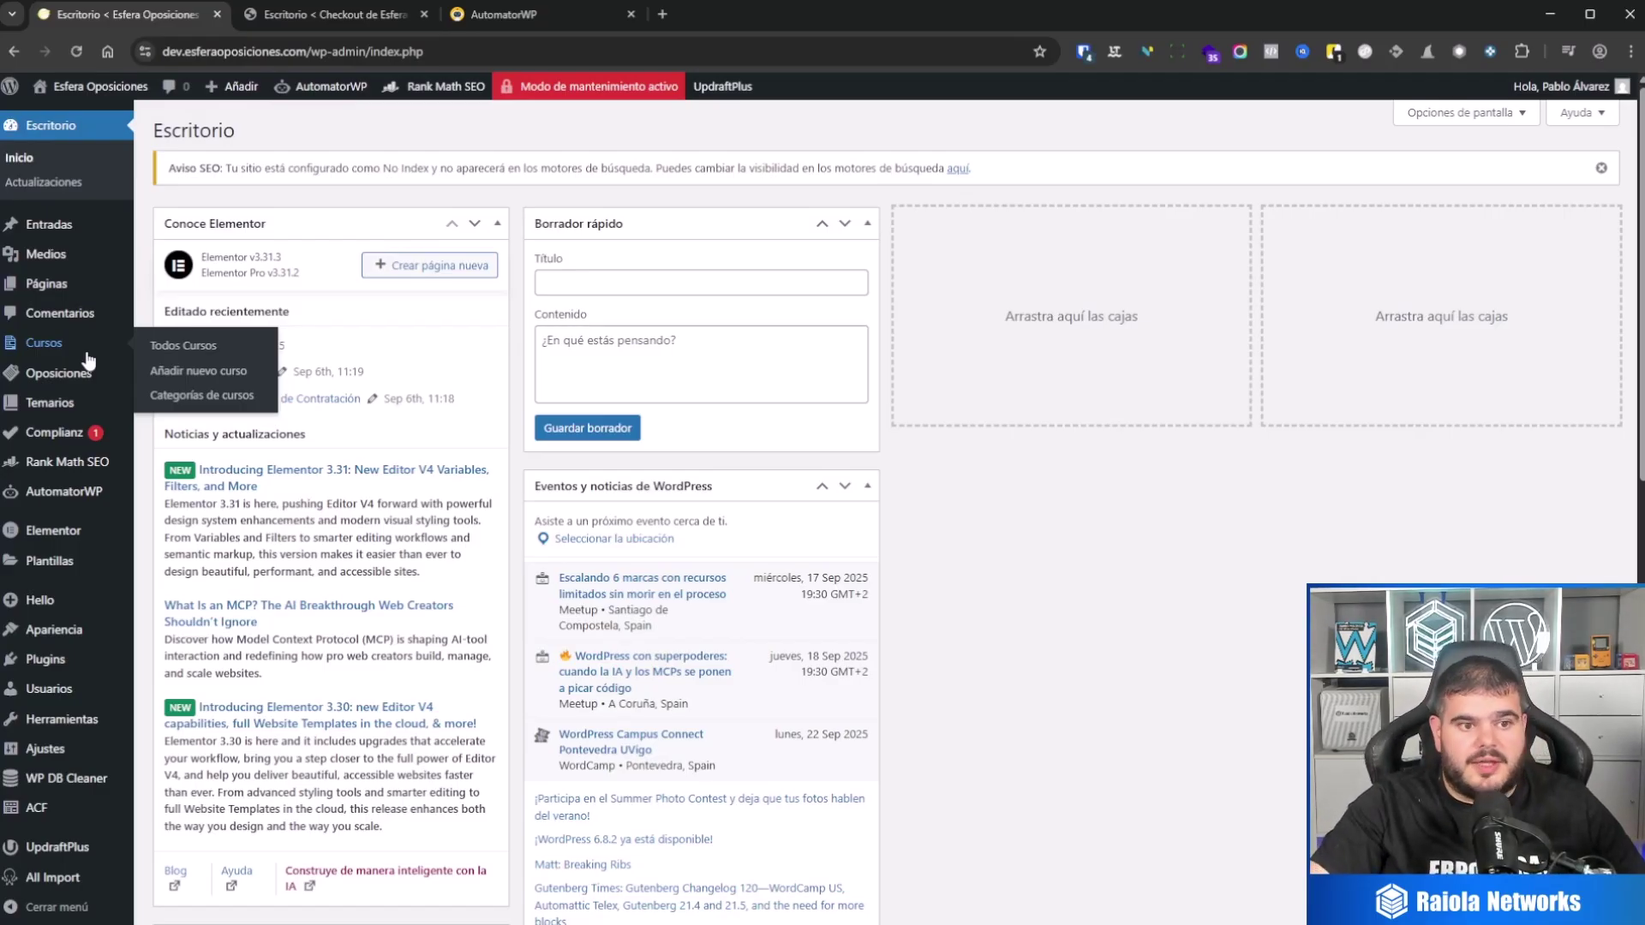
click(87, 353)
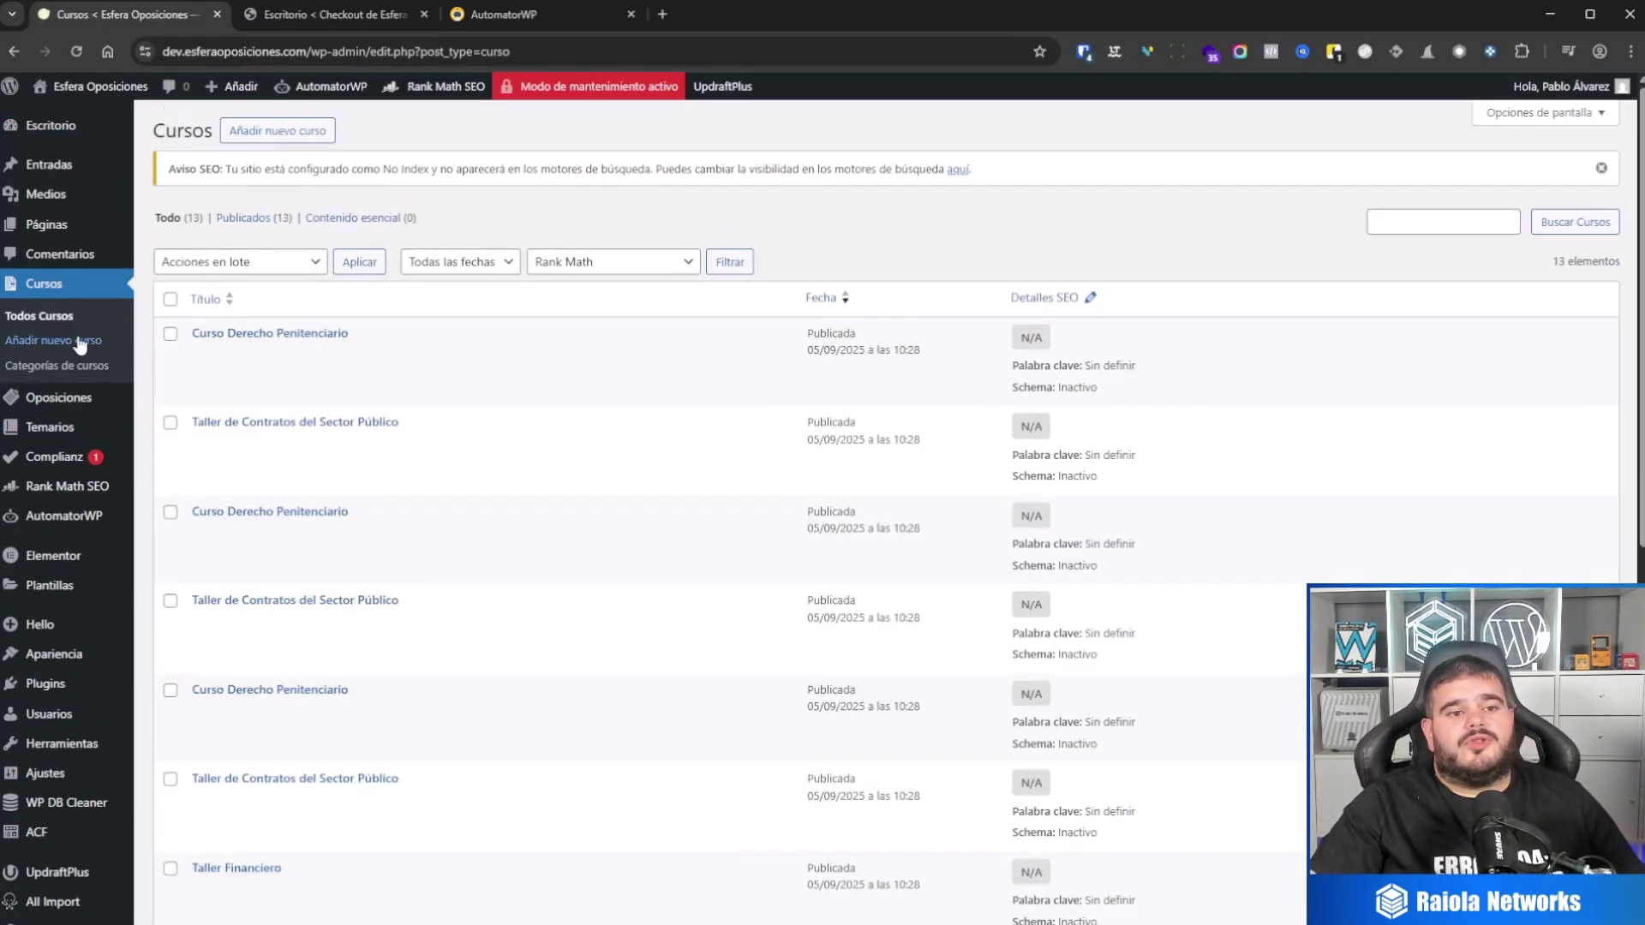
click(55, 403)
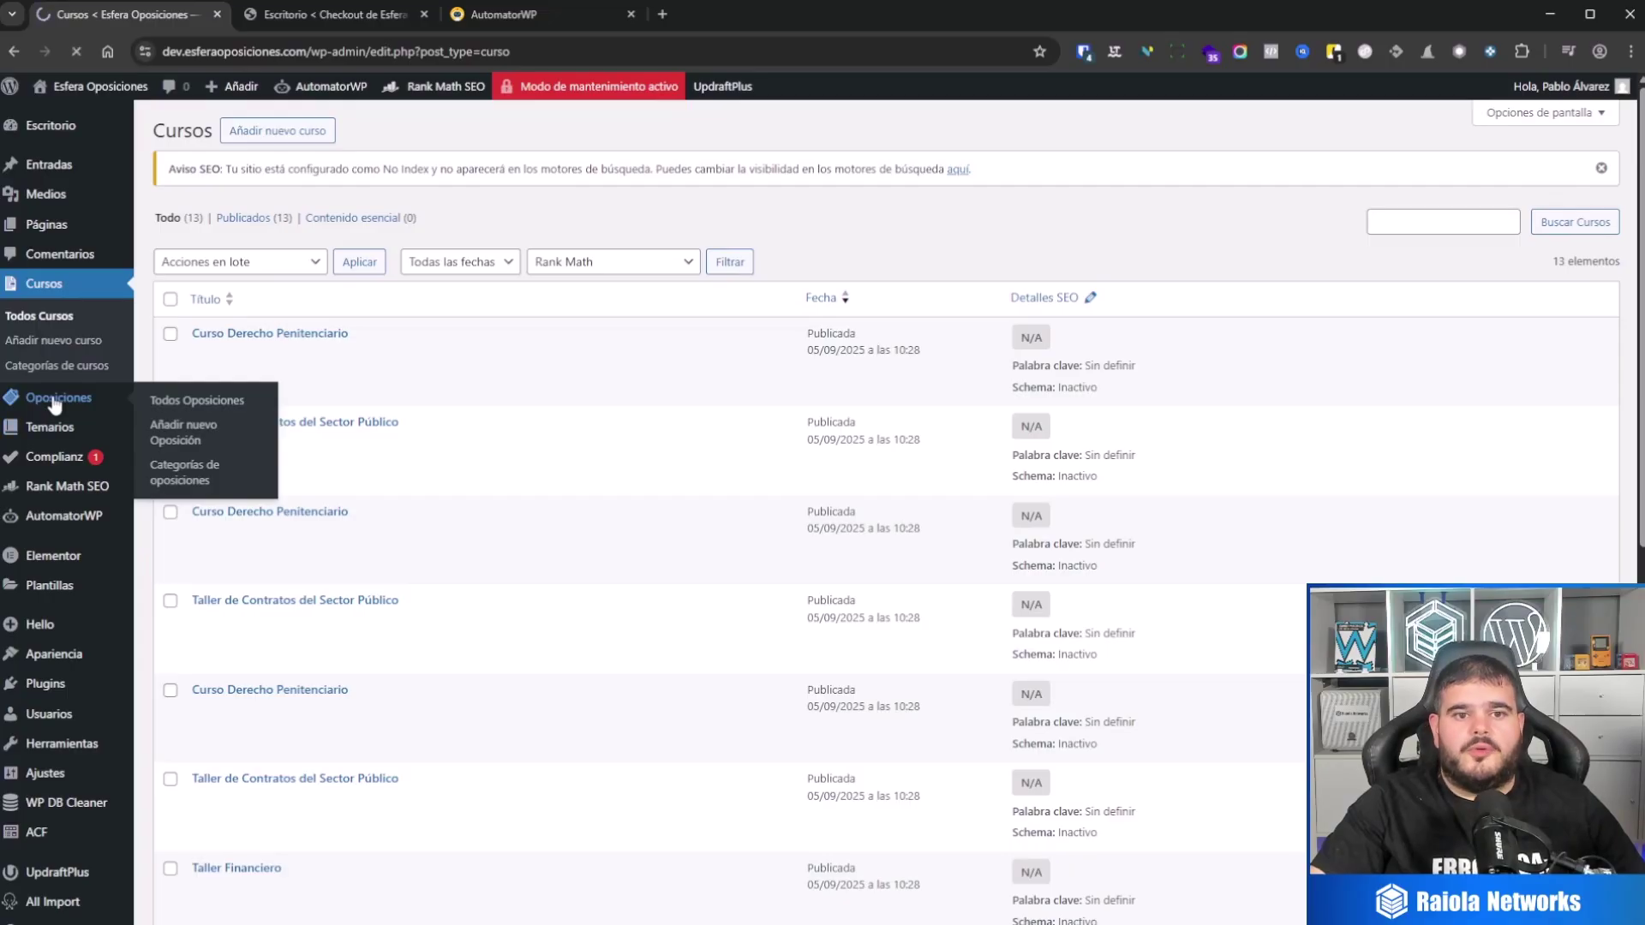
click(67, 462)
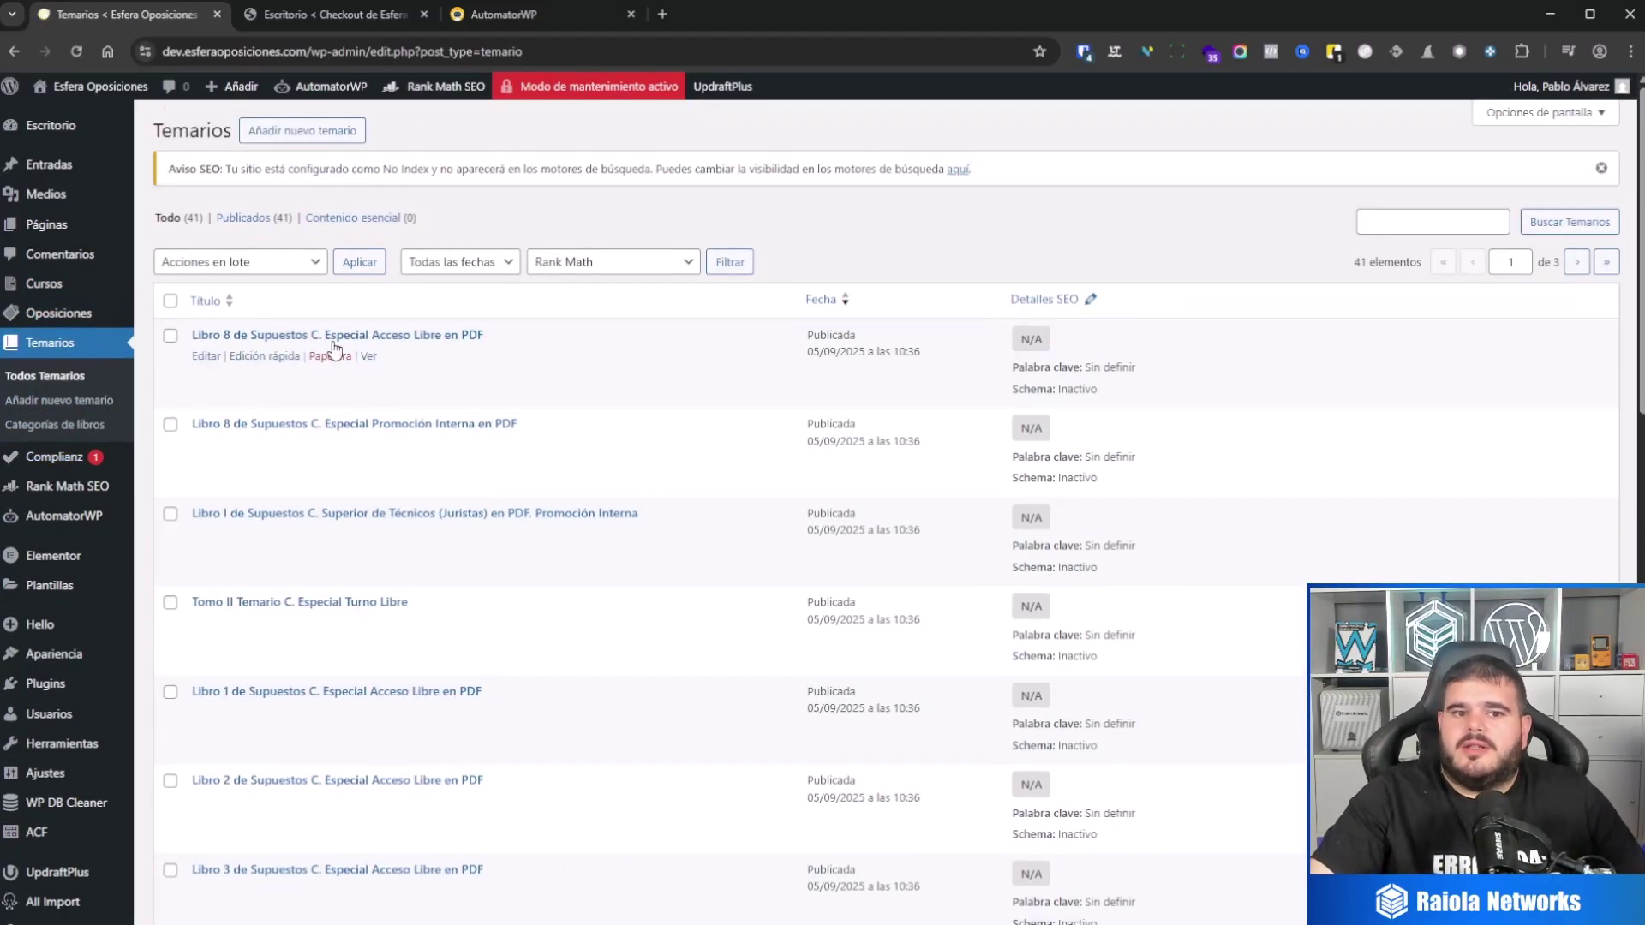
Step: Open the temario "Libro 8 de Supuestos C. Especial Acceso Libre en PDF" and examine its custom fields and description
click(206, 356)
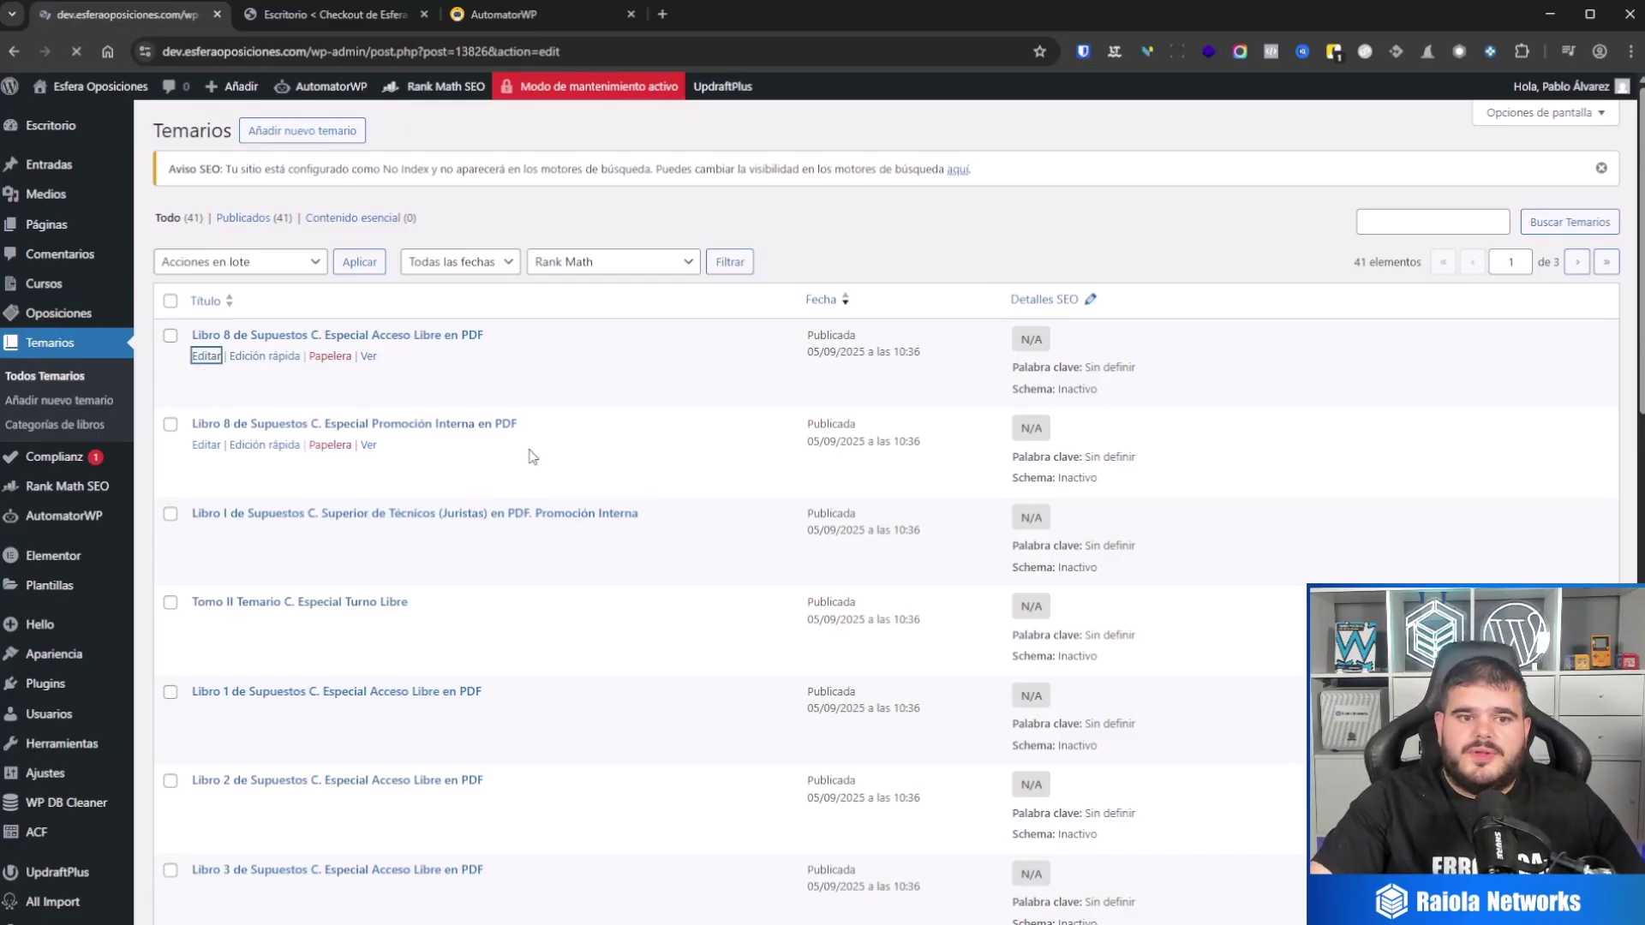
scroll(525, 448, down, 2)
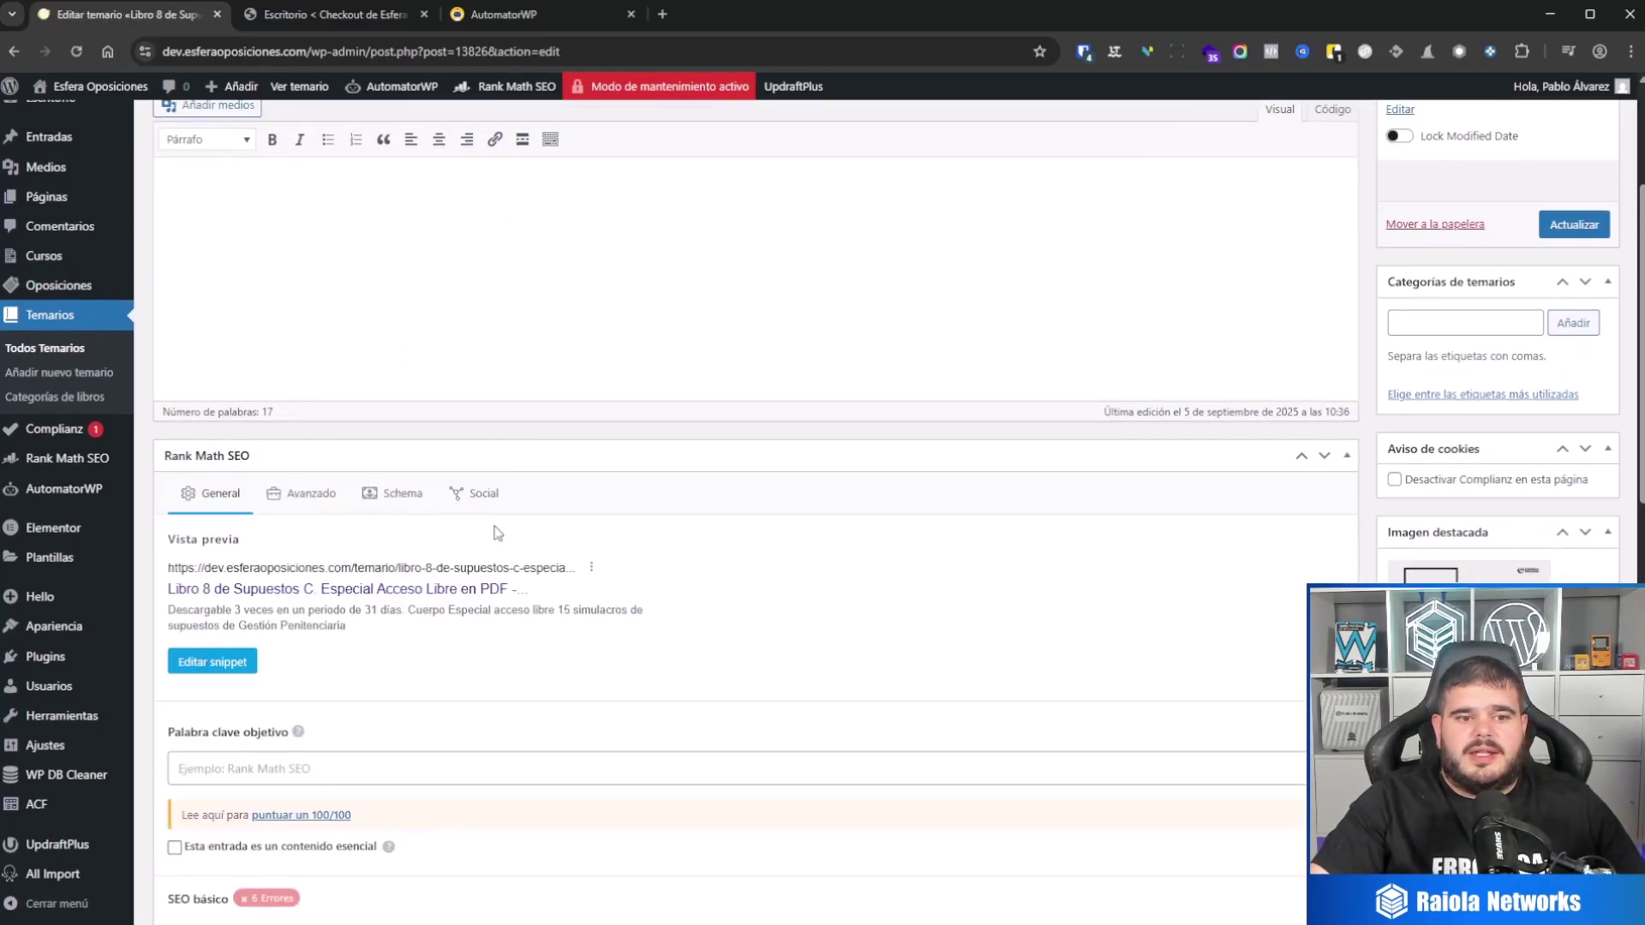
scroll(496, 533, down, 10)
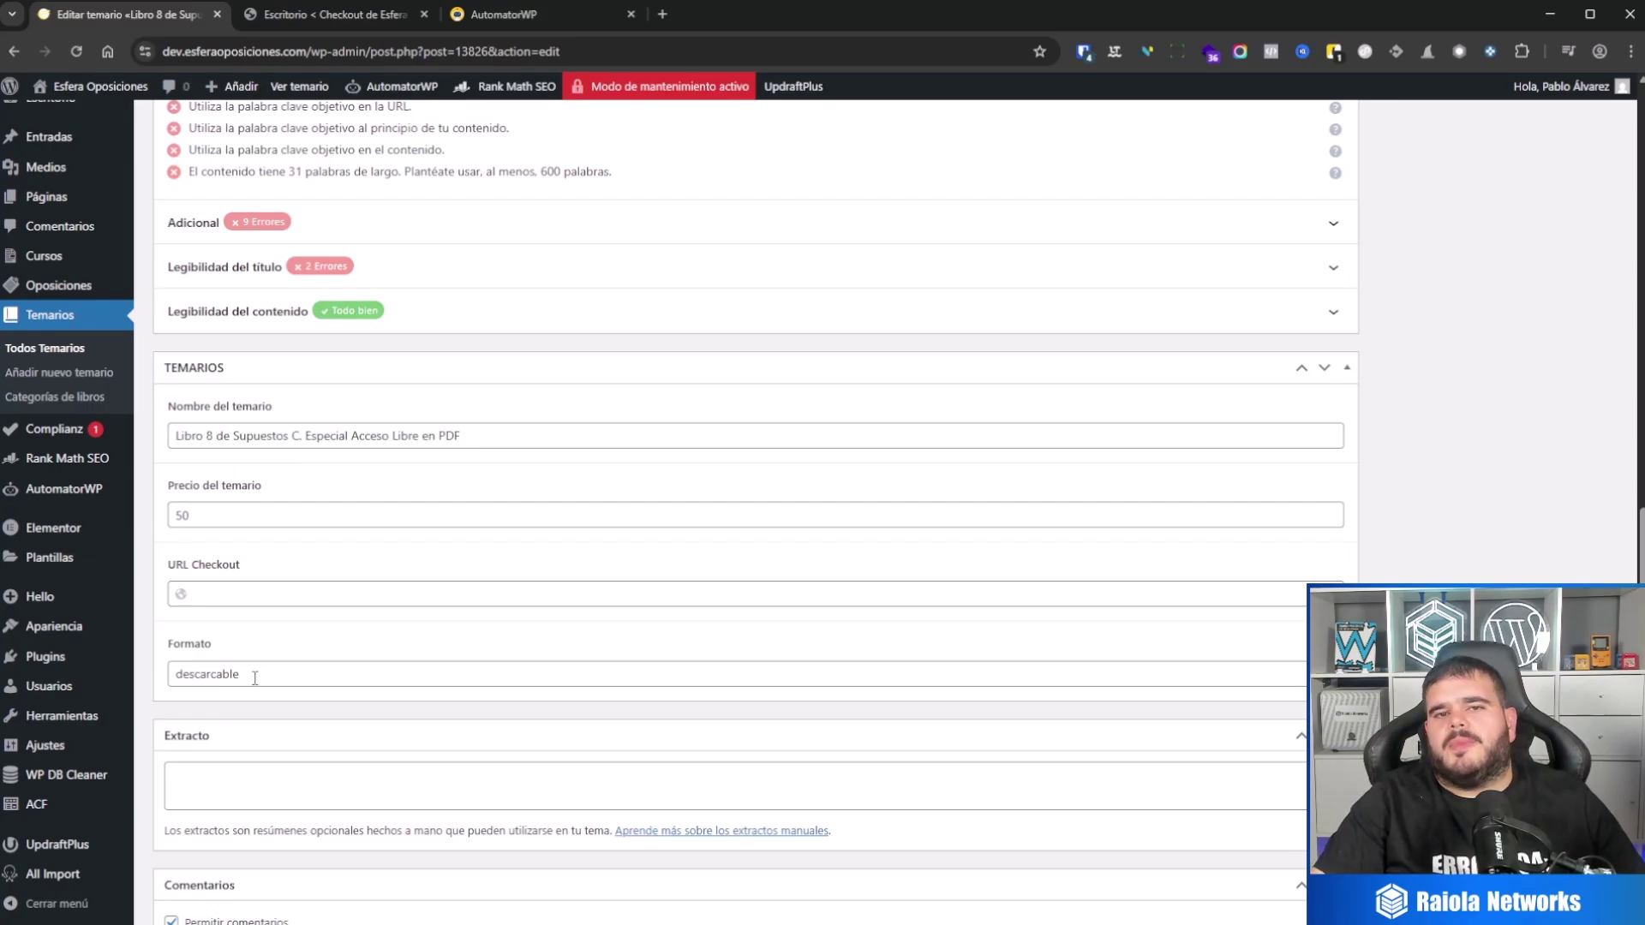
scroll(254, 678, up, 15)
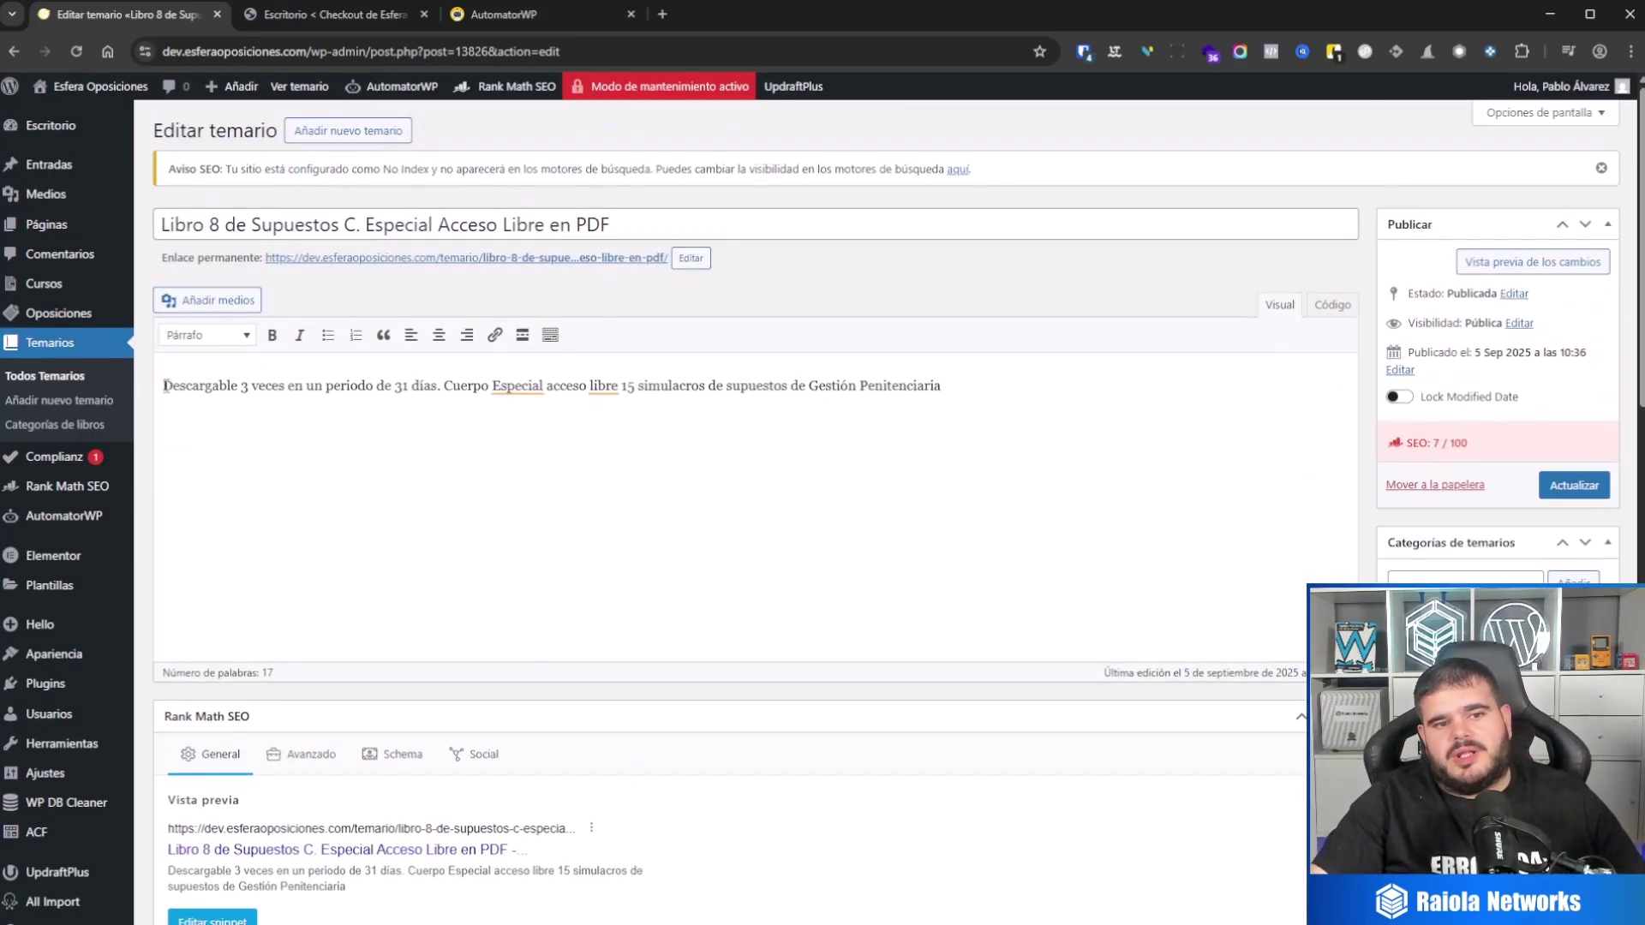
drag(163, 385, 1032, 458)
click(1033, 458)
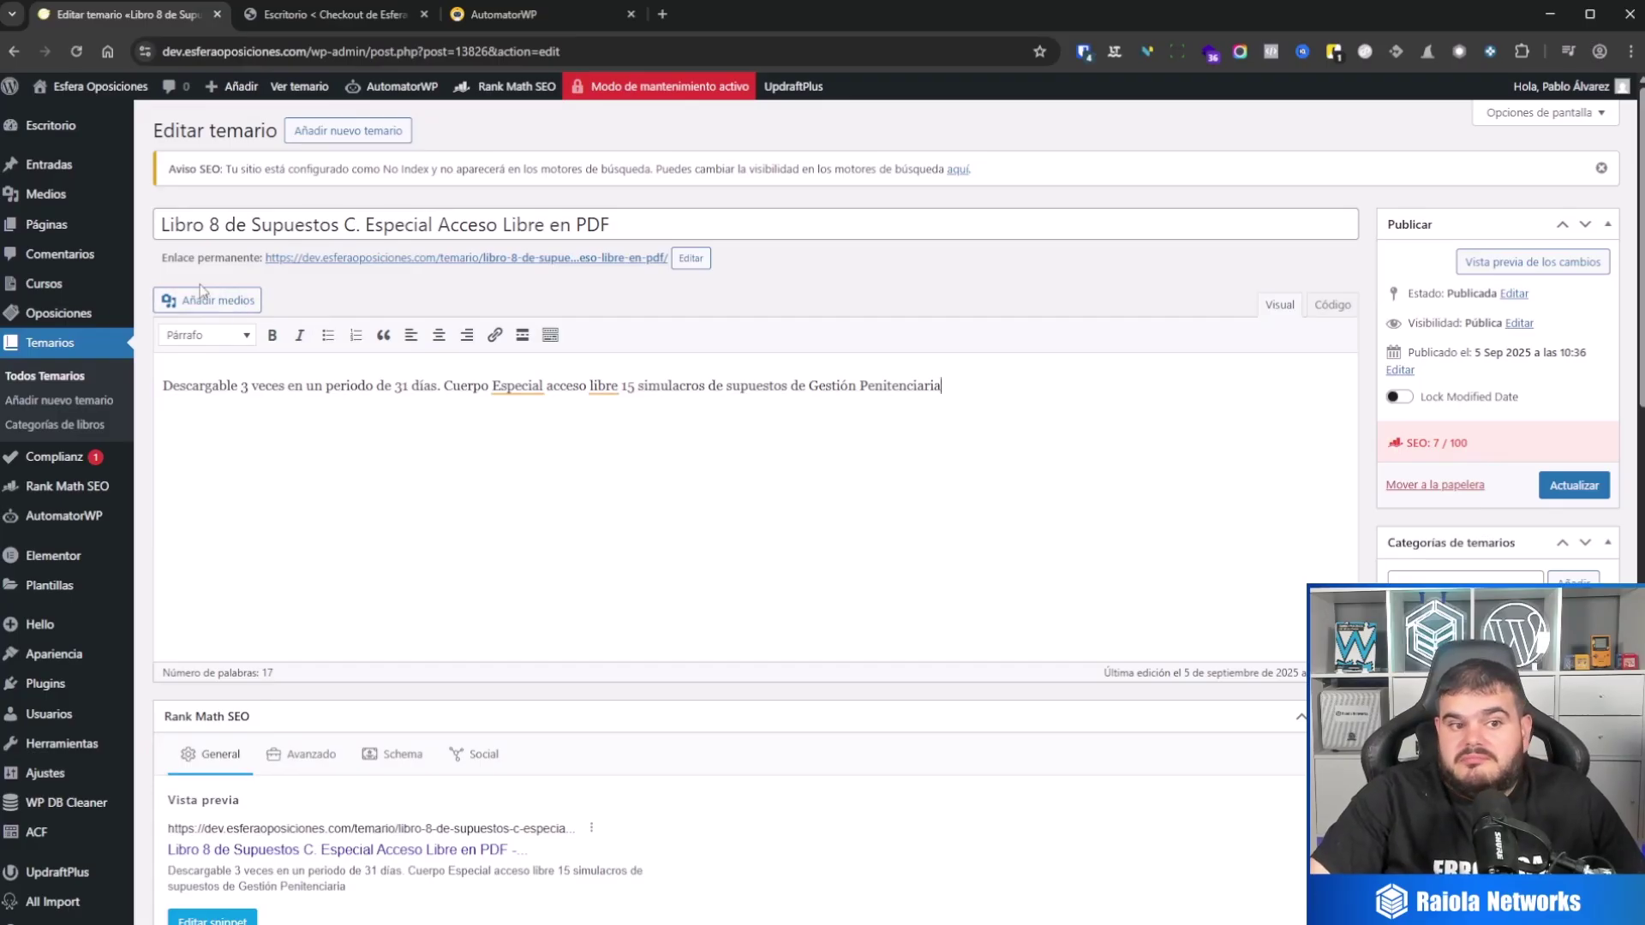
Step: Move all WooCommerce products on the checkout site to the trash with a bulk action
click(296, 22)
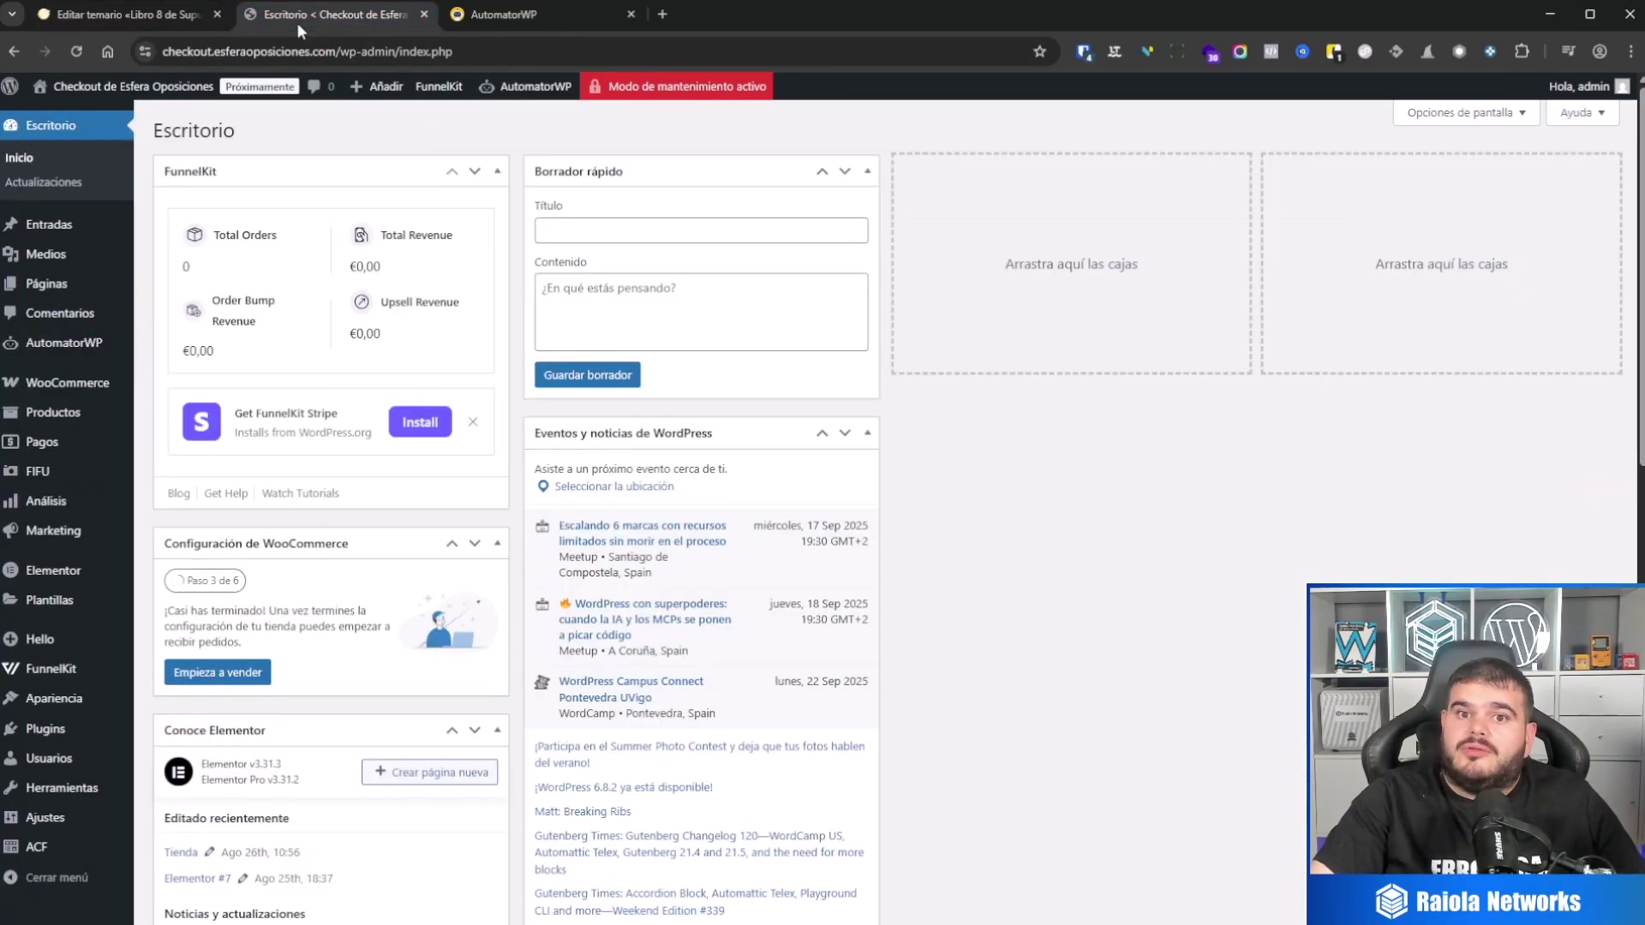
click(82, 413)
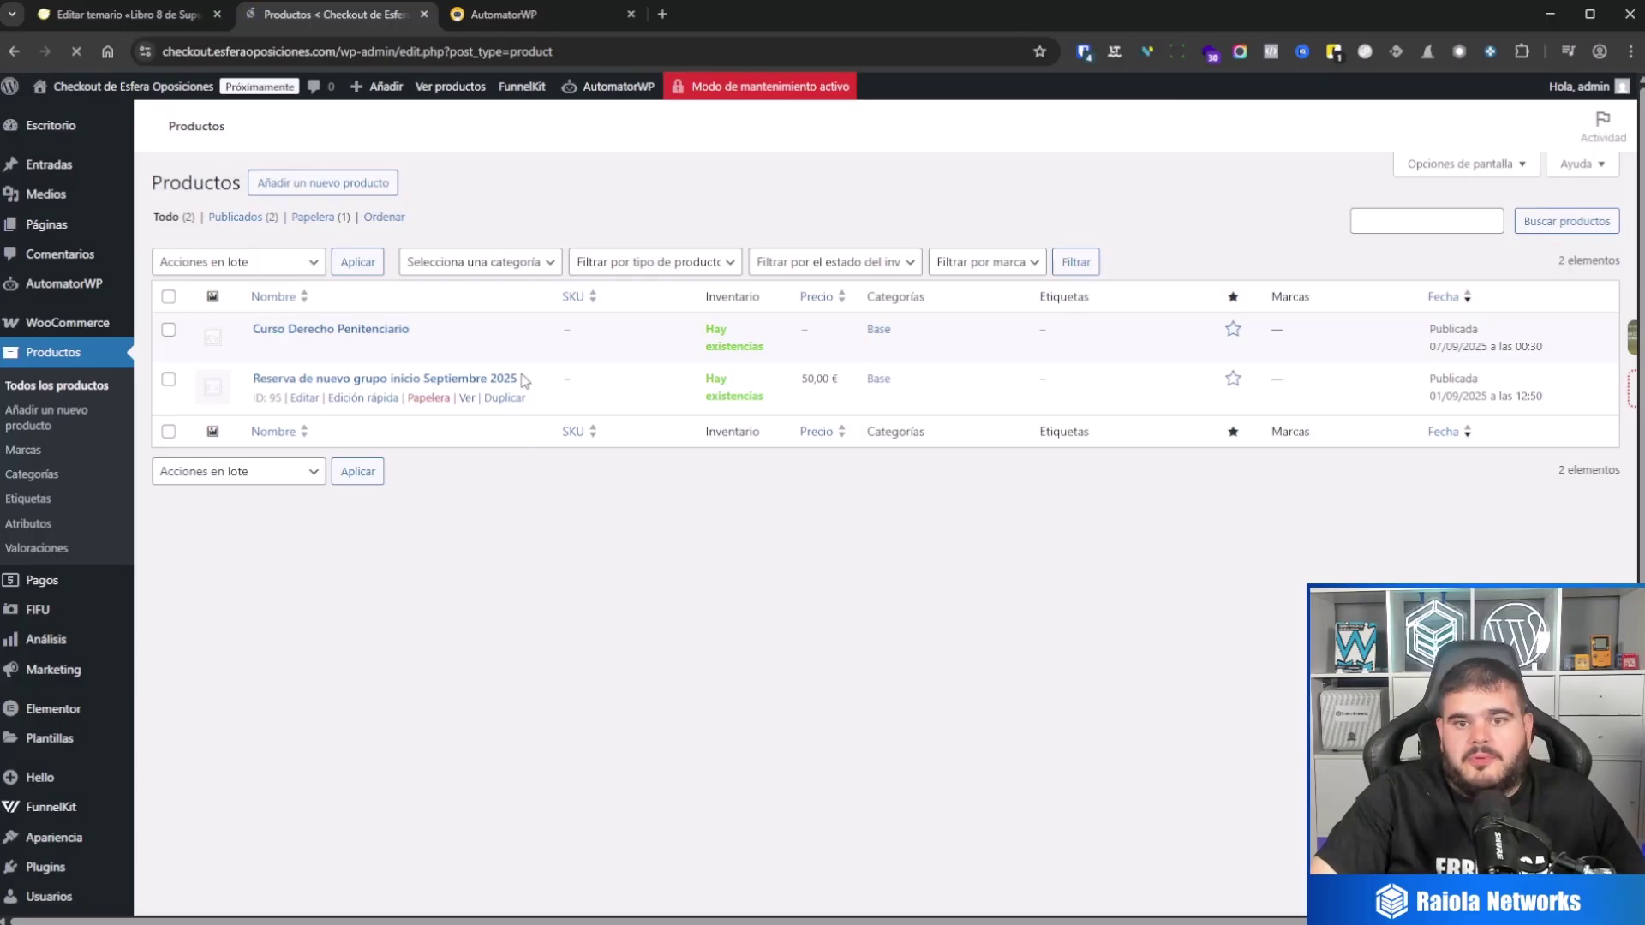
click(169, 297)
click(238, 261)
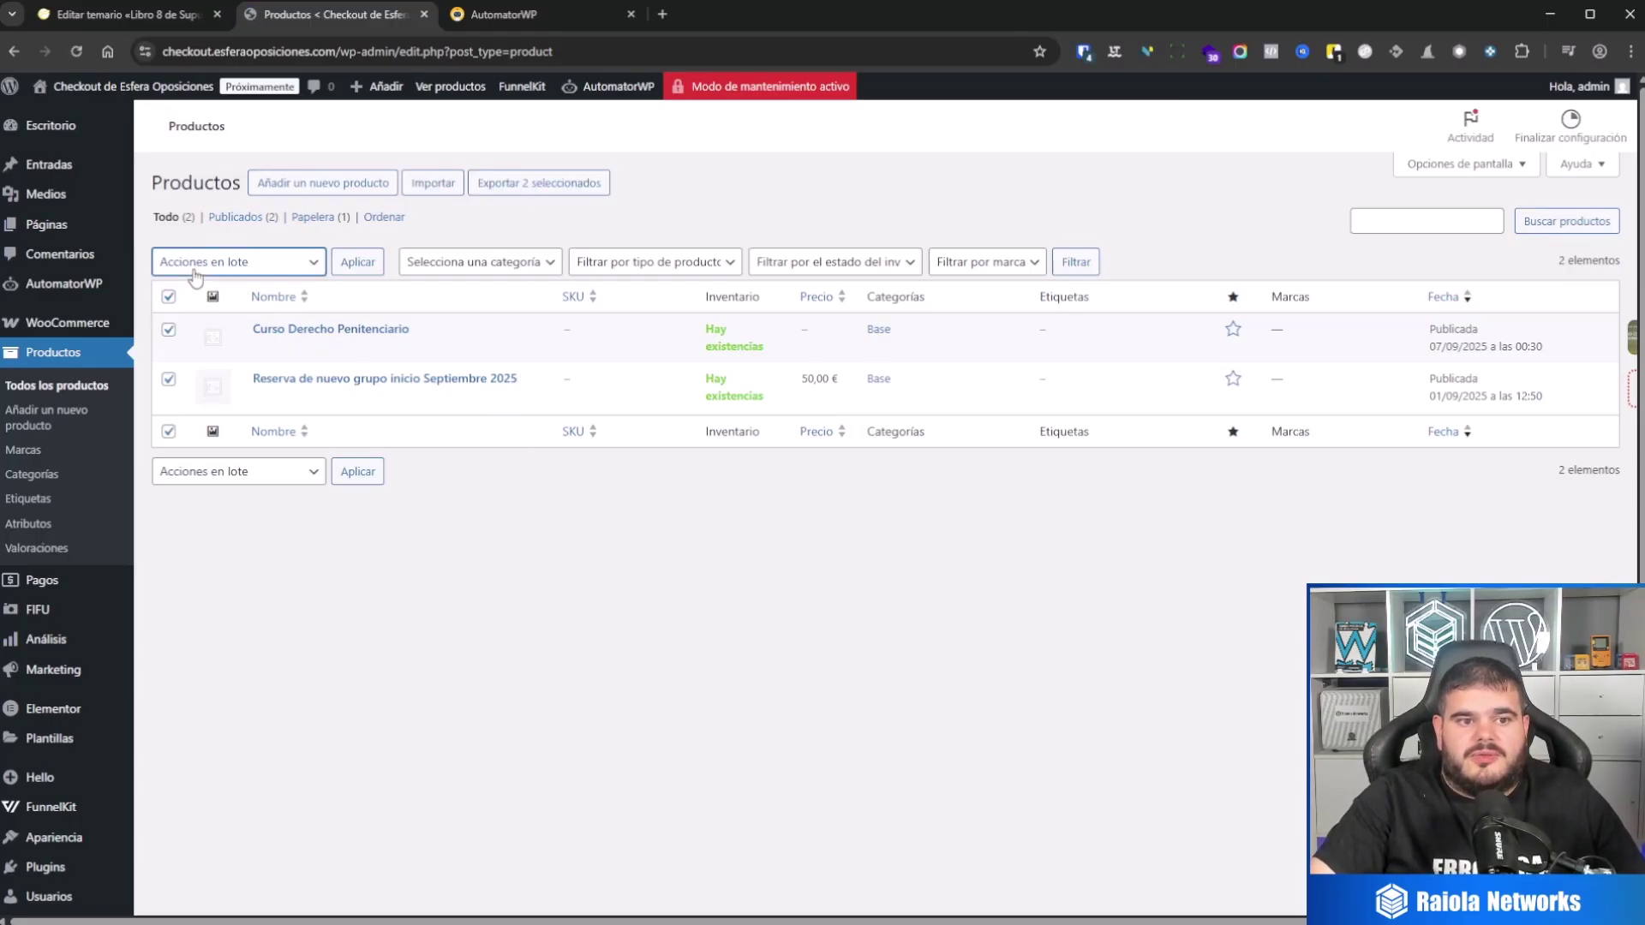
click(211, 332)
click(373, 261)
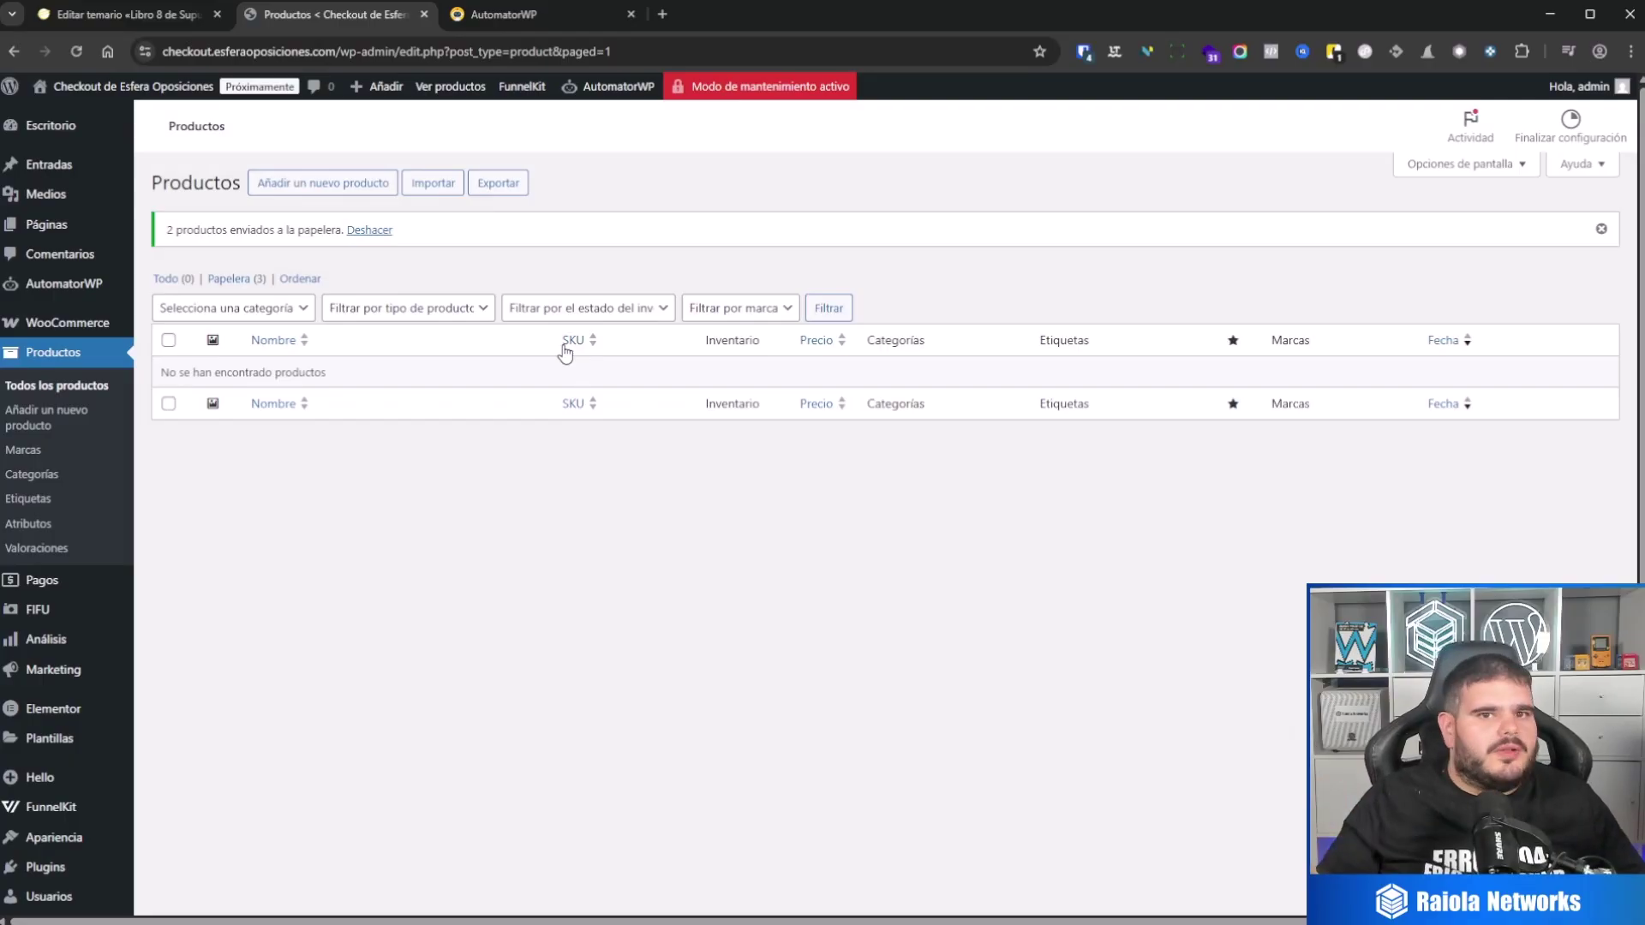
Step: Switch back to the main site and open AutomatorWP's list of automations
click(123, 15)
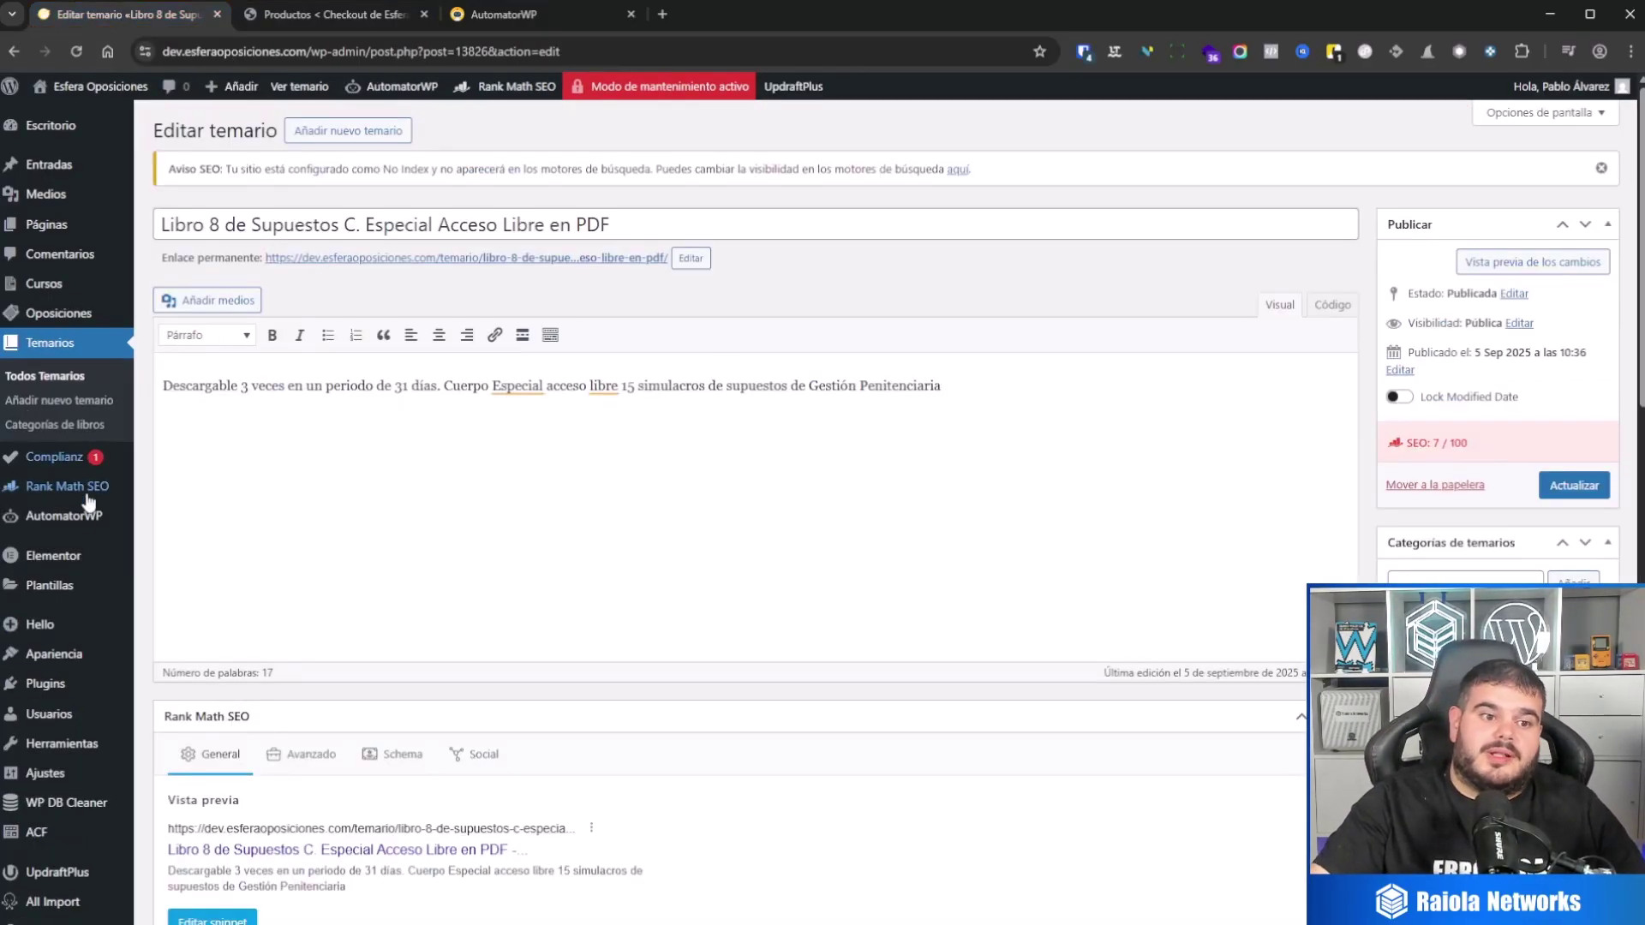
mouse_move(80, 532)
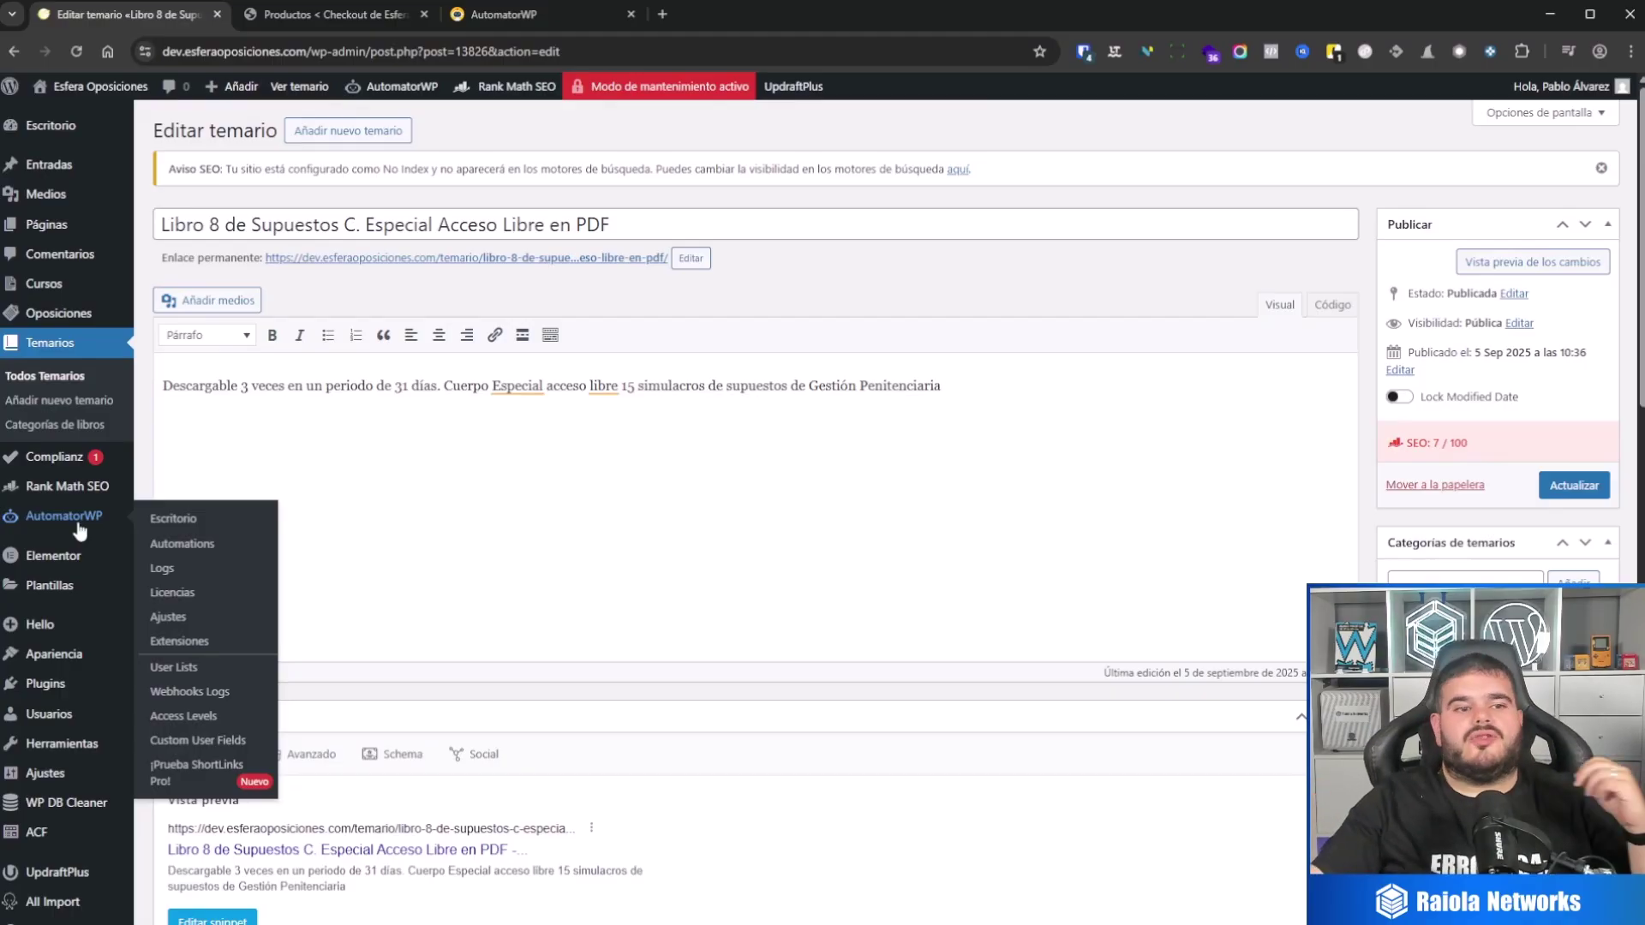
click(80, 513)
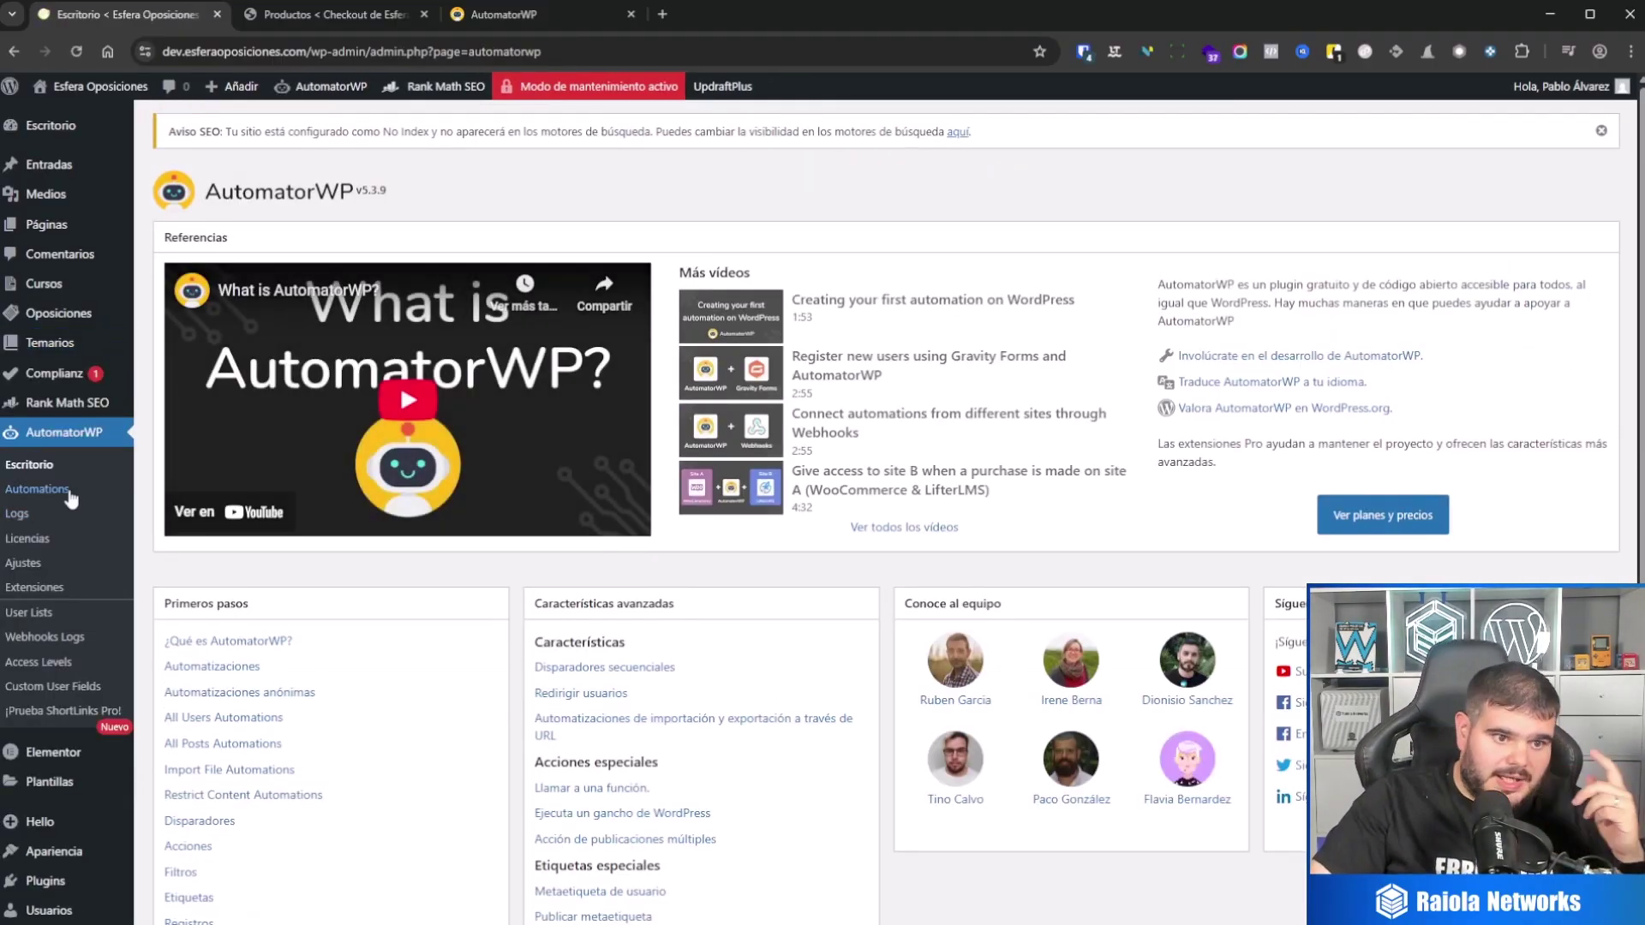
click(70, 497)
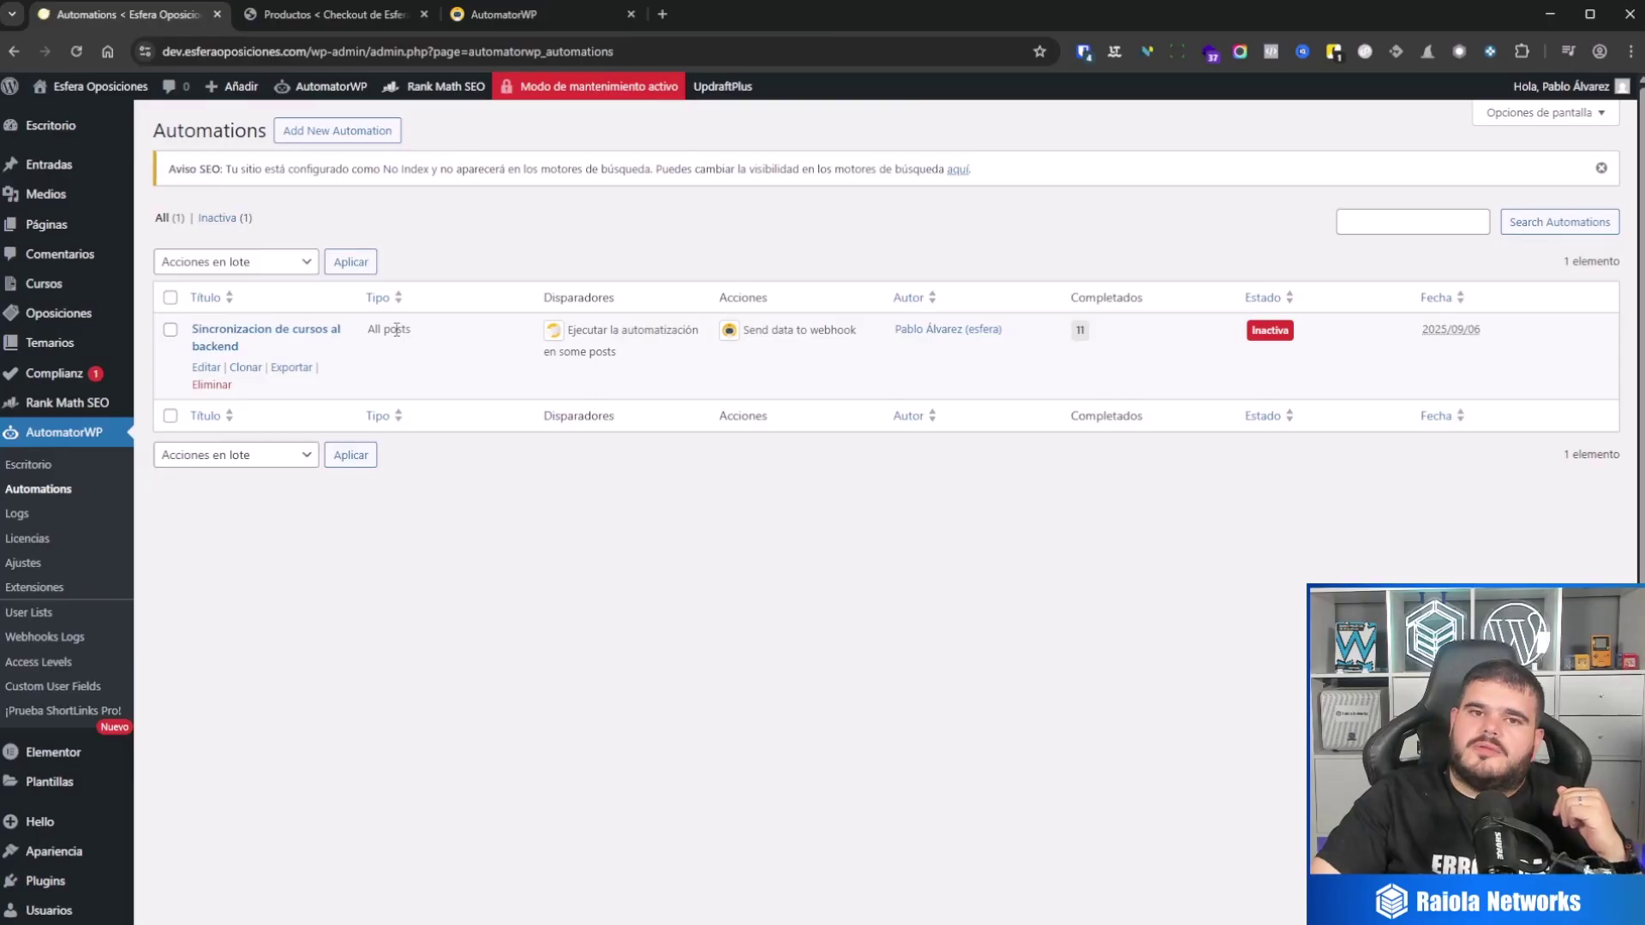
Step: View the available automation types without creating one, and open the automation "Sincronizacion de cursos al backend" for editing
click(339, 130)
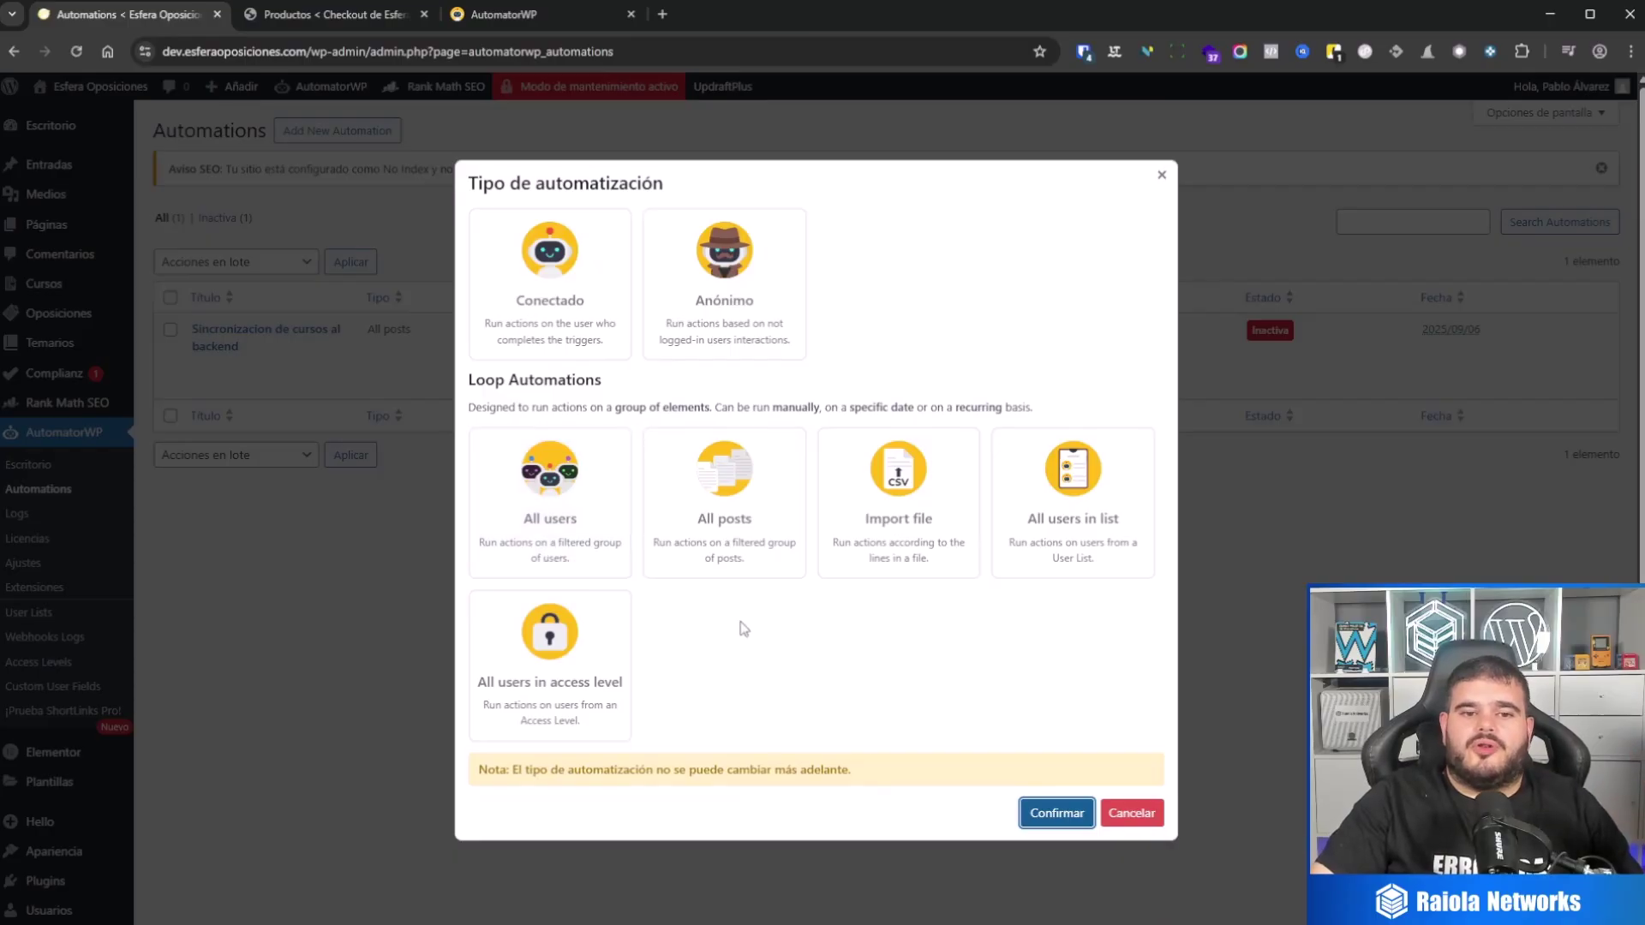
click(1131, 814)
click(207, 368)
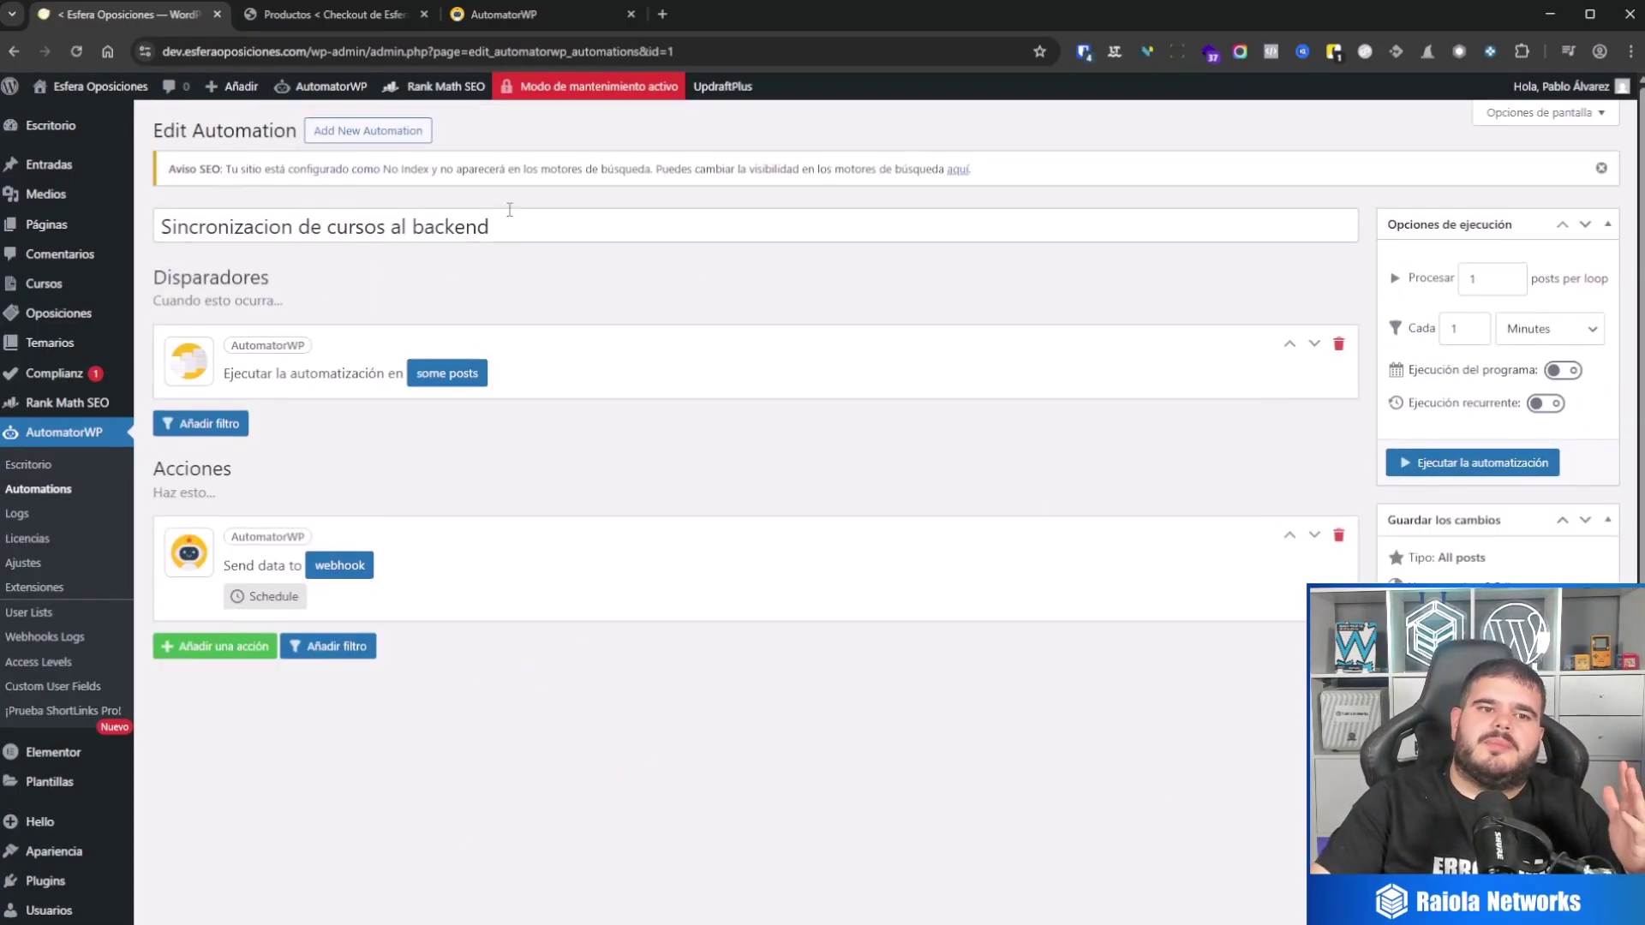
Step: Expand the "some posts" trigger and examine the operator, field, condition and value of its first field condition
click(468, 379)
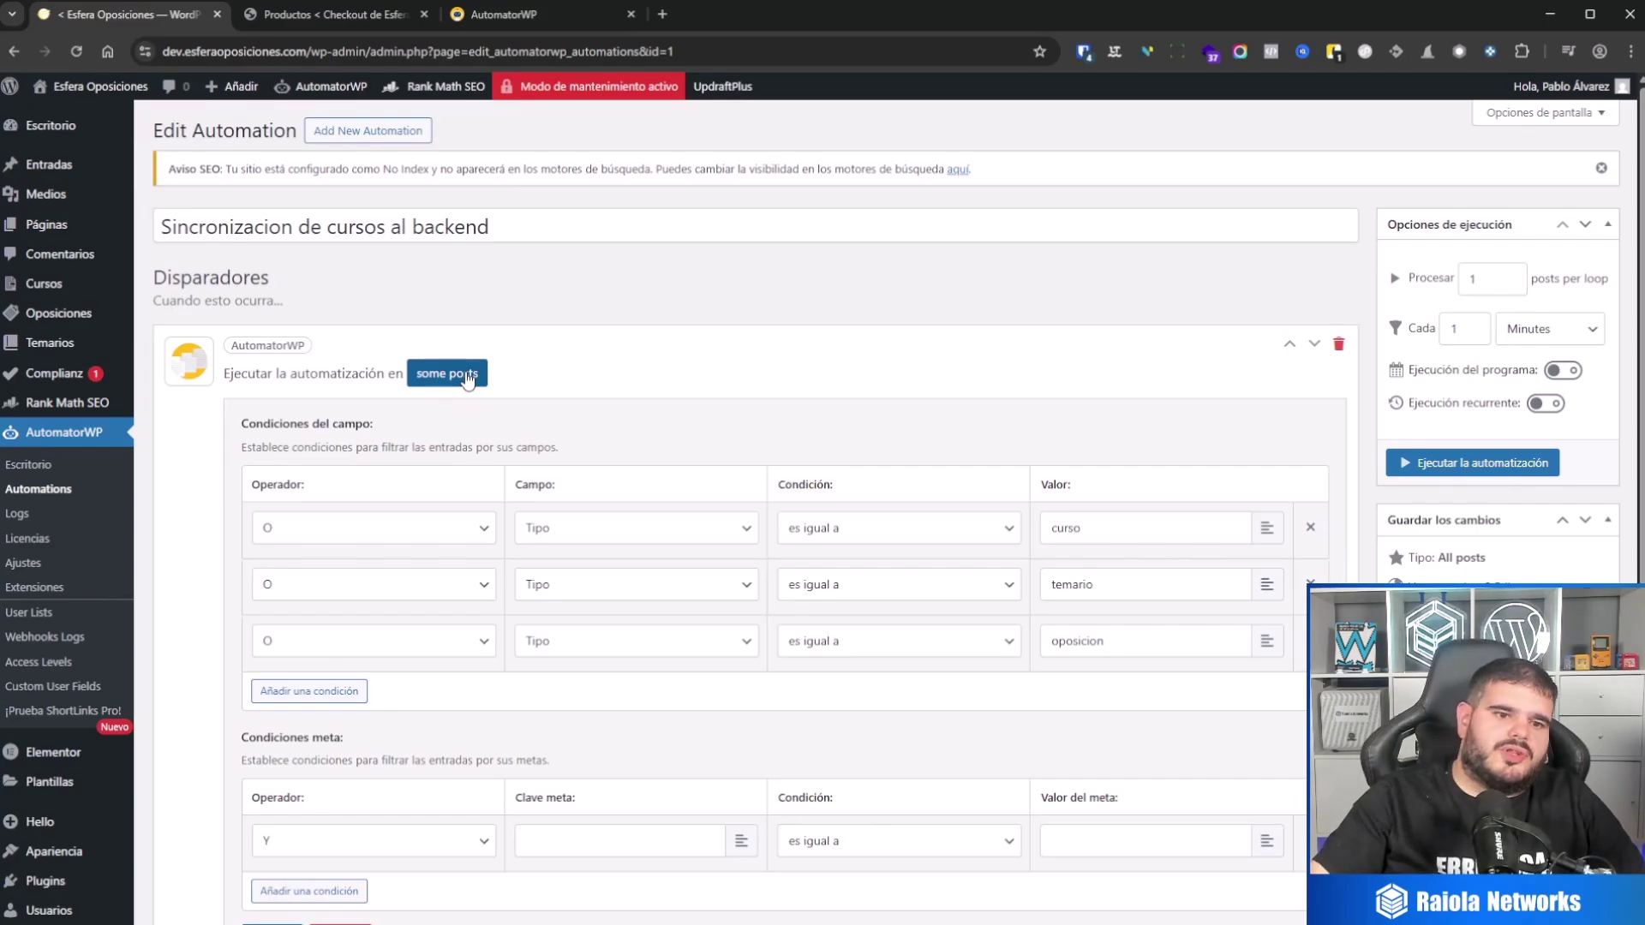
click(306, 527)
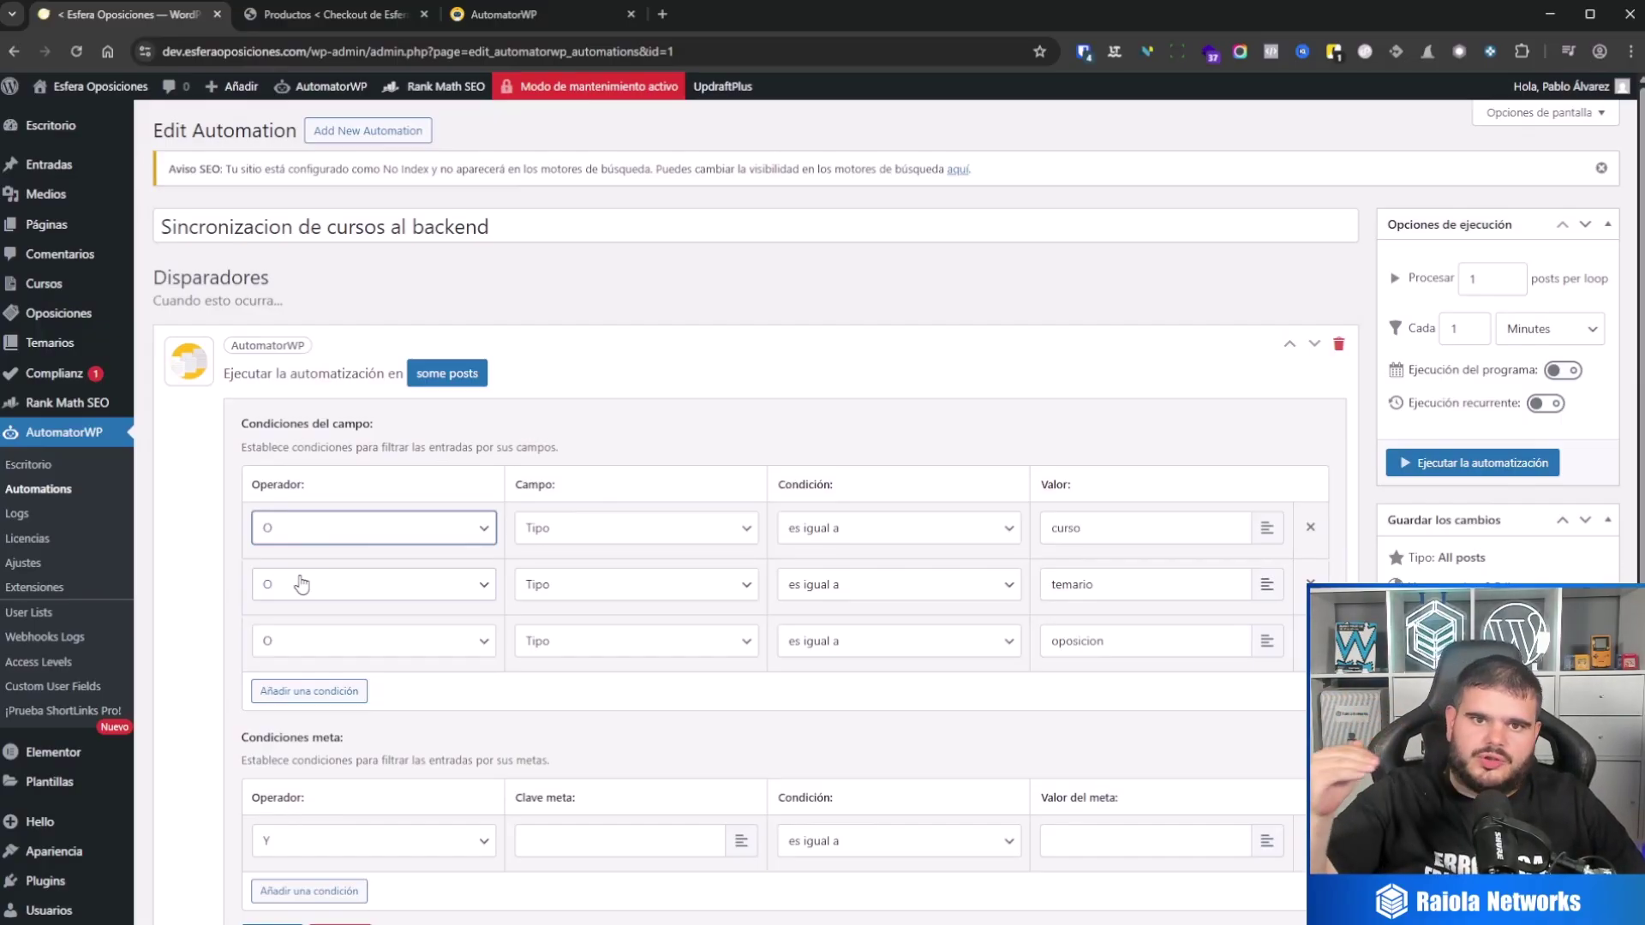
click(578, 545)
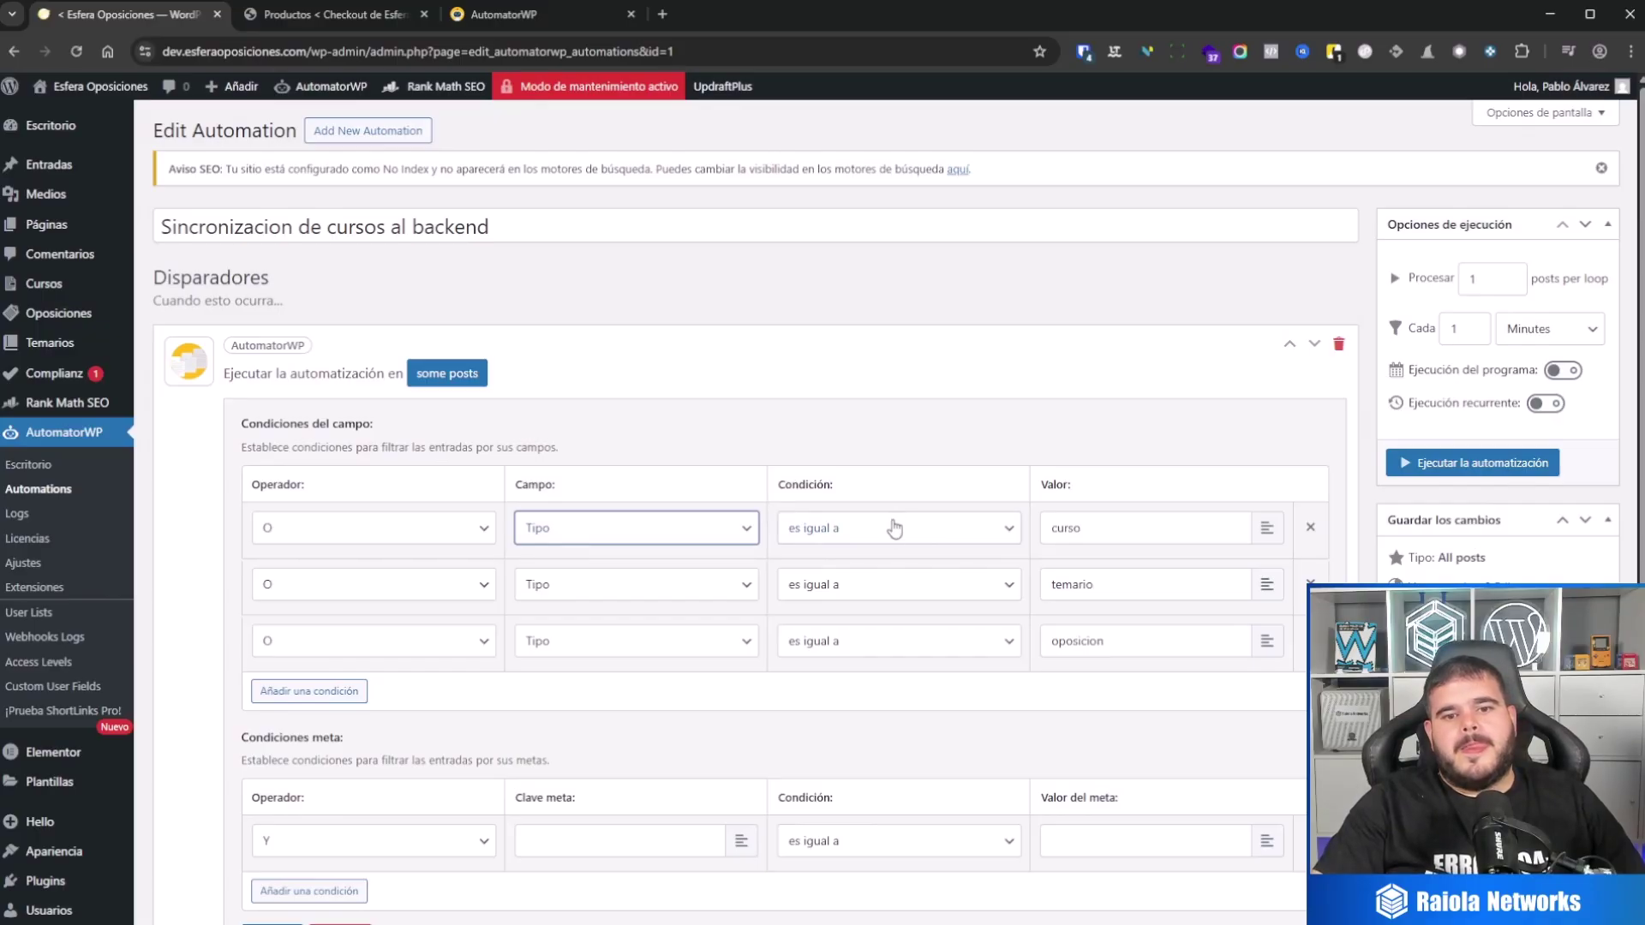
click(893, 531)
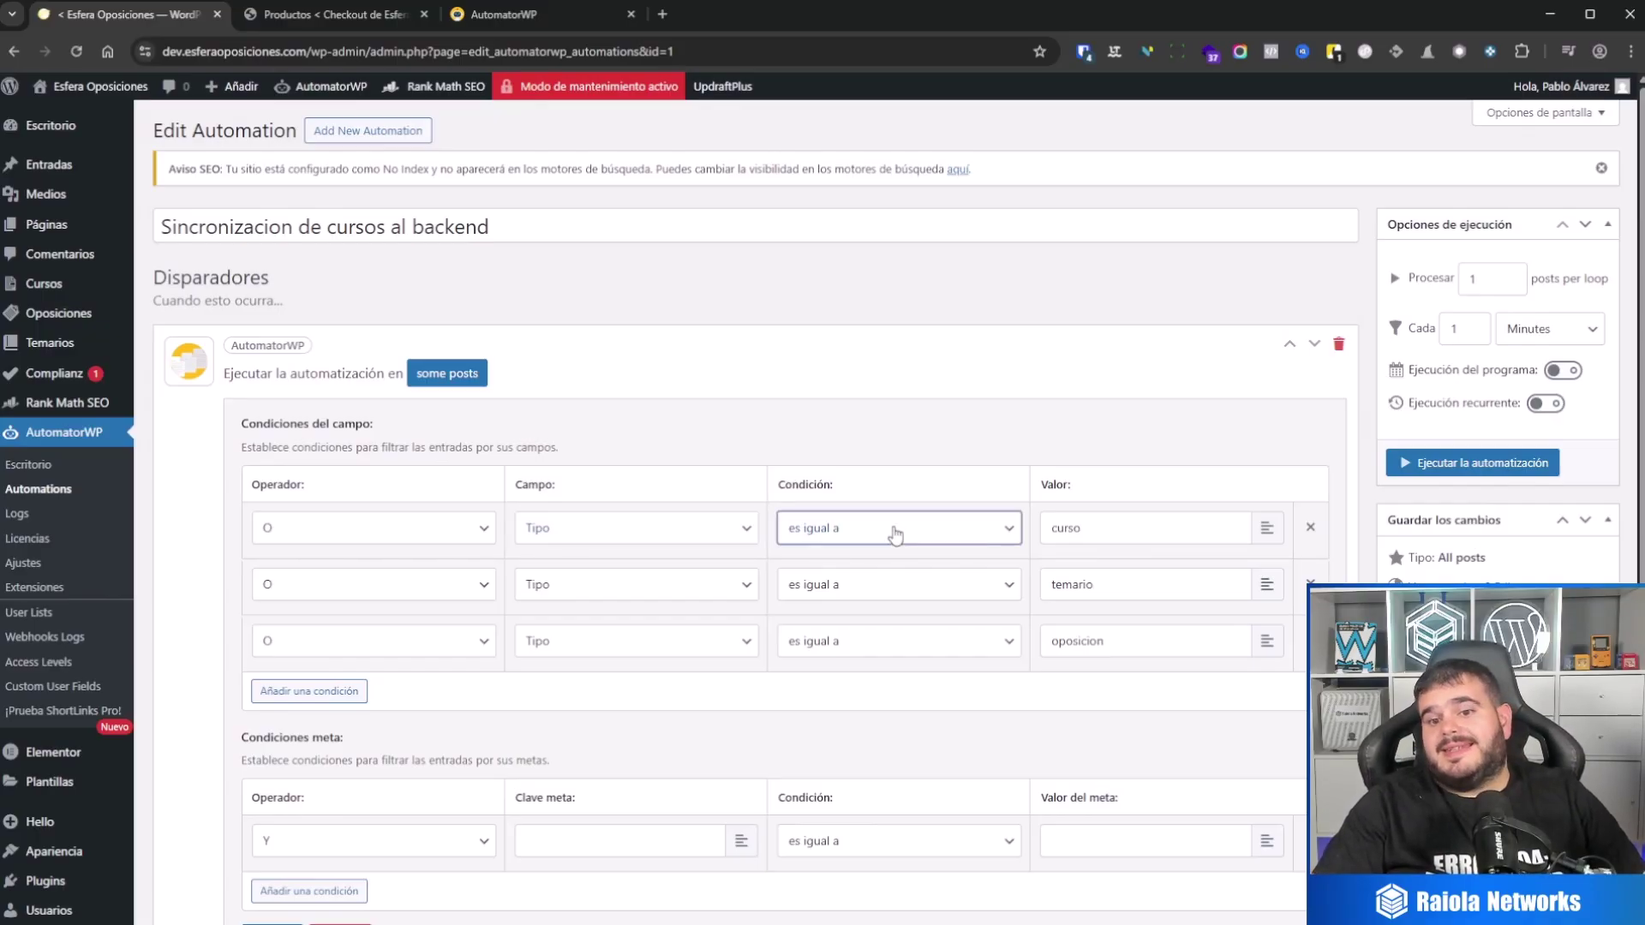
drag(1091, 529, 1035, 531)
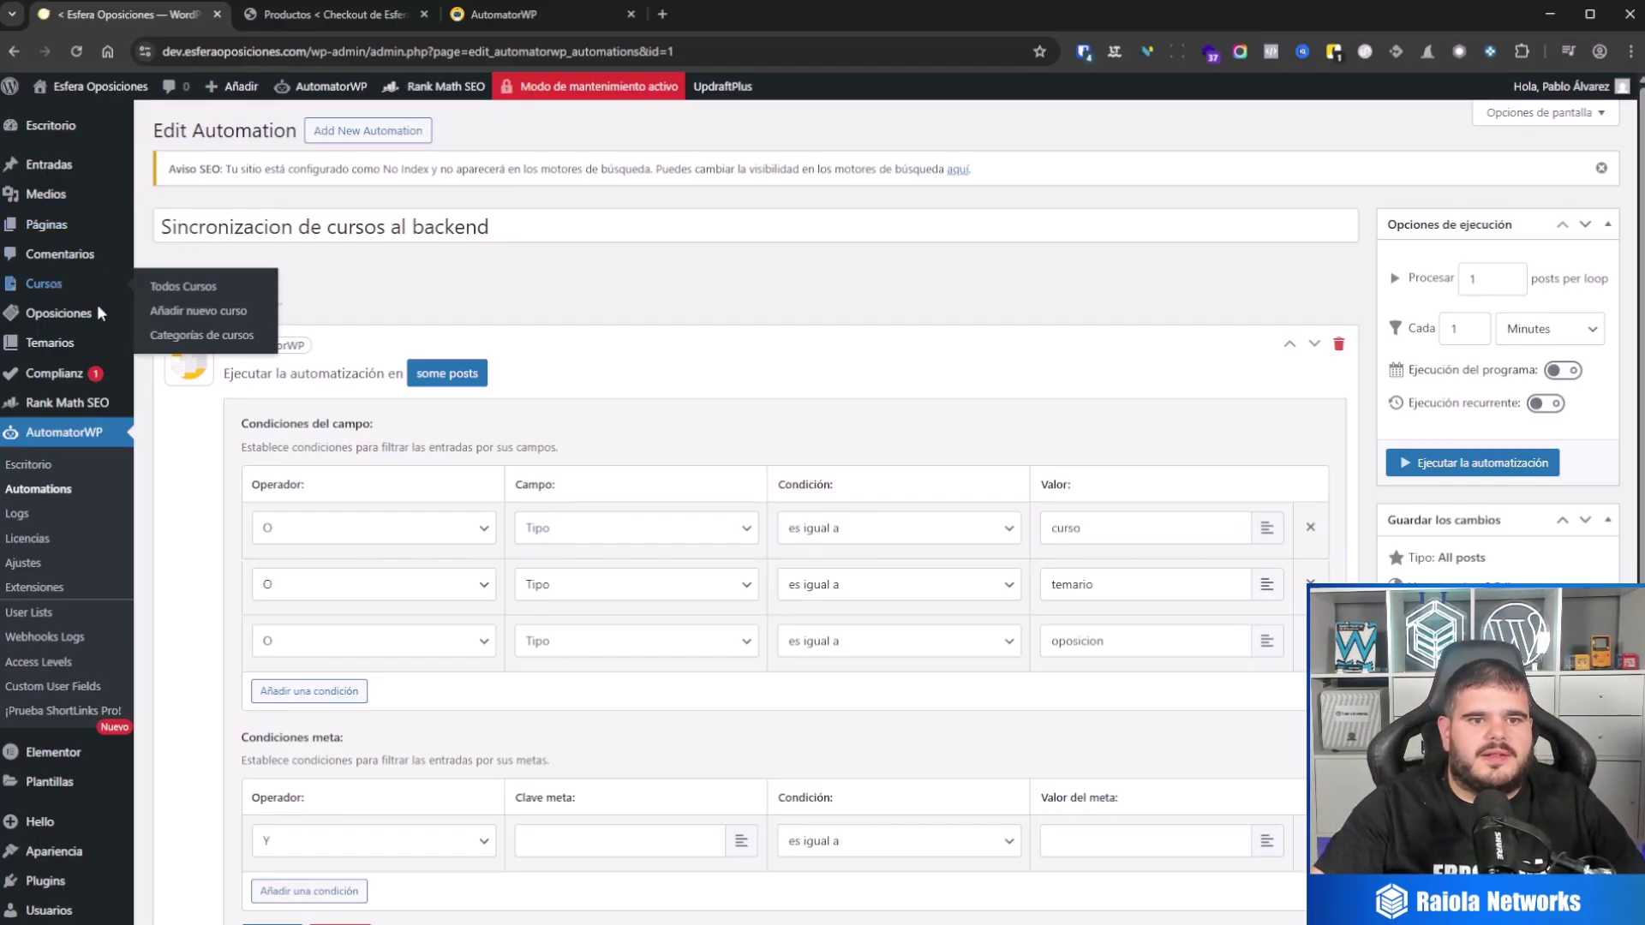
Step: Check the post type slugs in the Cursos and Oposiciones list URLs in a separate tab, and return to the trigger's conditions
middle_click(183, 286)
click(291, 14)
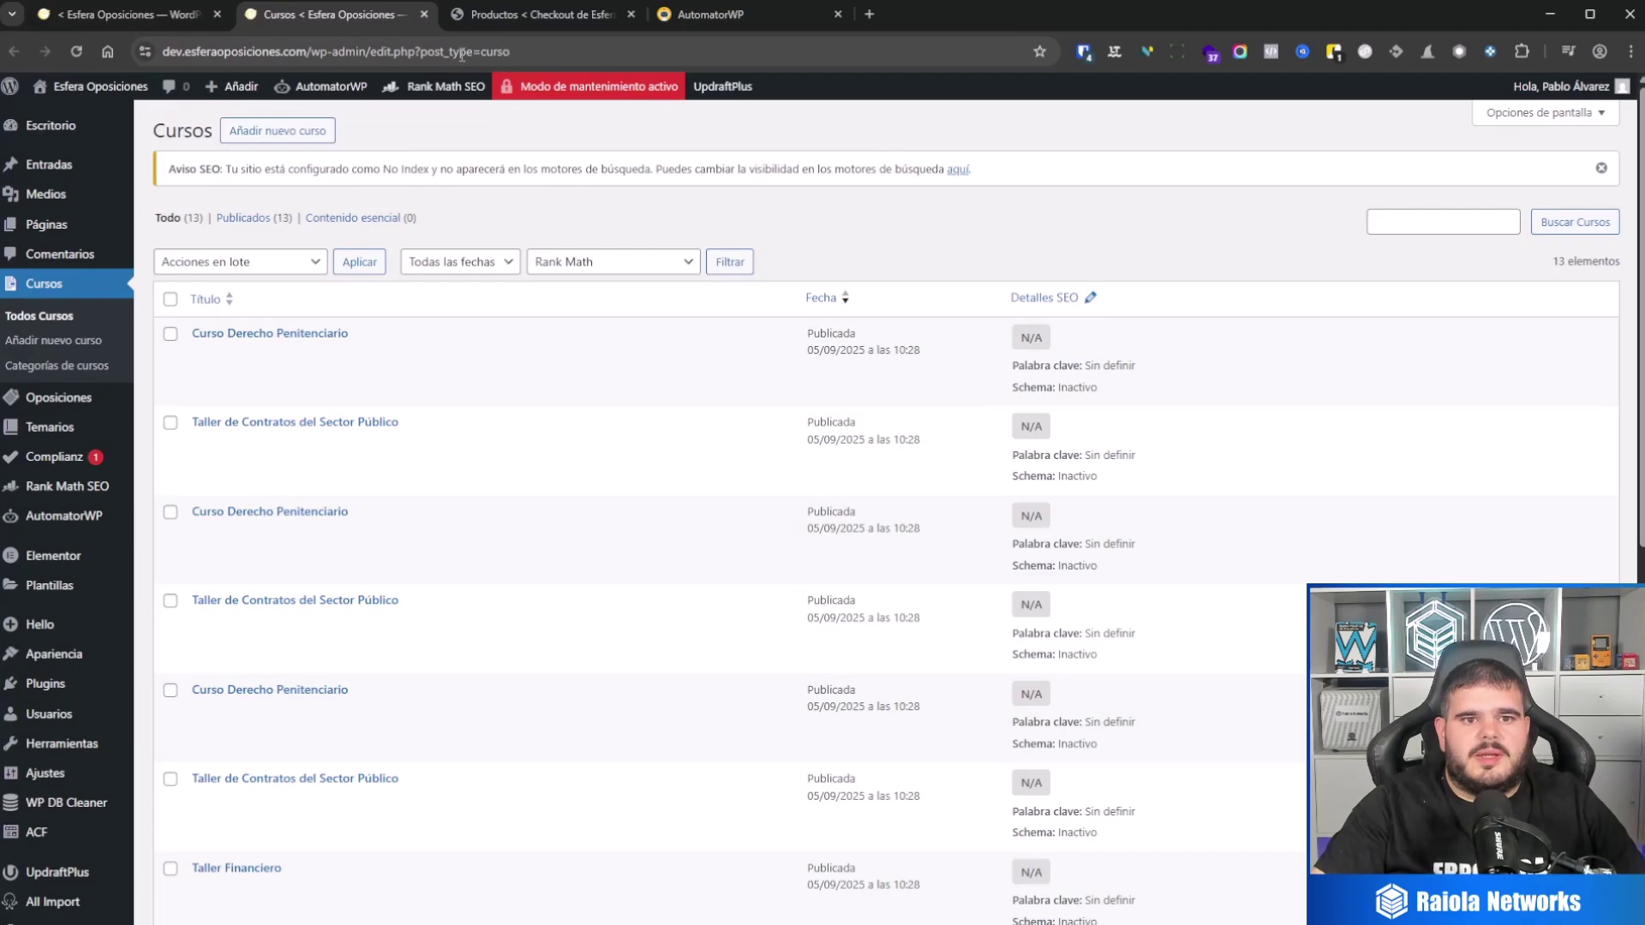
drag(512, 52, 416, 52)
click(62, 167)
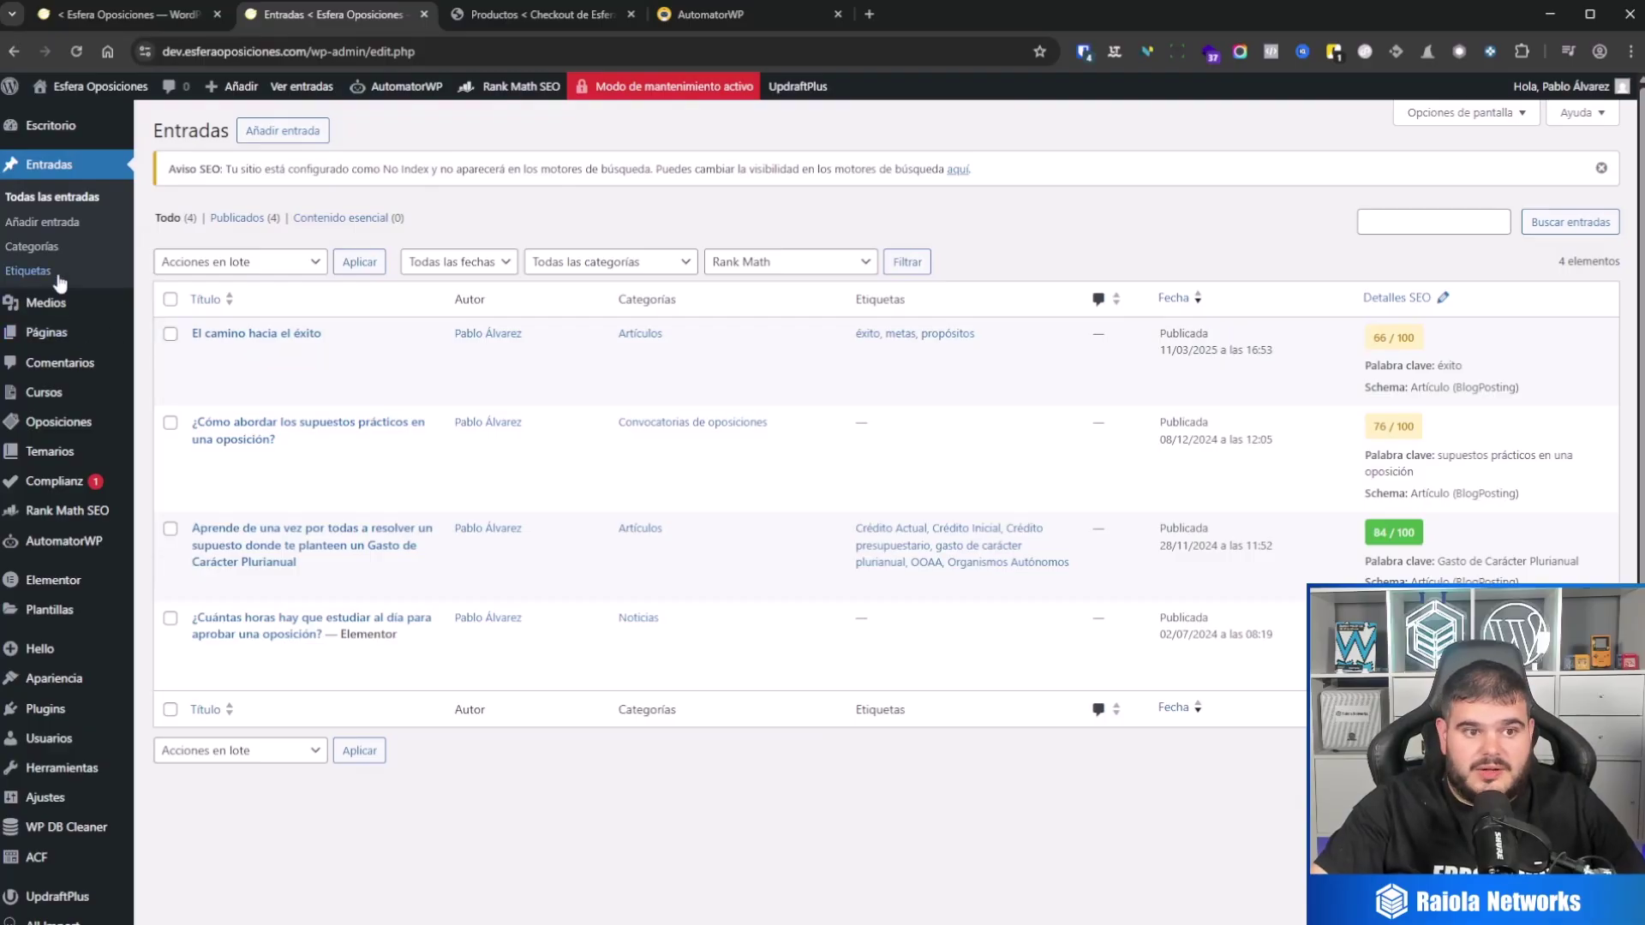
click(86, 423)
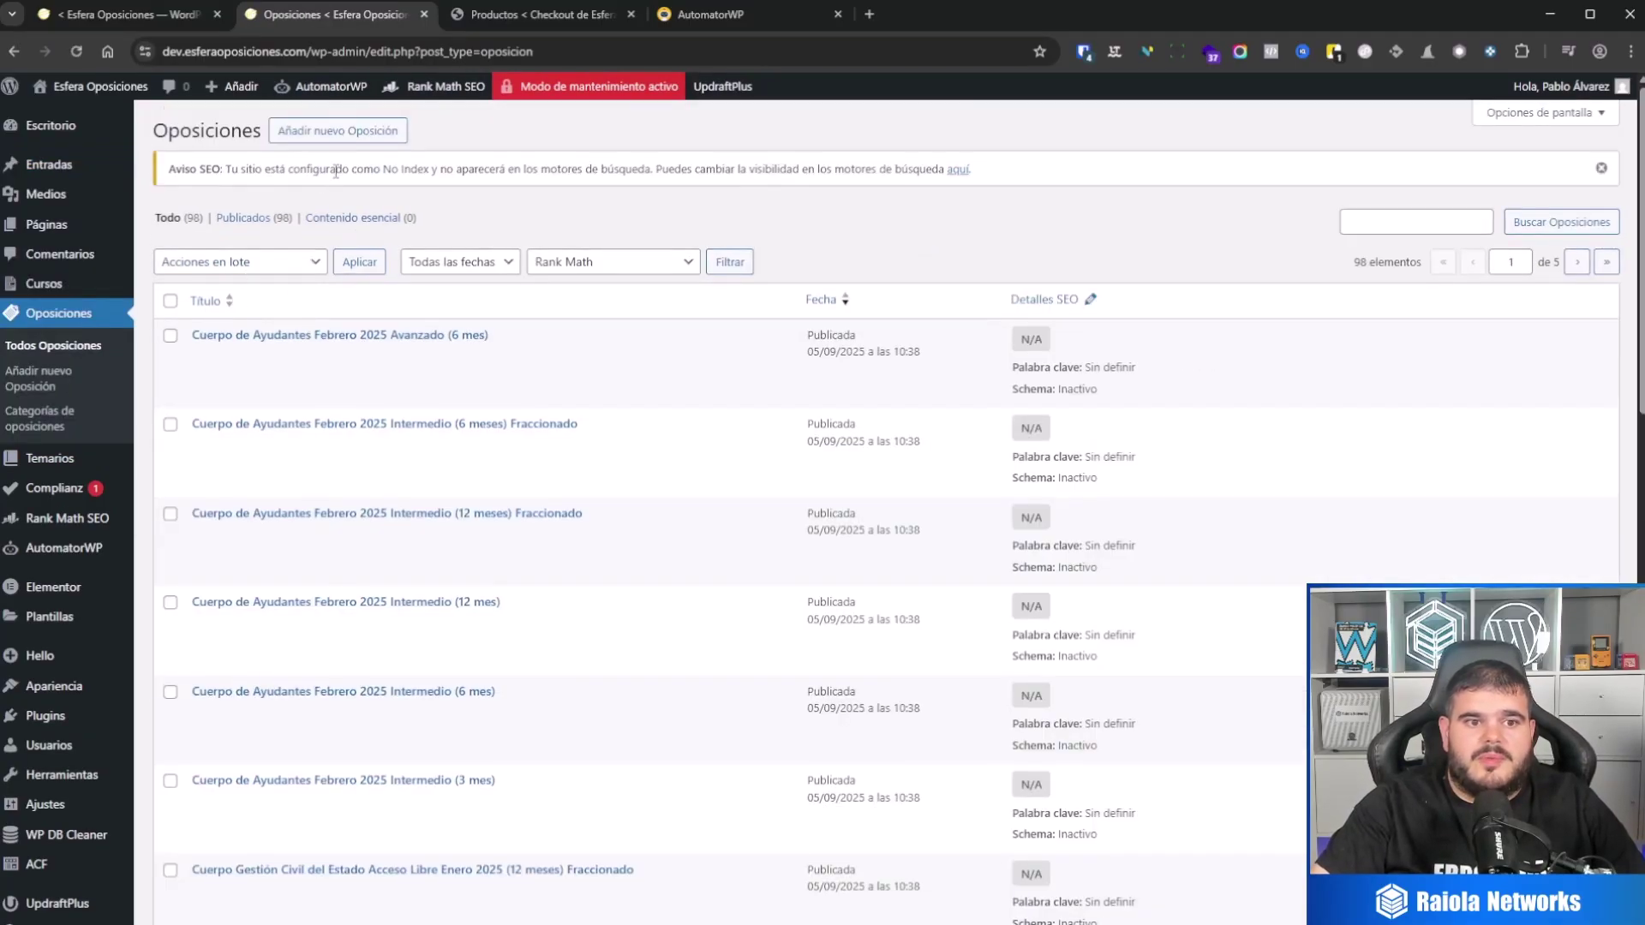
drag(560, 53, 480, 53)
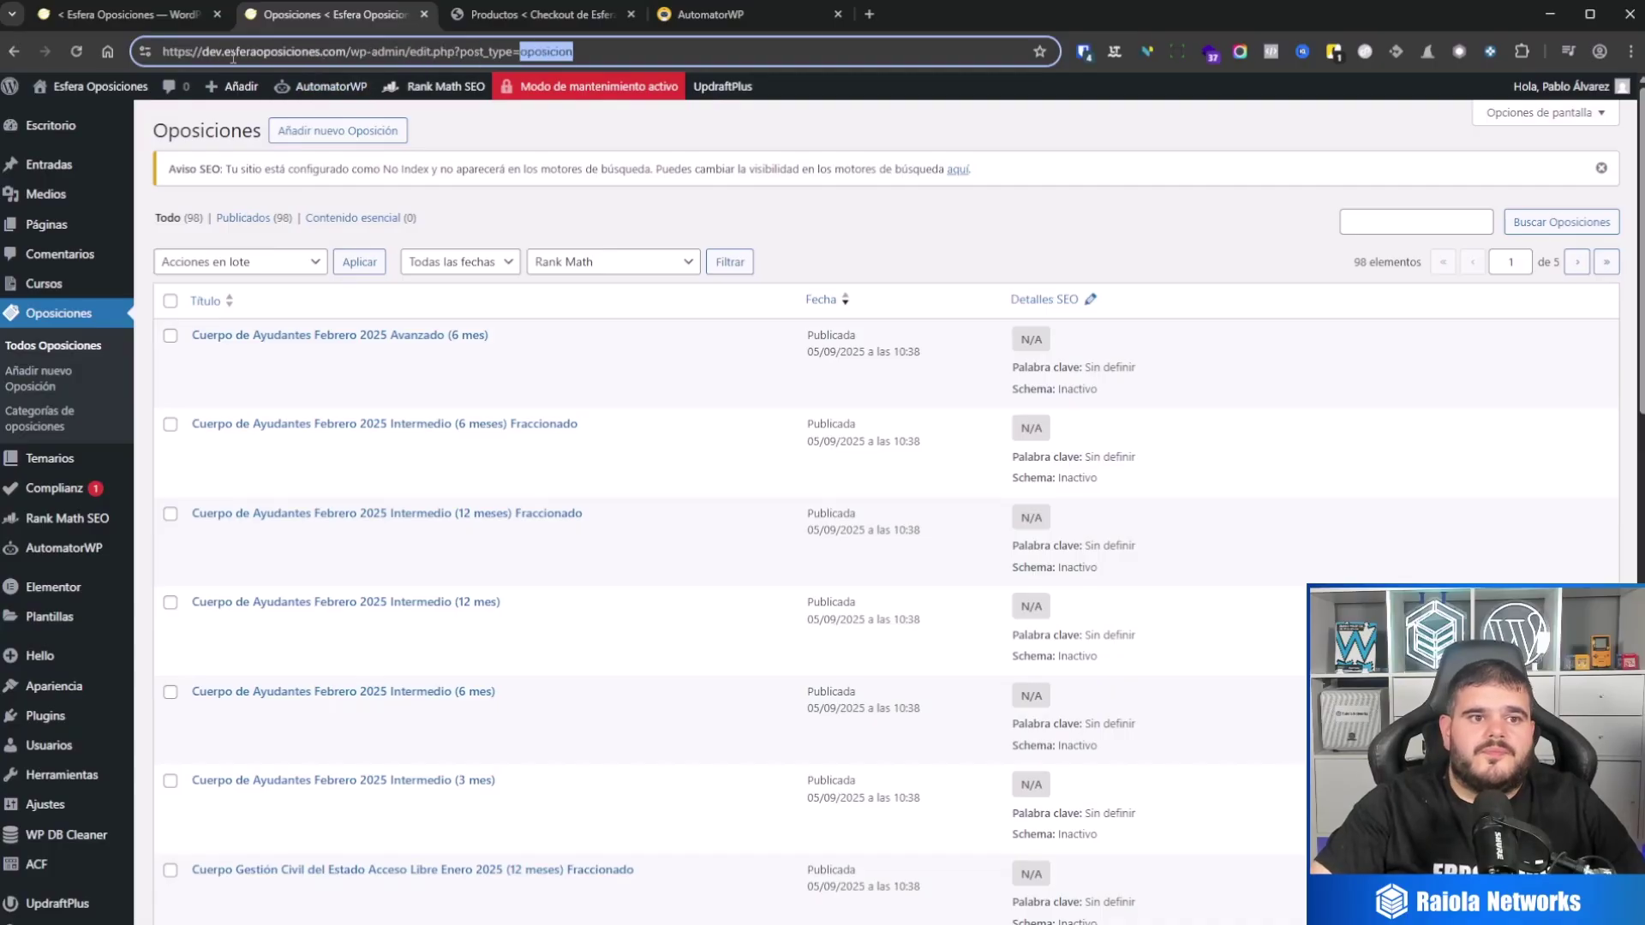
click(423, 13)
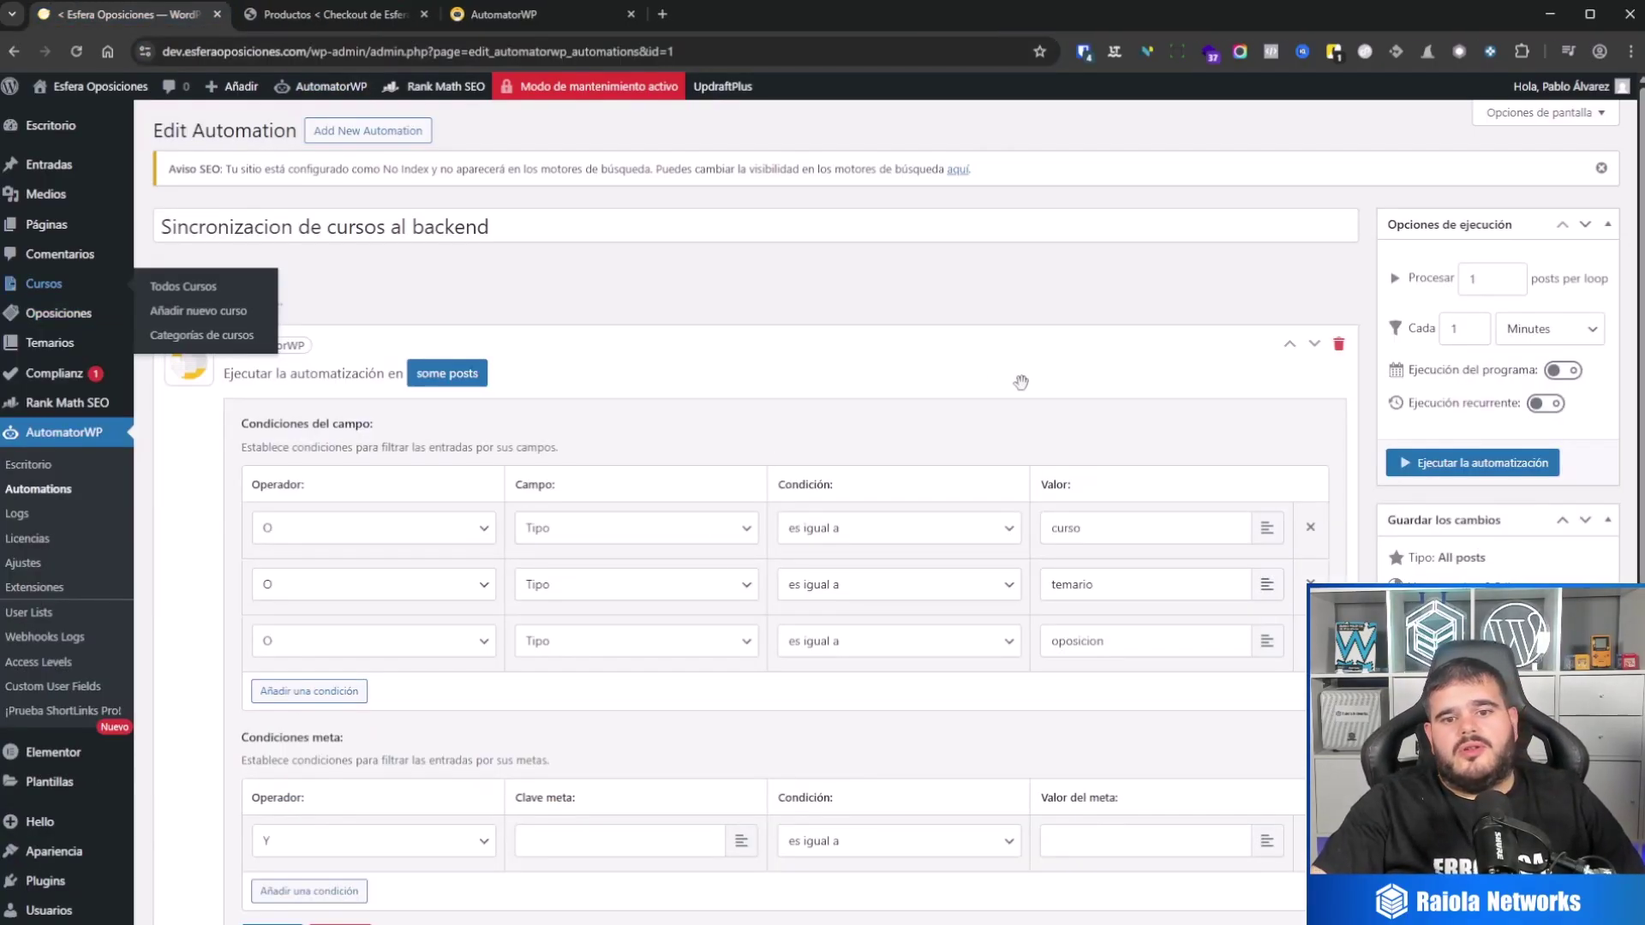
scroll(1020, 383, down, 3)
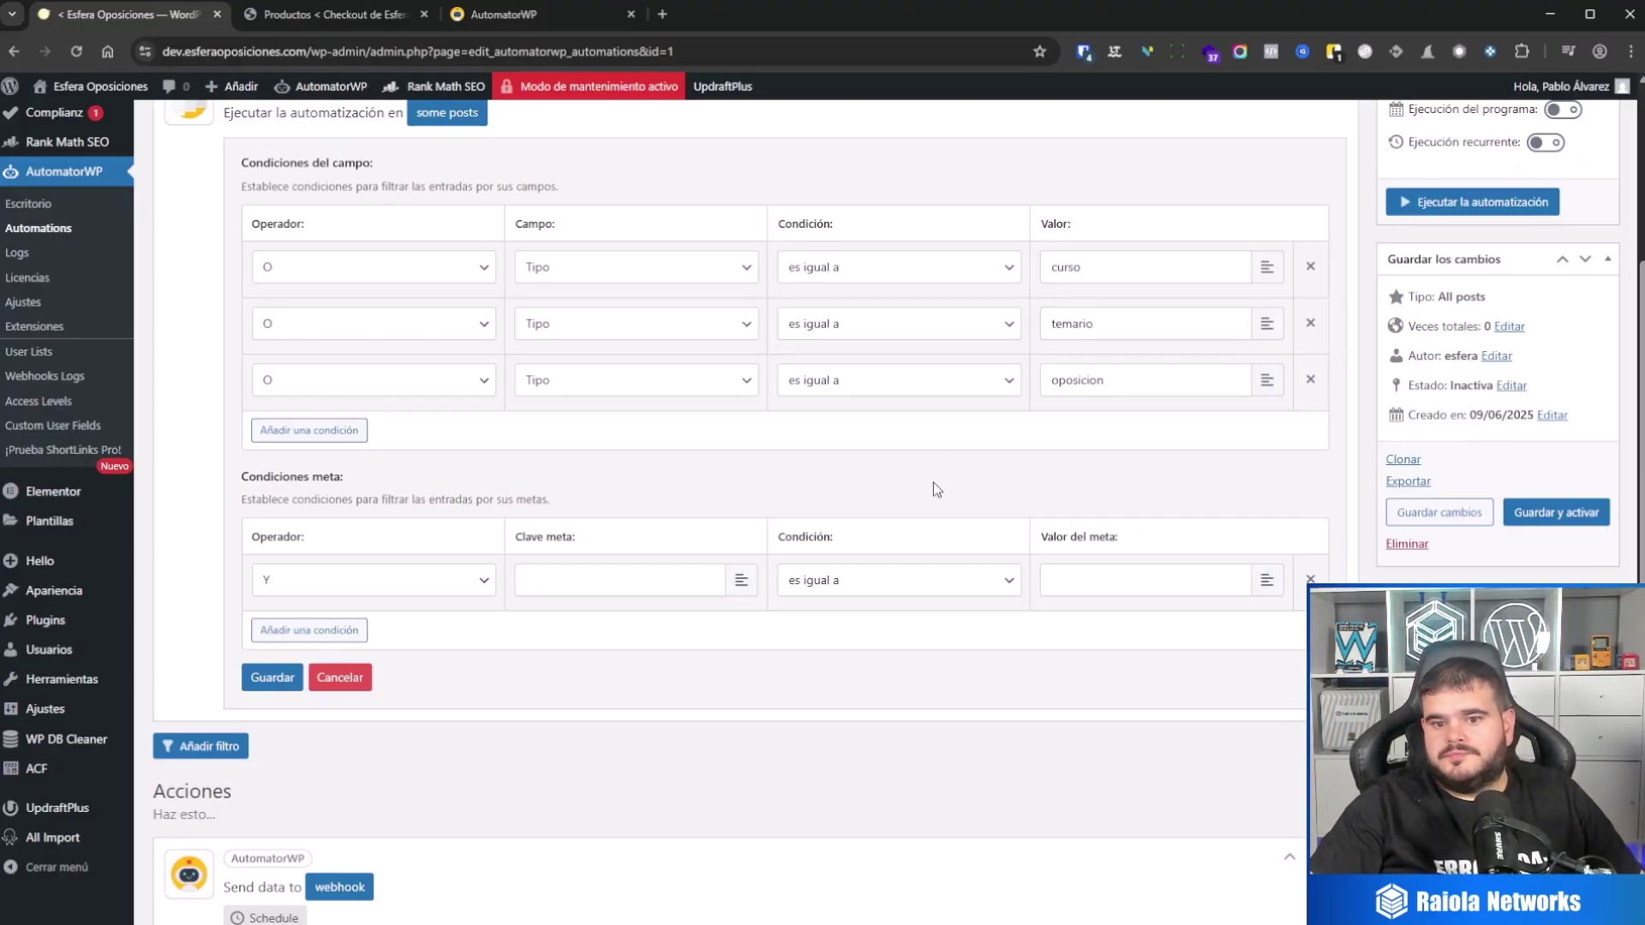
Step: Save the trigger's post type conditions and expand the webhook settings of the "Send data to webhook" action
click(270, 678)
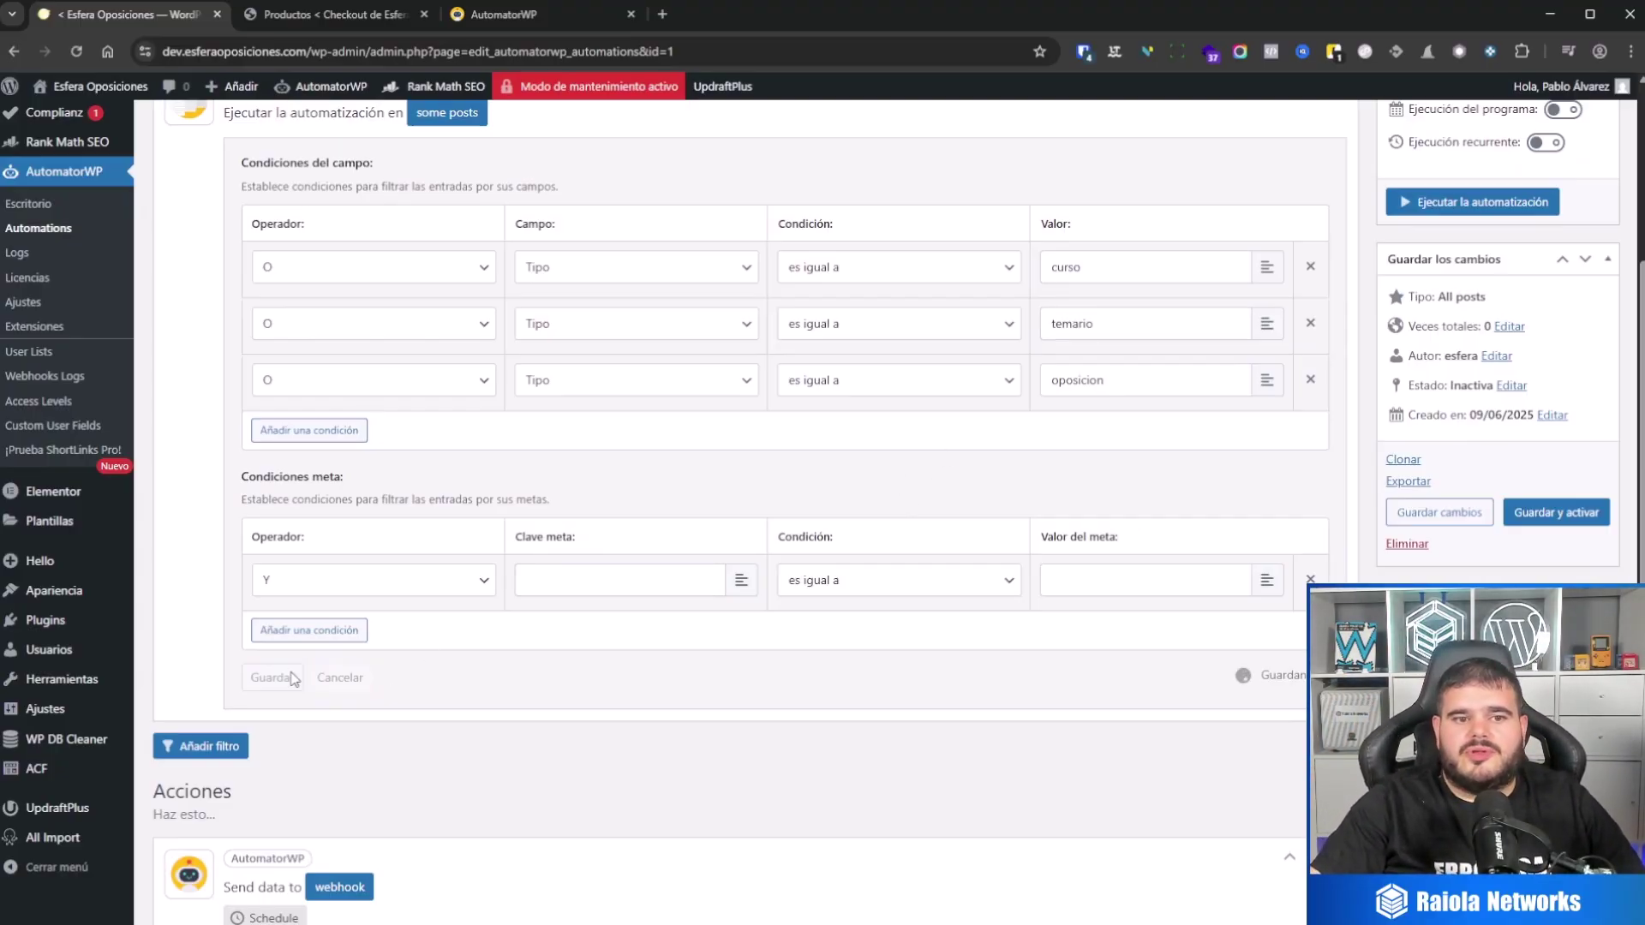
scroll(490, 595, up, 1)
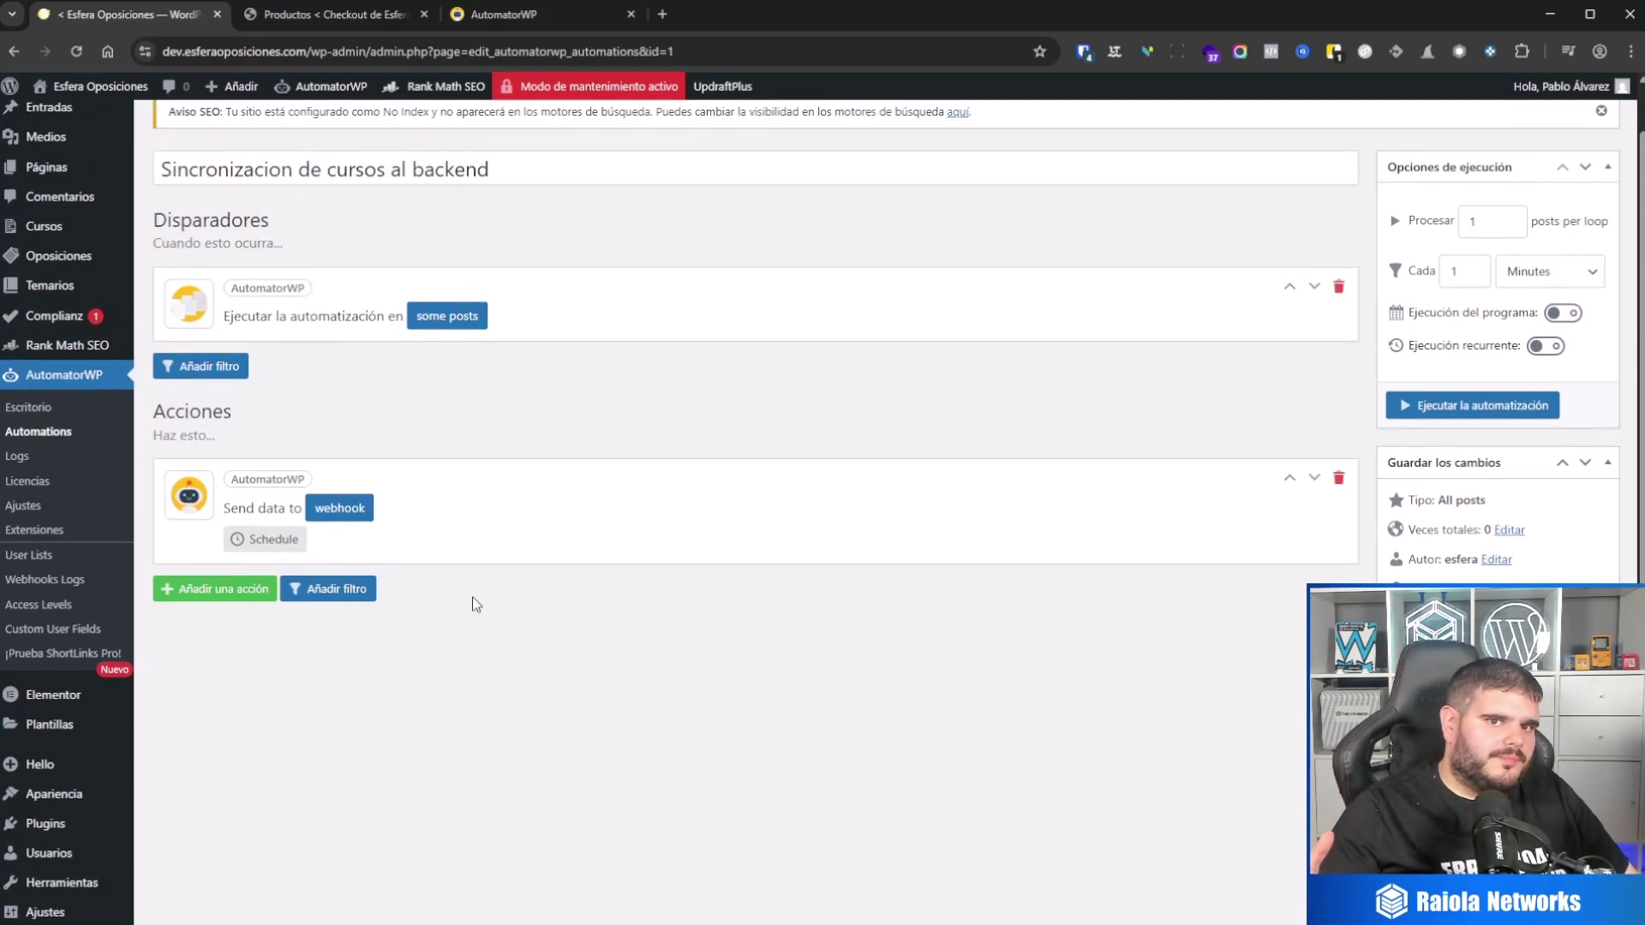
click(324, 513)
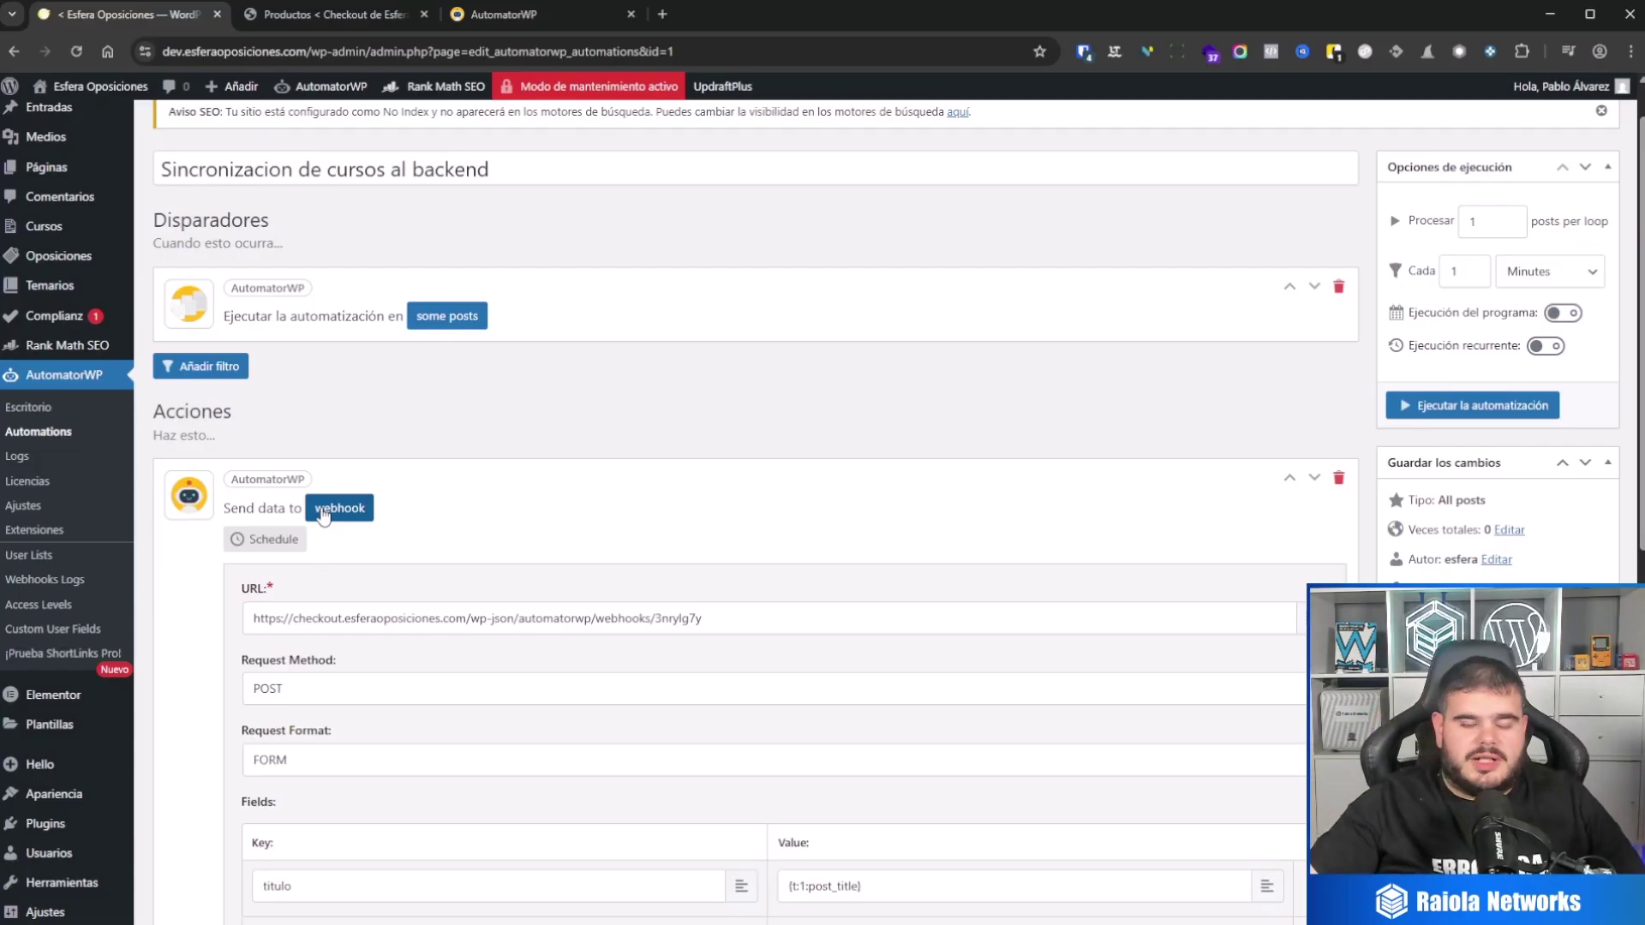
Step: Examine the webhook action's URL, request method and request format
drag(696, 614, 212, 609)
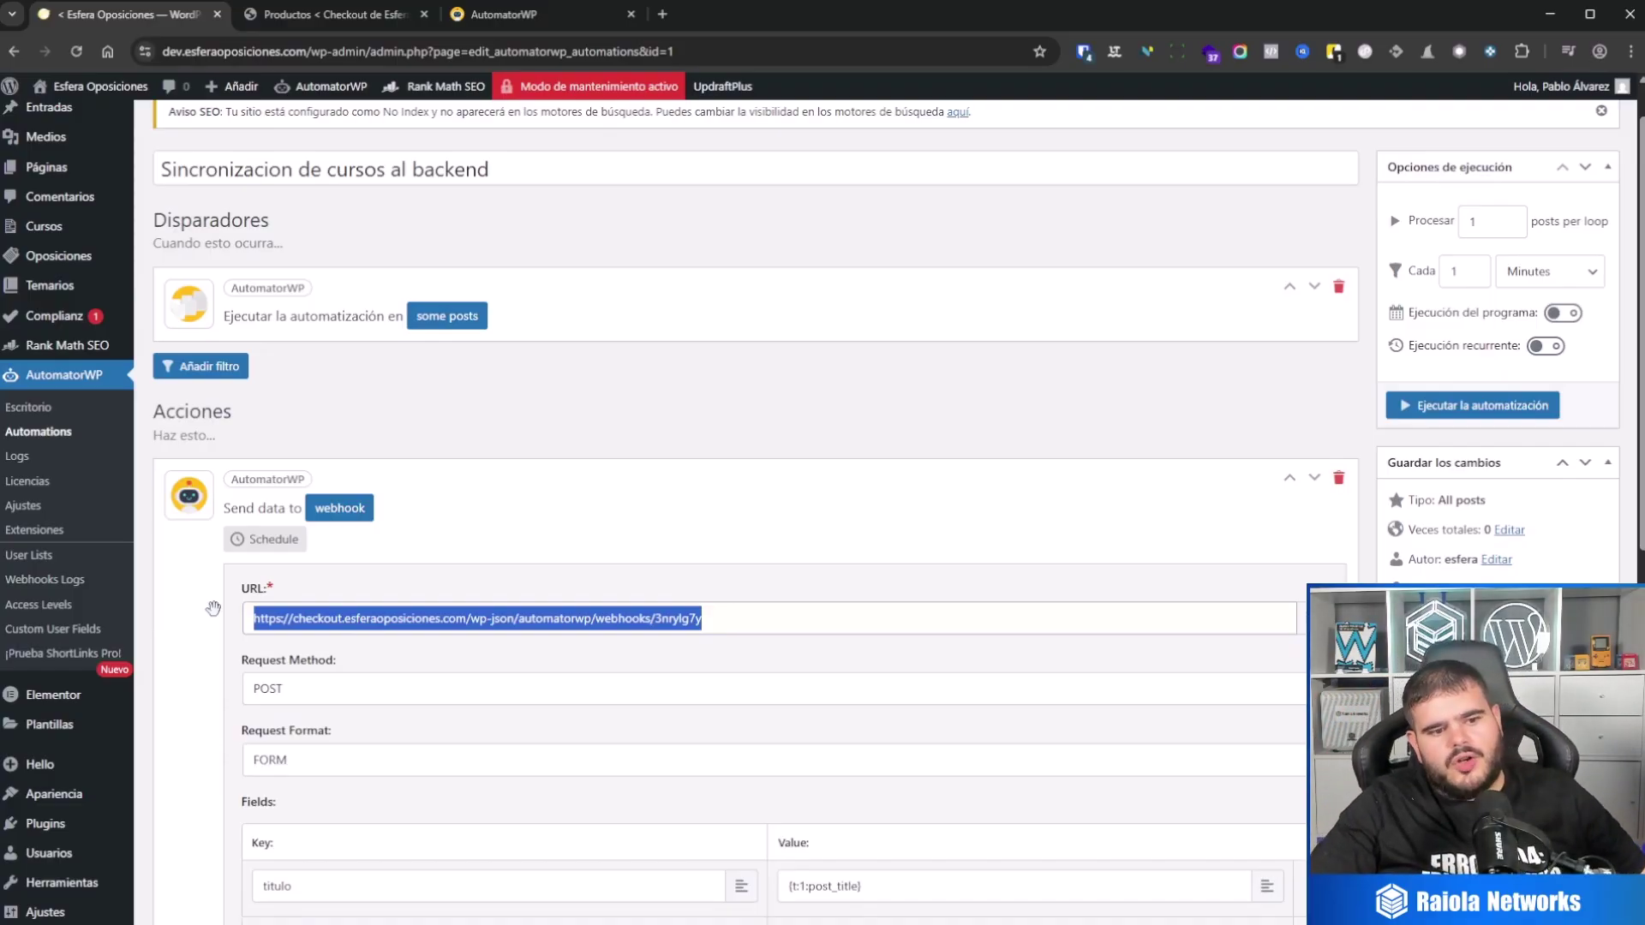
scroll(394, 668, down, 1)
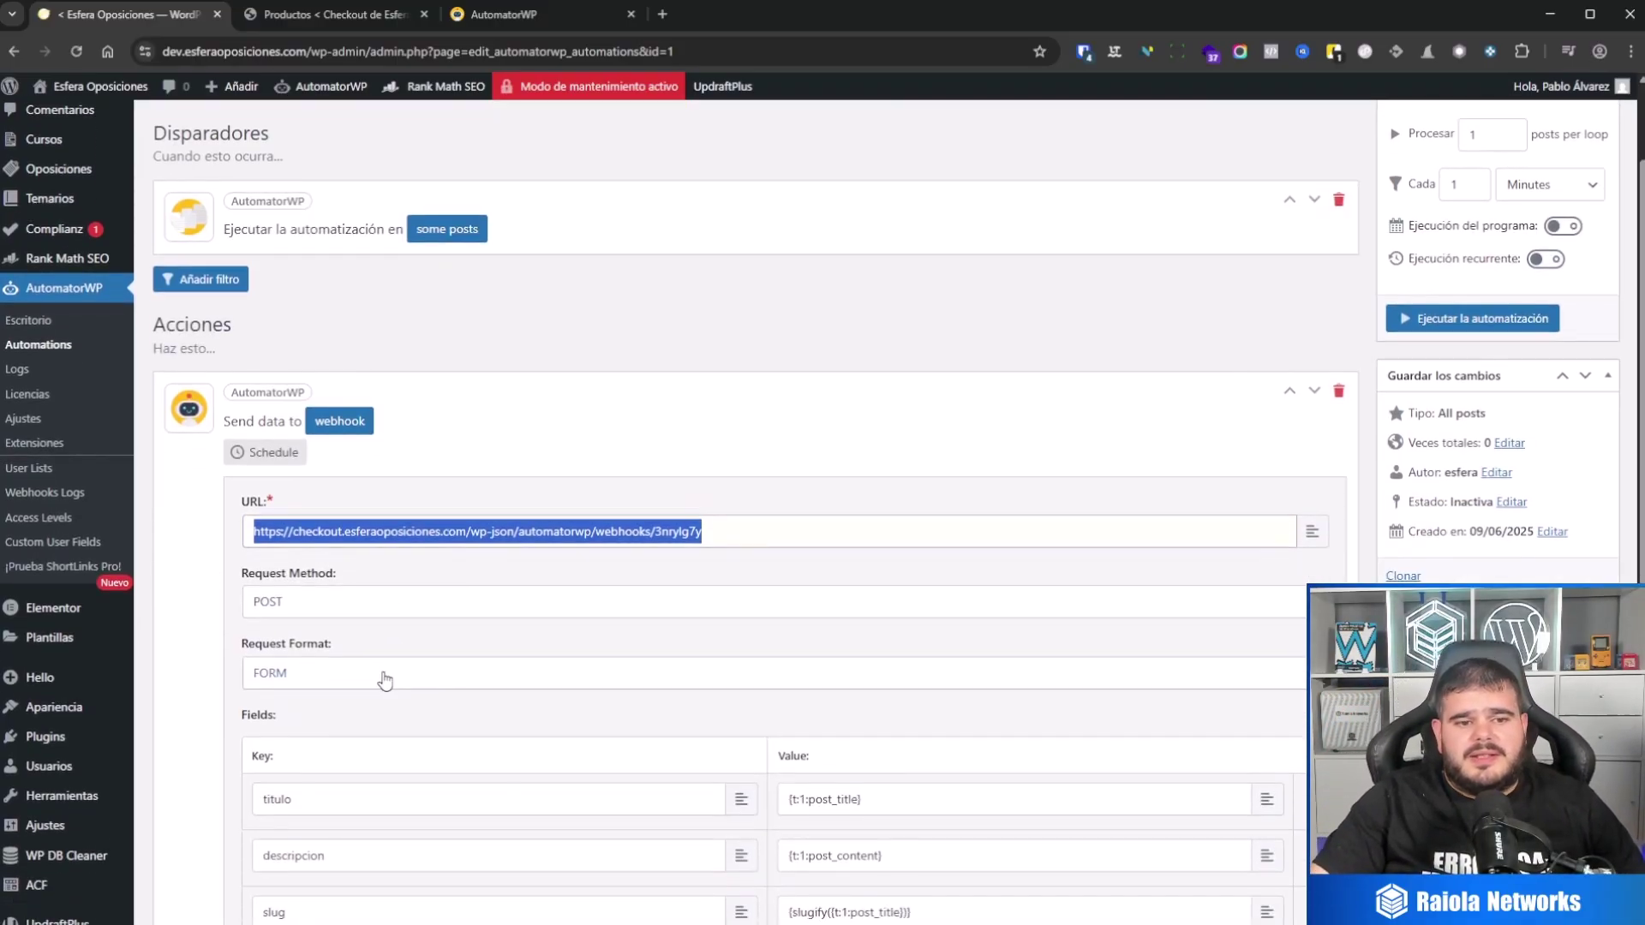
click(313, 605)
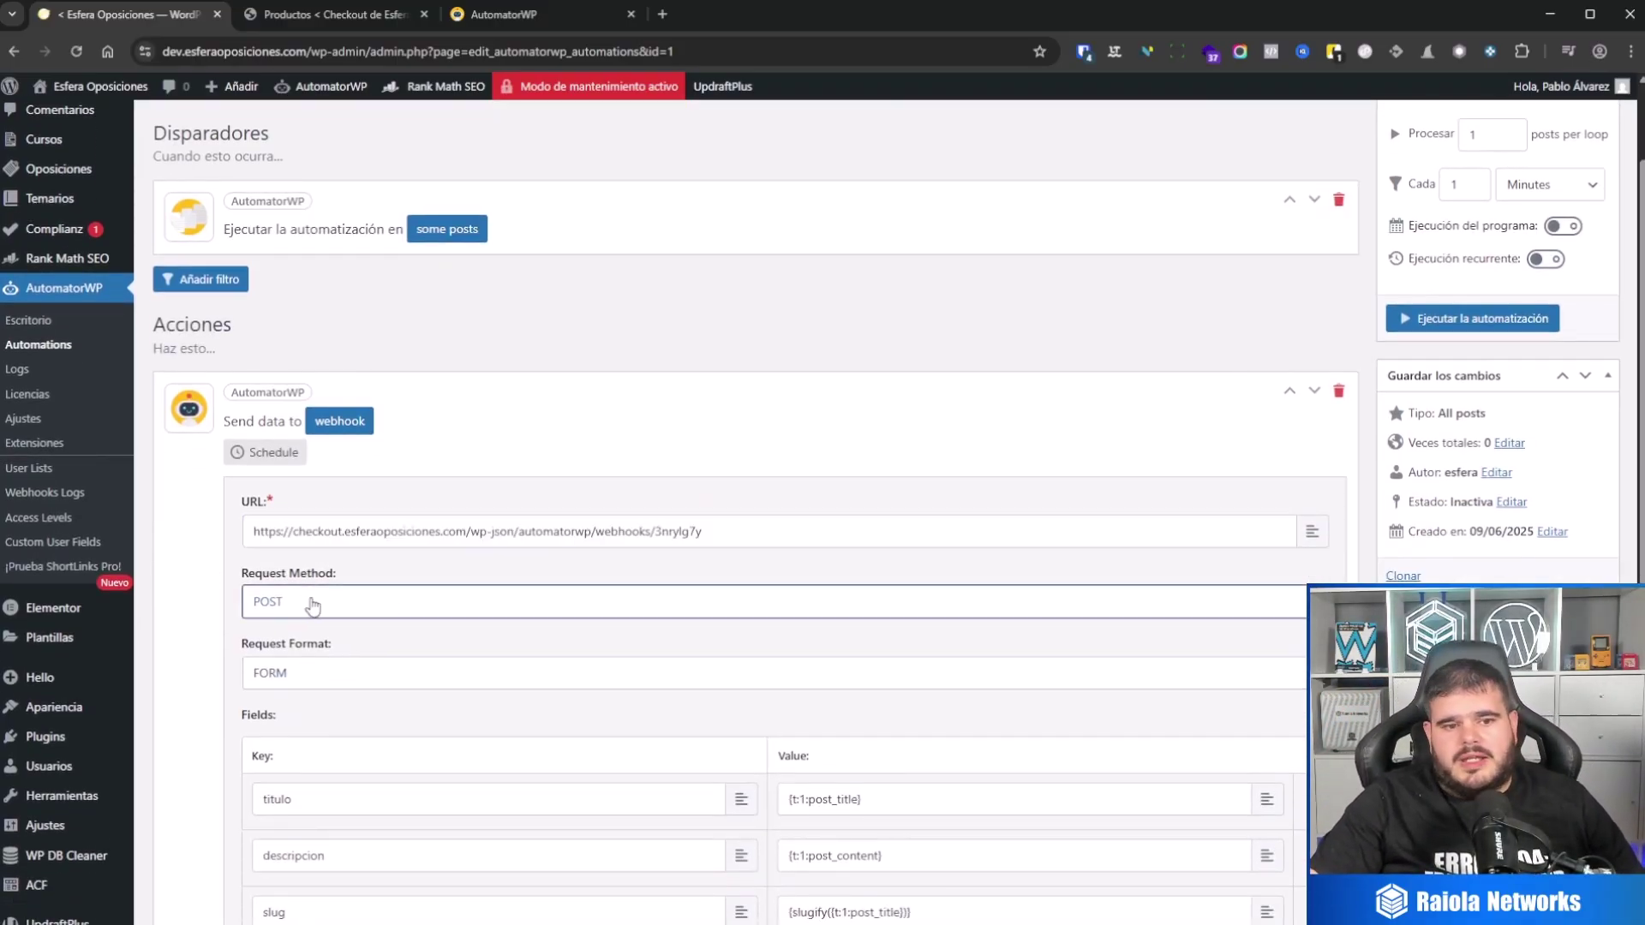
click(314, 677)
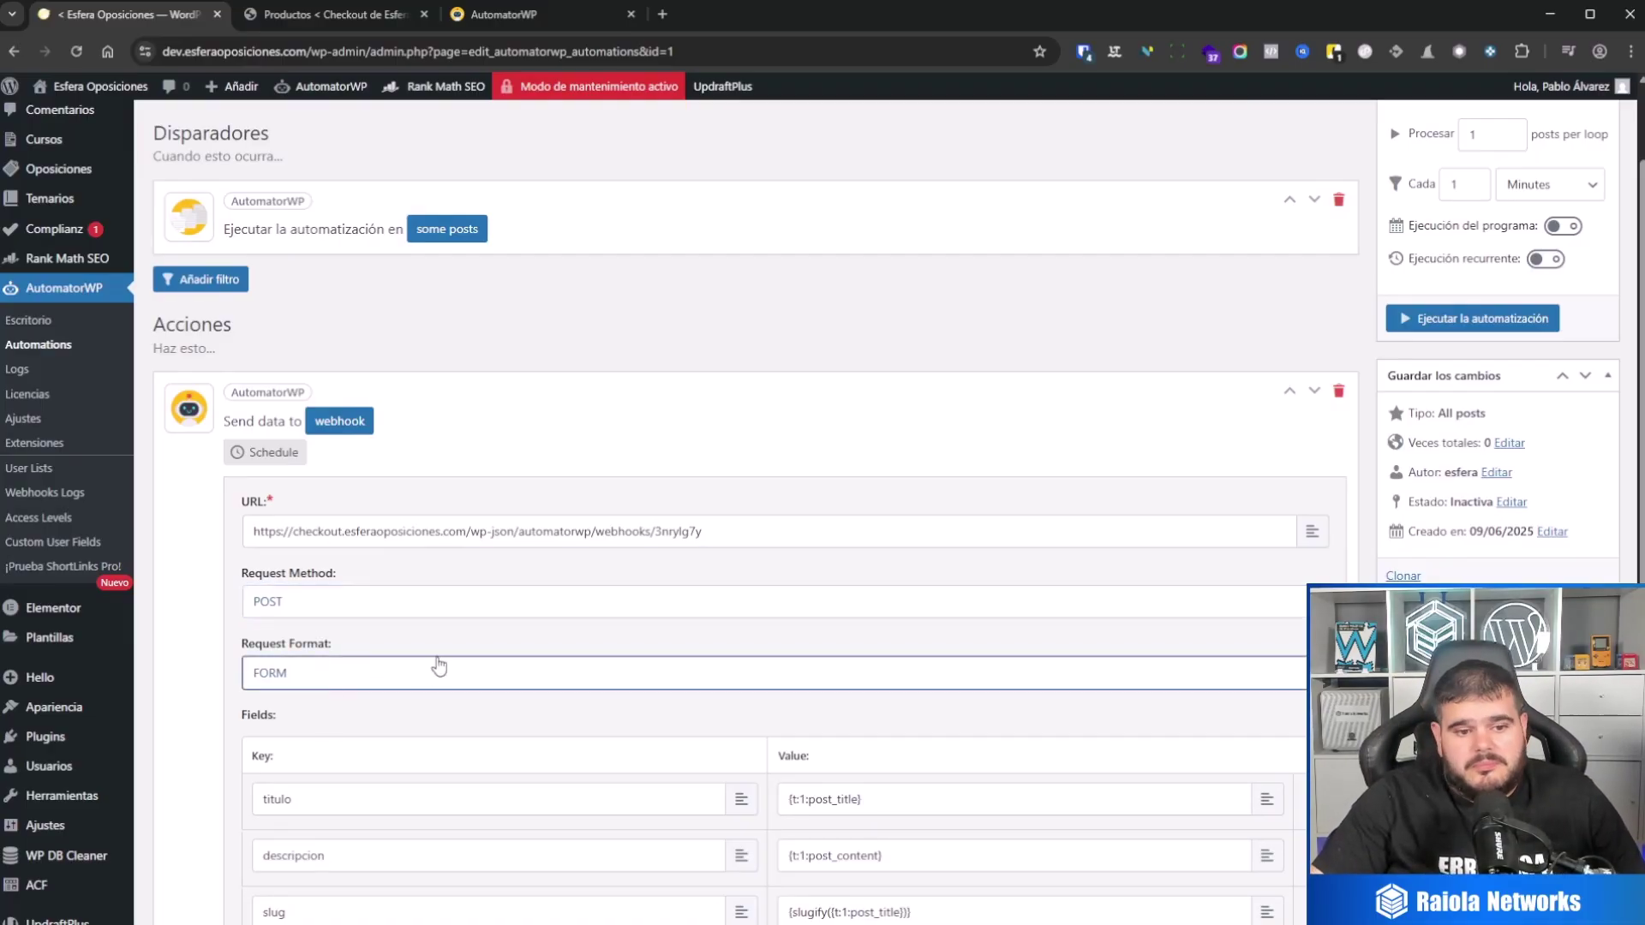
Step: Clear the titulo field's value and refill it with the "some posts" trigger's Título de Entrada tag
scroll(437, 673, down, 5)
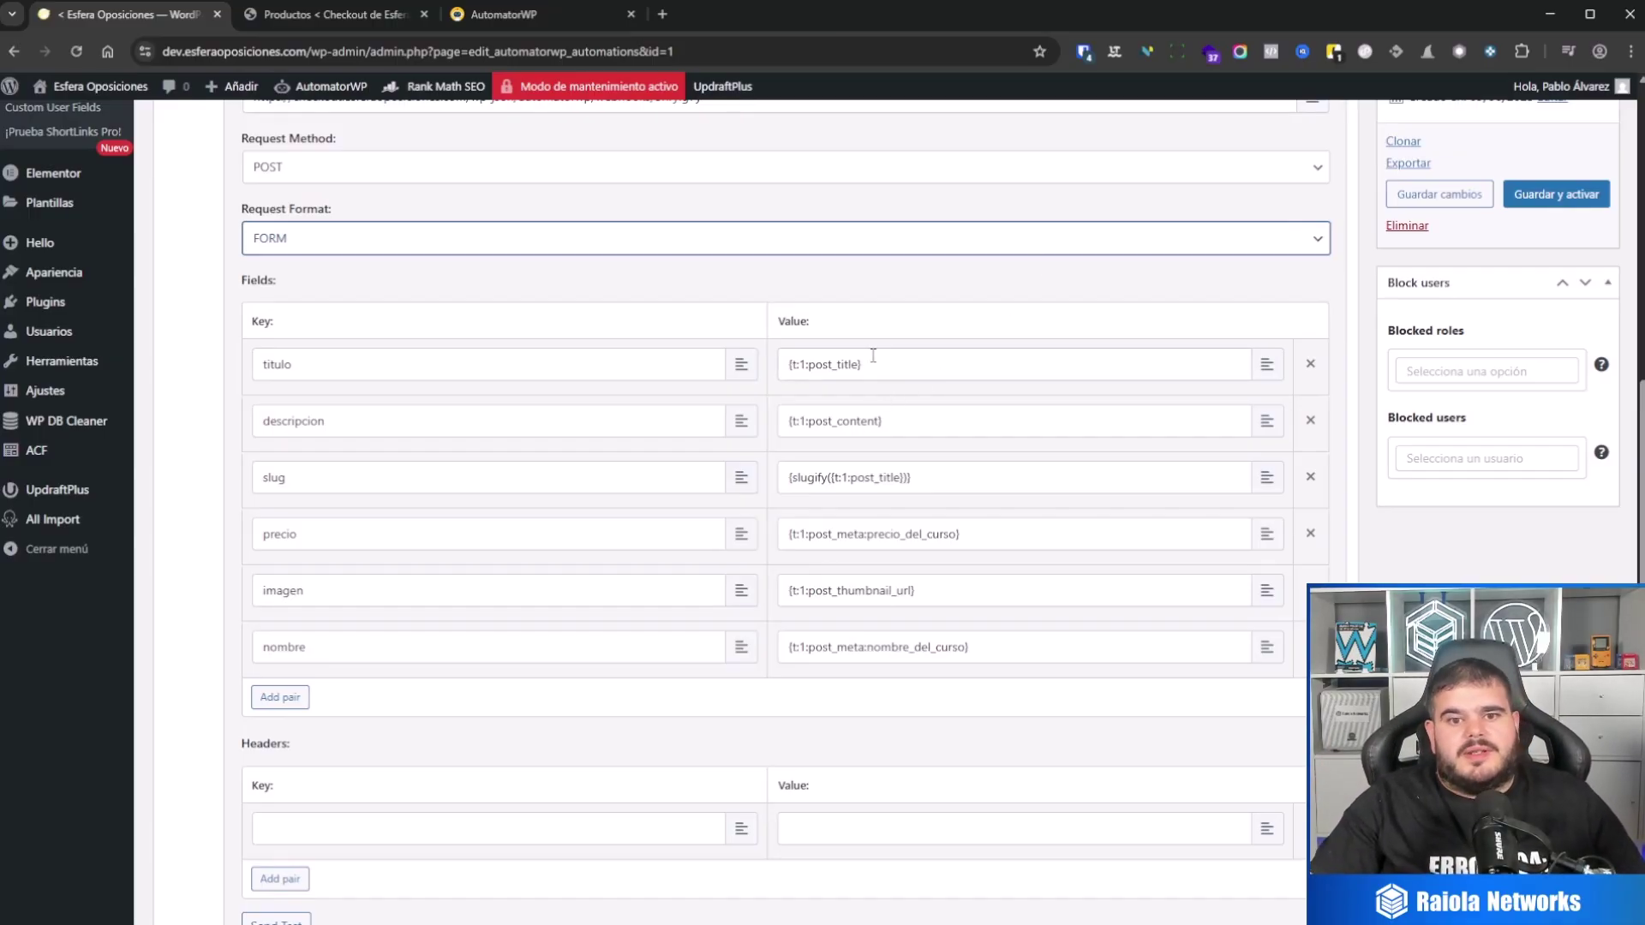
drag(921, 364, 720, 362)
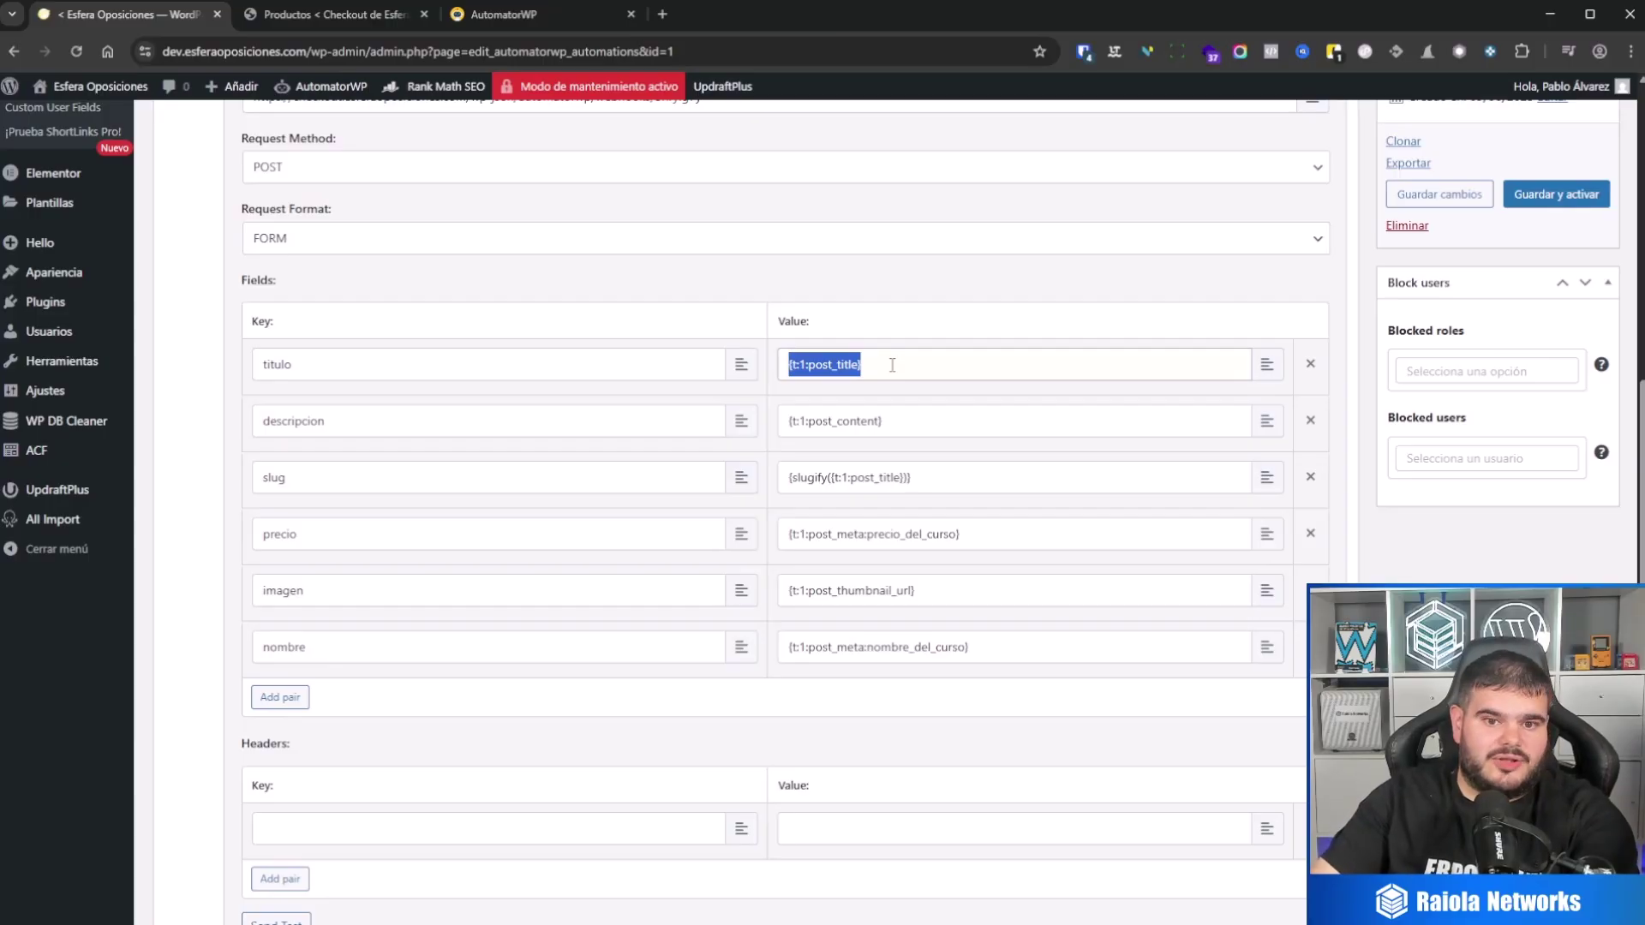
key(BackSpace)
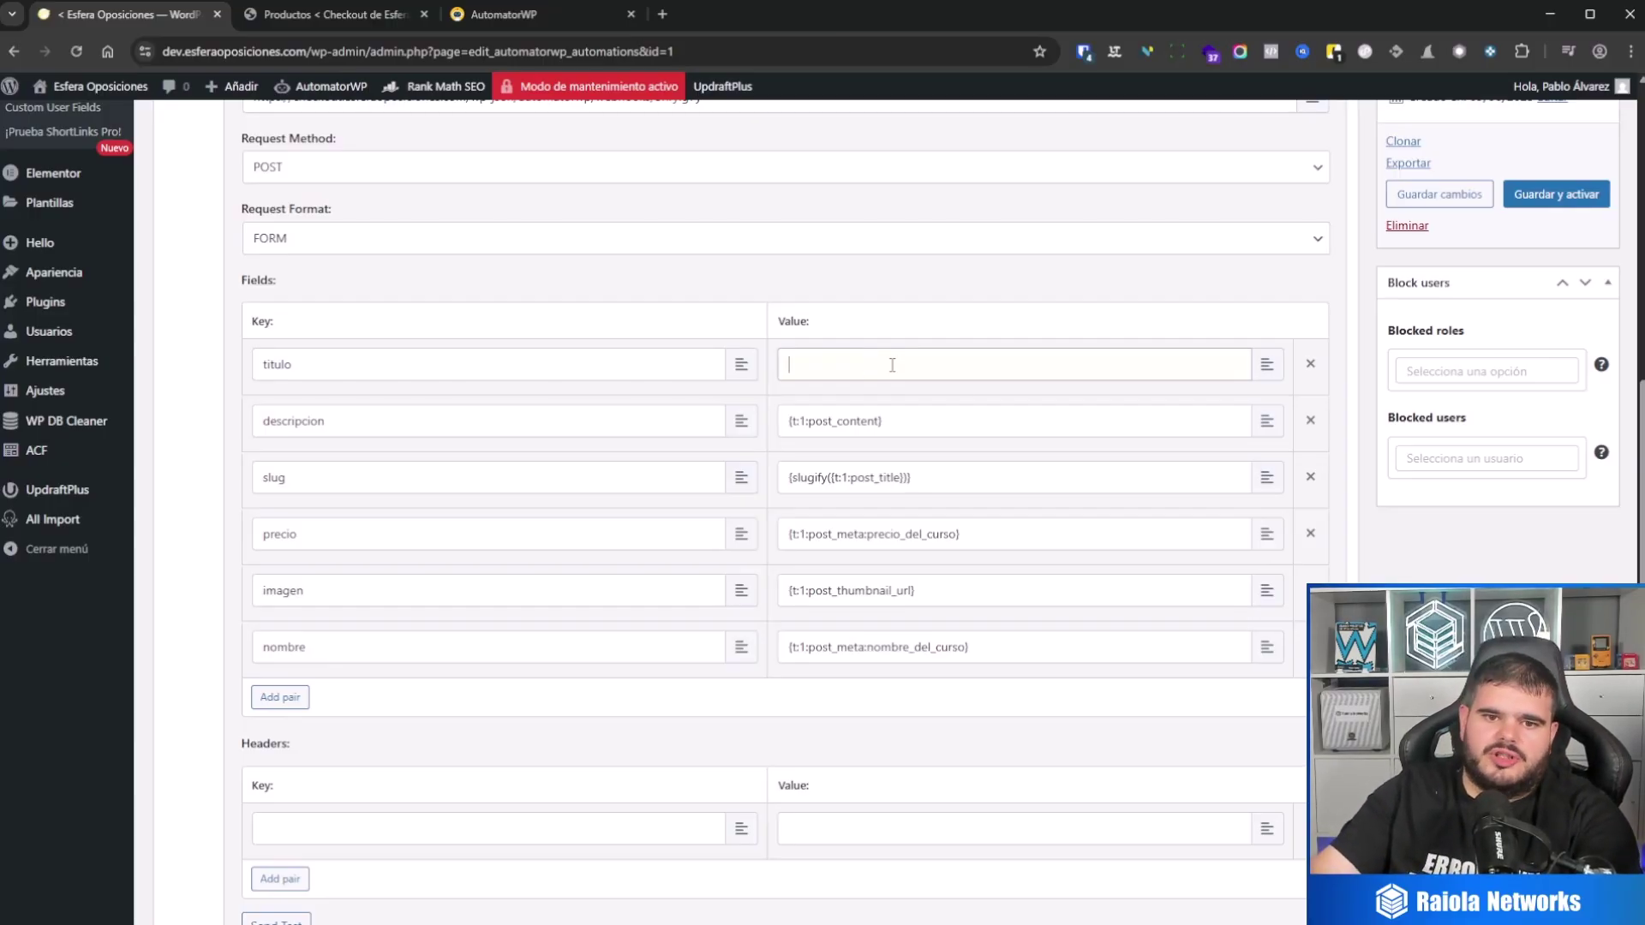
click(1280, 366)
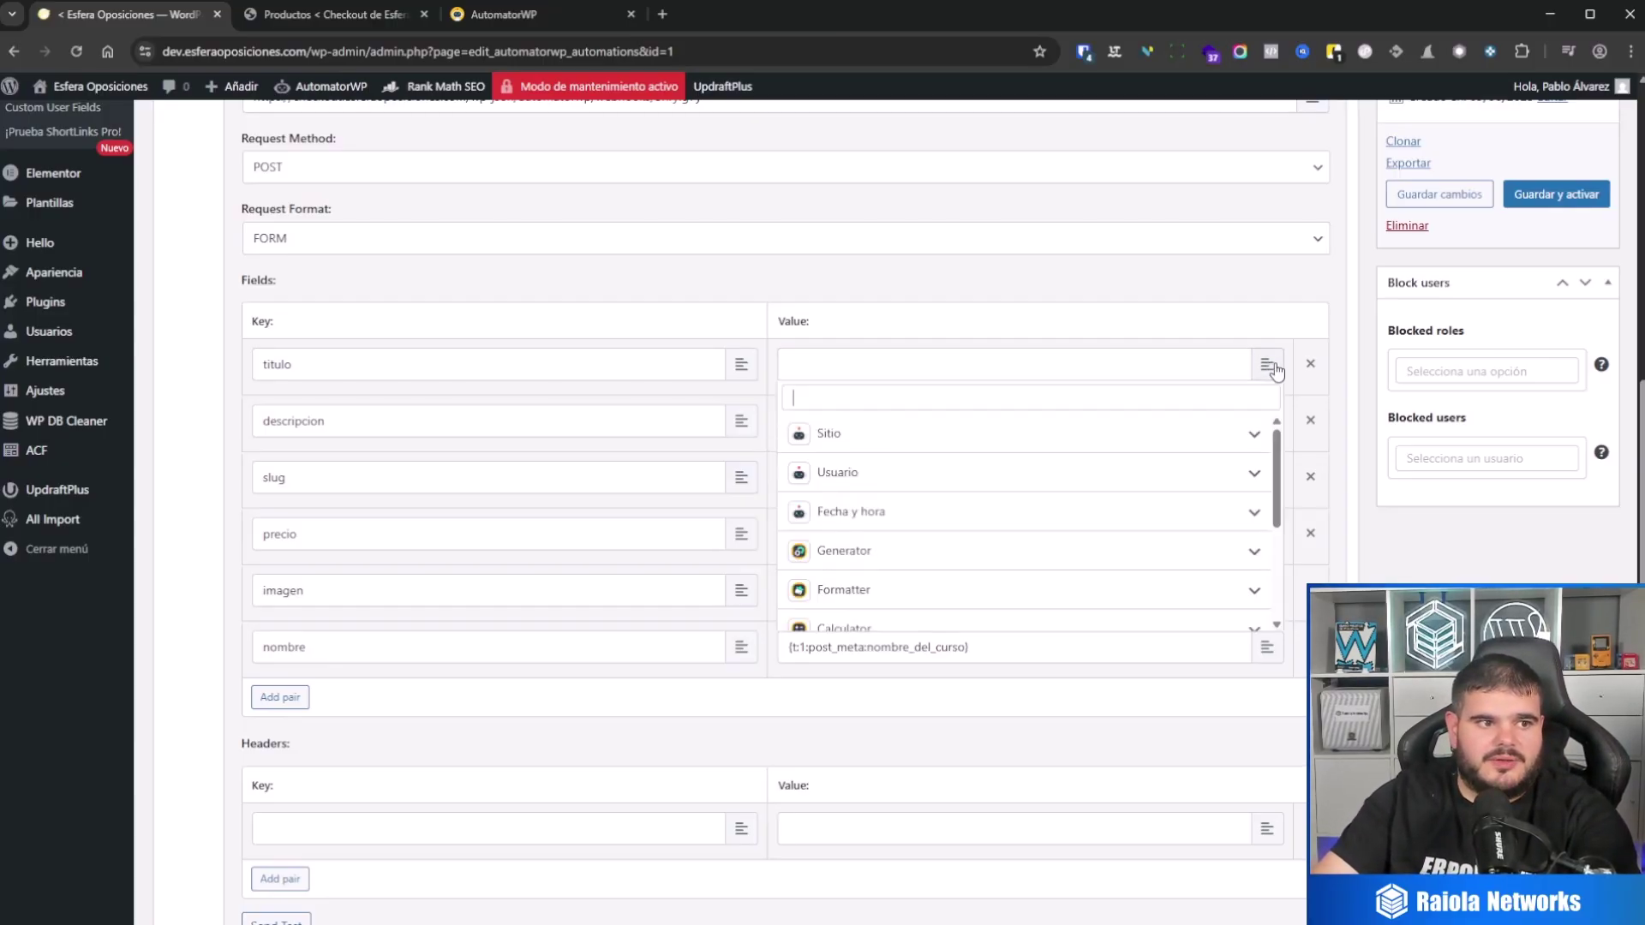
scroll(948, 515, down, 1)
scroll(949, 515, down, 1)
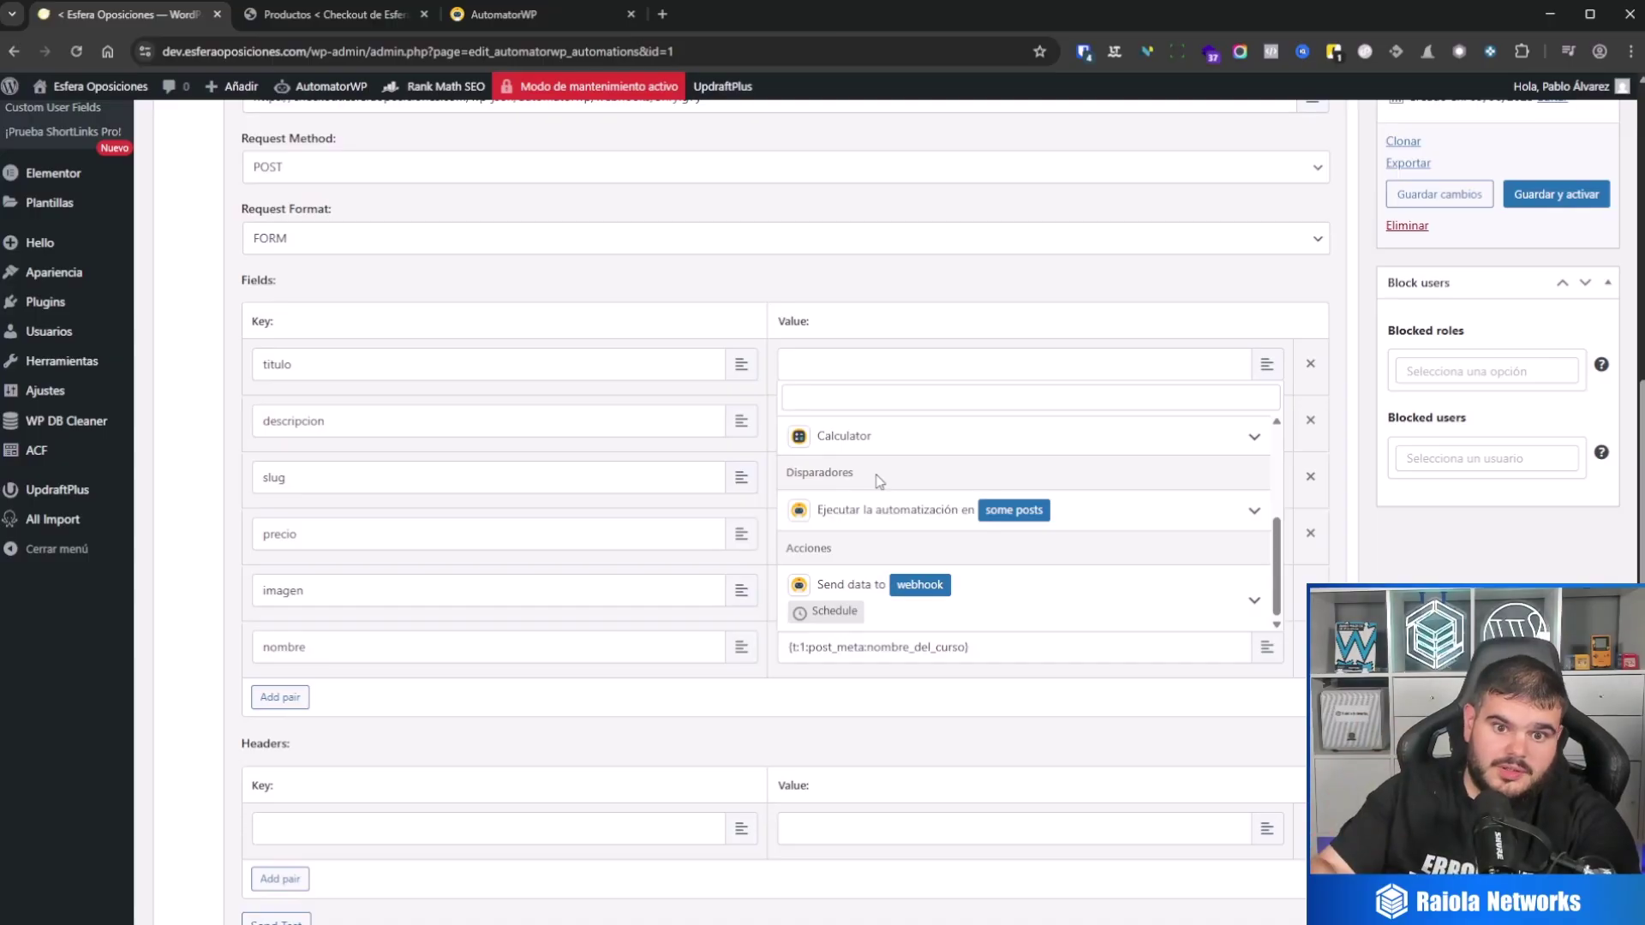
click(882, 514)
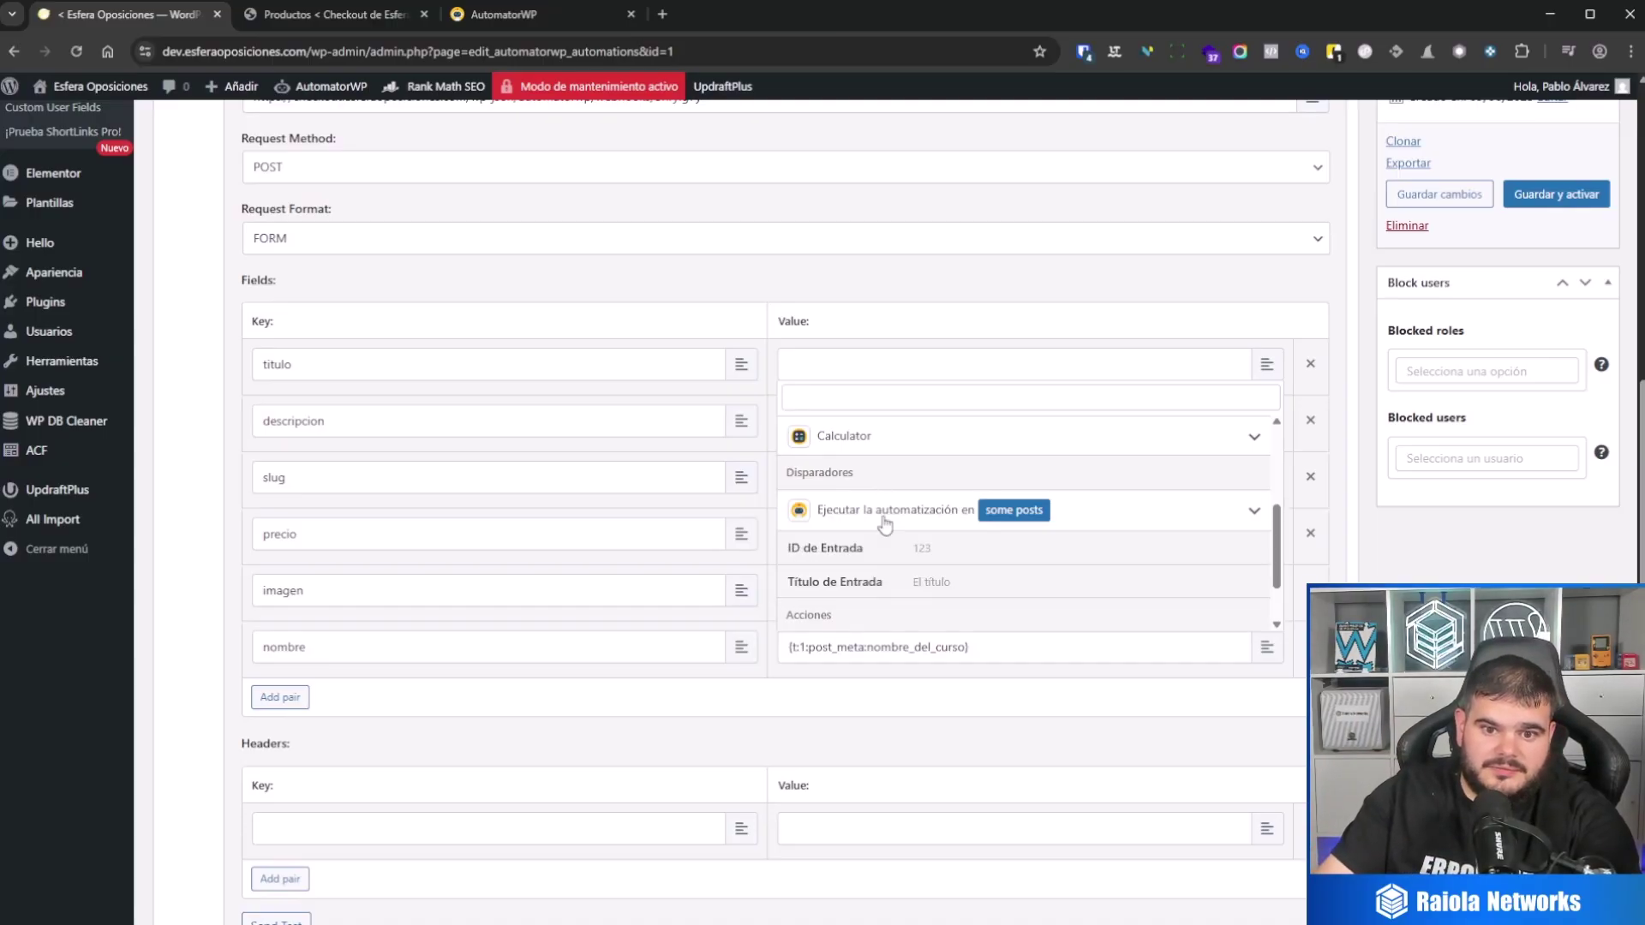
click(926, 583)
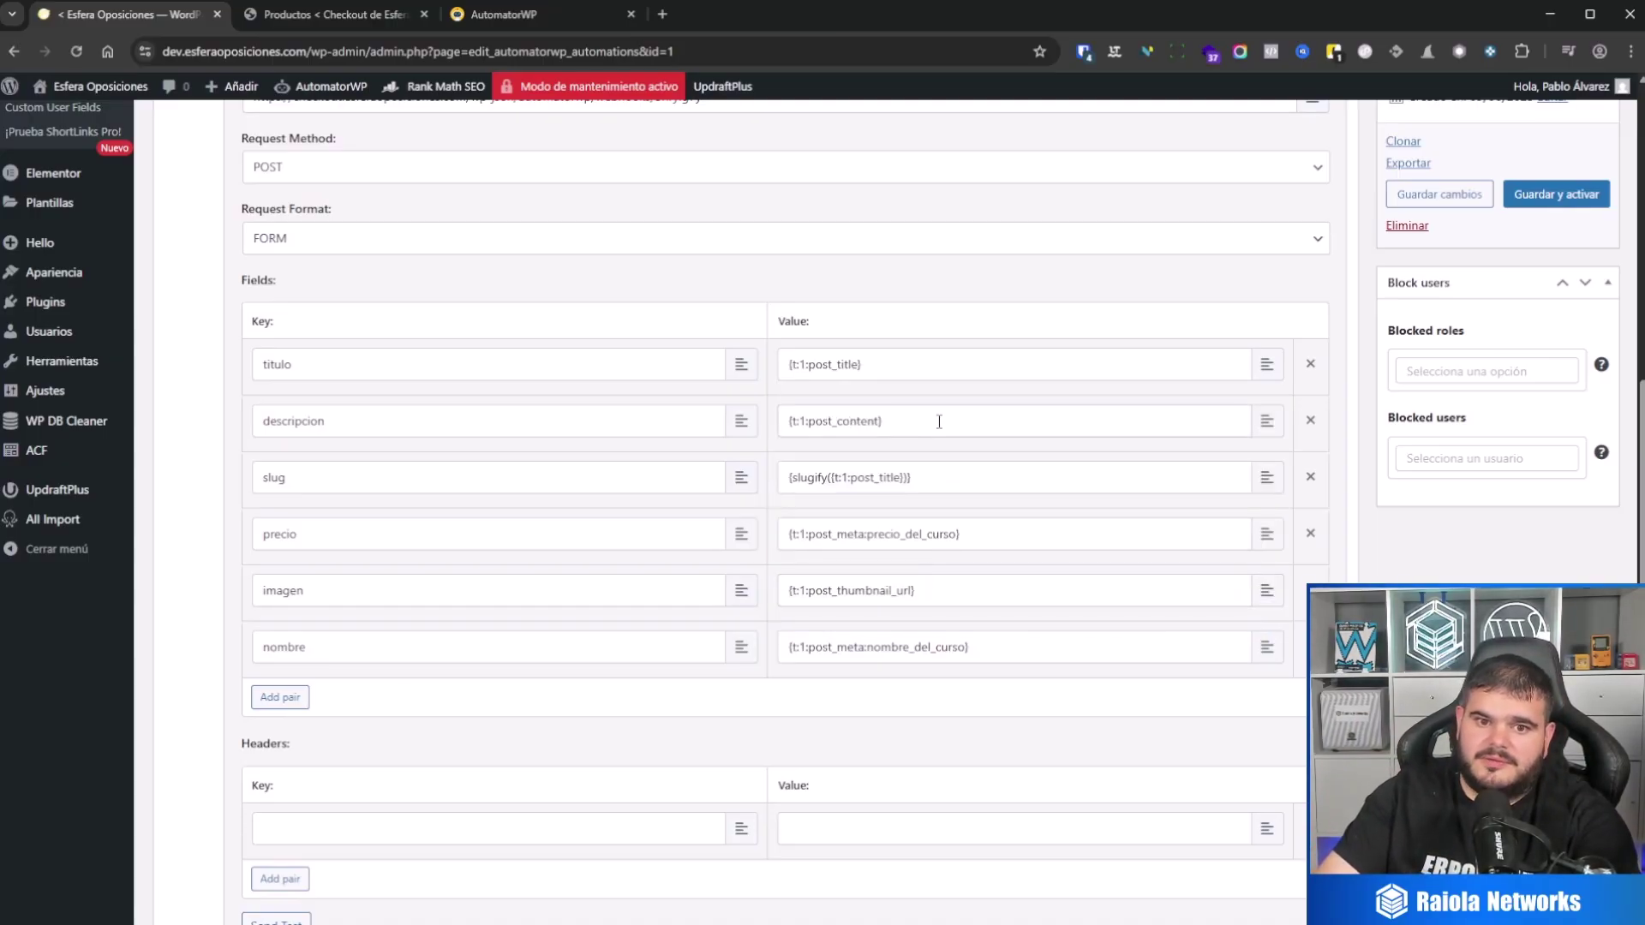
Step: Clear the descripcion field's value and refill it with the "some posts" trigger's Contenido de Entrada tag
triple_click(939, 422)
key(BackSpace)
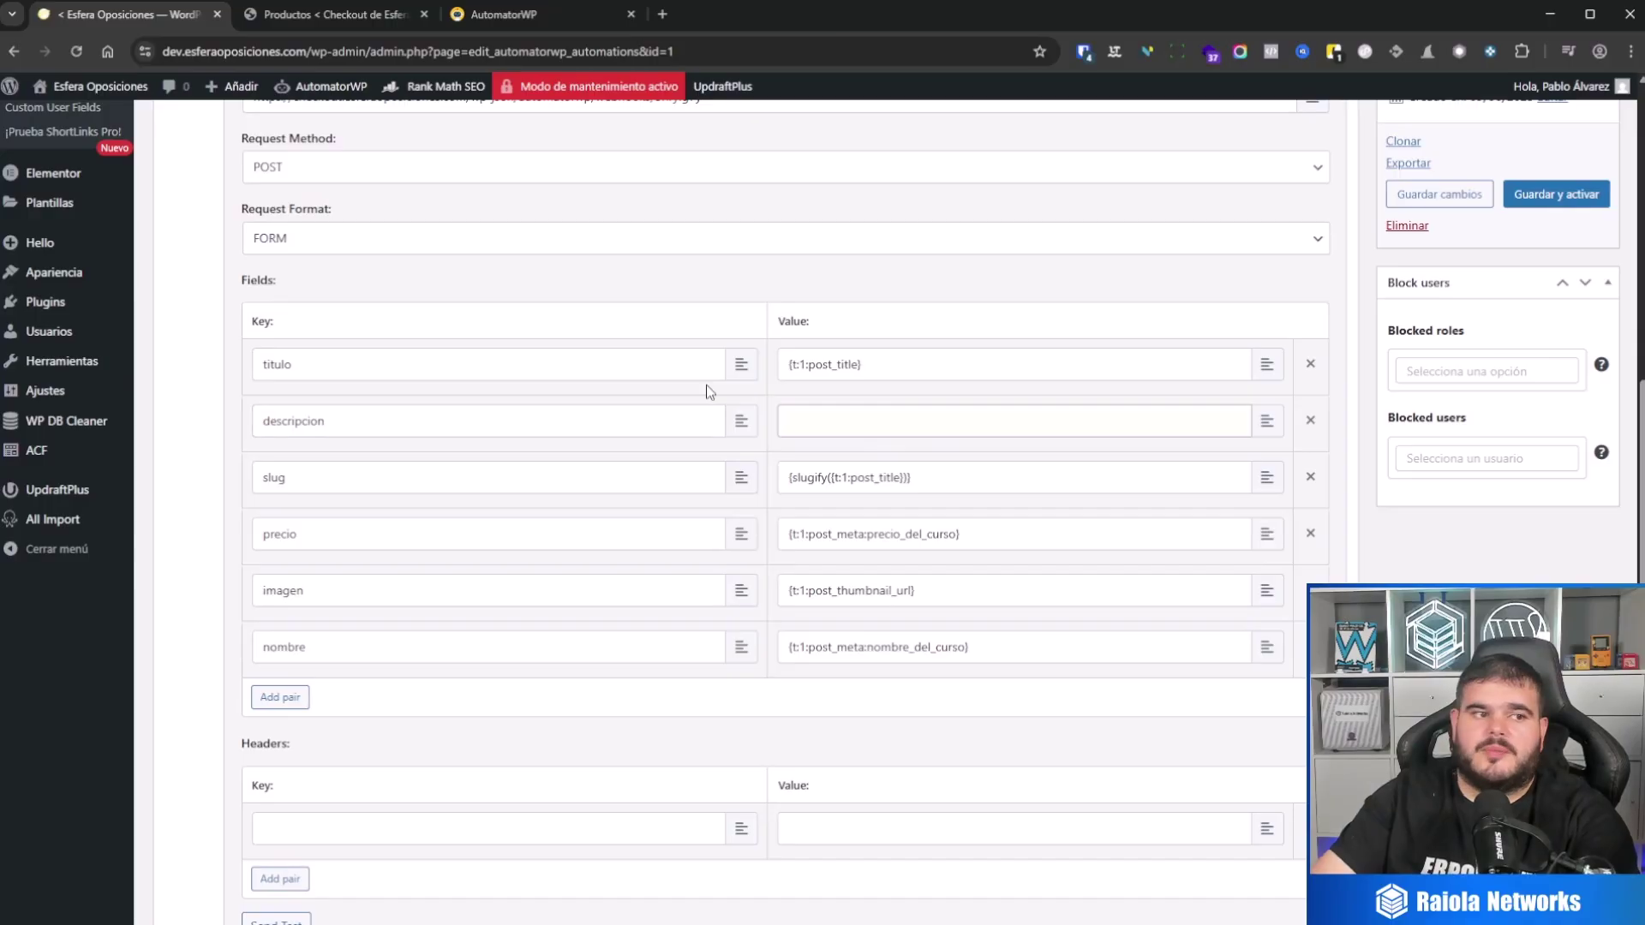
click(1267, 421)
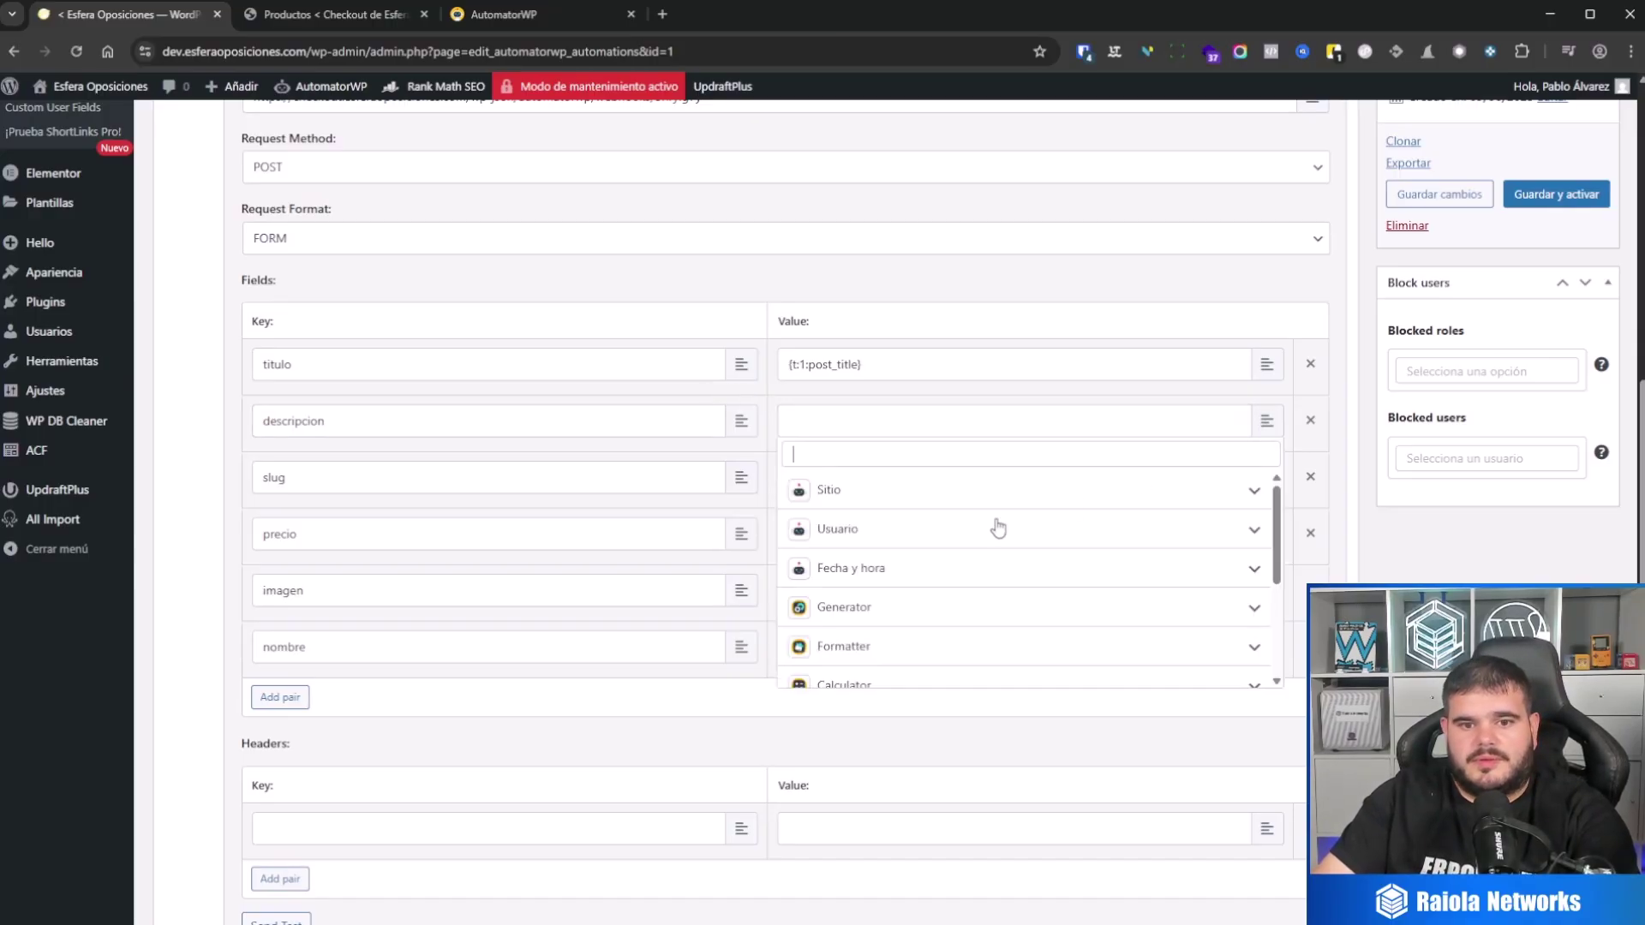
scroll(883, 619, down, 2)
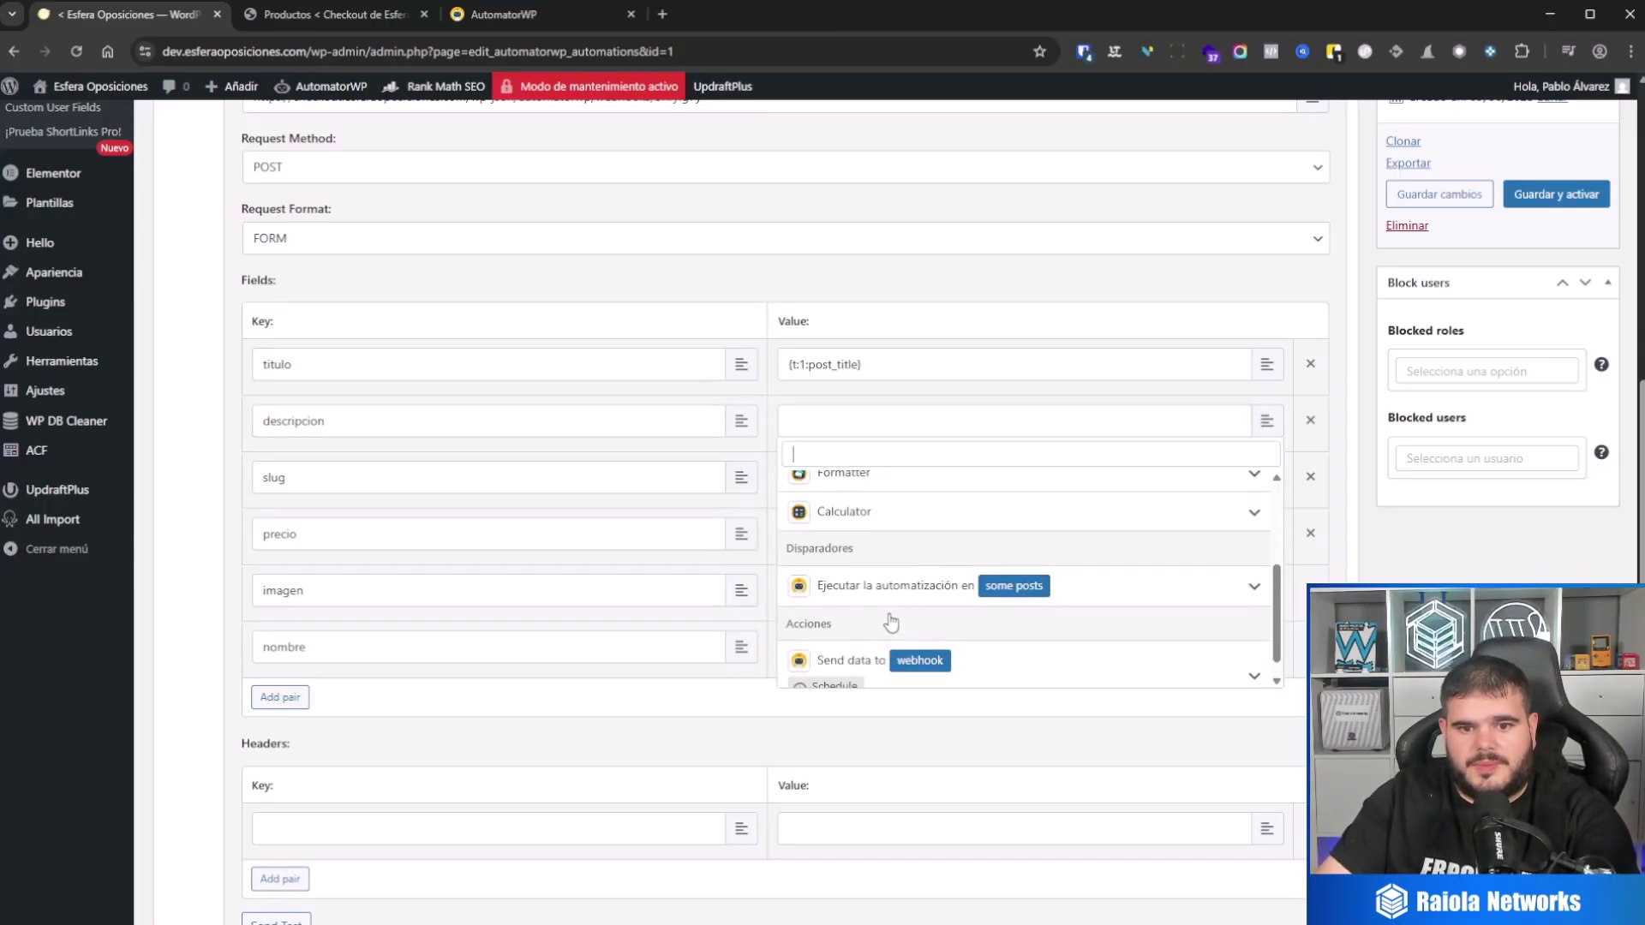
click(878, 591)
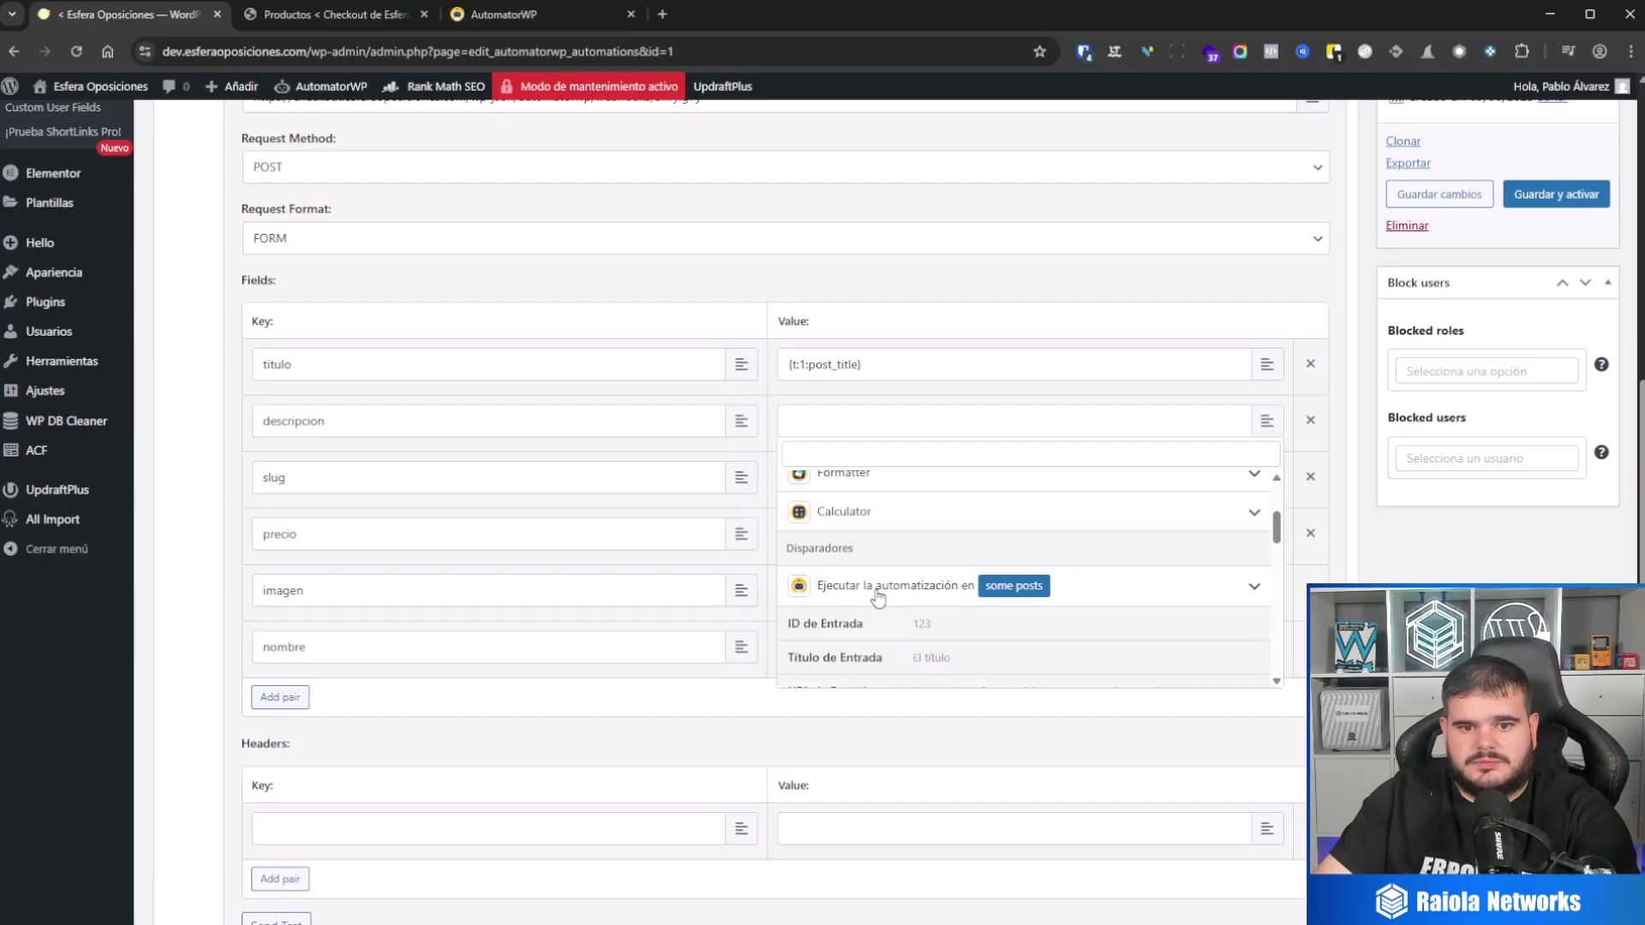
scroll(899, 612, down, 3)
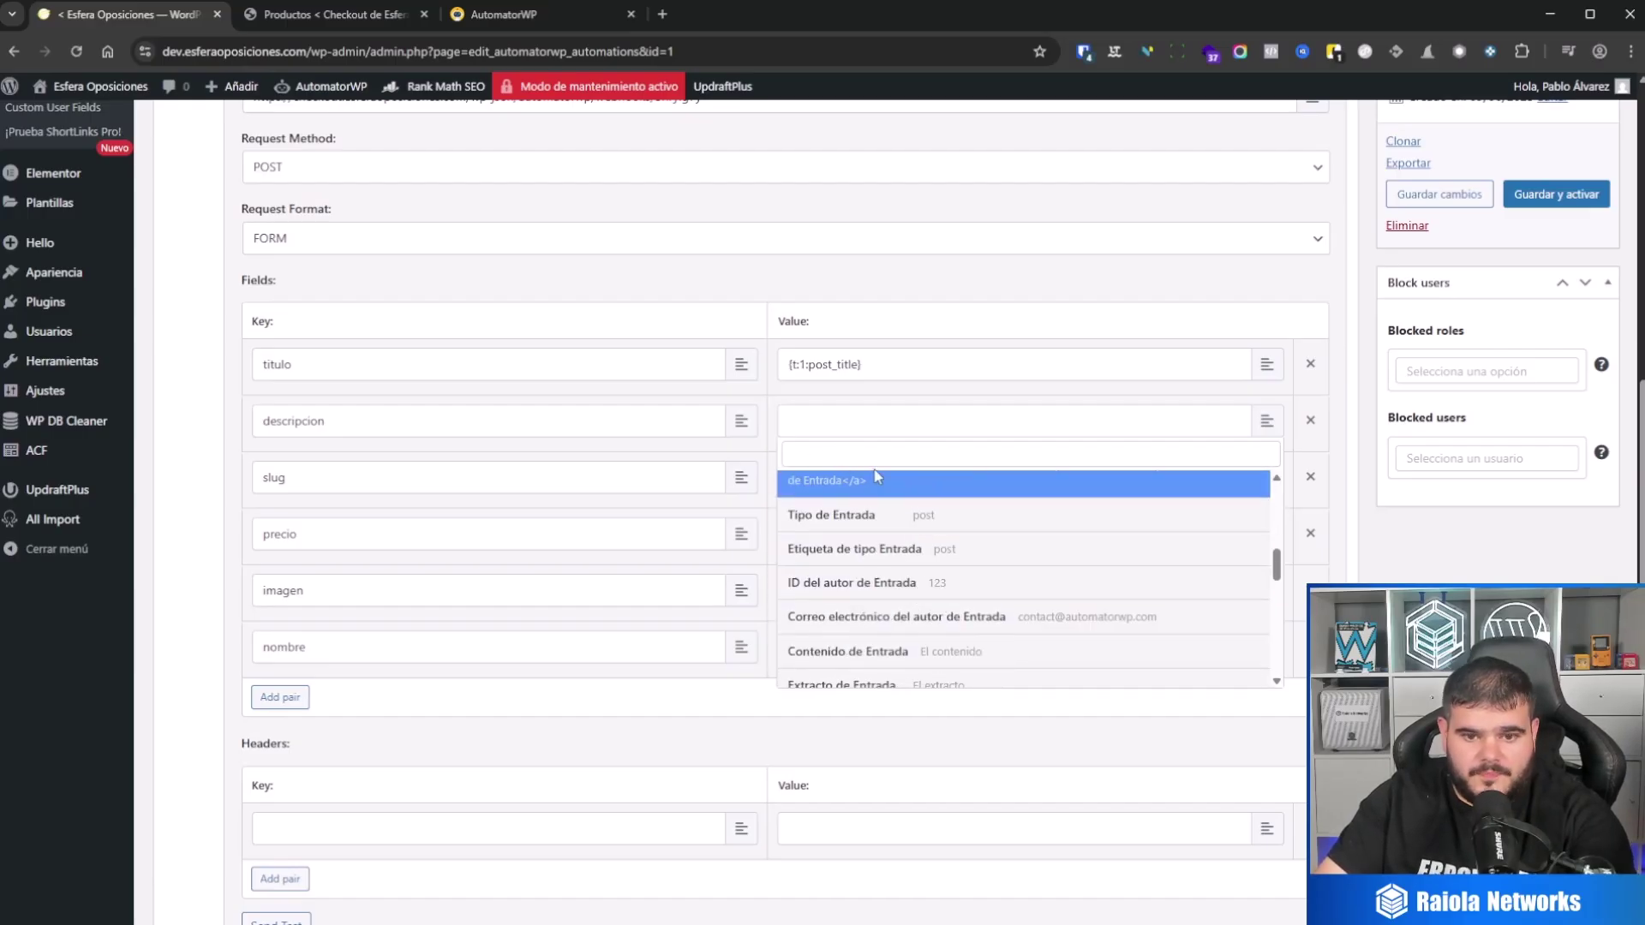
click(911, 656)
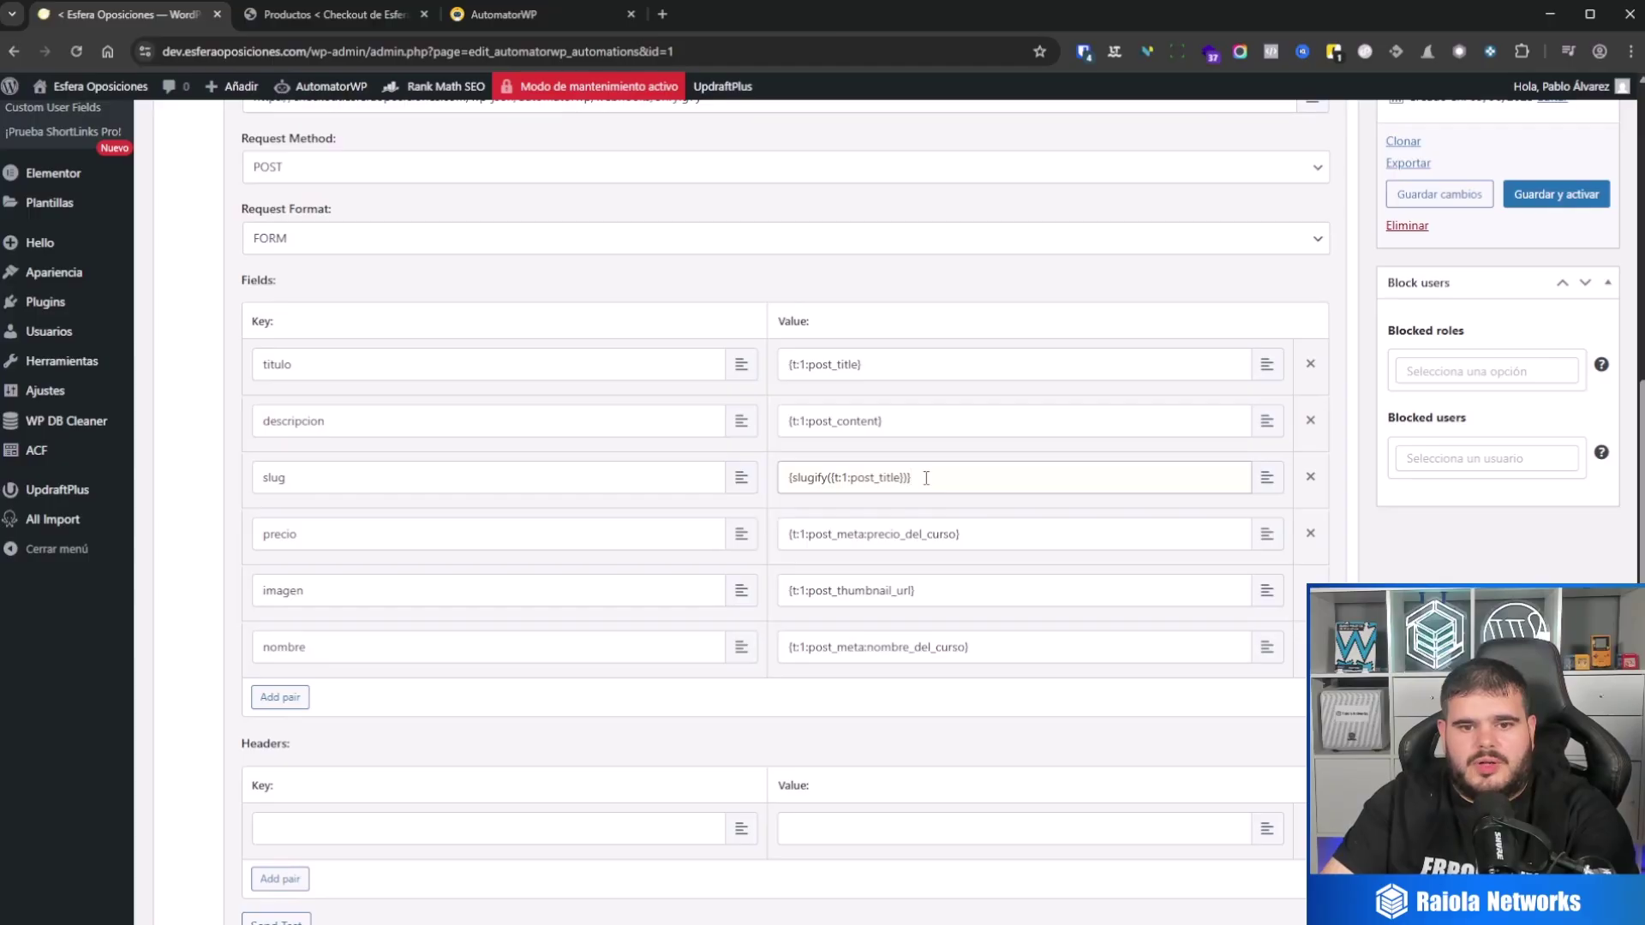
Step: Replace the slug field's value with the Slugify formatter tag
drag(920, 478, 750, 502)
key(BackSpace)
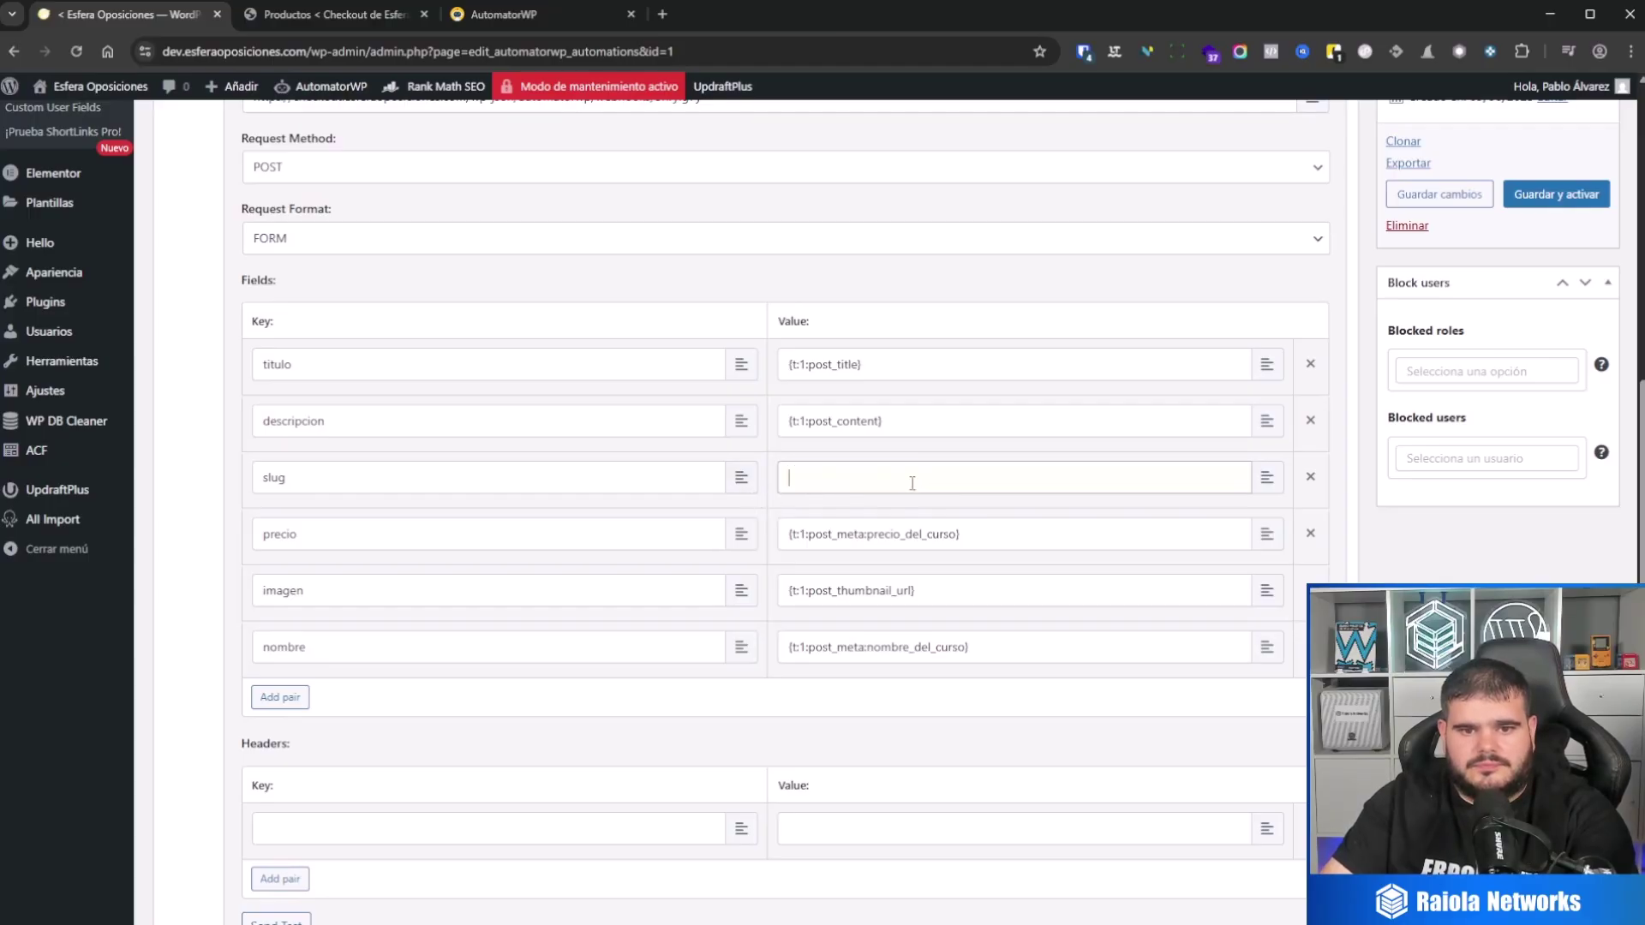
click(1268, 478)
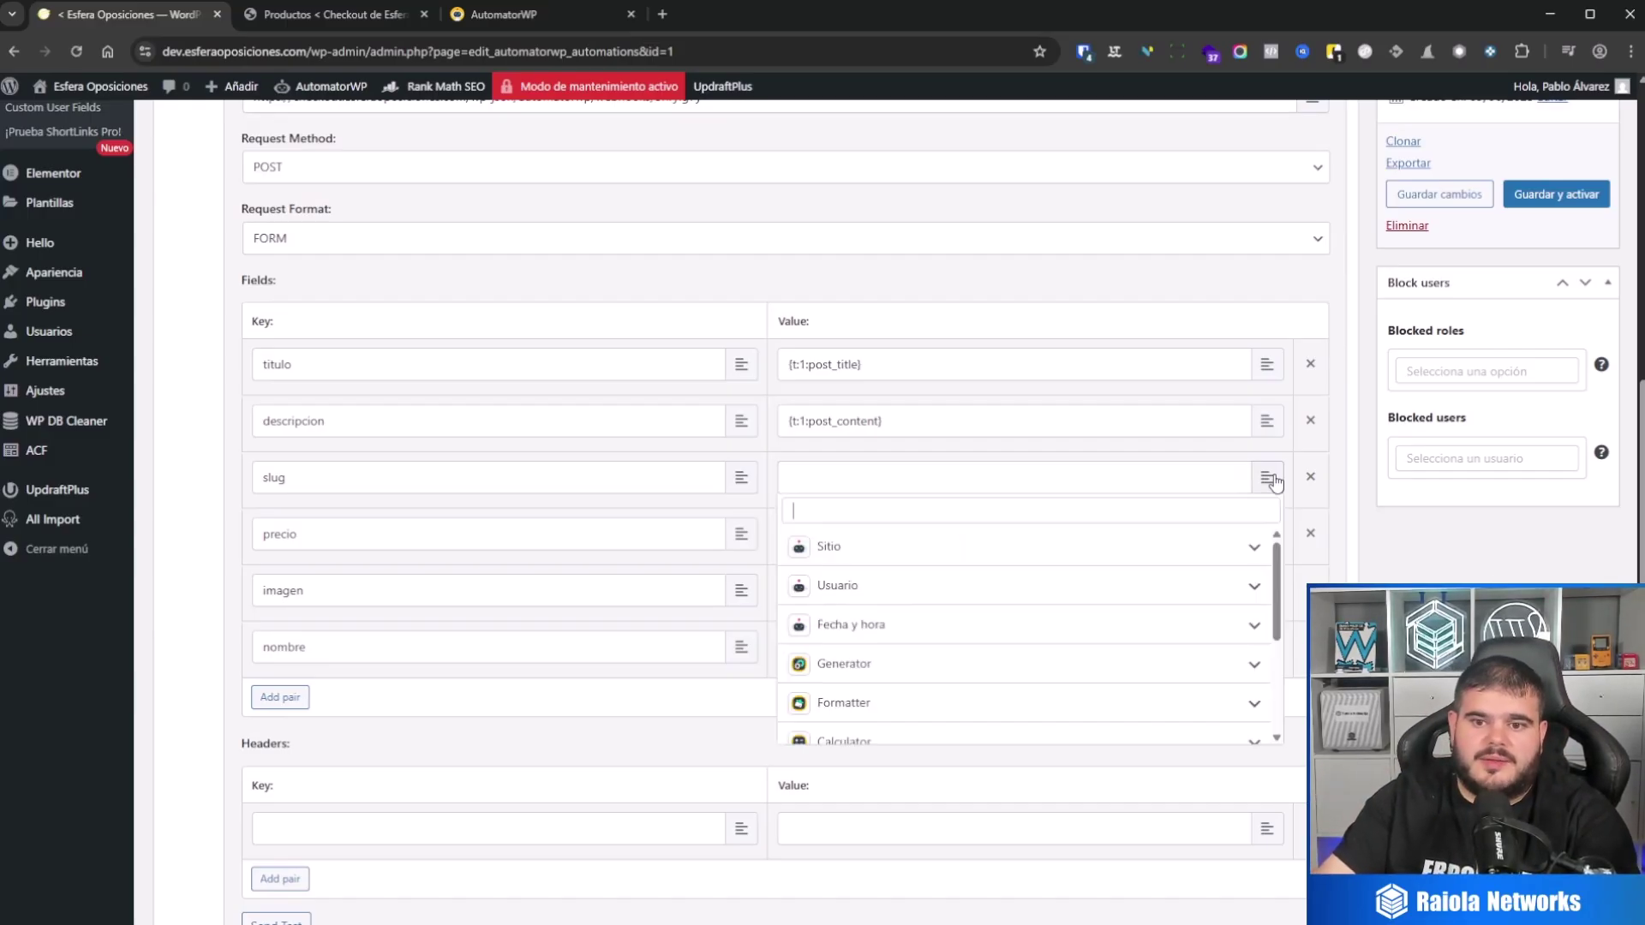
scroll(1030, 606, down, 1)
scroll(1030, 606, down, 1)
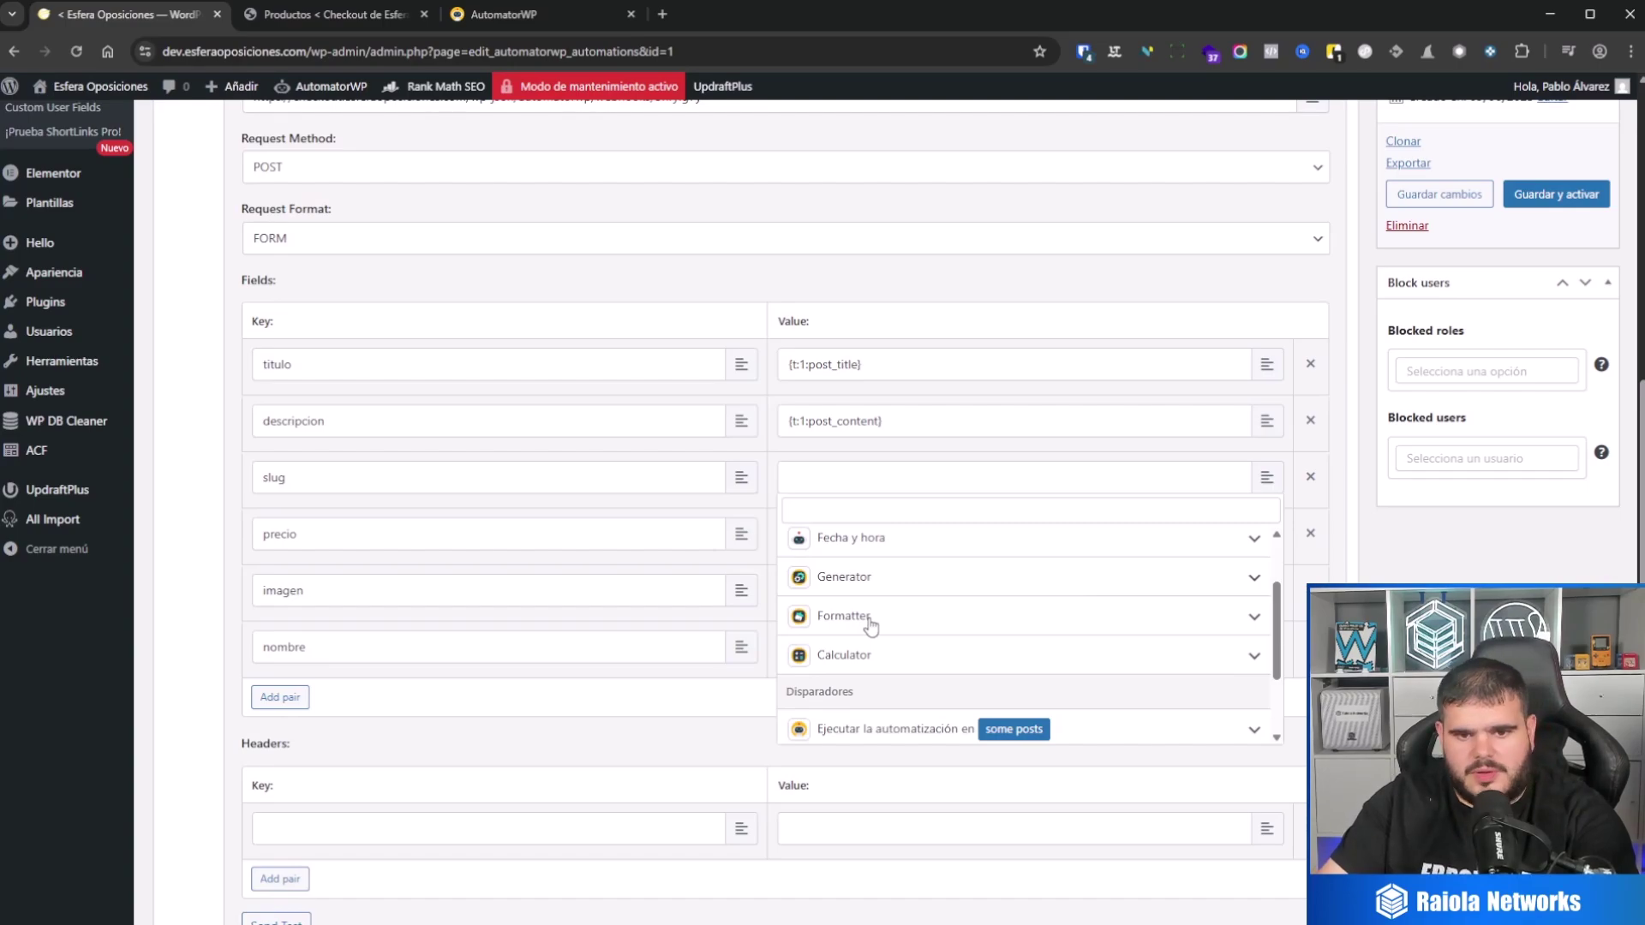
click(870, 624)
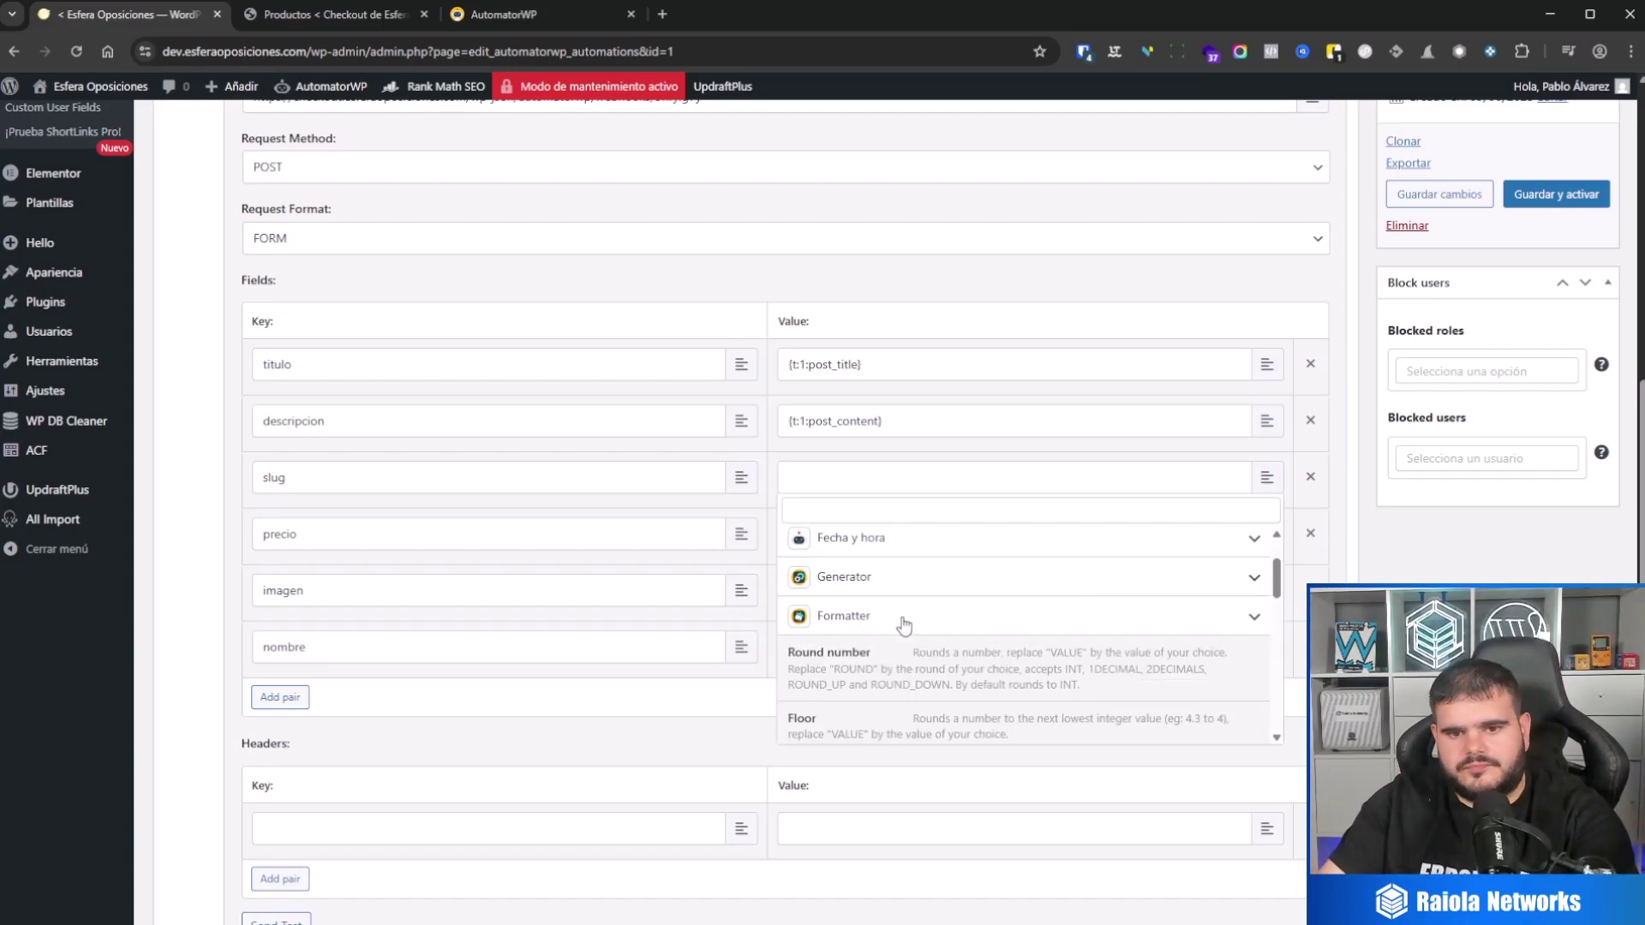
scroll(956, 648, down, 5)
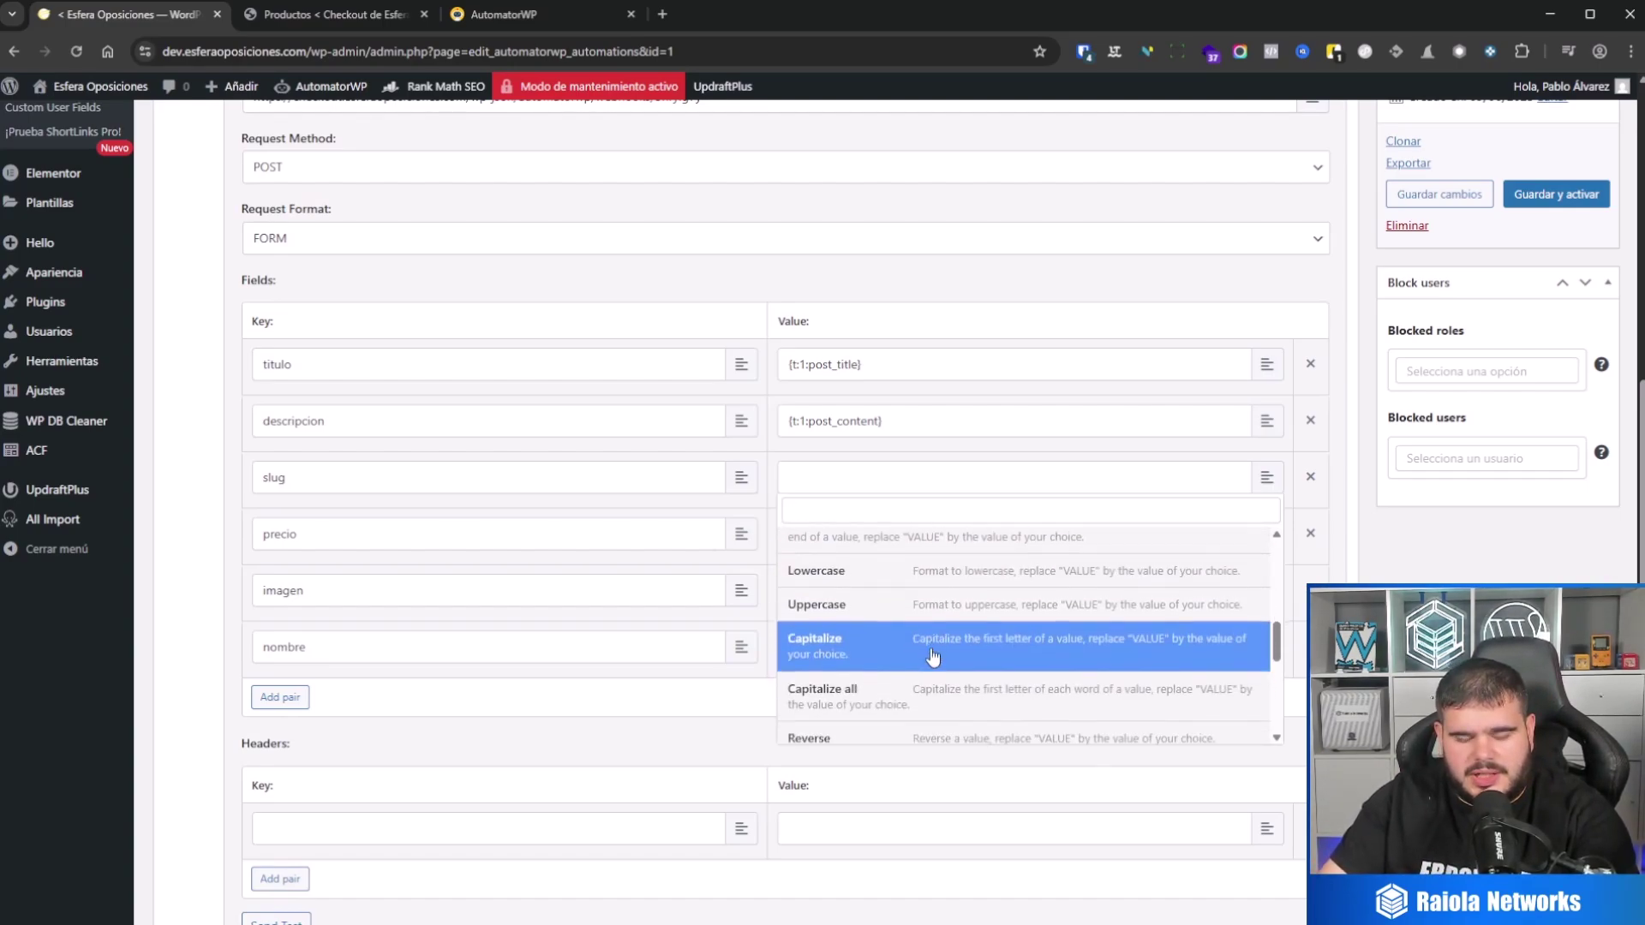
scroll(907, 658, down, 2)
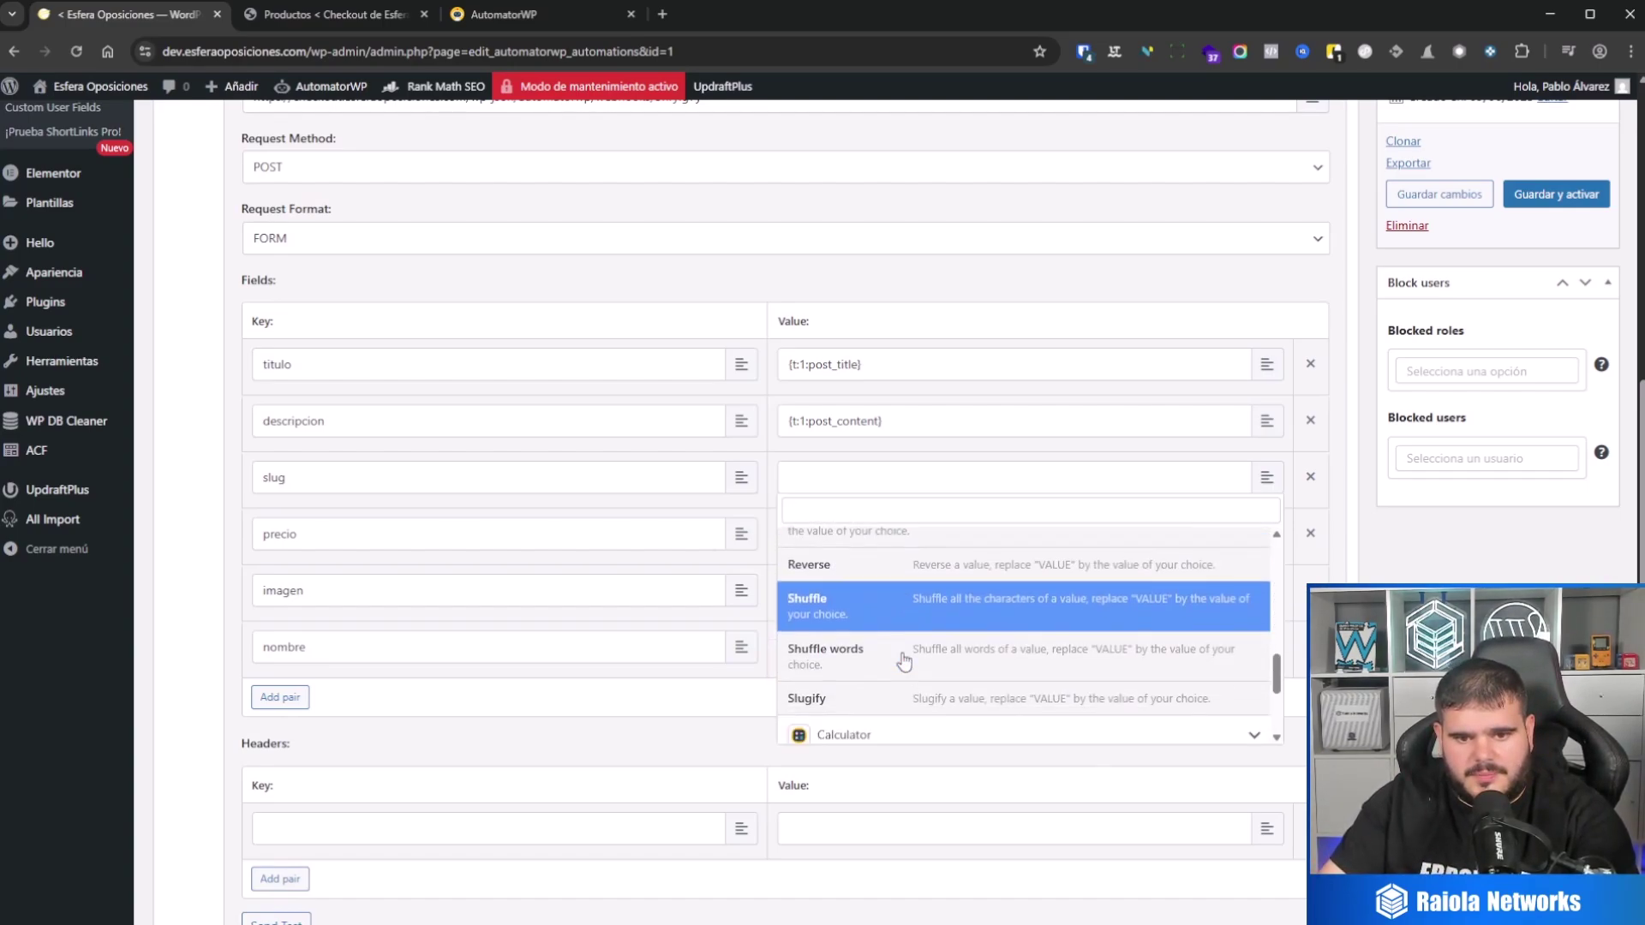
click(853, 699)
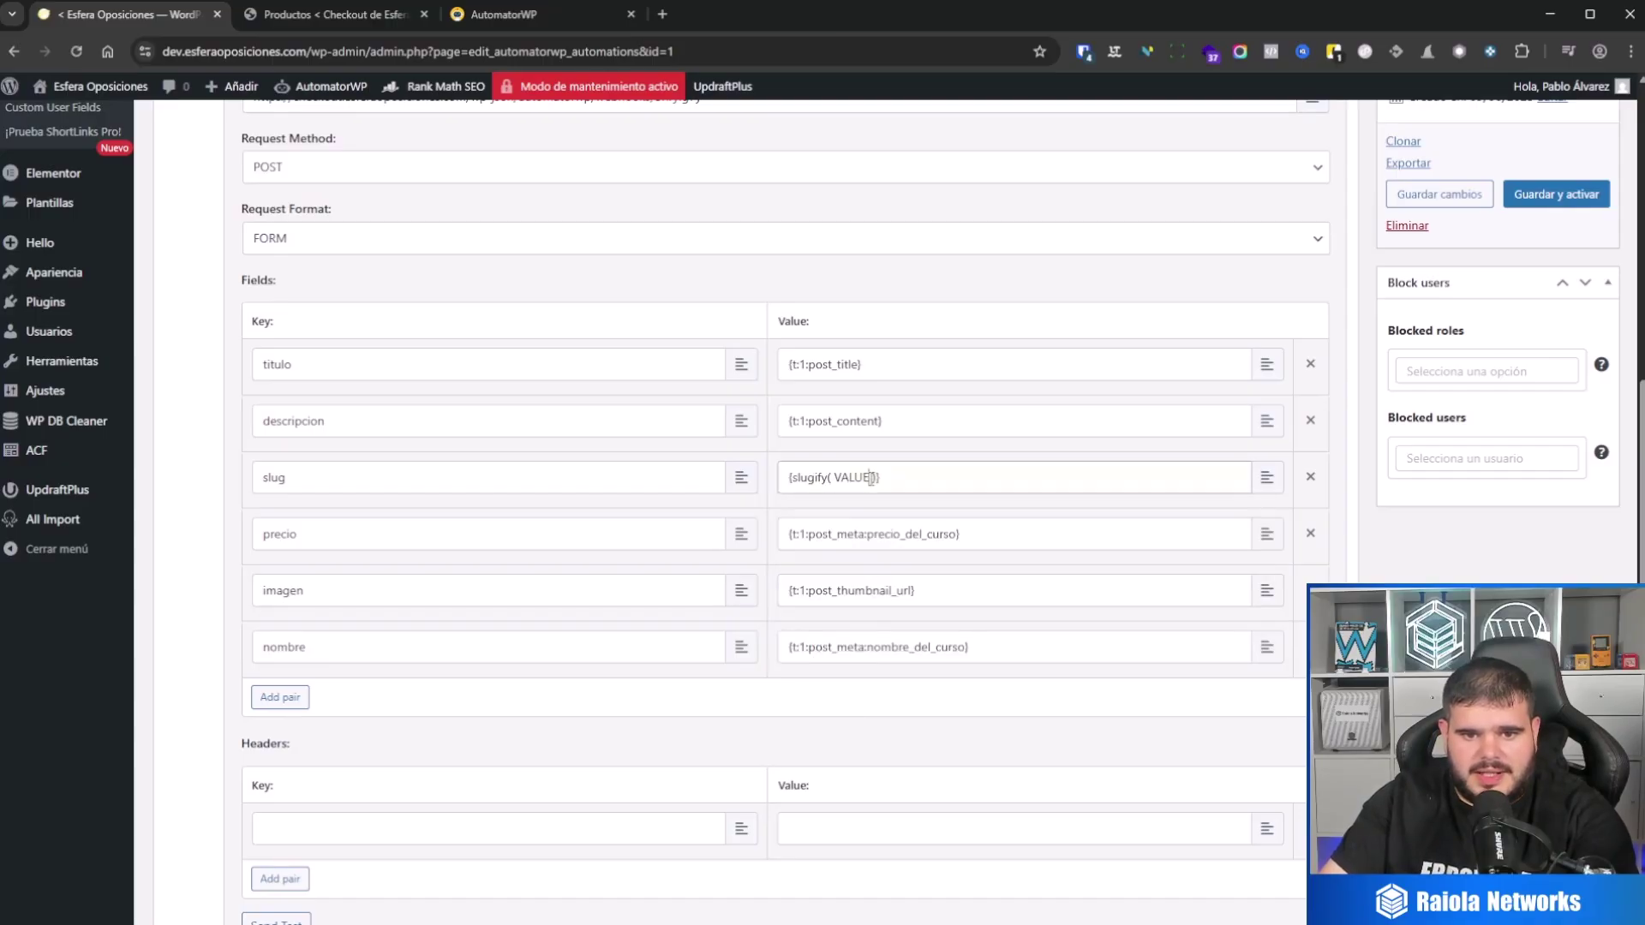
Step: Replace the VALUE placeholder inside the slug field's slugify function with the trigger's Título de Entrada tag
drag(871, 477, 835, 477)
key(BackSpace)
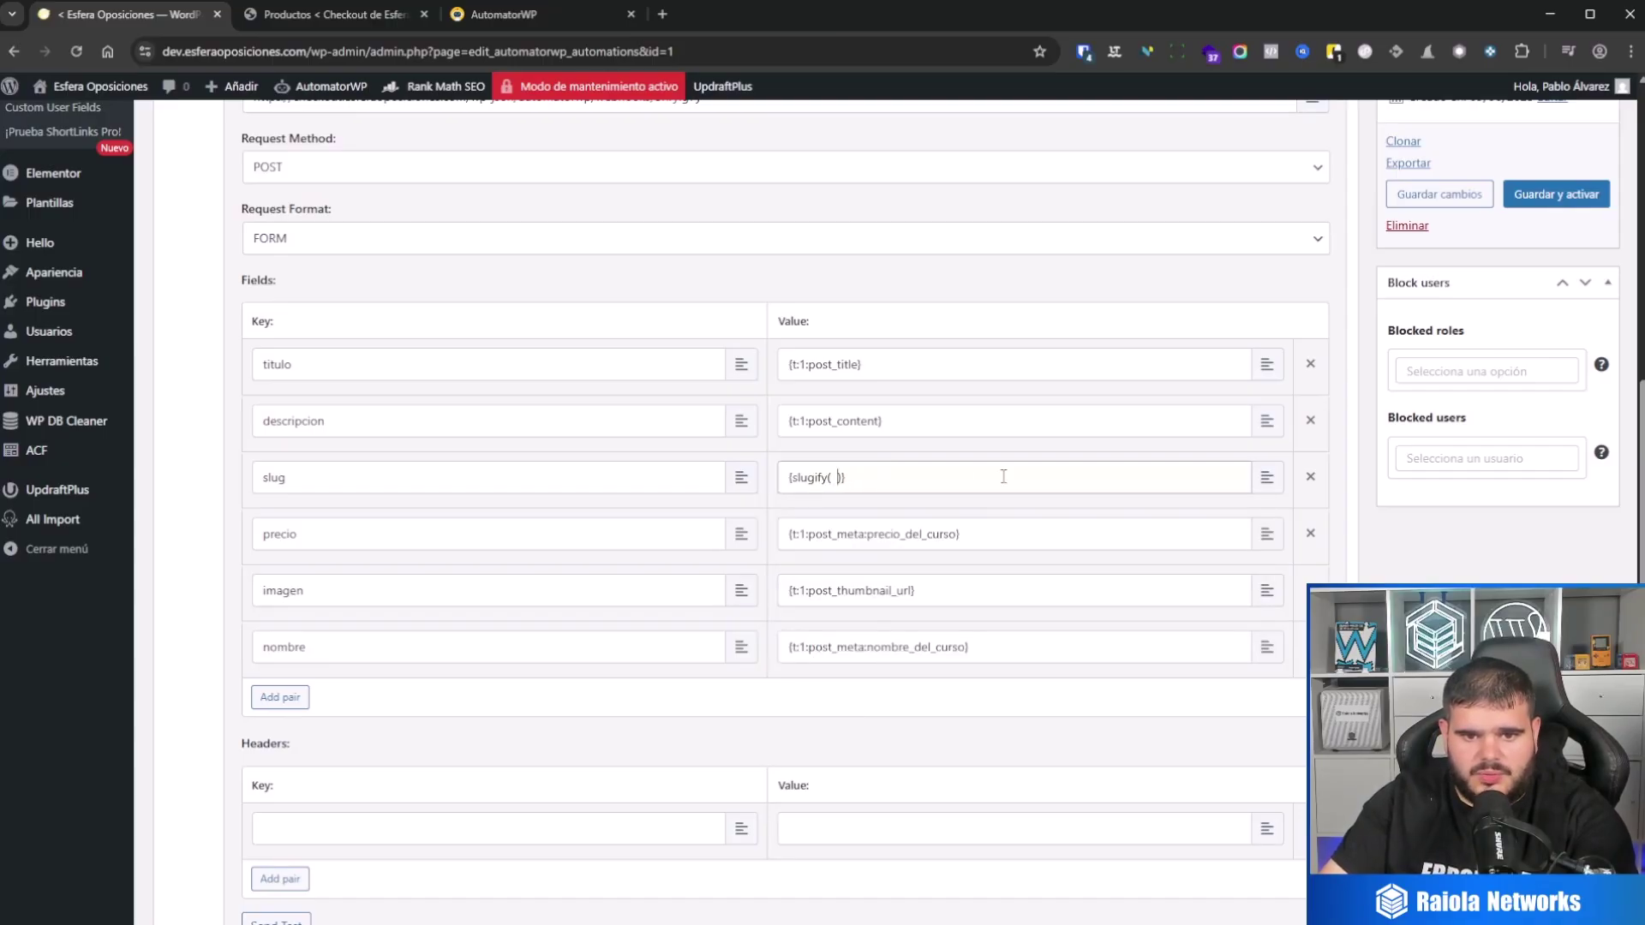
click(1267, 477)
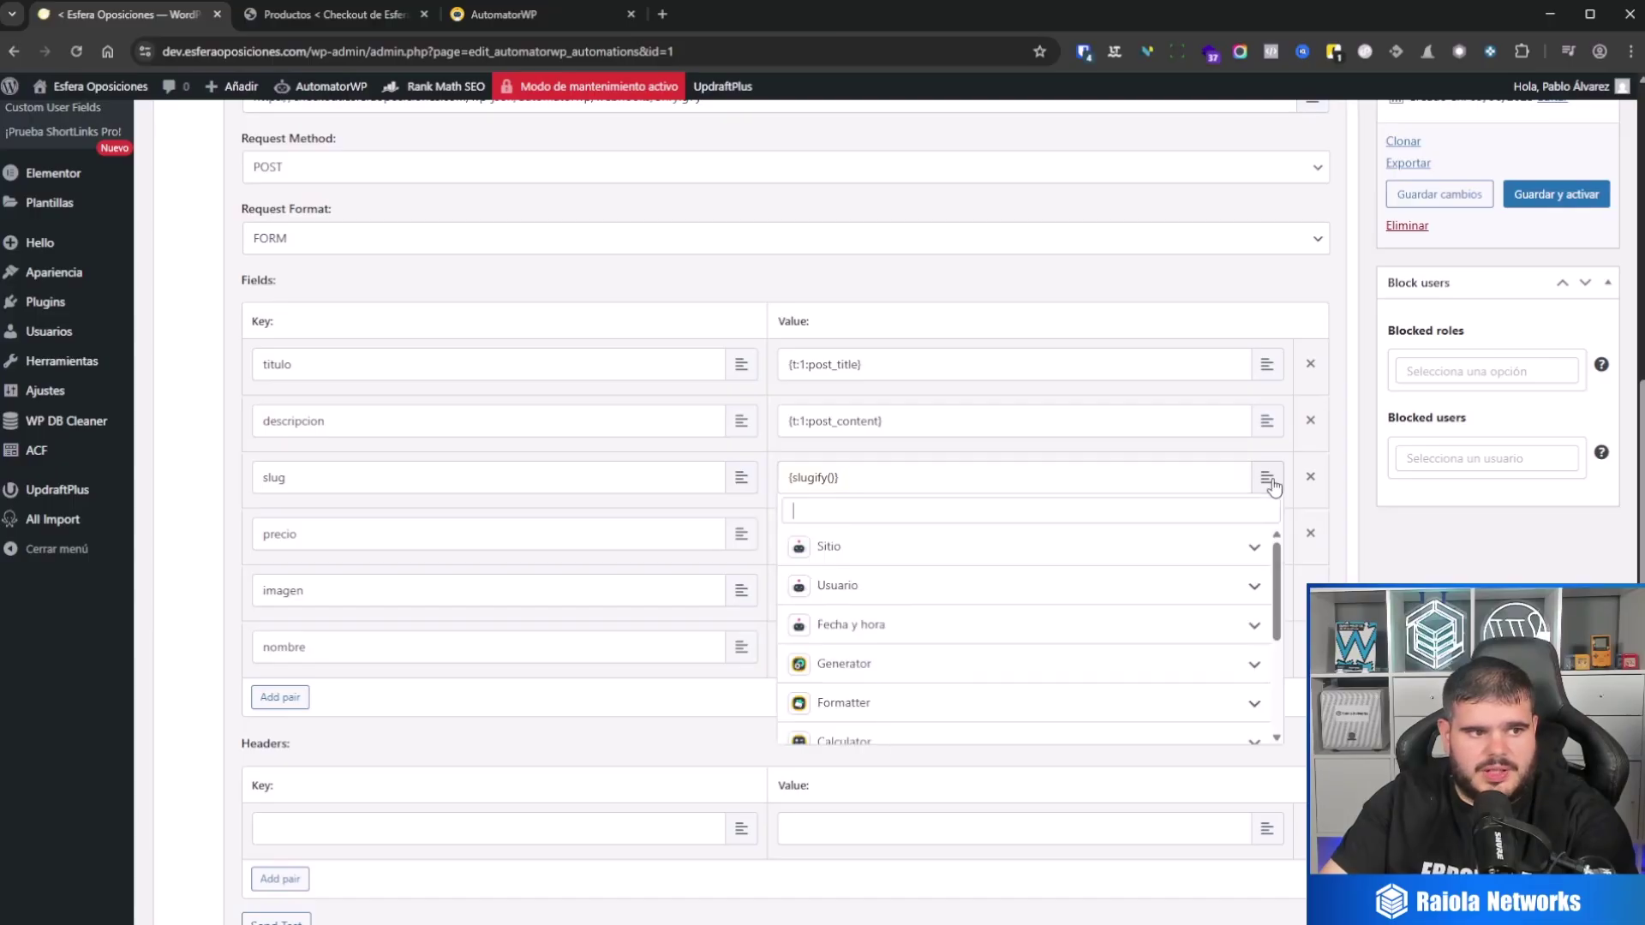
scroll(948, 643, down, 4)
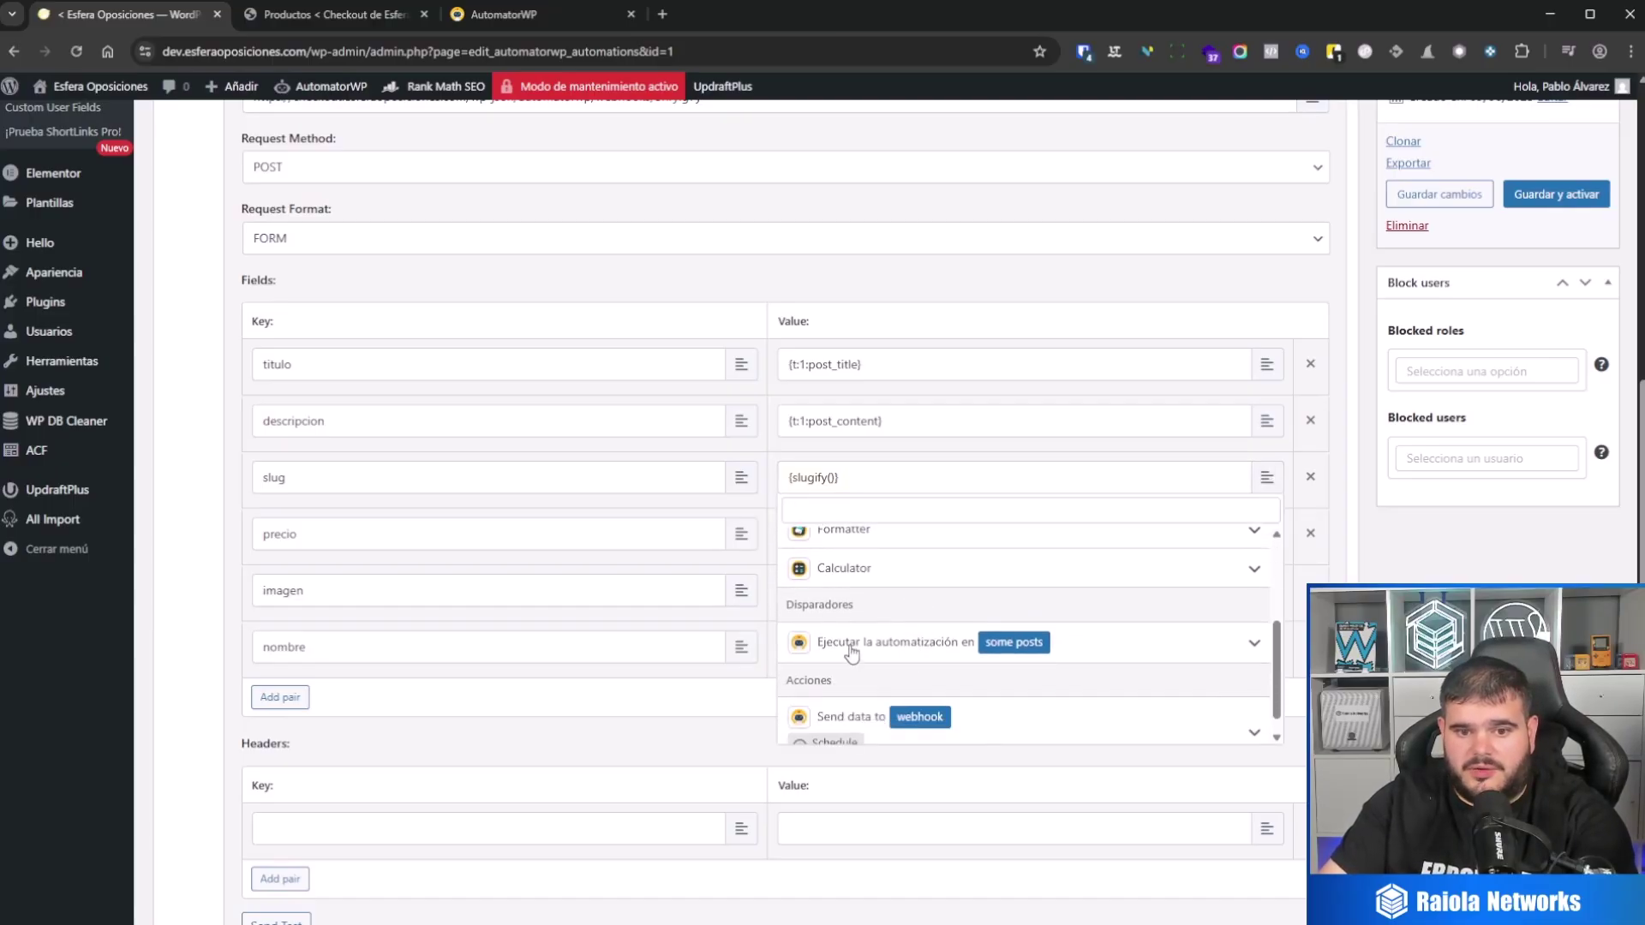
click(923, 661)
scroll(940, 655, down, 1)
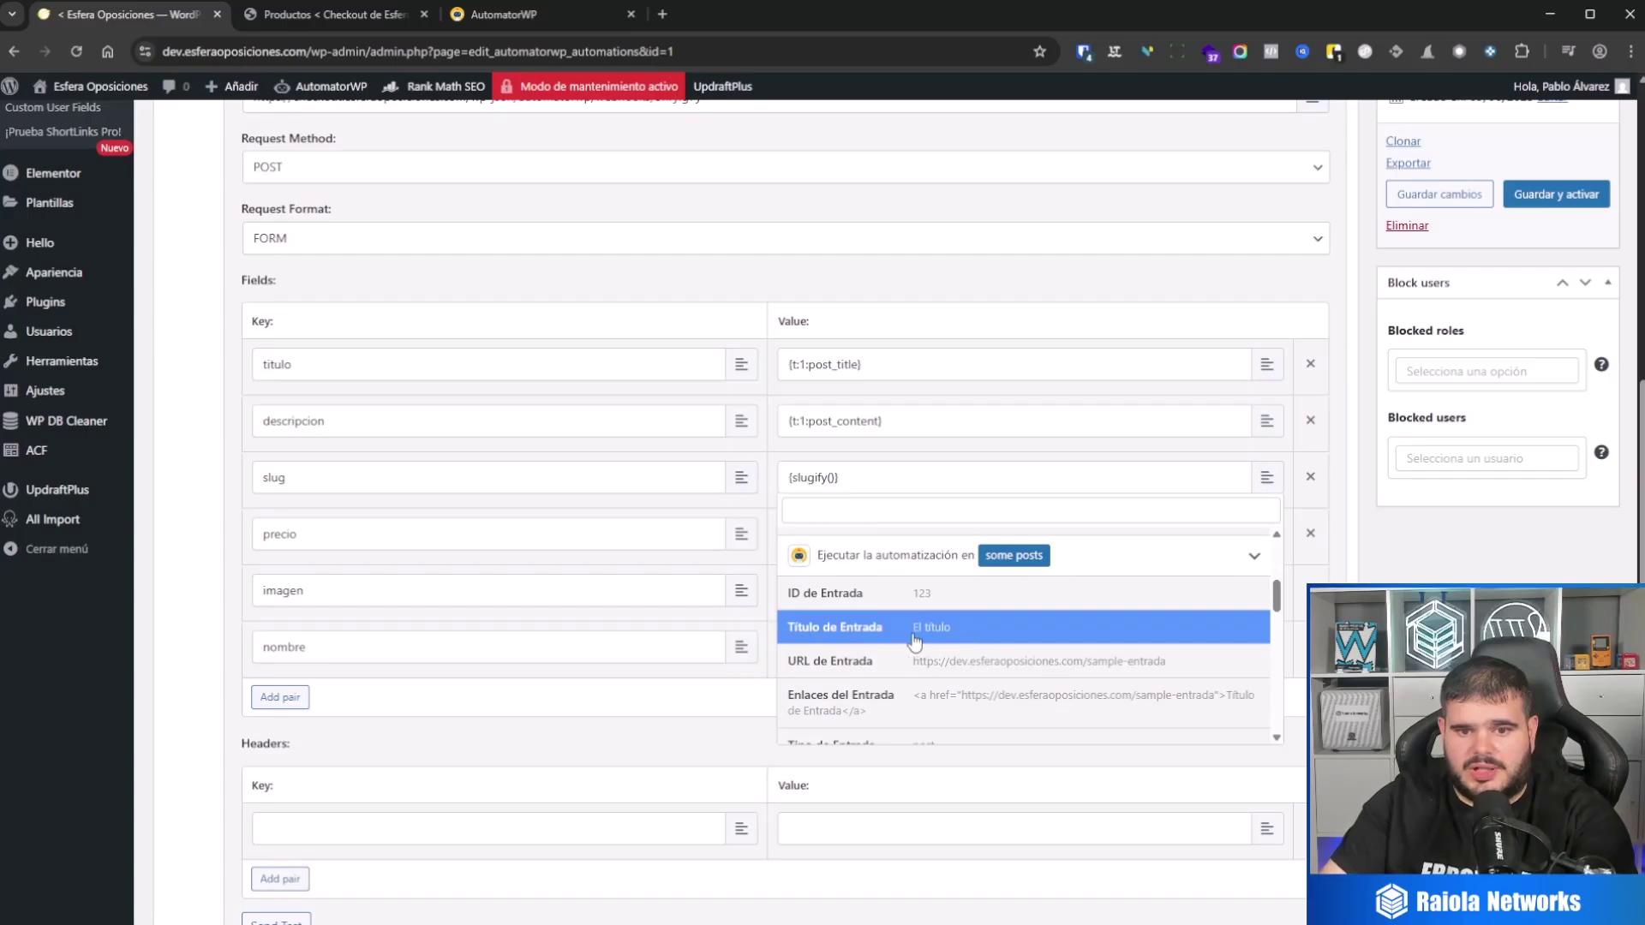
click(930, 630)
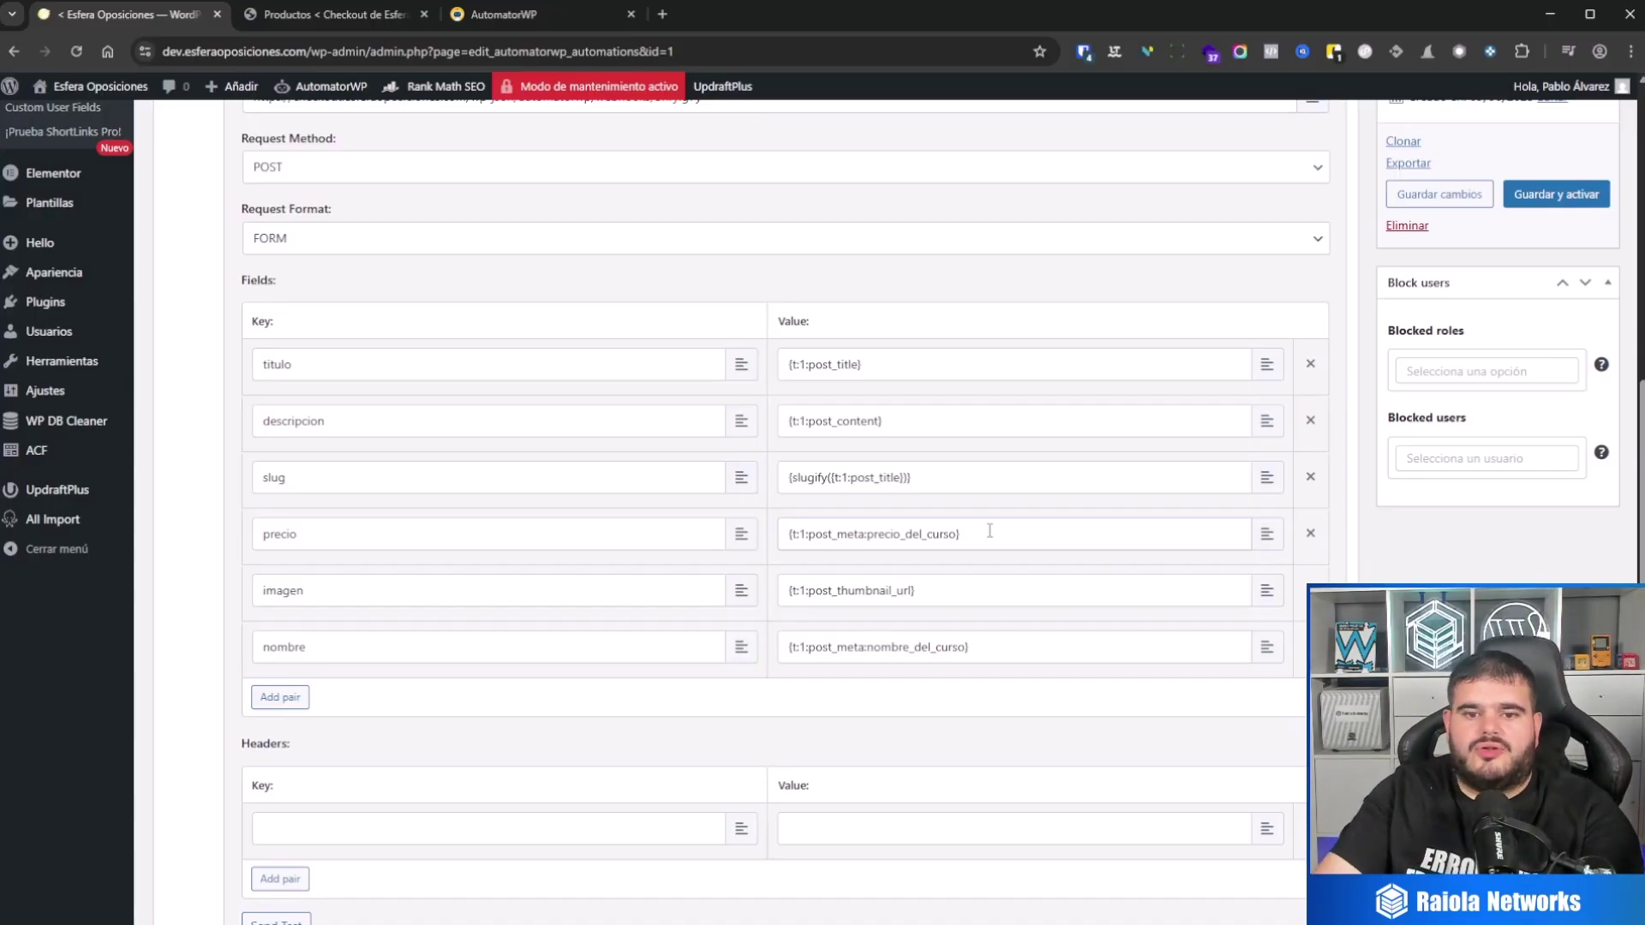
Step: Clear the precio field's value and refill it with the "some posts" trigger's Meta de Entrada tag
drag(990, 532, 752, 544)
key(BackSpace)
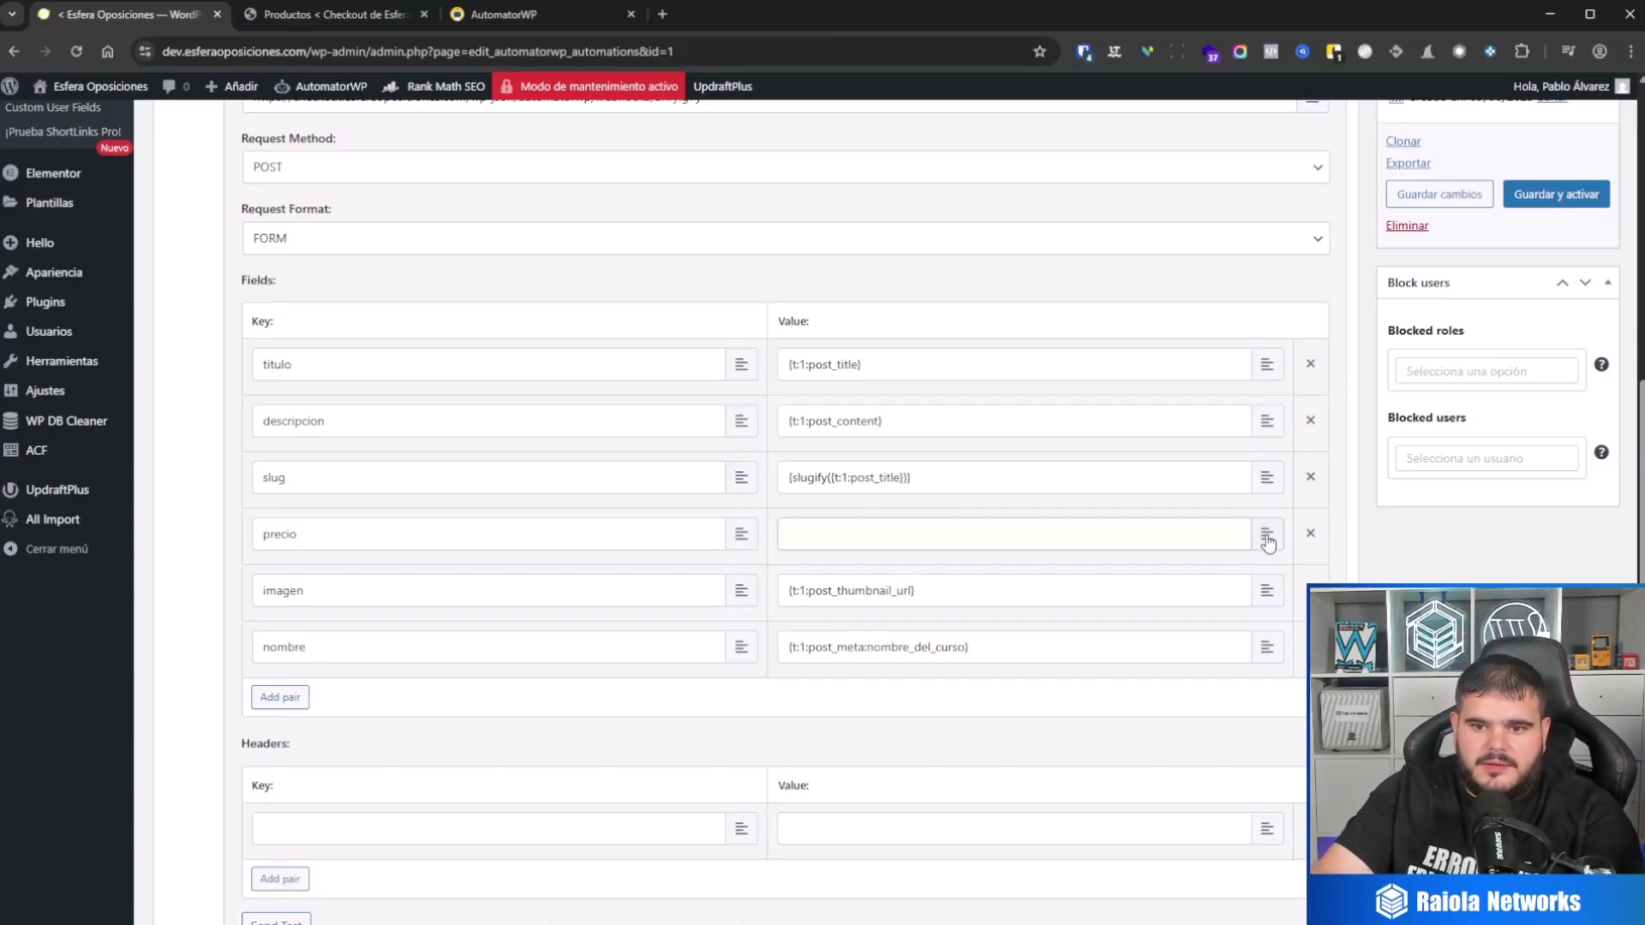
click(1268, 540)
scroll(1046, 668, down, 3)
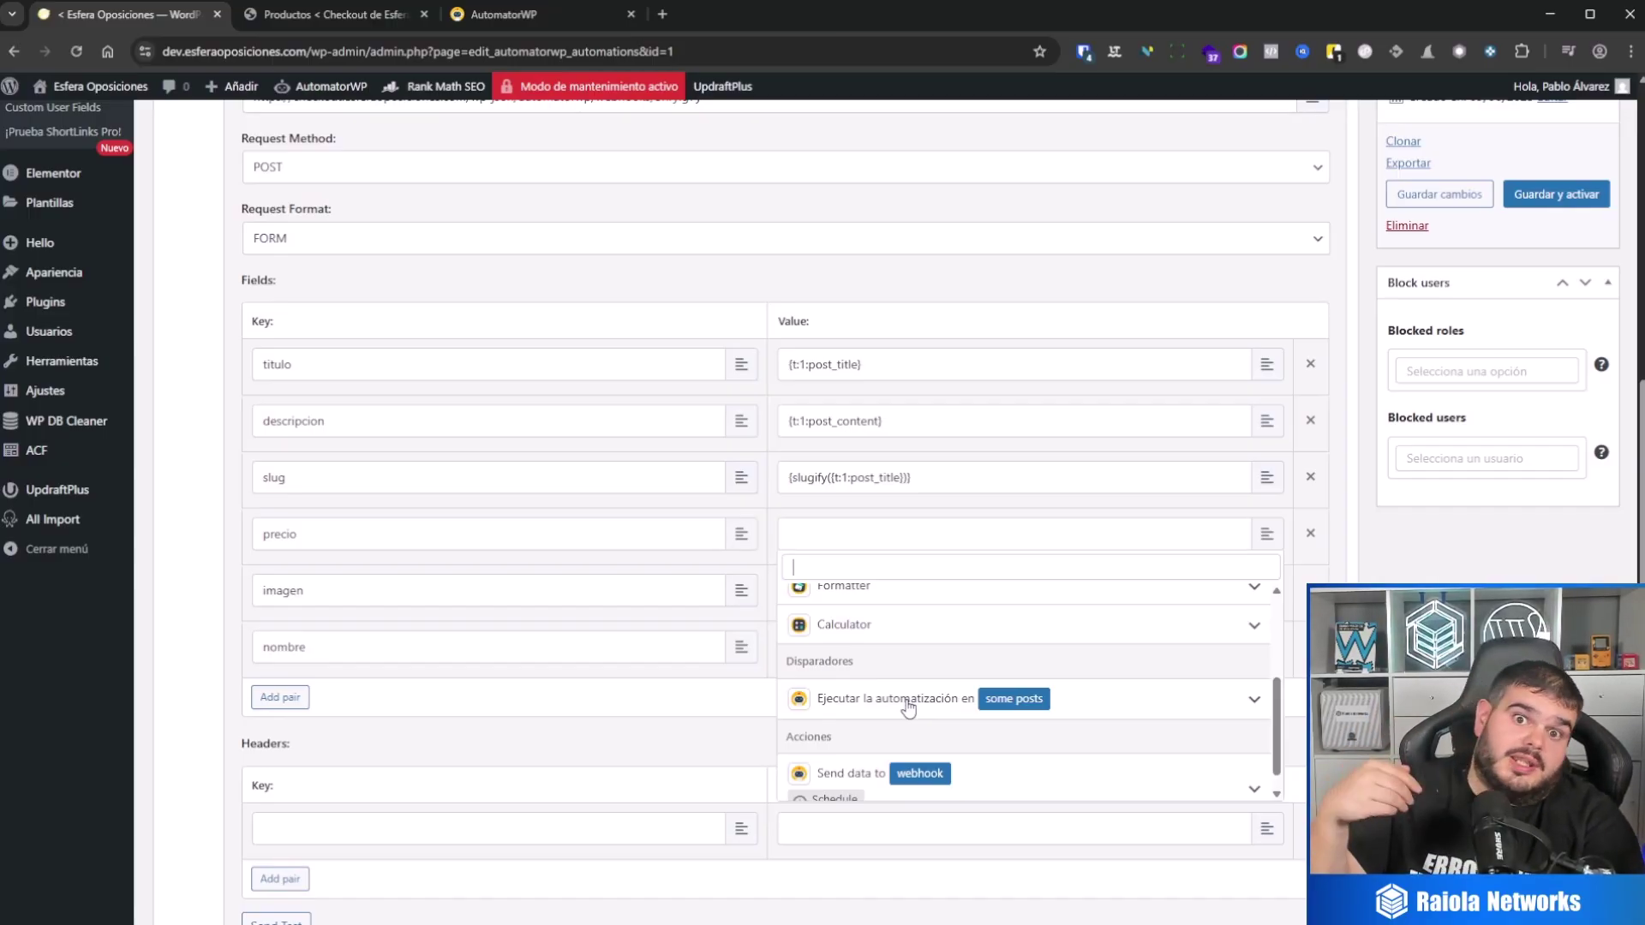
click(908, 707)
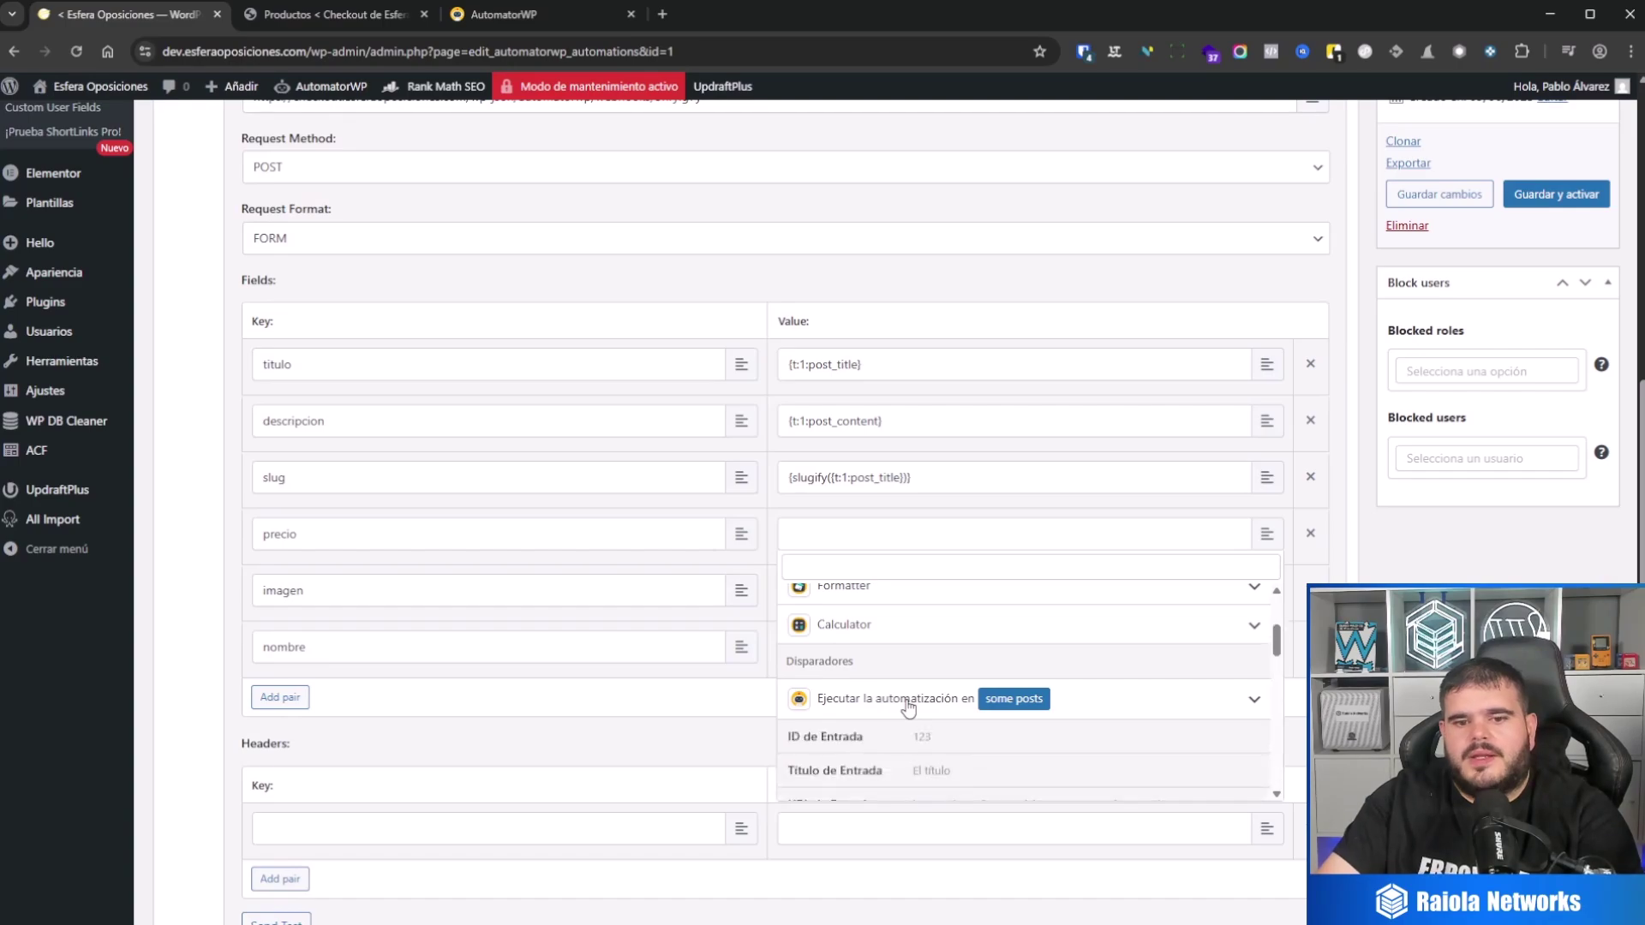
scroll(938, 749, down, 3)
scroll(939, 750, down, 5)
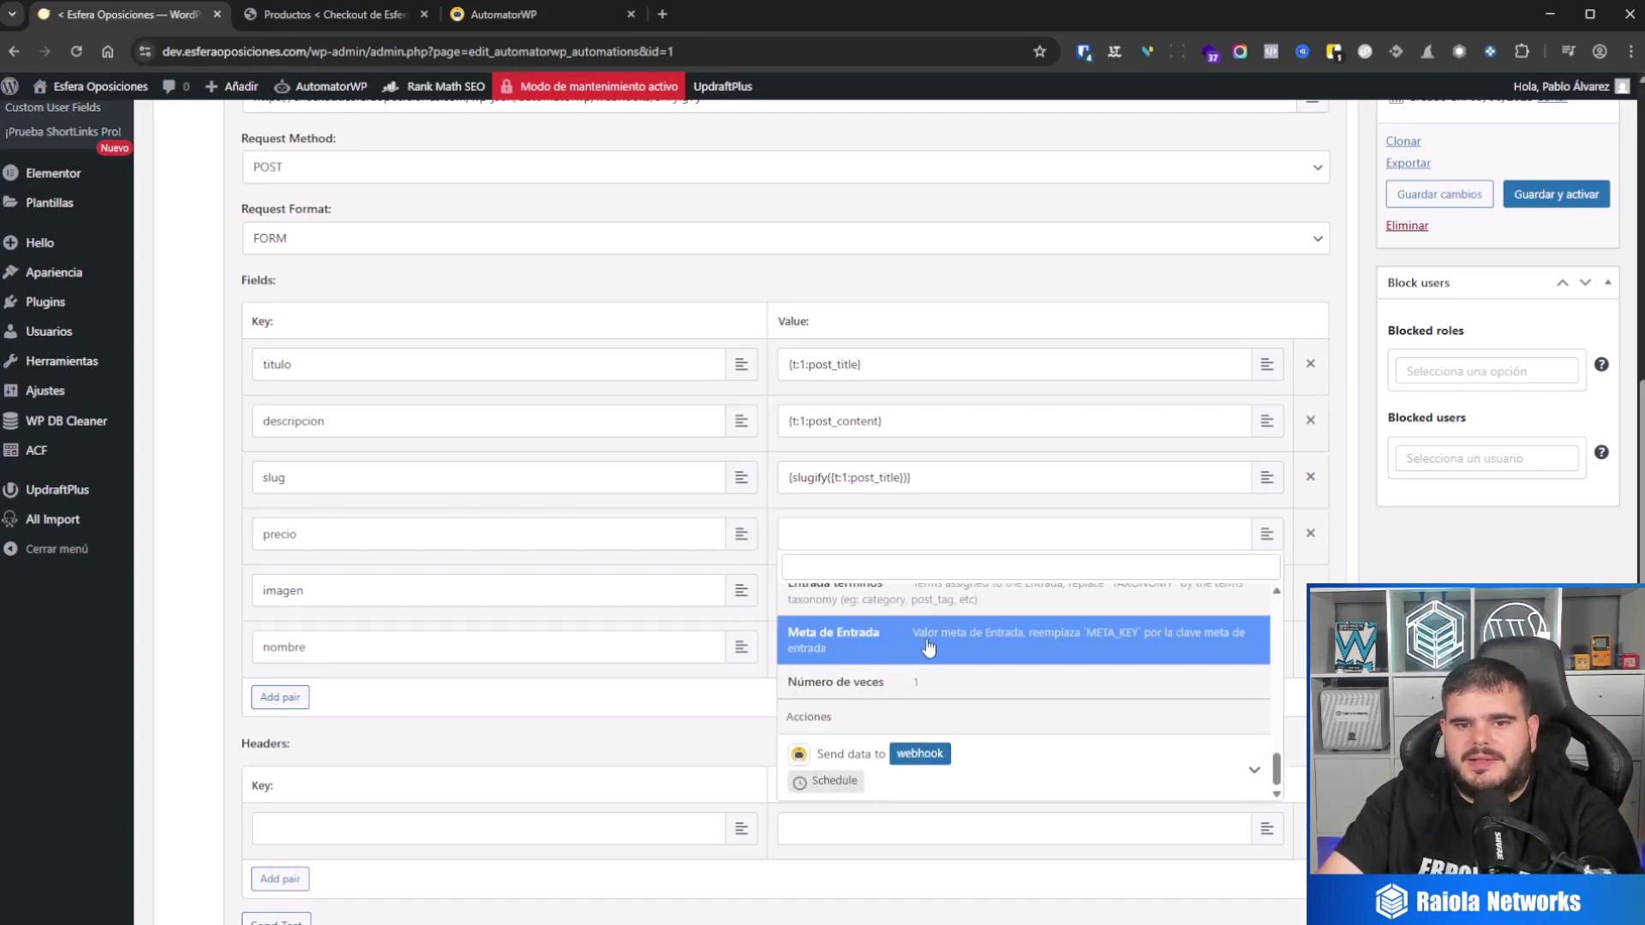
click(948, 641)
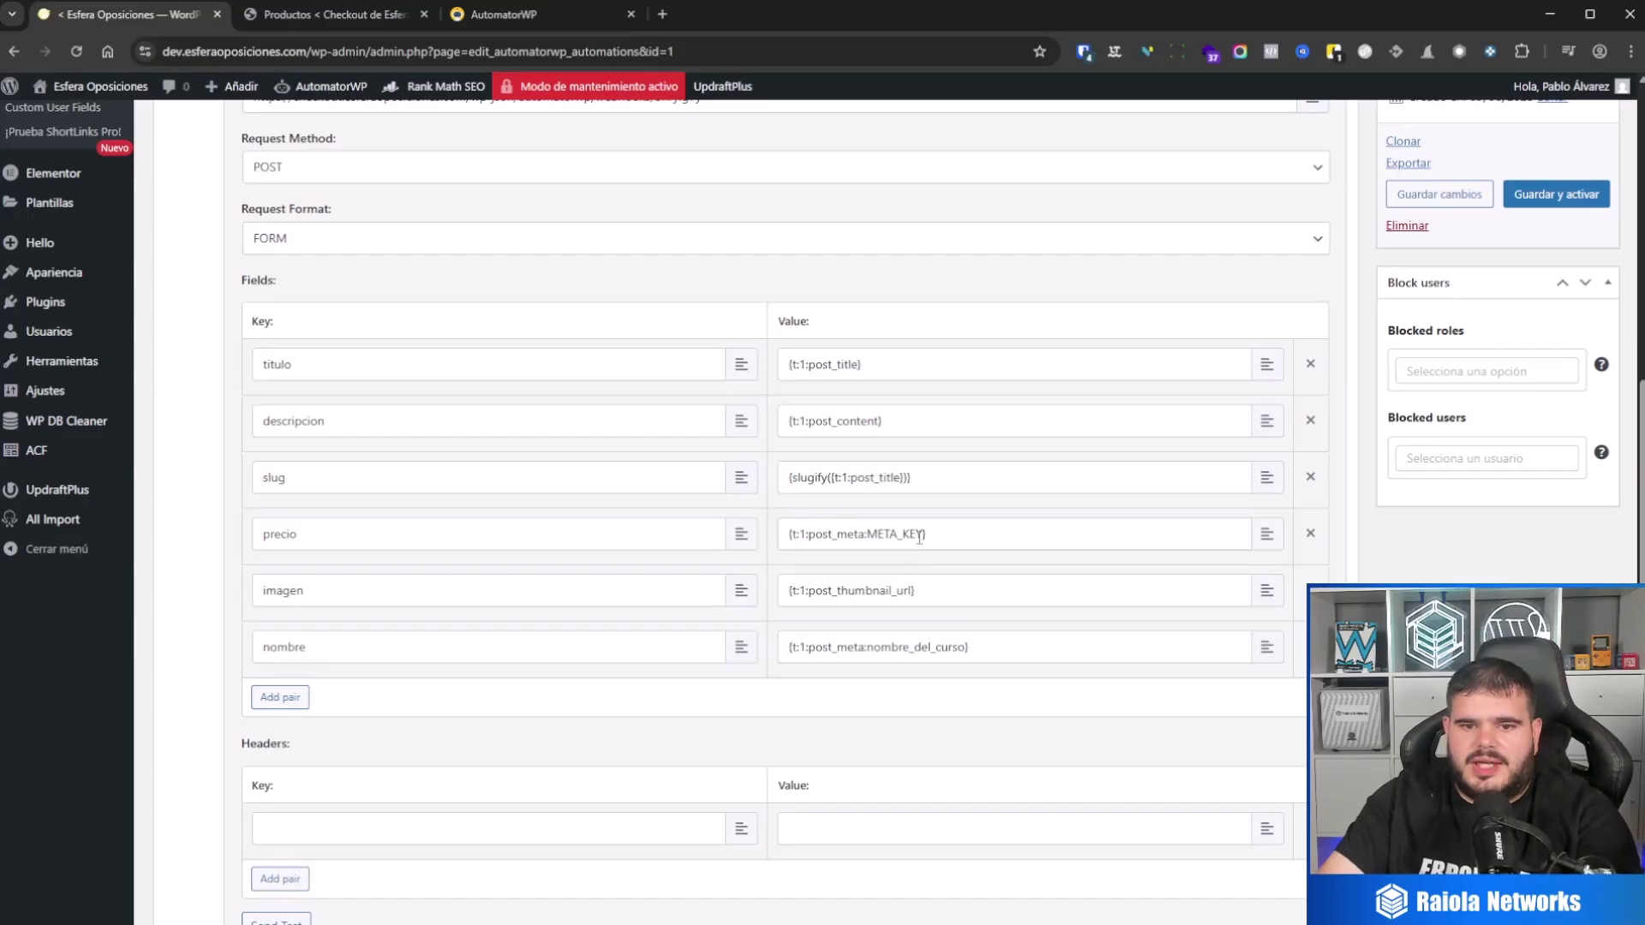
Step: Remove the META_KEY placeholder from the precio field's post_meta tag
drag(924, 537, 866, 538)
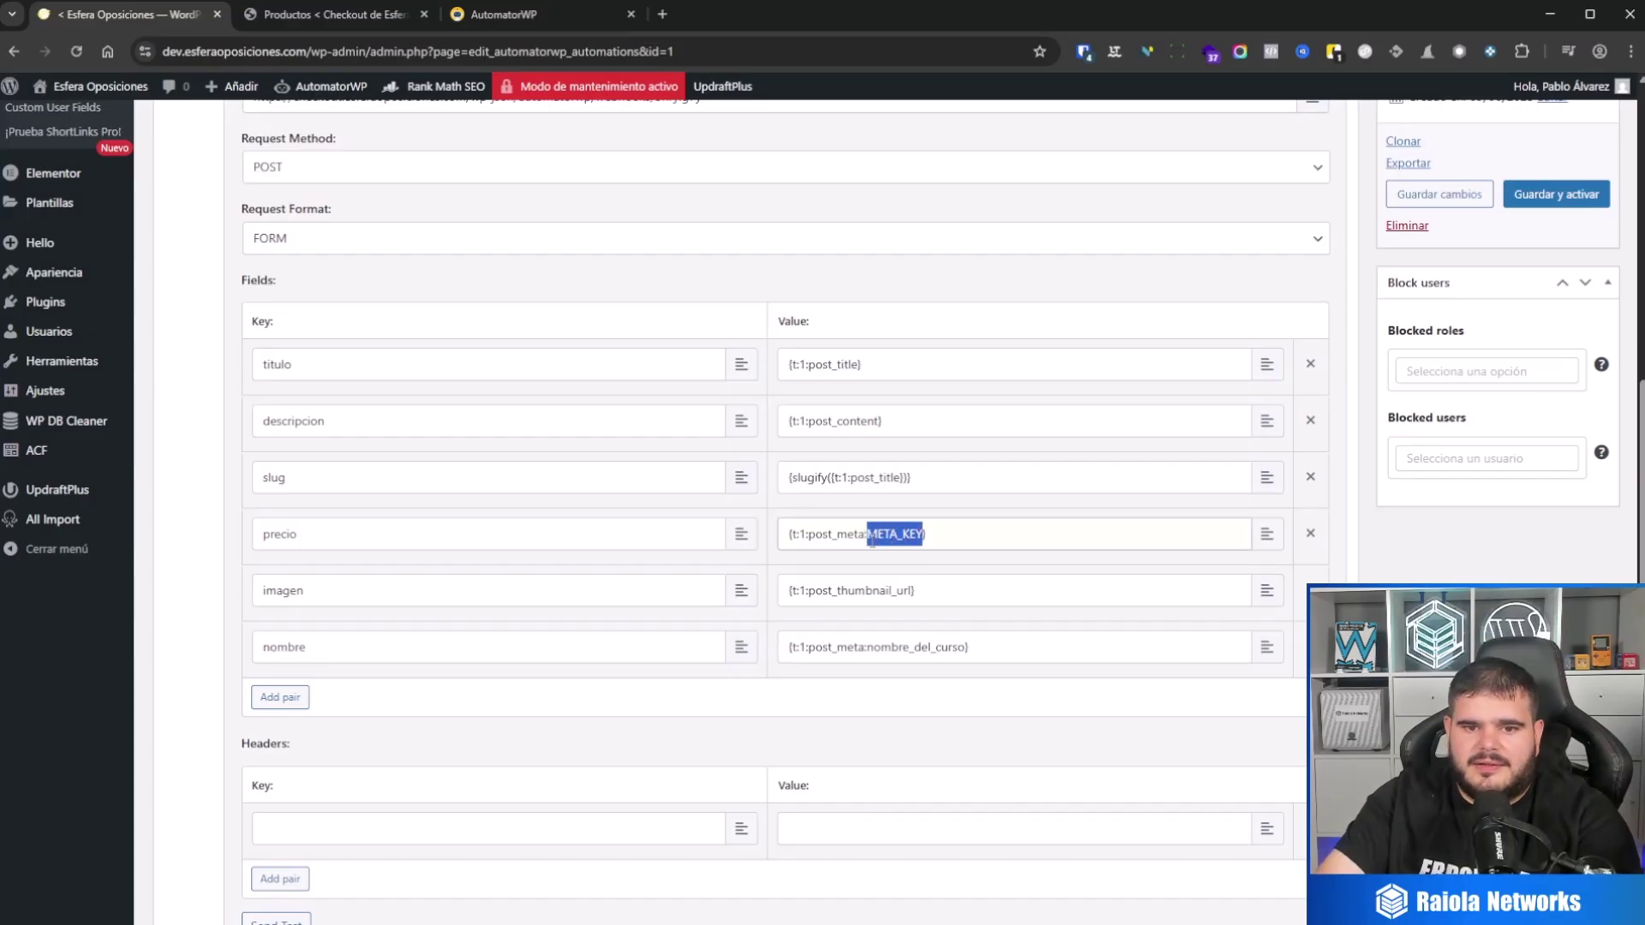
key(BackSpace)
key(BackSpace)
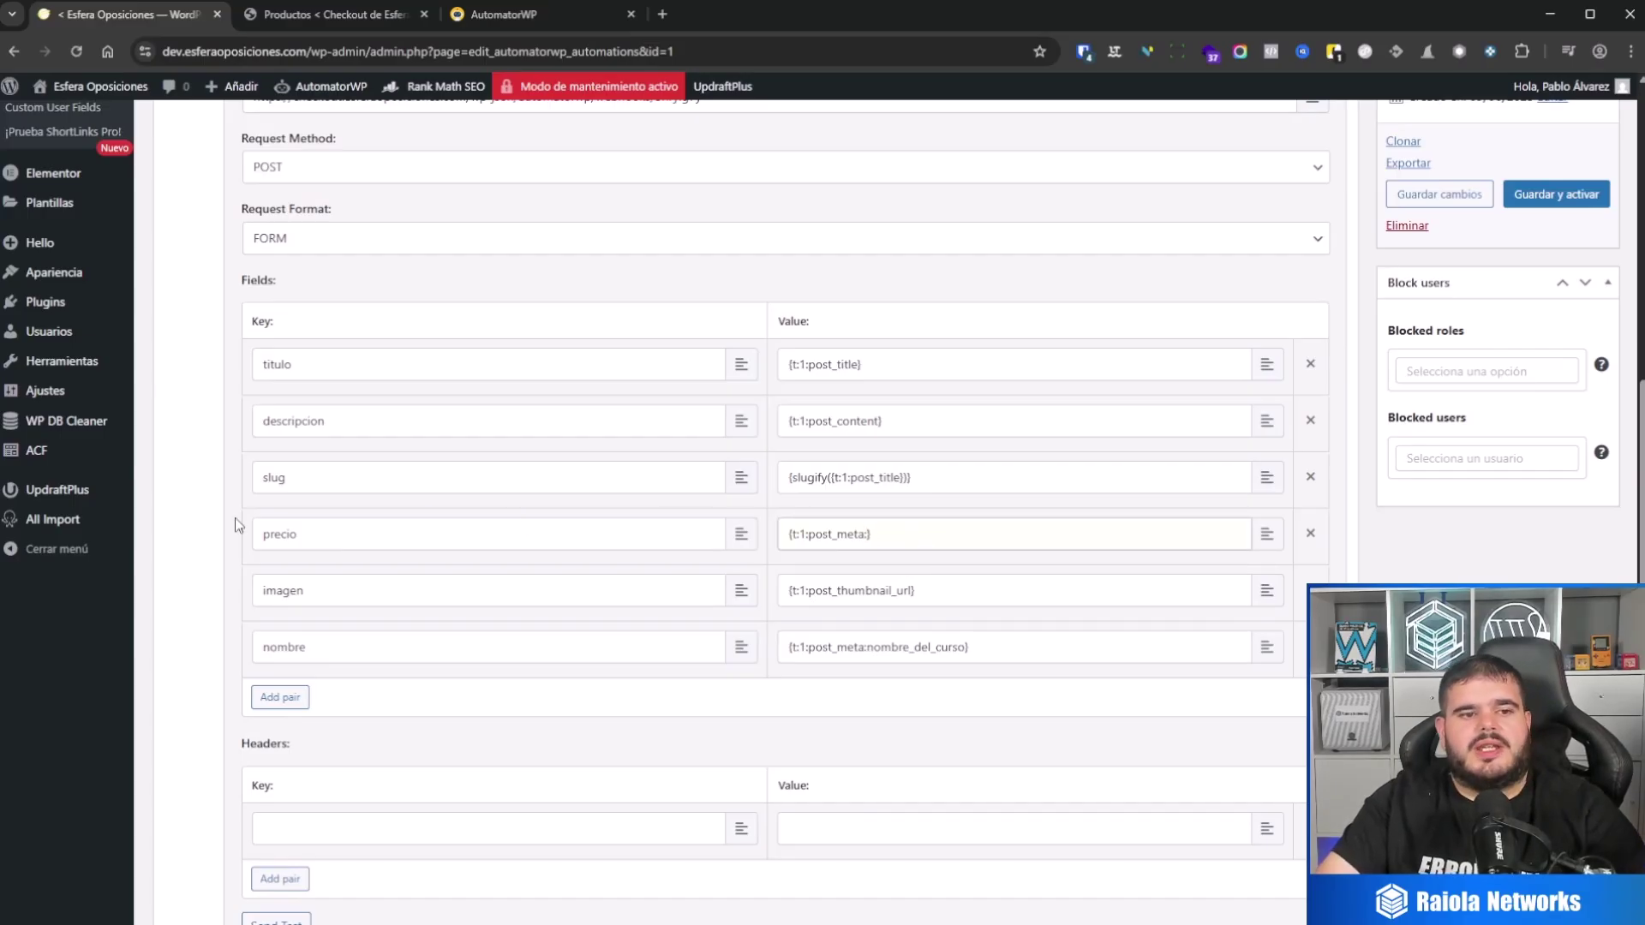
Step: Open the ACF field group CURSOS in a separate browser tab and copy the field name precio_del_curso
middle_click(51, 464)
click(290, 22)
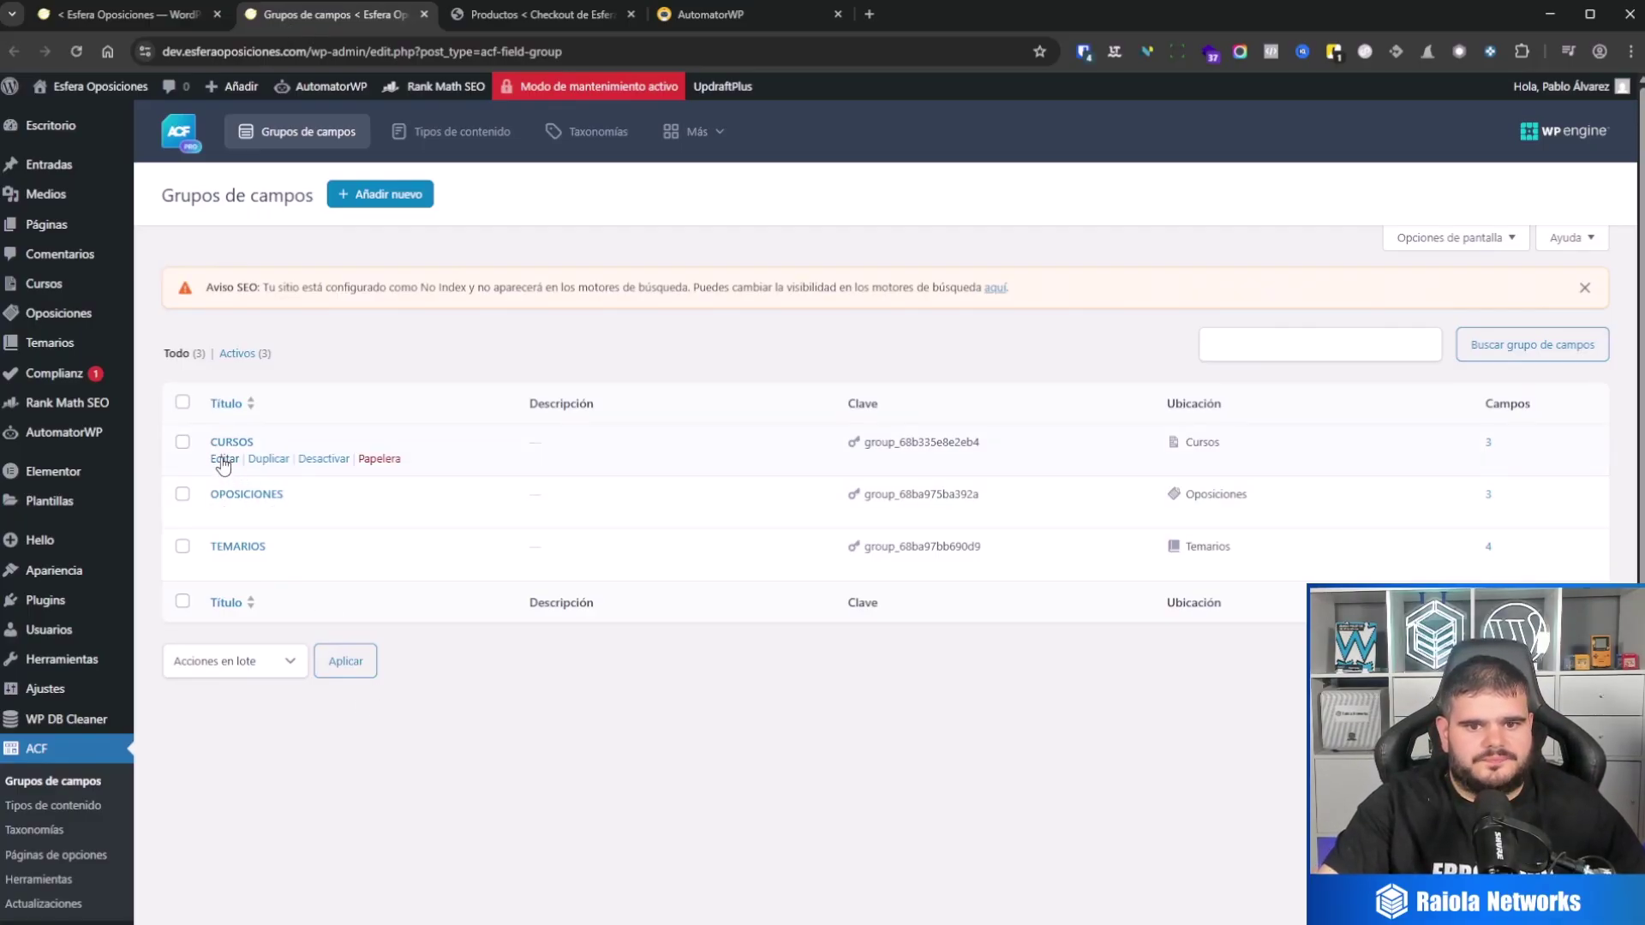
click(223, 460)
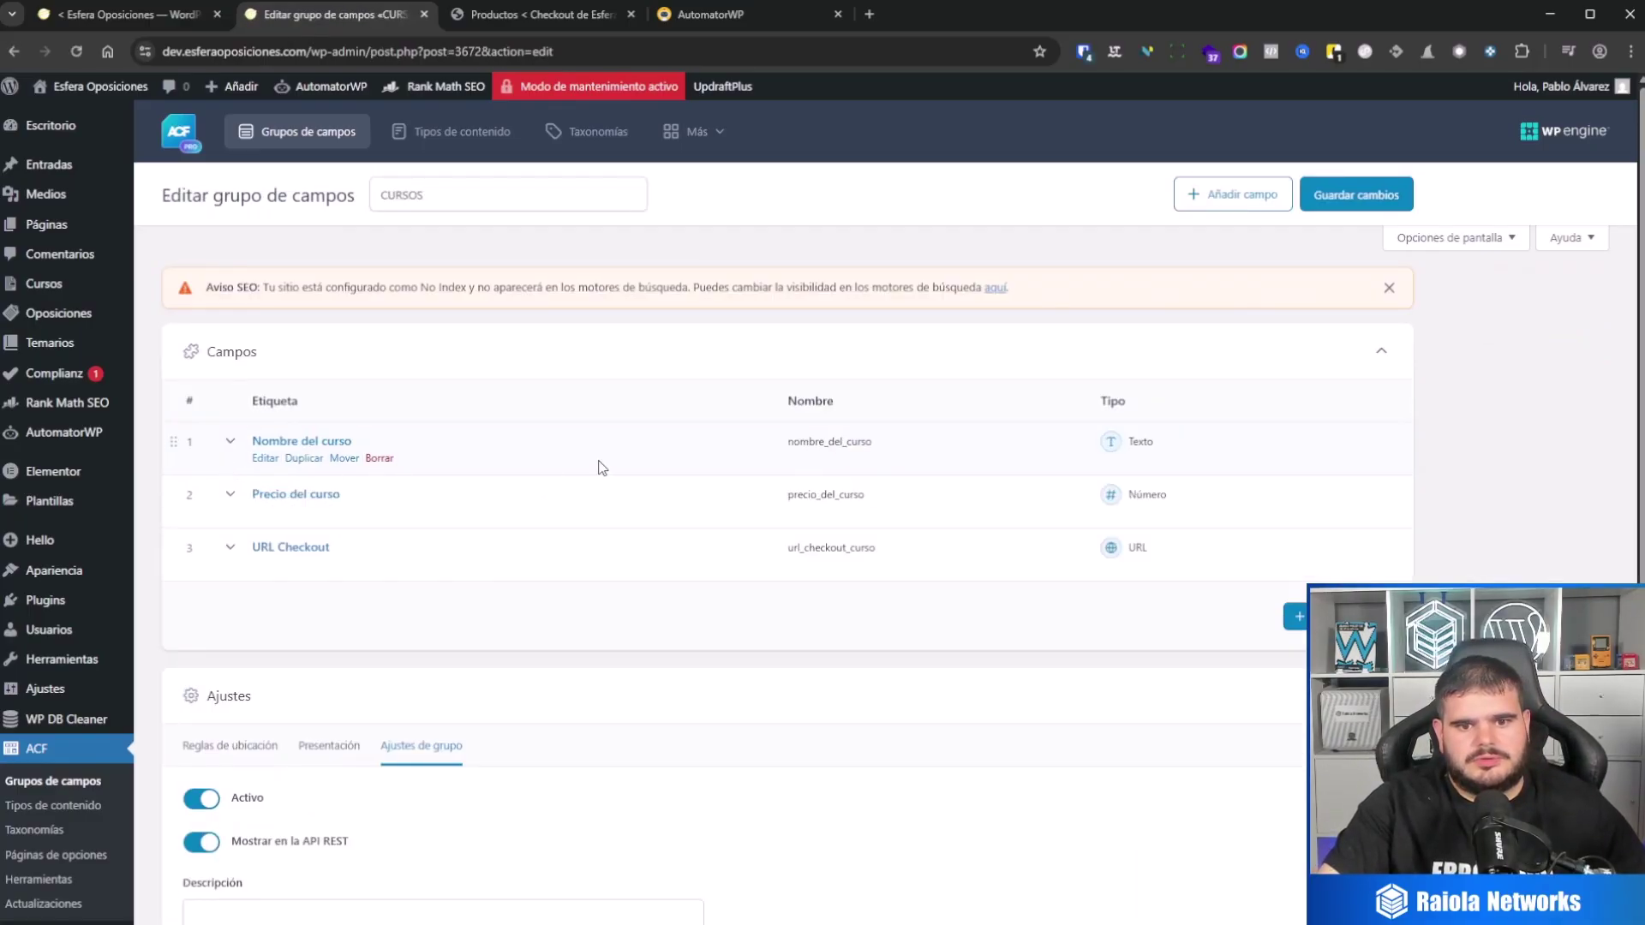
click(870, 499)
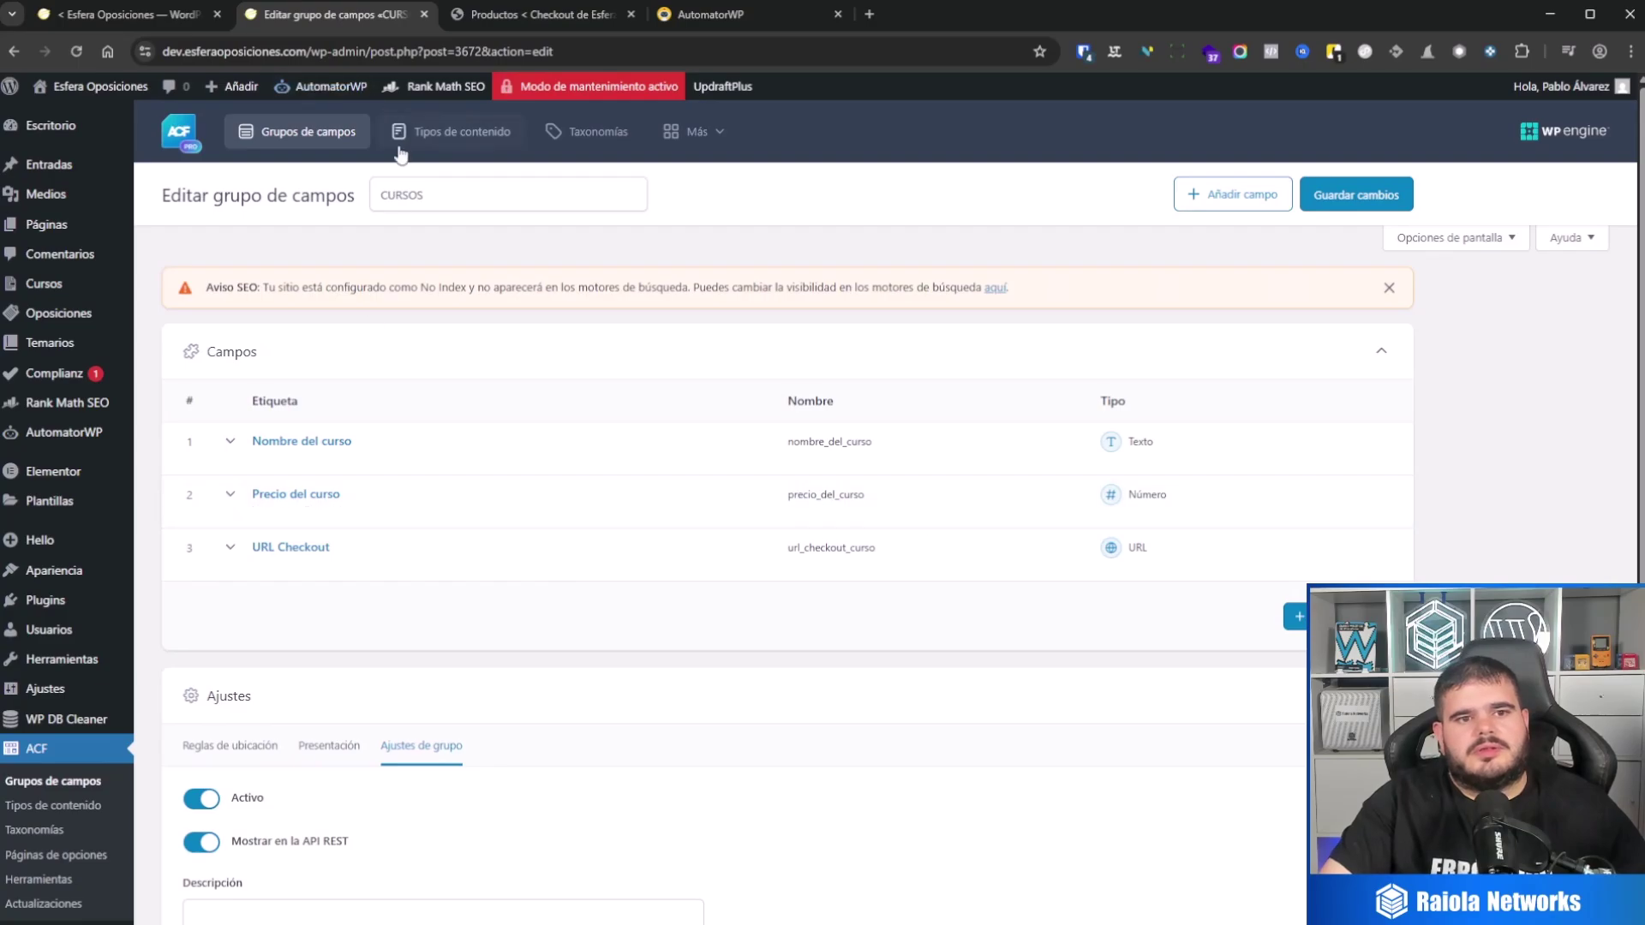
Step: Back in the automation, complete the precio field's post_meta tag with precio_del_curso and save the webhook action
click(154, 19)
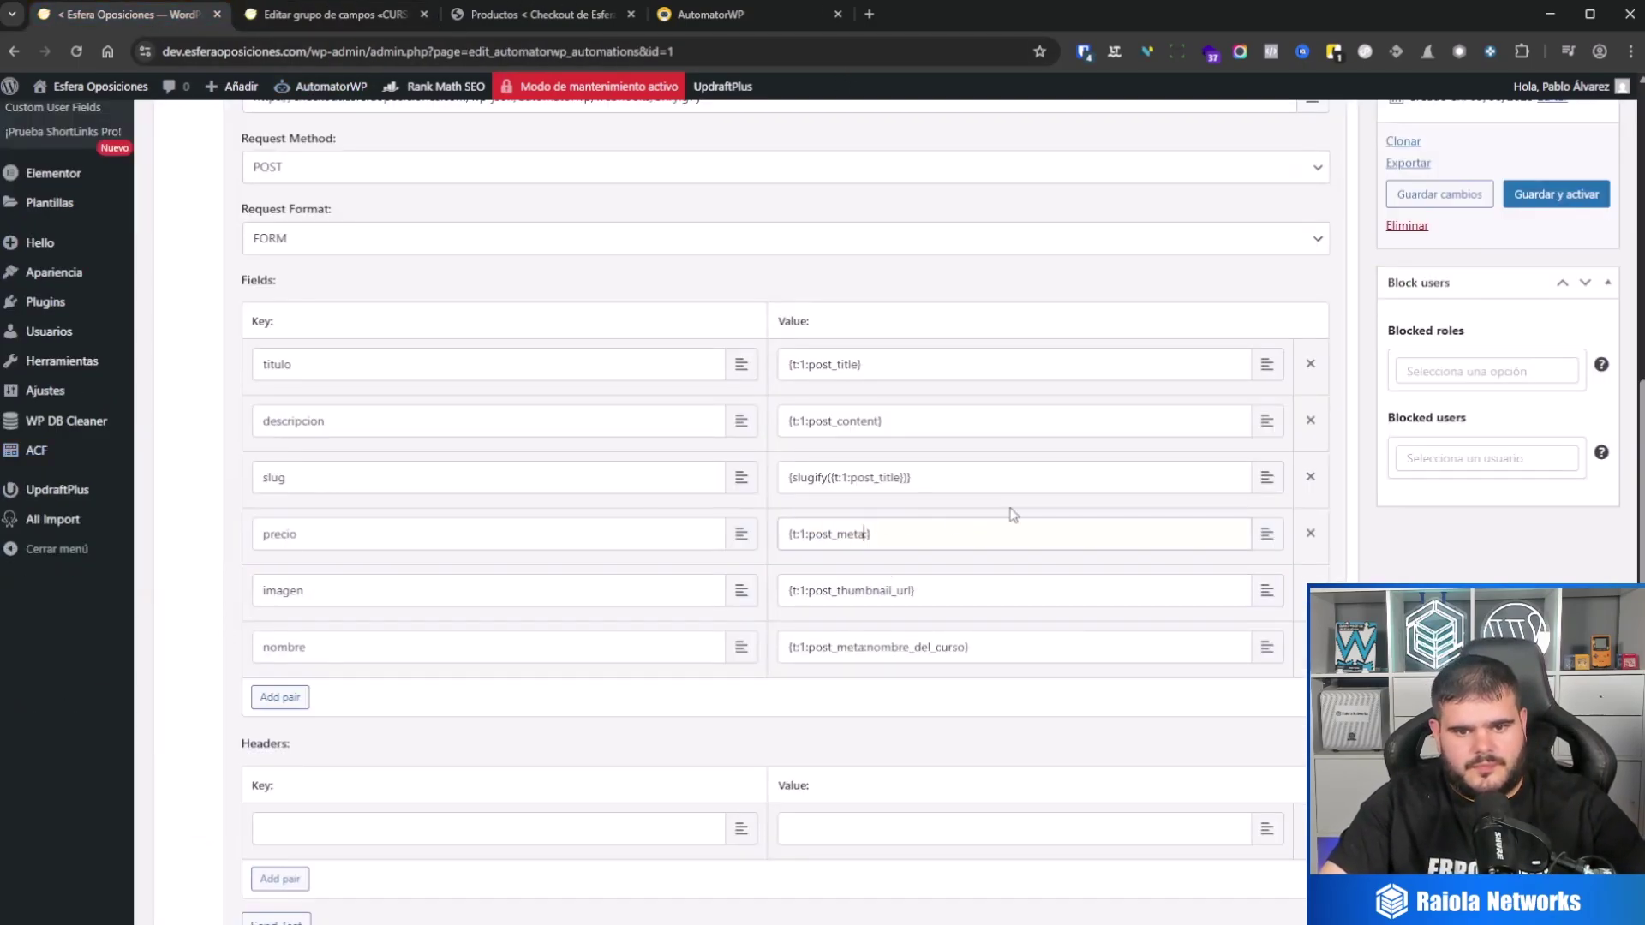
key(ctrl+v)
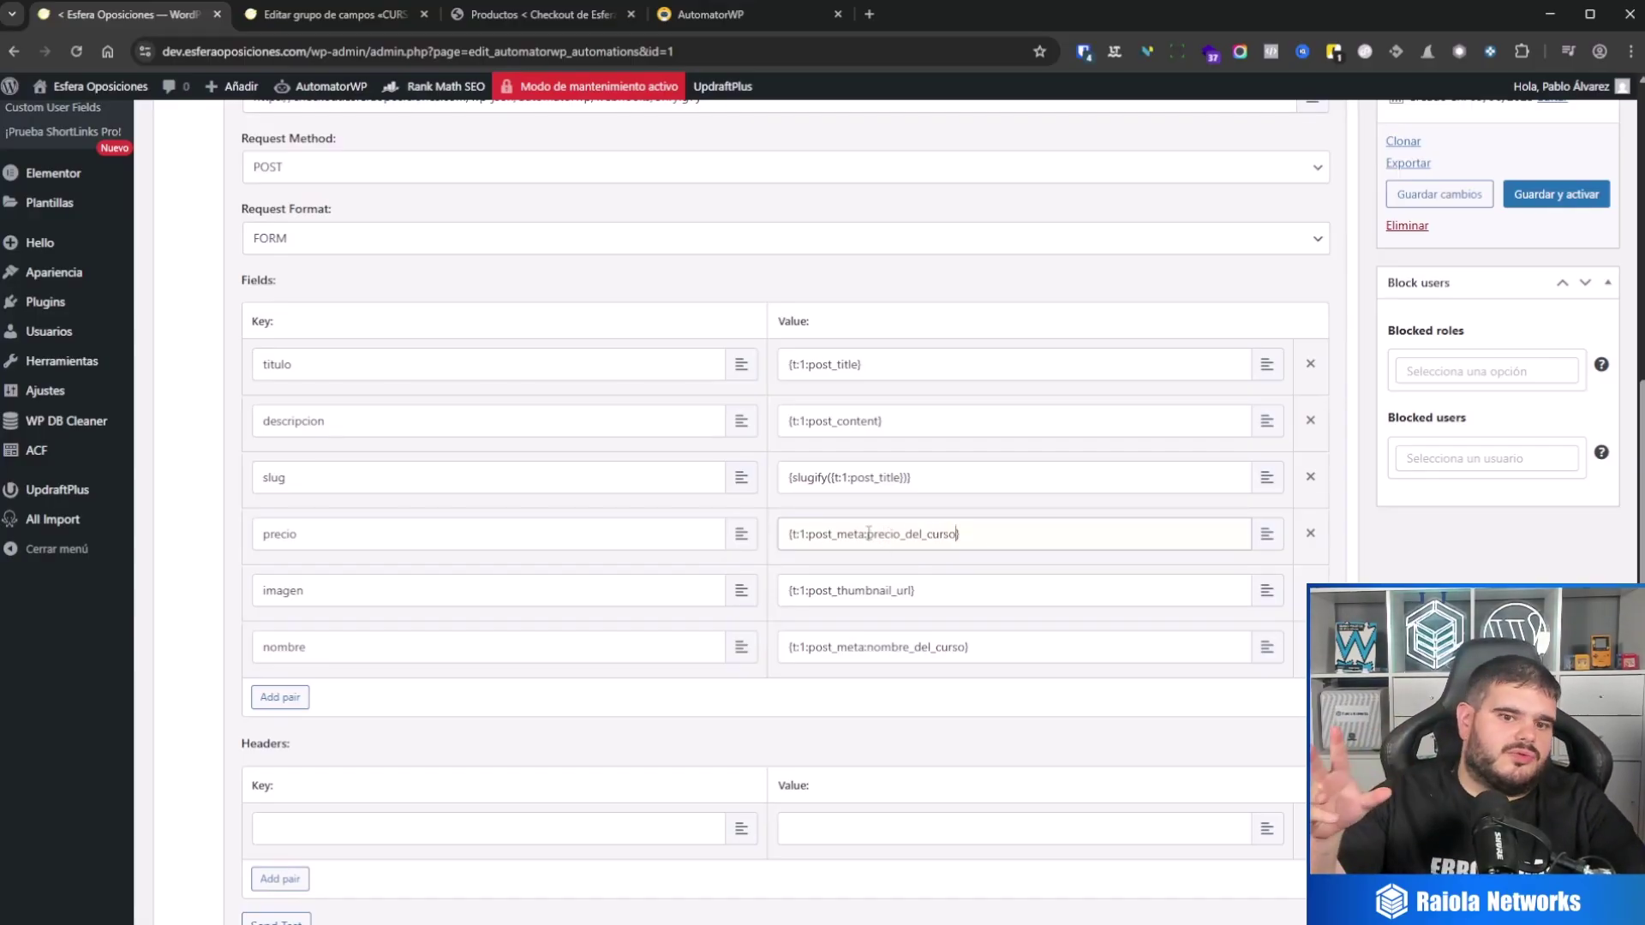
scroll(857, 540, down, 3)
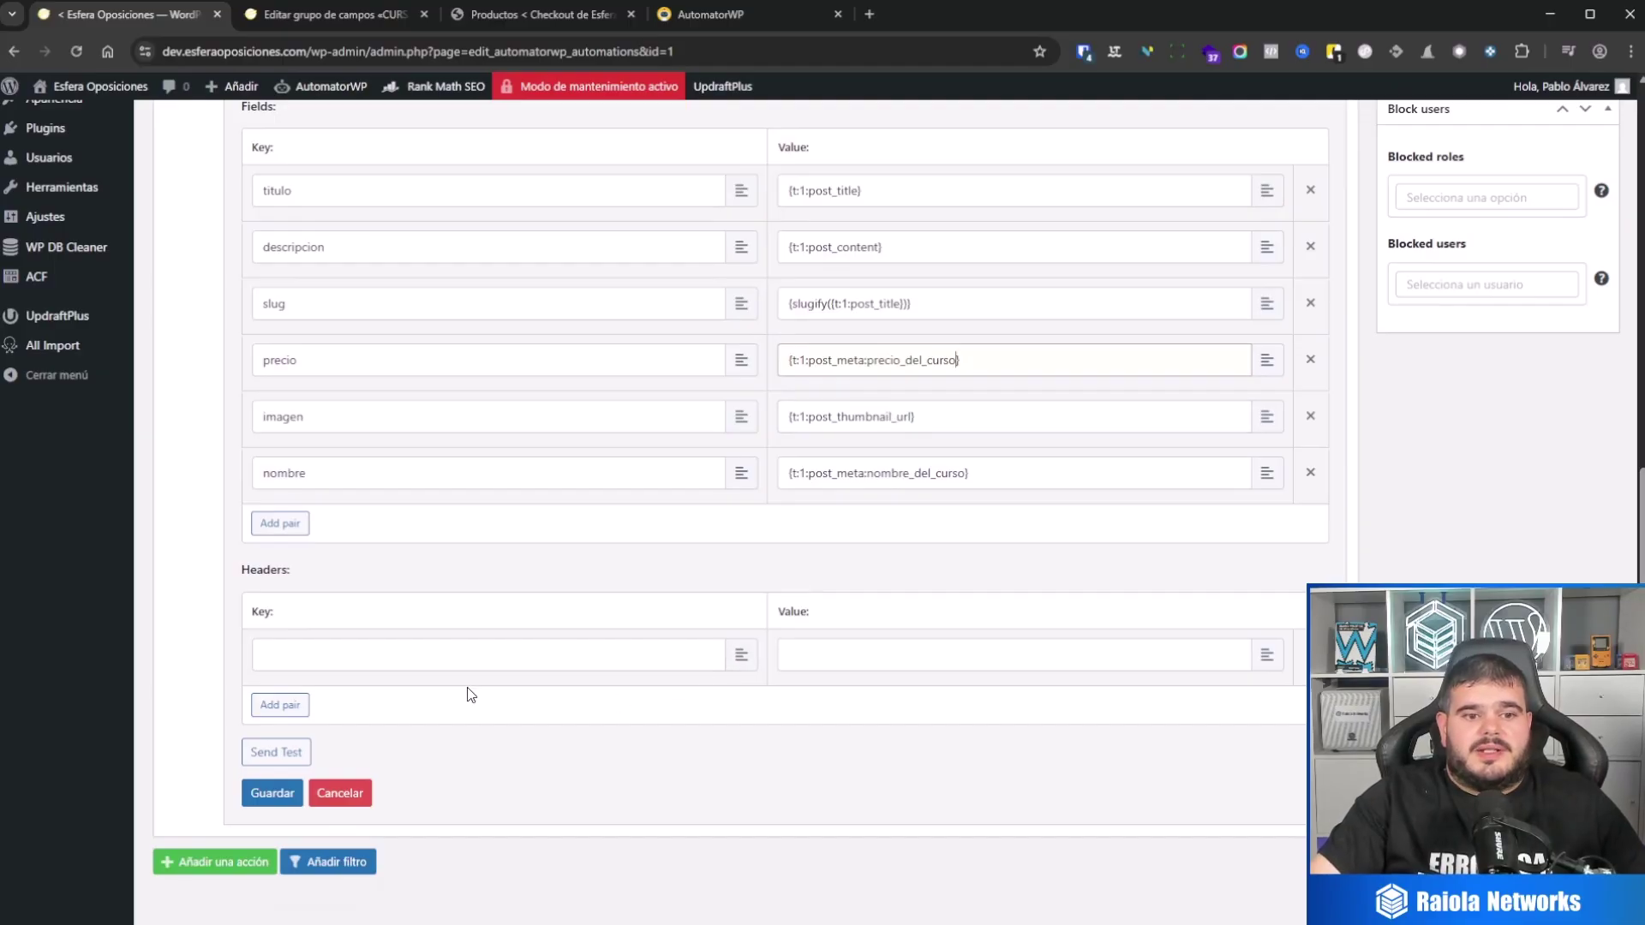
scroll(466, 690, up, 5)
scroll(462, 687, up, 4)
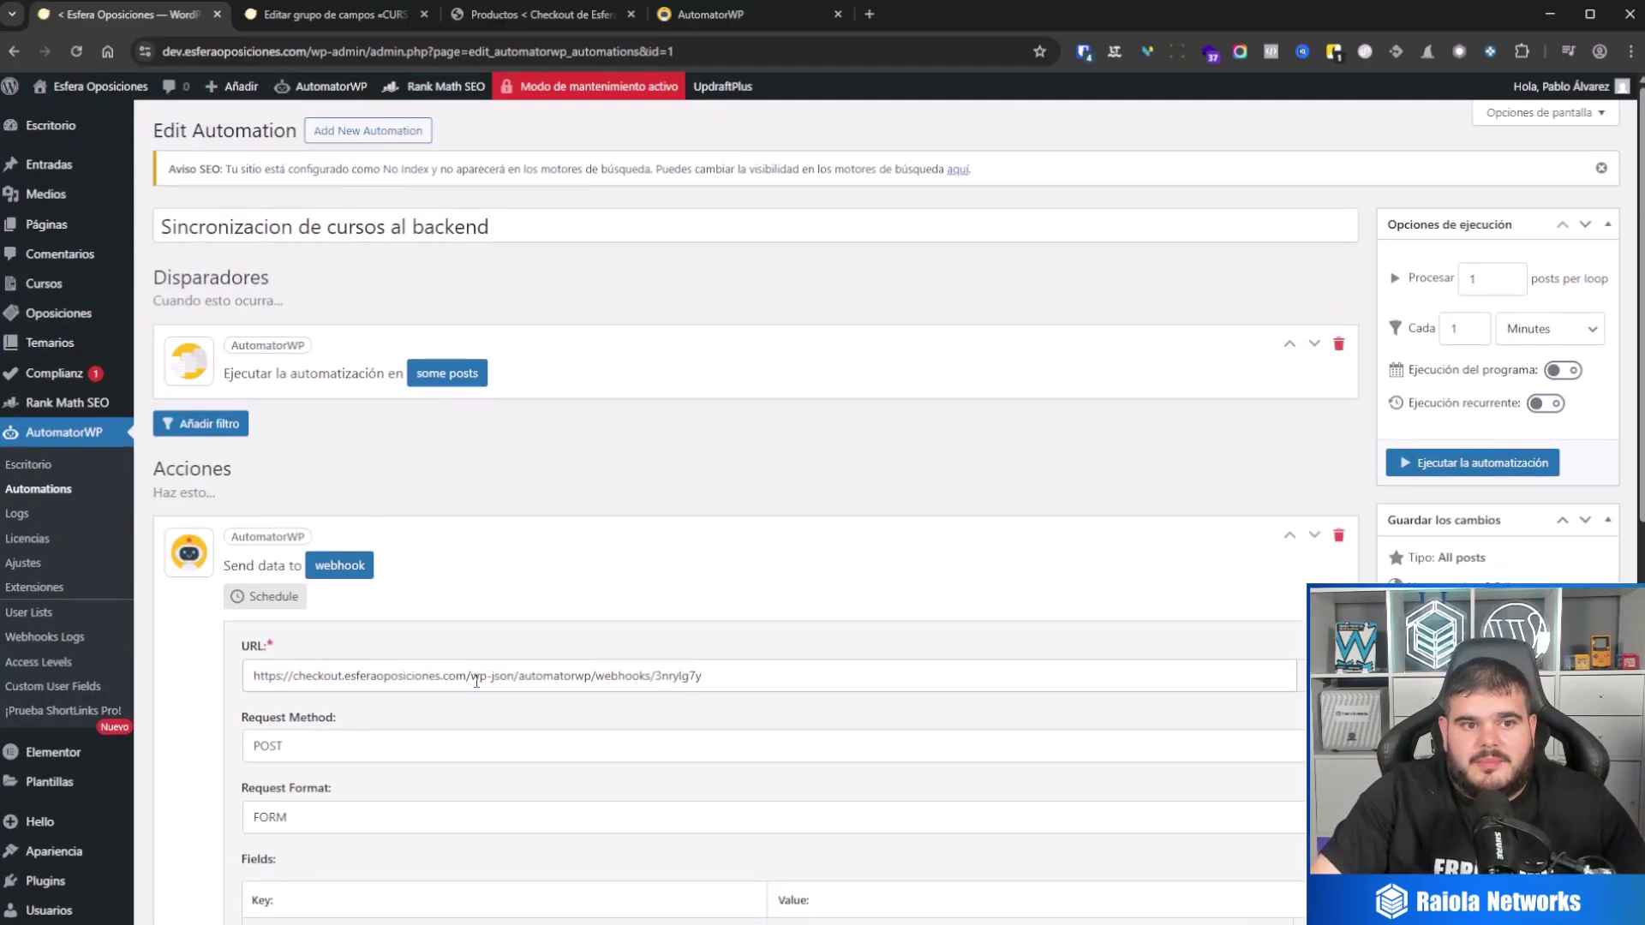
scroll(482, 677, down, 8)
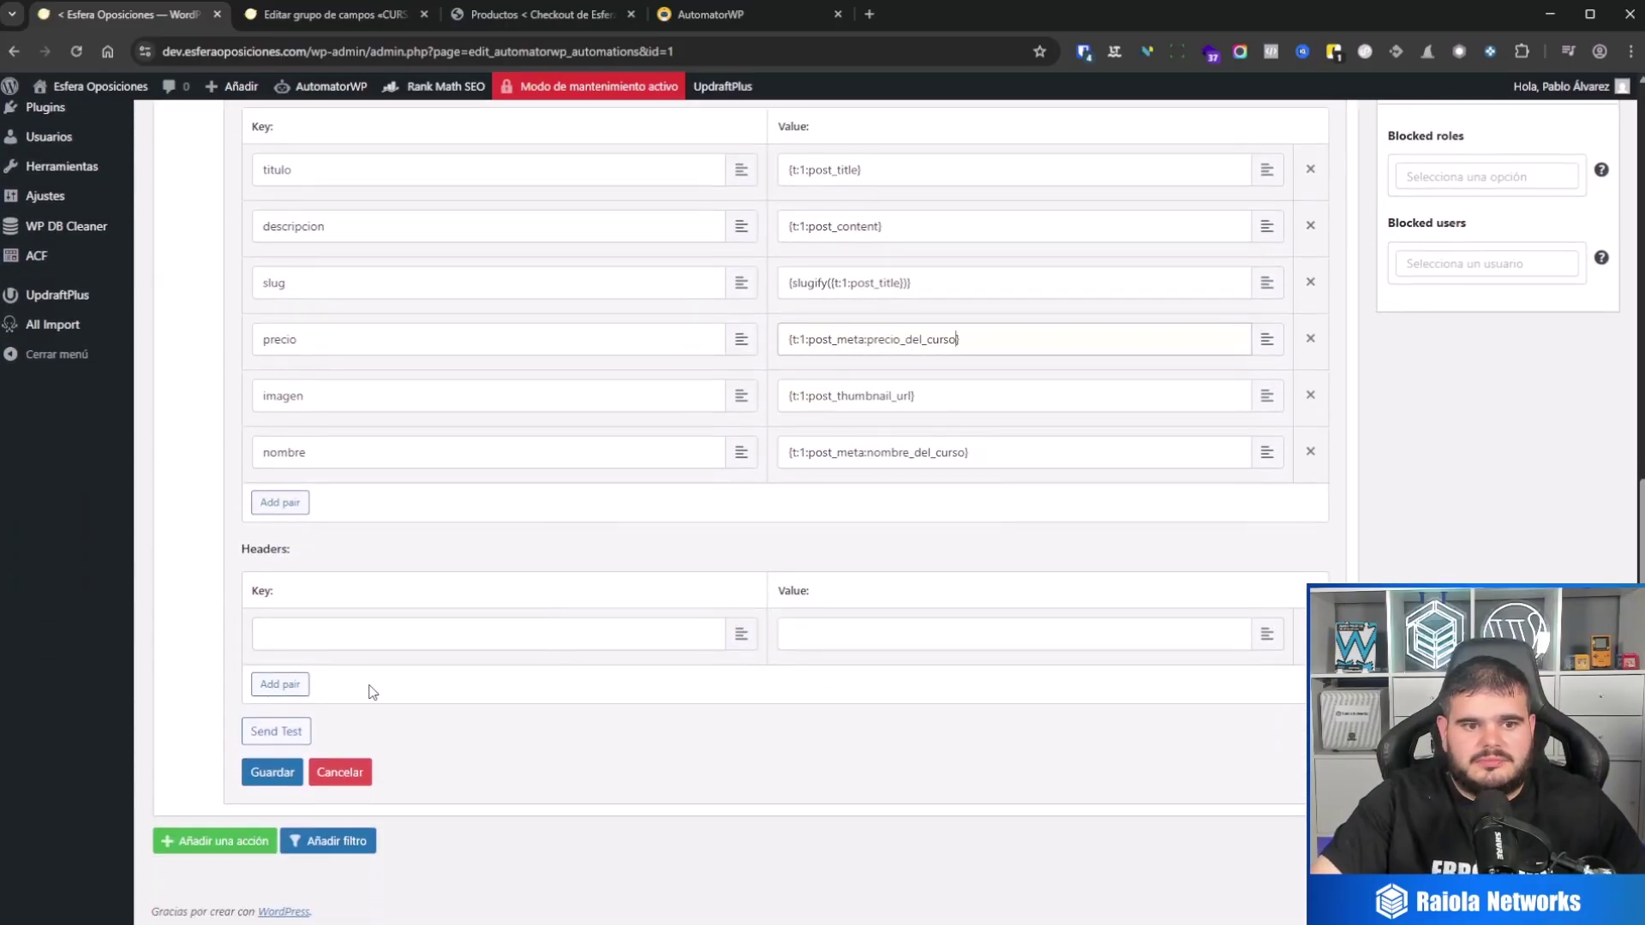
click(274, 771)
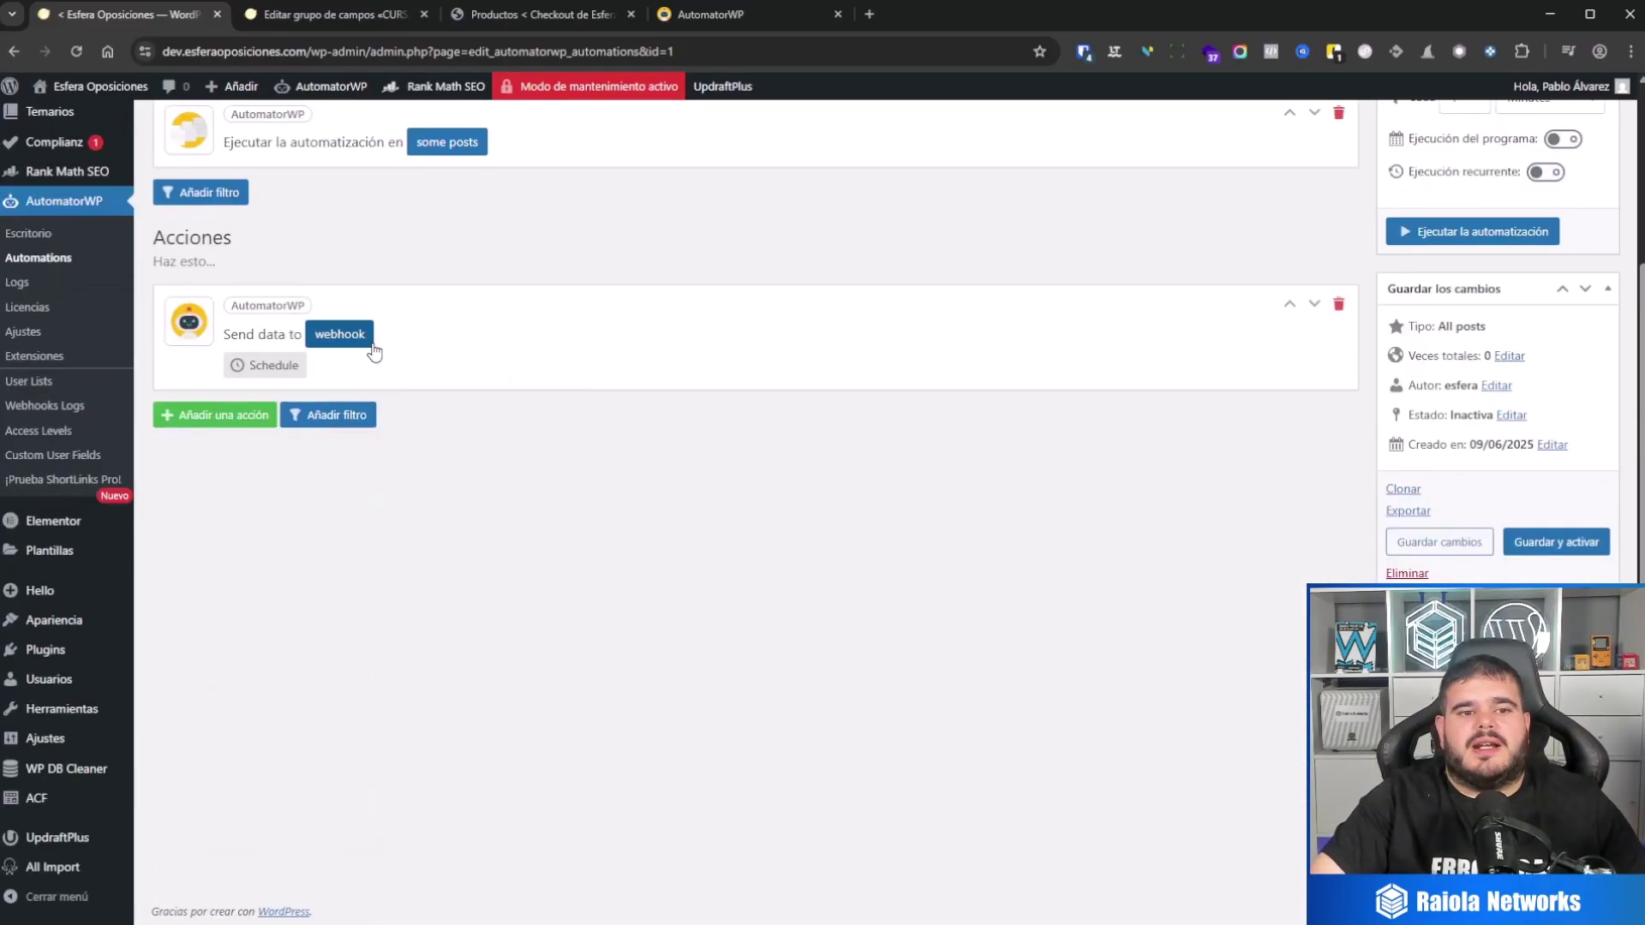
Step: Reopen the webhook action's settings and highlight its destination URL
click(361, 342)
scroll(402, 411, up, 5)
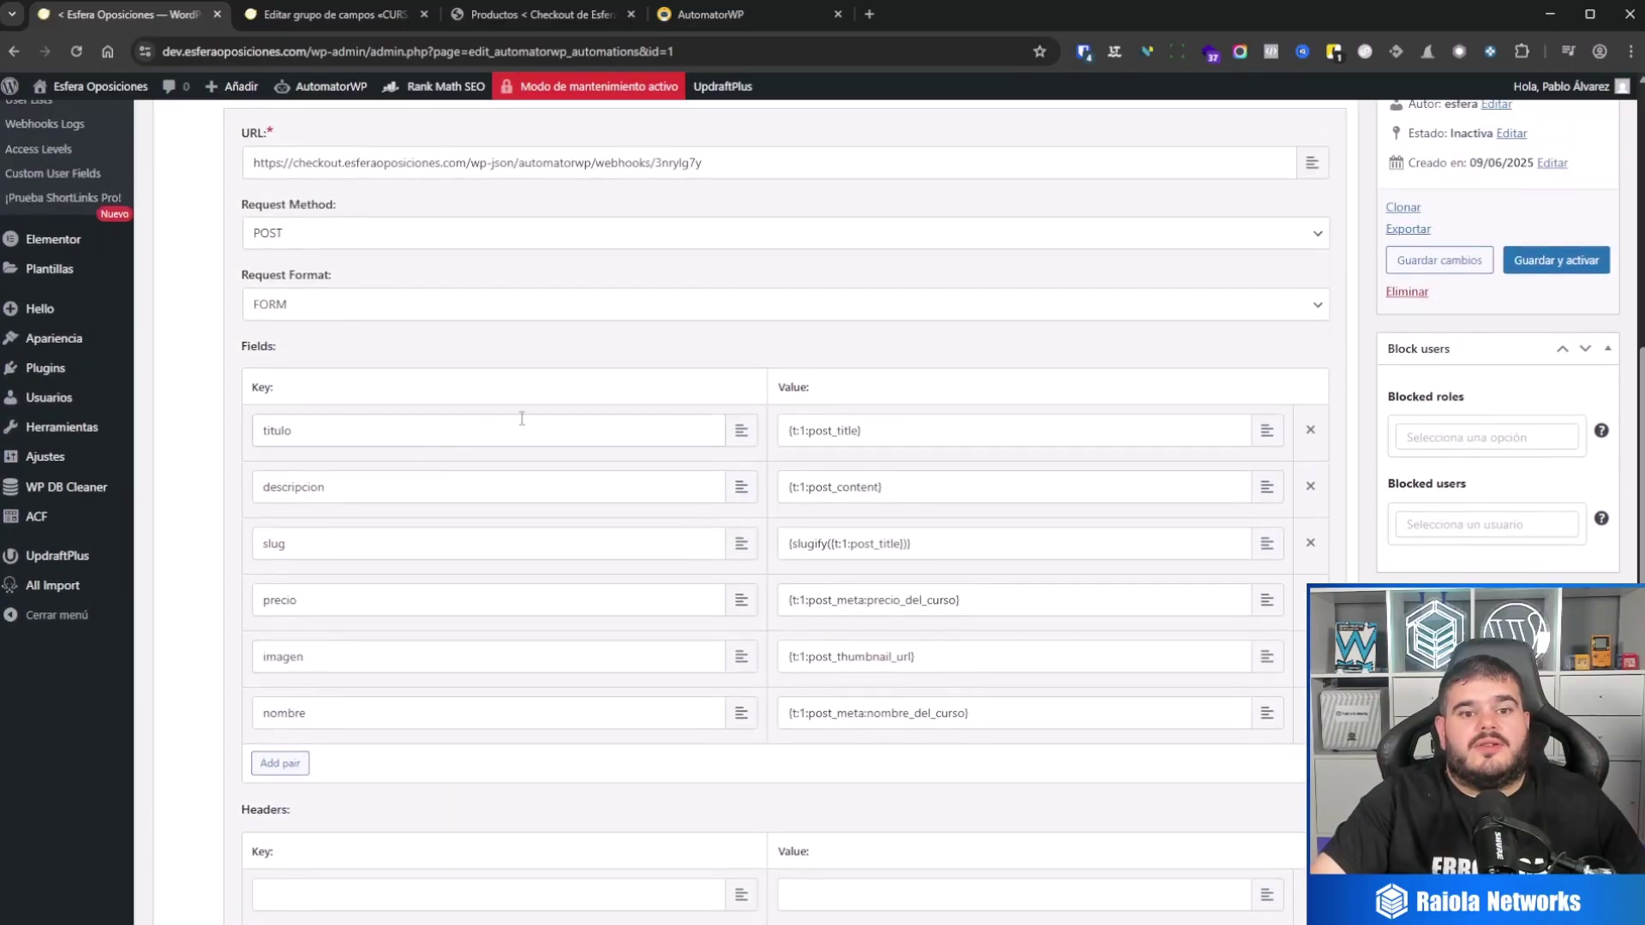
drag(743, 423, 238, 426)
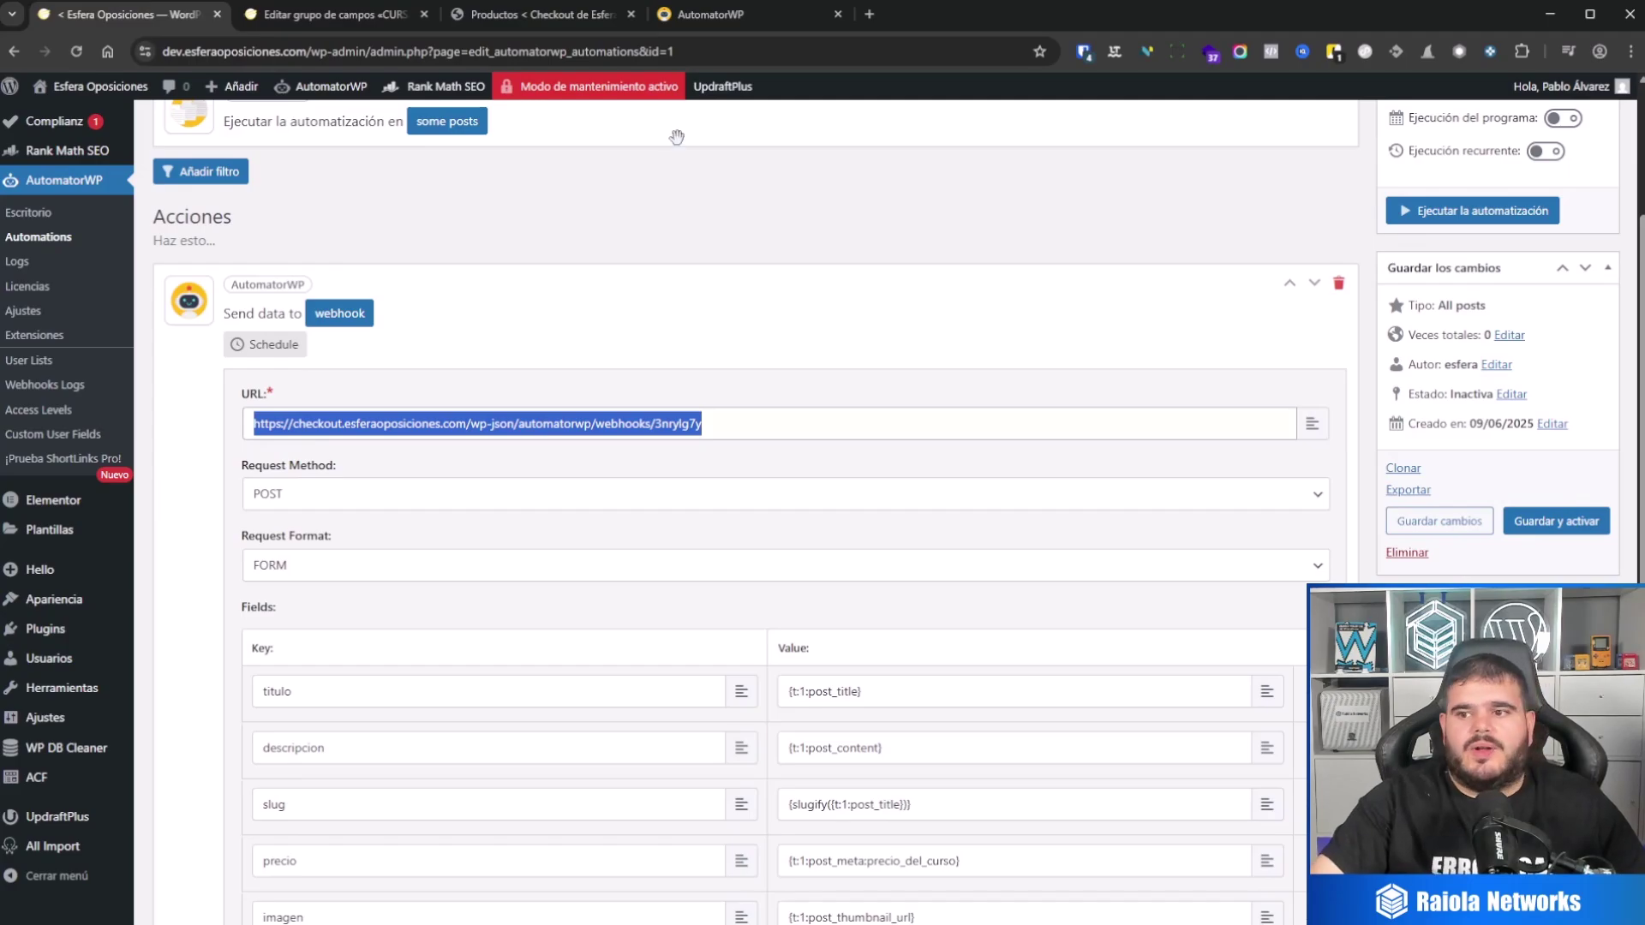
Step: Close the ACF field group page and switch to the checkout site's product list
click(341, 18)
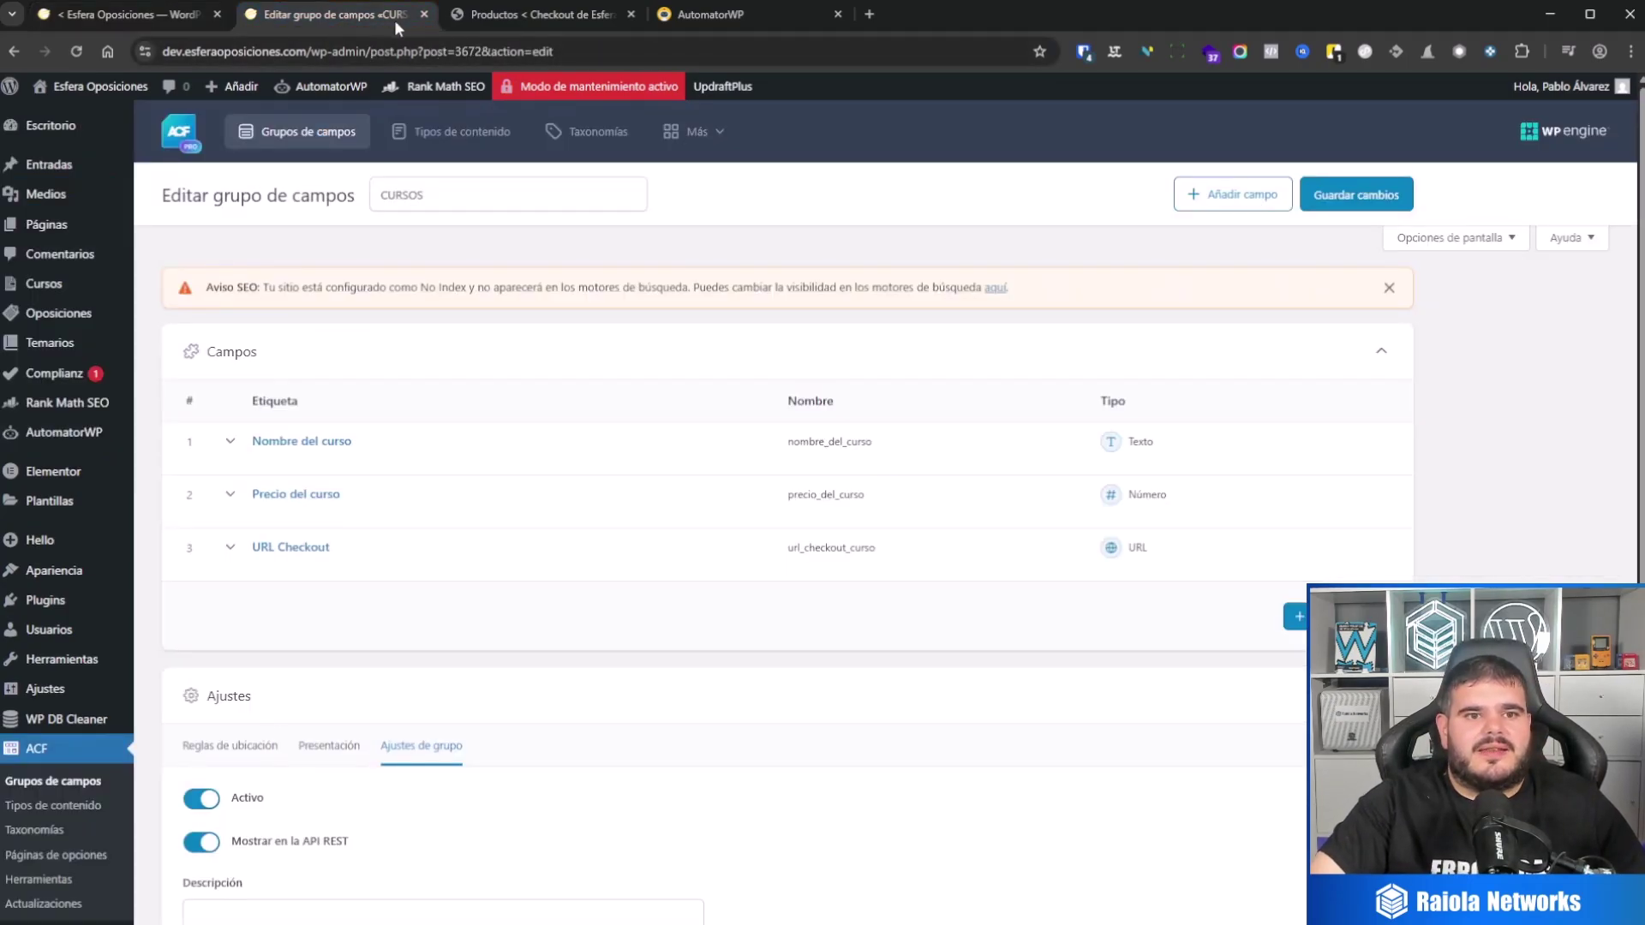
click(423, 15)
click(377, 15)
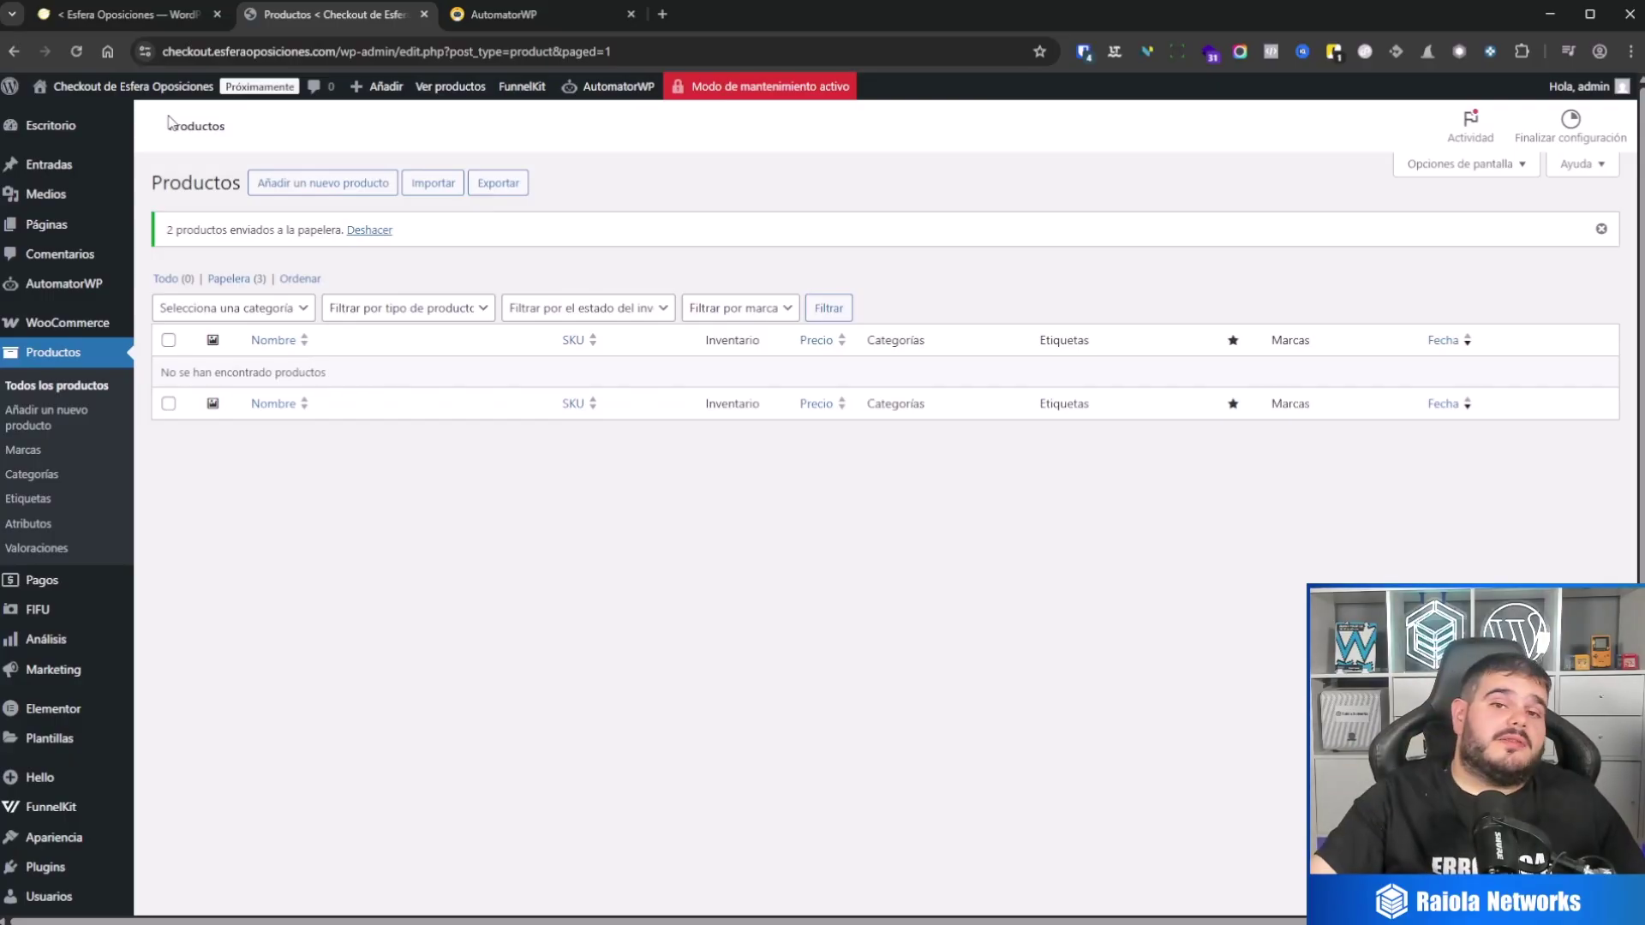
mouse_move(69, 130)
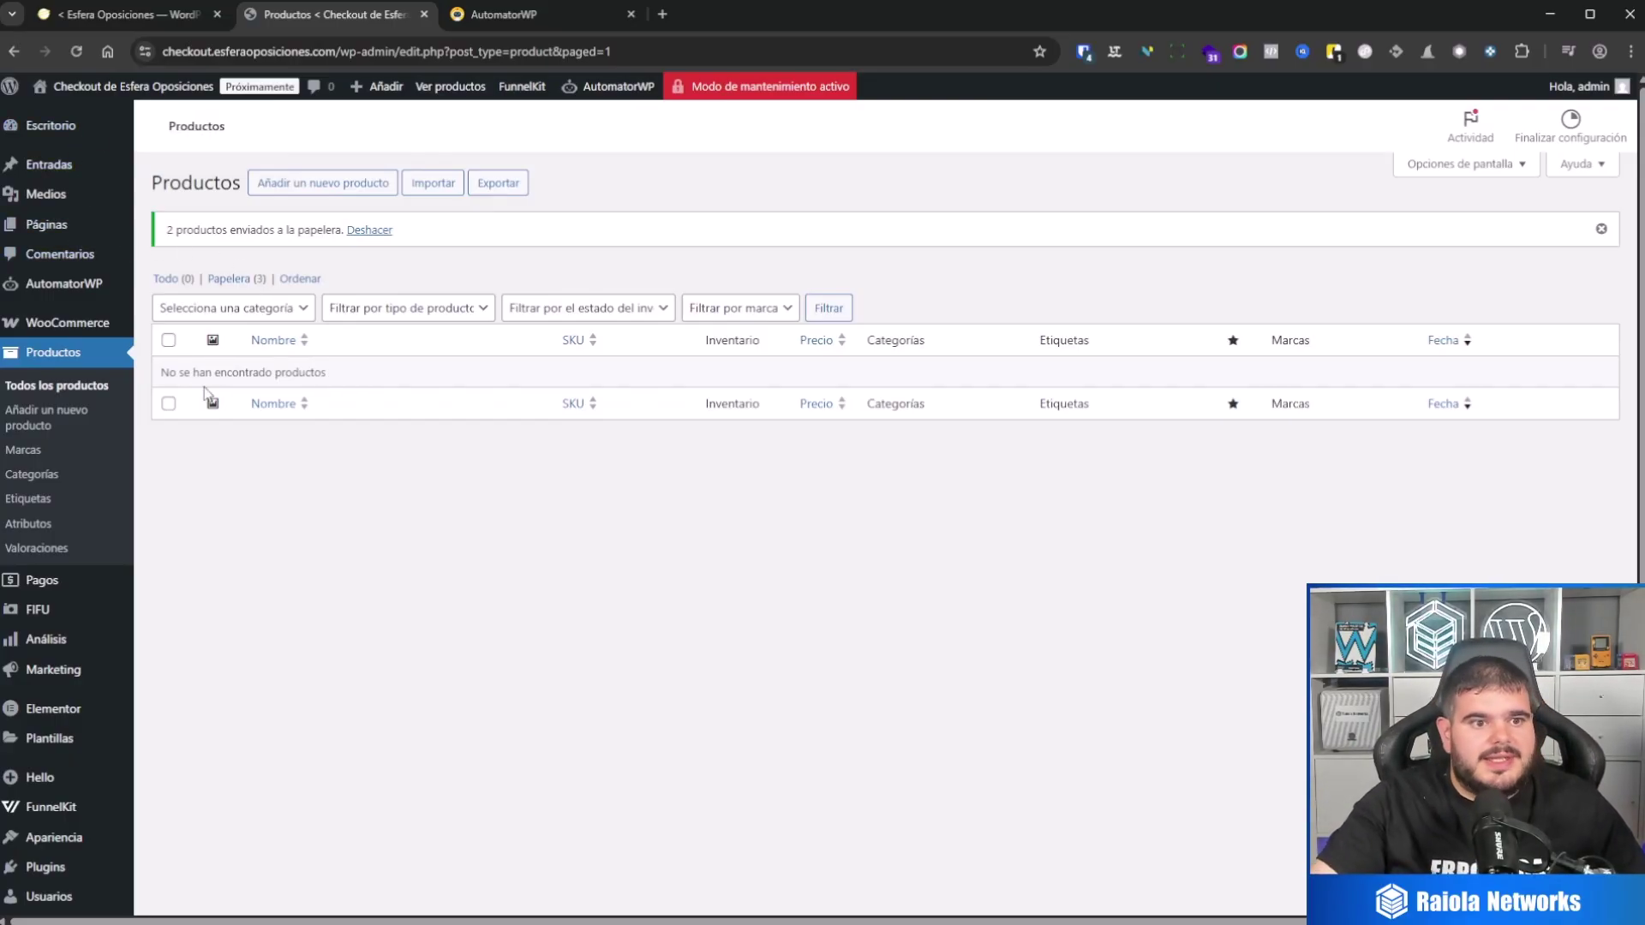
Step: Open the "Sincronizacion desde frontend" automation for editing in the checkout site's AutomatorWP
click(79, 293)
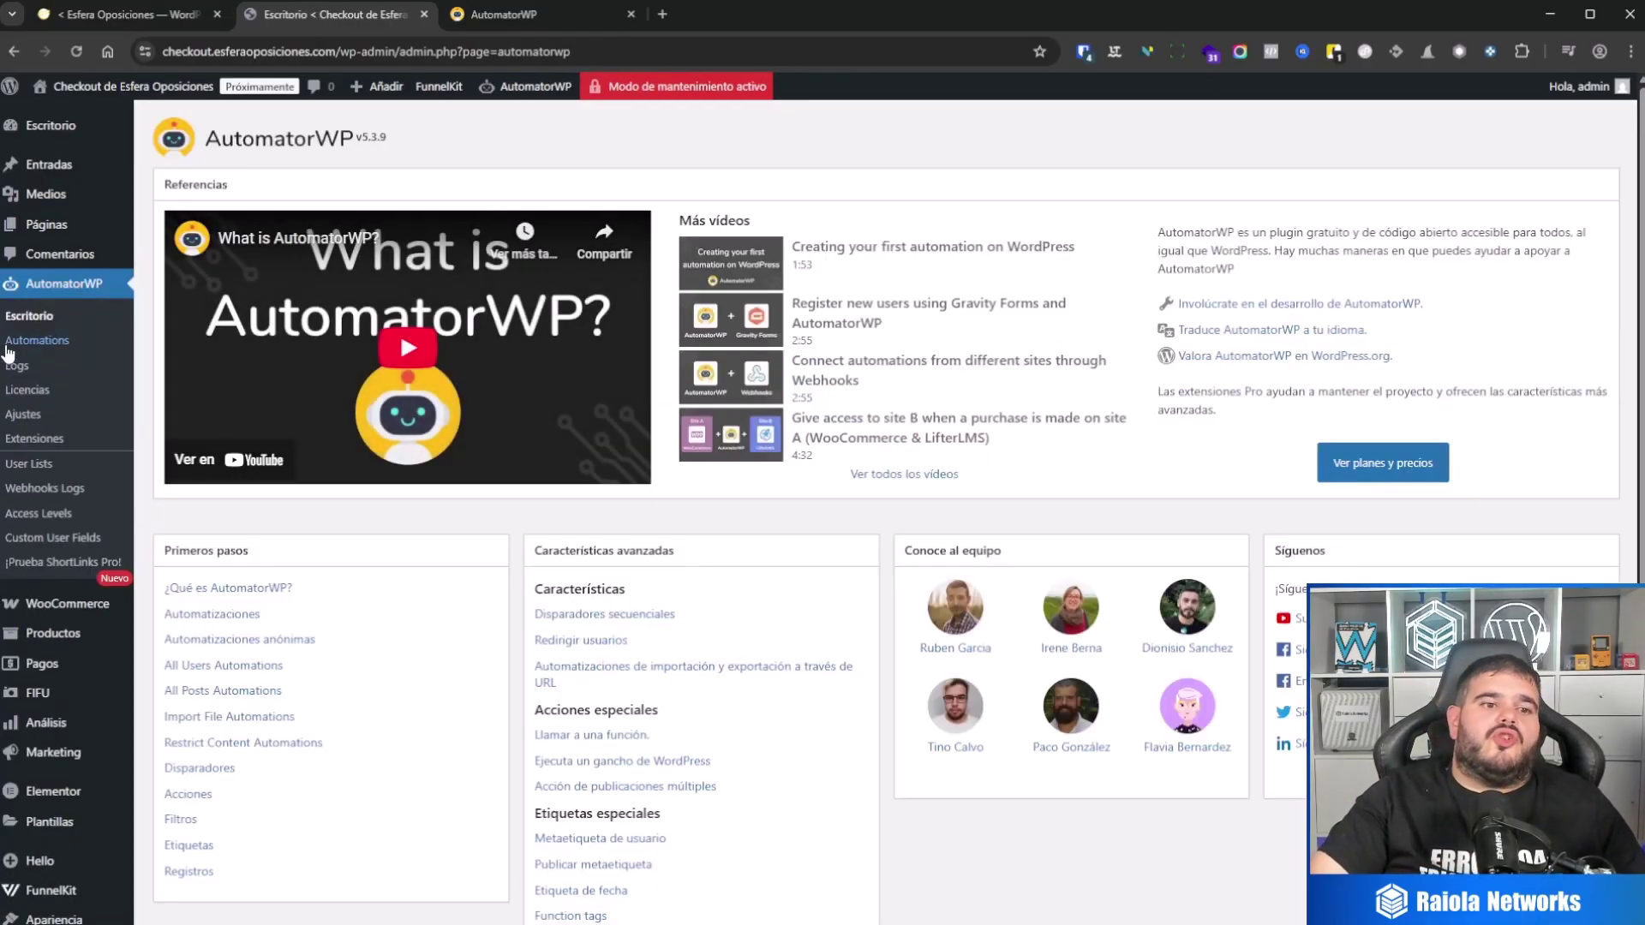
click(36, 344)
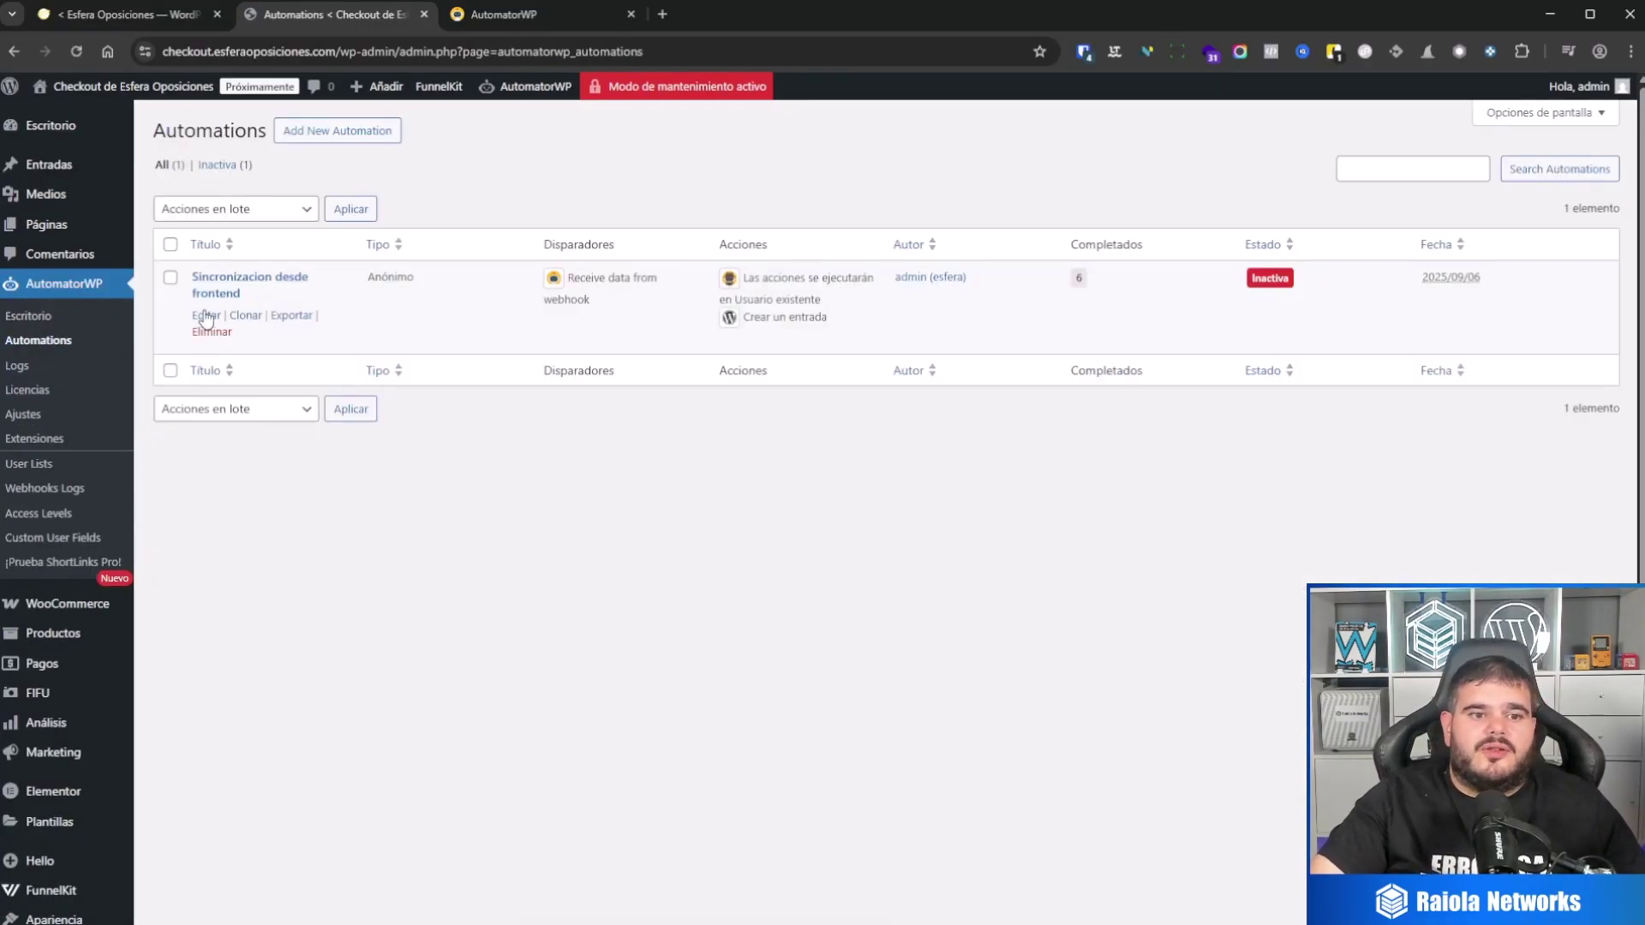
click(205, 317)
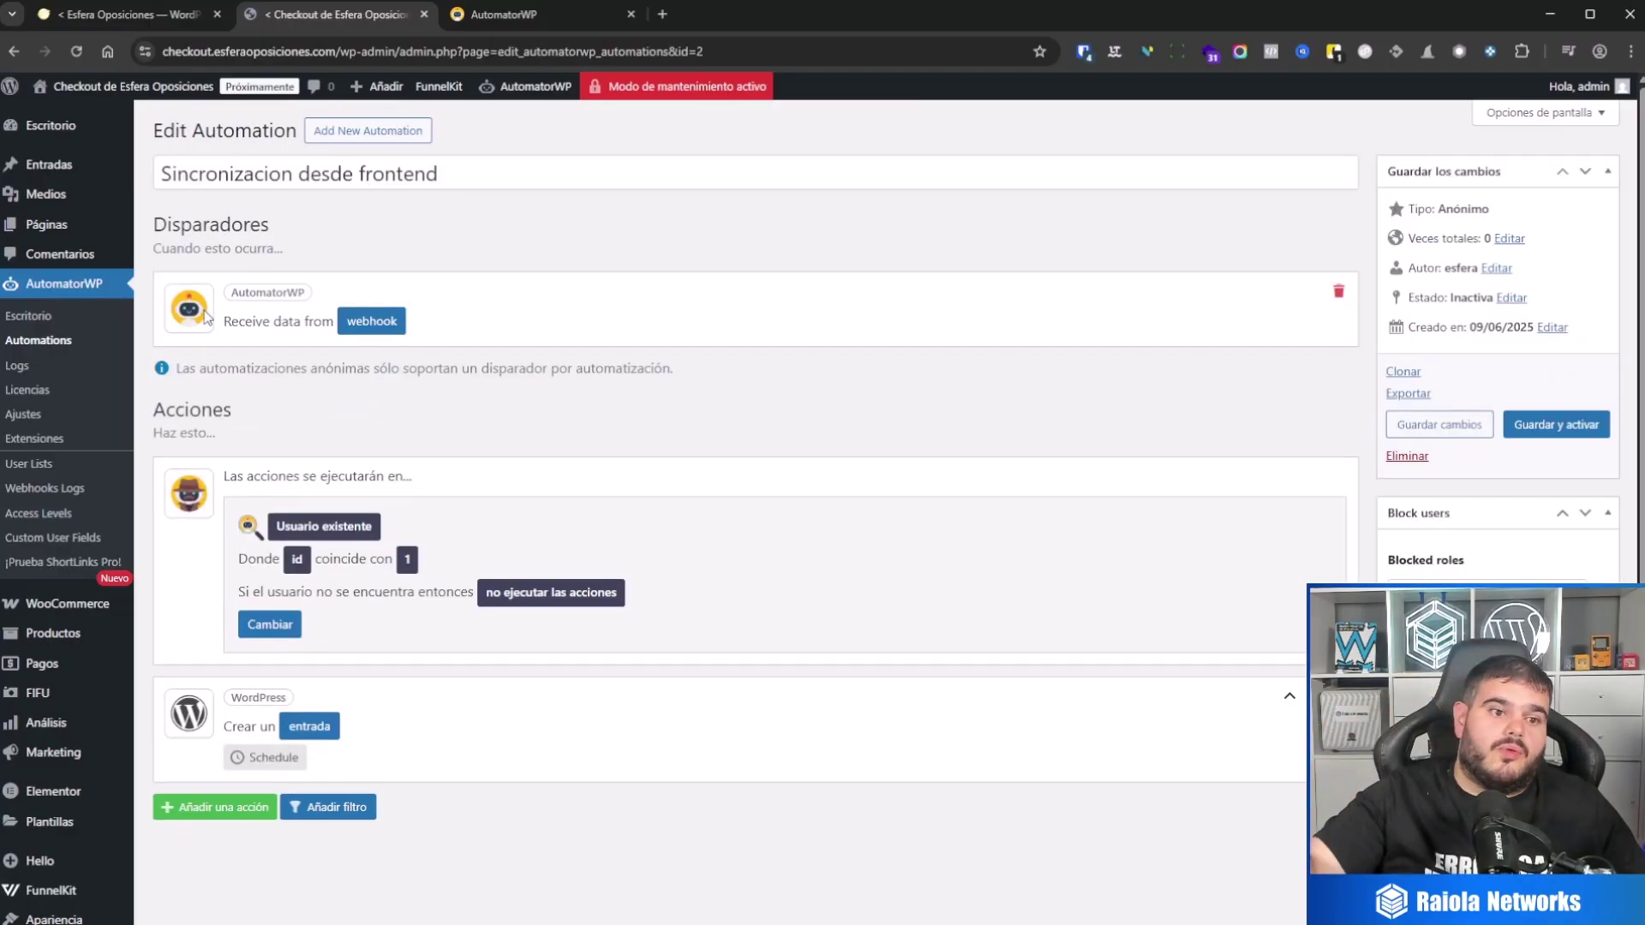
Step: Check the automation types offered for a new automation without creating one, and reopen "Sincronizacion desde frontend"
click(38, 341)
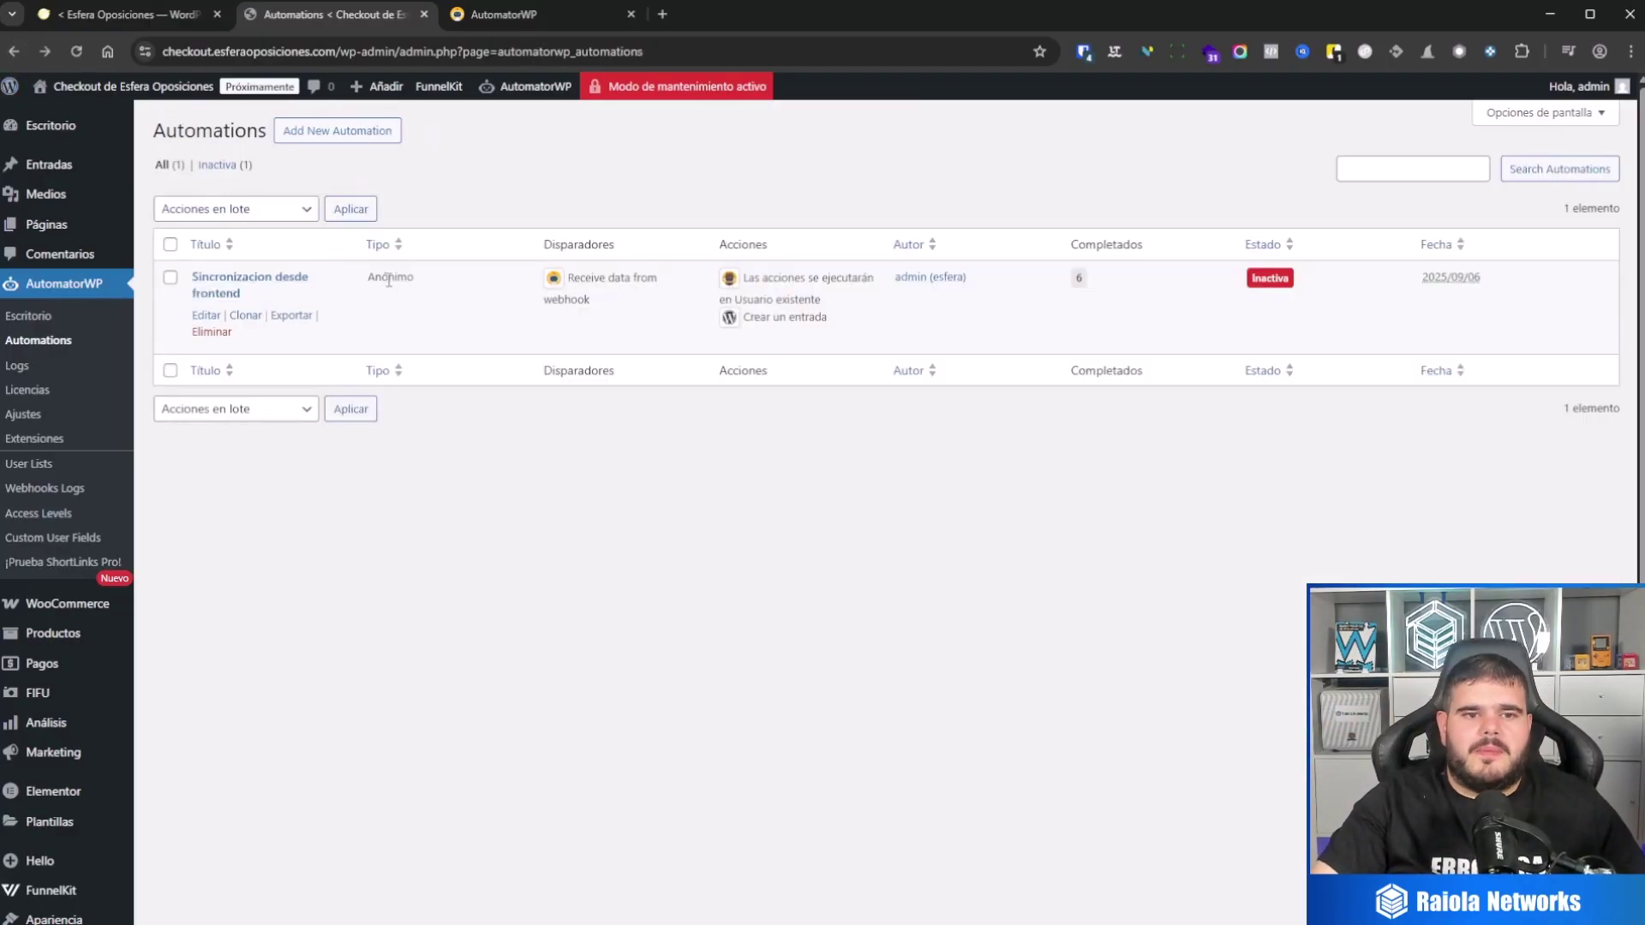
double_click(398, 277)
click(336, 131)
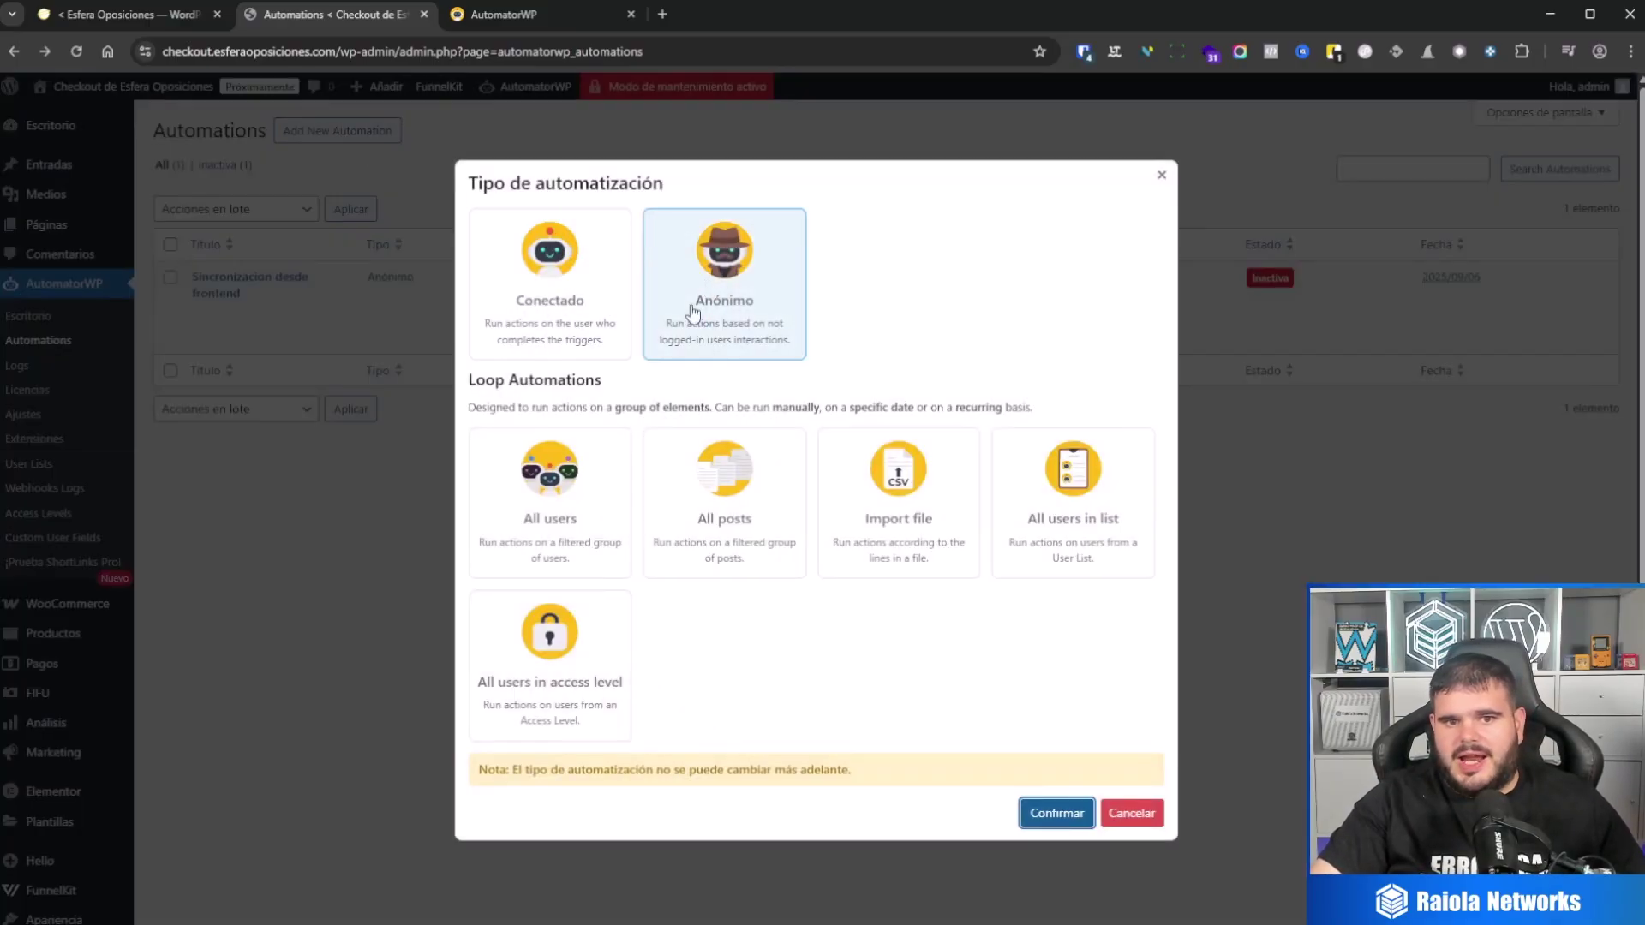
click(1146, 823)
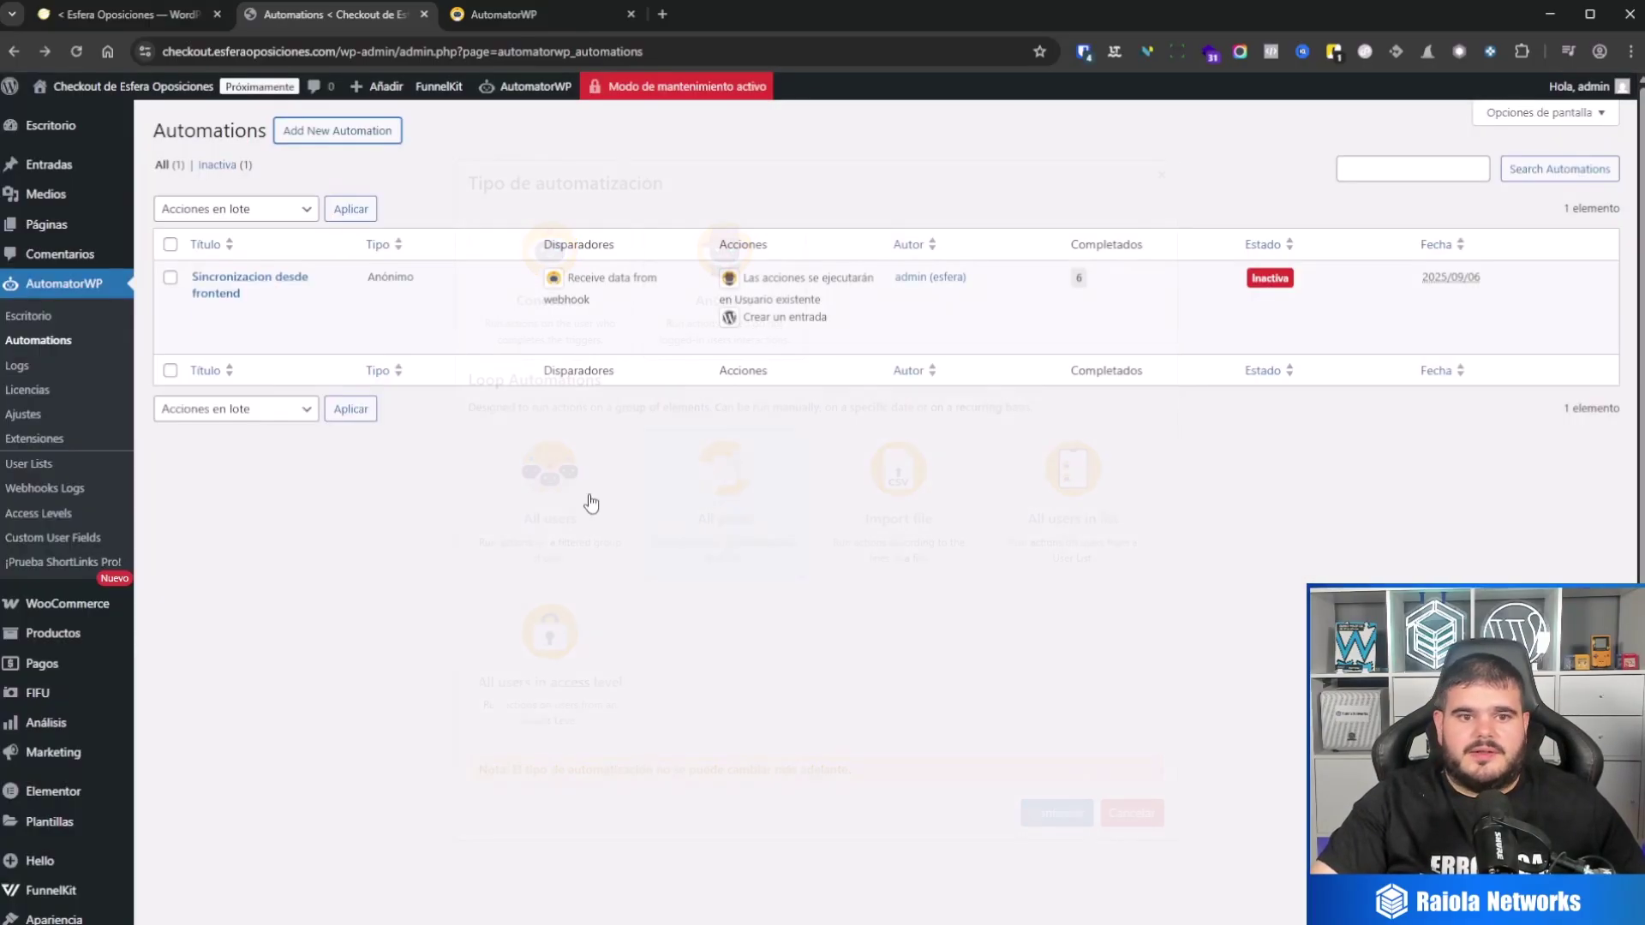
click(204, 317)
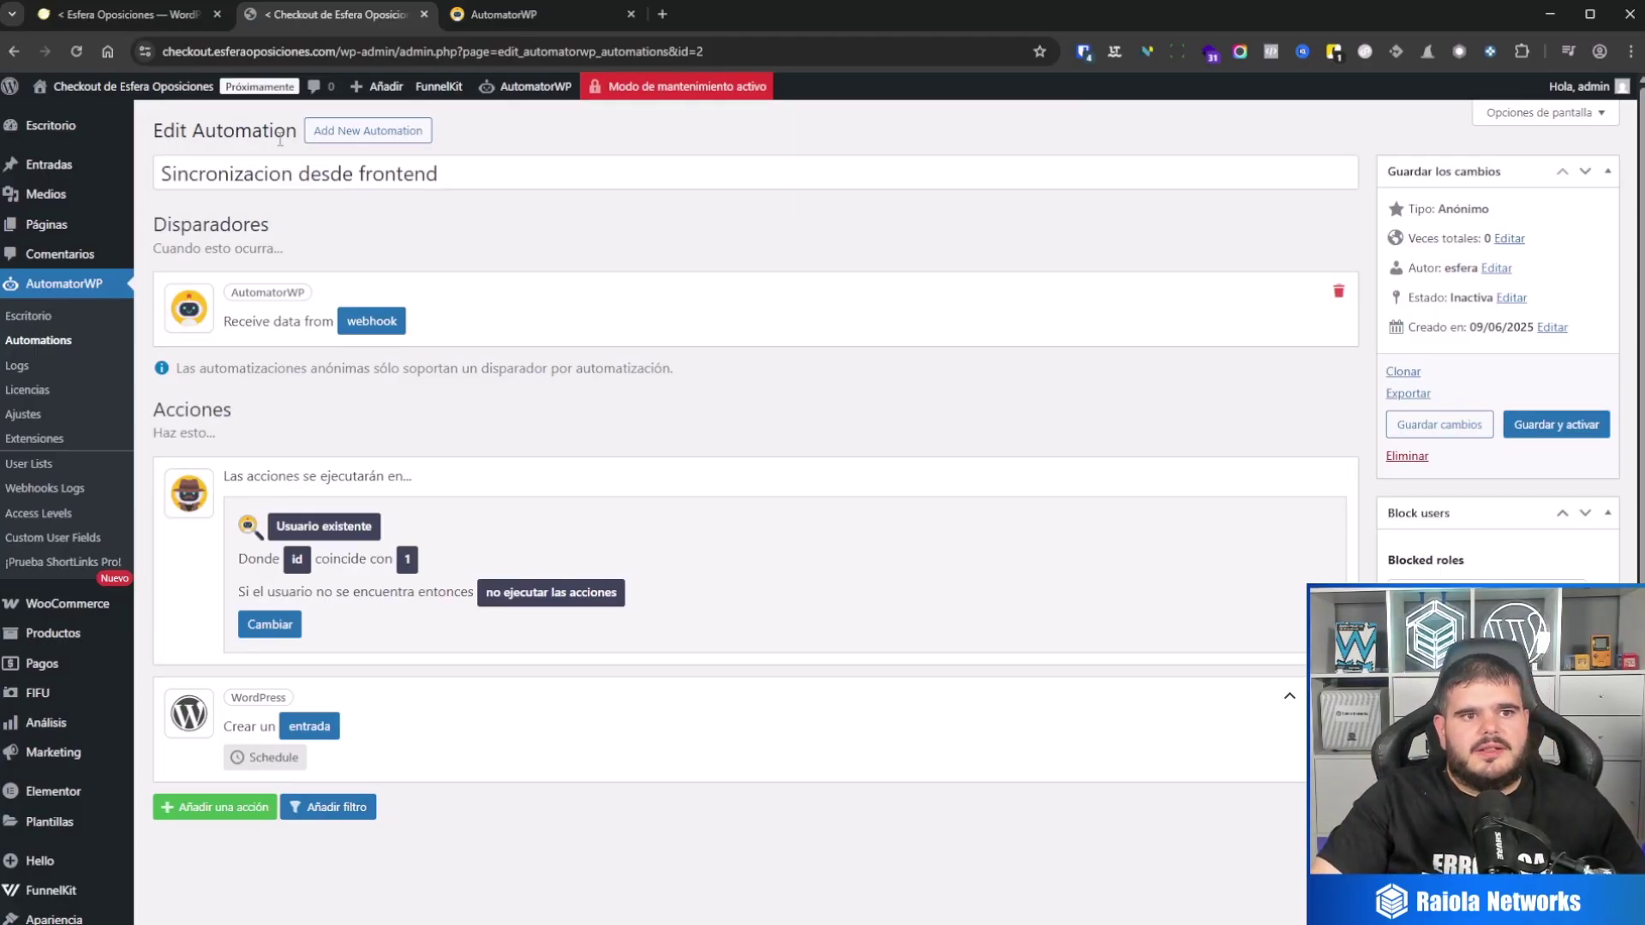
Step: Review the URL and fields of the "Receive data from webhook" trigger and save it
click(371, 323)
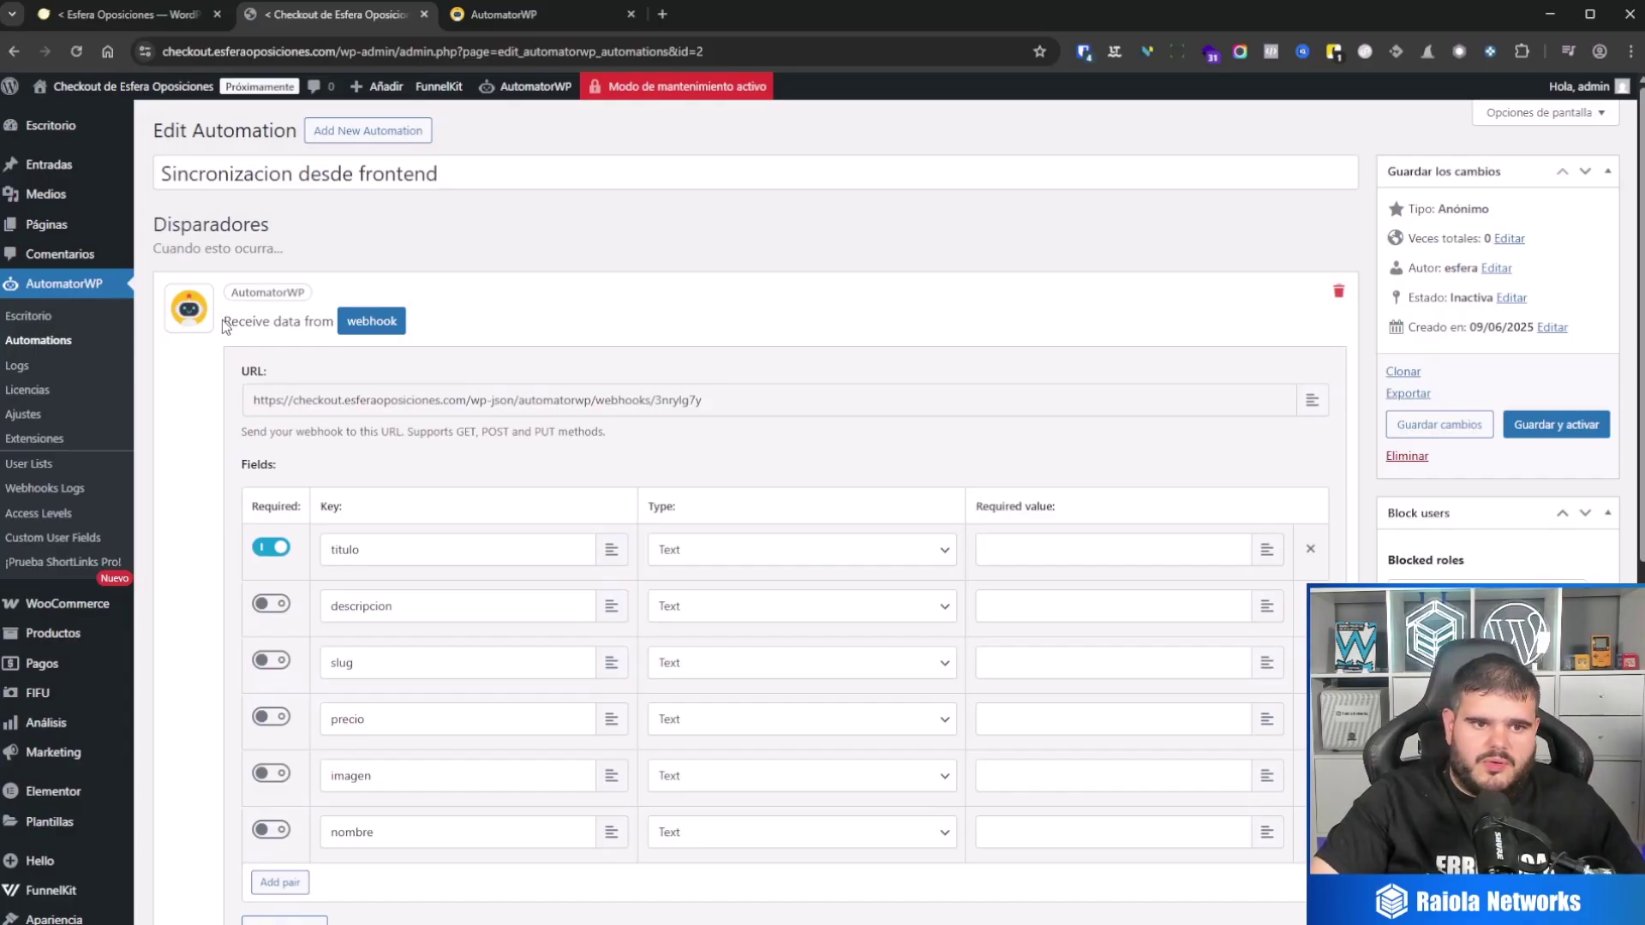
drag(222, 320, 316, 320)
click(661, 288)
scroll(602, 331, down, 6)
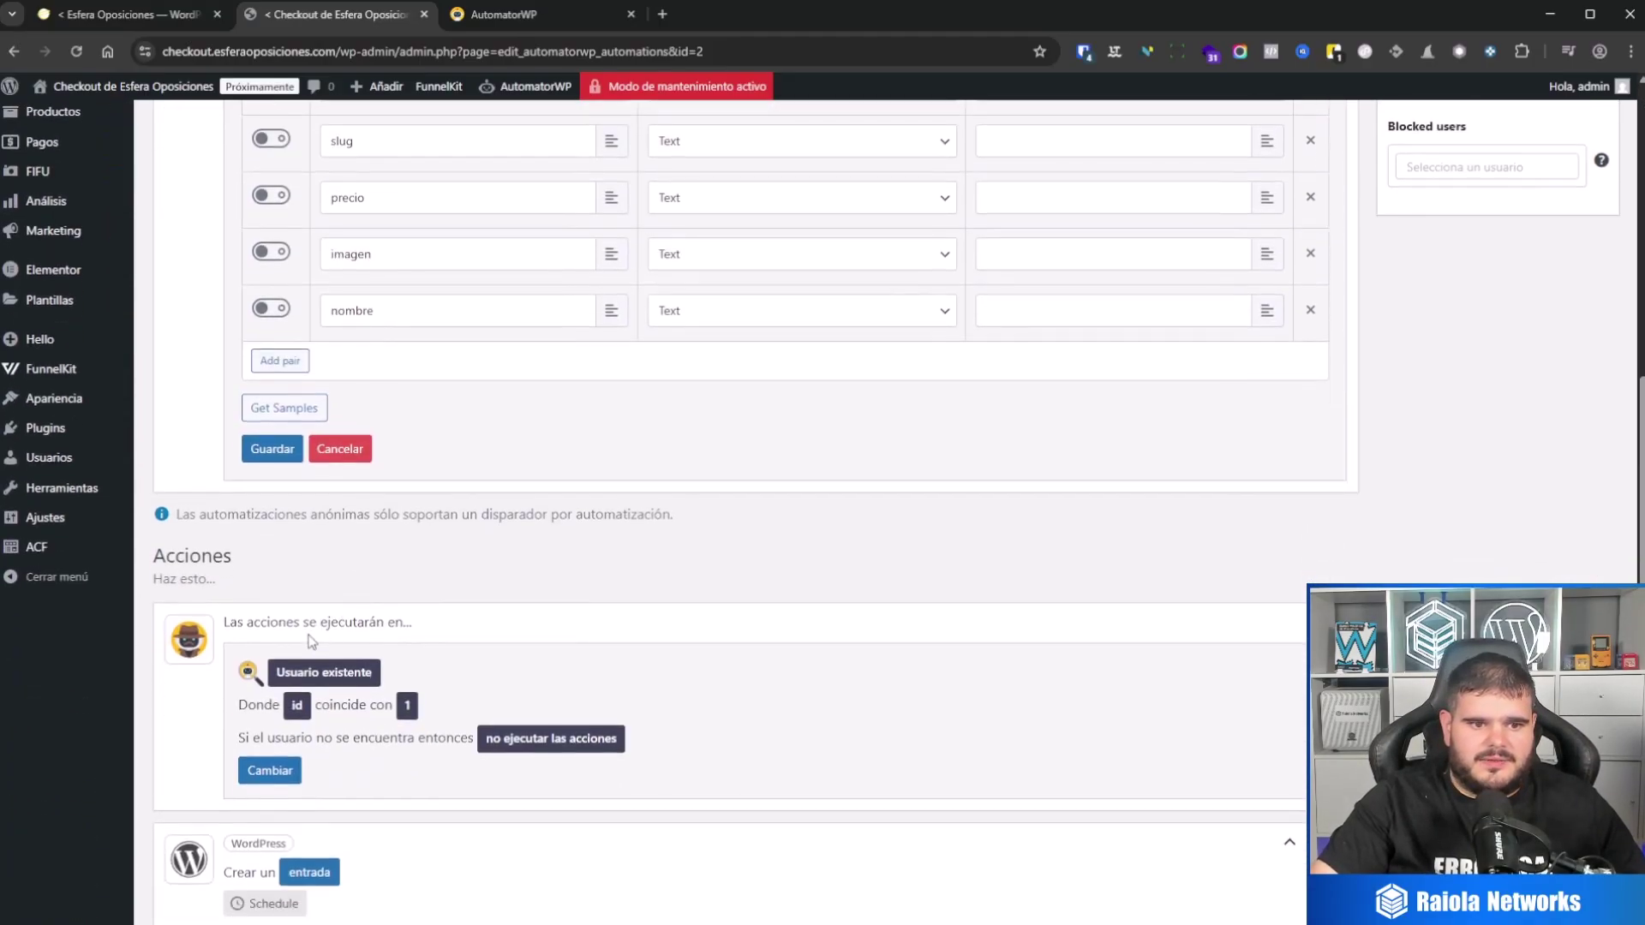
click(283, 454)
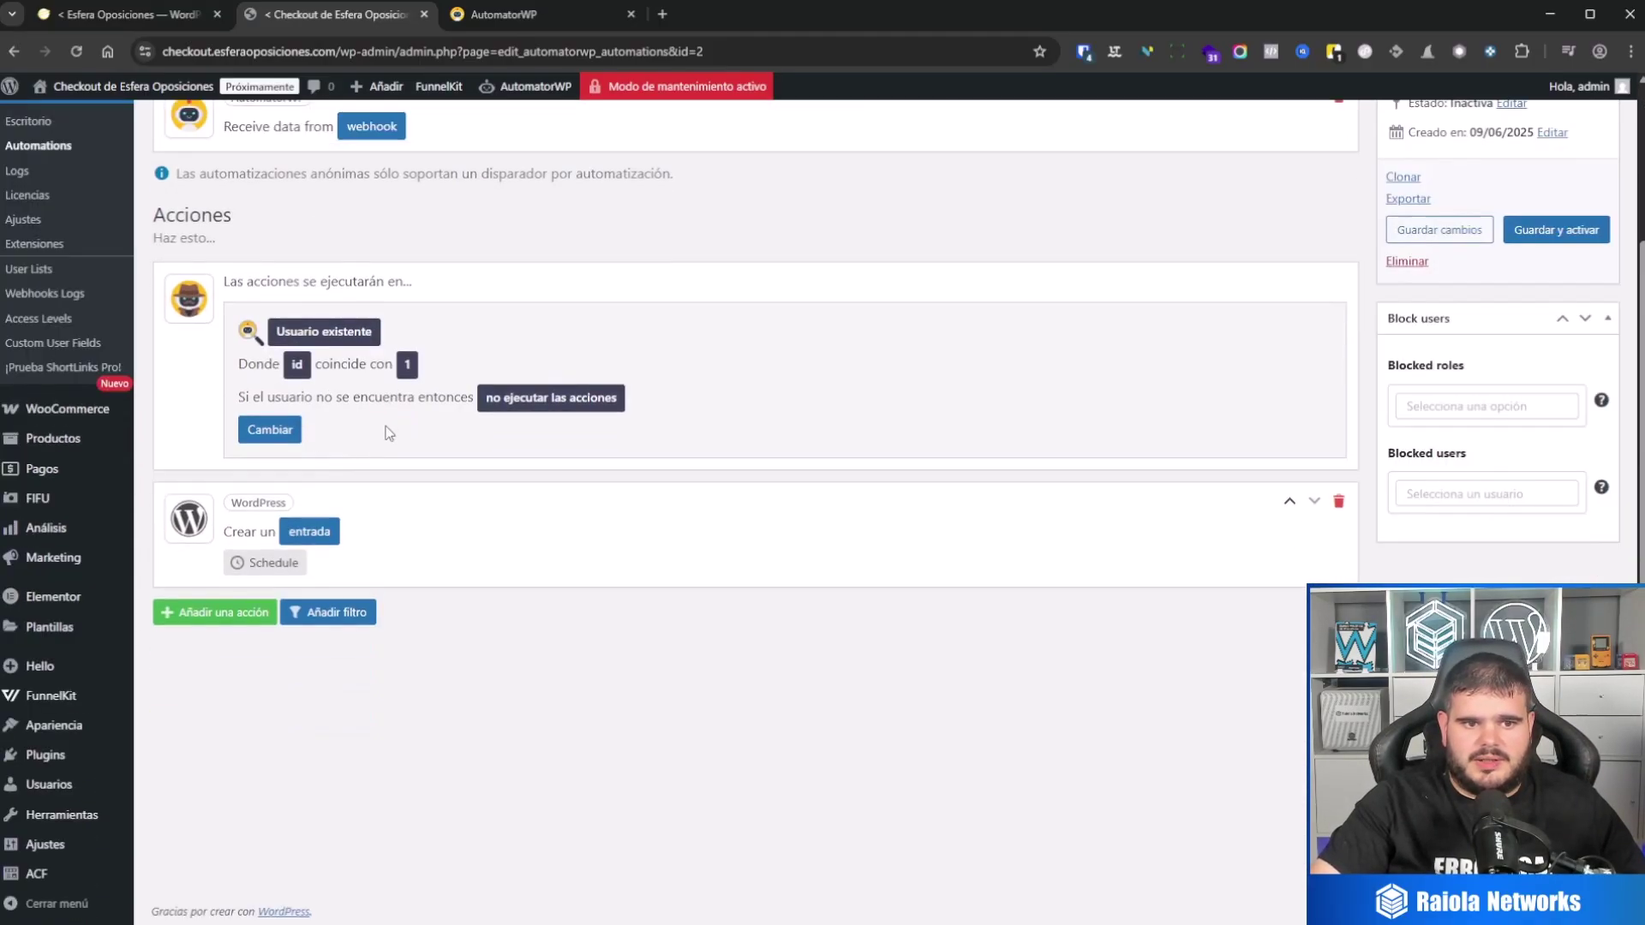
click(216, 612)
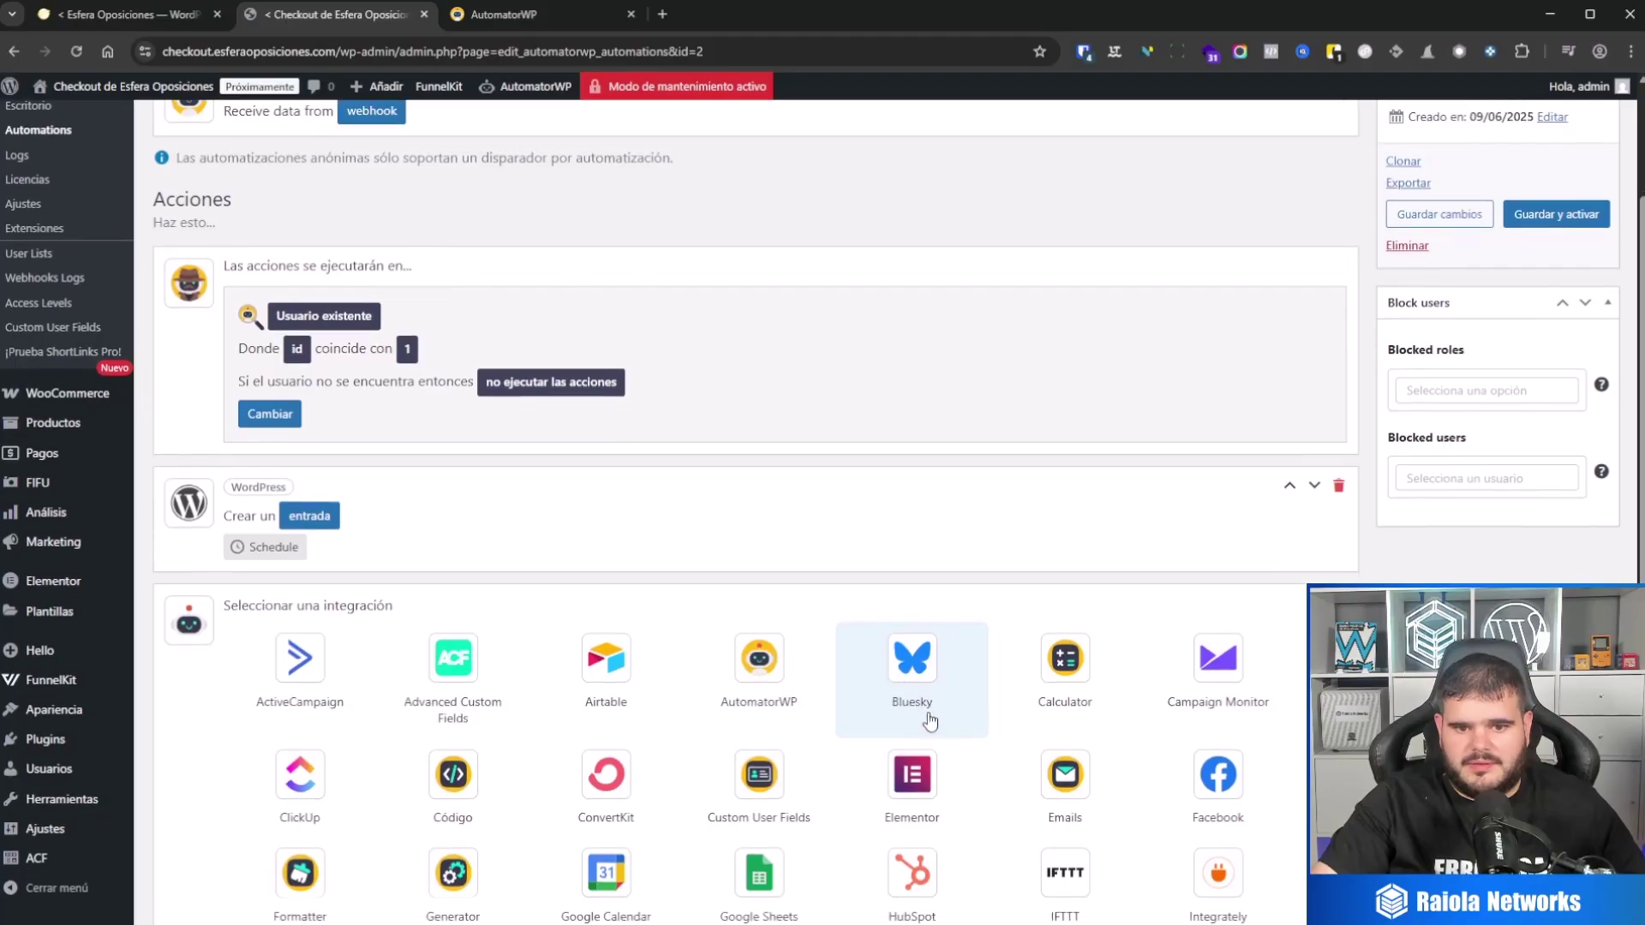
click(818, 677)
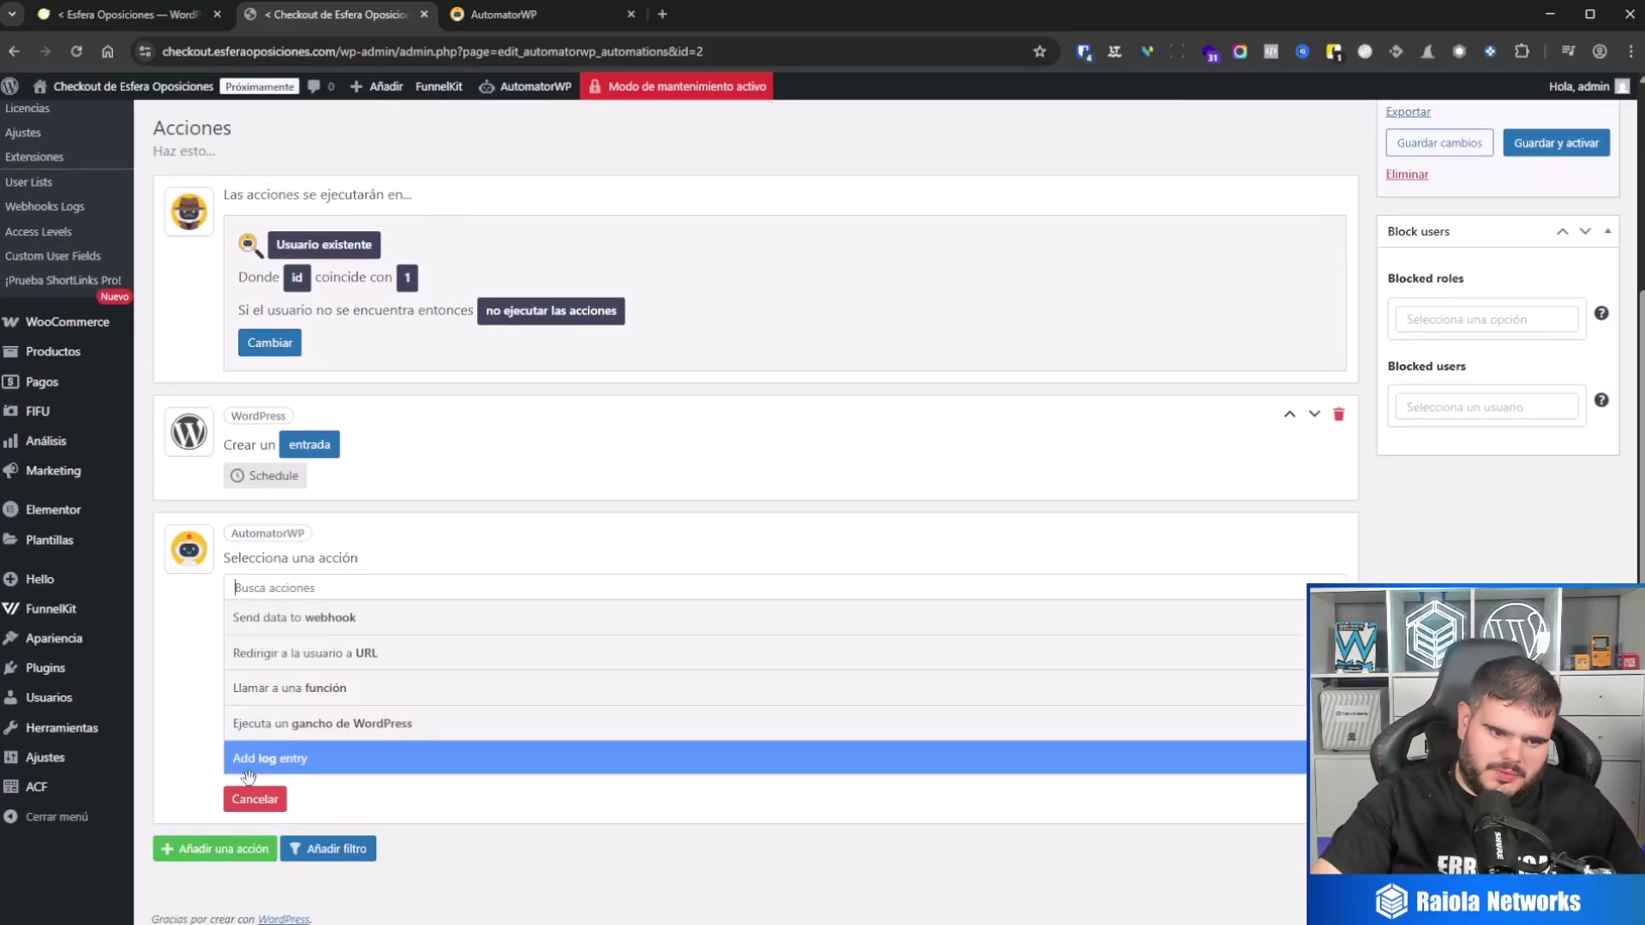
click(250, 799)
scroll(360, 446, up, 4)
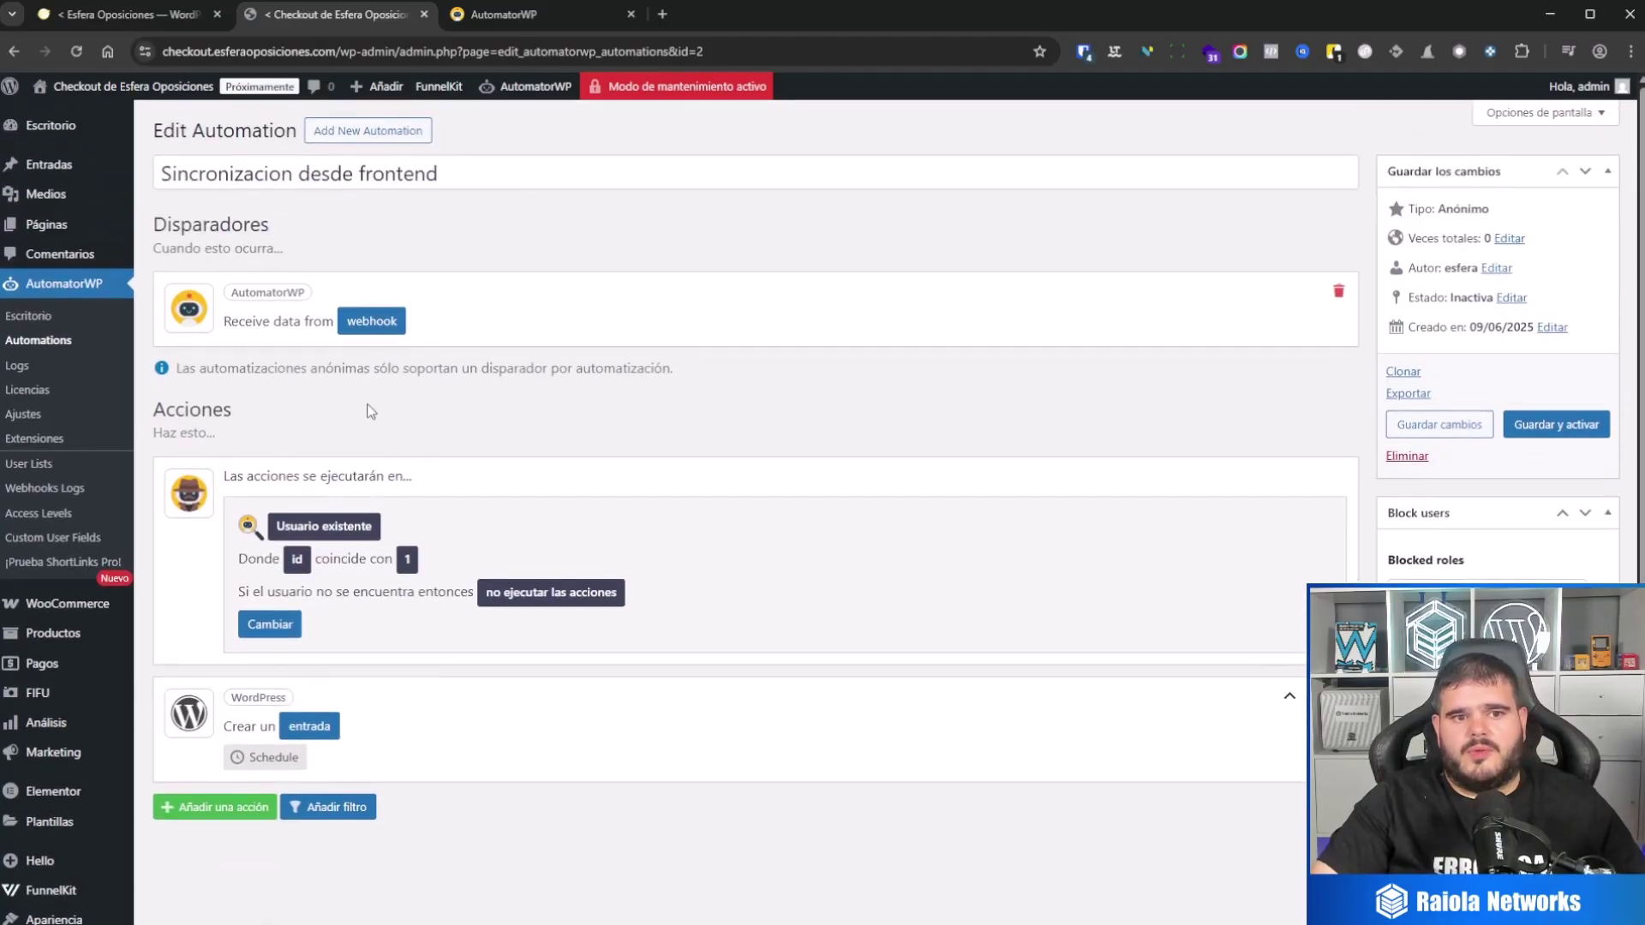
Step: Compare the checkout trigger's webhook URL with the URL in the main site's "Send data to webhook" action
click(368, 323)
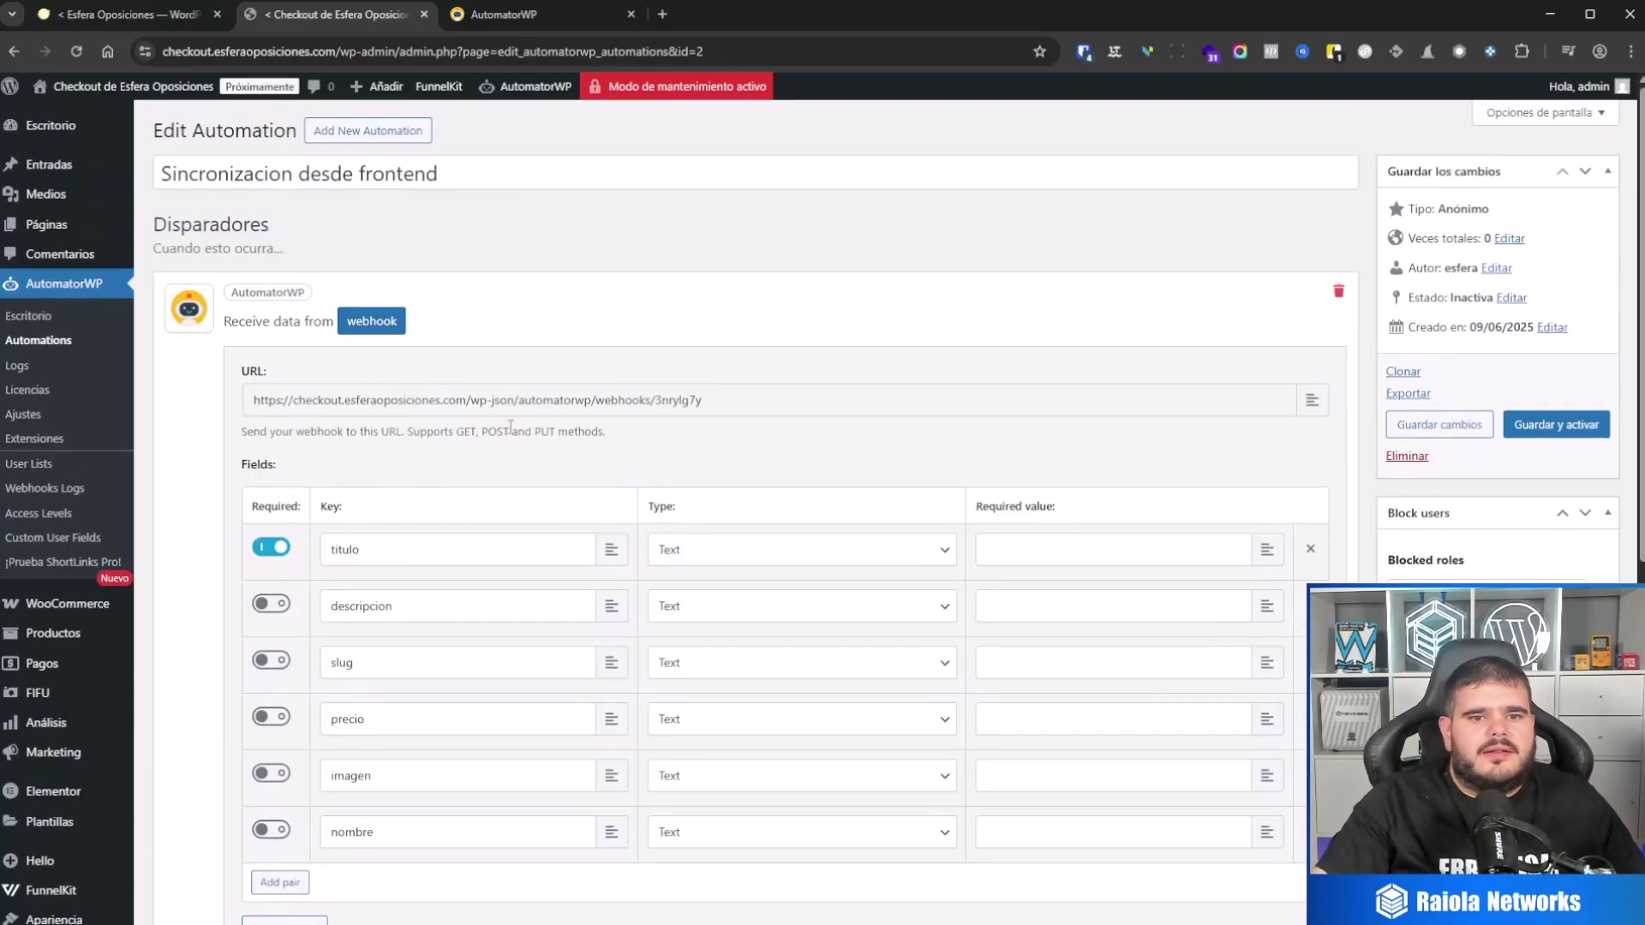
click(638, 404)
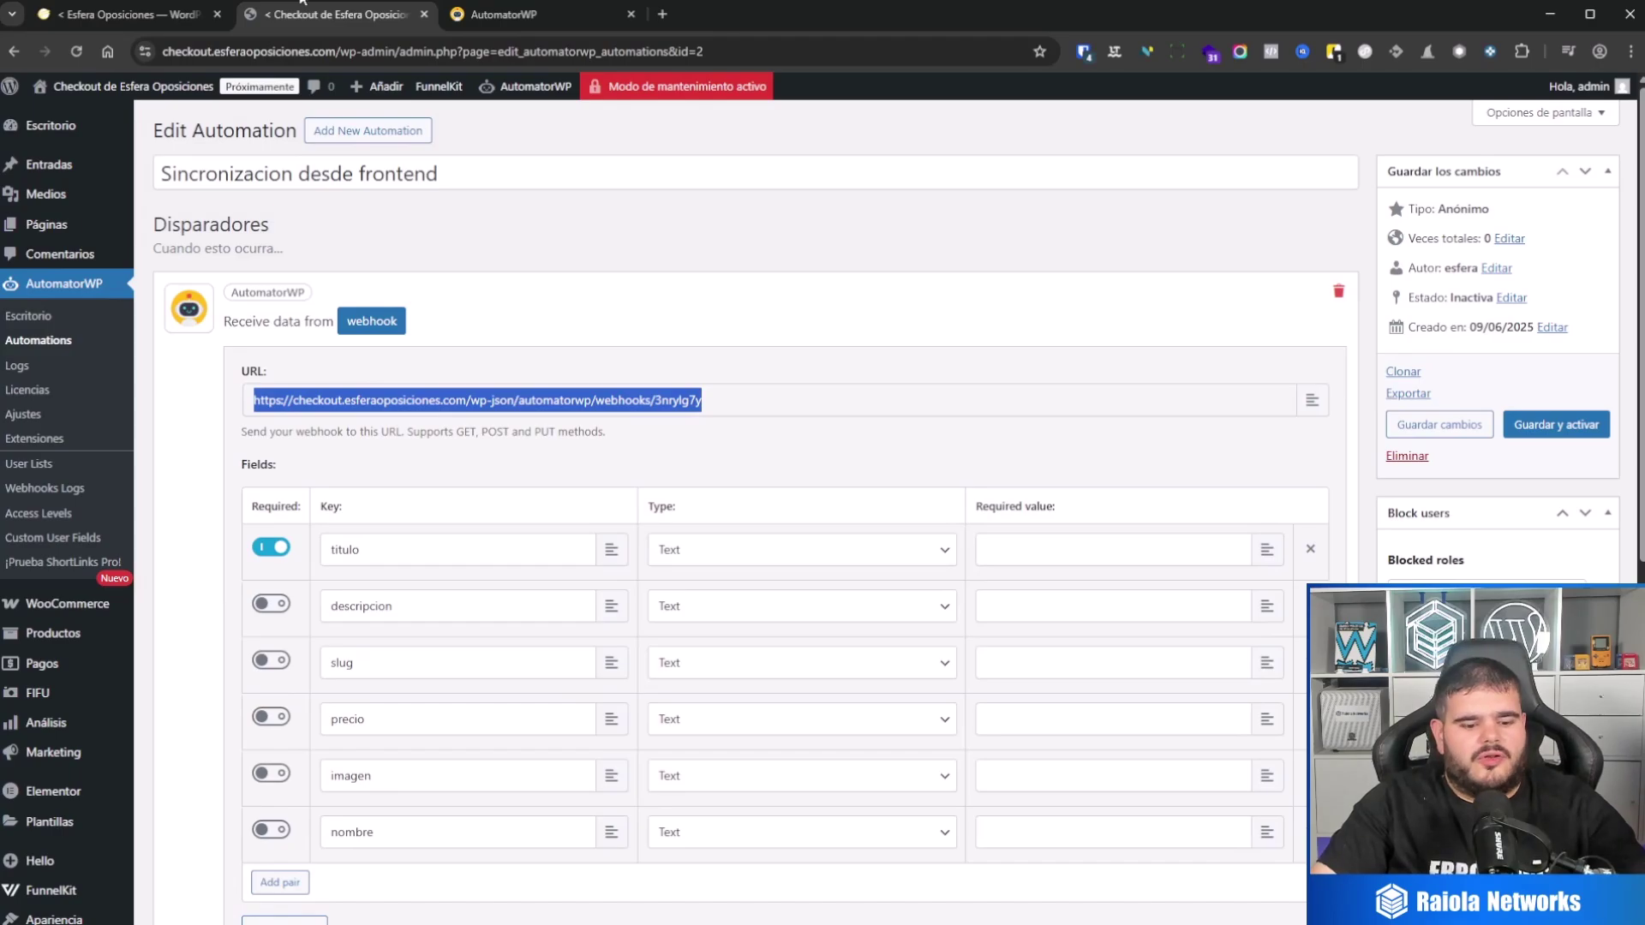
click(128, 15)
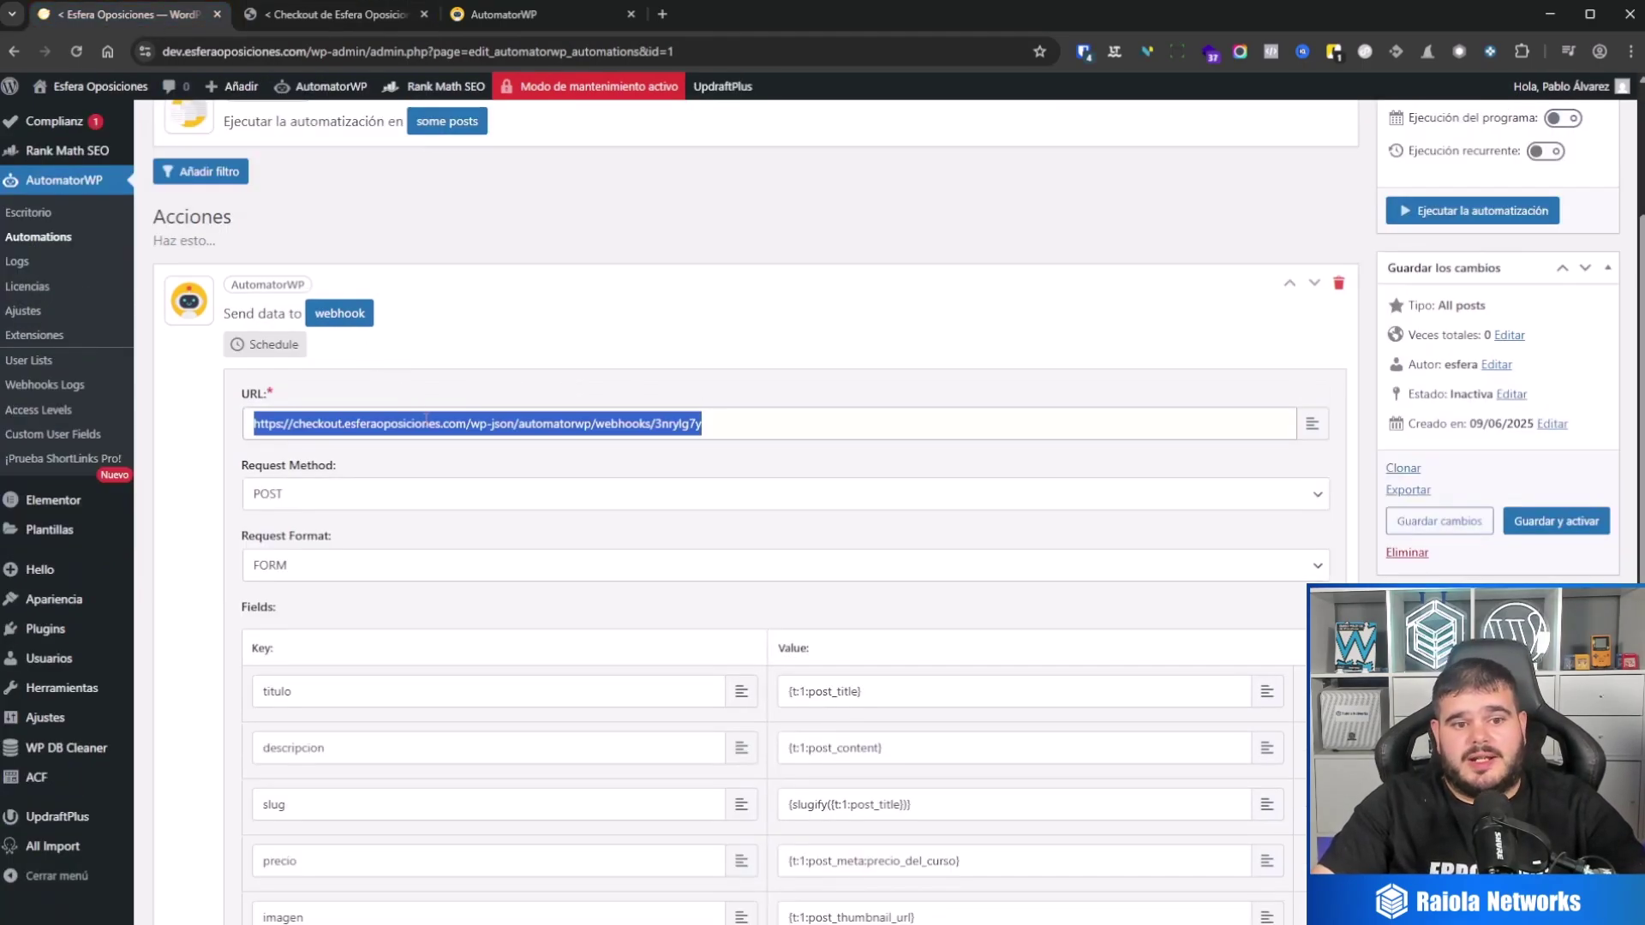
click(426, 420)
scroll(411, 411, up, 3)
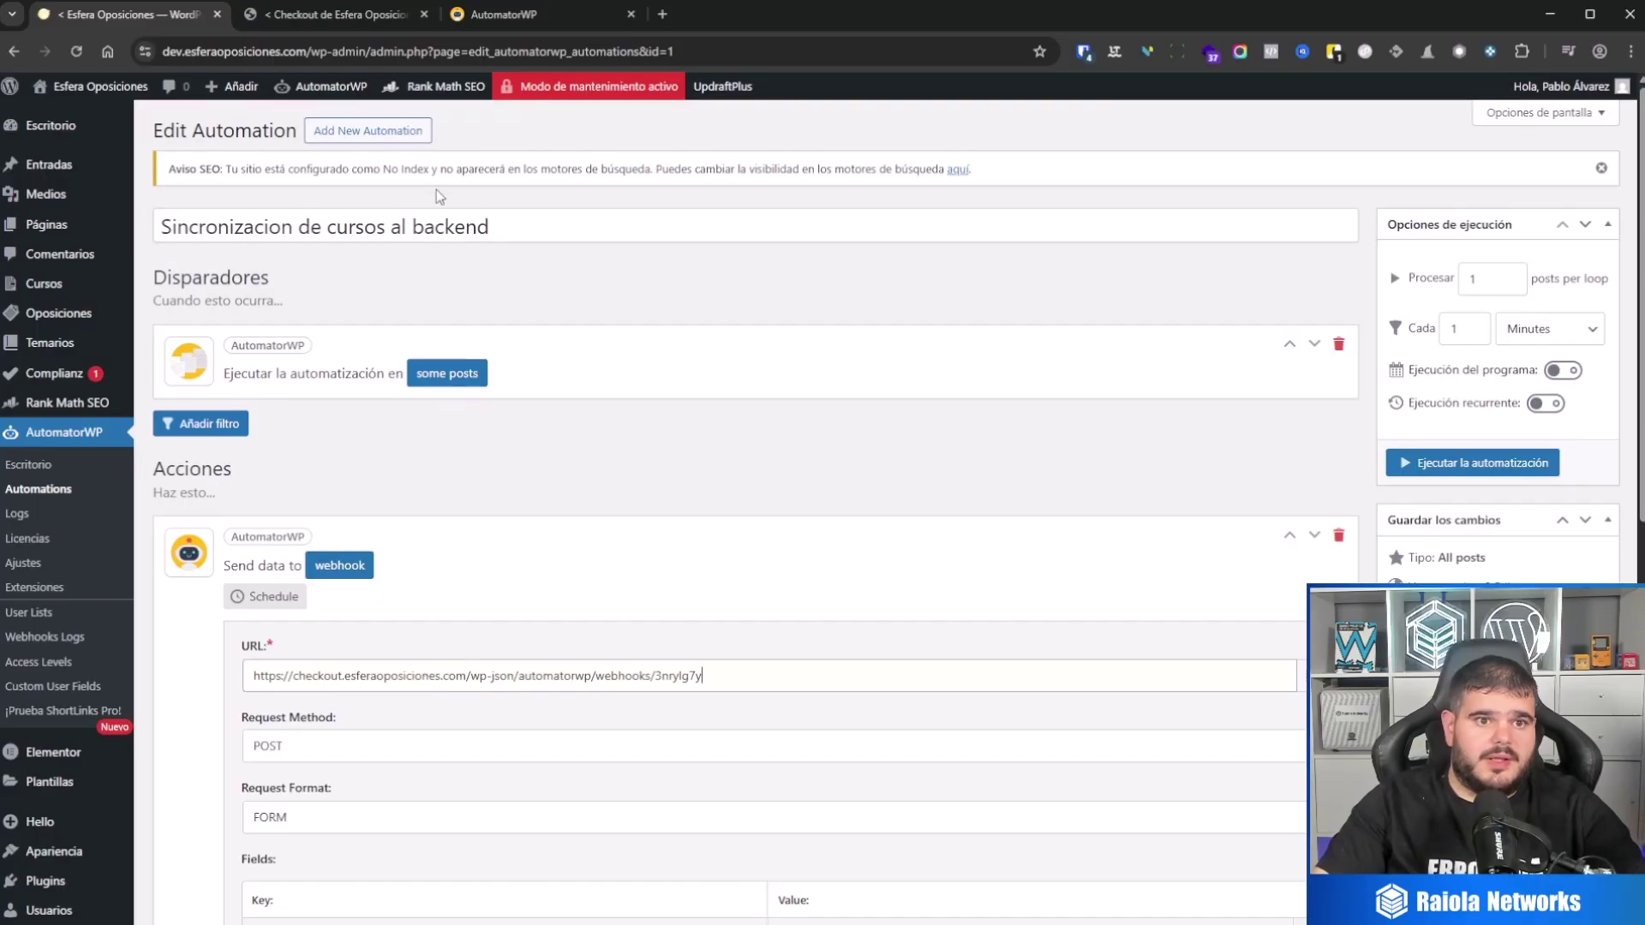
Step: Remove the titulo, descripcion, slug, precio and imagen fields from the checkout site's "Receive data from webhook" trigger
click(276, 19)
scroll(545, 469, down, 2)
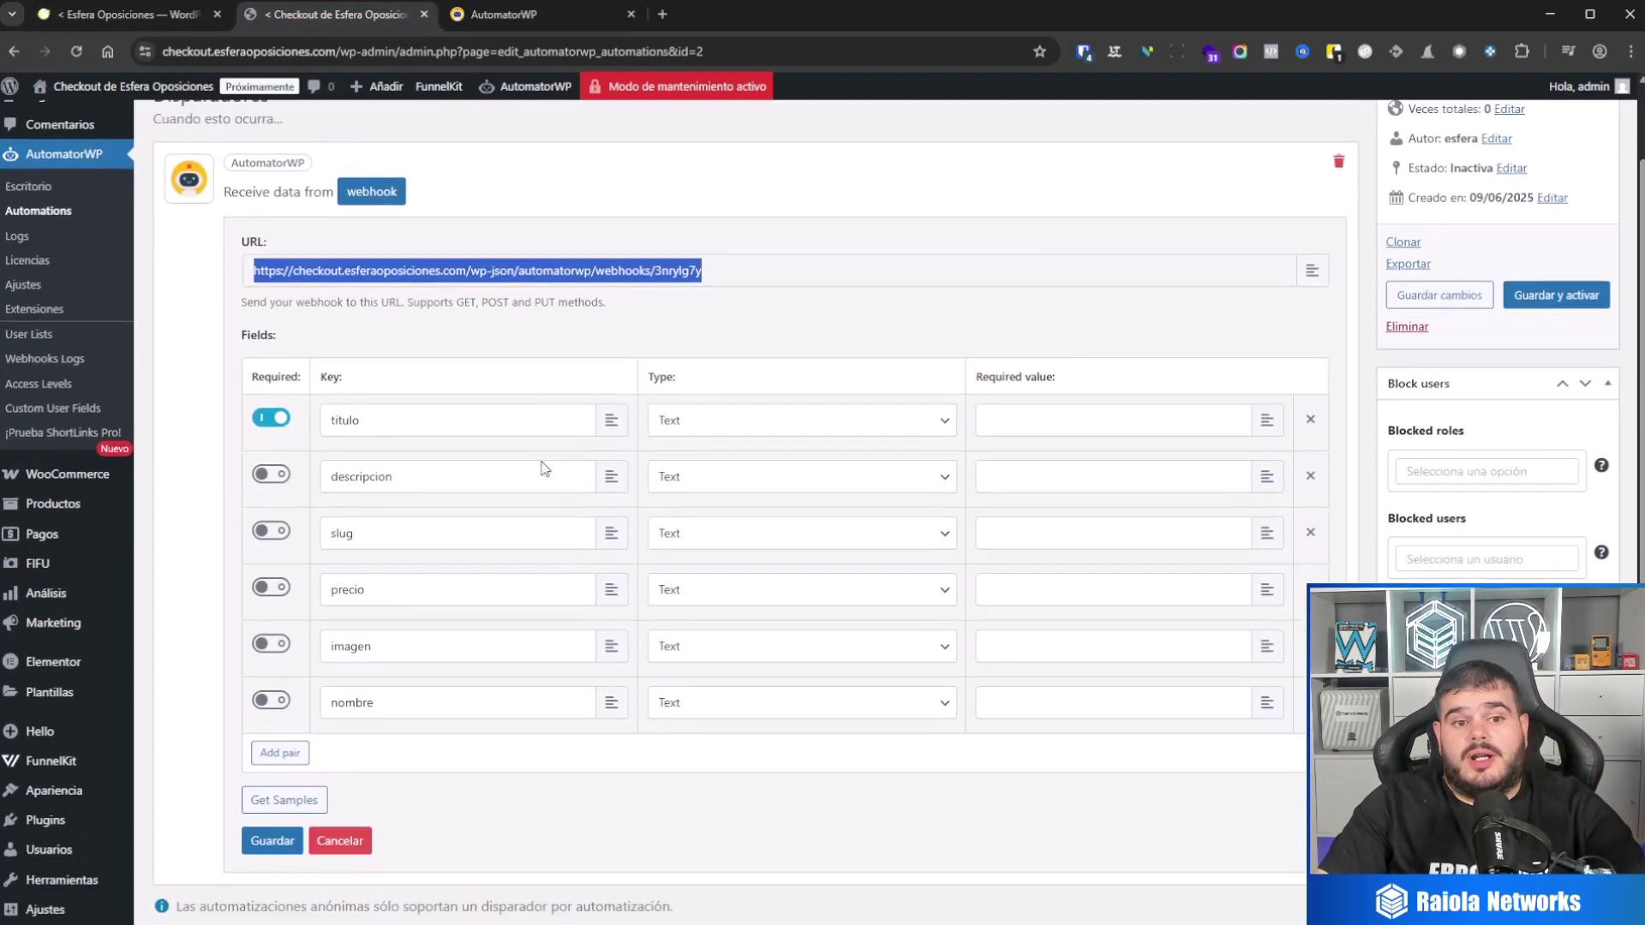
scroll(542, 469, down, 1)
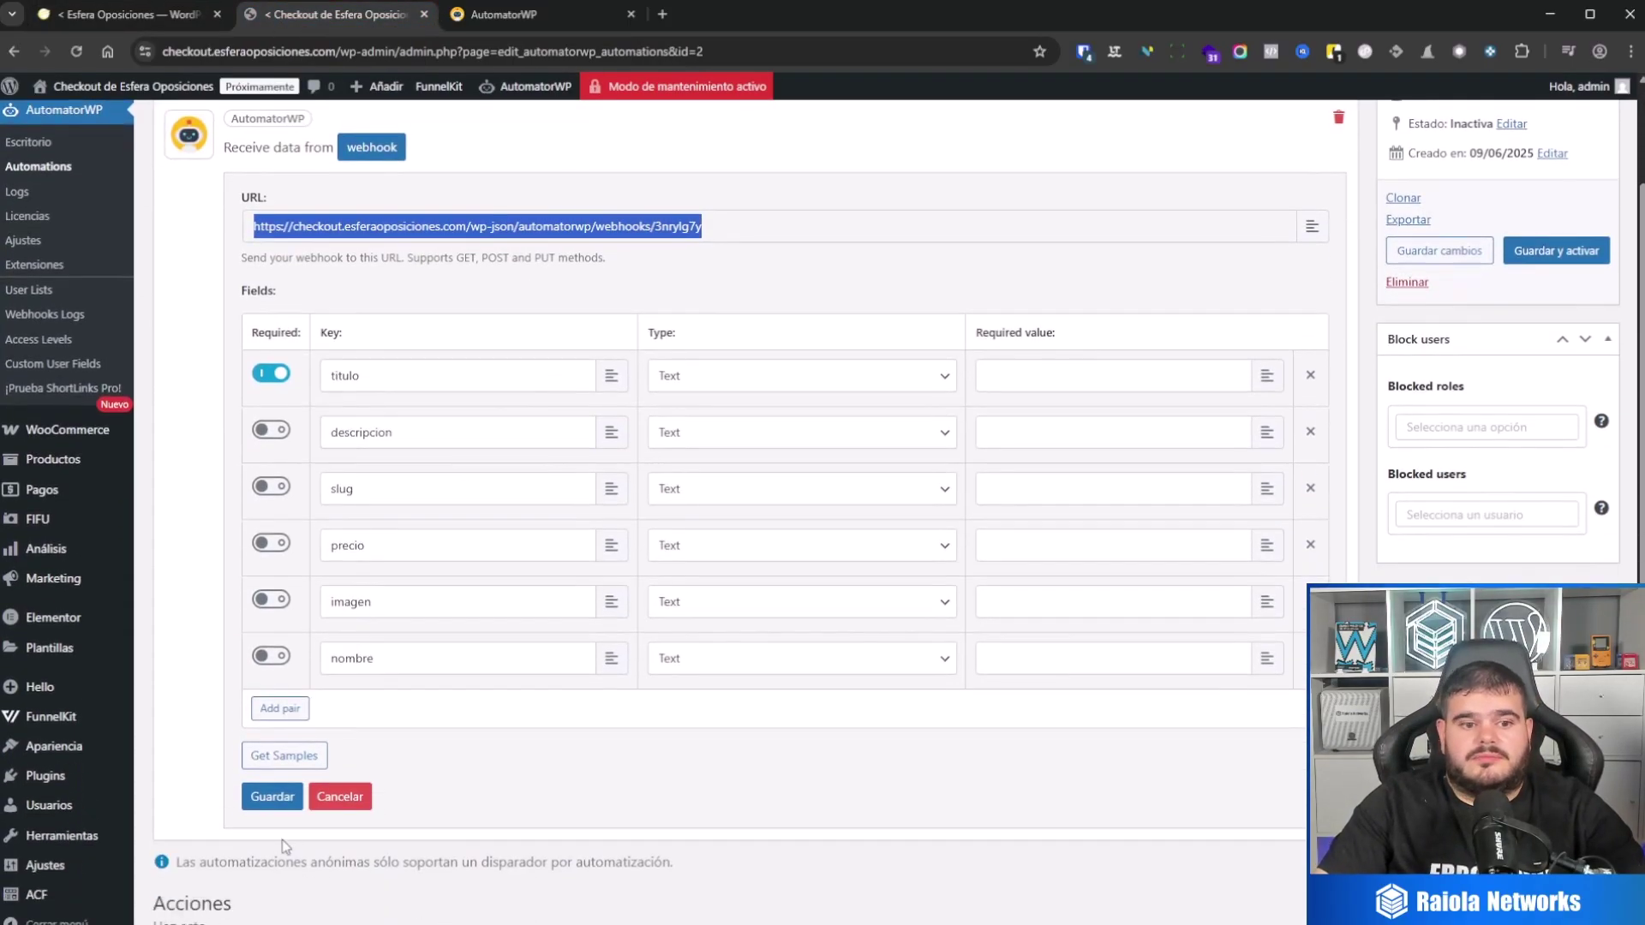
click(1310, 377)
click(1311, 377)
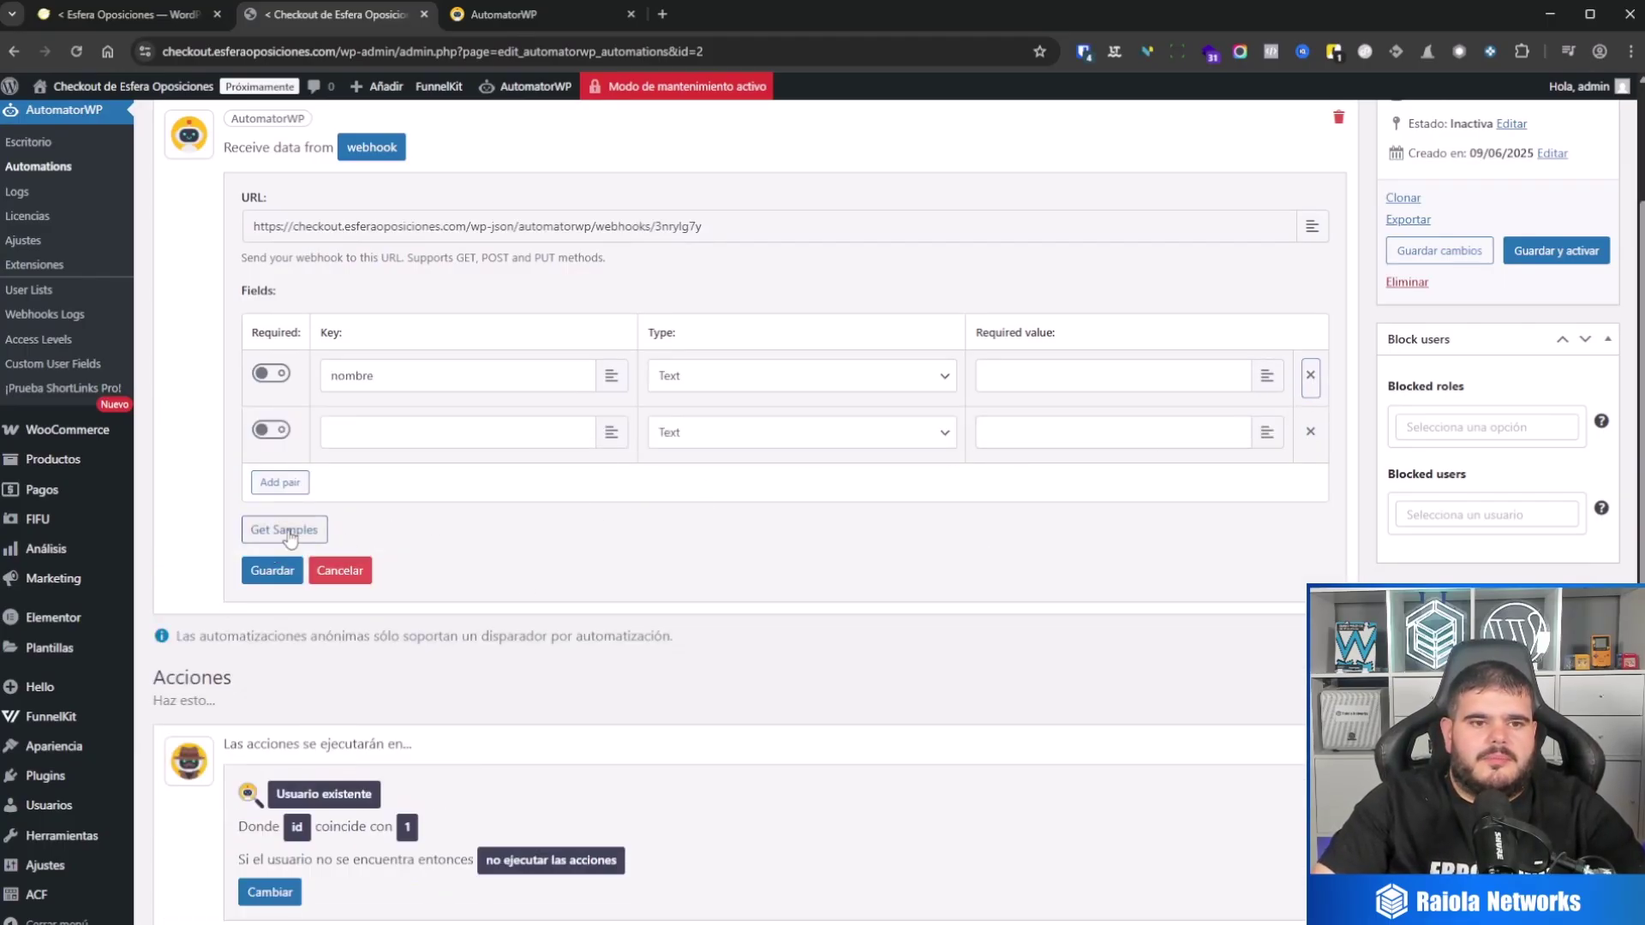
Step: Send a test from the main site's "Send data to webhook" action in "Sincronizacion de cursos al backend"
click(115, 19)
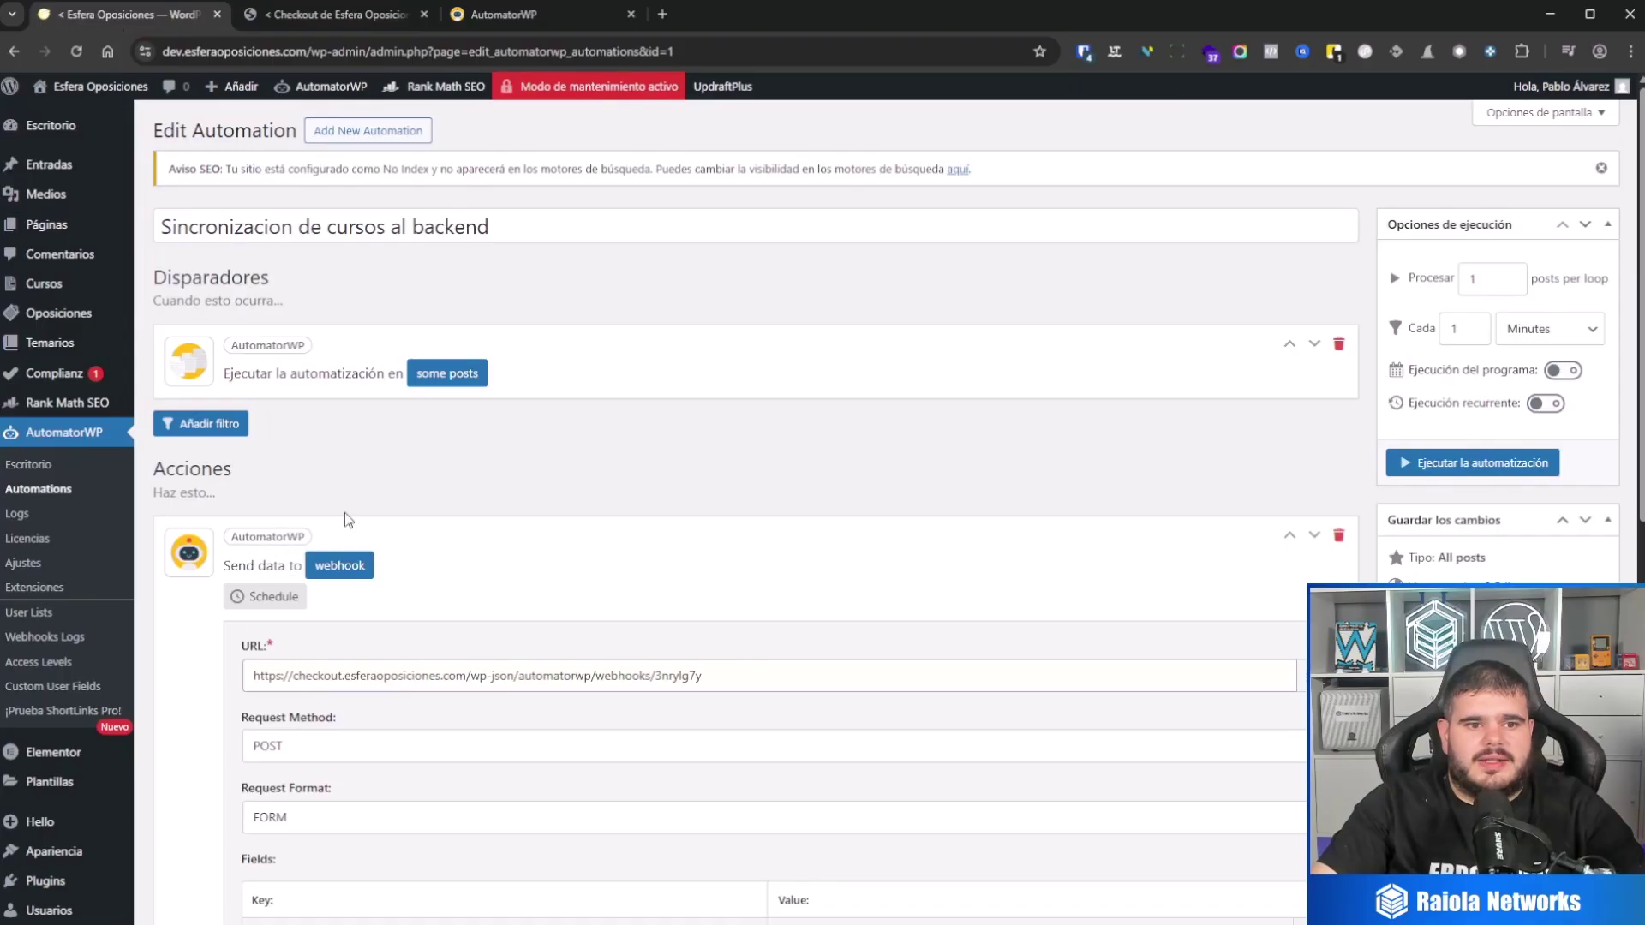
scroll(345, 512, down, 6)
scroll(327, 561, down, 3)
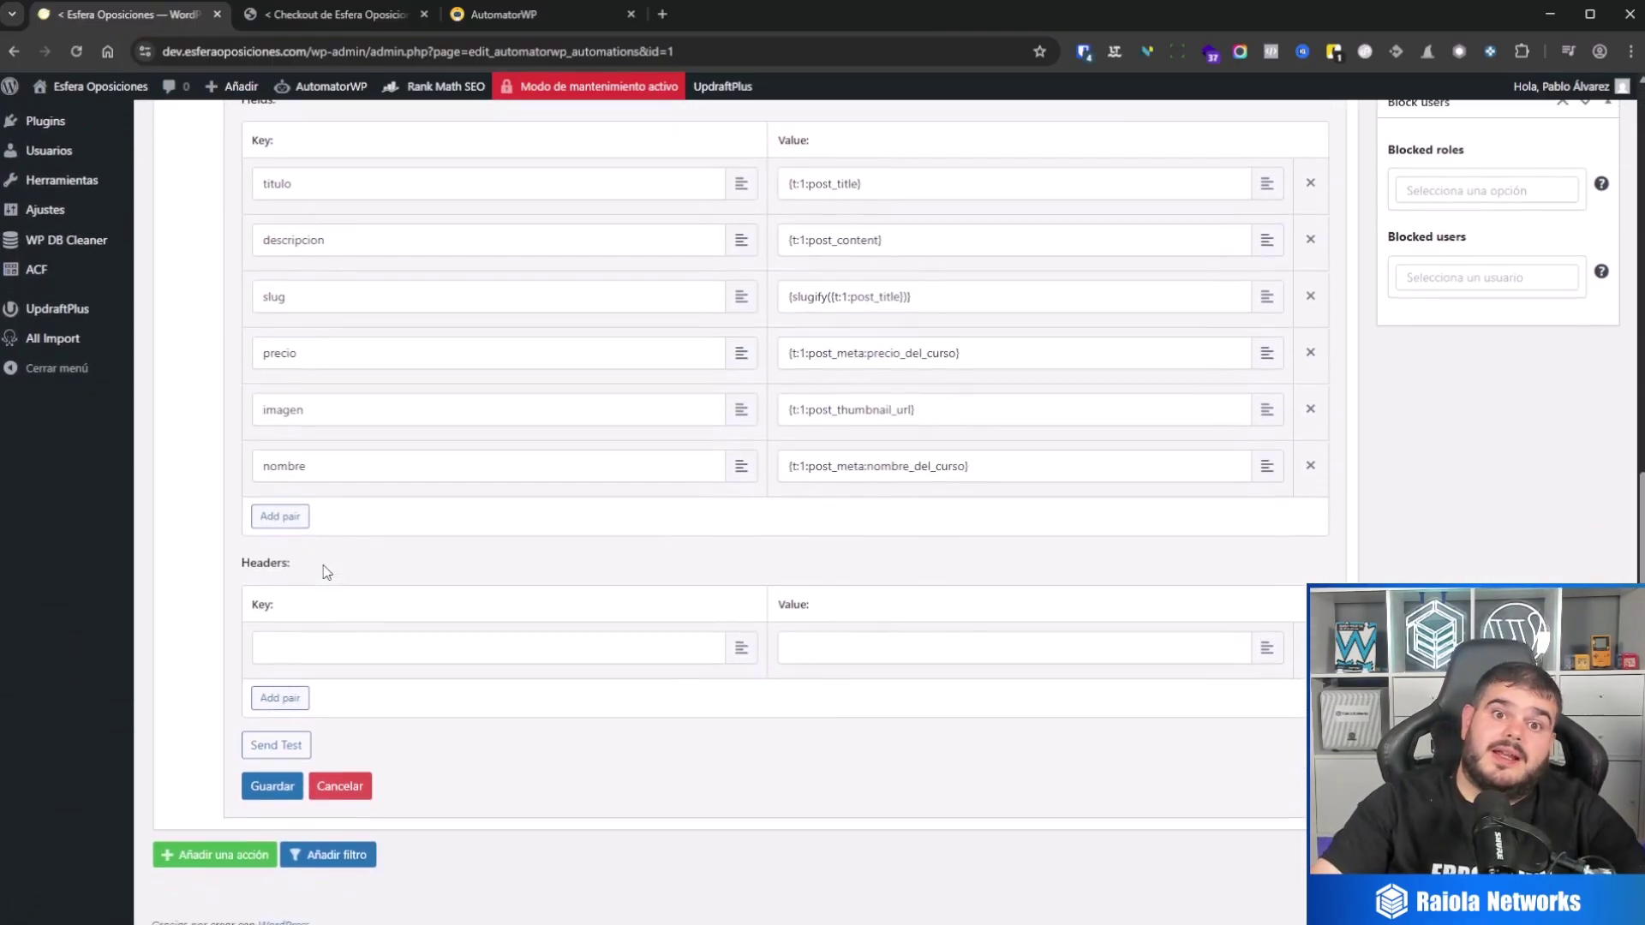
click(276, 731)
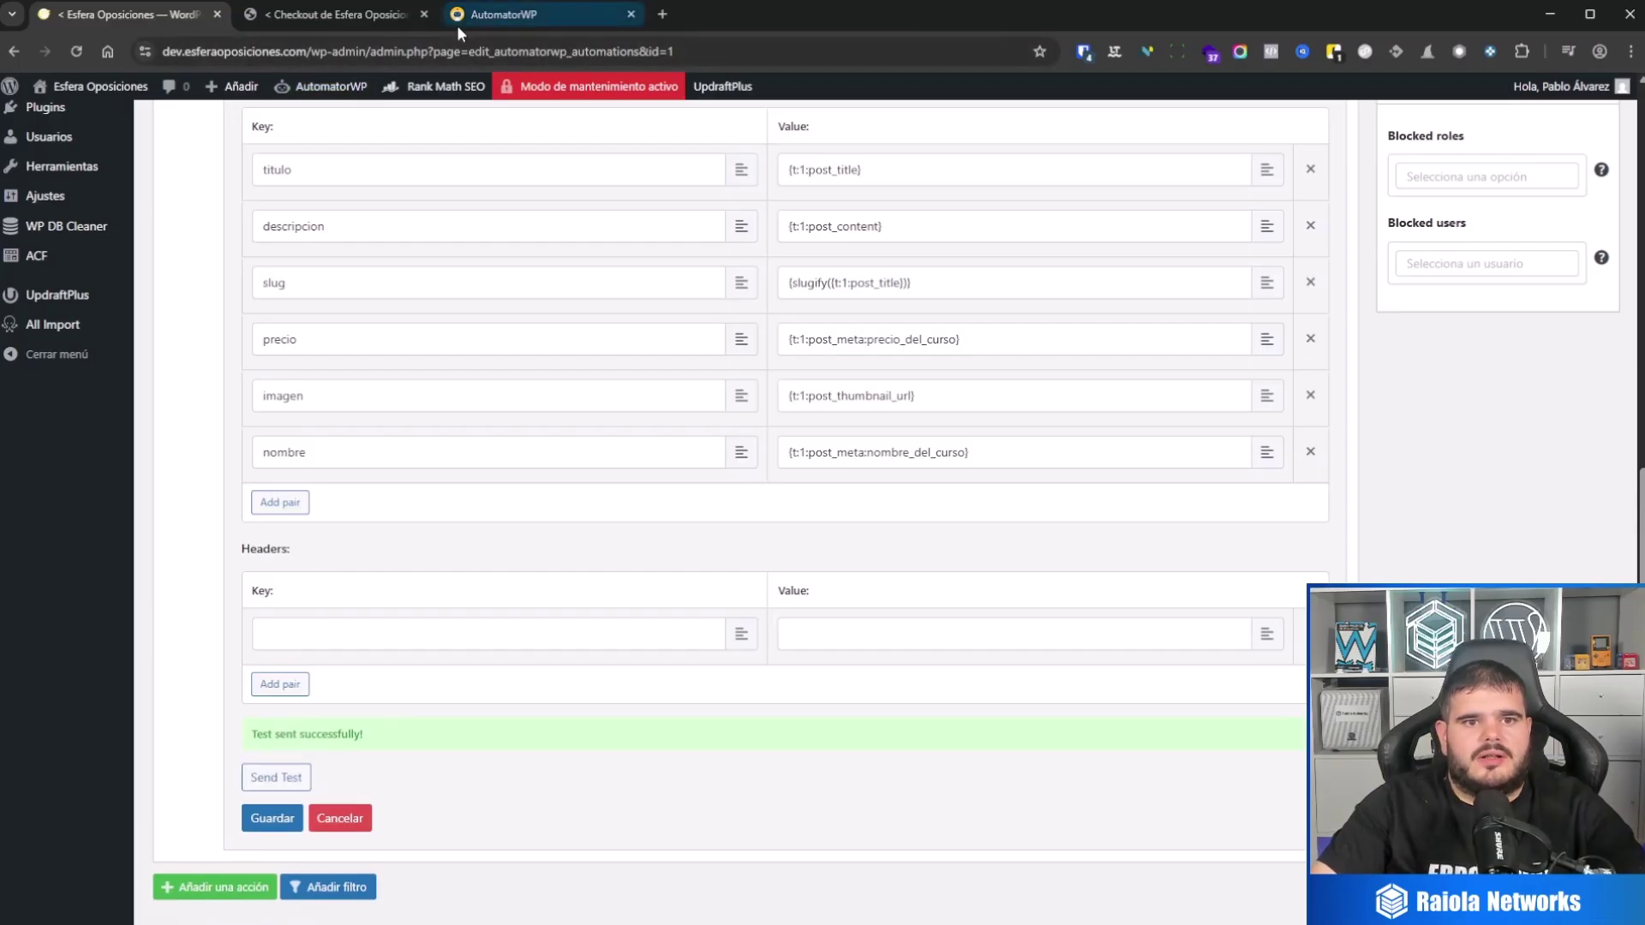
Step: Get the received samples in the checkout site's webhook trigger and fill its fields from Hook A
click(305, 14)
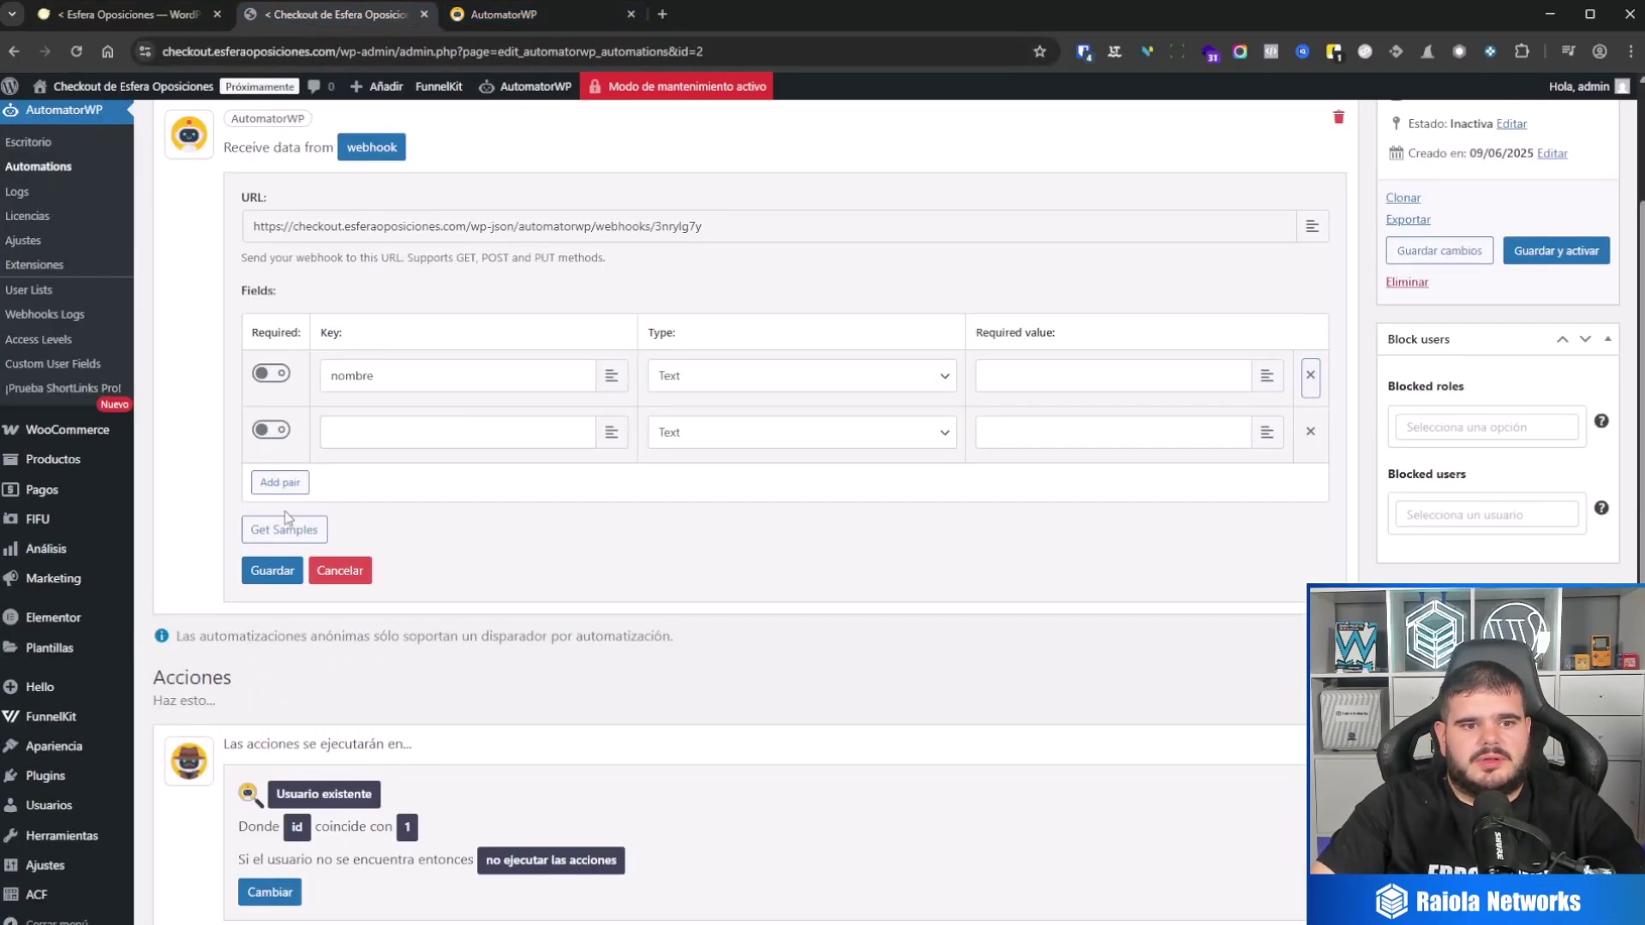
scroll(288, 539, up, 2)
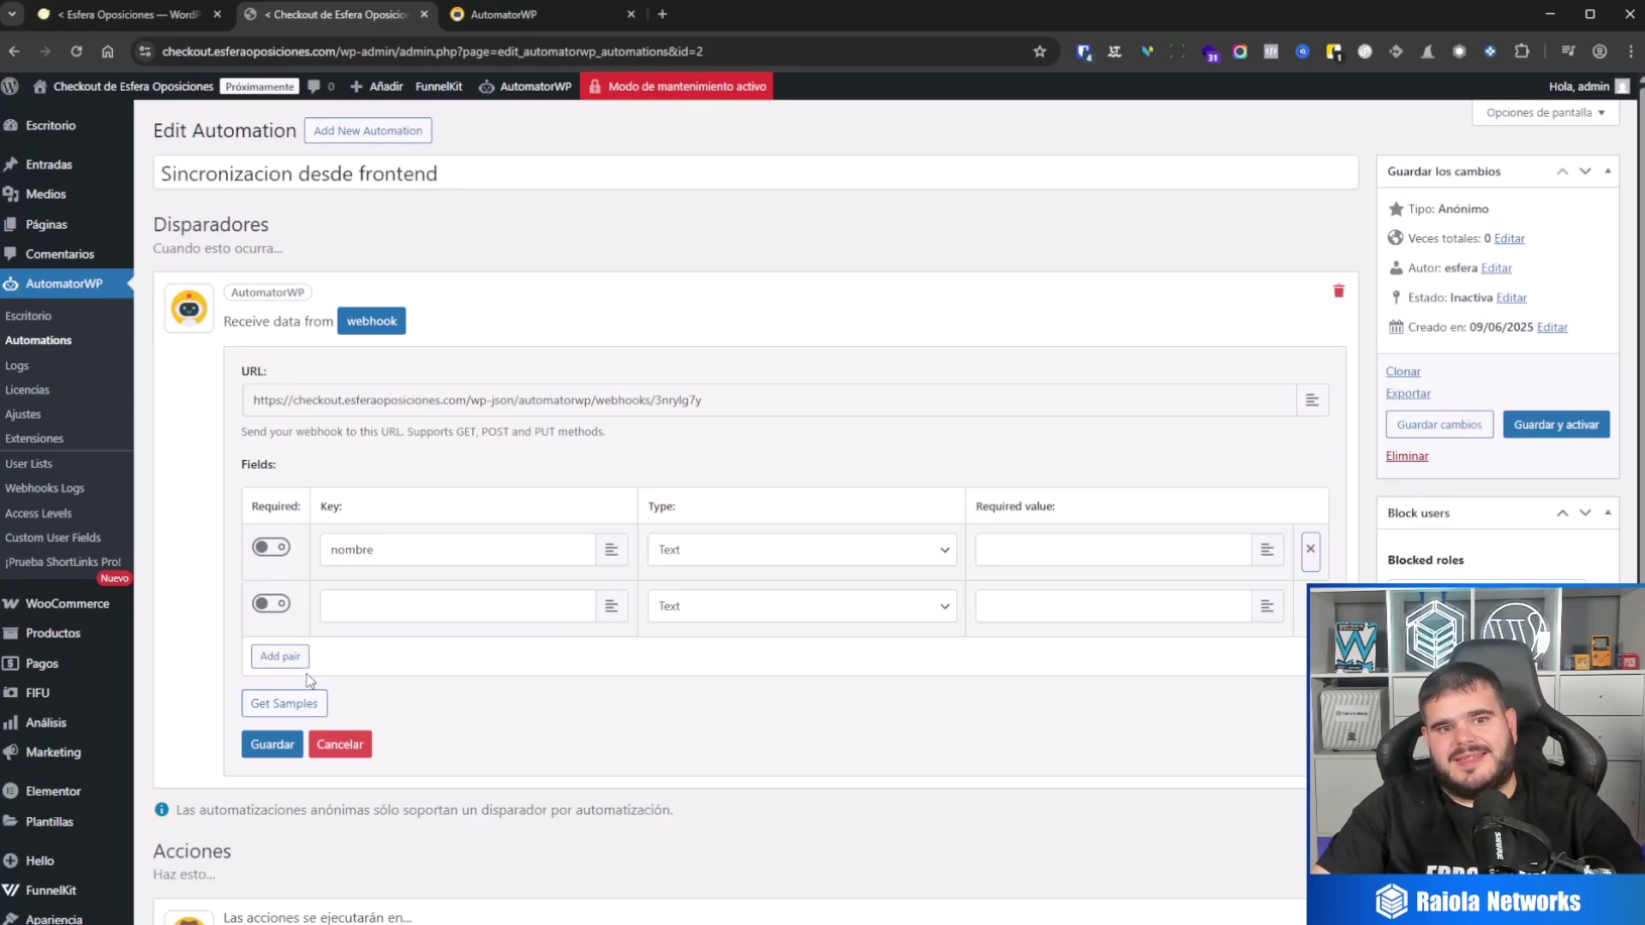
click(284, 704)
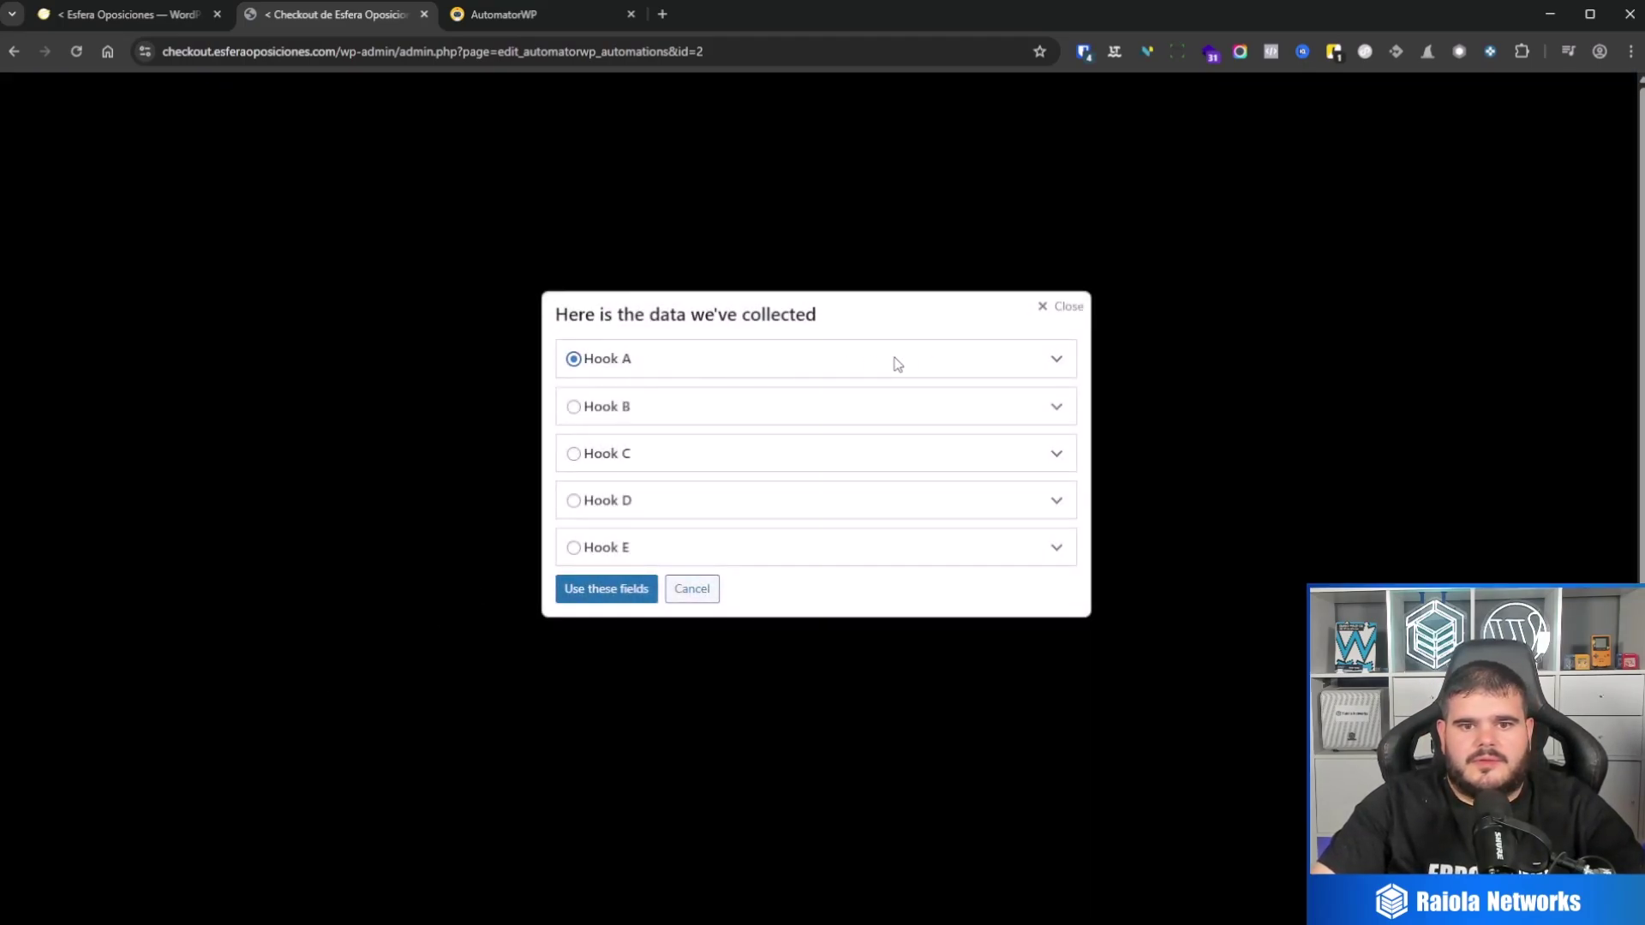
click(1059, 361)
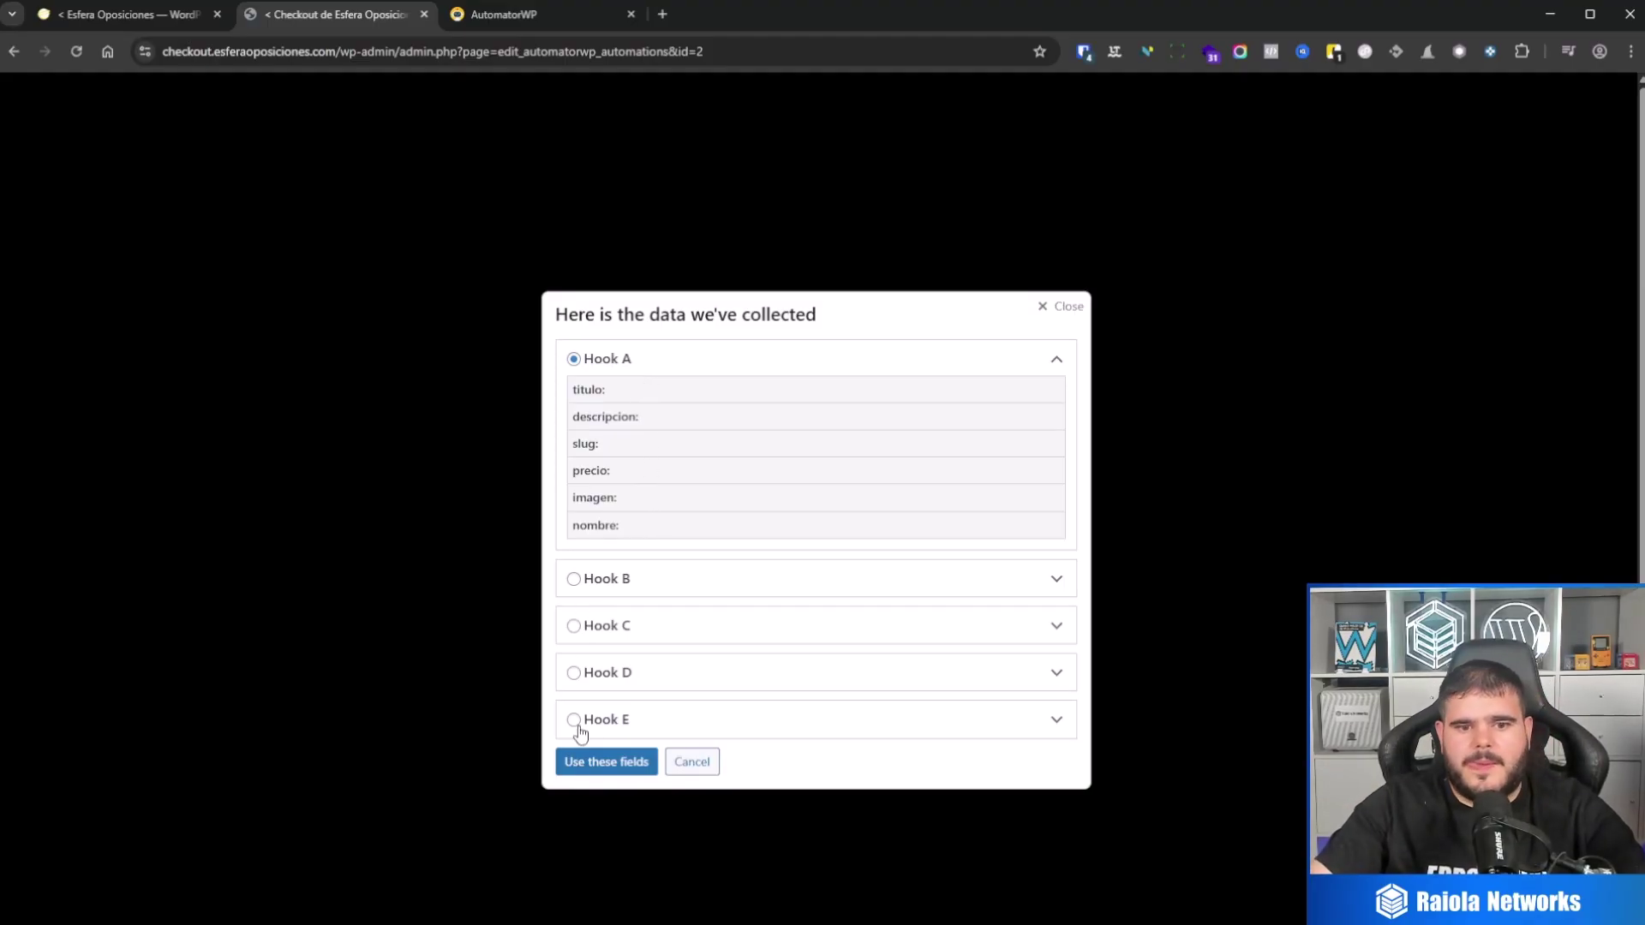
click(612, 763)
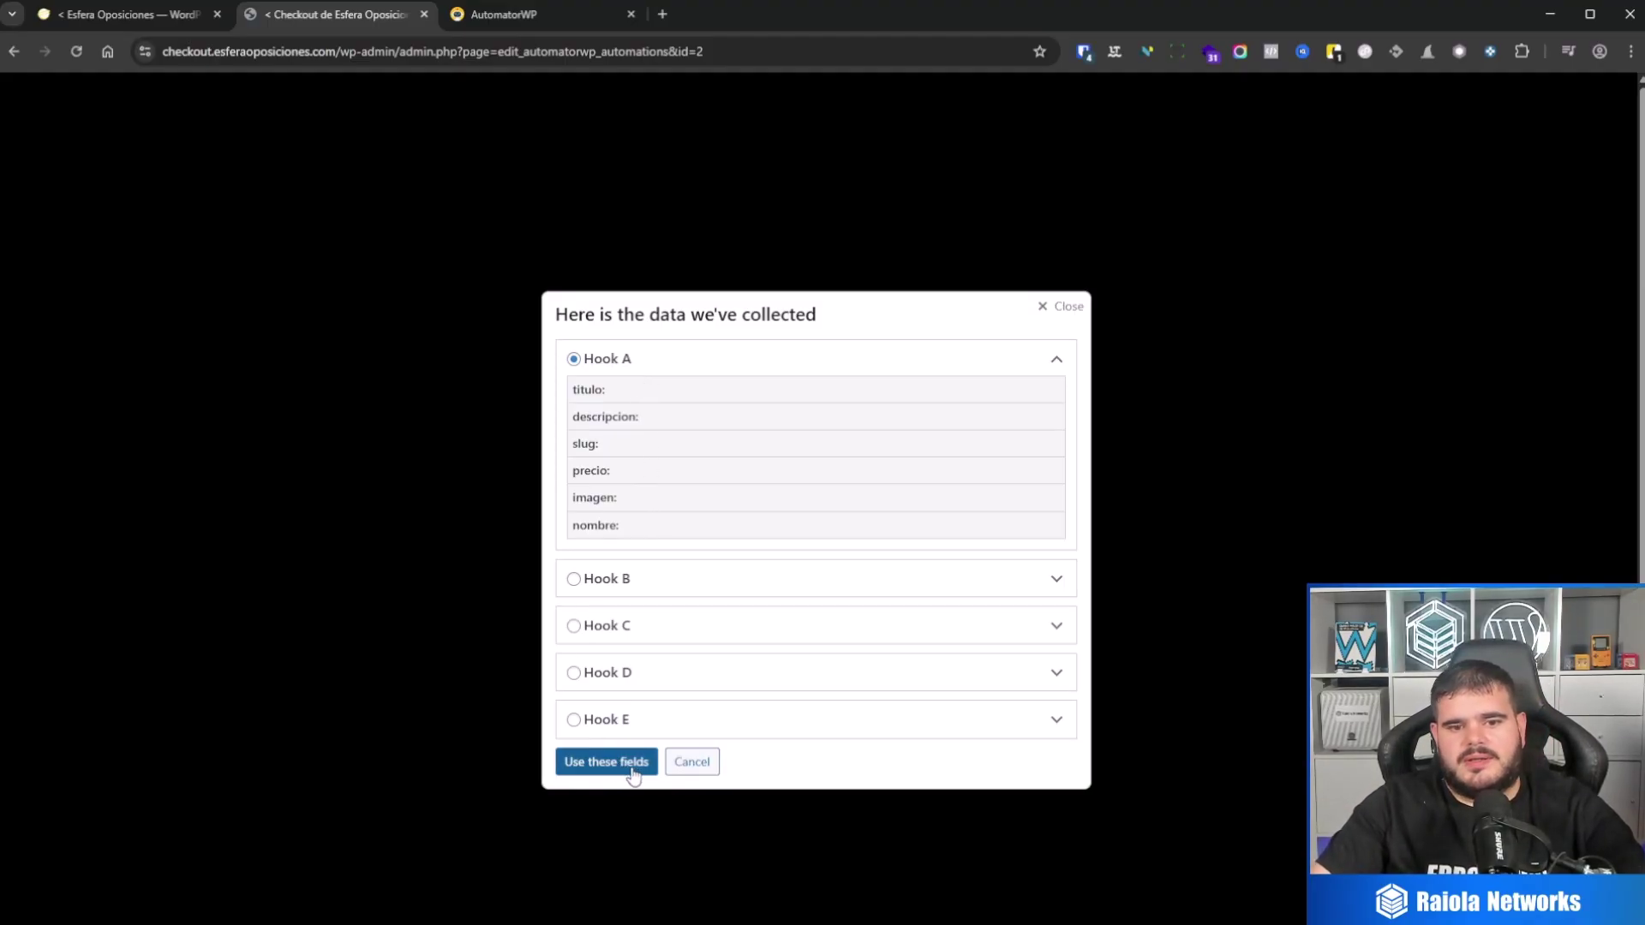
scroll(450, 604, down, 3)
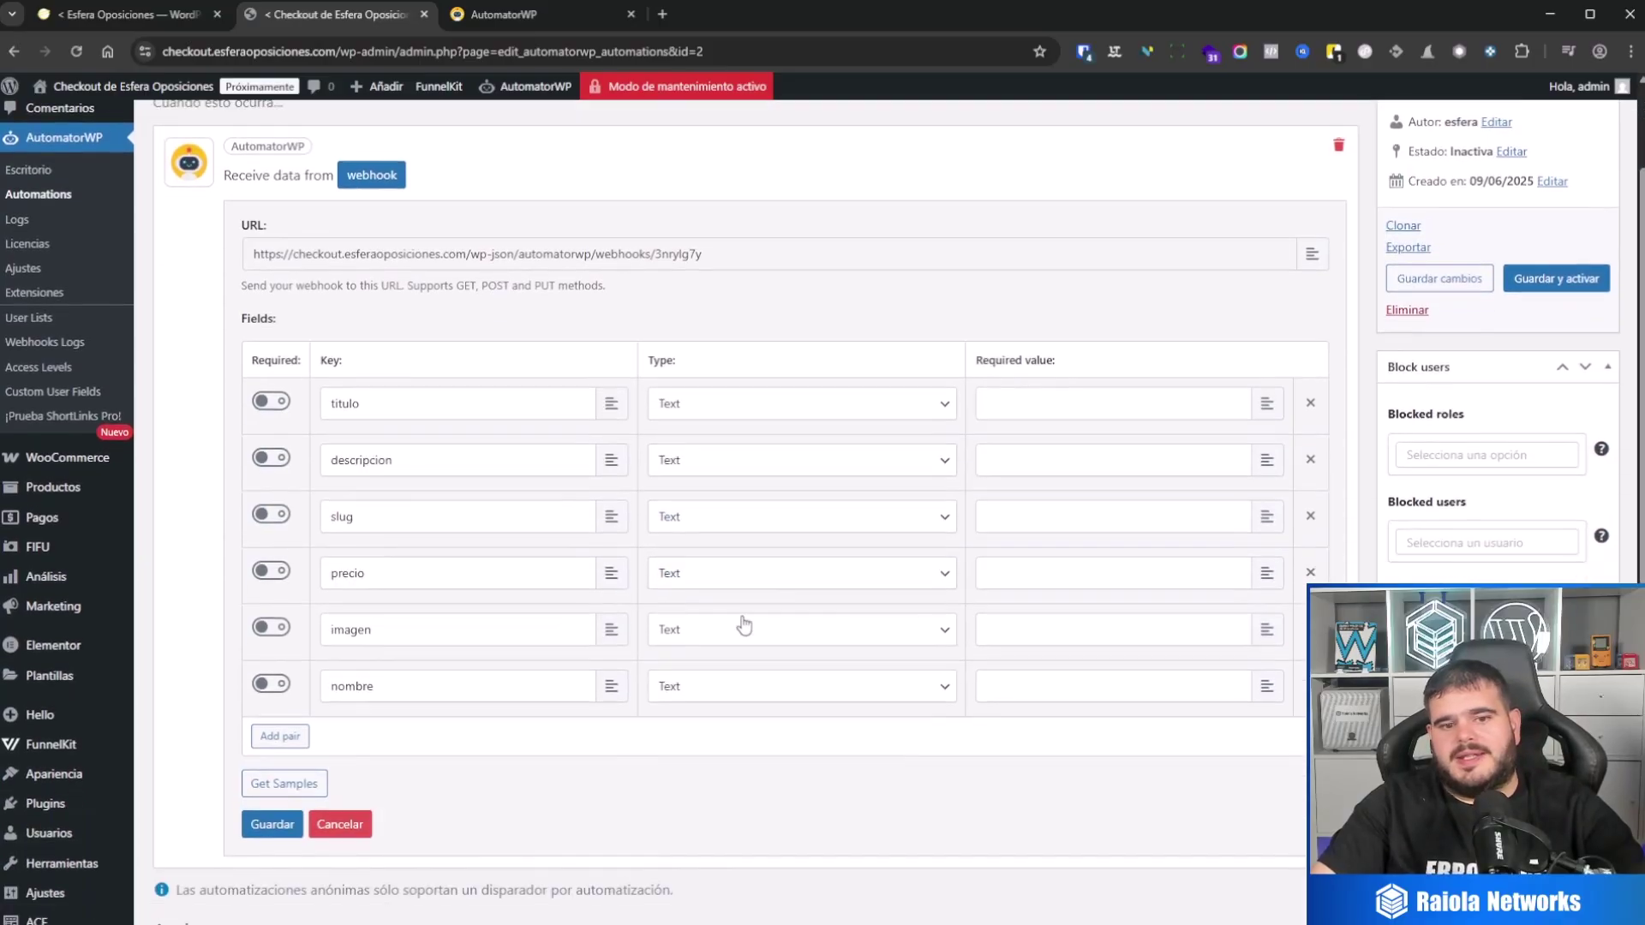
Step: Mark the titulo and slug fields of the webhook trigger as required and save the trigger
scroll(551, 456, up, 1)
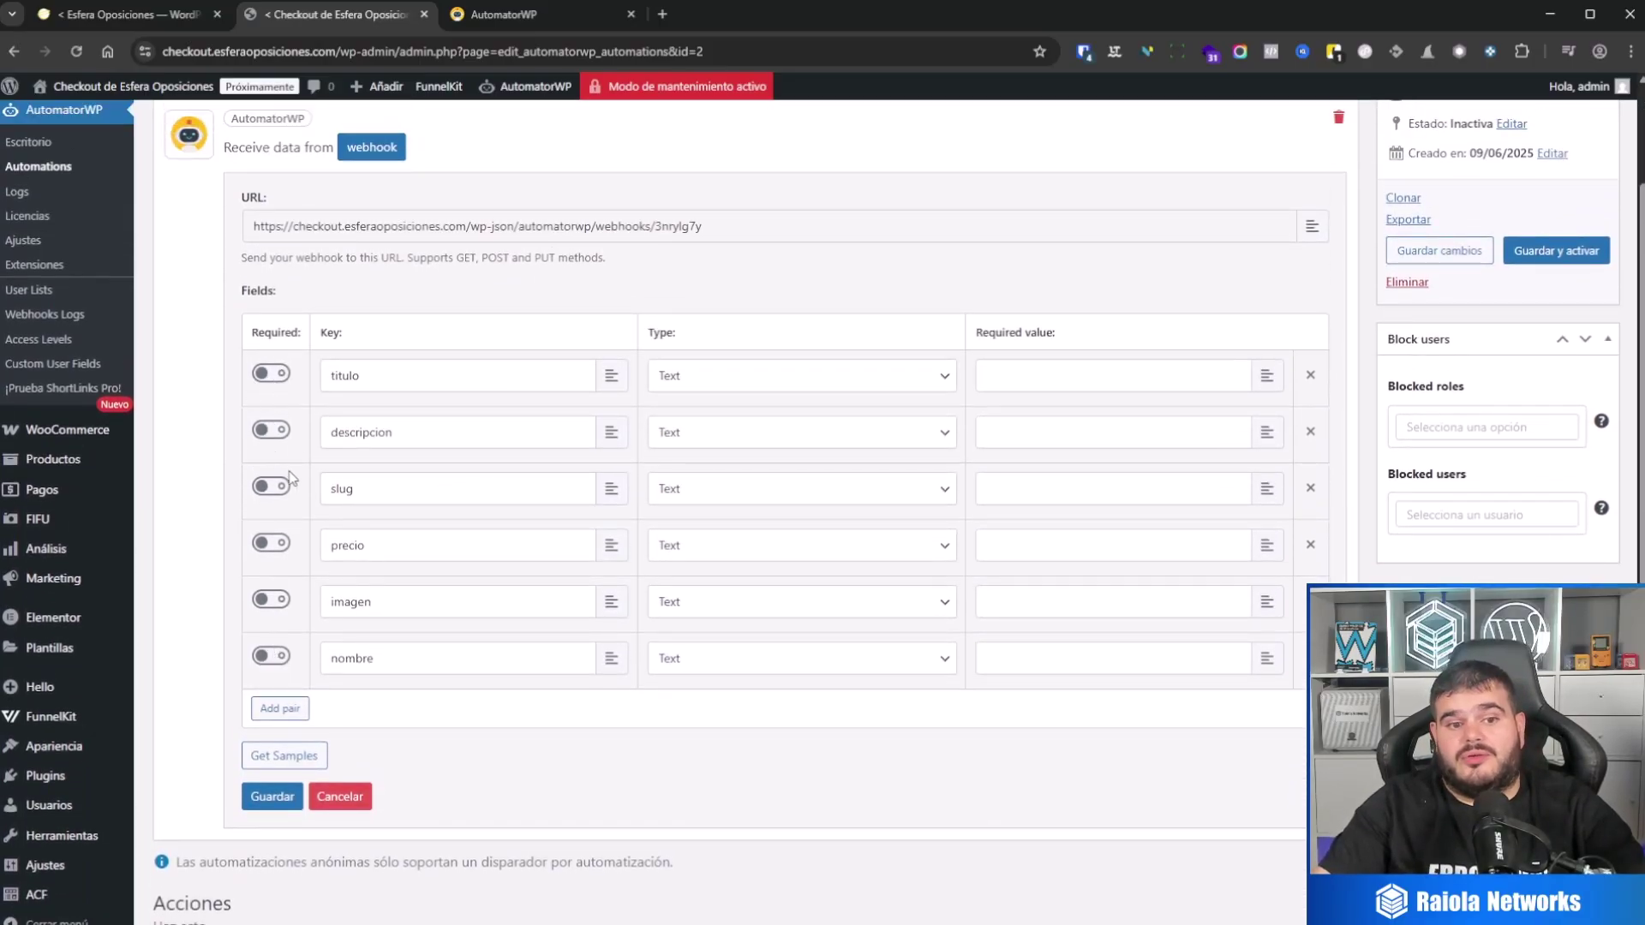
click(272, 376)
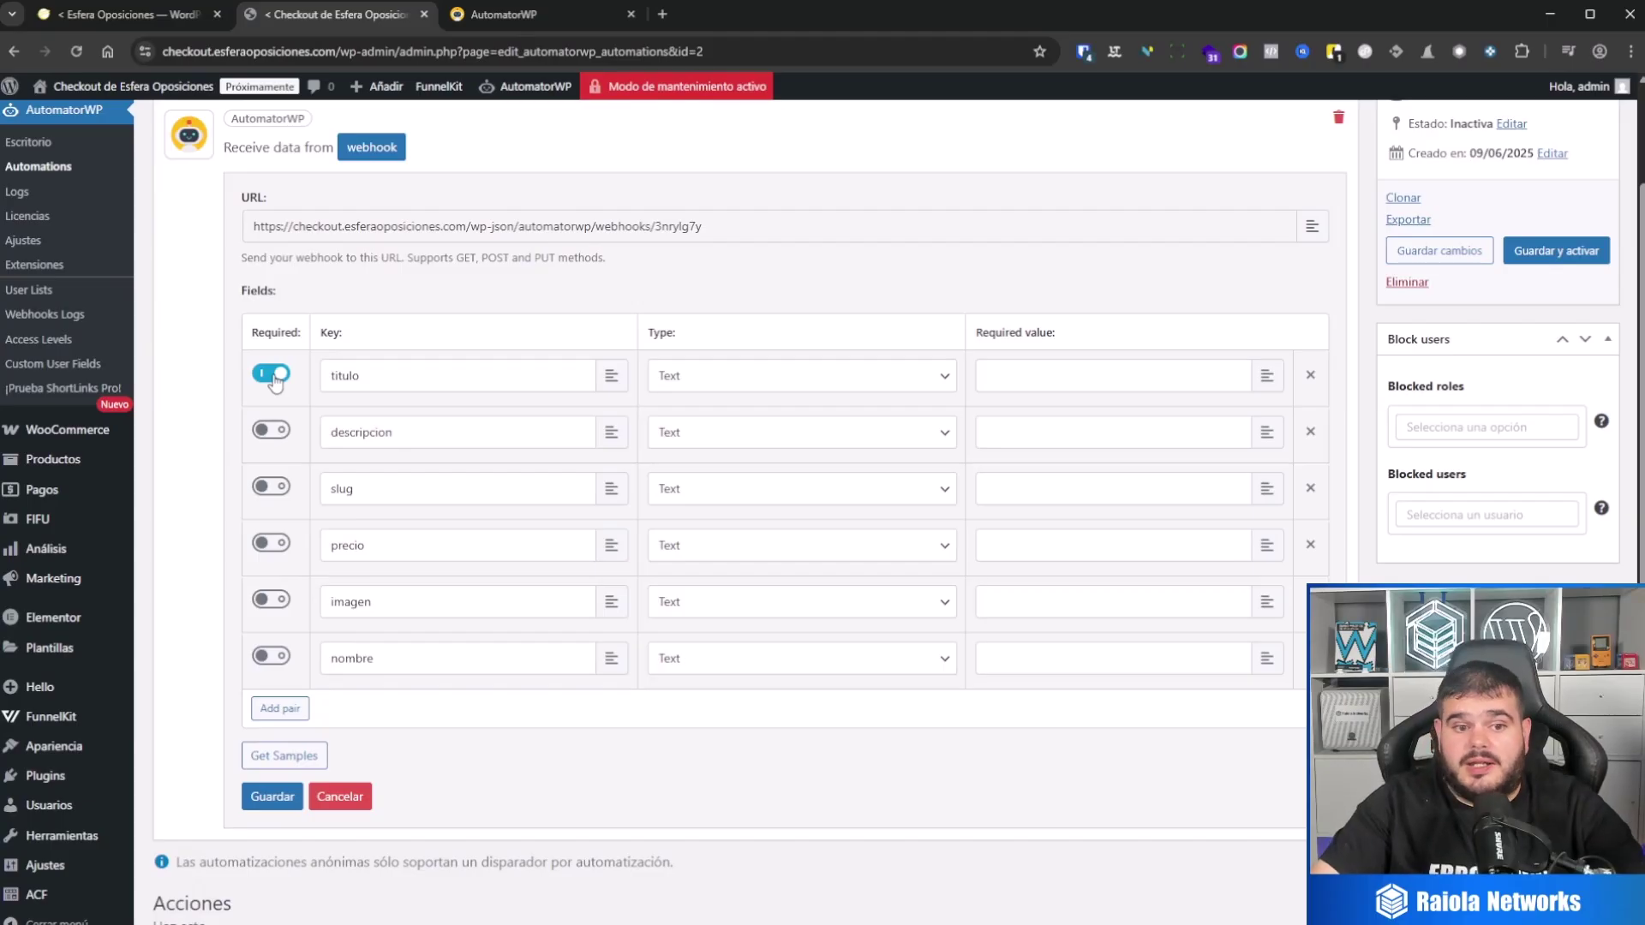
click(272, 488)
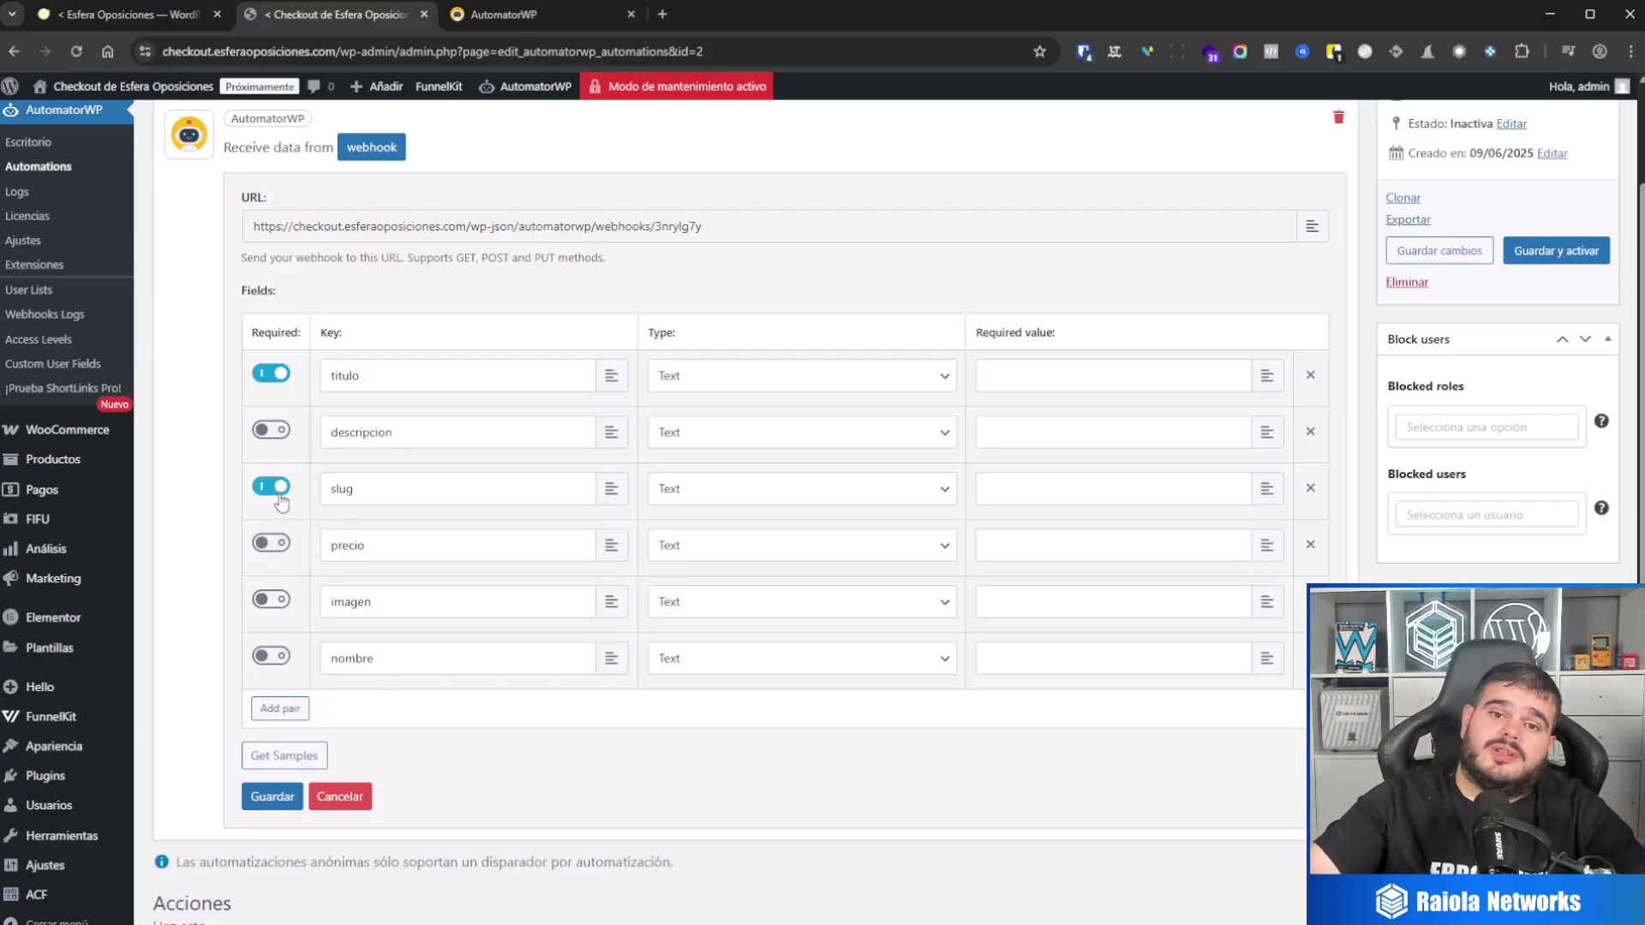
click(286, 800)
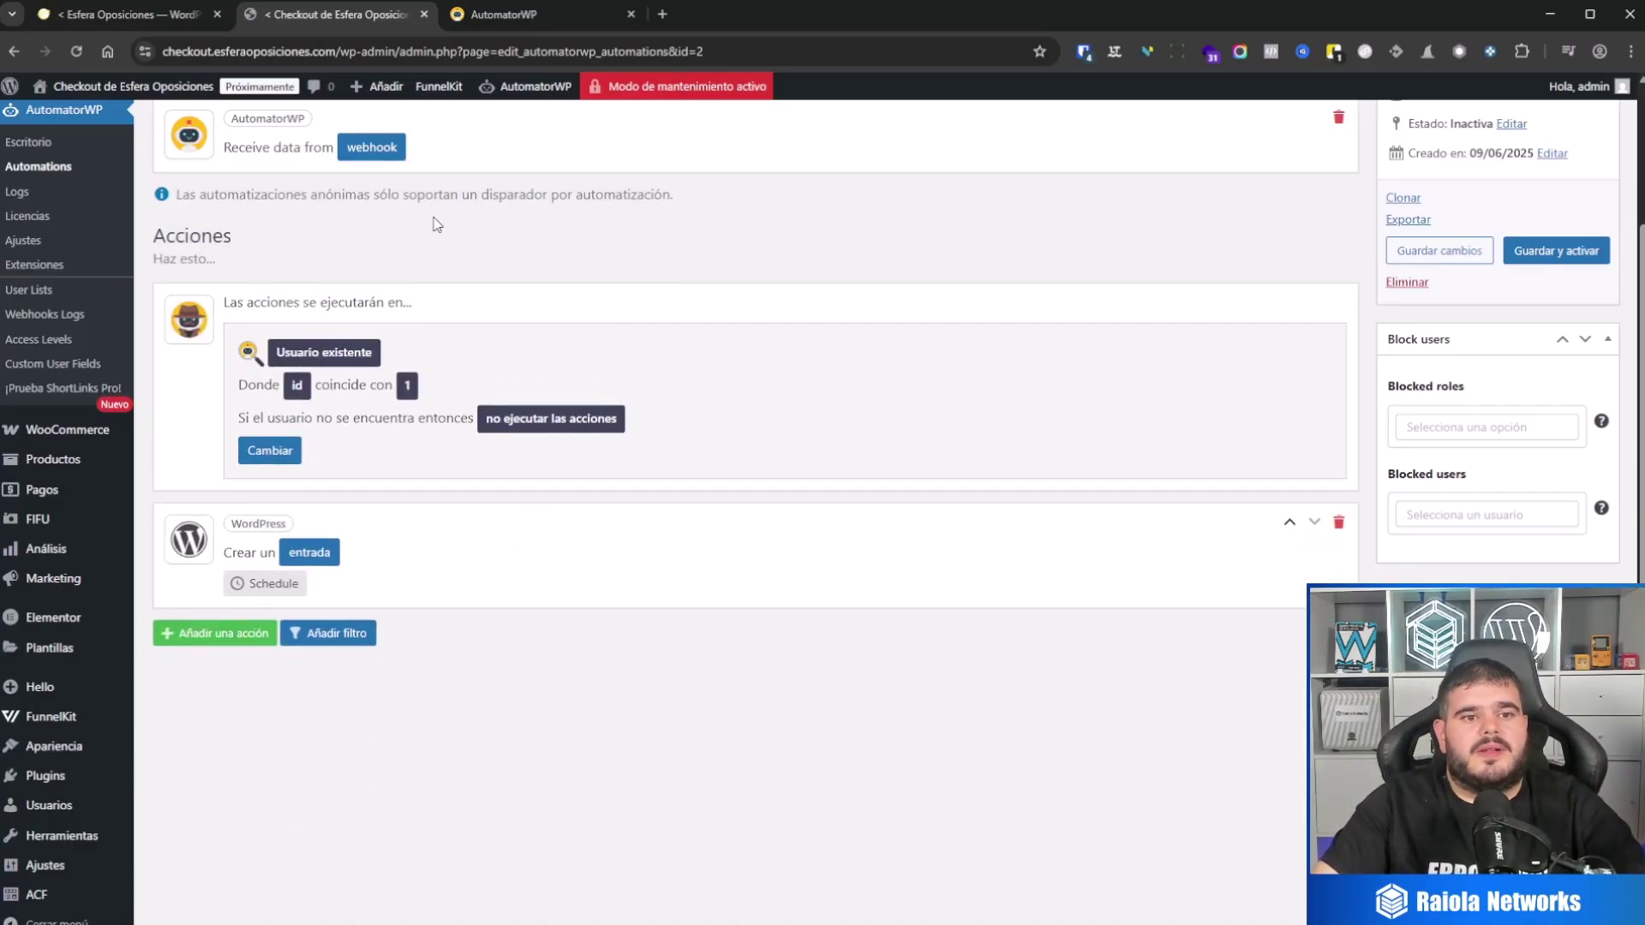
Step: Review the existing-user settings under which the automation's actions run, and save them with ID 1
scroll(433, 221, up, 2)
scroll(343, 377, down, 2)
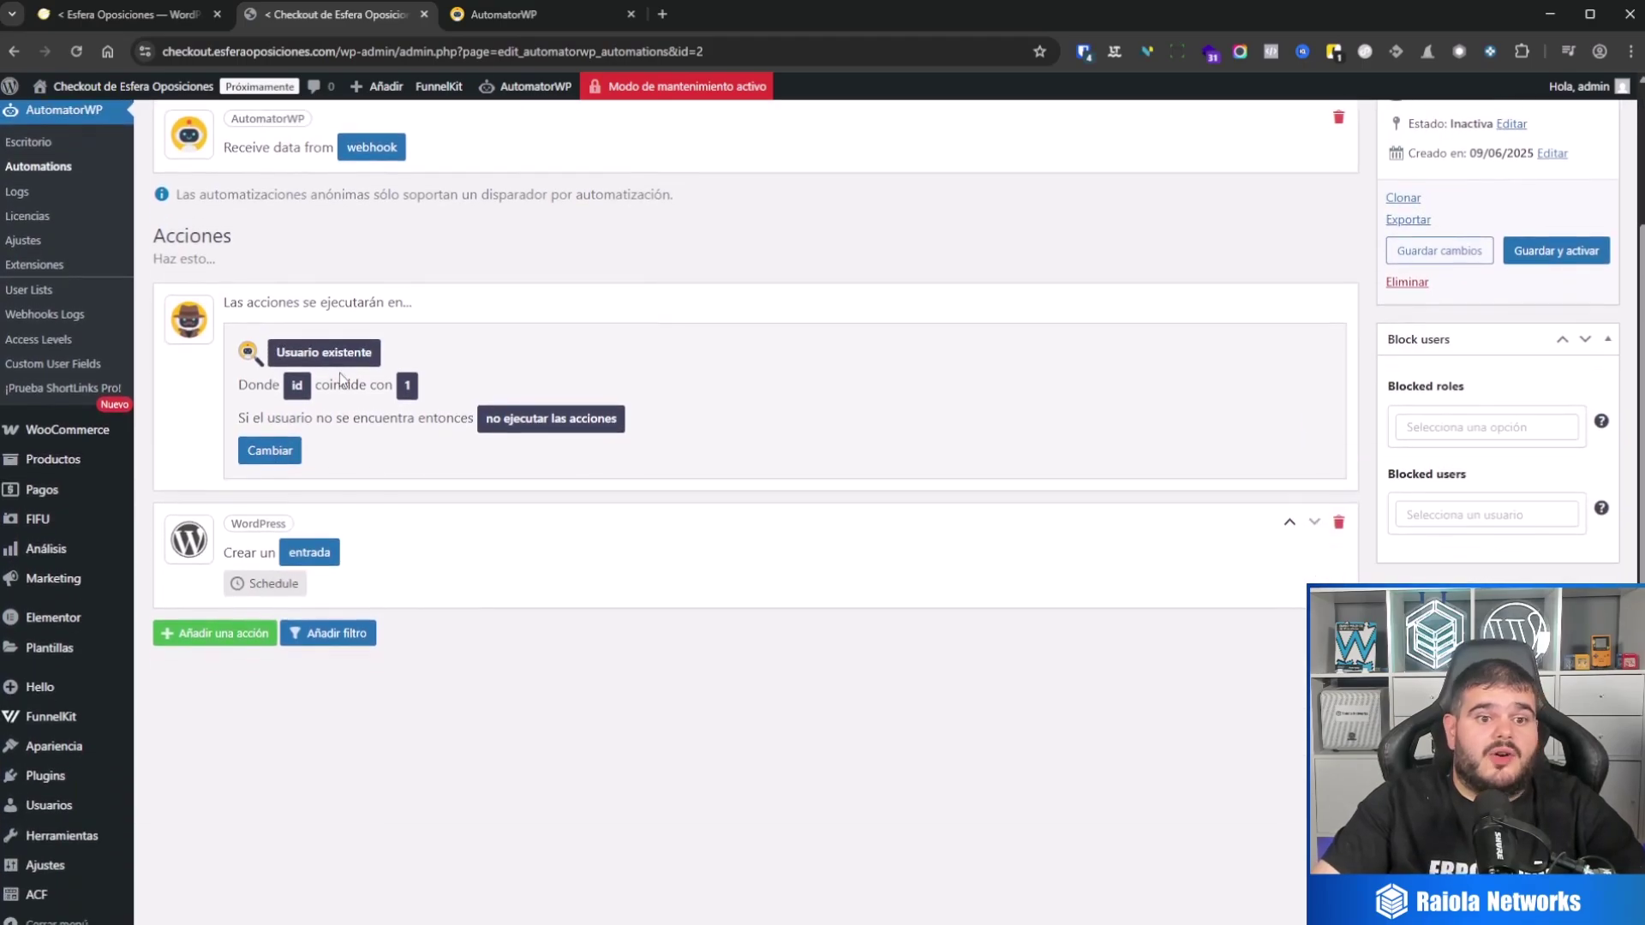
scroll(310, 369, up, 2)
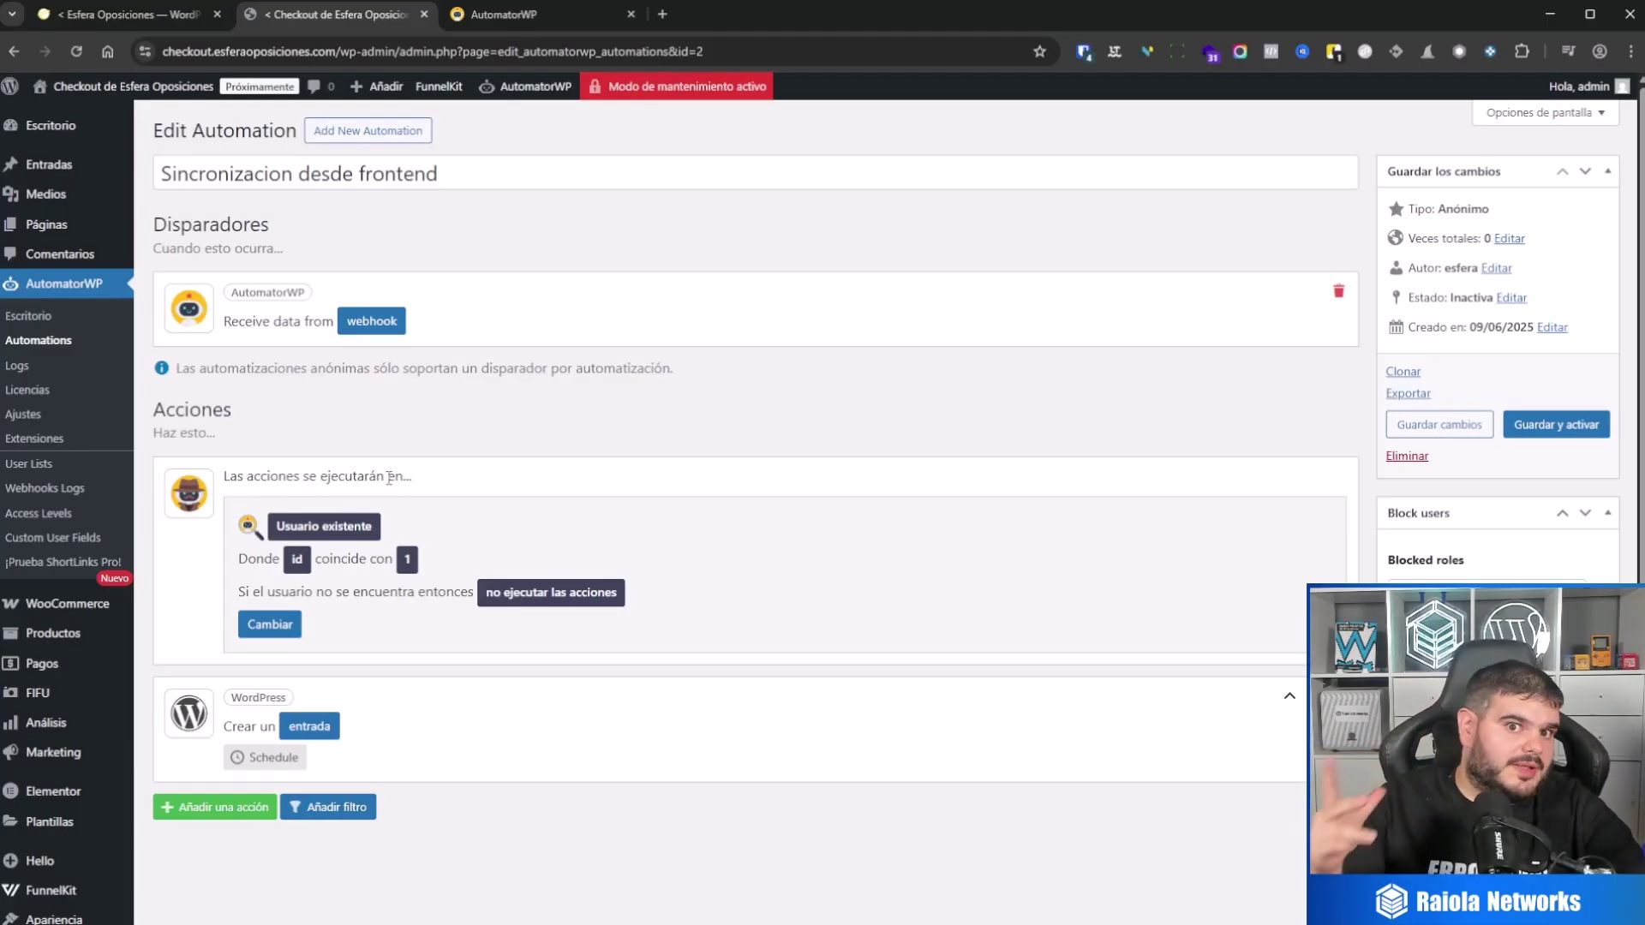
click(332, 527)
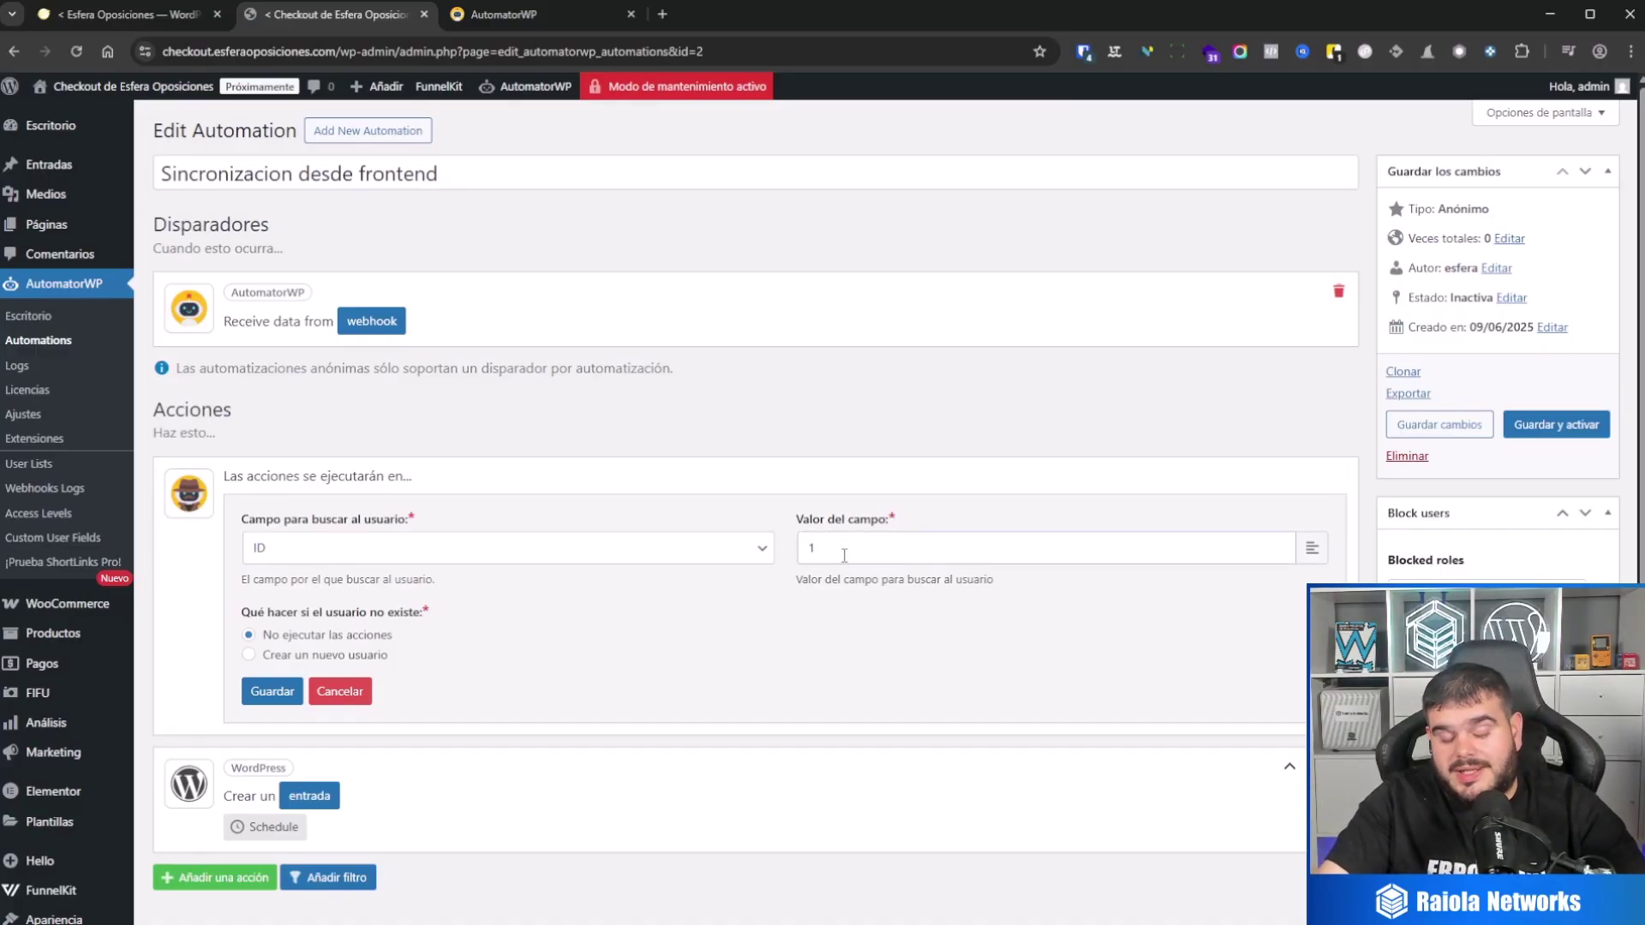
drag(844, 555, 763, 565)
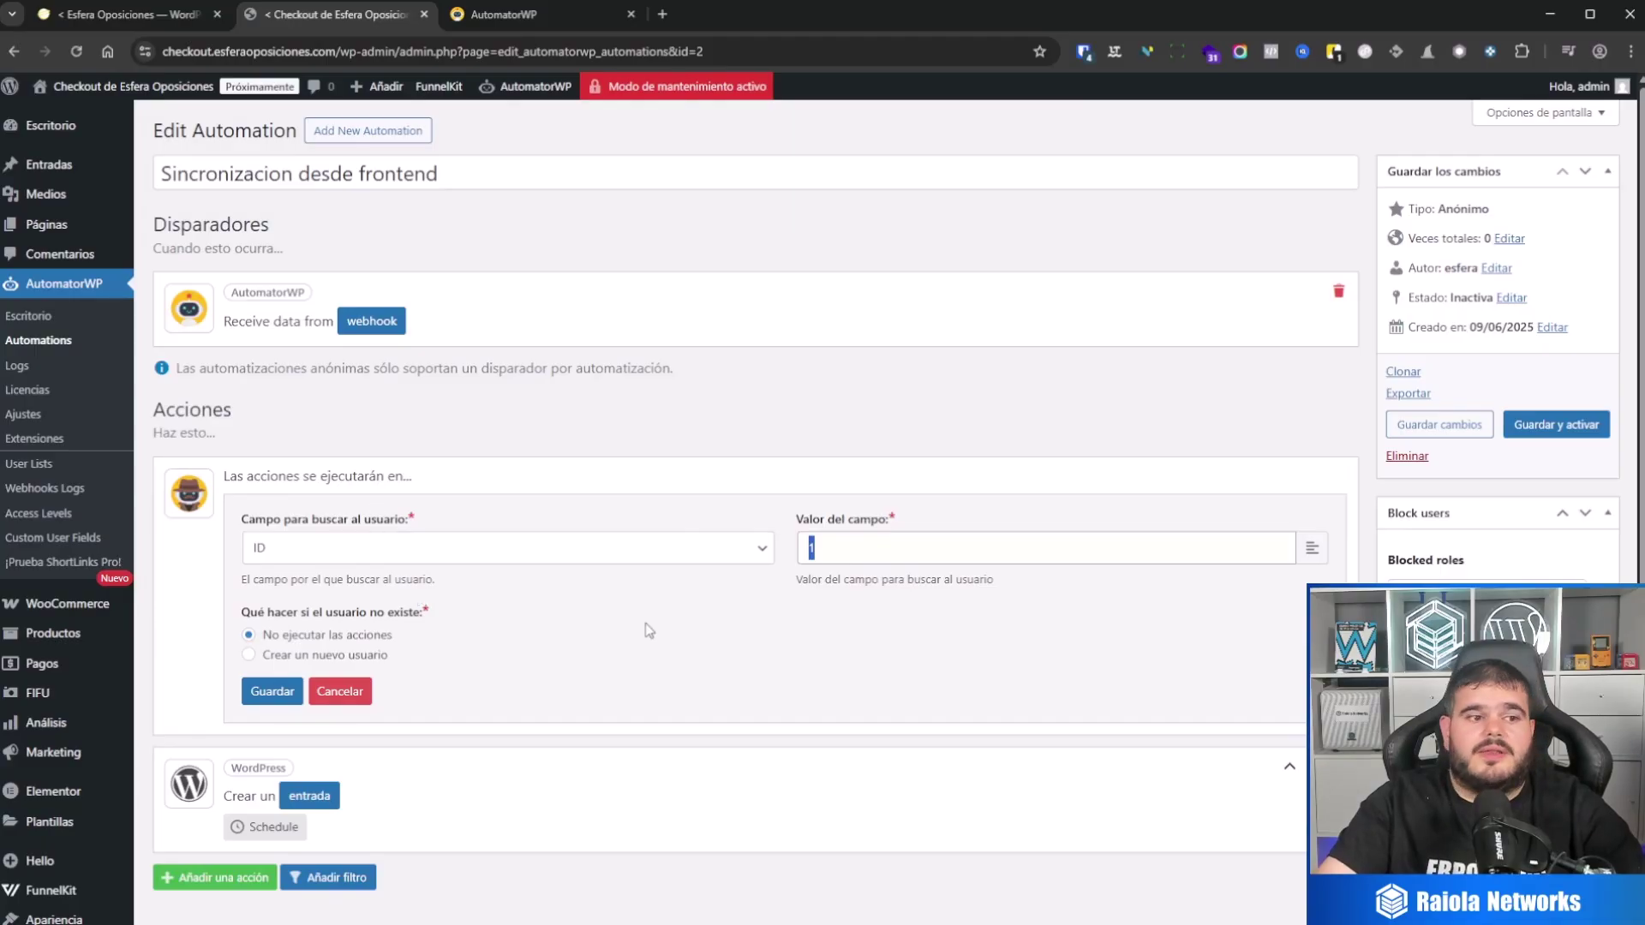
click(752, 673)
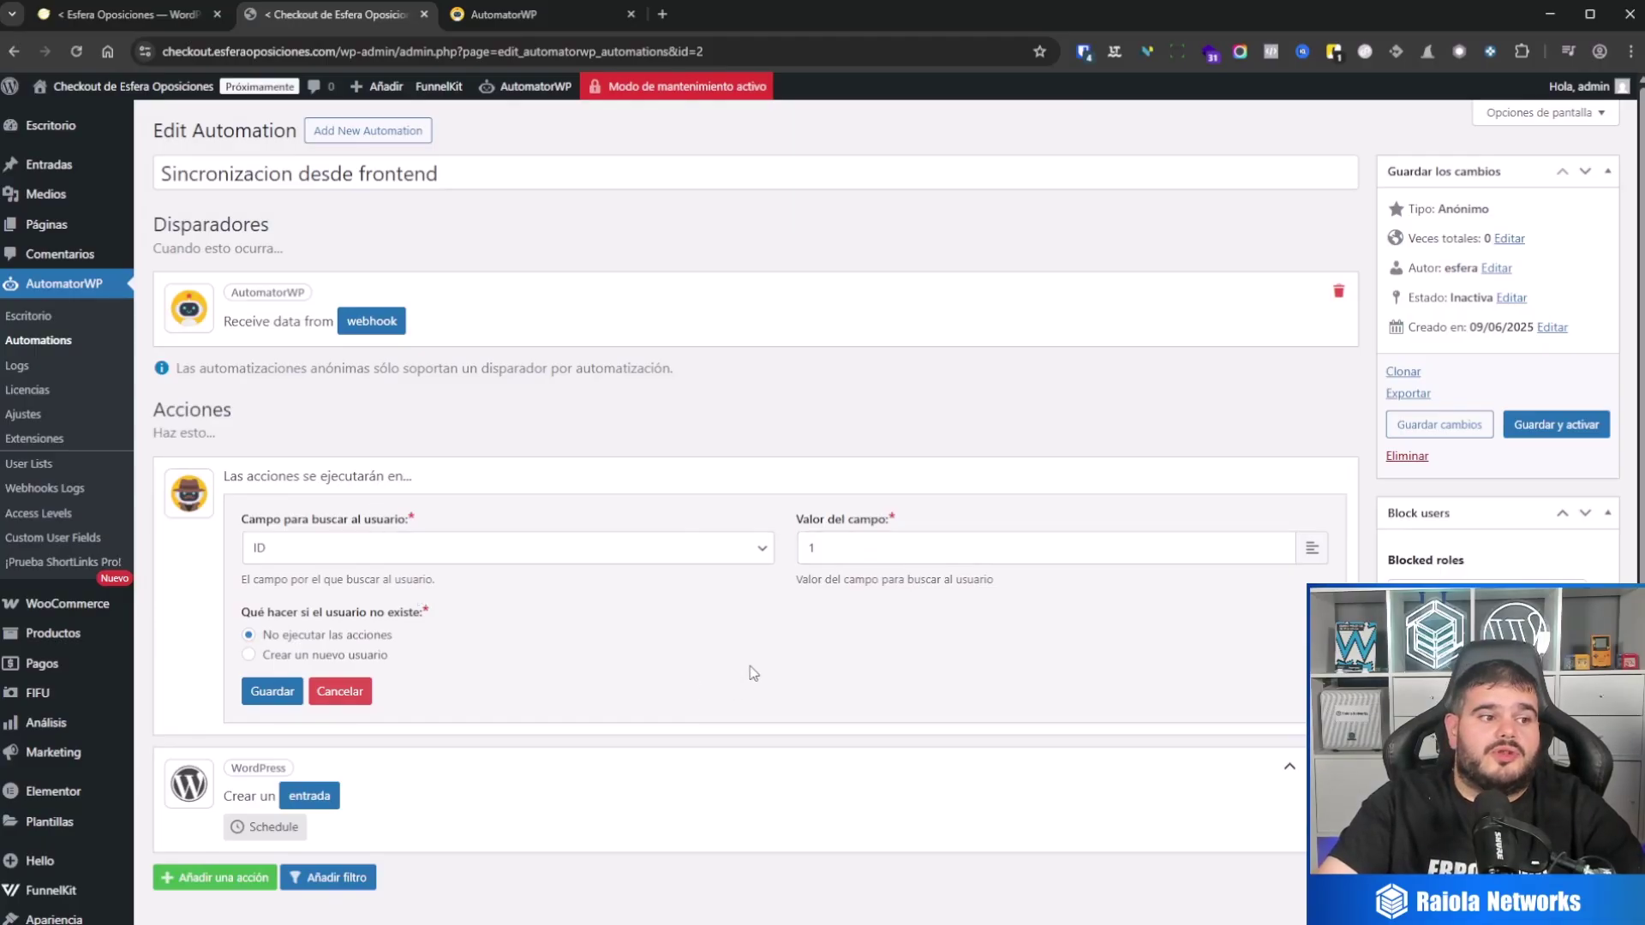
click(286, 696)
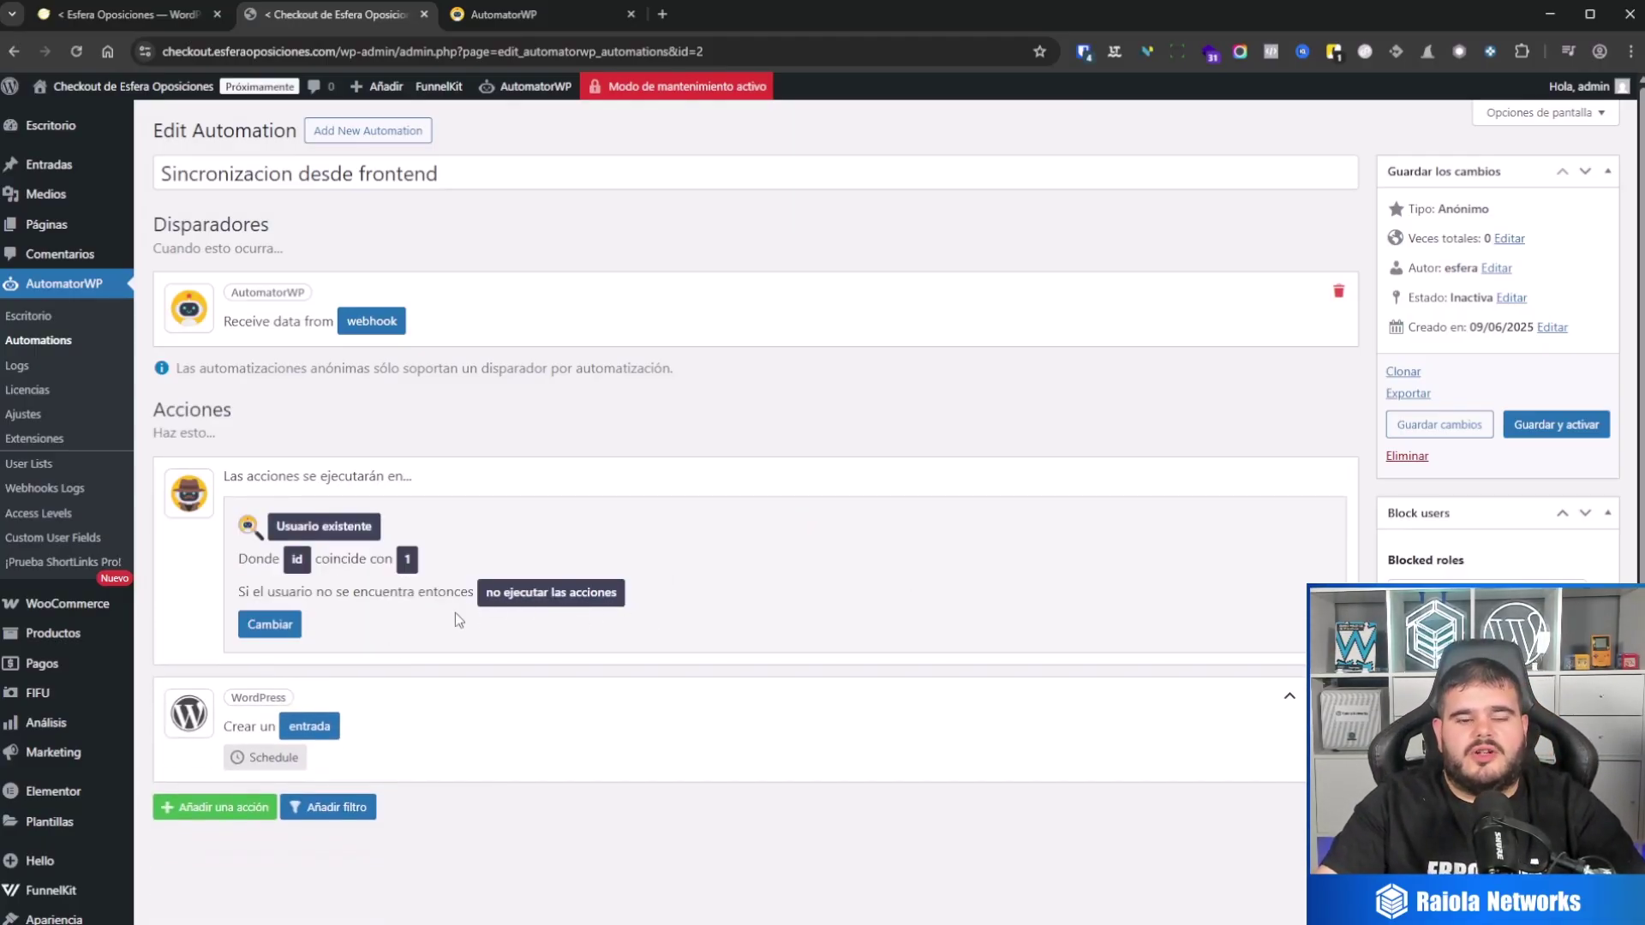
Step: Replace the title of the "Crear un entrada" action with the webhook trigger's titulo tag
click(339, 726)
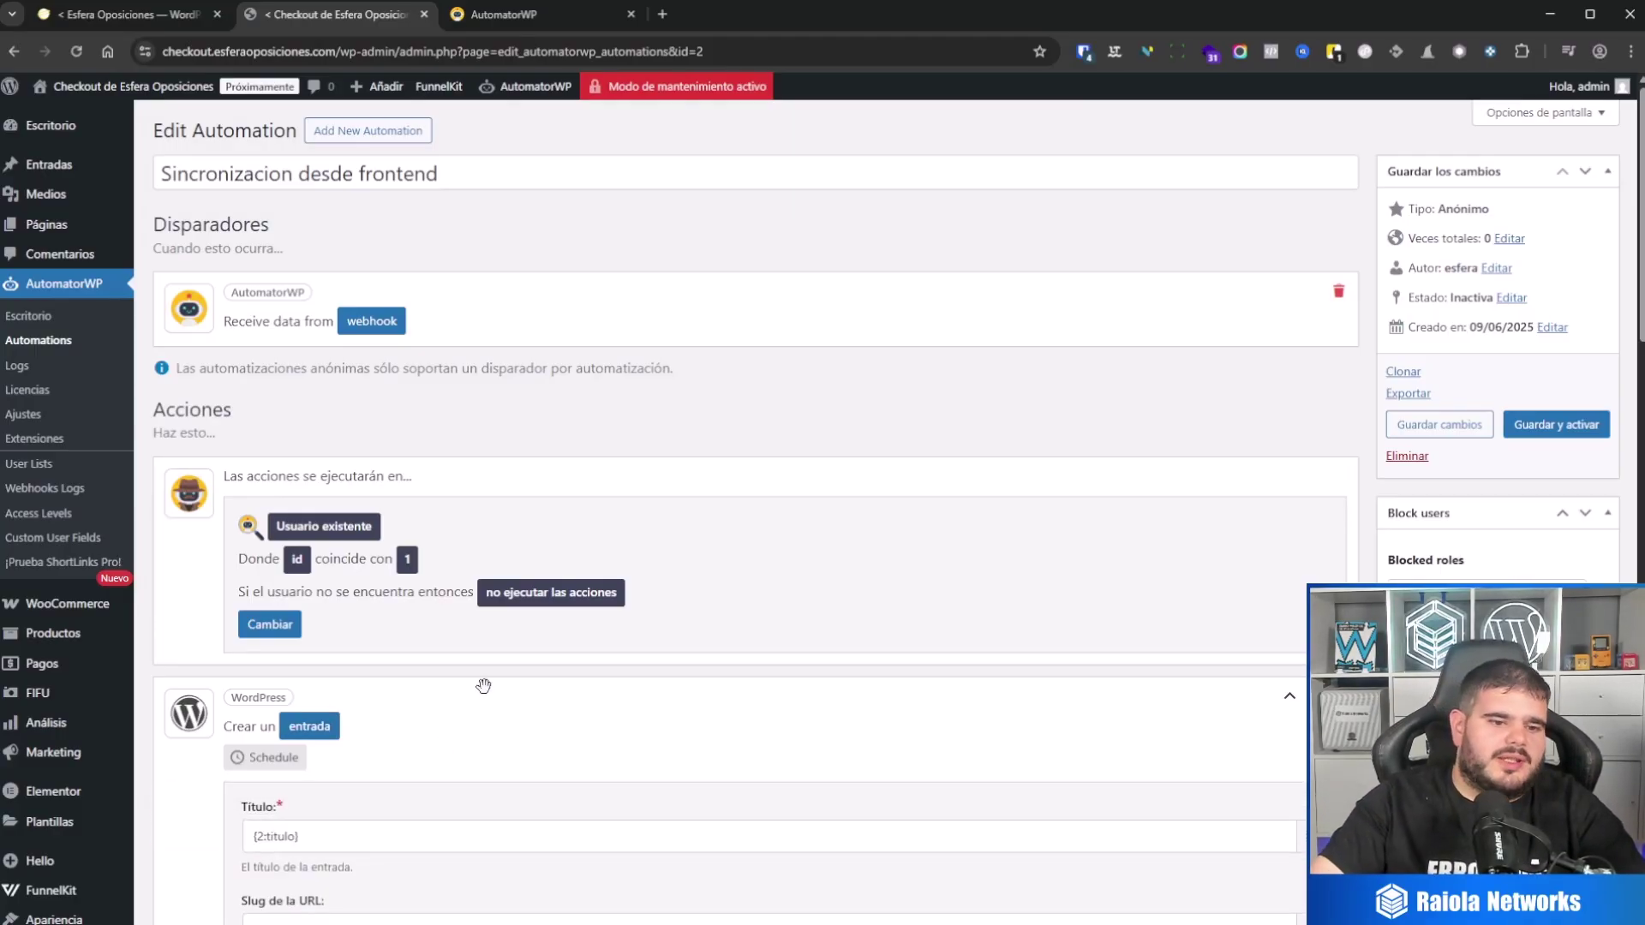
scroll(477, 600, down, 4)
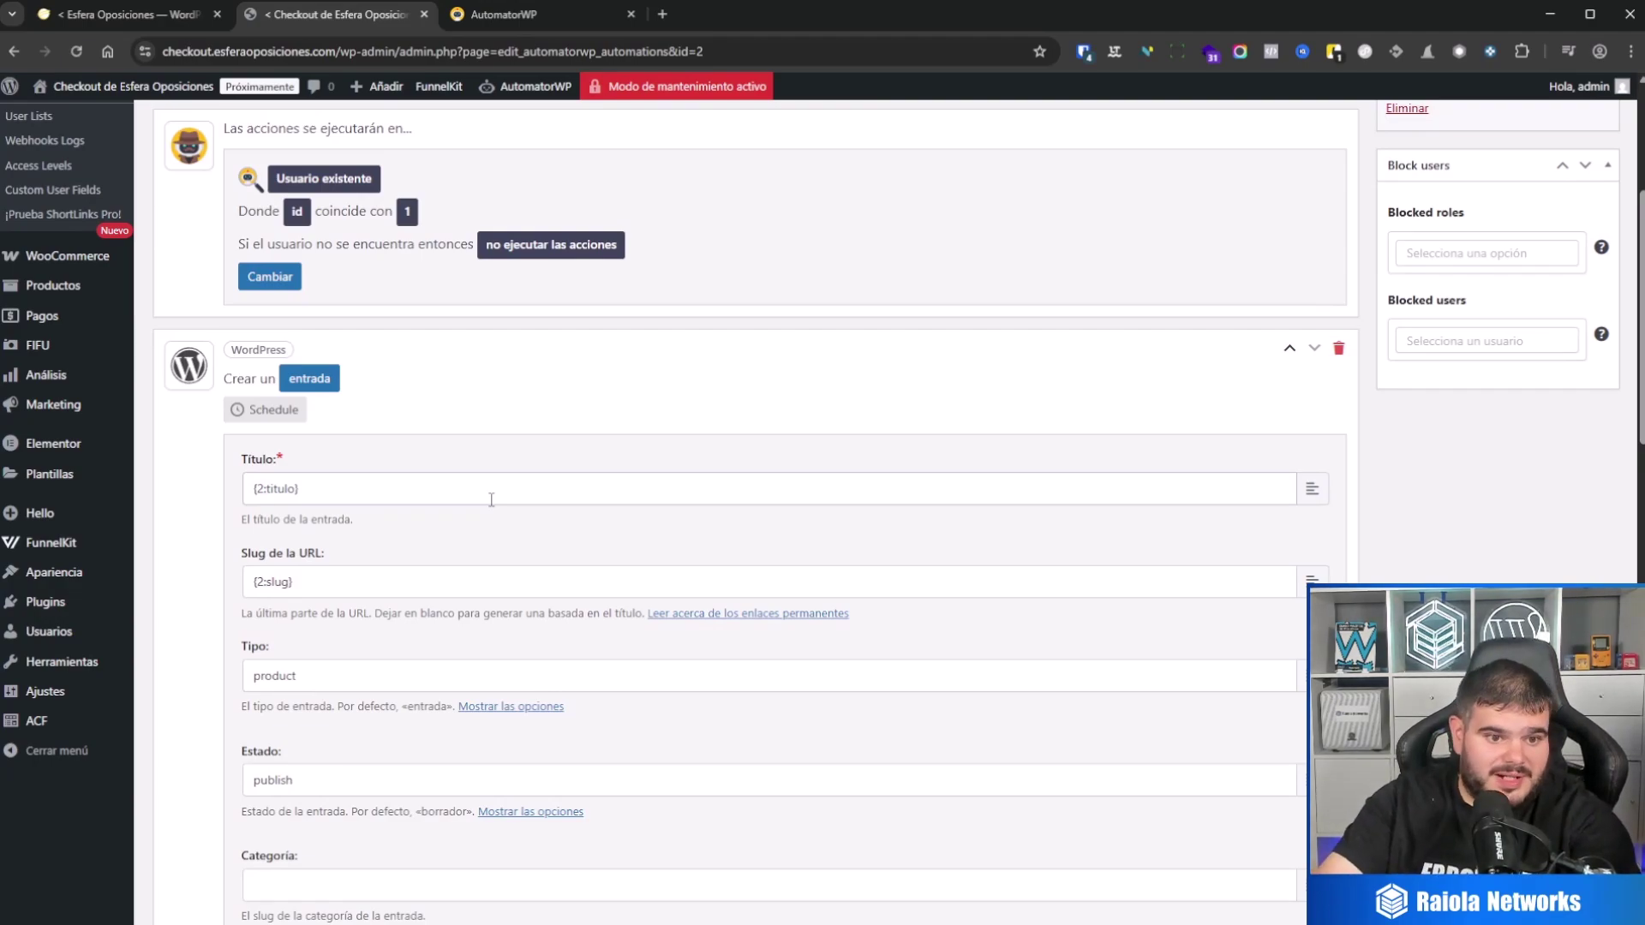
drag(491, 499, 154, 480)
key(BackSpace)
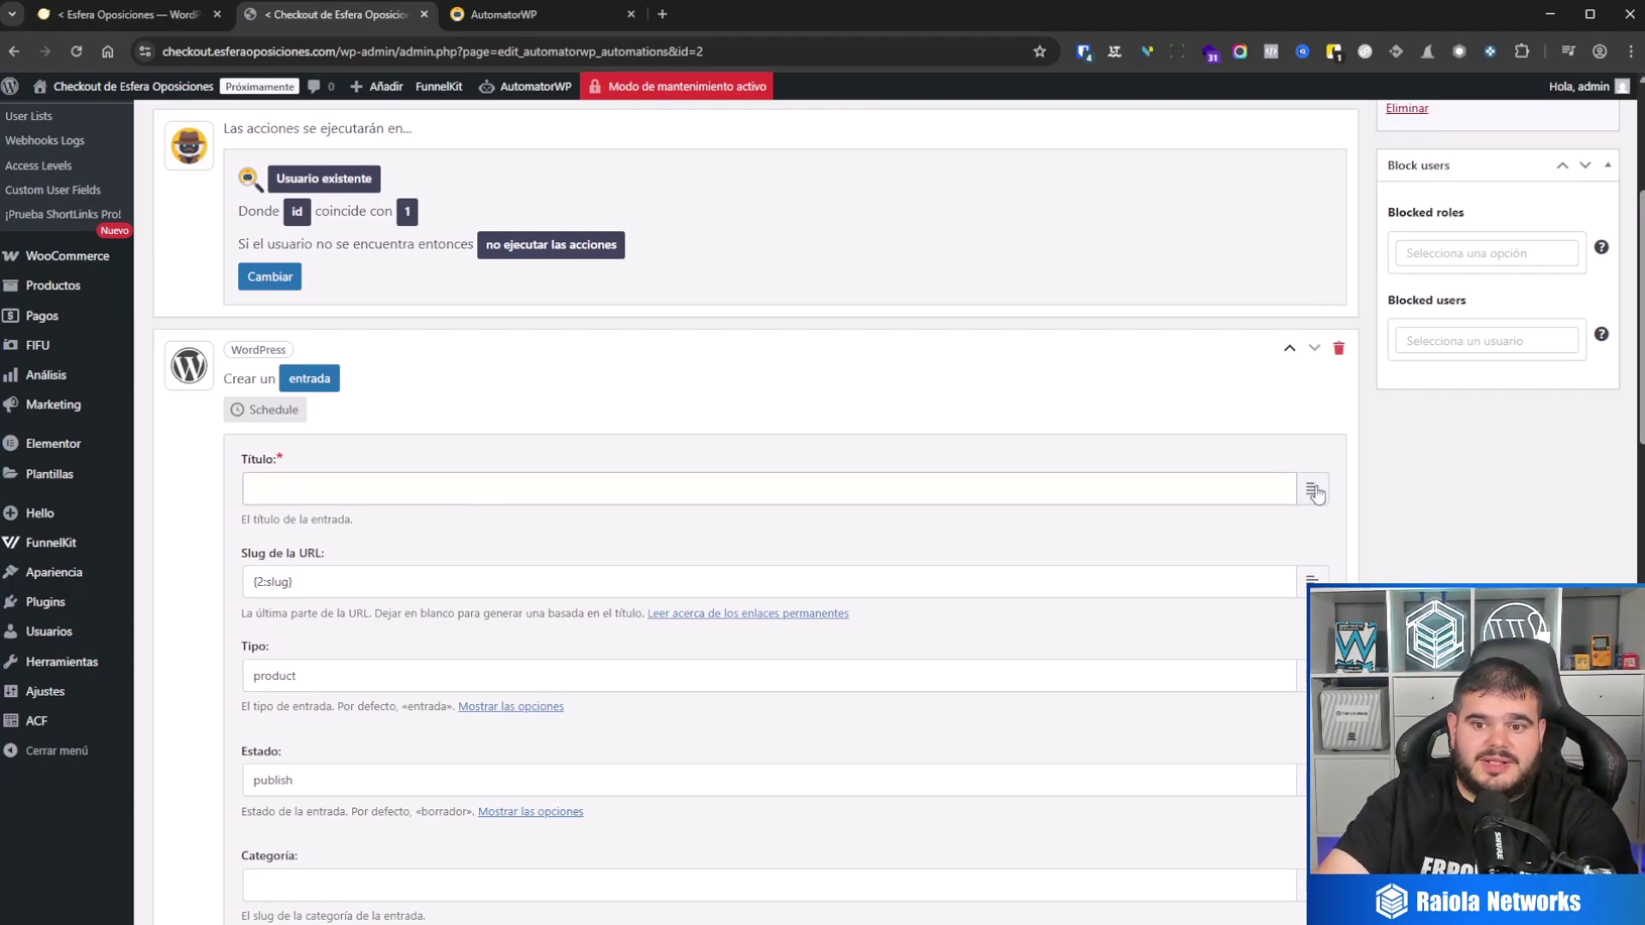
click(1316, 495)
scroll(600, 642, down, 5)
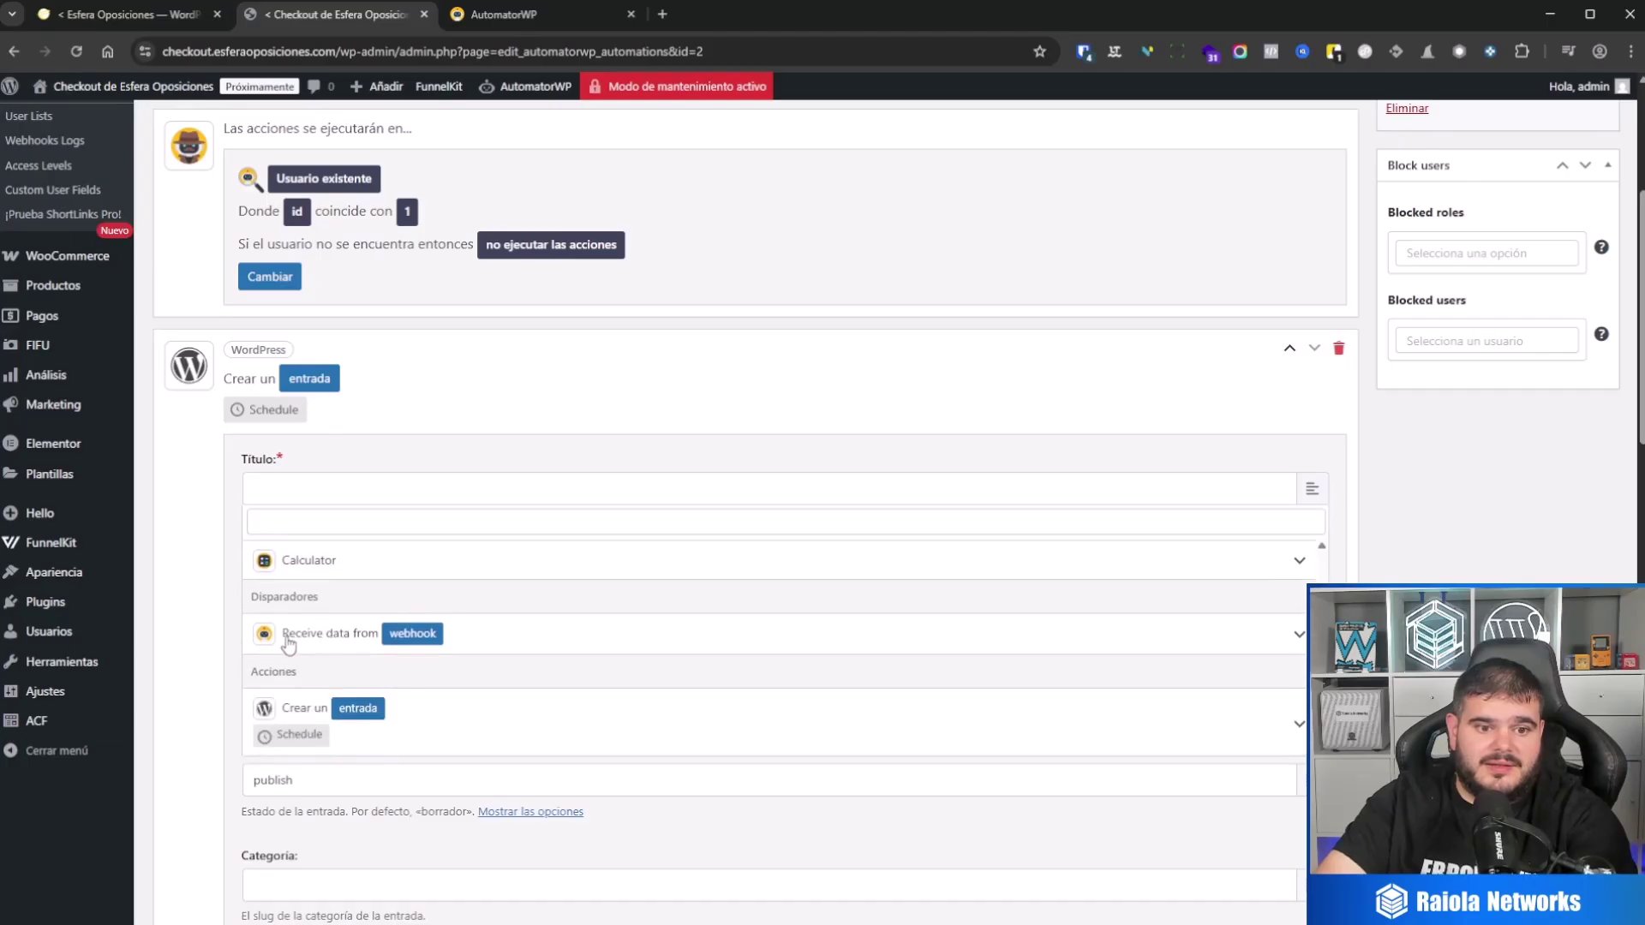
click(306, 641)
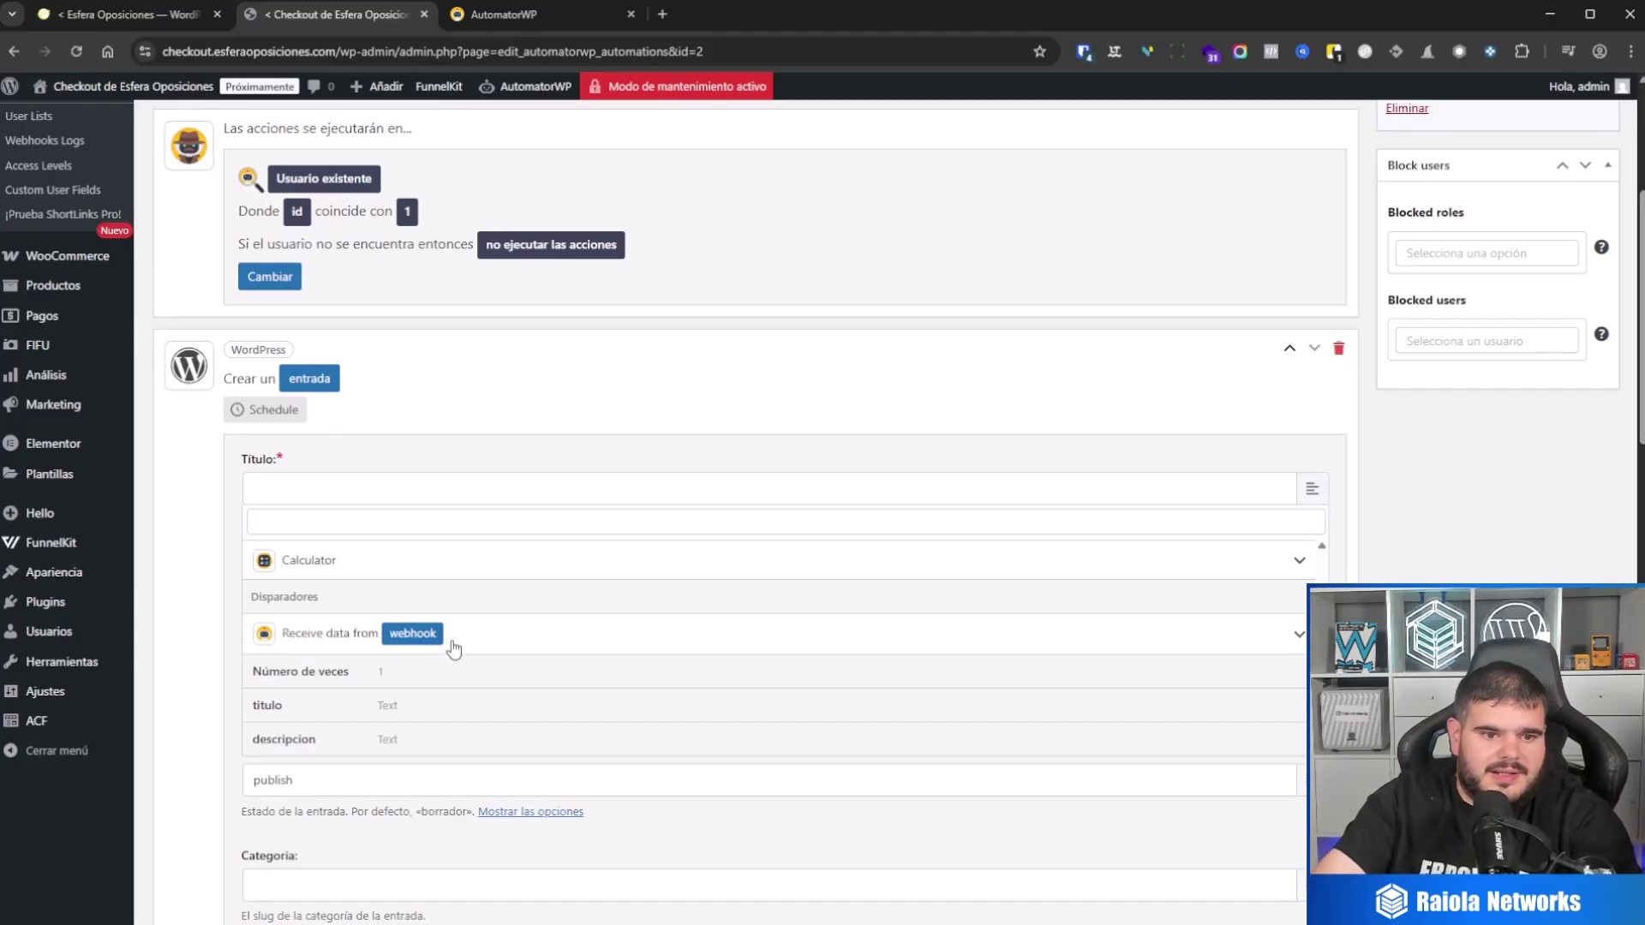
click(415, 713)
Step: Replace the URL slug of the "Crear un entrada" action with the webhook trigger's slug tag
scroll(386, 591, down, 2)
drag(300, 408, 232, 405)
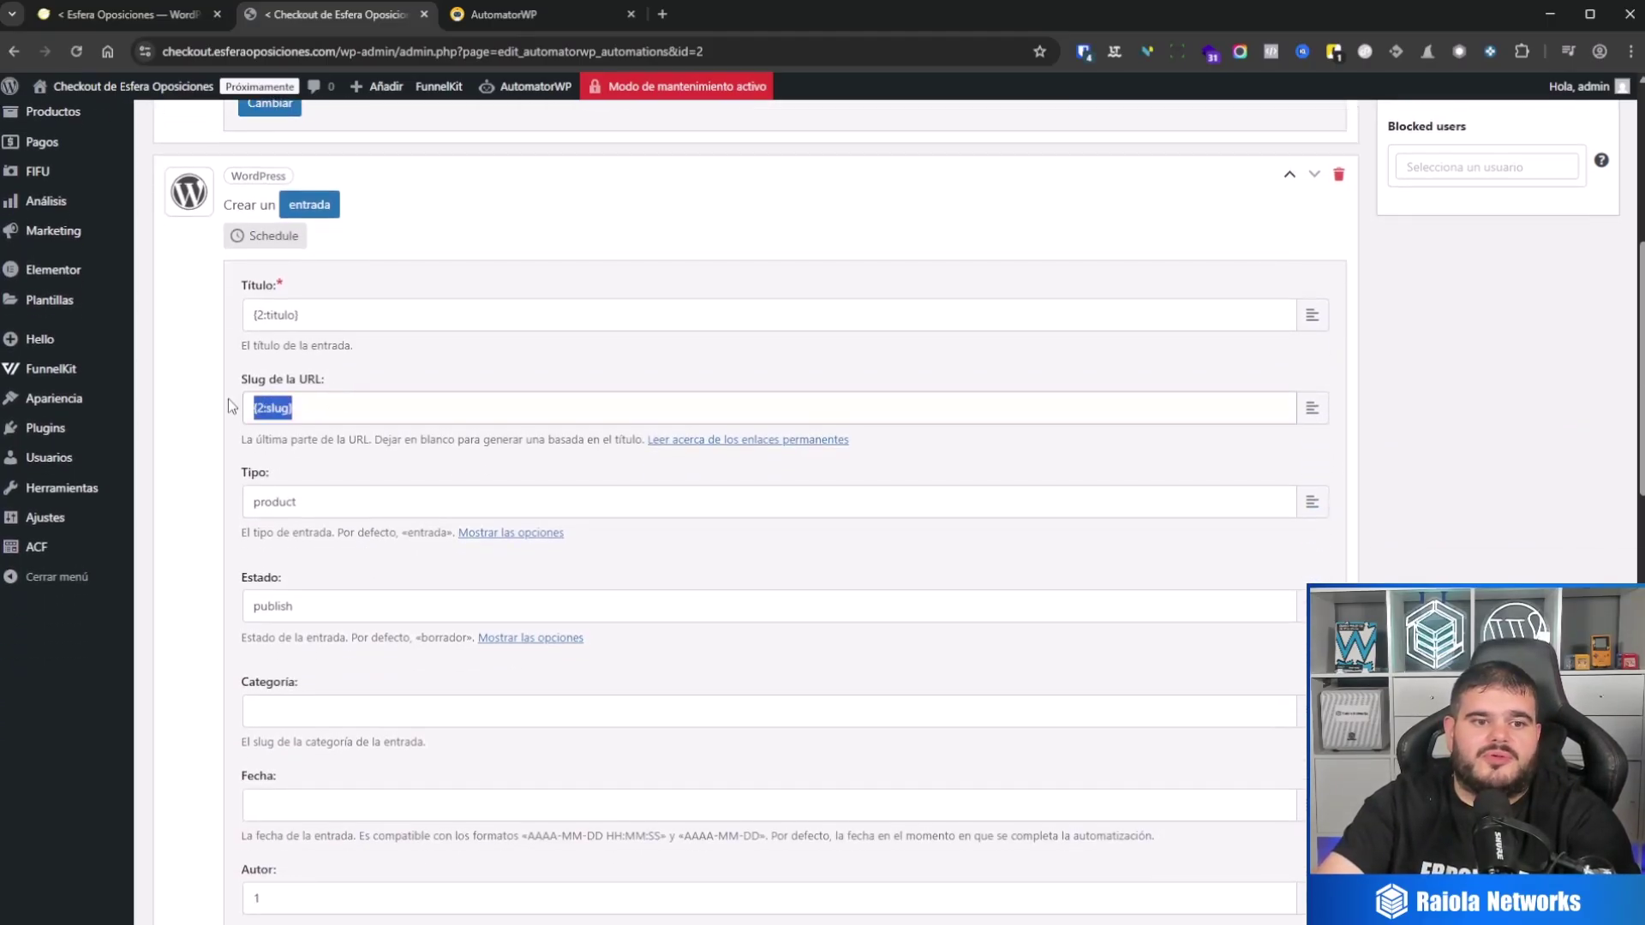
key(BackSpace)
click(1315, 412)
scroll(401, 630, down, 1)
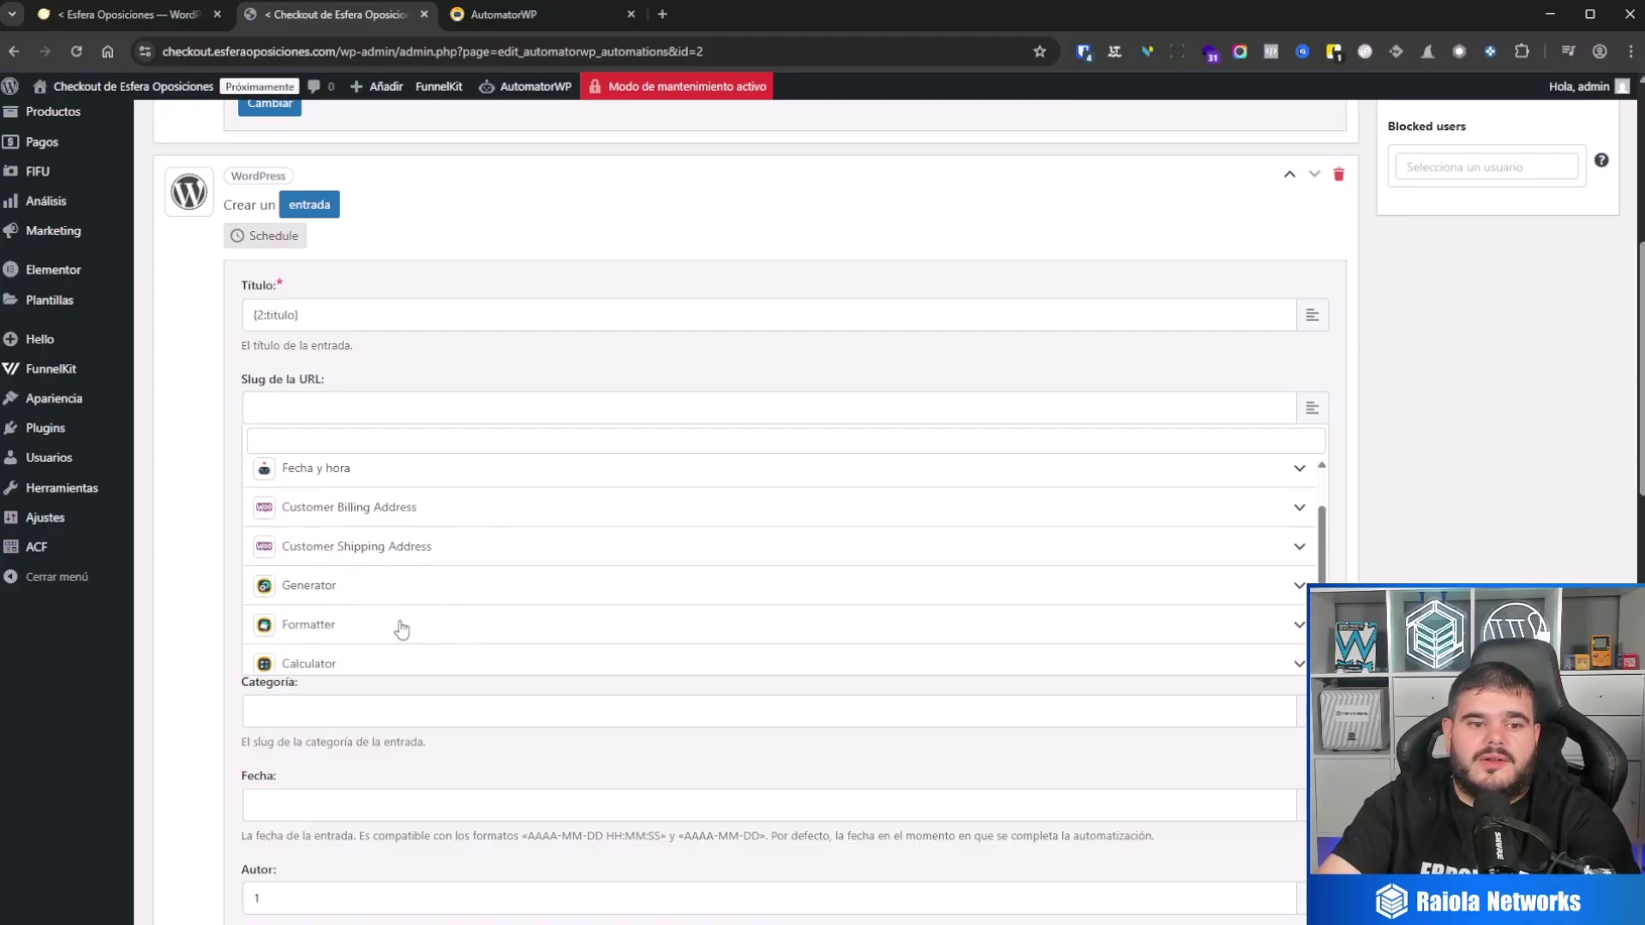
scroll(323, 634, down, 3)
click(331, 562)
scroll(369, 600, down, 1)
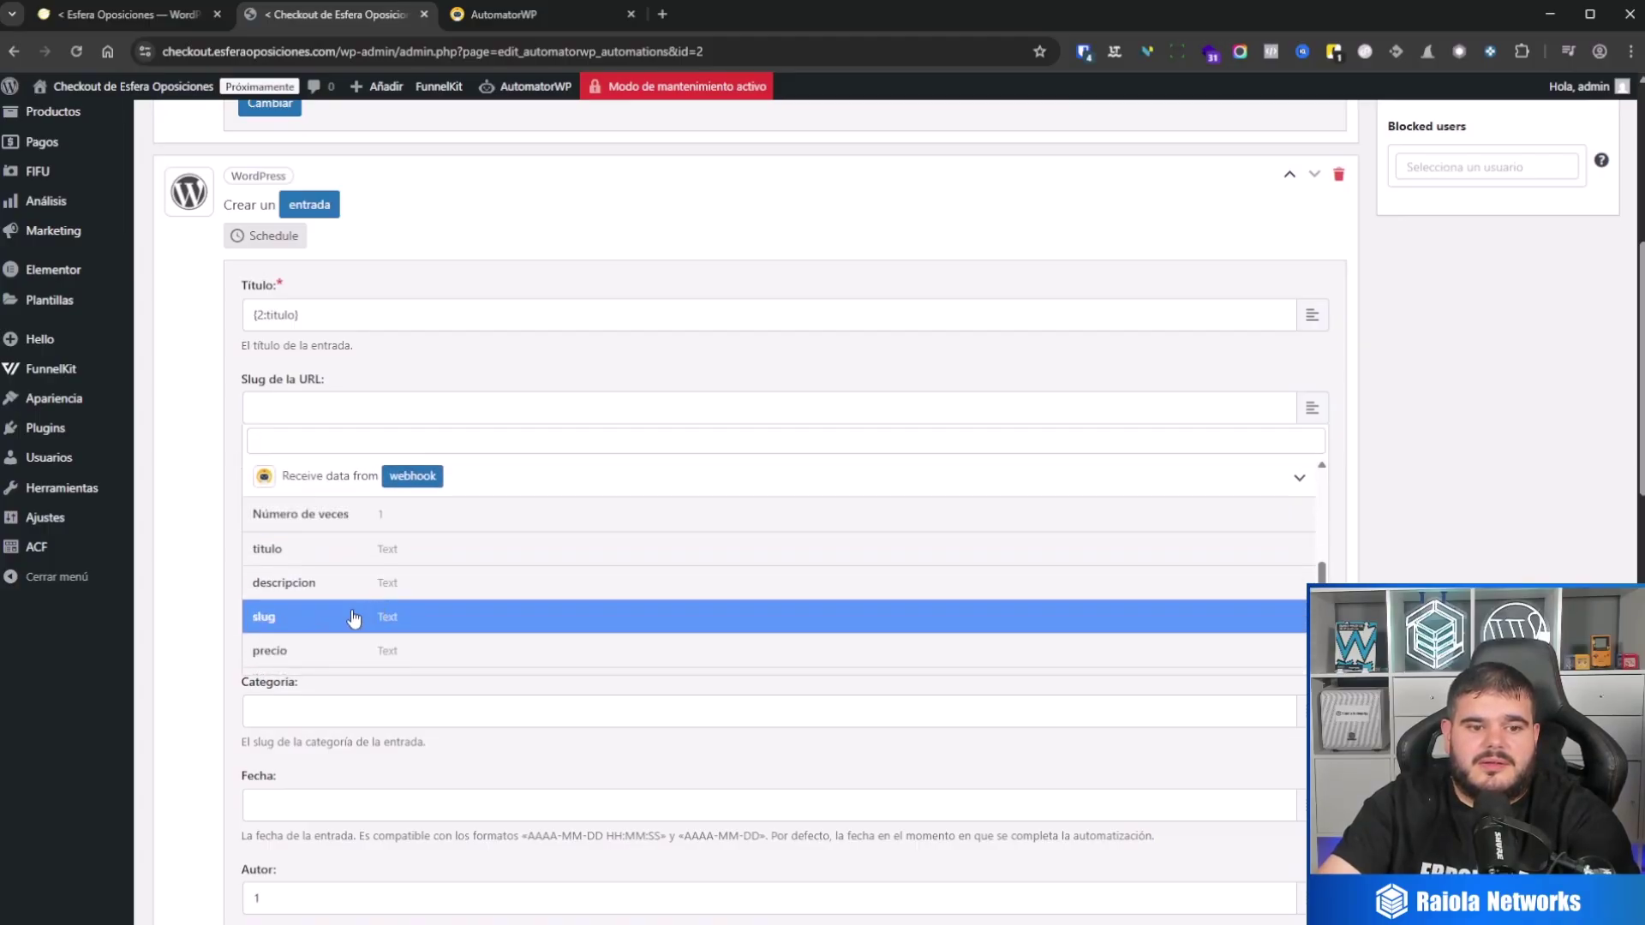
click(383, 617)
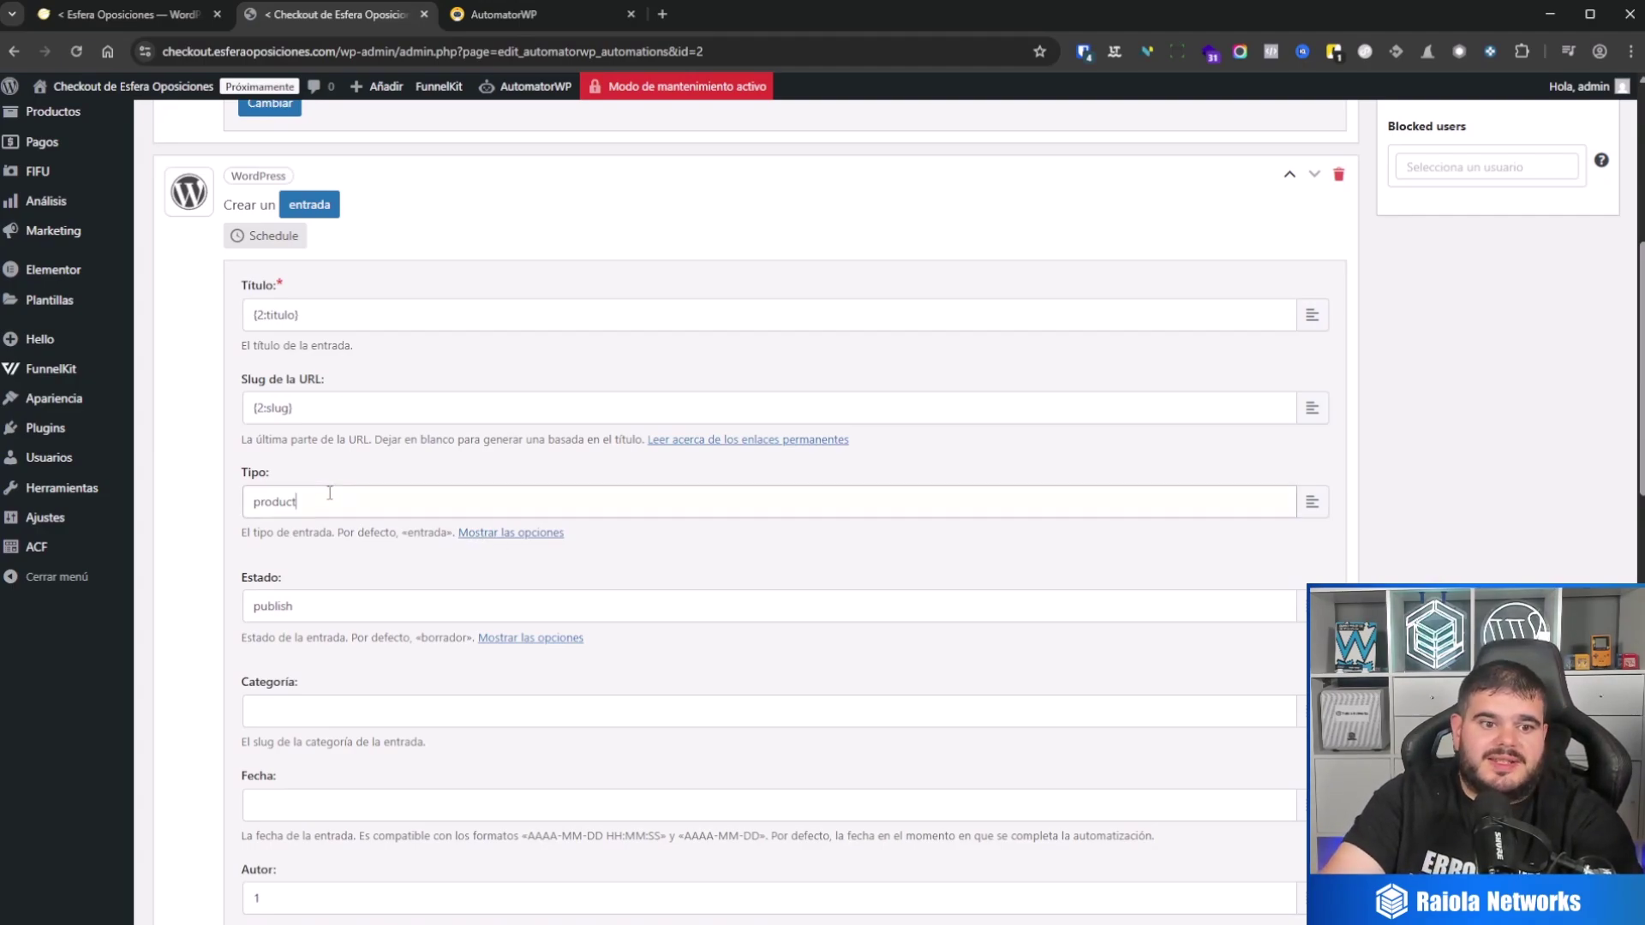
Step: Examine the available post type options for the Tipo field of the "Crear un entrada" action, including product
drag(298, 502, 253, 501)
click(469, 530)
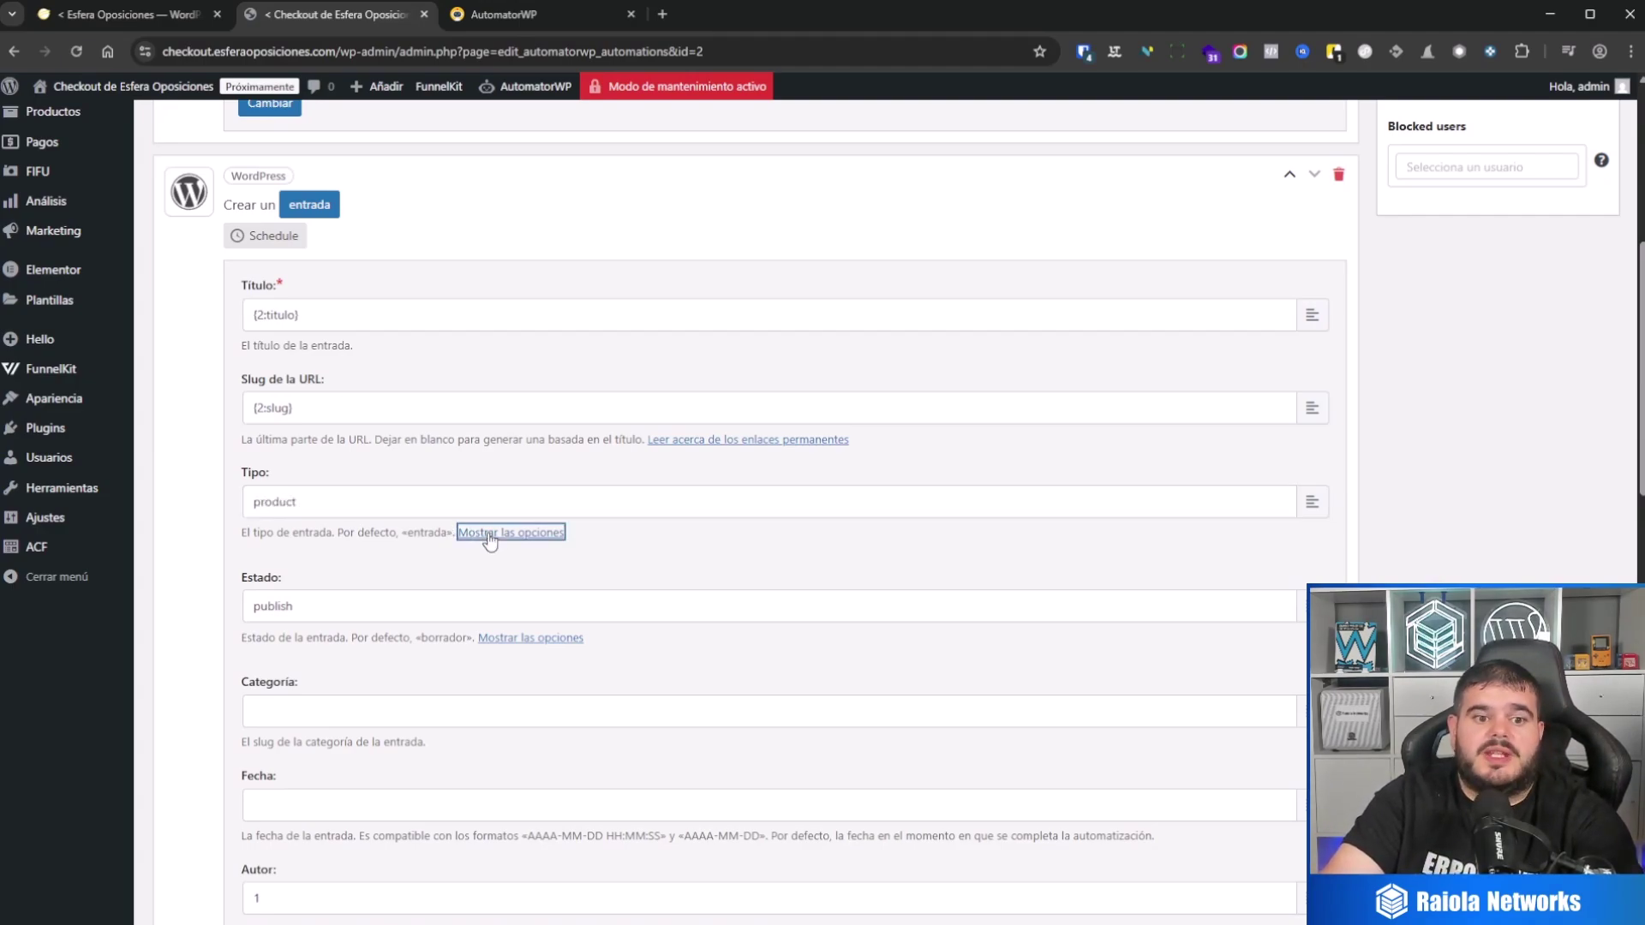
scroll(338, 648, down, 4)
scroll(338, 649, down, 2)
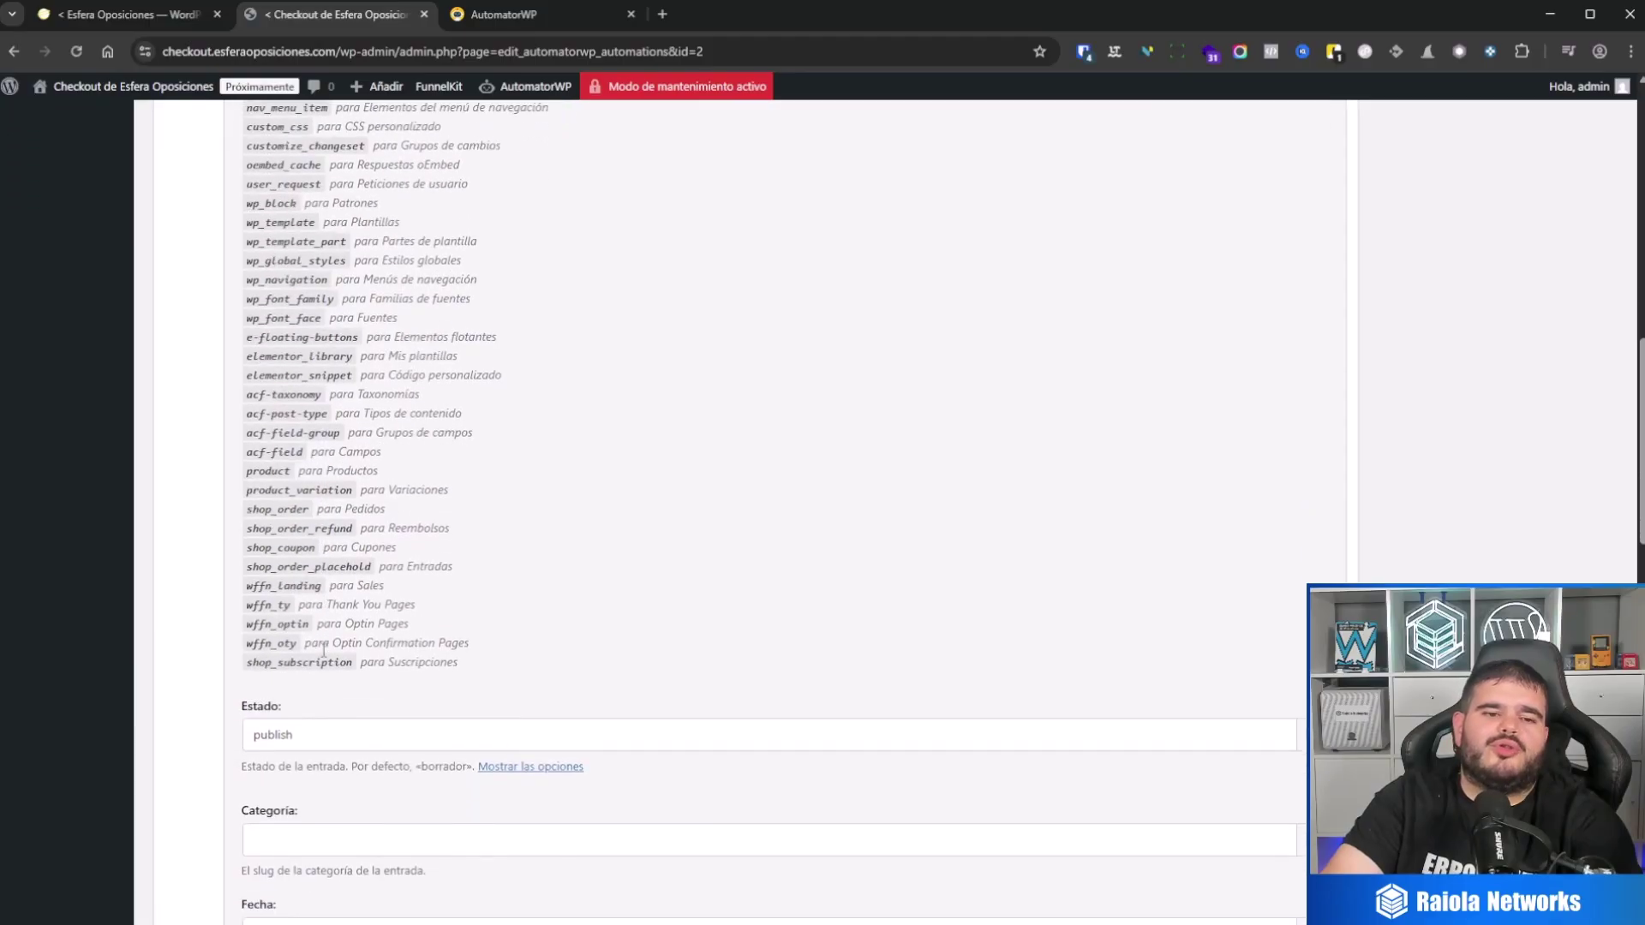
scroll(325, 650, up, 2)
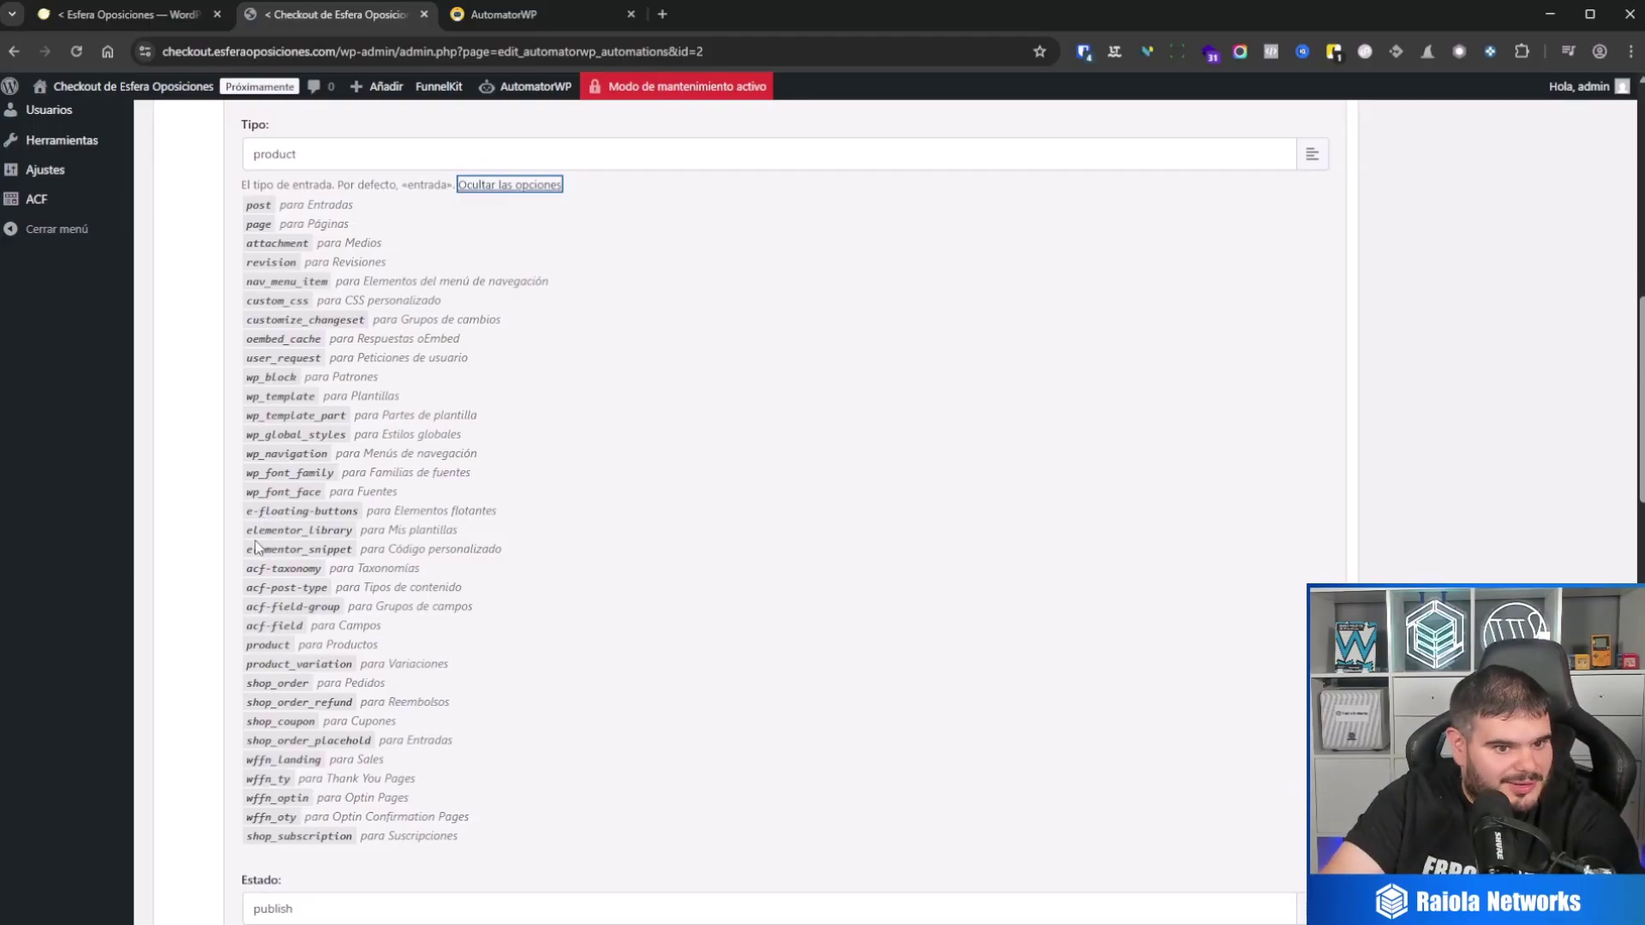
scroll(258, 548, down, 1)
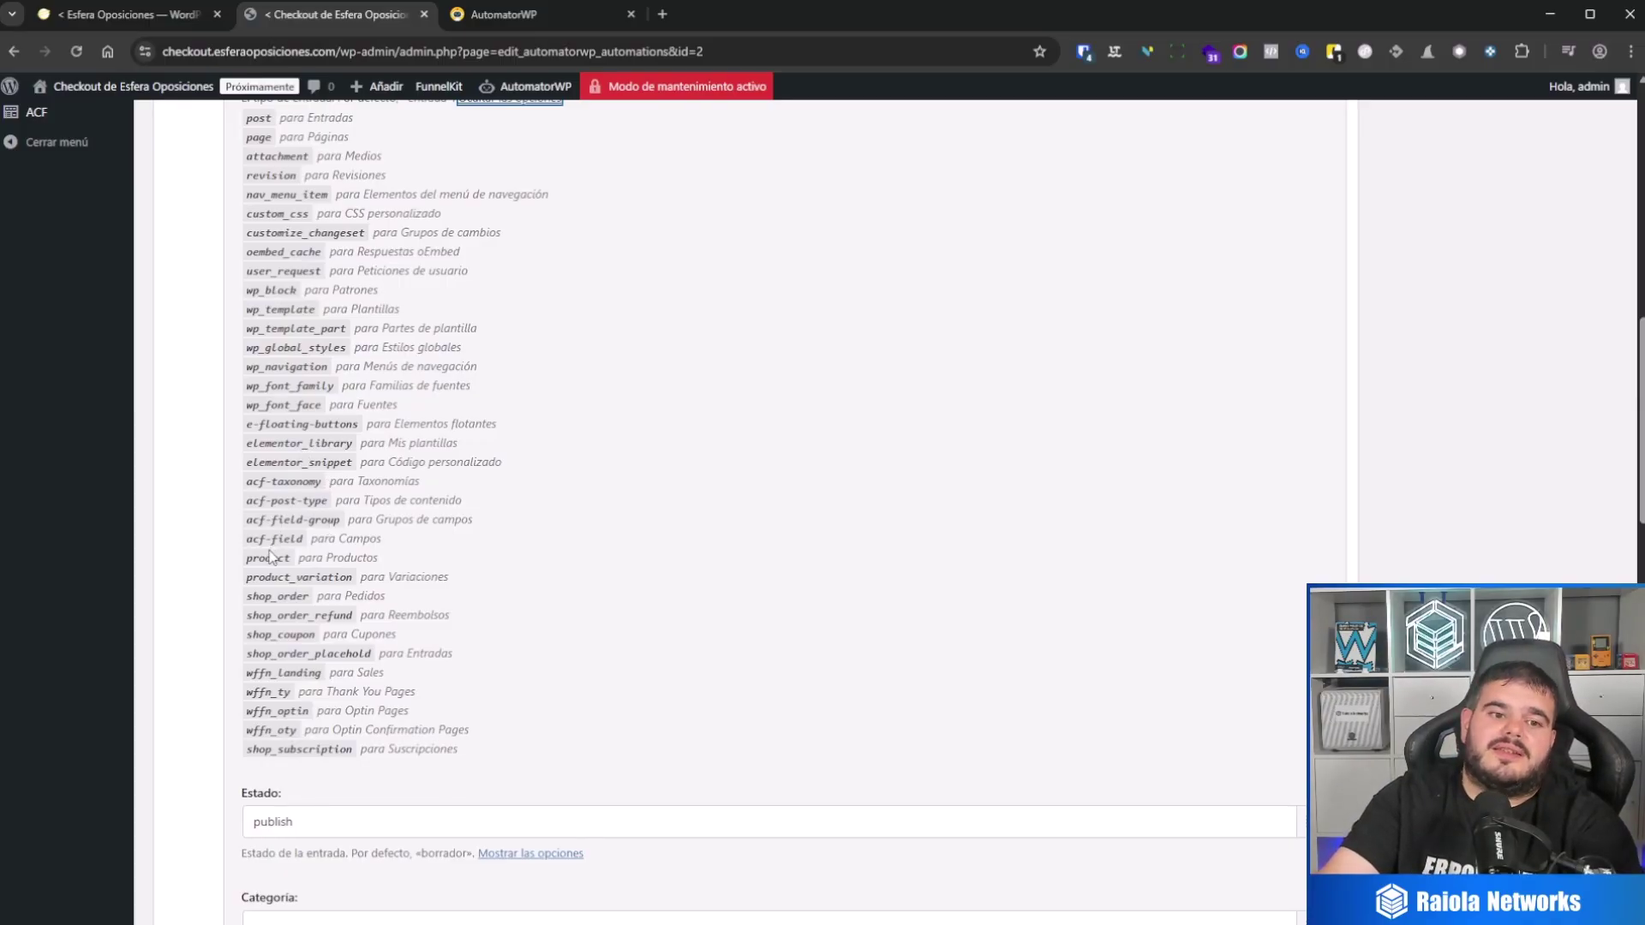
scroll(272, 552, up, 3)
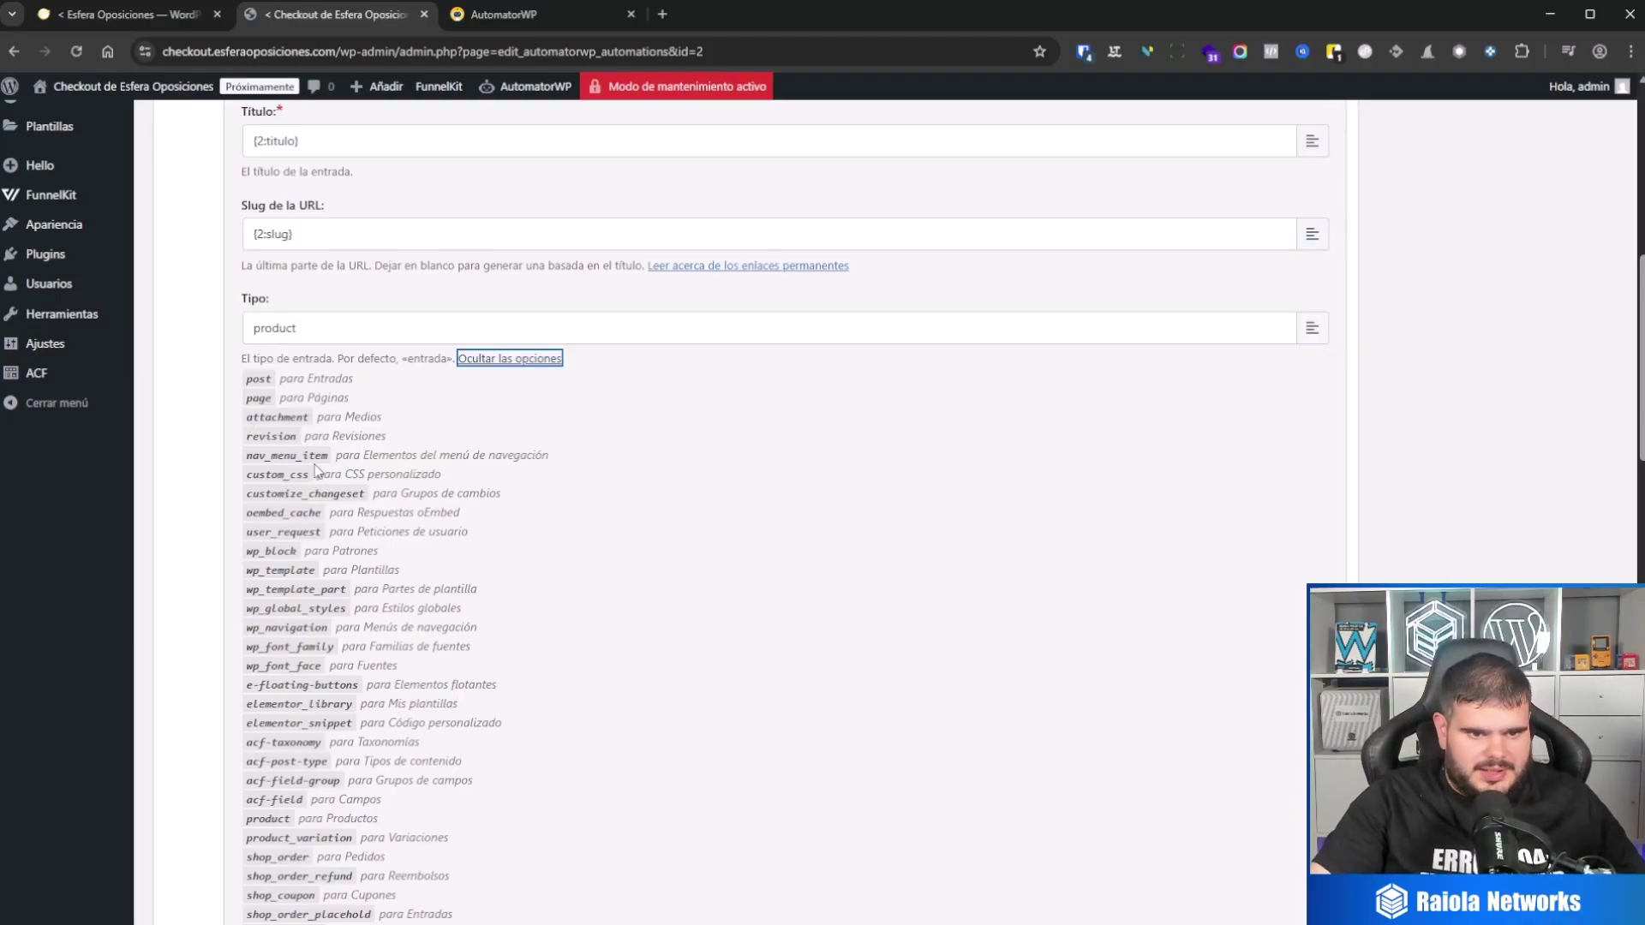
click(510, 358)
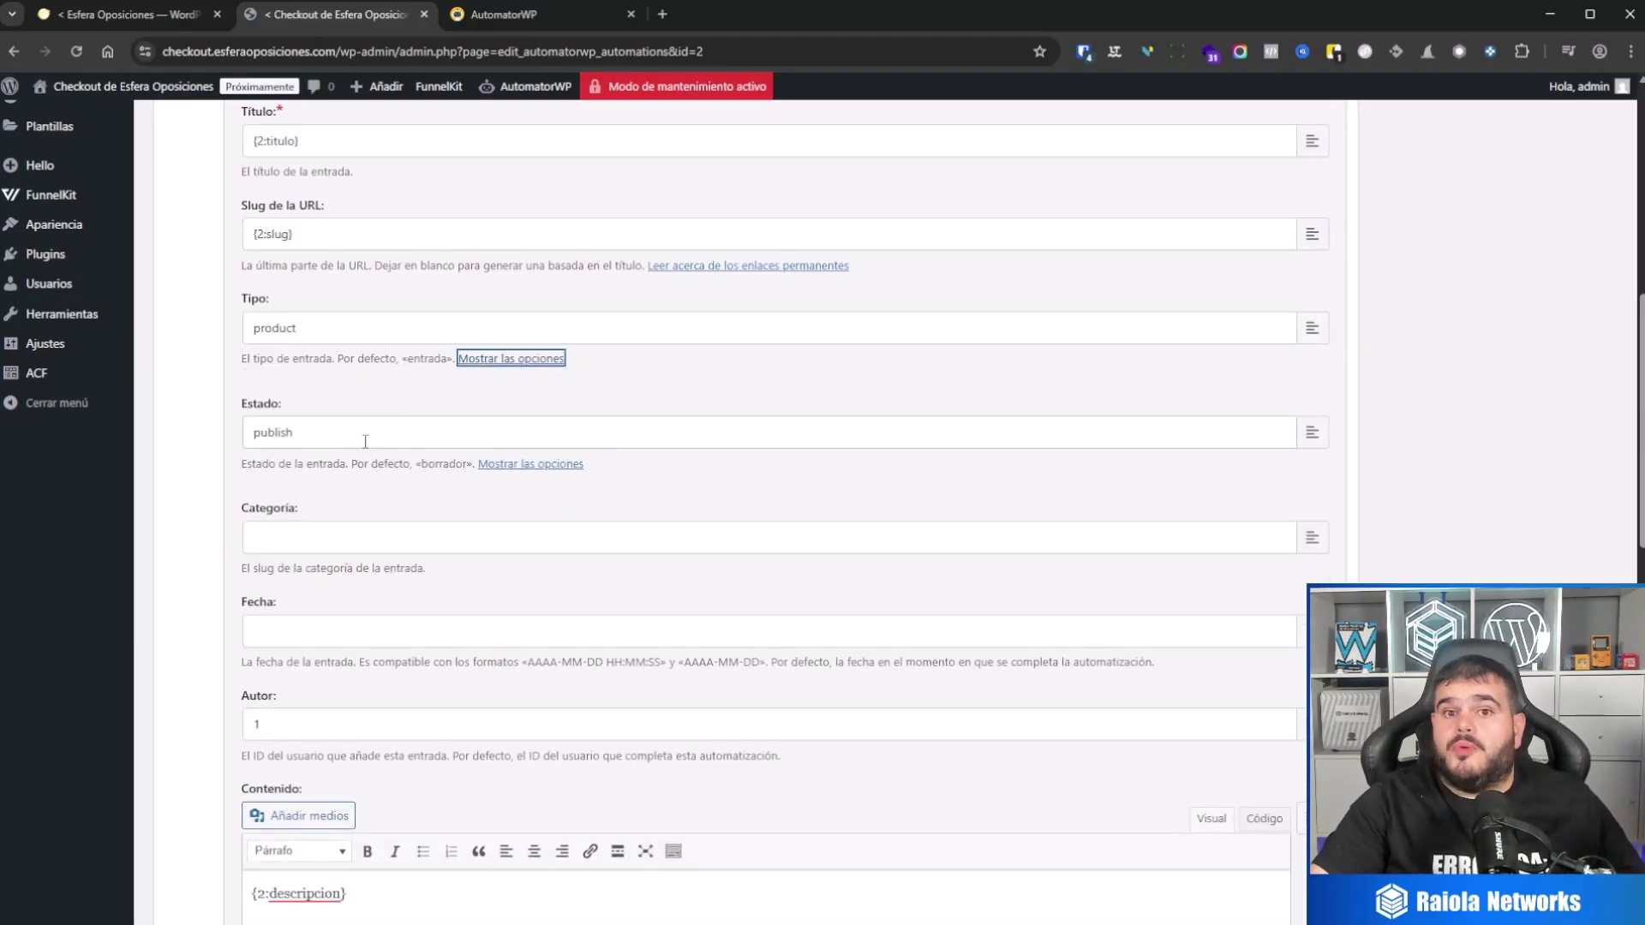
Step: Set the Estado of the "Crear un entrada" action to publish, taken from its list of status options
click(506, 465)
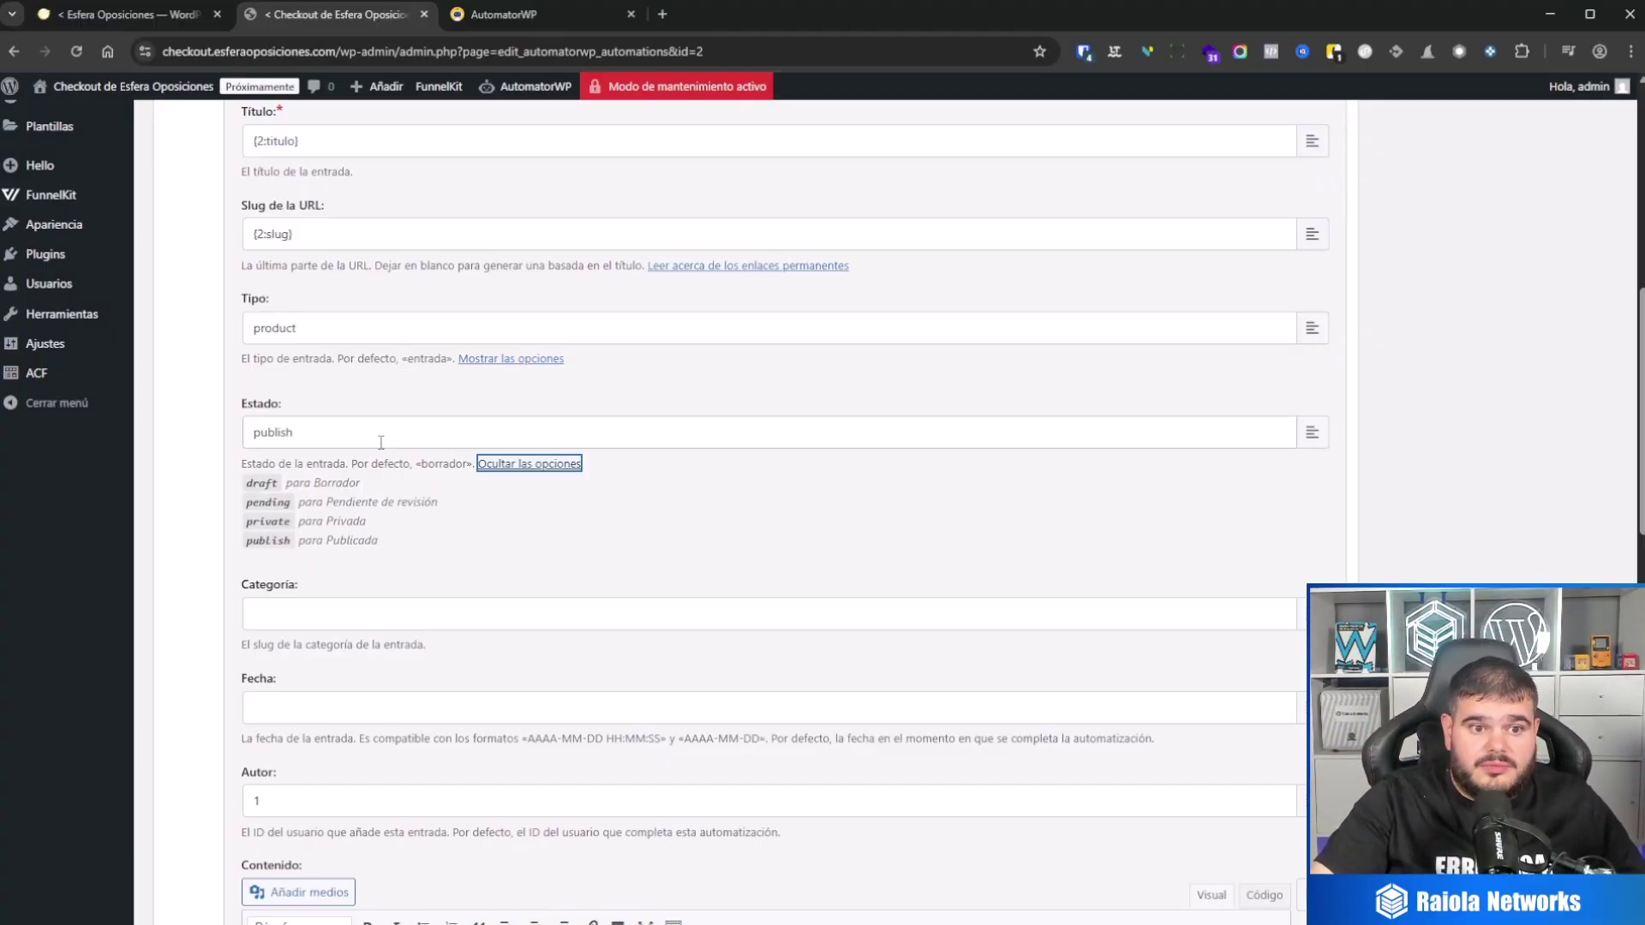
drag(246, 541, 292, 545)
key(ctrl+c)
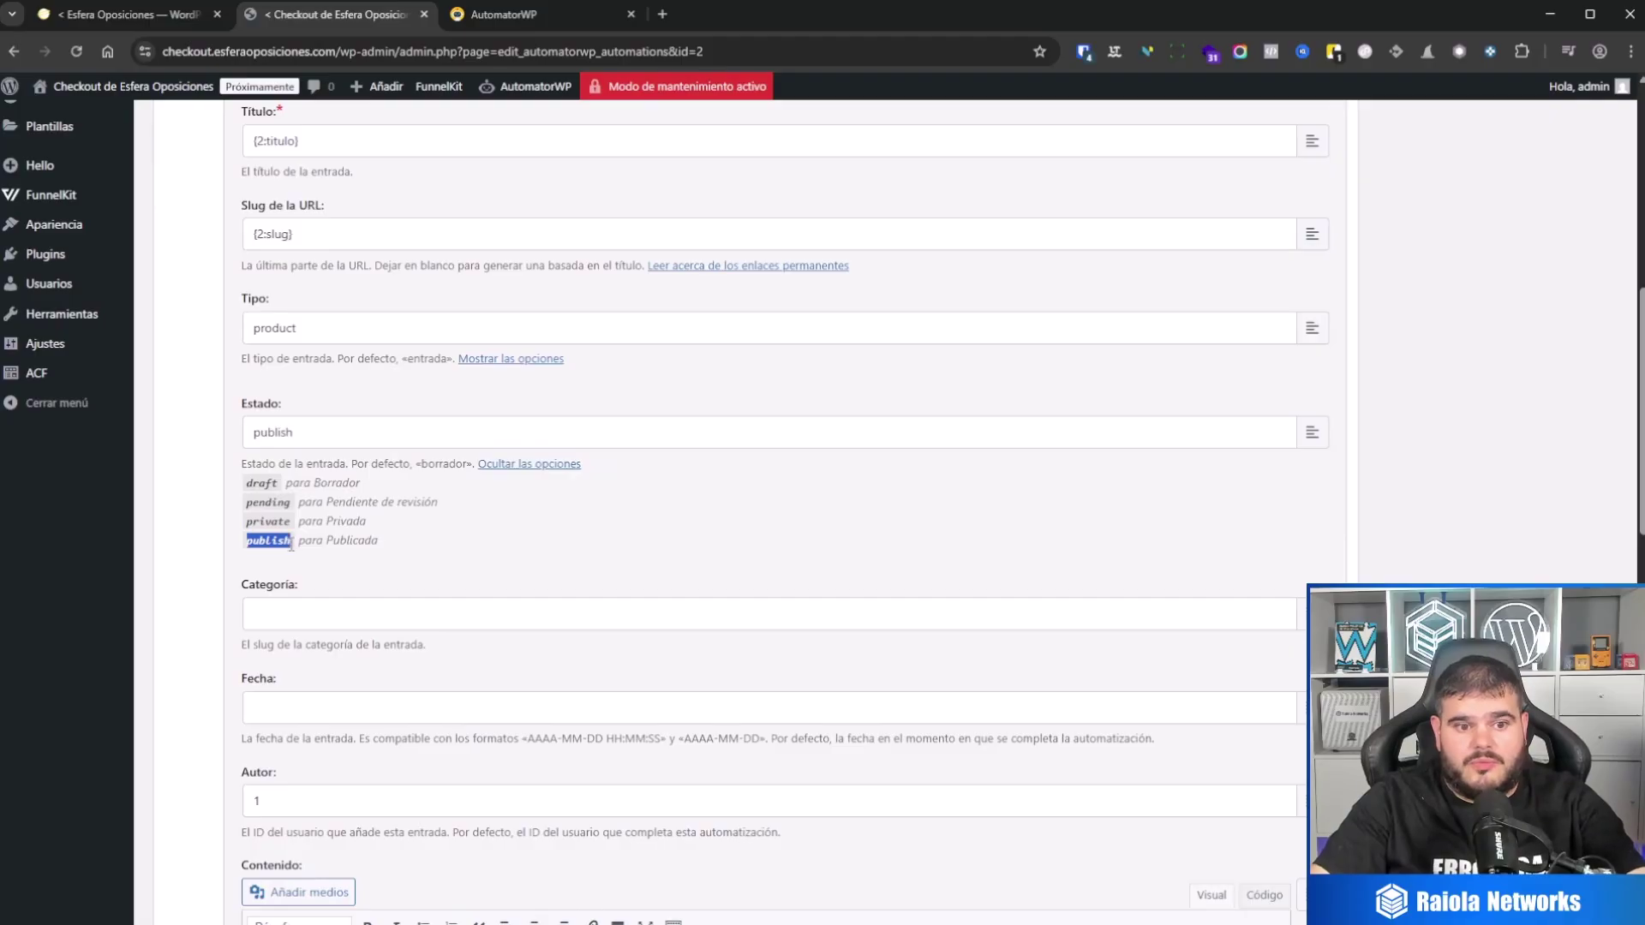
drag(314, 437, 165, 431)
key(ctrl+v)
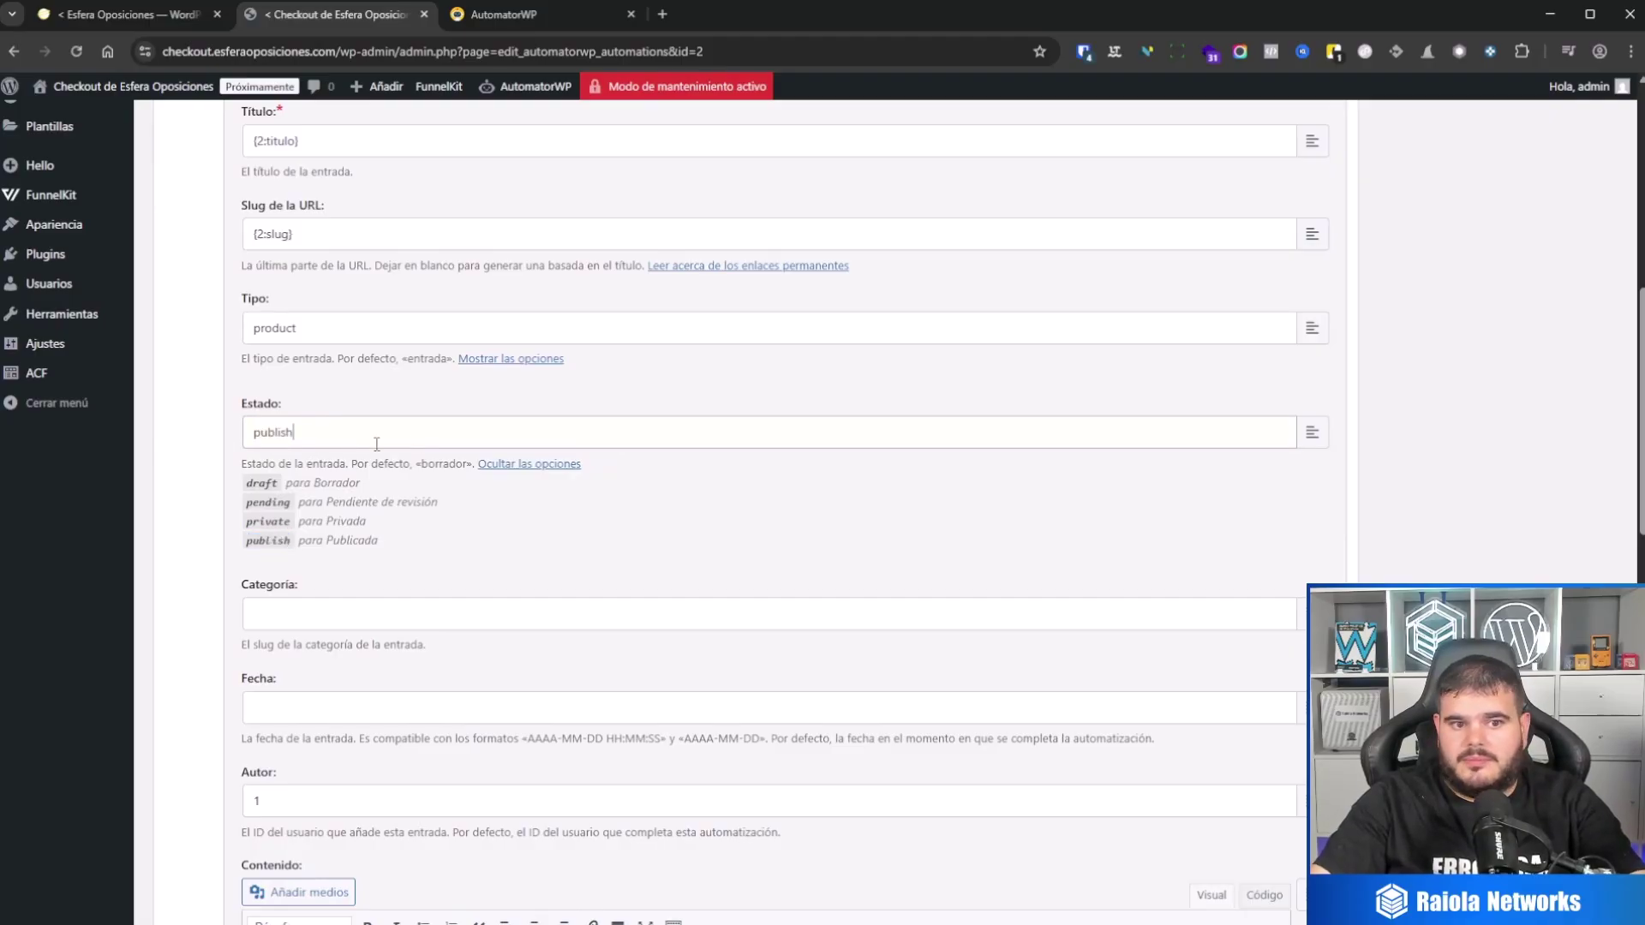
click(492, 467)
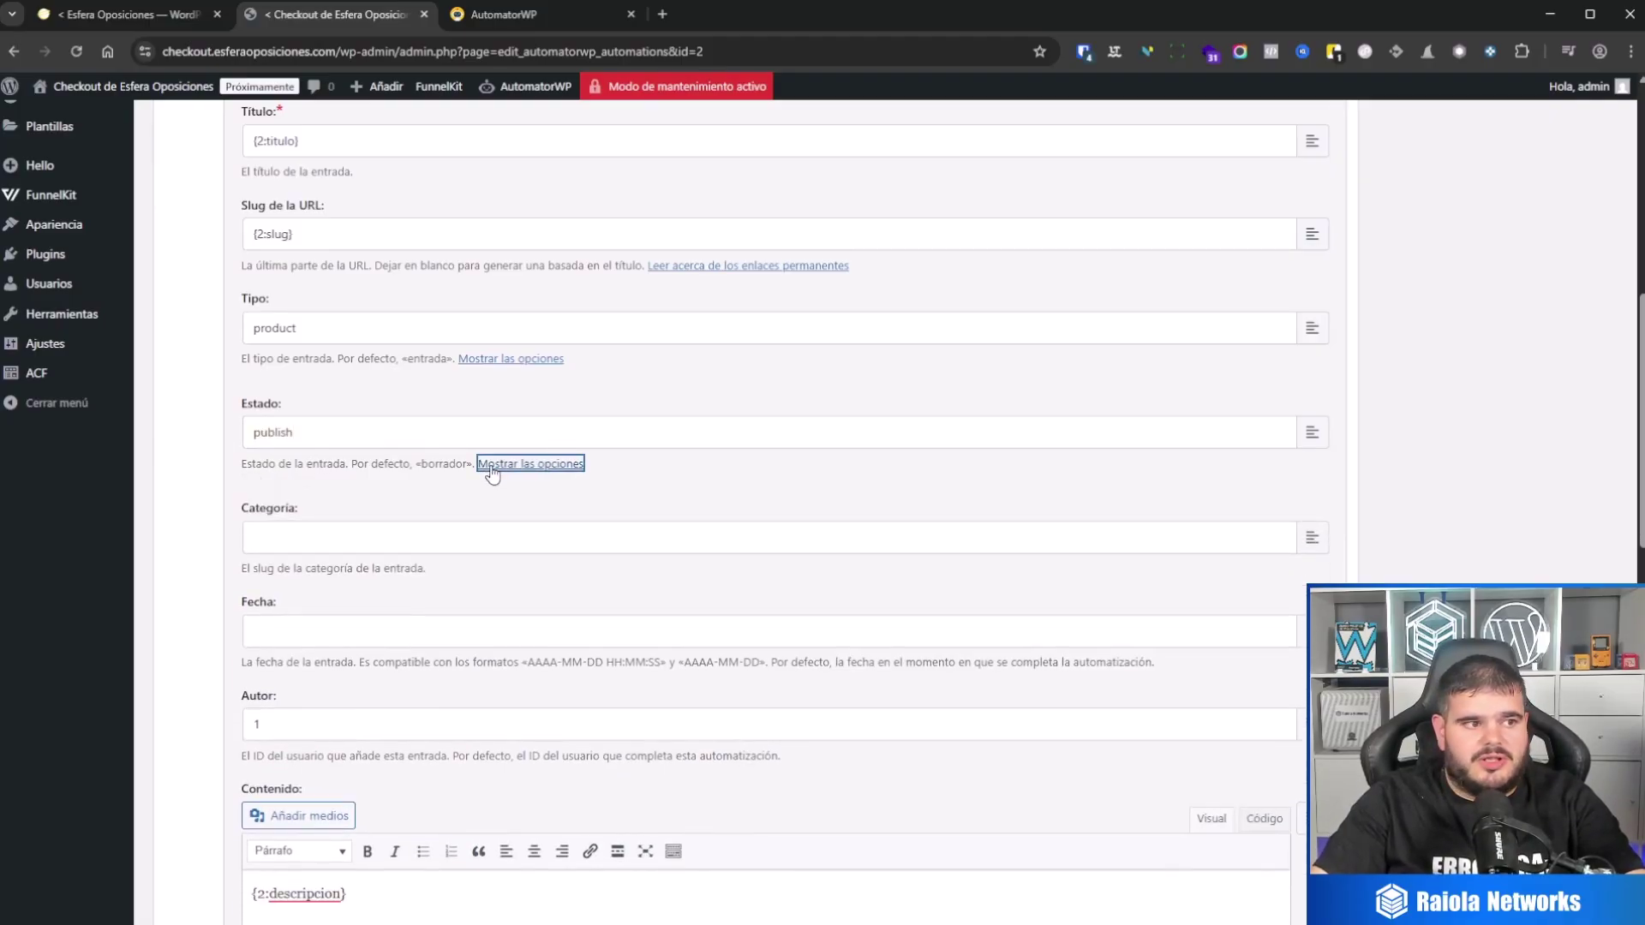
Step: Review the Categoría, Fecha and Autor fields of the "Crear un entrada" action and their accepted formats
click(325, 539)
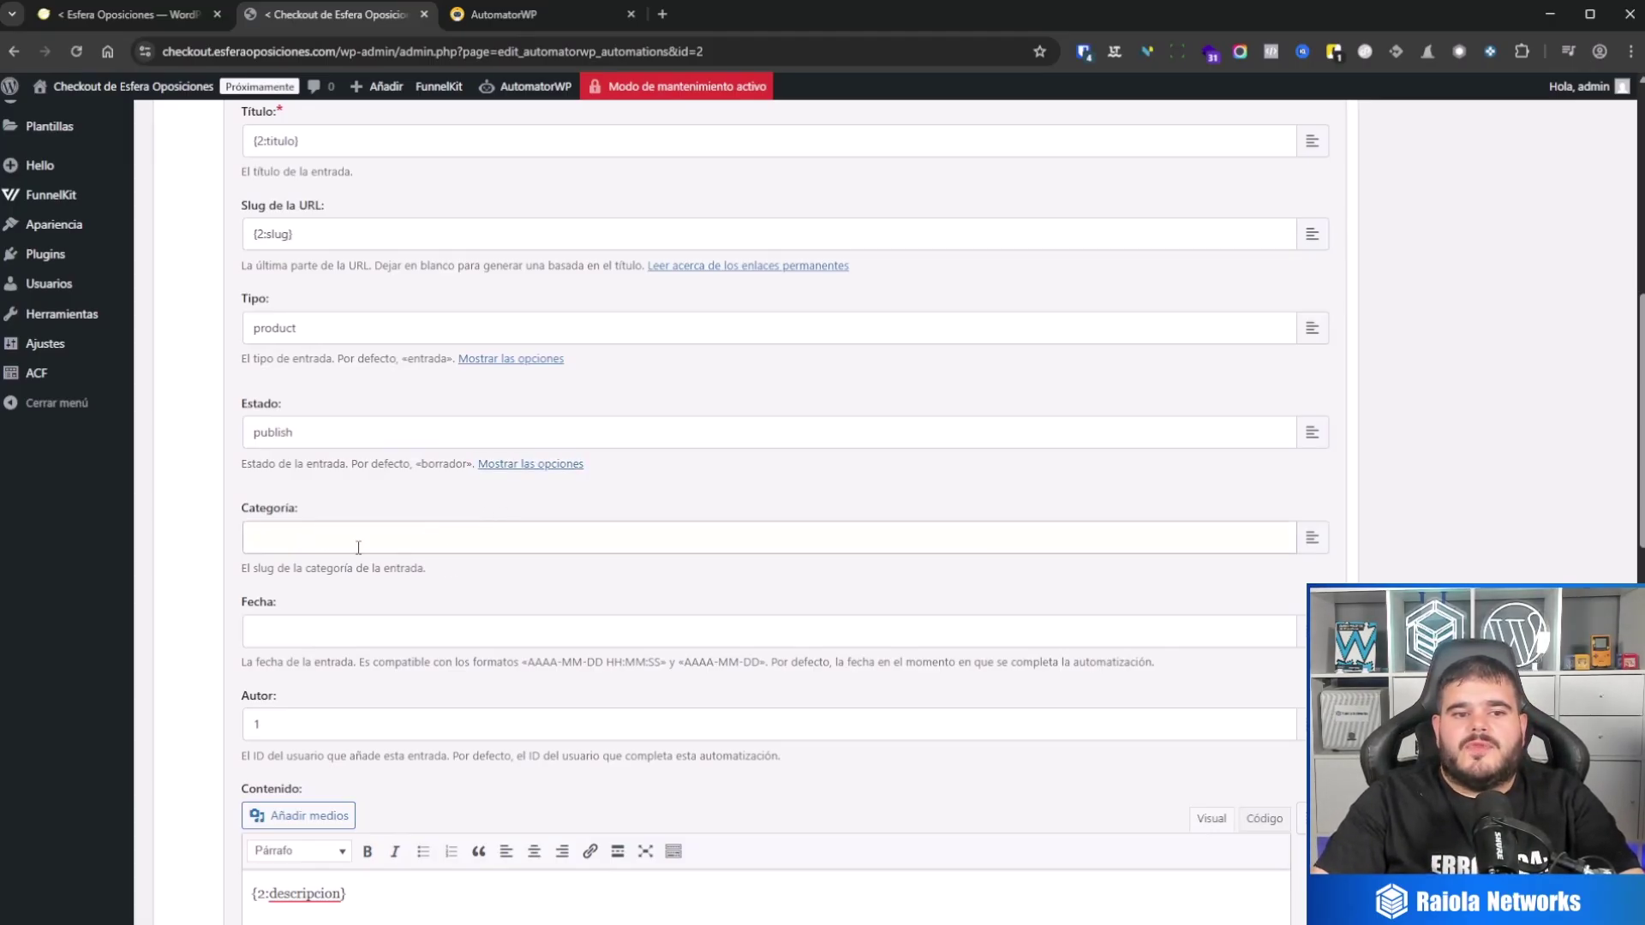
drag(248, 569, 276, 572)
key(ctrl+plus)
key(ctrl+plus)
key(ctrl+plus)
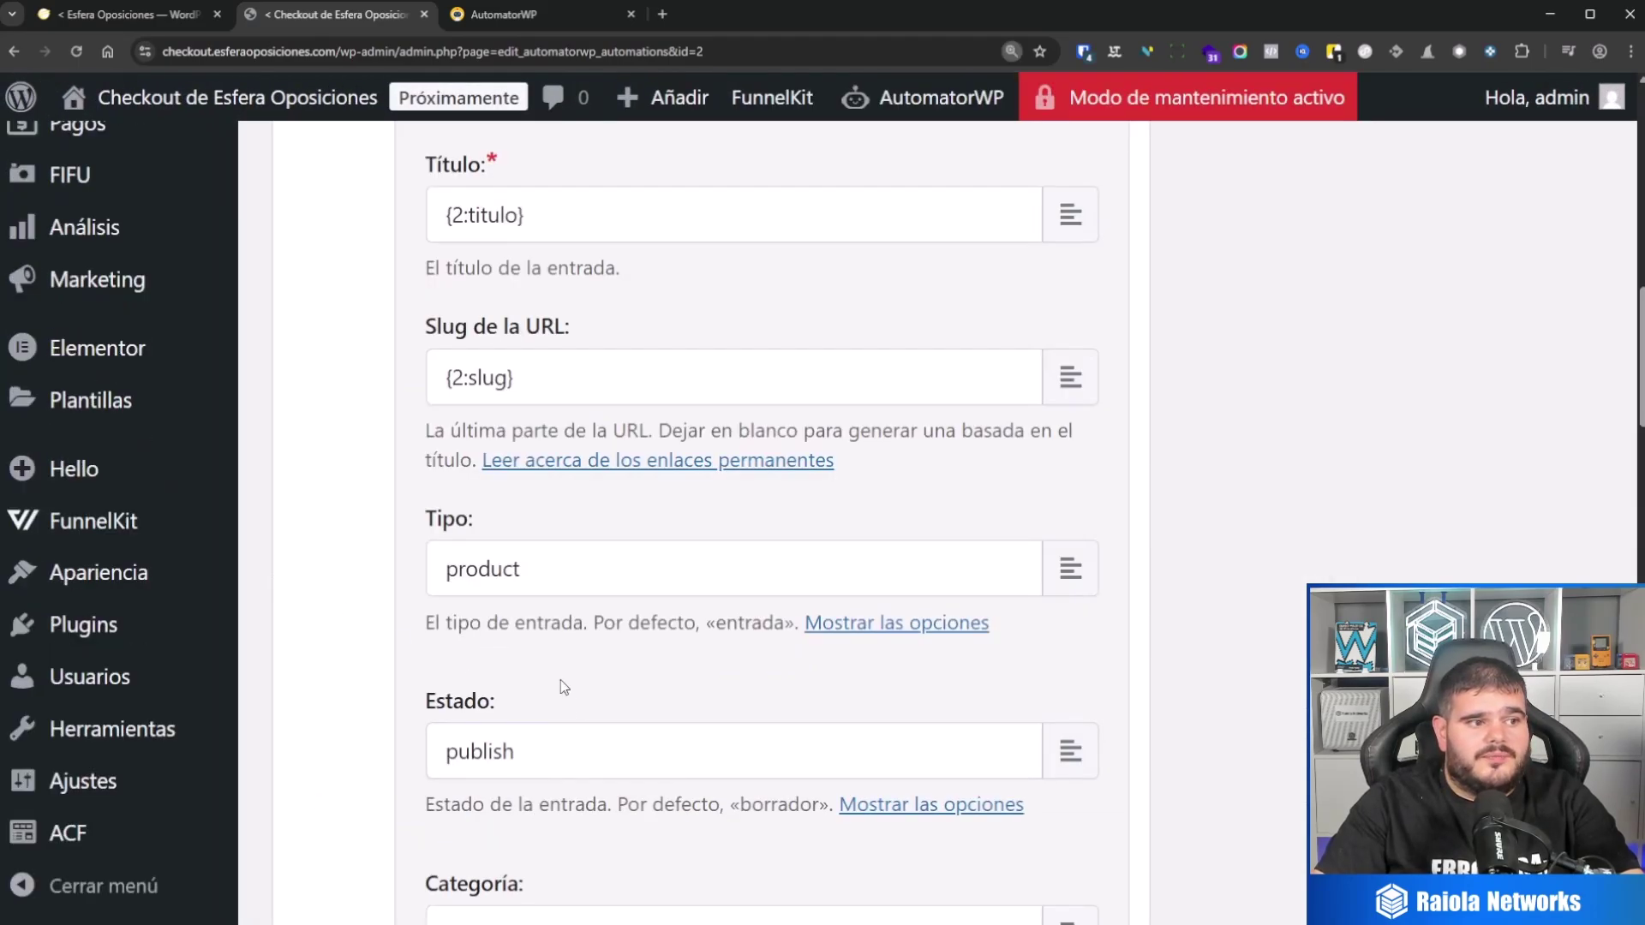
scroll(571, 737, down, 3)
double_click(464, 728)
scroll(512, 729, down, 1)
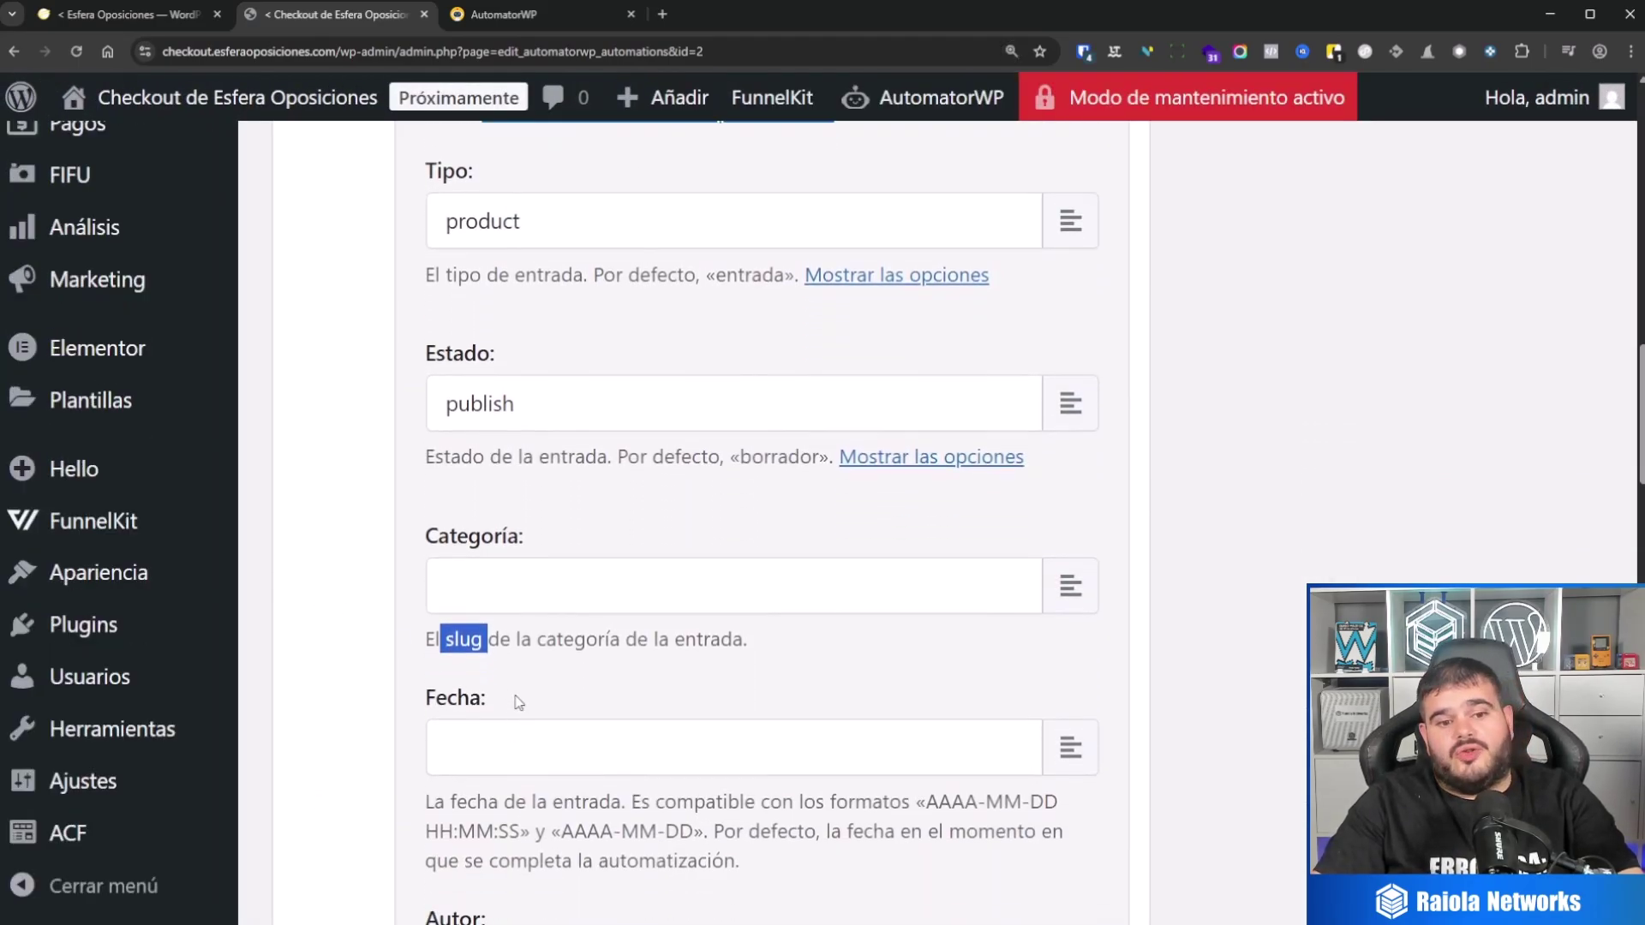
scroll(514, 631, down, 1)
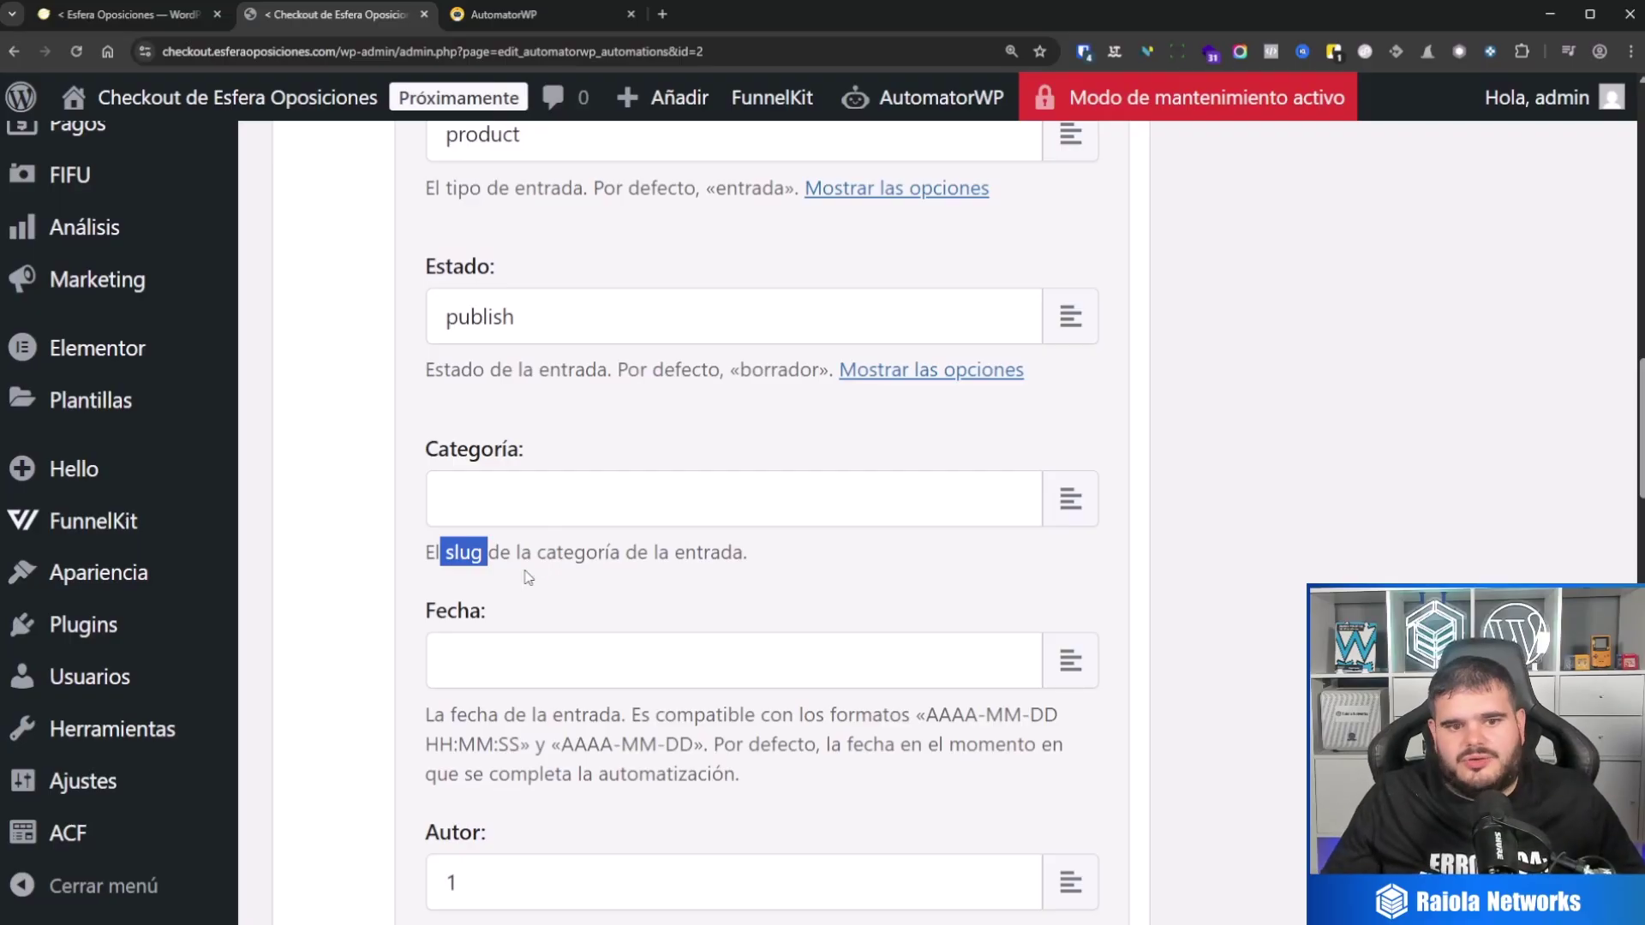
scroll(502, 604, down, 1)
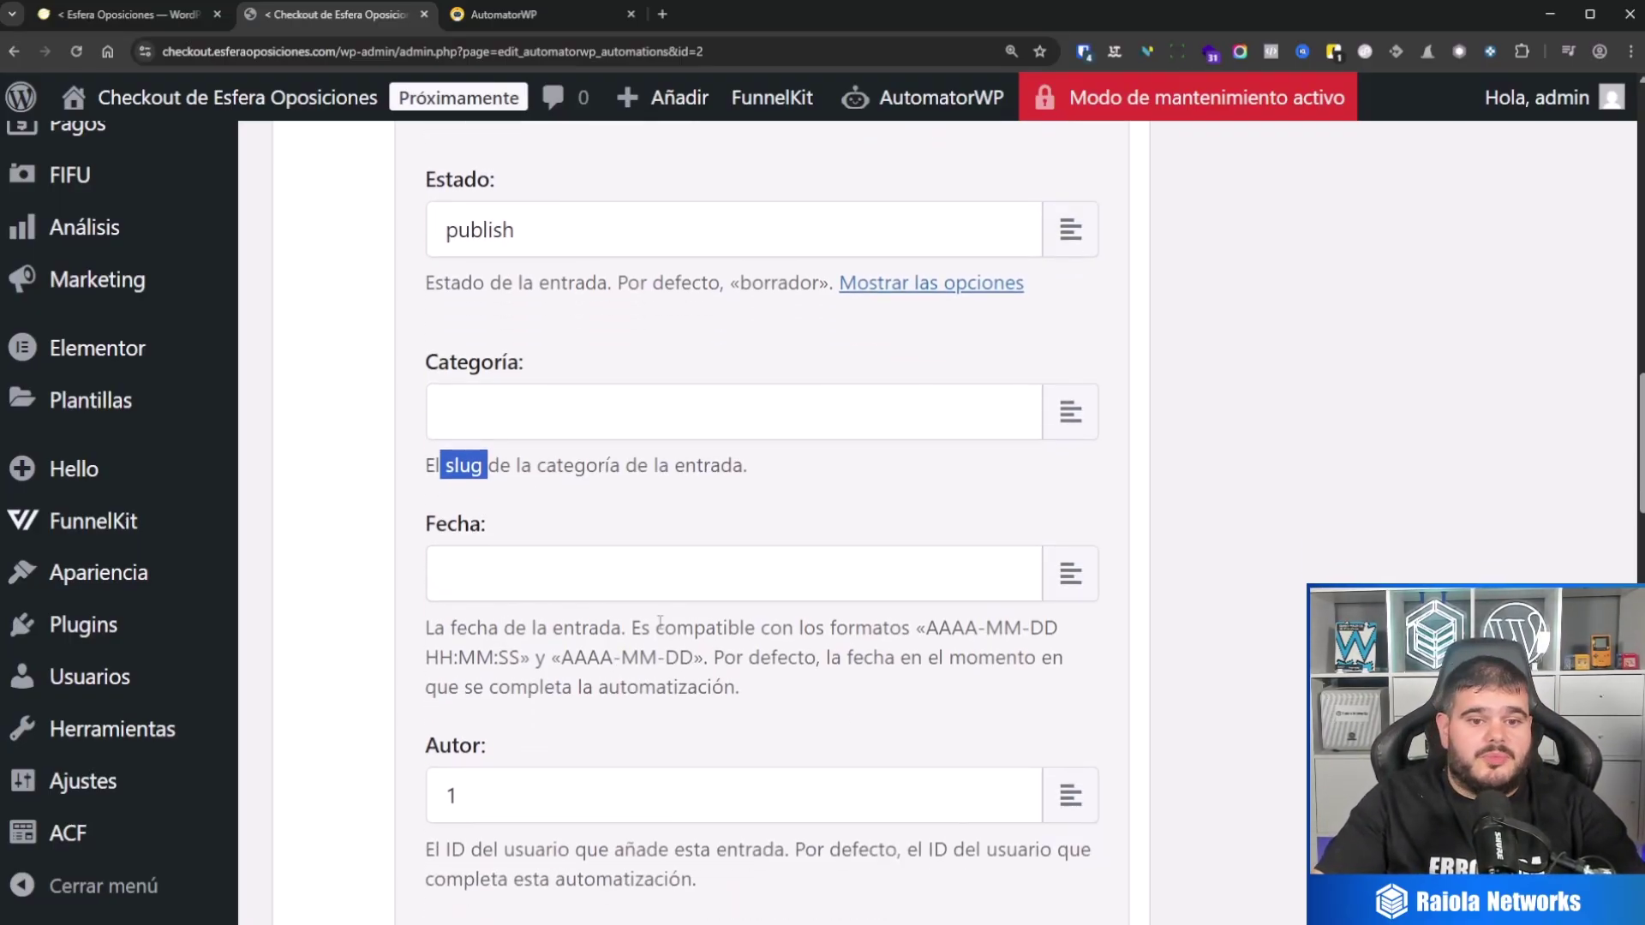
drag(624, 630, 740, 687)
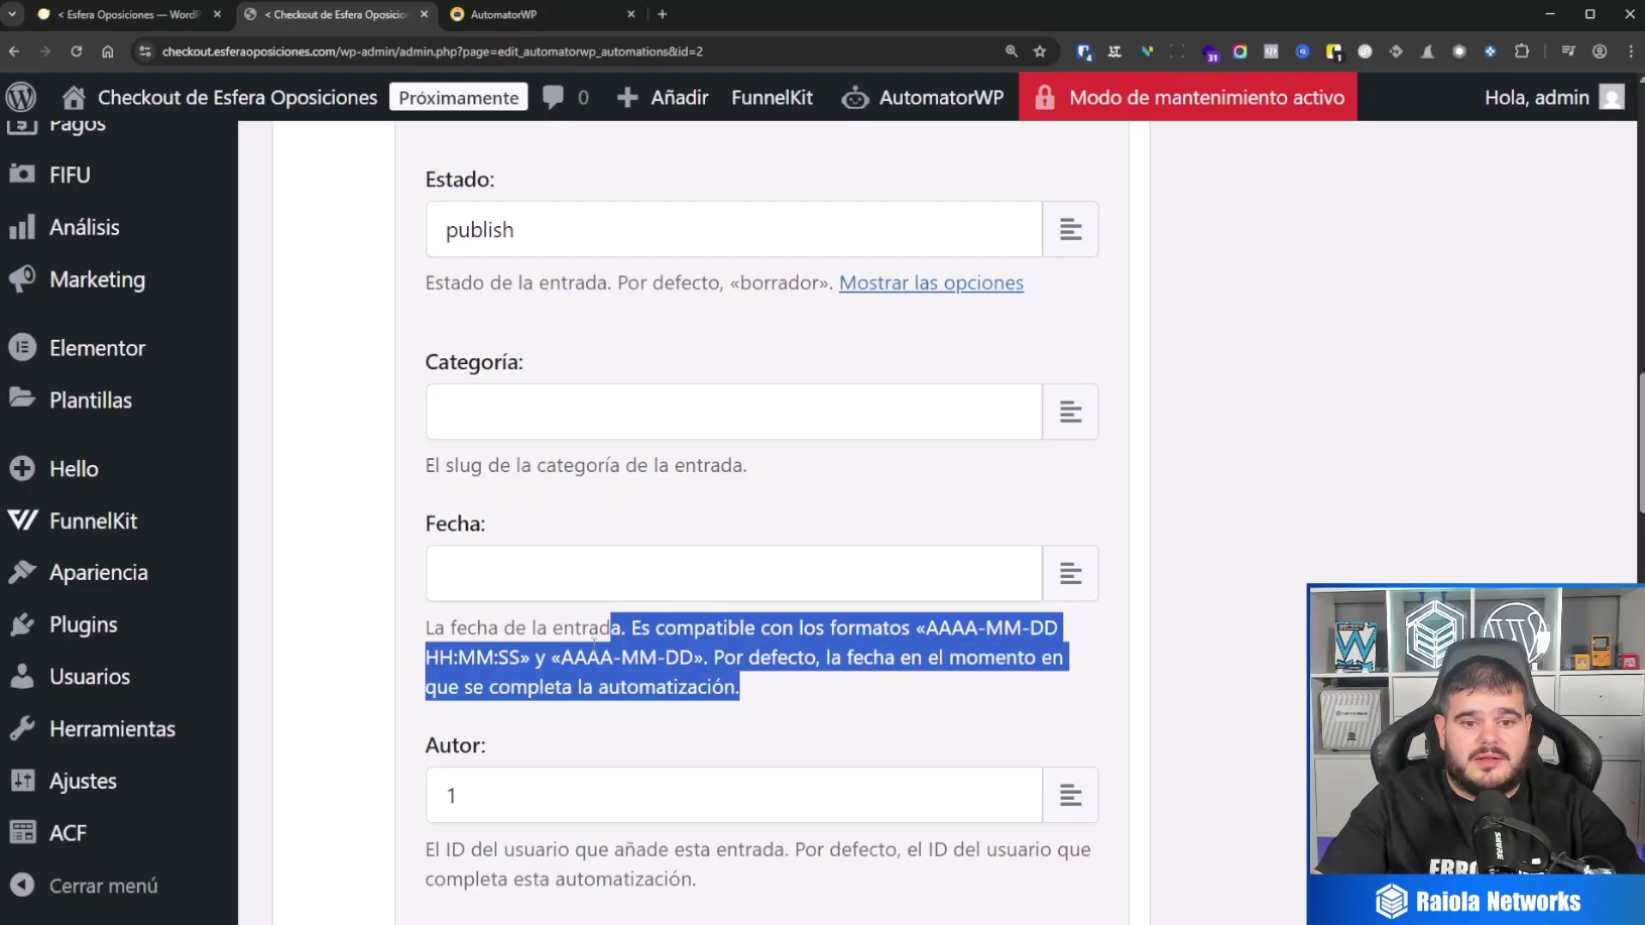
click(659, 639)
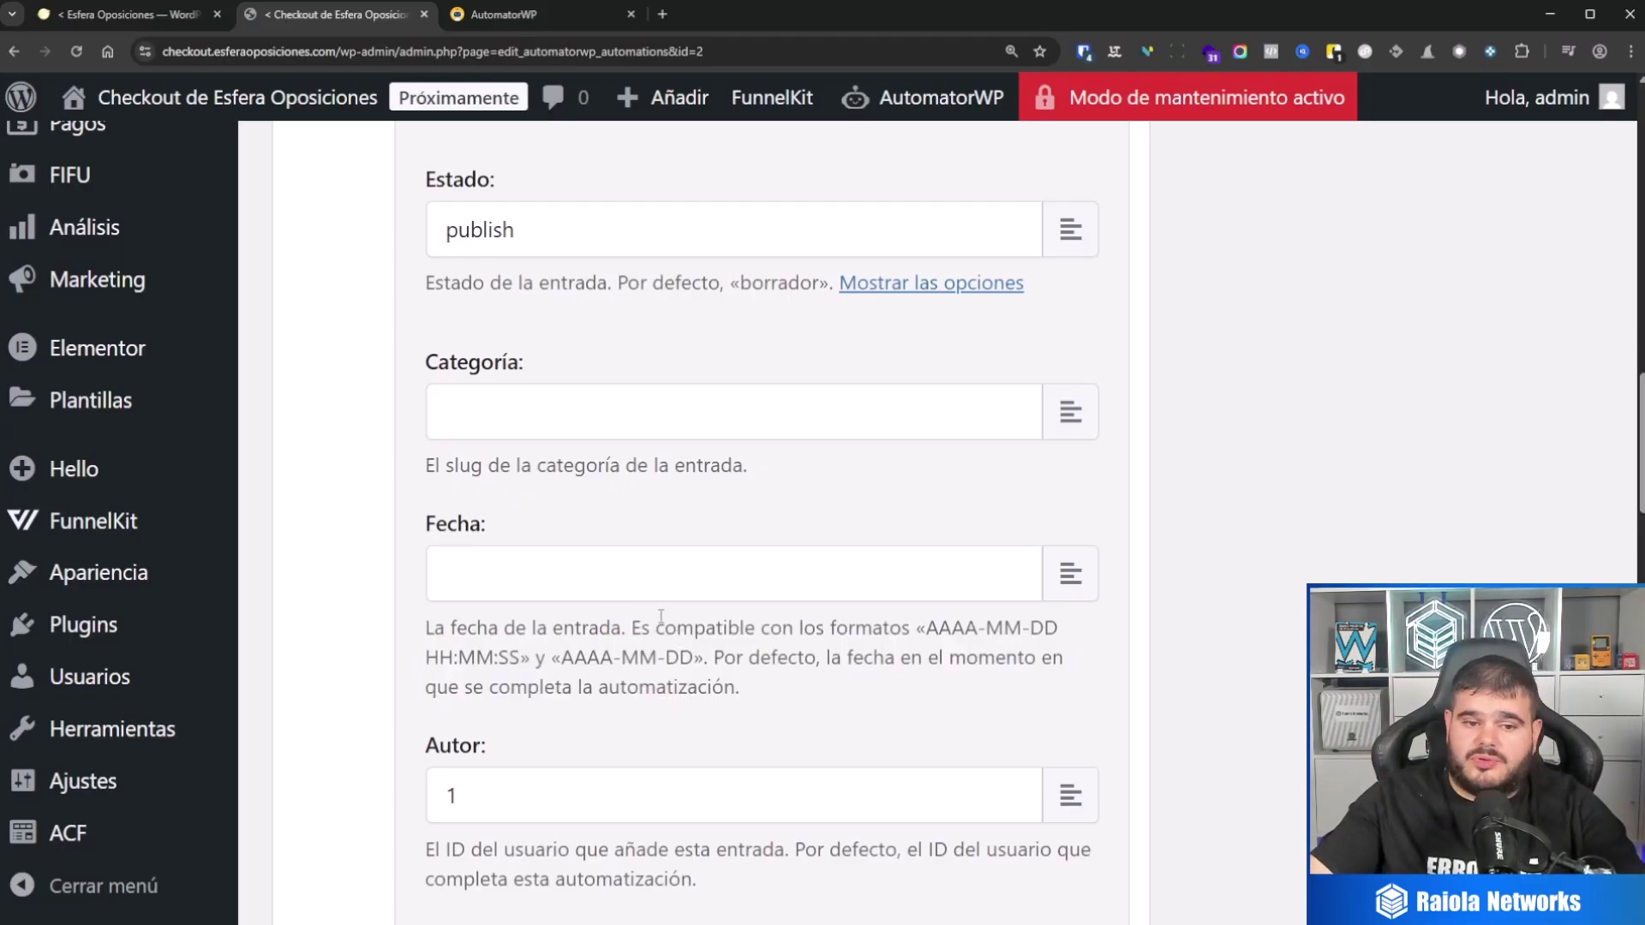
scroll(661, 616, down, 2)
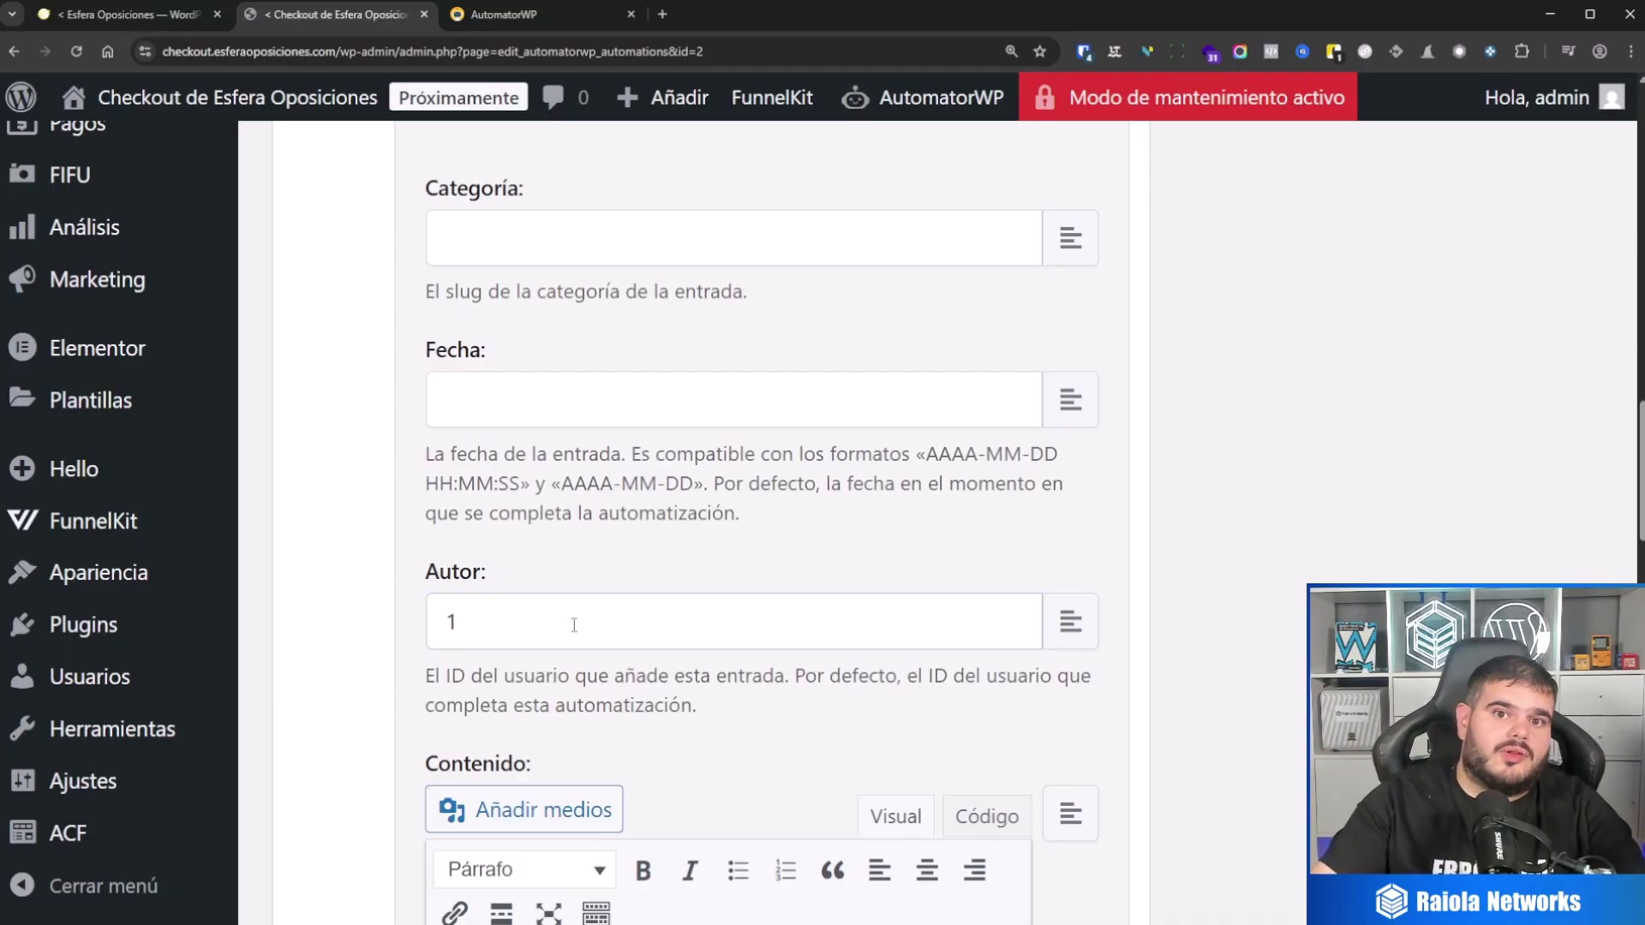
Step: Replace the Contenido of the "Crear un entrada" action with the webhook trigger's descripcion tag
scroll(574, 625, down, 5)
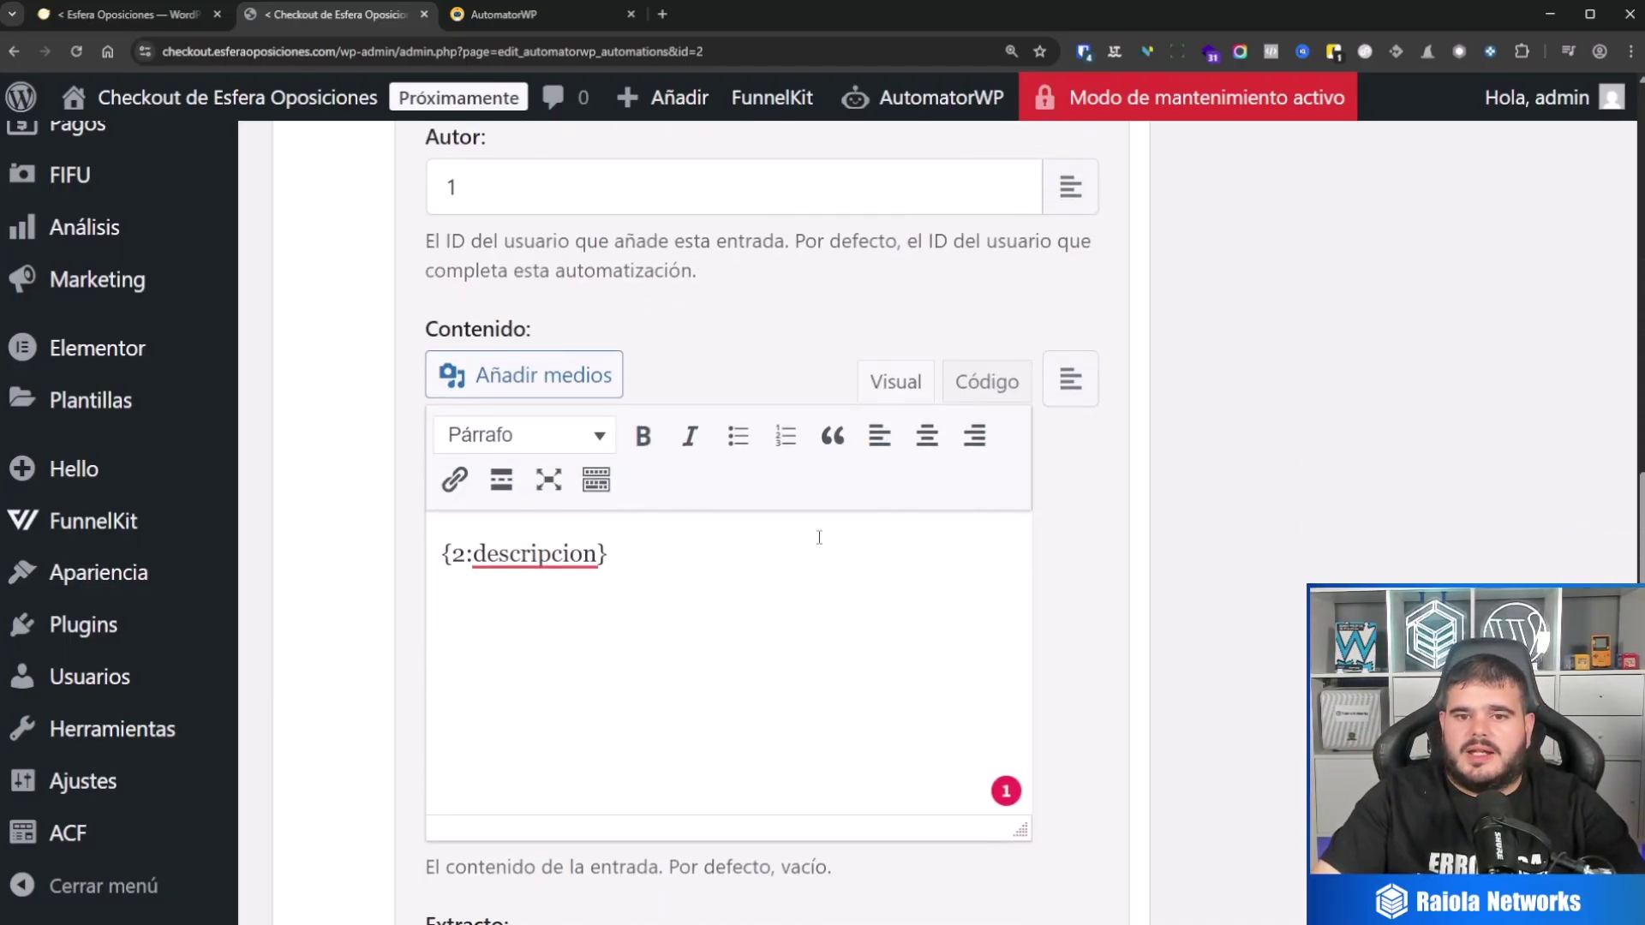
drag(739, 559, 437, 554)
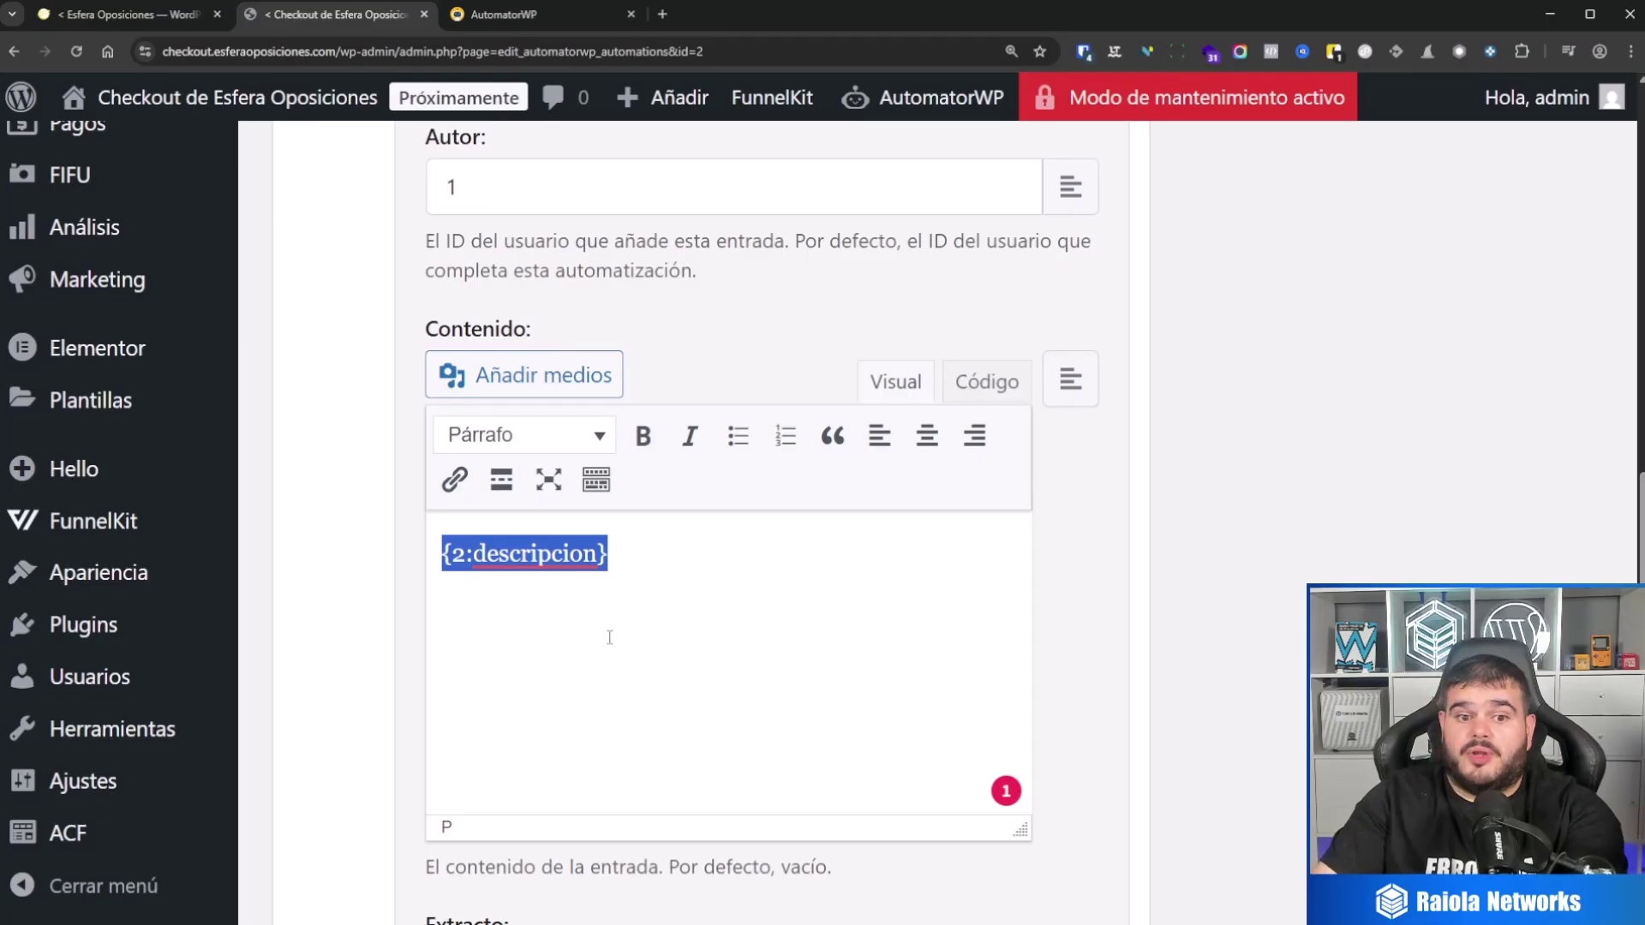
key(BackSpace)
click(1071, 380)
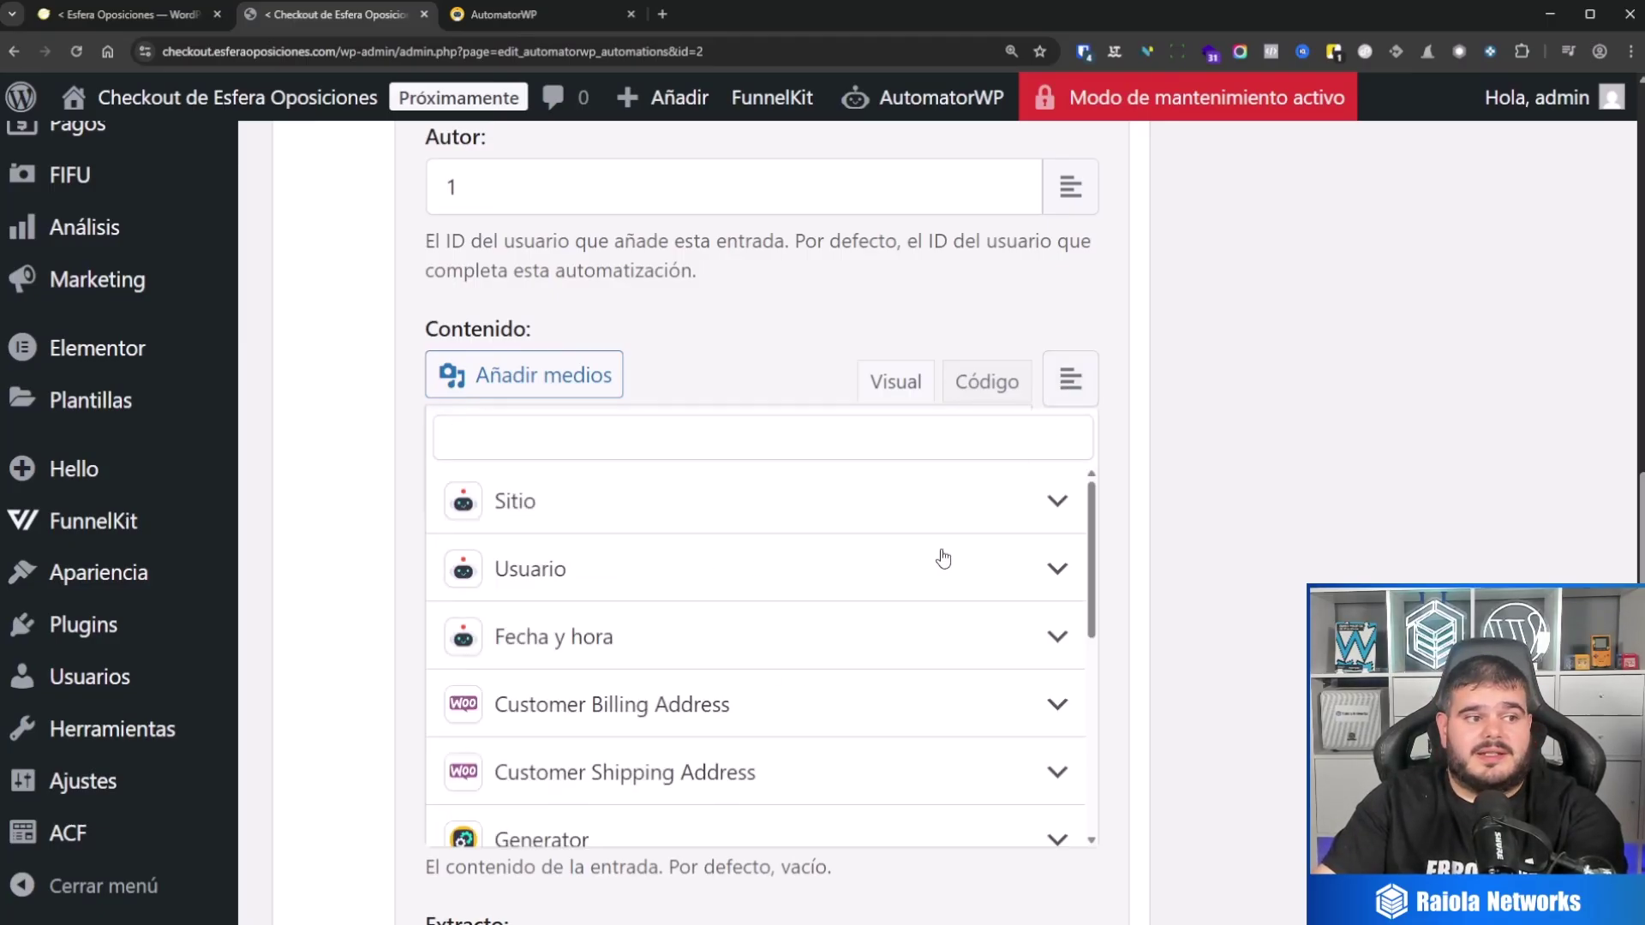
scroll(779, 635, down, 7)
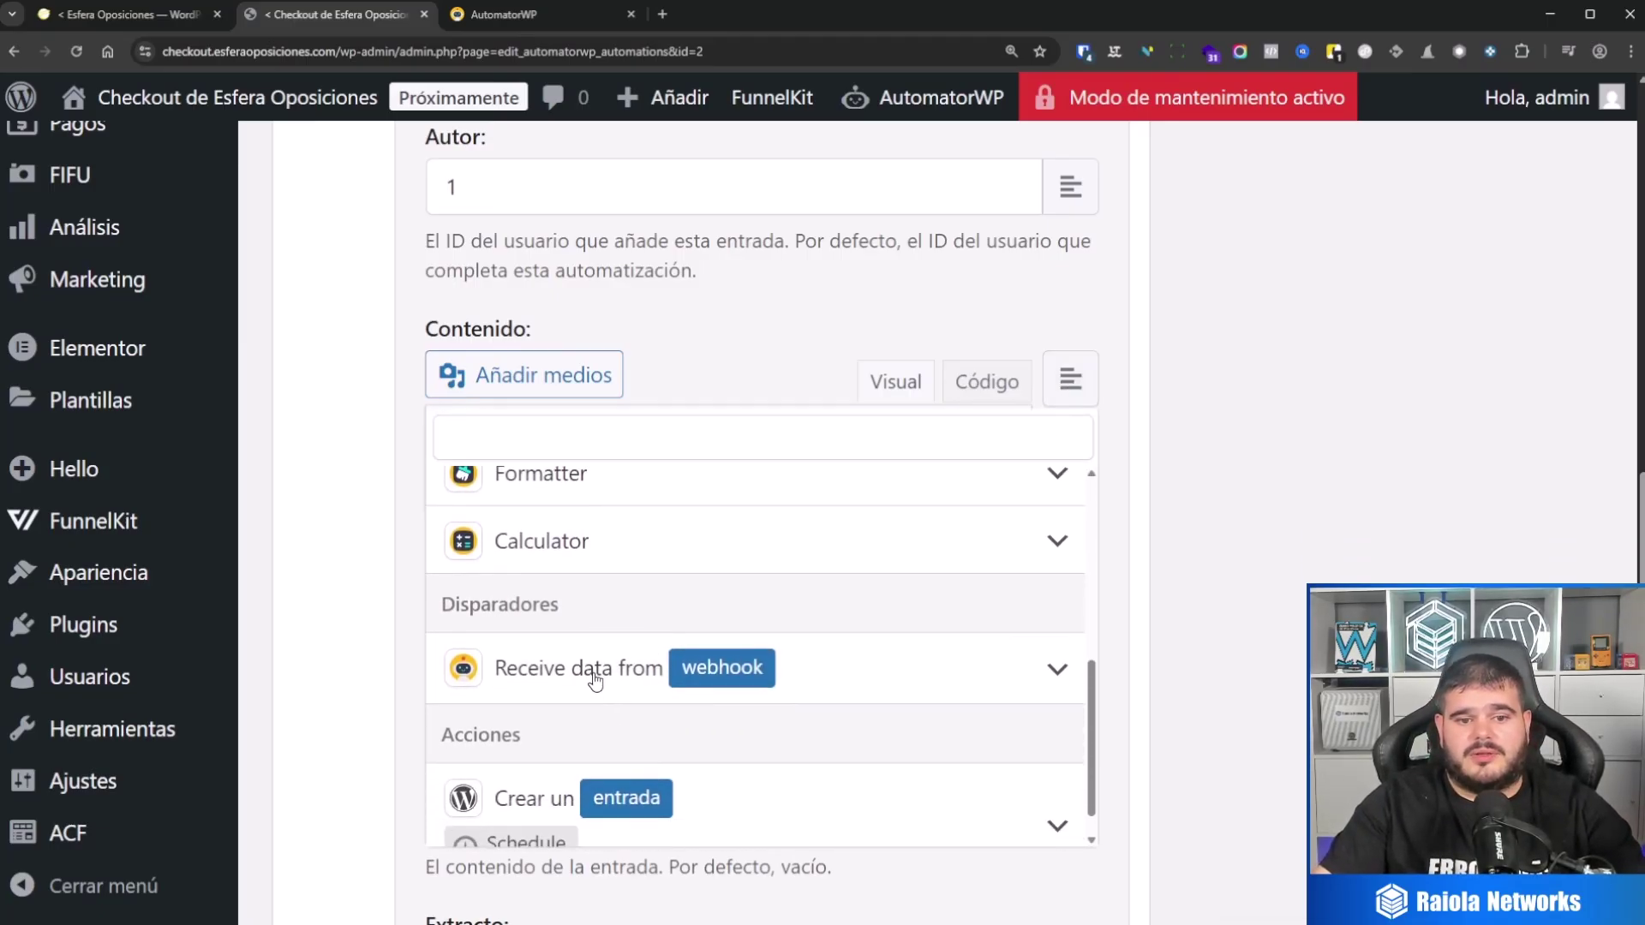
click(595, 679)
scroll(622, 652, down, 2)
click(622, 545)
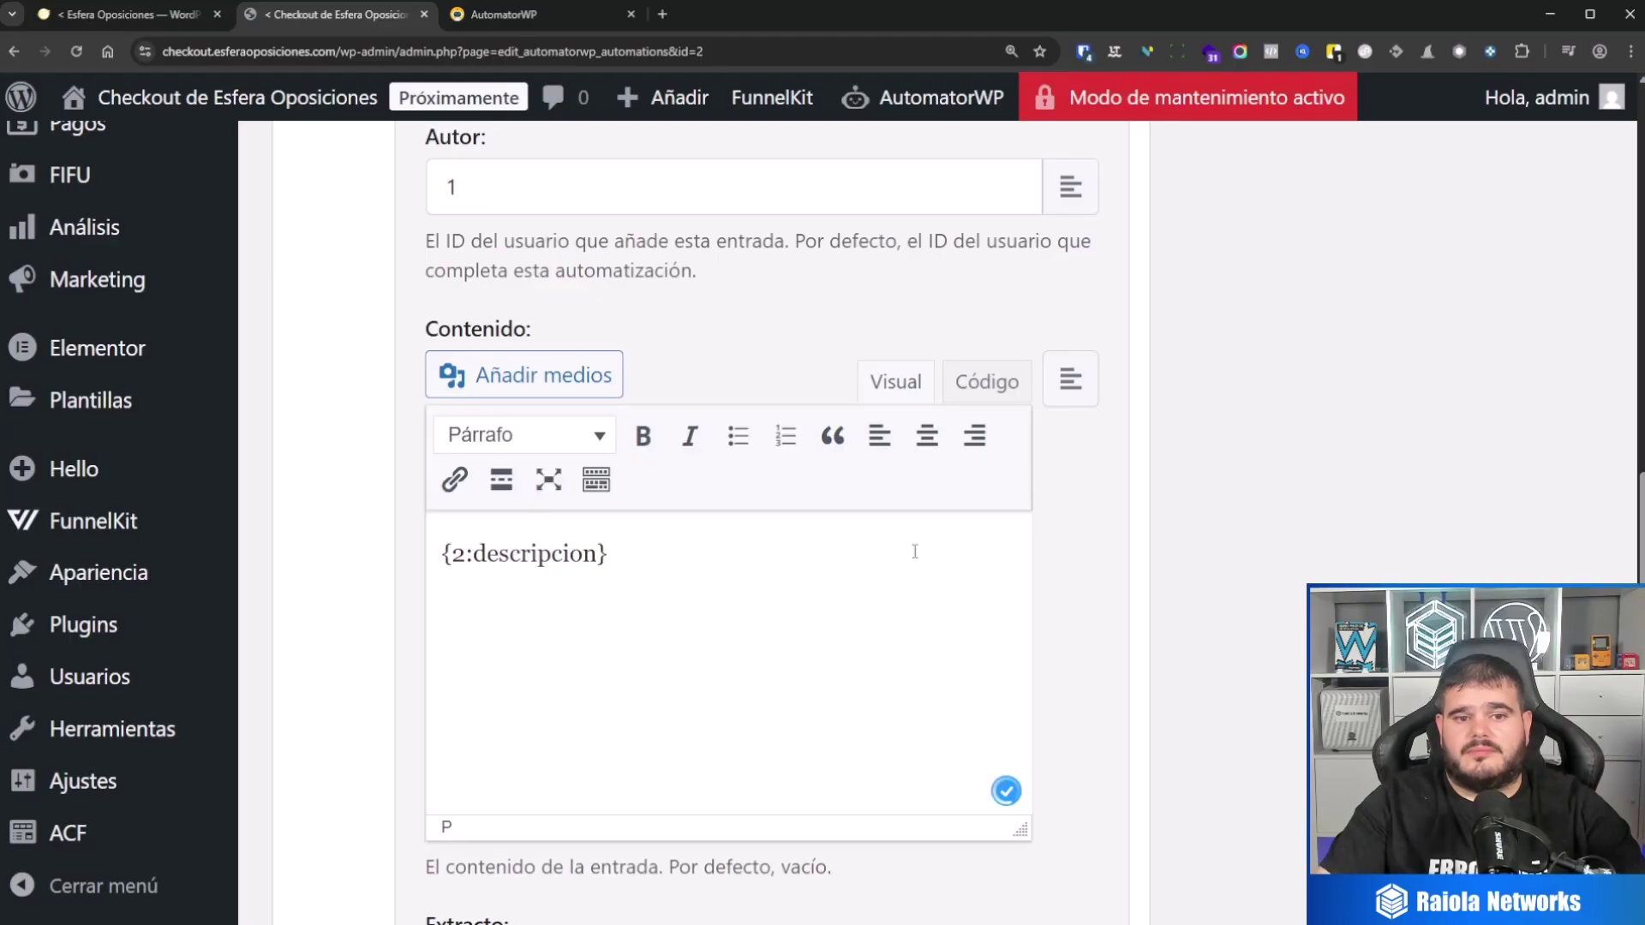
Step: Inspect the _regular_price meta key and its underscores in the action's Meta de la entrada table
scroll(1102, 540, down, 10)
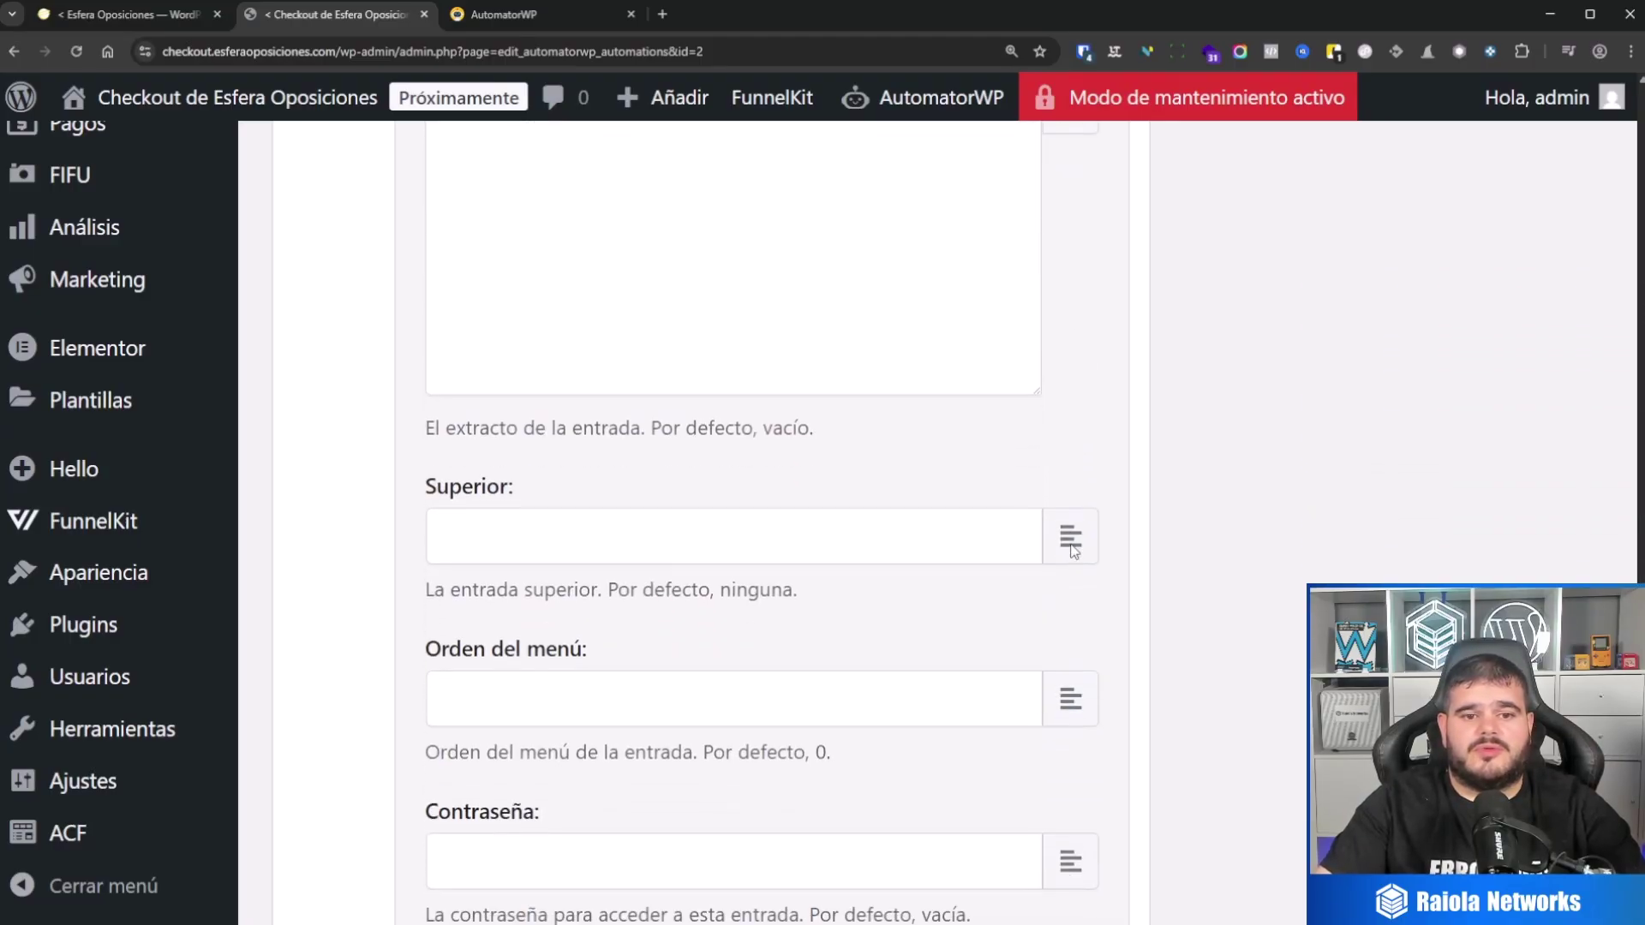
scroll(1073, 551, down, 6)
key(ctrl+minus)
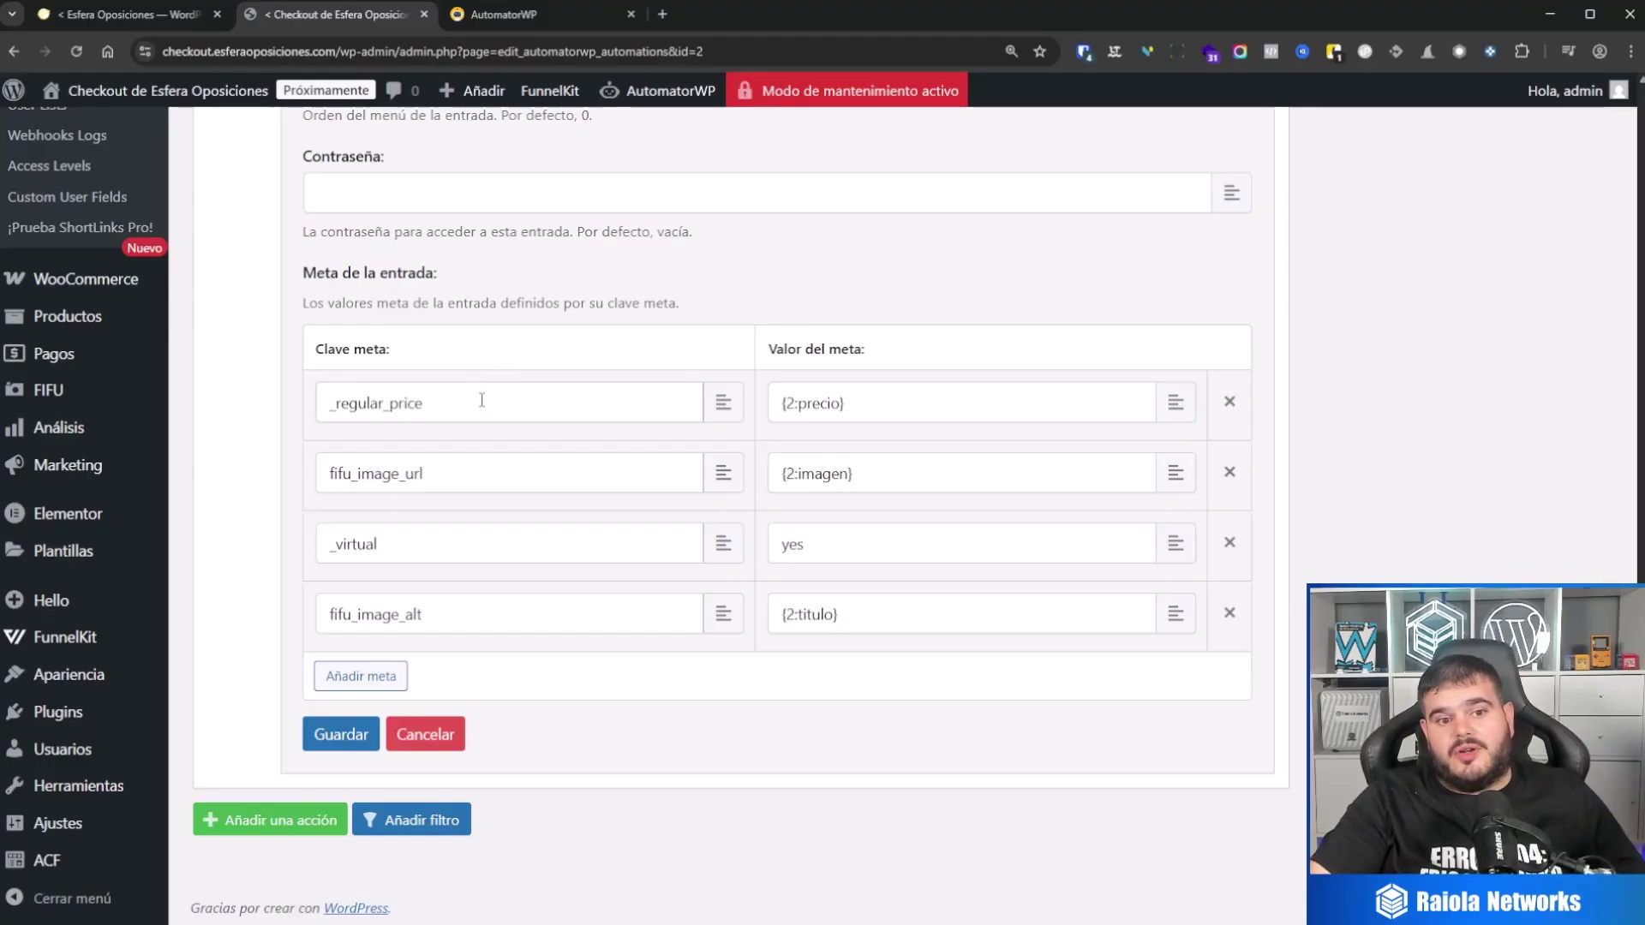
drag(480, 400, 261, 404)
click(531, 407)
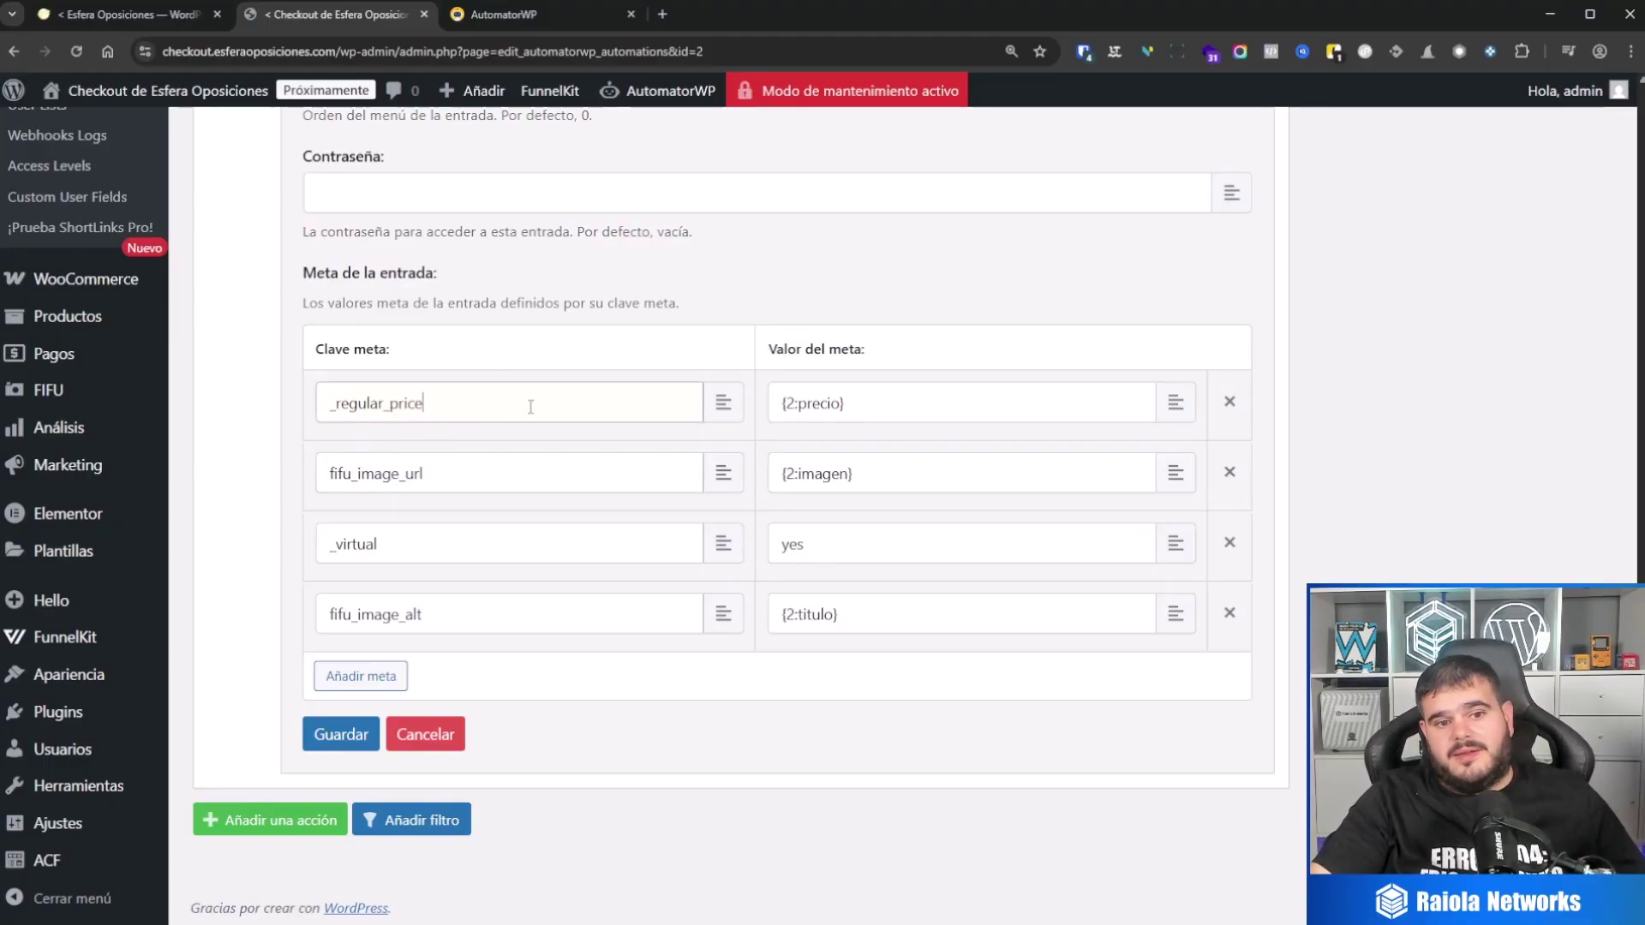
drag(551, 397, 391, 404)
click(334, 402)
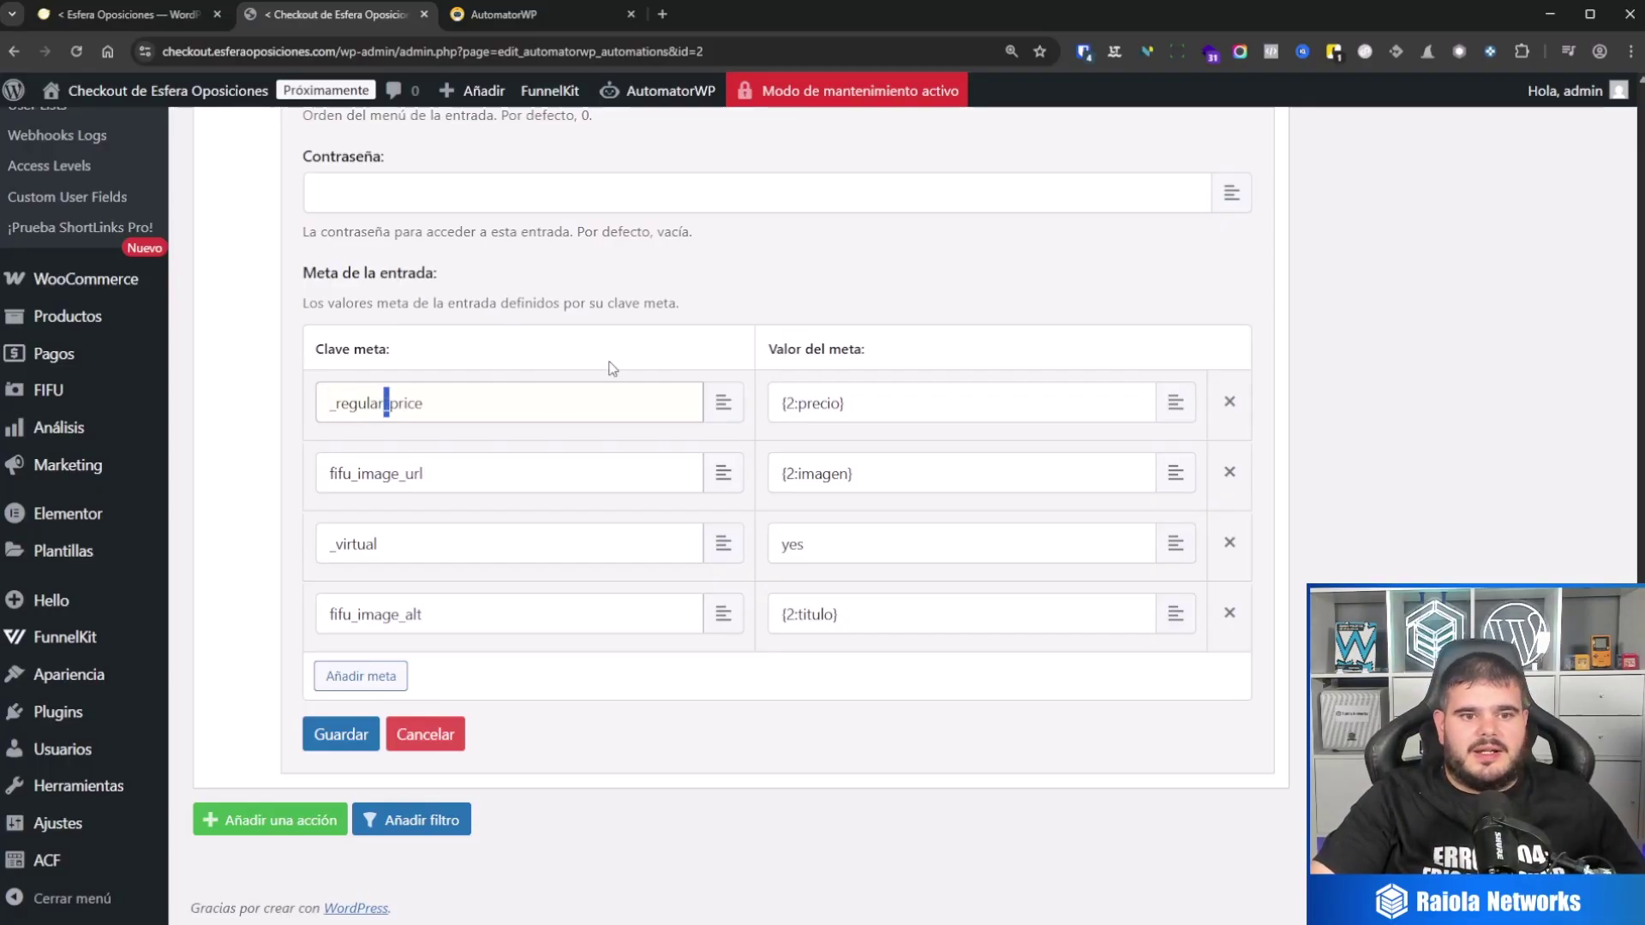
Step: Replace the value of the _regular_price meta with the webhook trigger's precio tag
drag(911, 408, 732, 411)
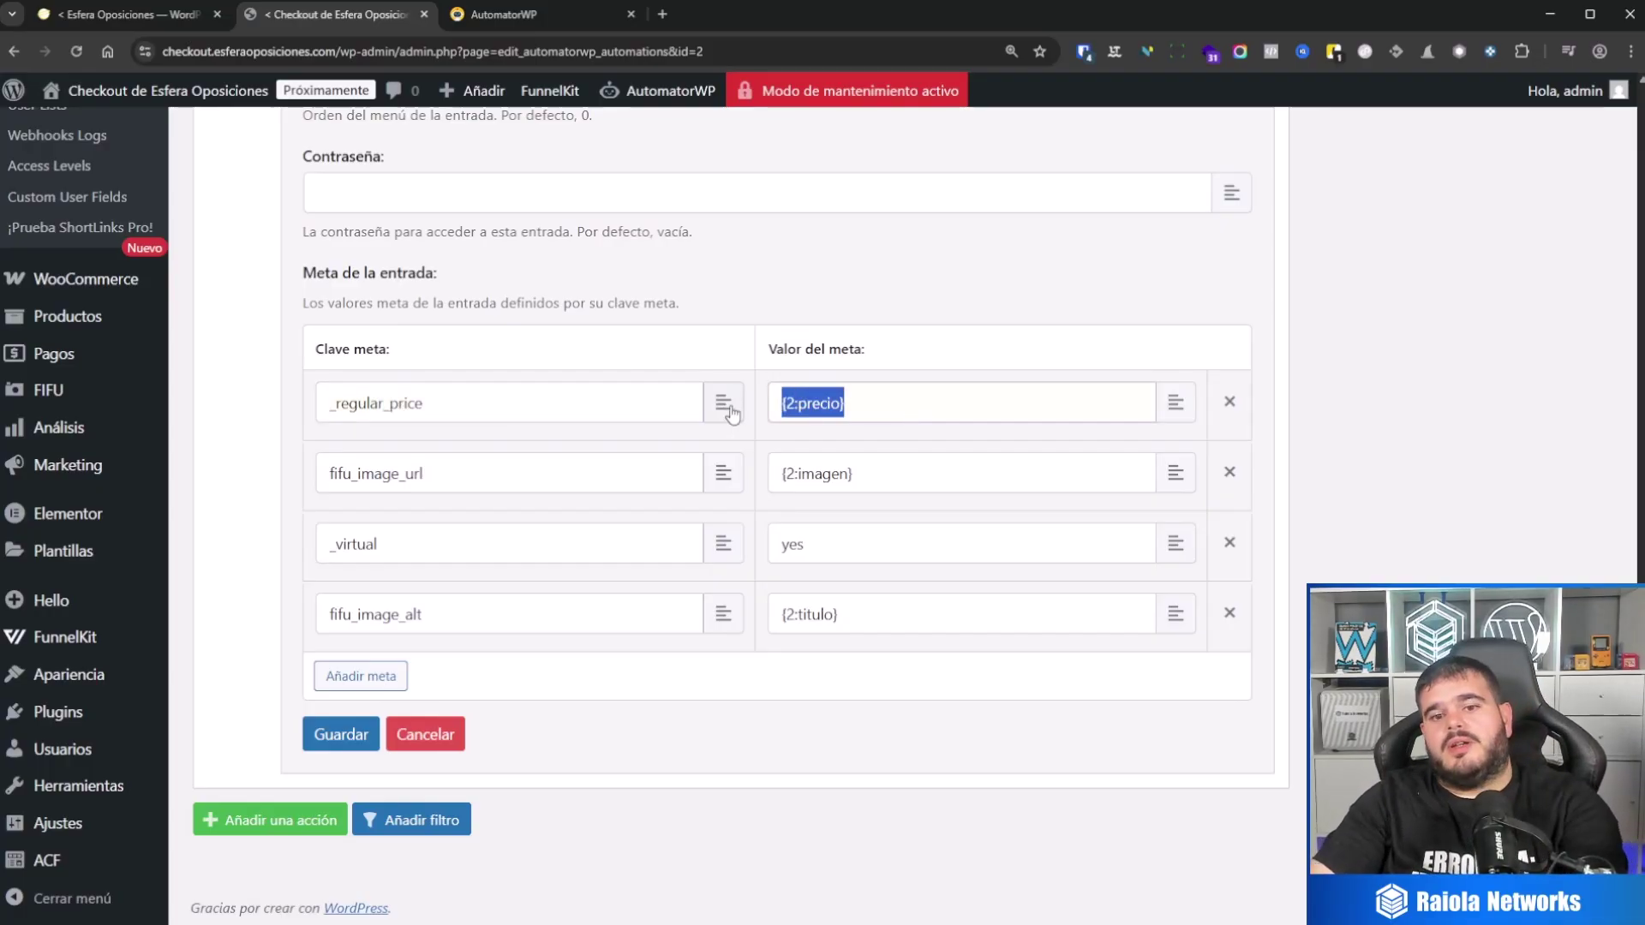
key(BackSpace)
click(1176, 403)
scroll(984, 625, down, 5)
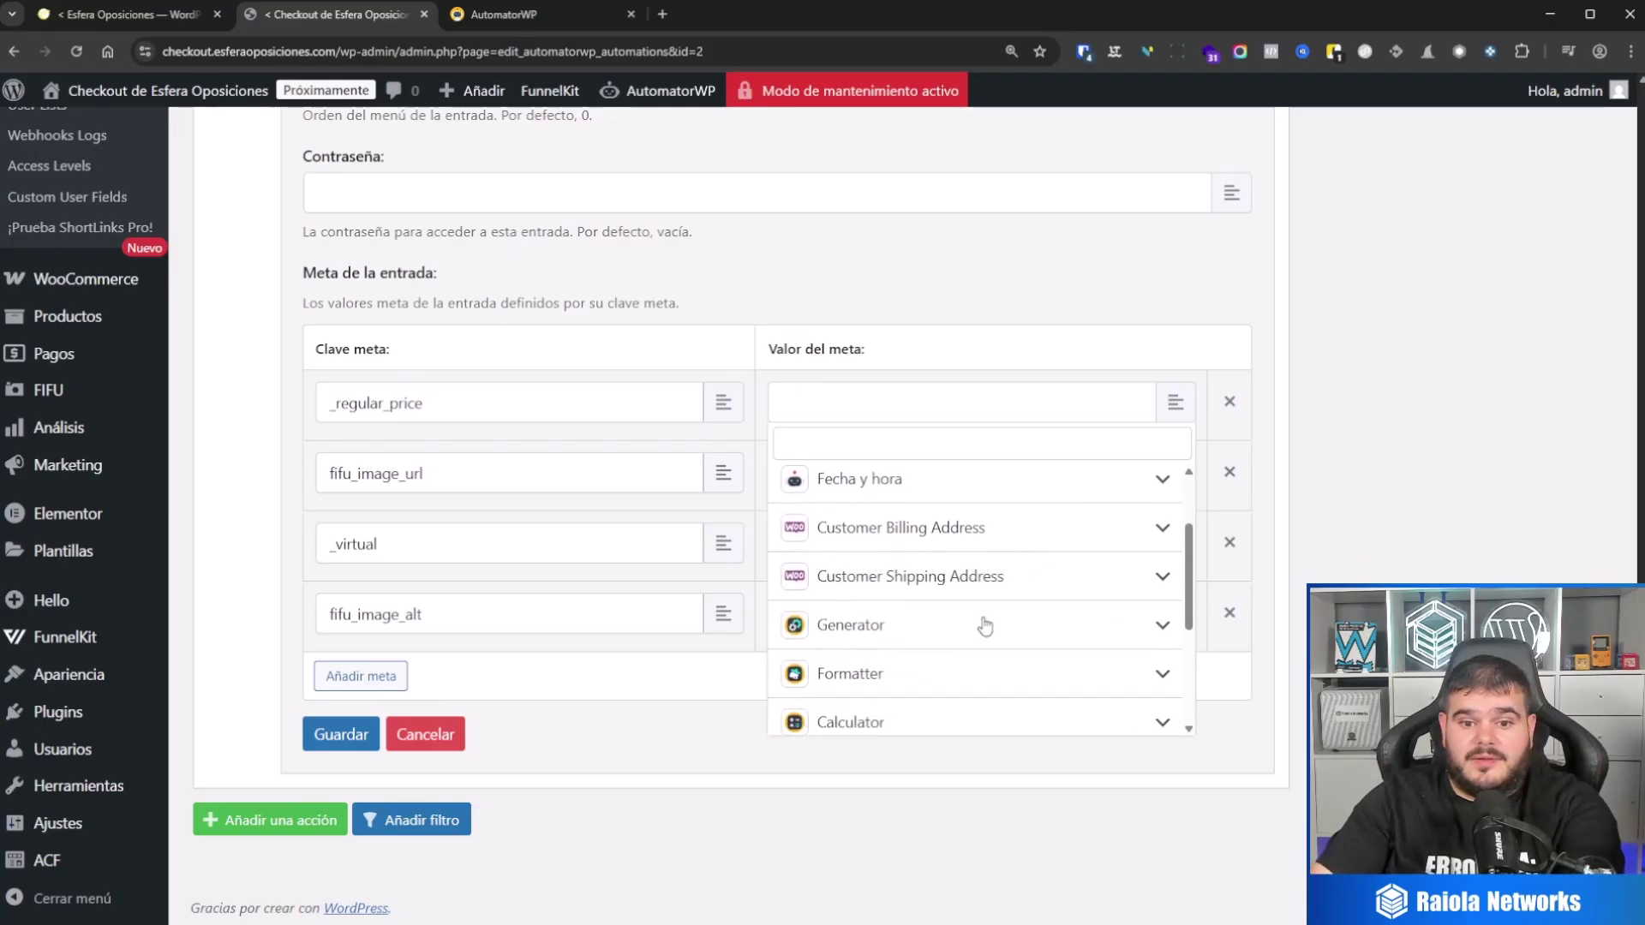
click(880, 600)
scroll(943, 617, down, 3)
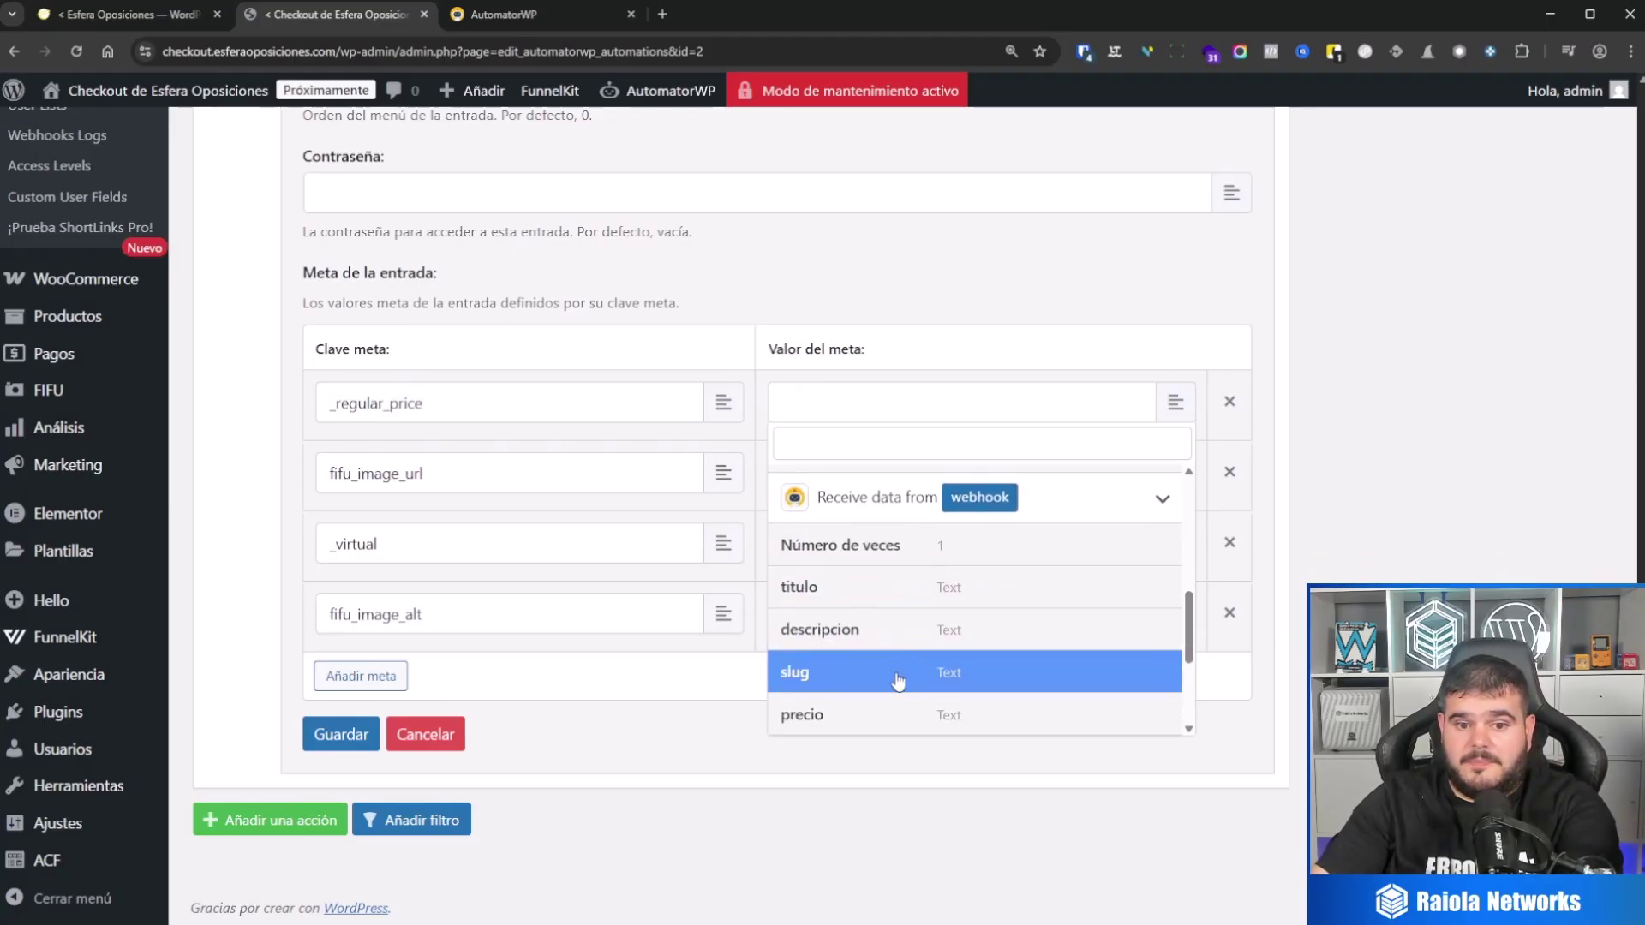
click(910, 647)
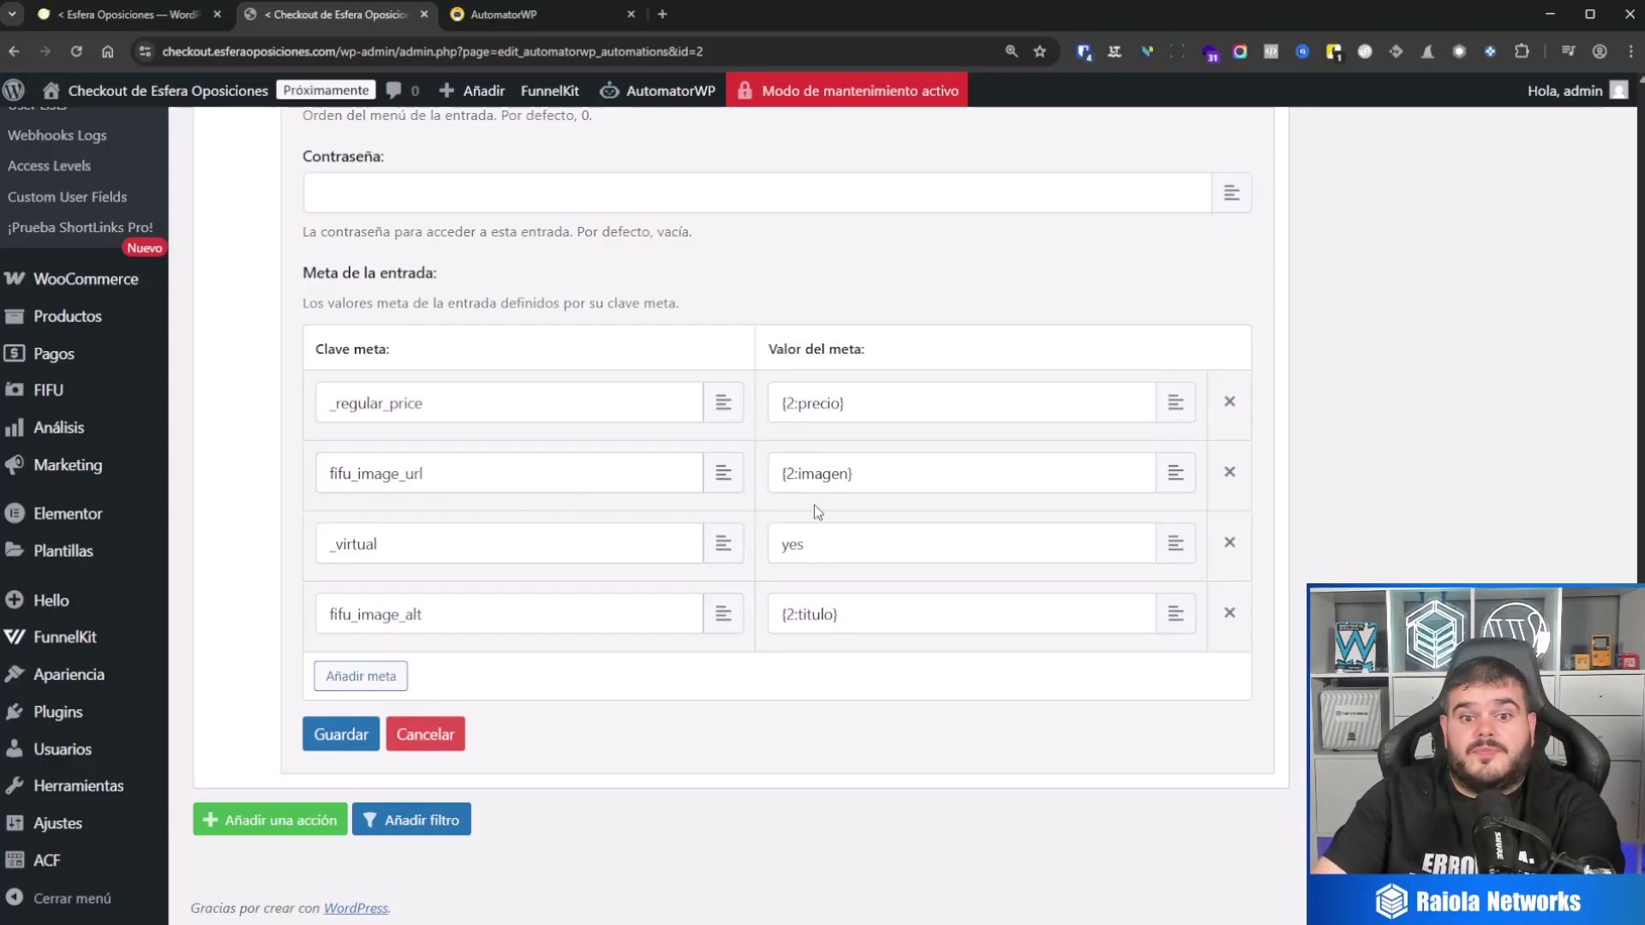
Step: Check the keys and values of the fifu_image_url and _virtual meta rows
drag(918, 468, 709, 476)
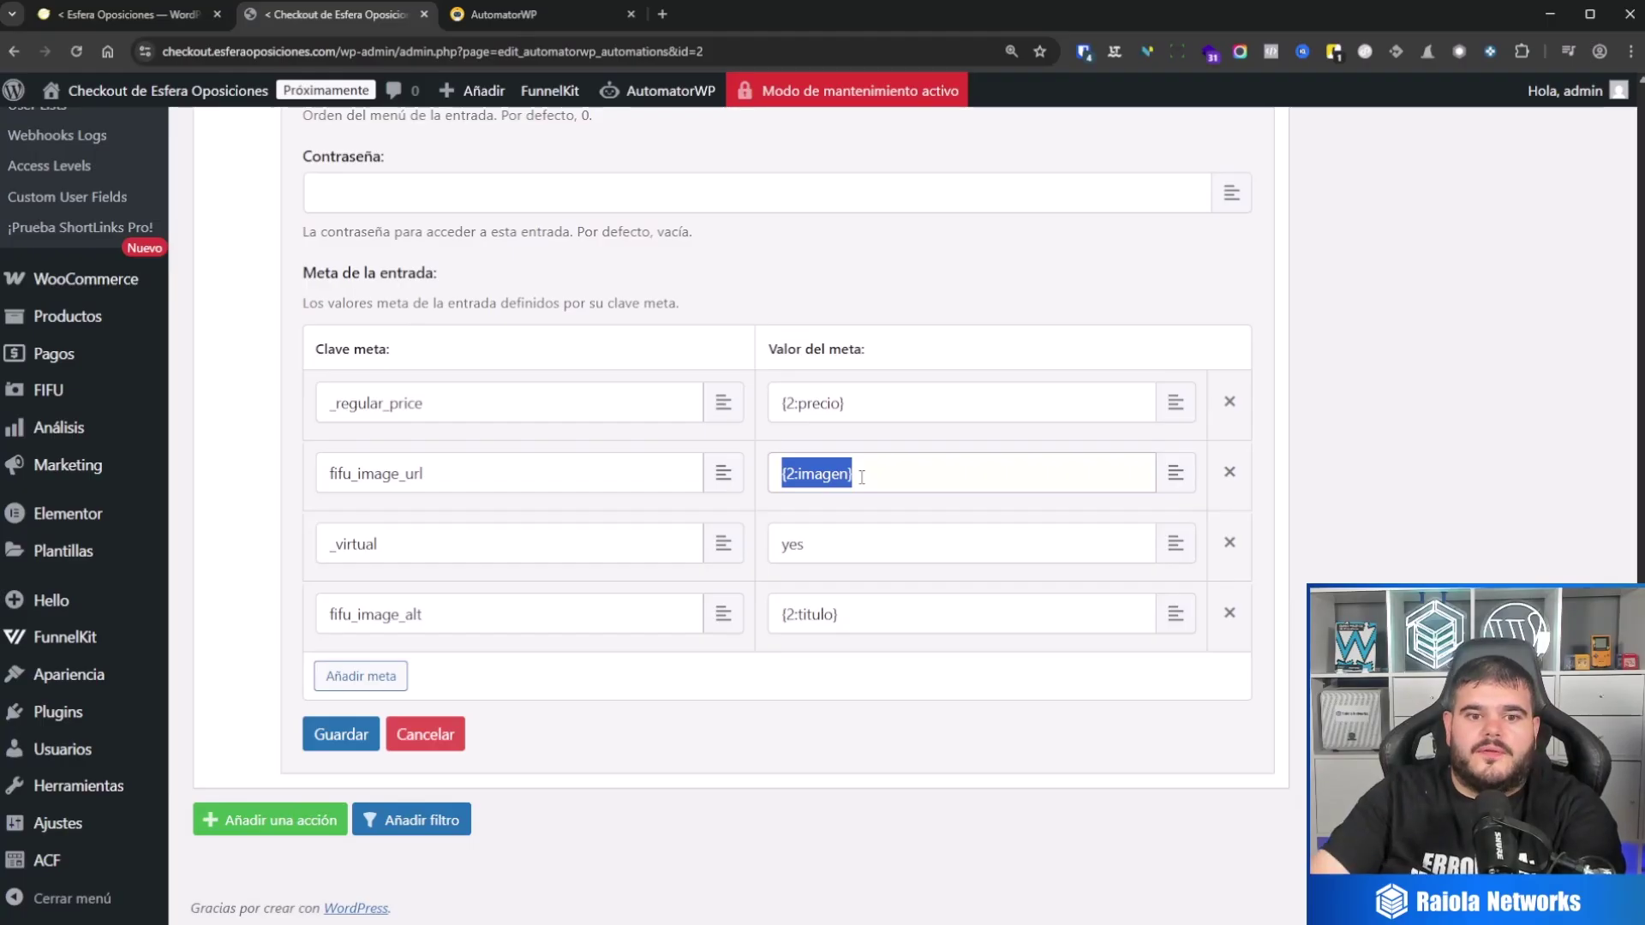
click(455, 477)
drag(455, 476, 299, 486)
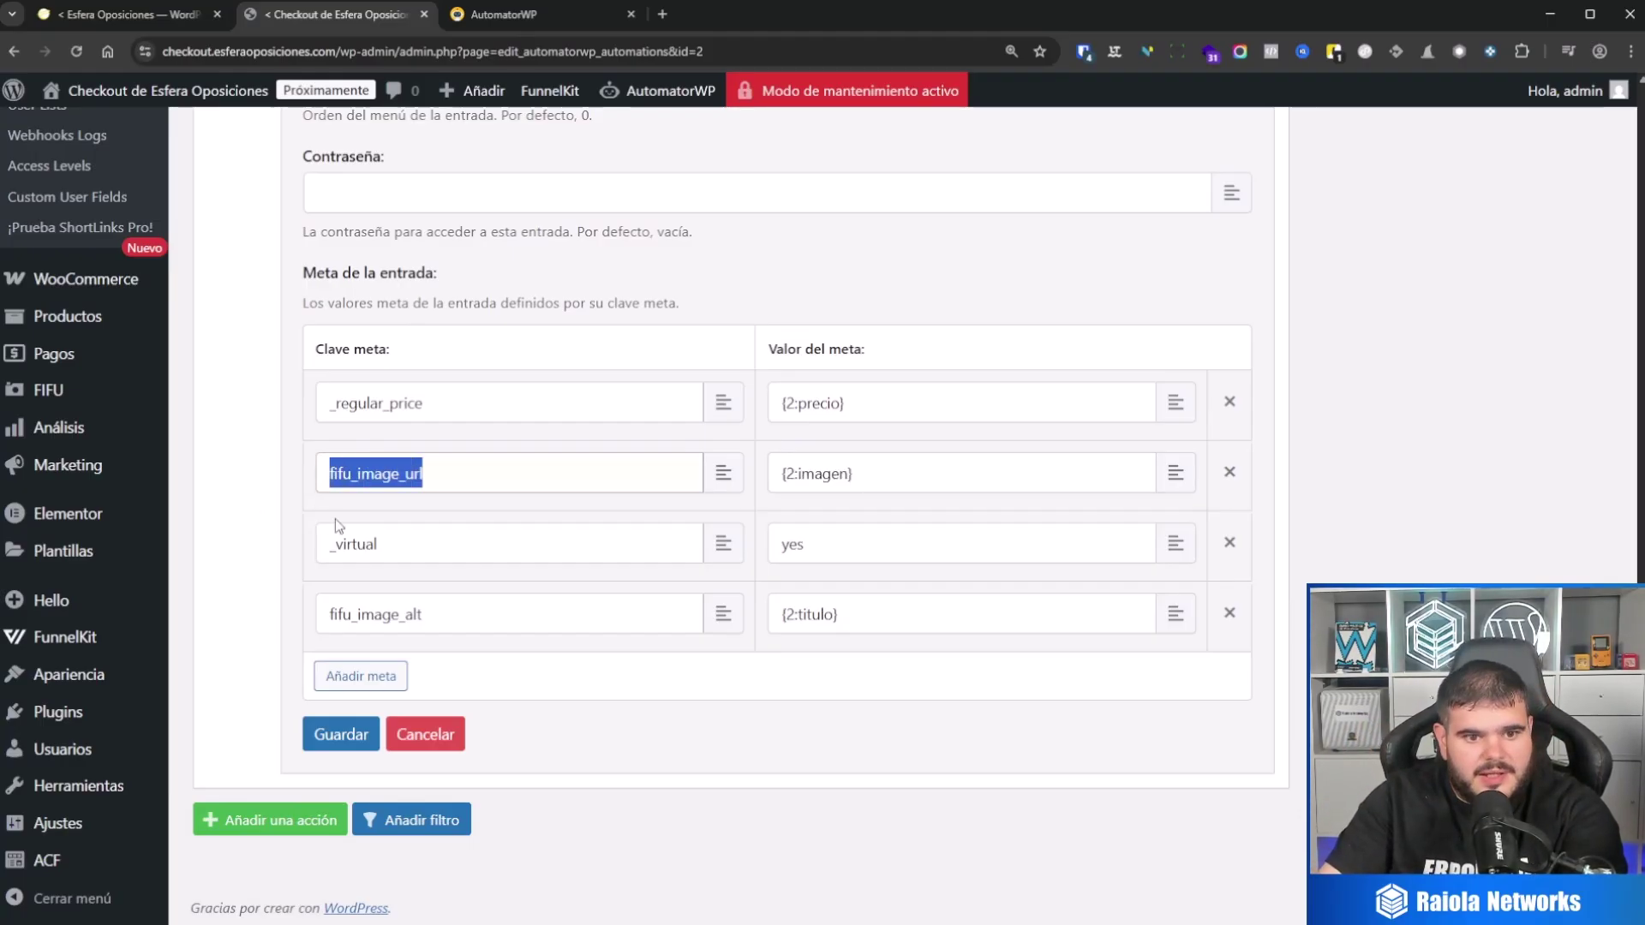
click(448, 543)
drag(448, 544, 216, 549)
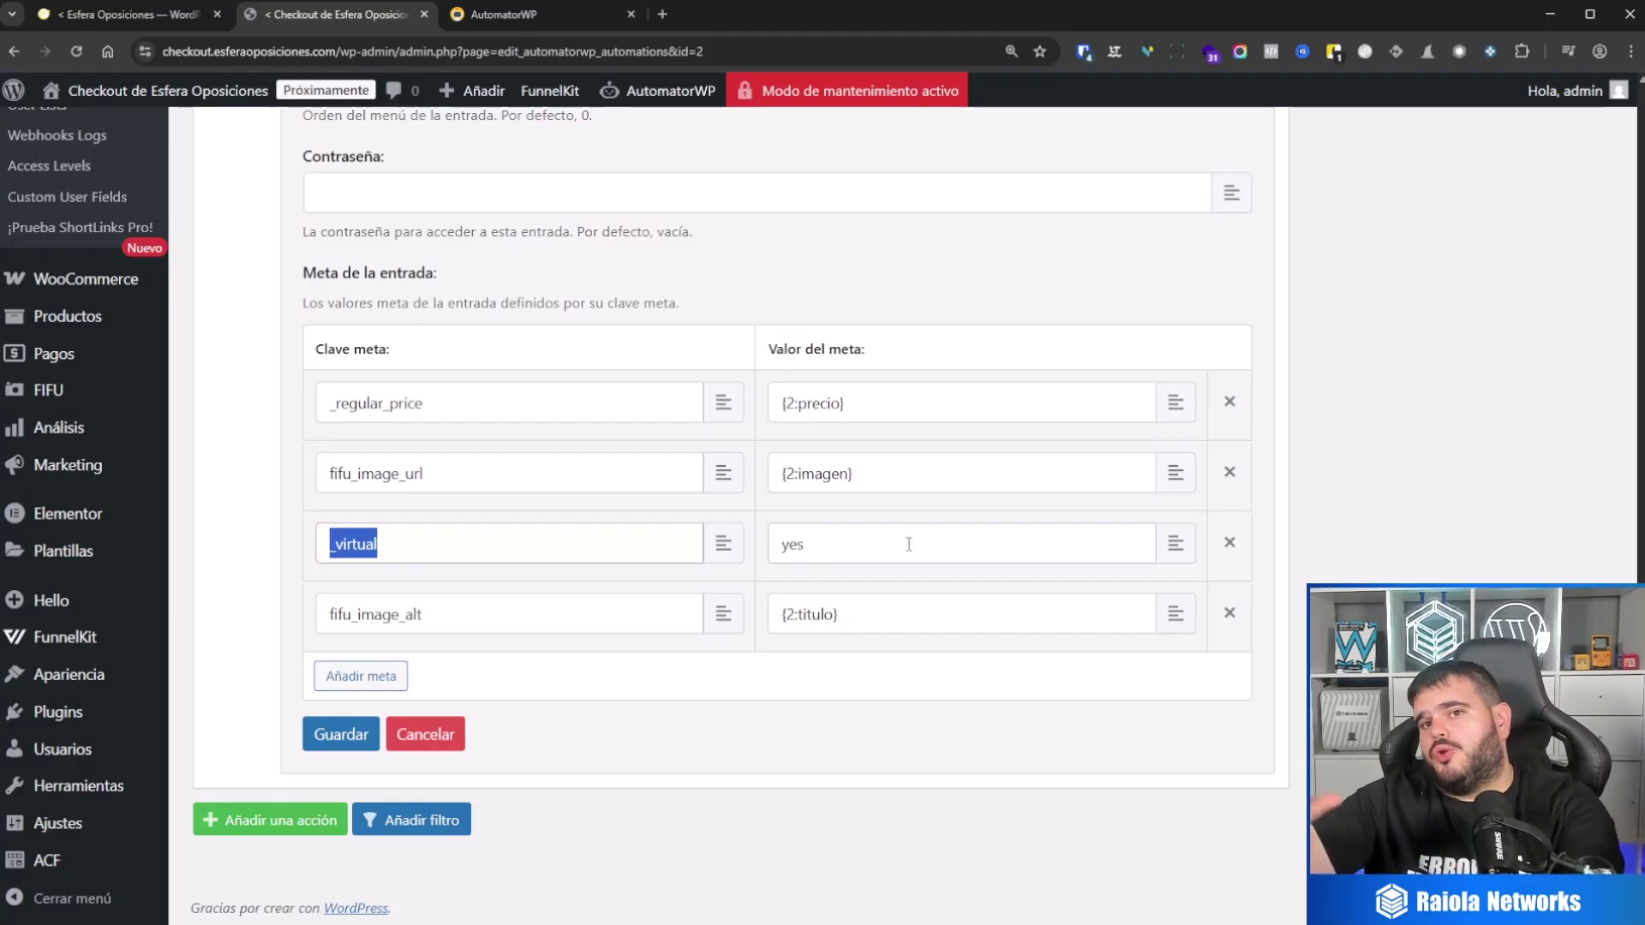
drag(924, 541, 705, 544)
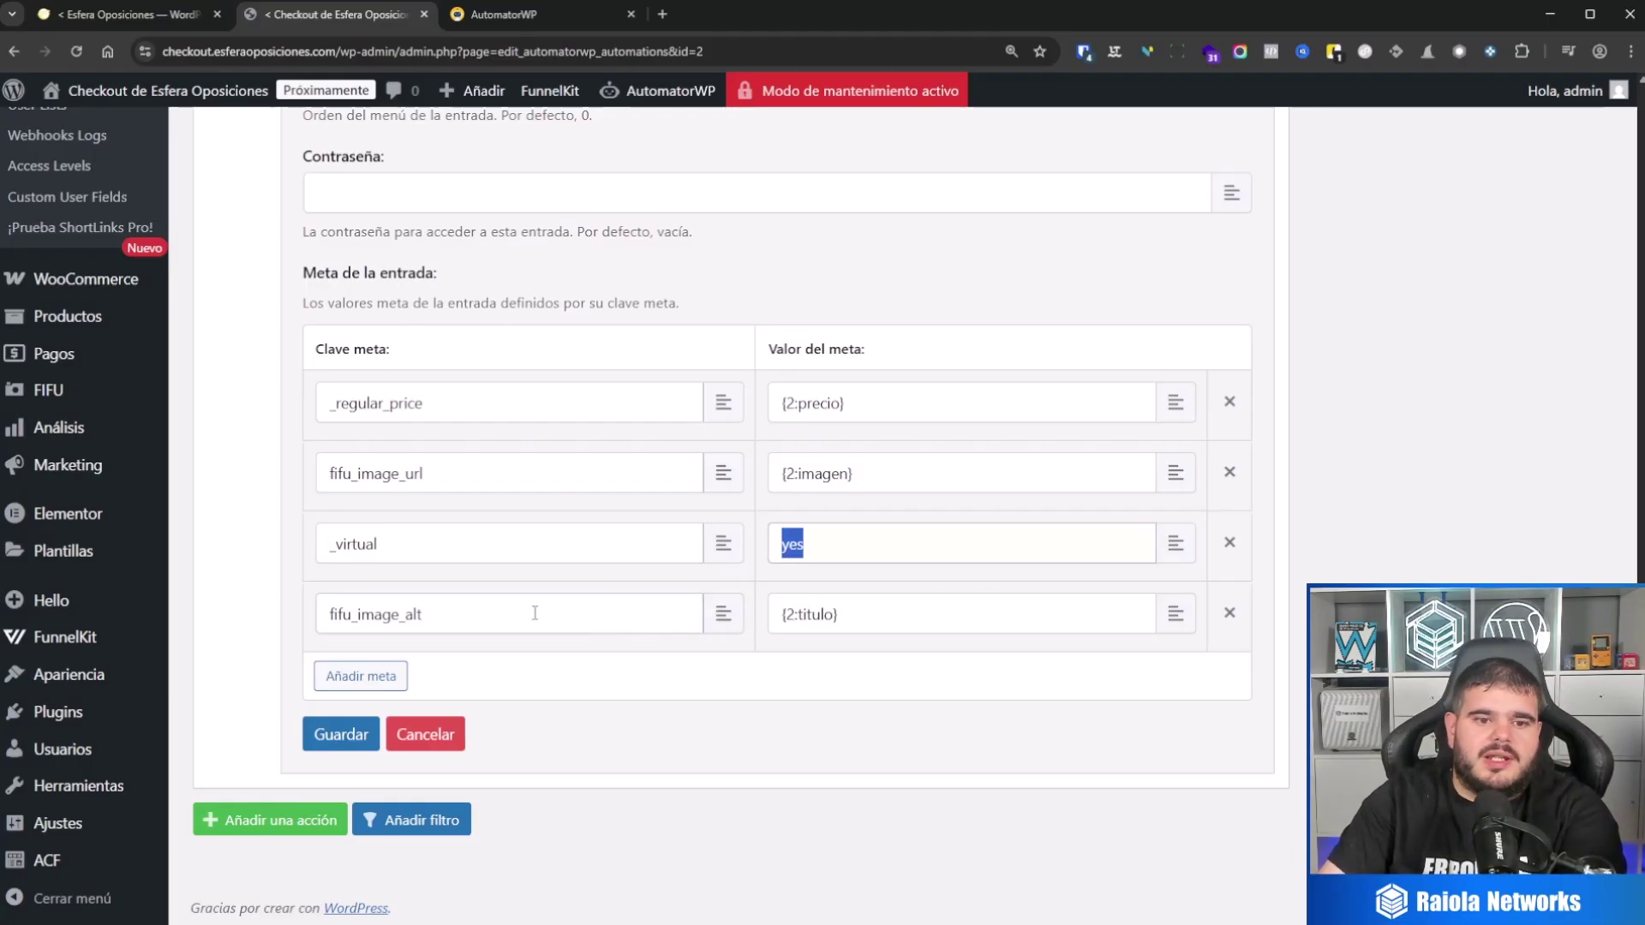
Step: Check the fifu_image_url key and the value of the fifu_image_alt row in the action's Meta de la entrada table
drag(532, 613, 398, 515)
double_click(471, 471)
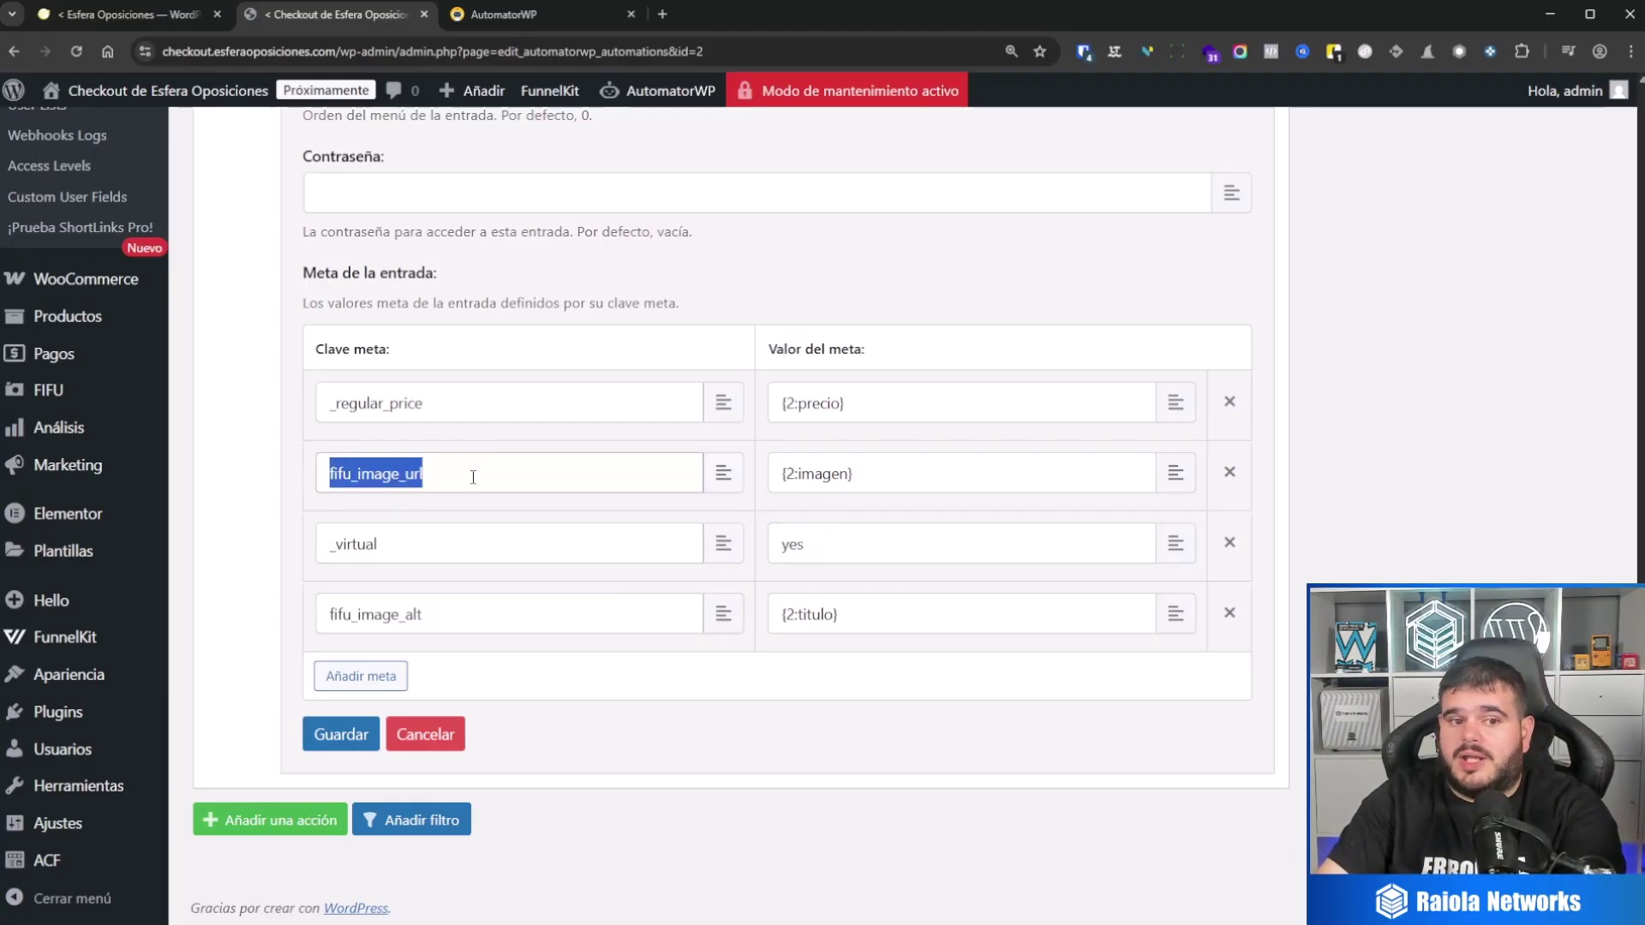
click(870, 615)
key(ctrl+a)
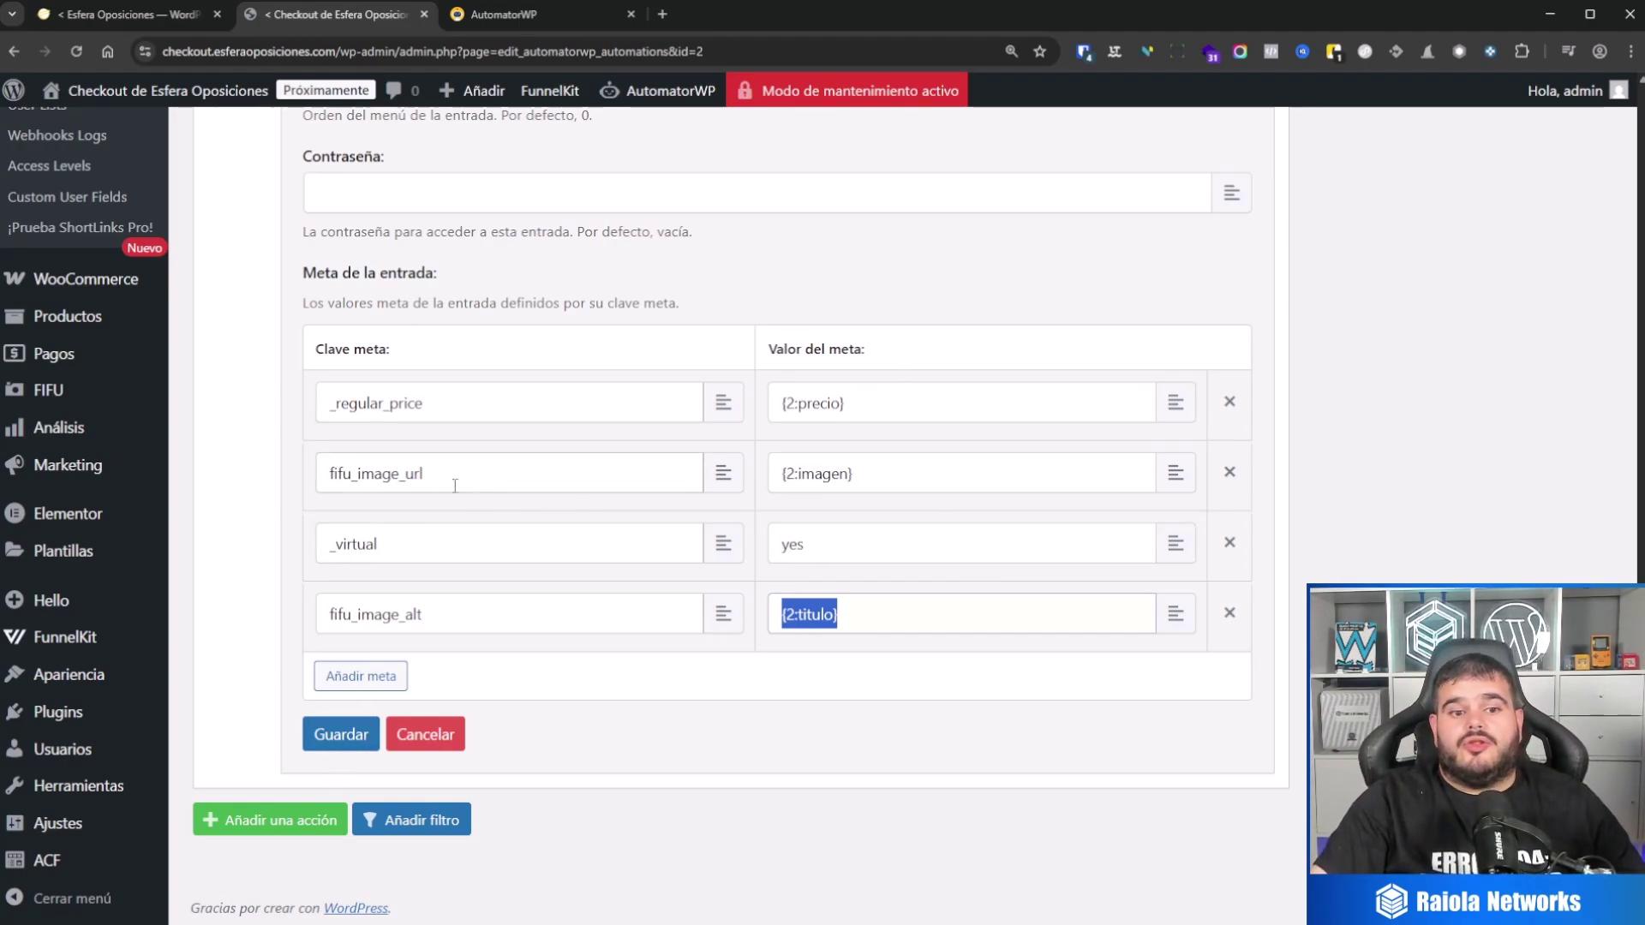
Step: Save the "Crear un entrada" action and the changes to the "Sincronizacion desde frontend" automation
click(350, 737)
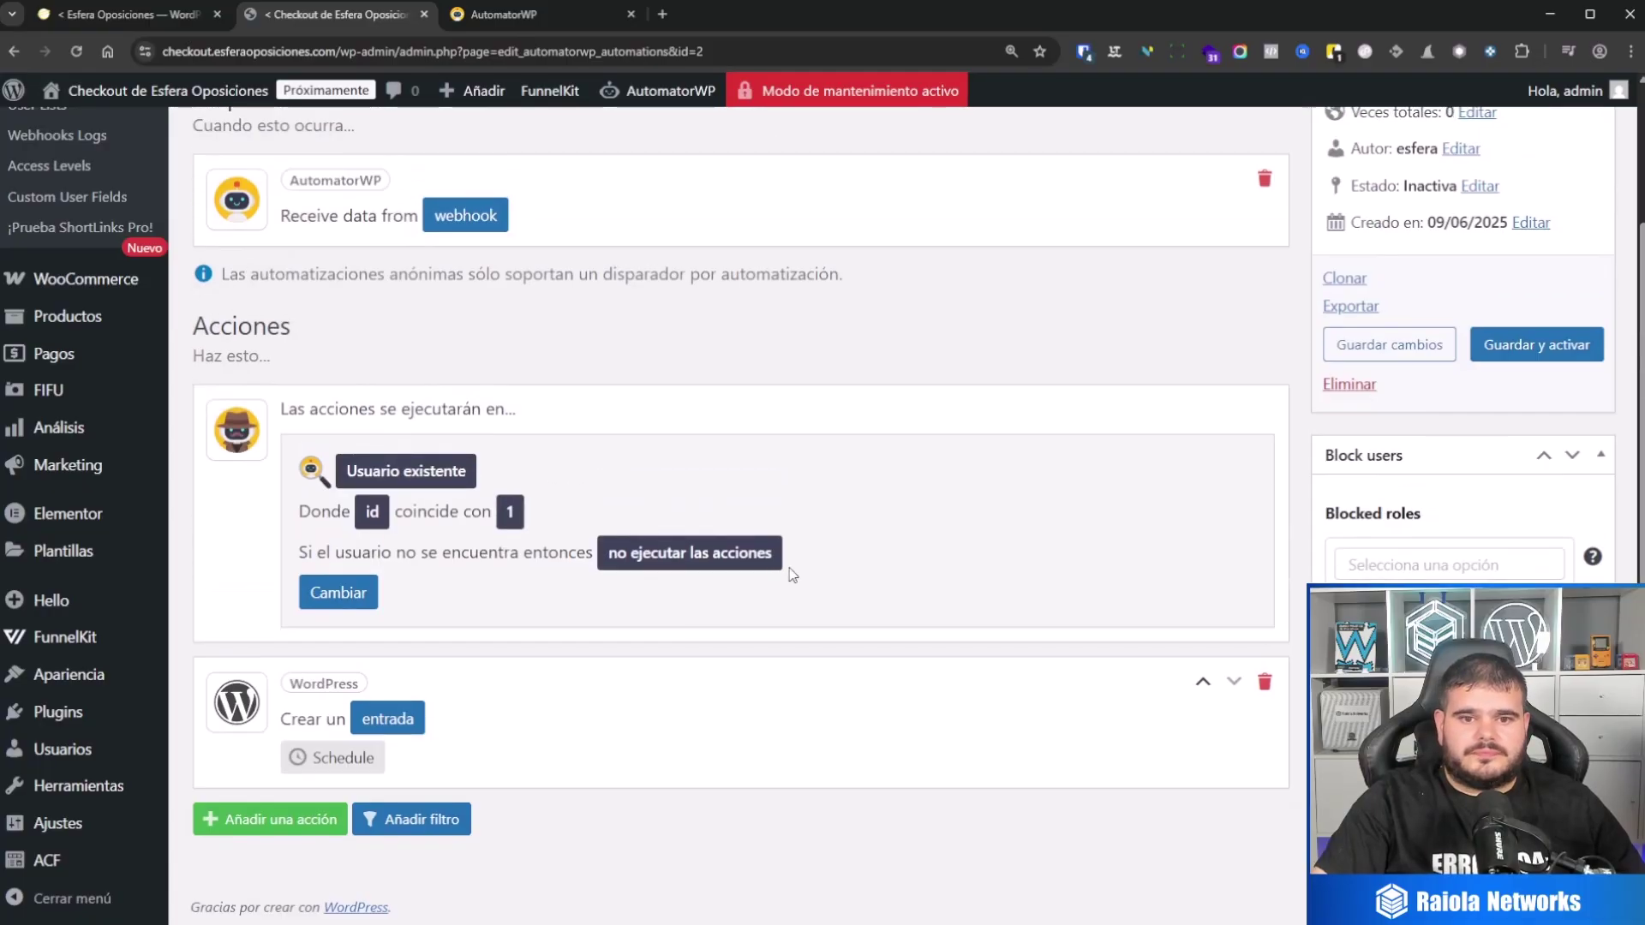
scroll(893, 596, down, 3)
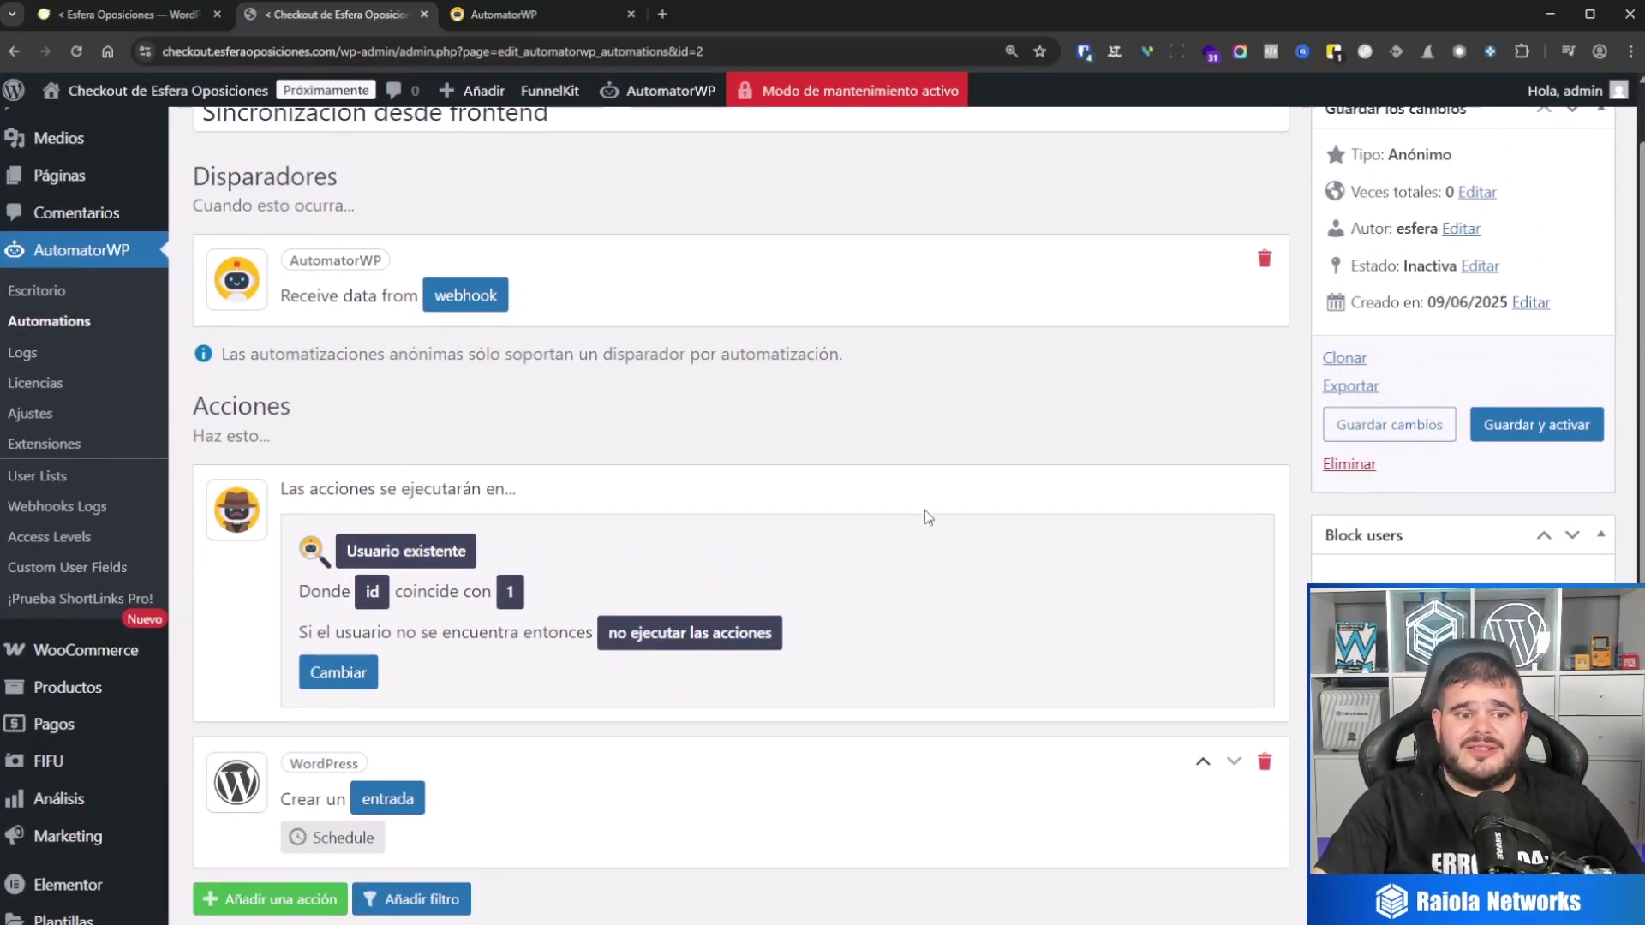
click(1389, 425)
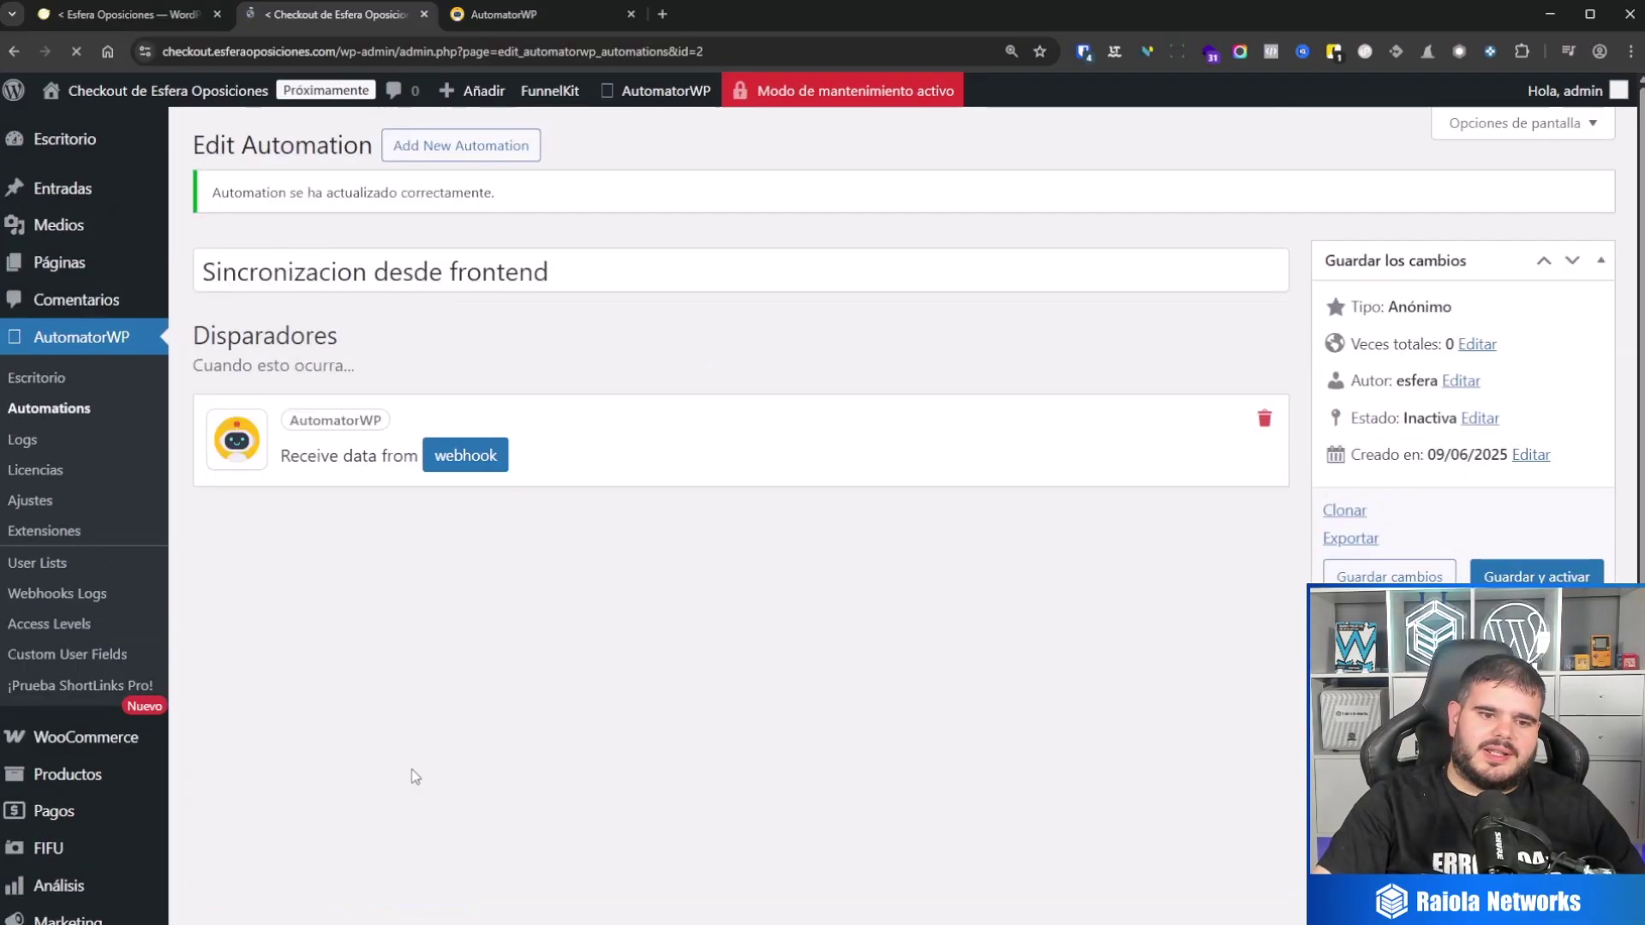
Step: Review the "Crear un entrada" action's fields down to its meta table, and save the action and the automation again
scroll(437, 647, down, 3)
click(392, 599)
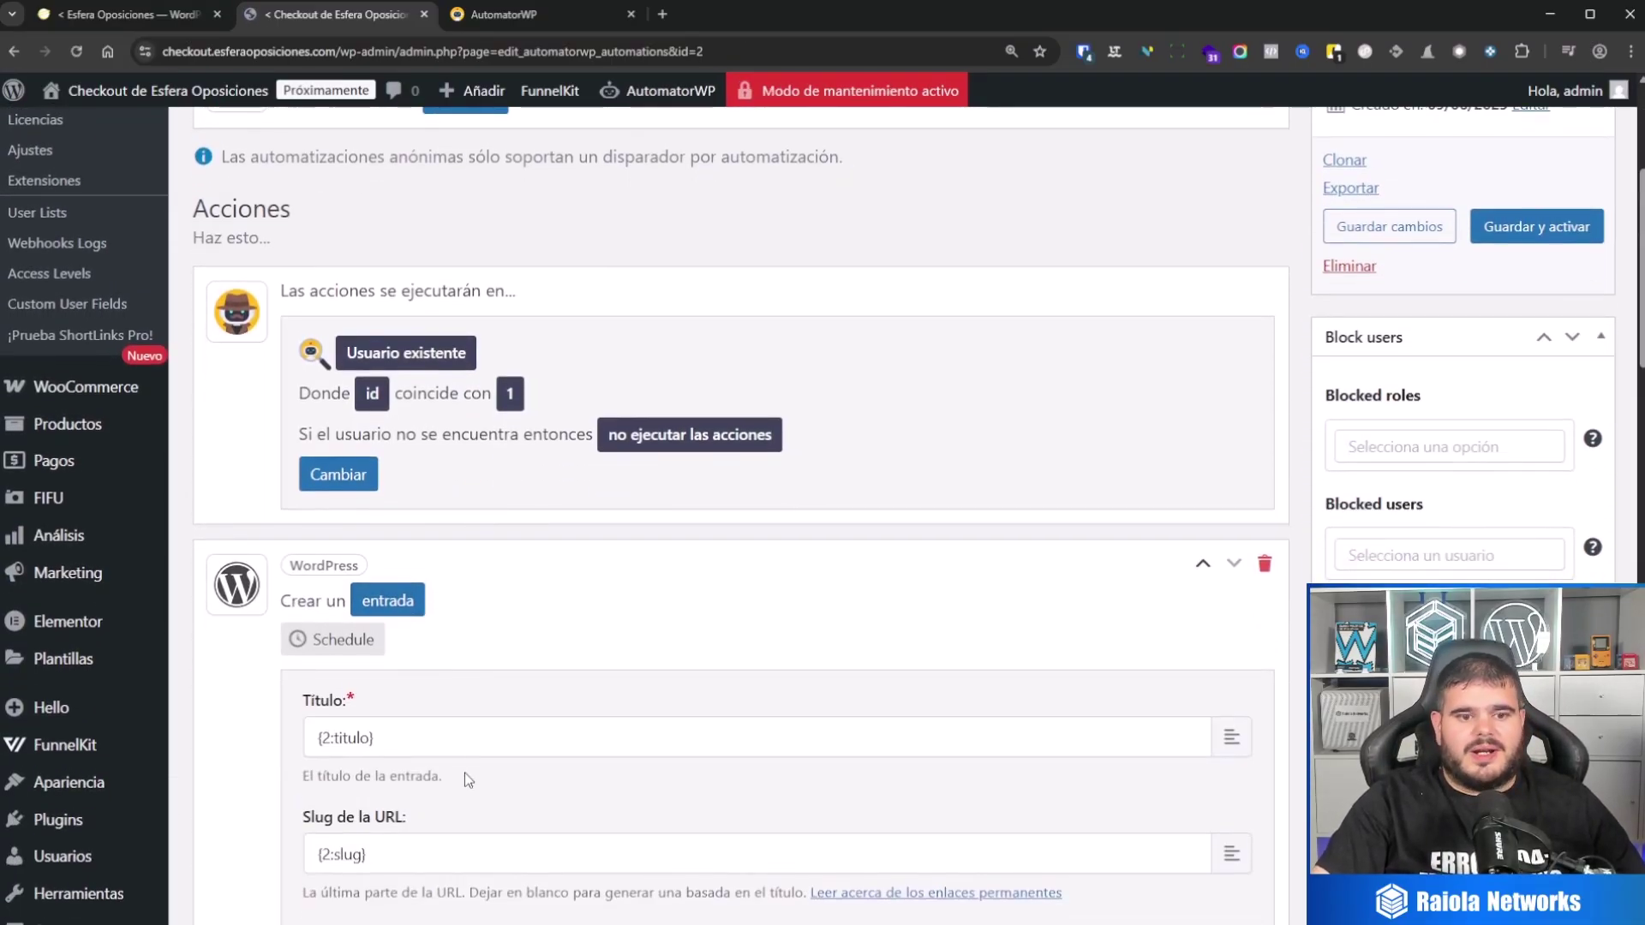
scroll(467, 778, down, 6)
scroll(336, 758, down, 10)
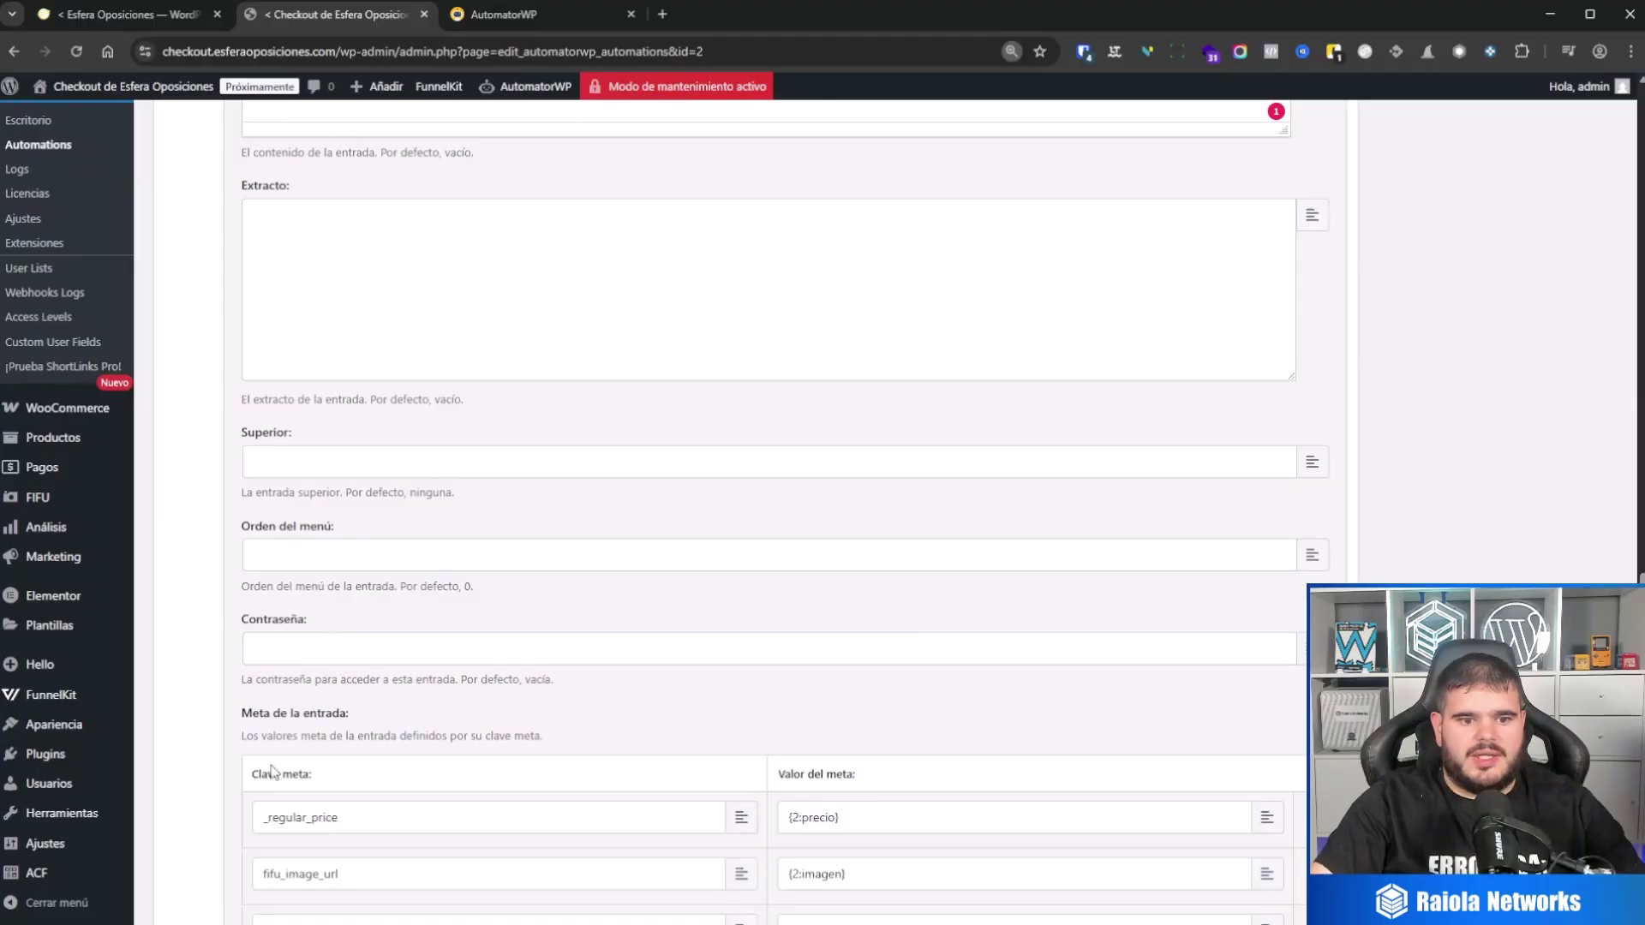
scroll(276, 772, down, 3)
click(270, 777)
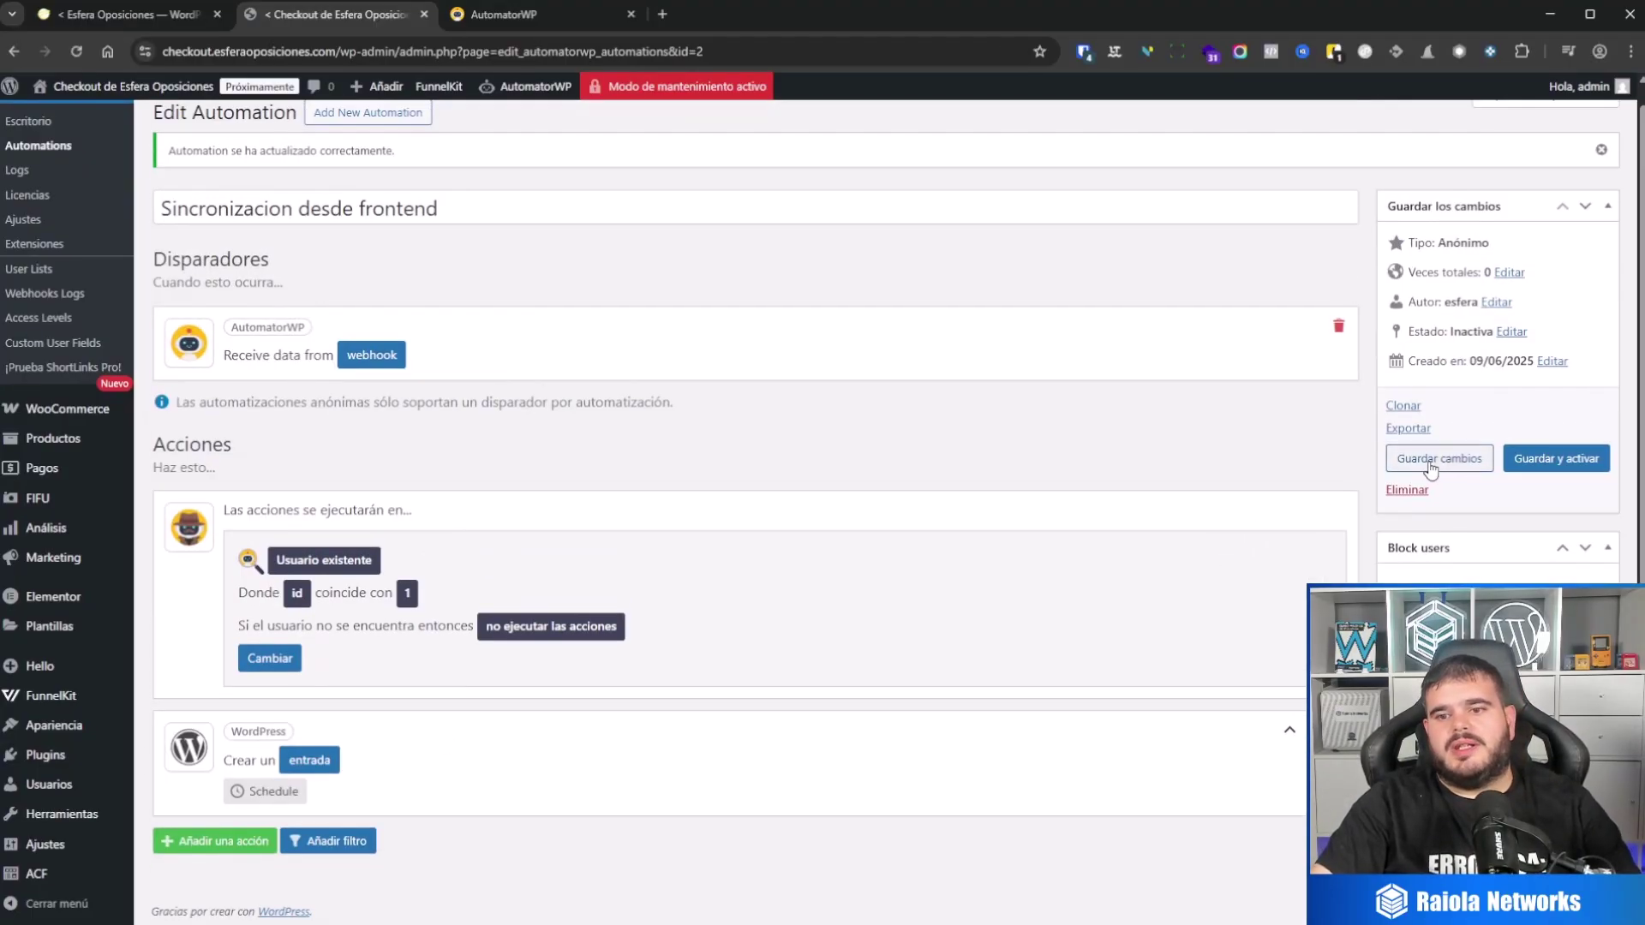
click(1433, 466)
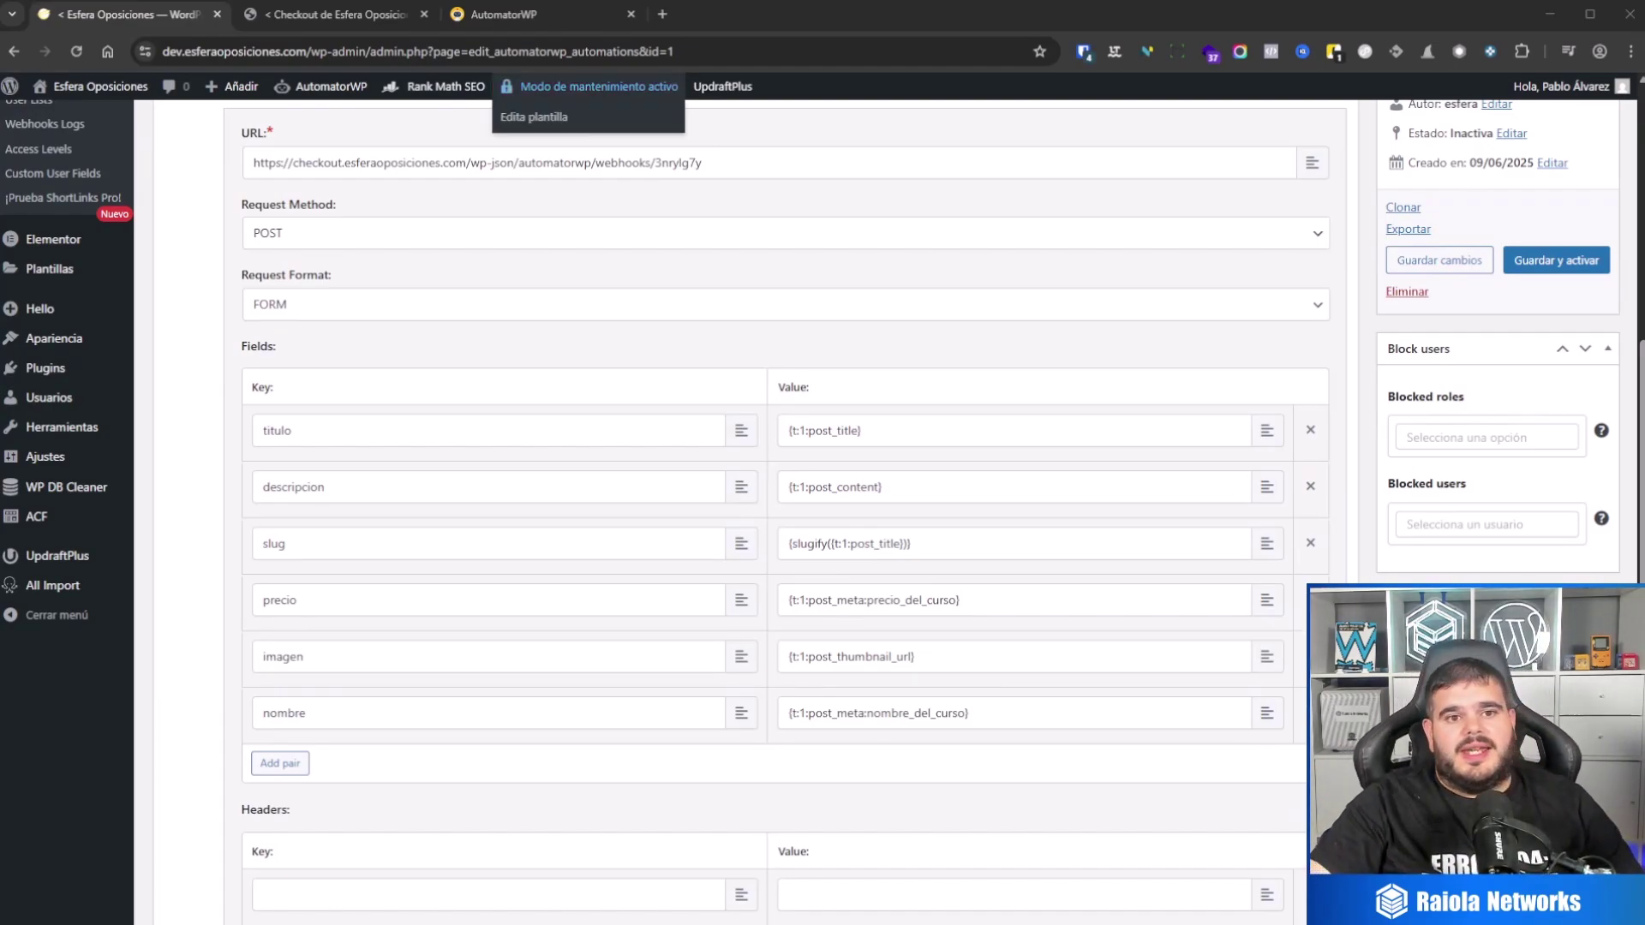
Step: Switch to the main site and check the field names of the CURSOS field group in ACF
click(334, 14)
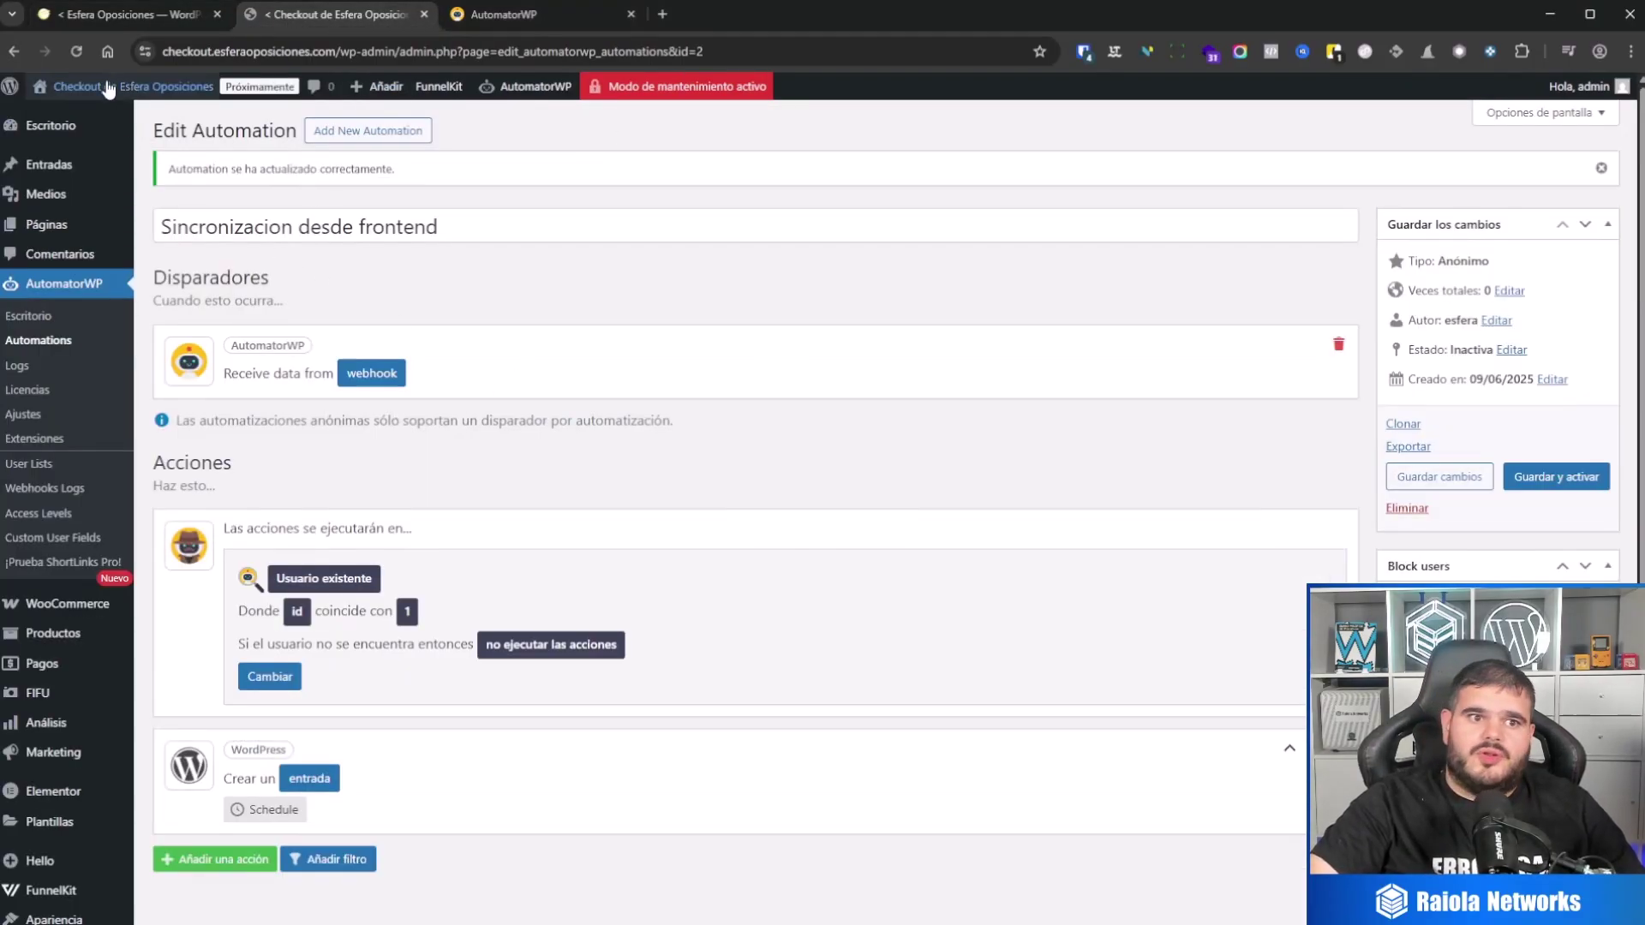
click(131, 19)
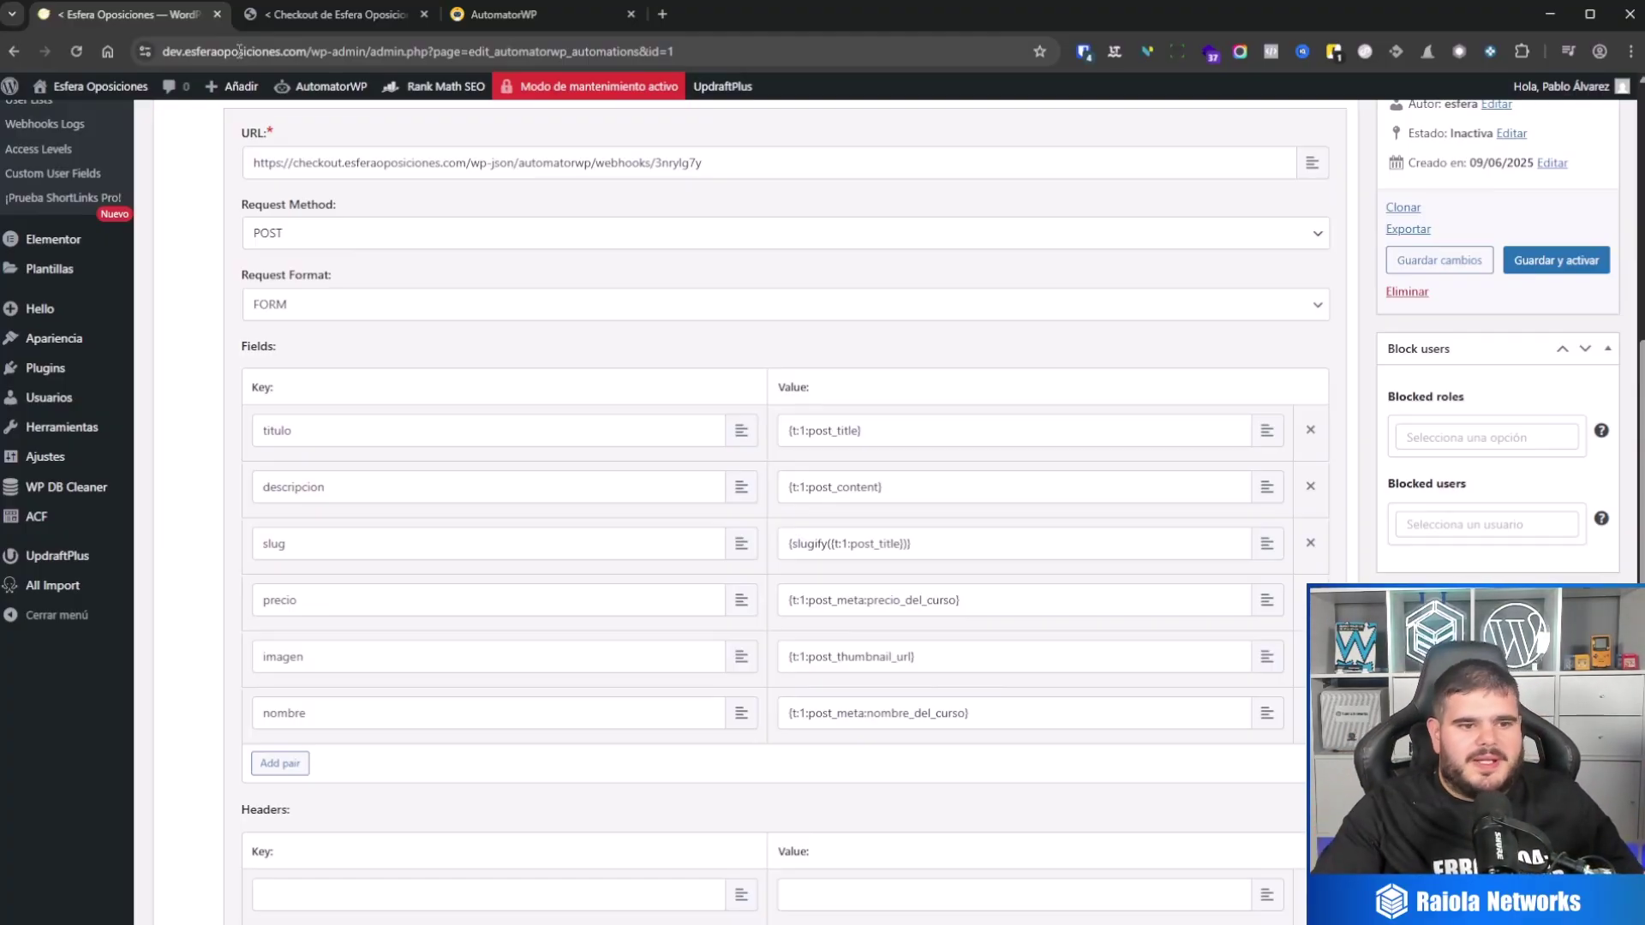
click(52, 514)
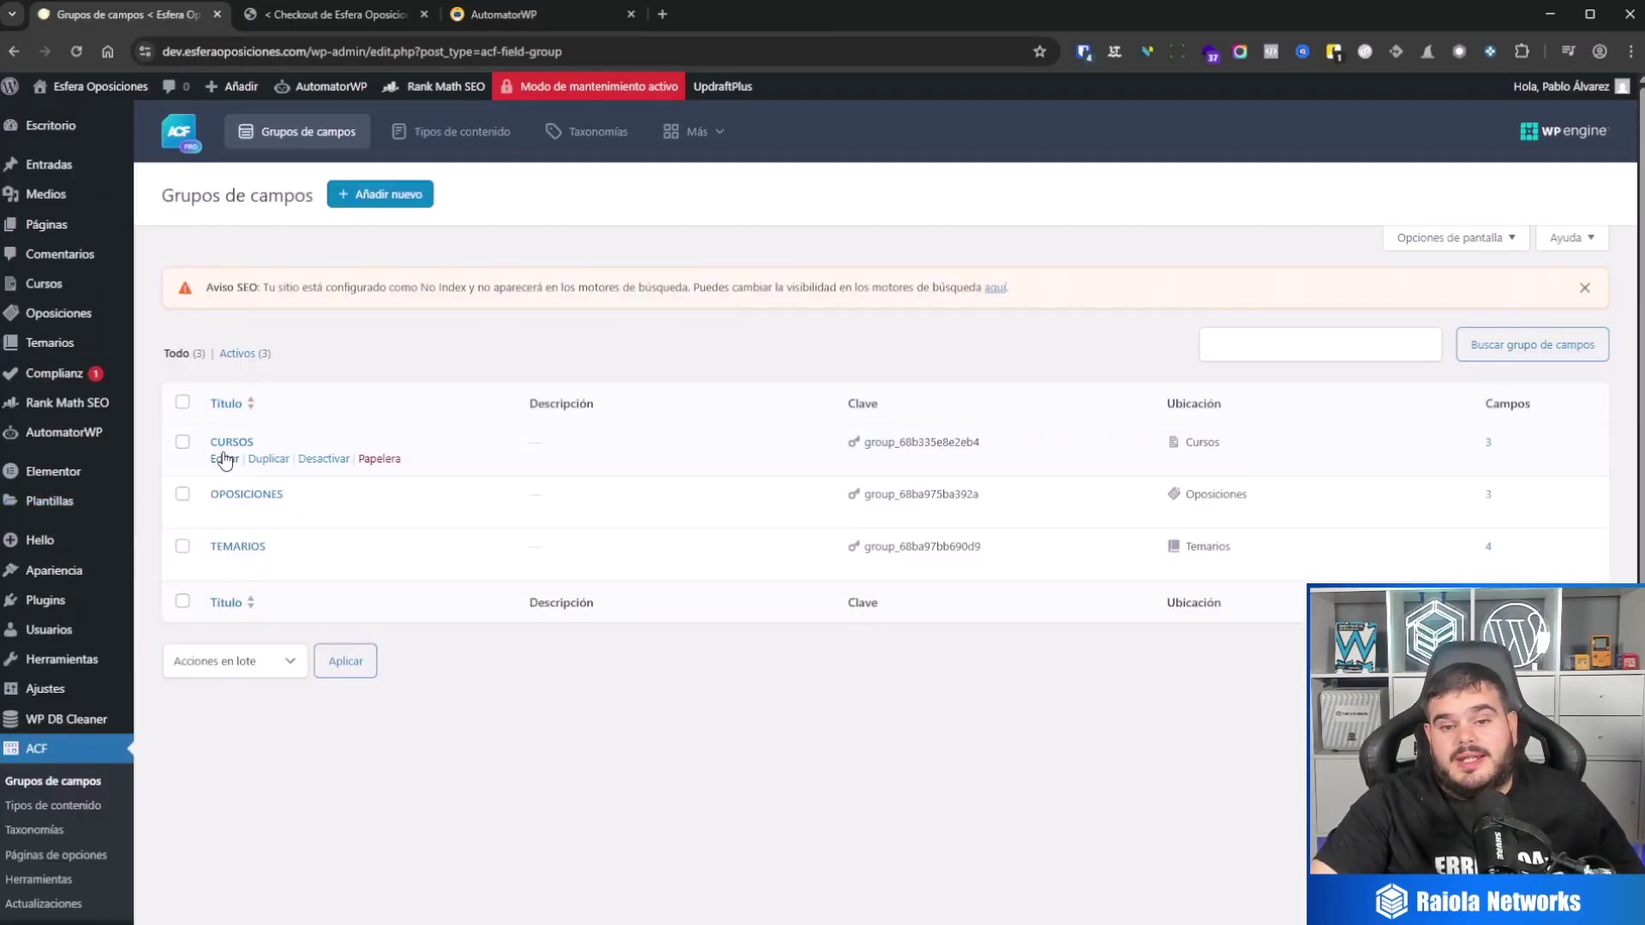
click(224, 460)
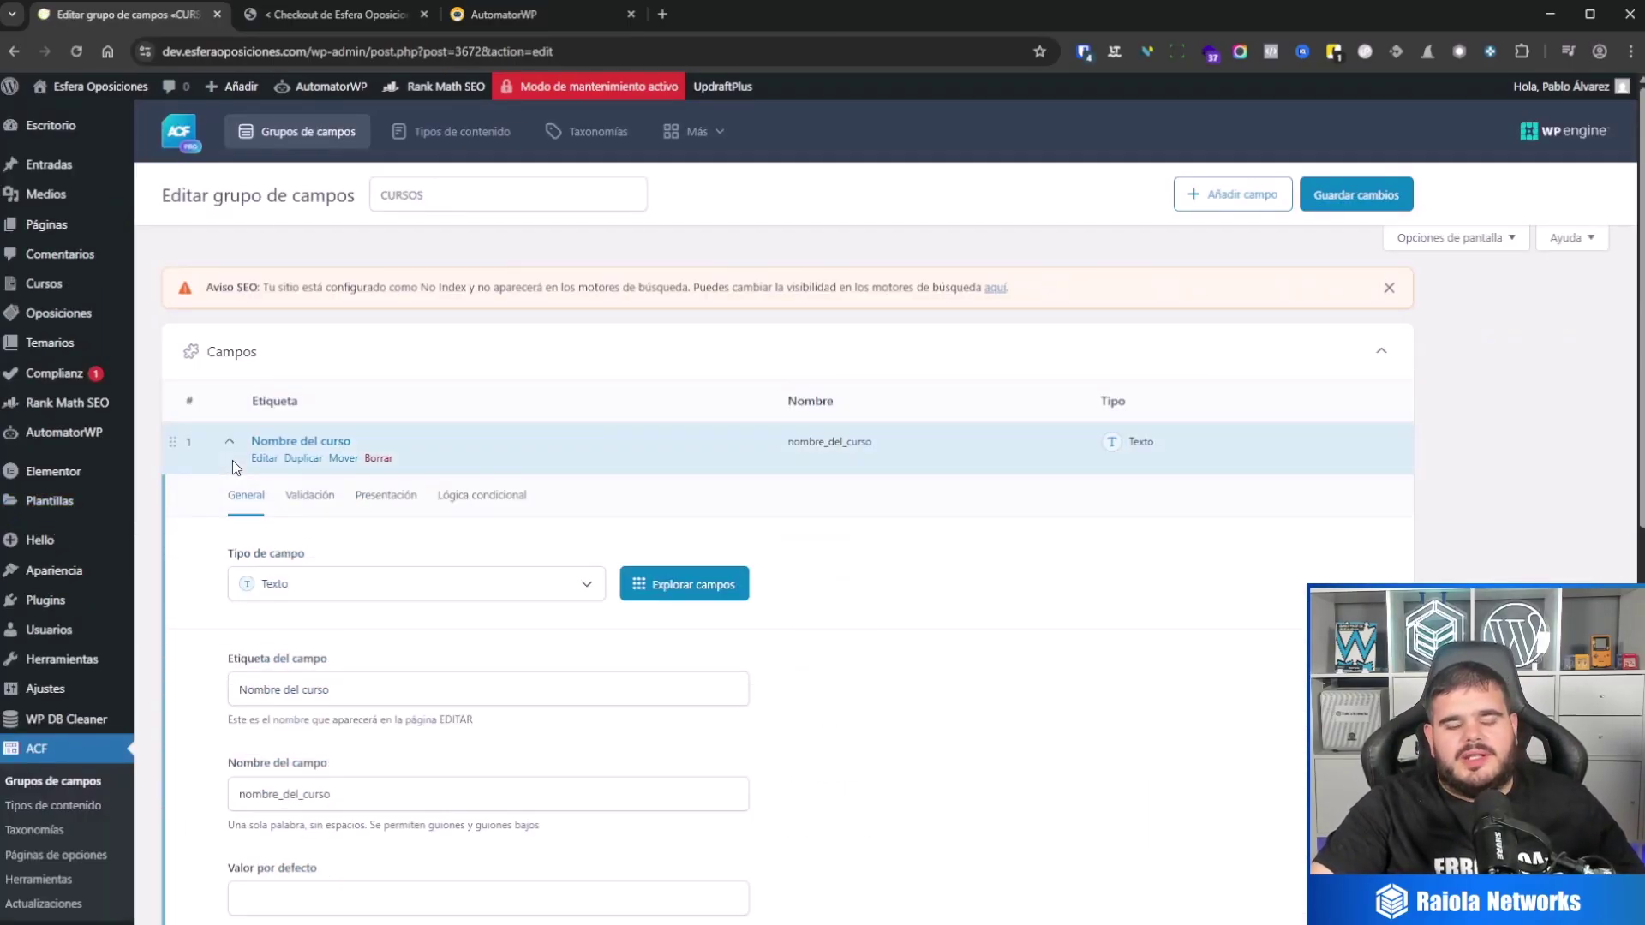
click(228, 446)
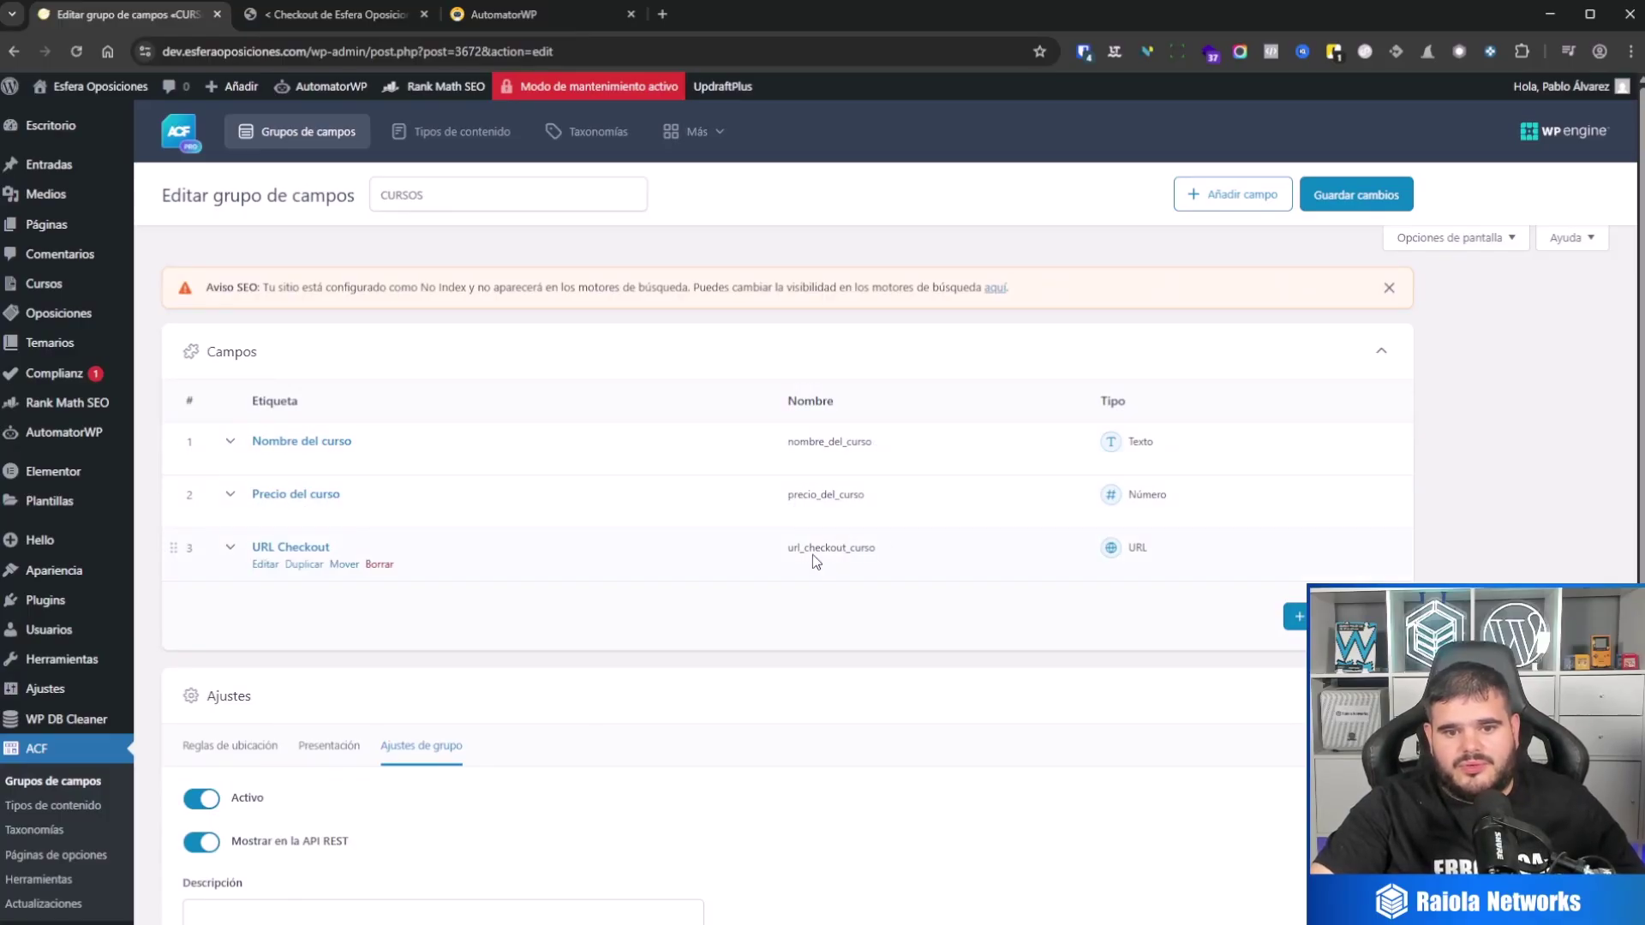
mouse_move(842, 558)
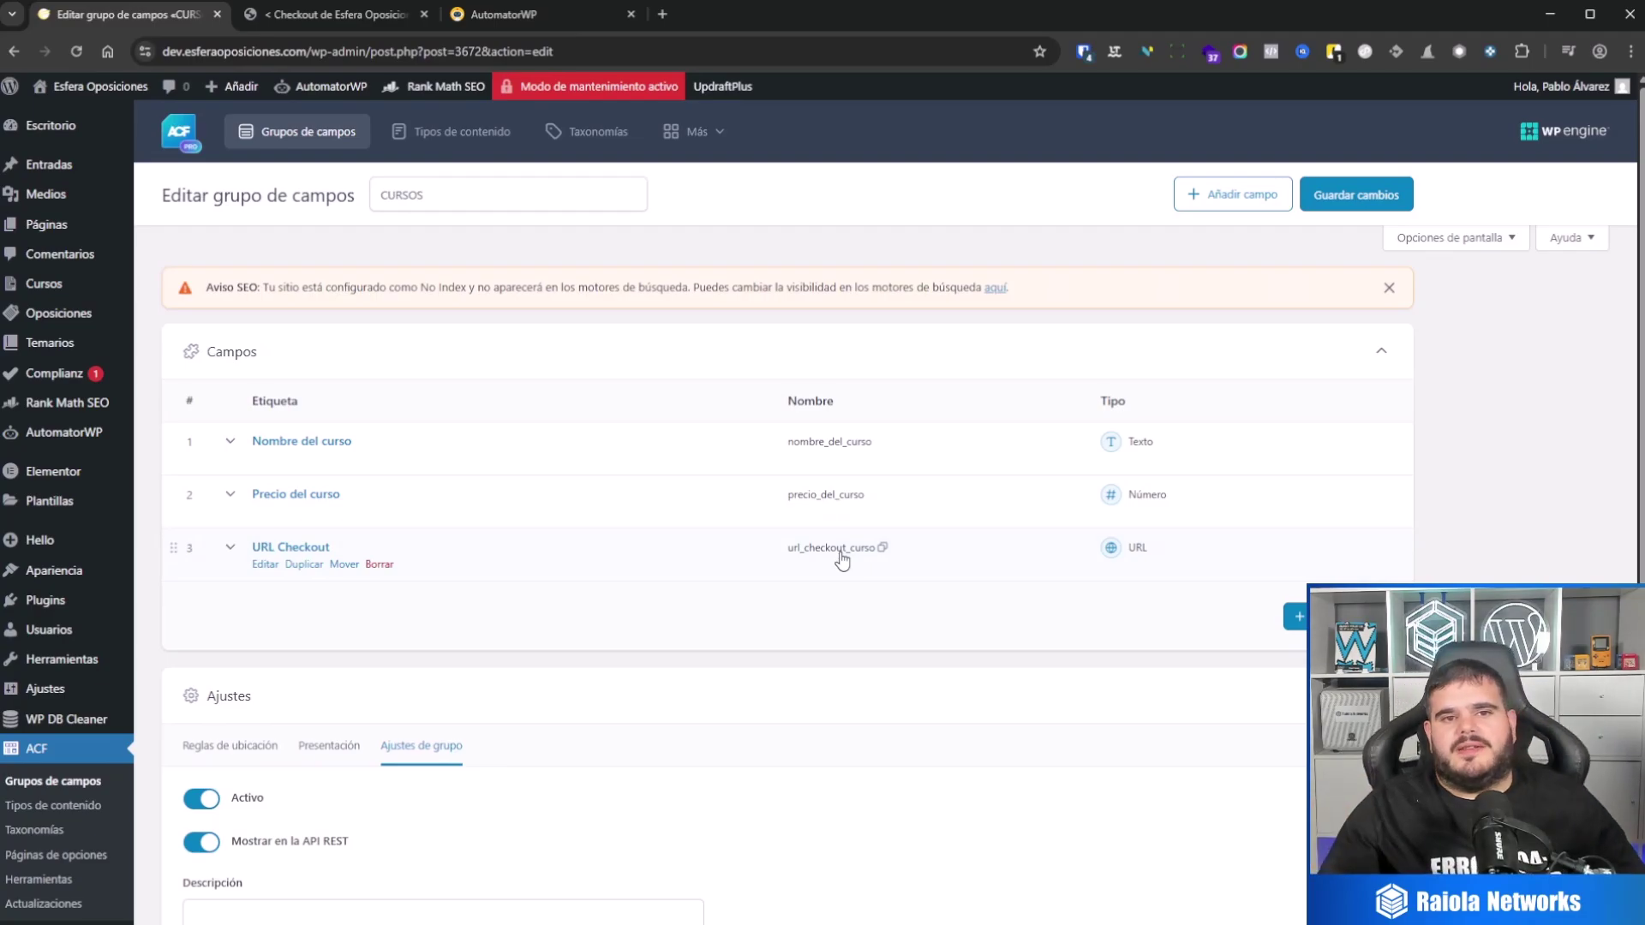
Step: Open the OPOSICIONES field group in ACF and check its field names
click(93, 781)
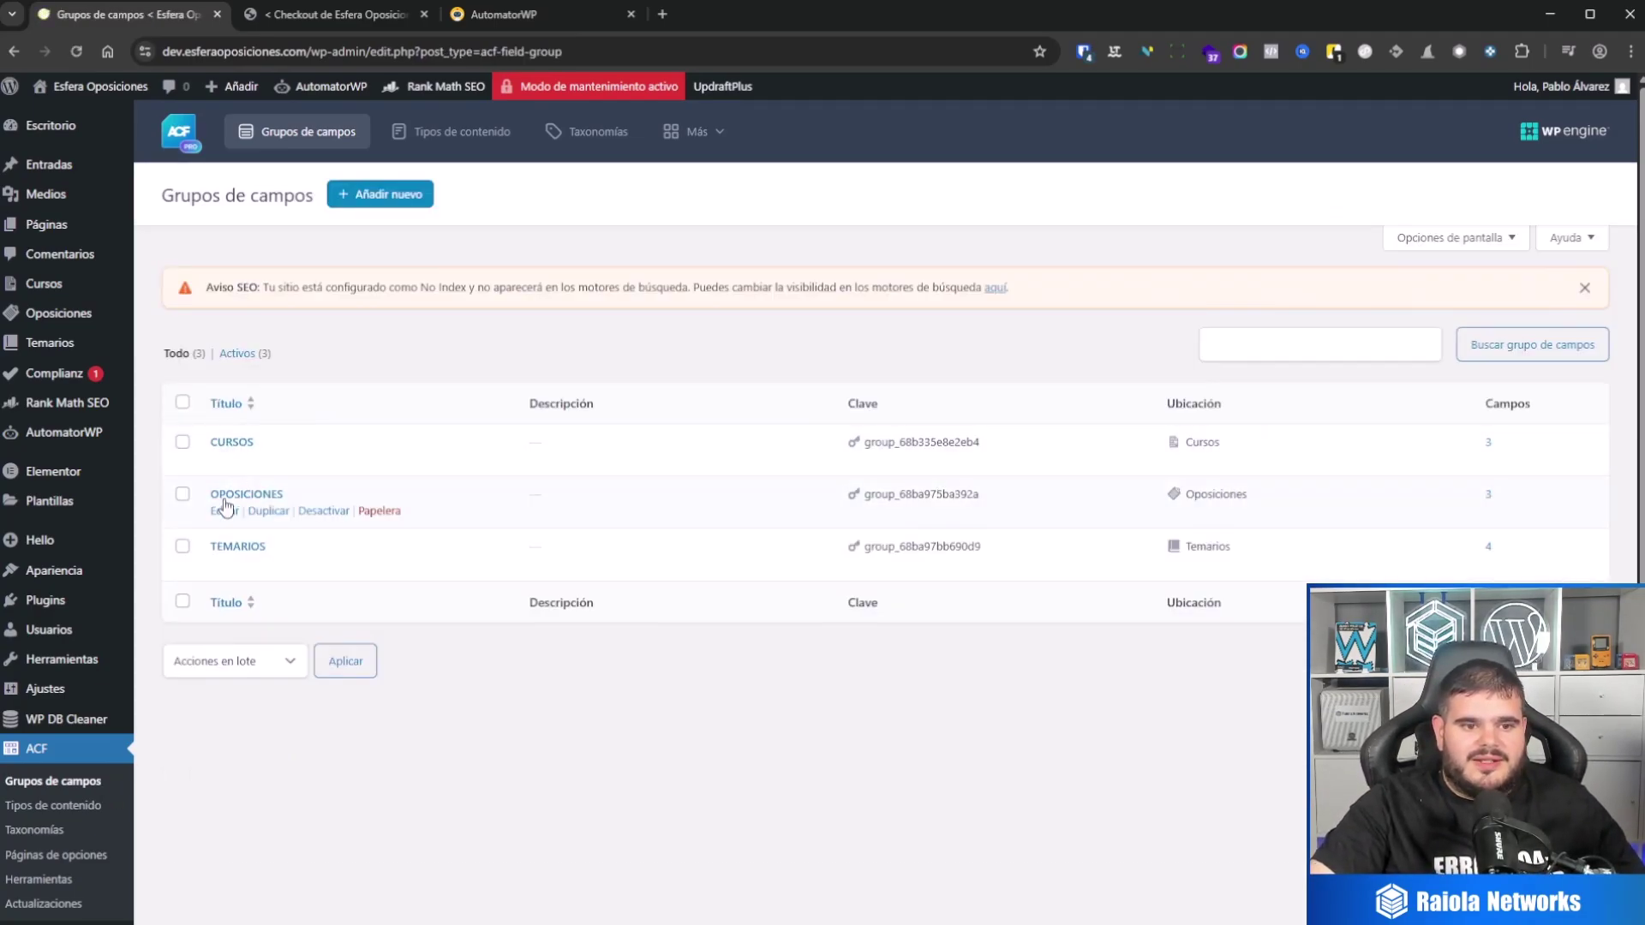
click(222, 513)
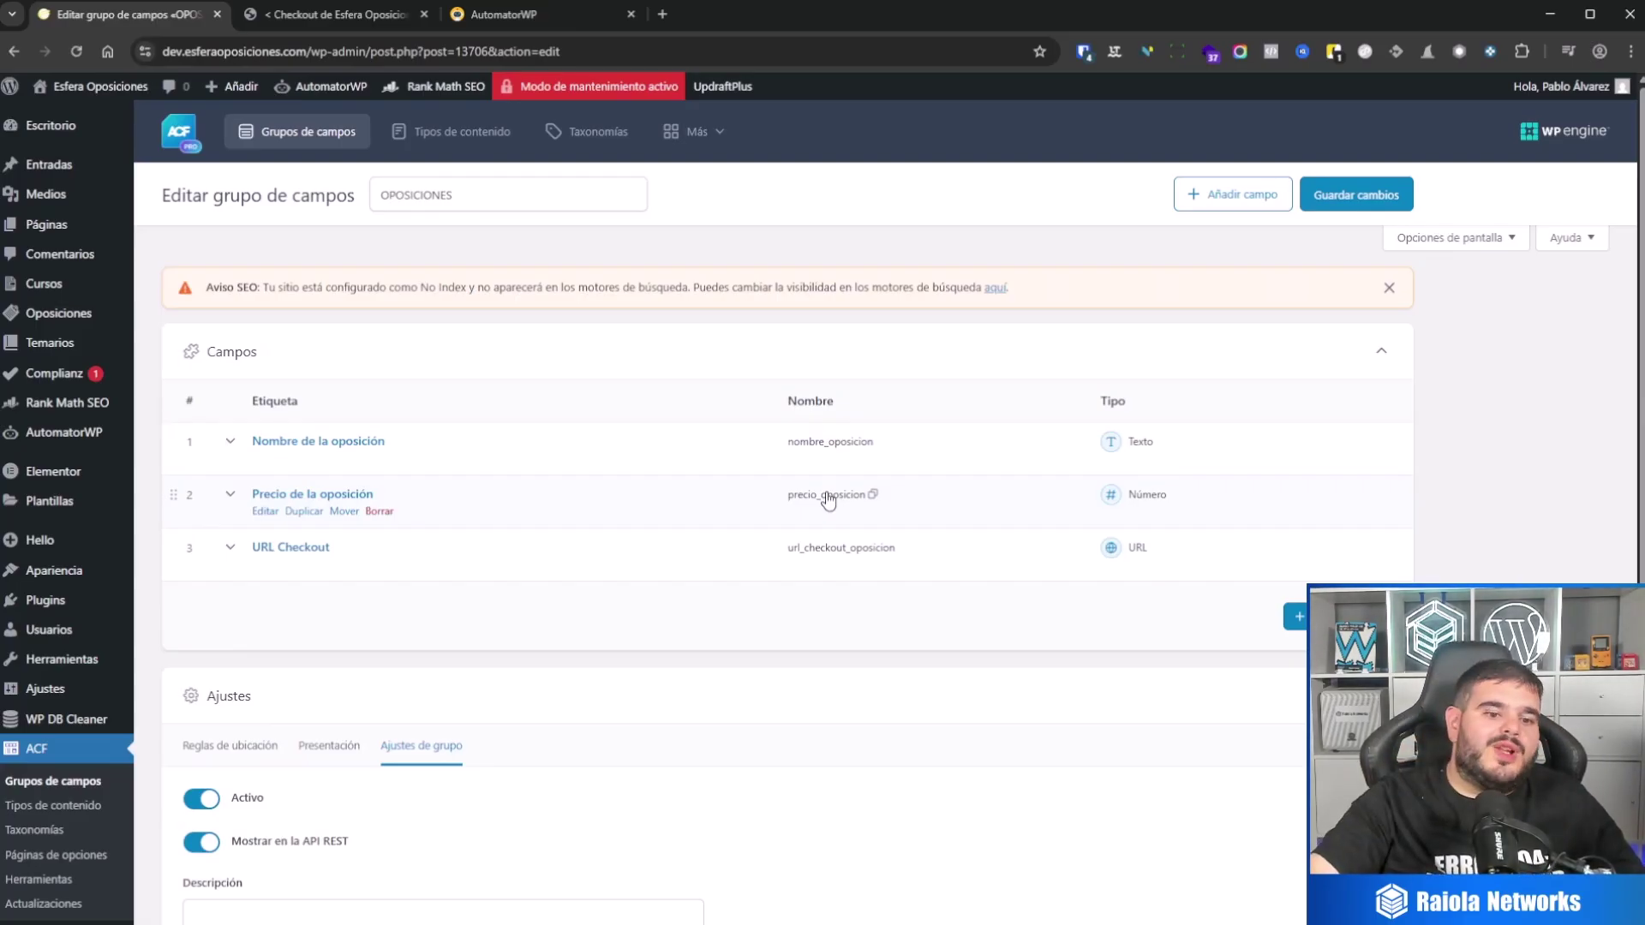
scroll(828, 501, down, 2)
scroll(754, 565, up, 2)
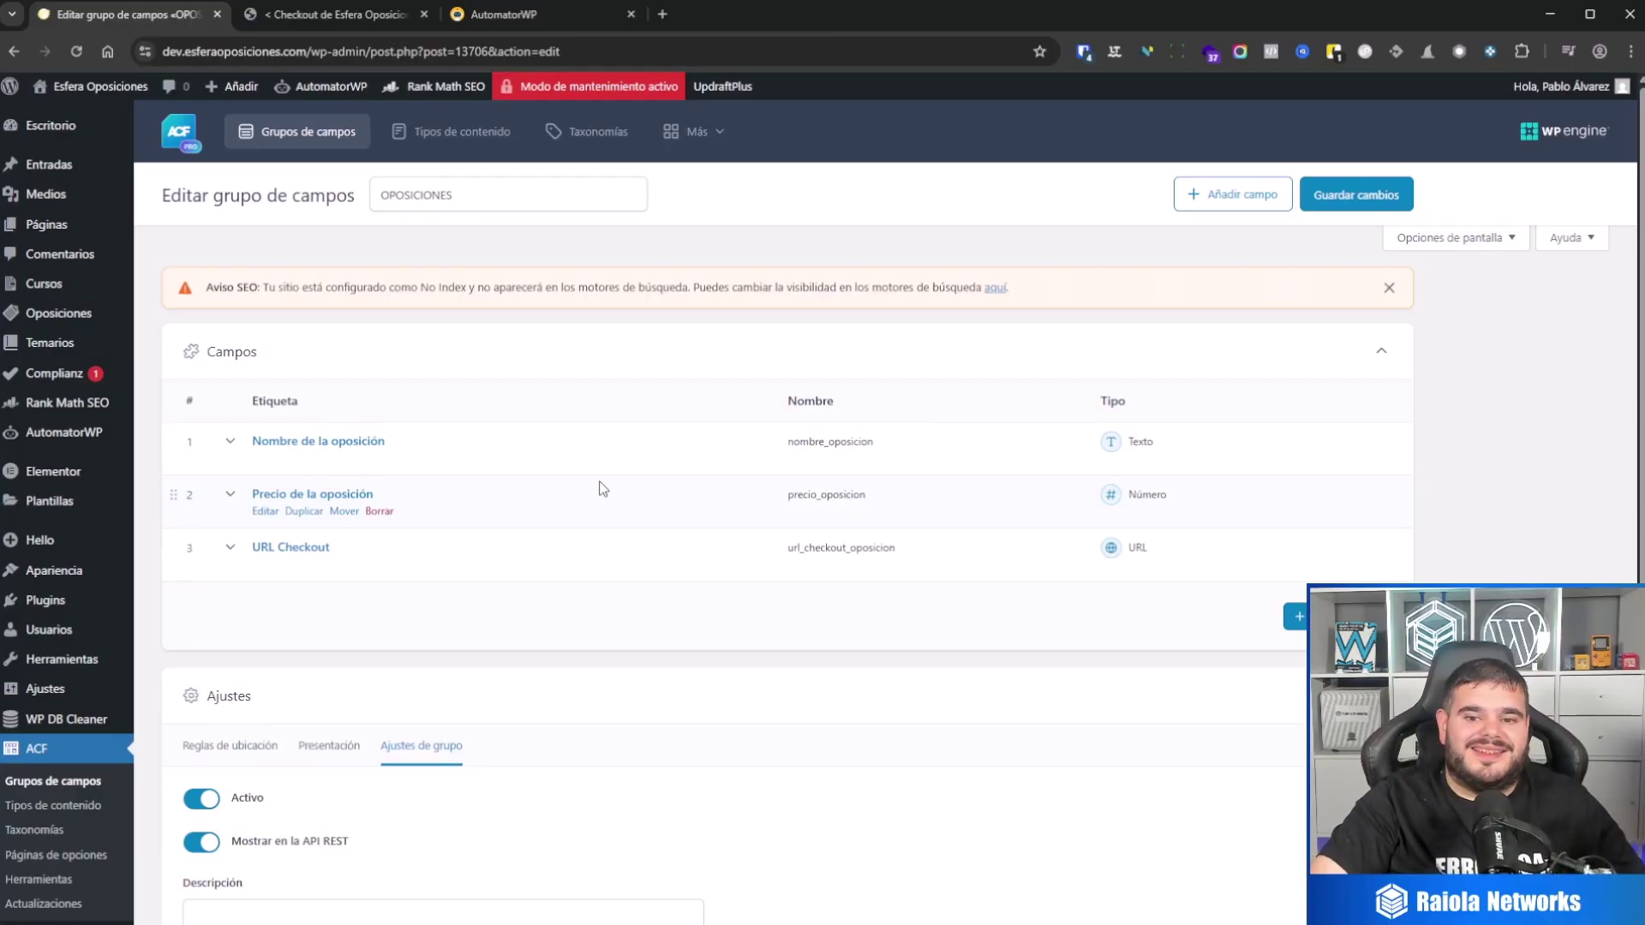
Step: Open the "Sincronizacion de cursos al backend" automation and check the meta name in the webhook action's precio value
click(90, 434)
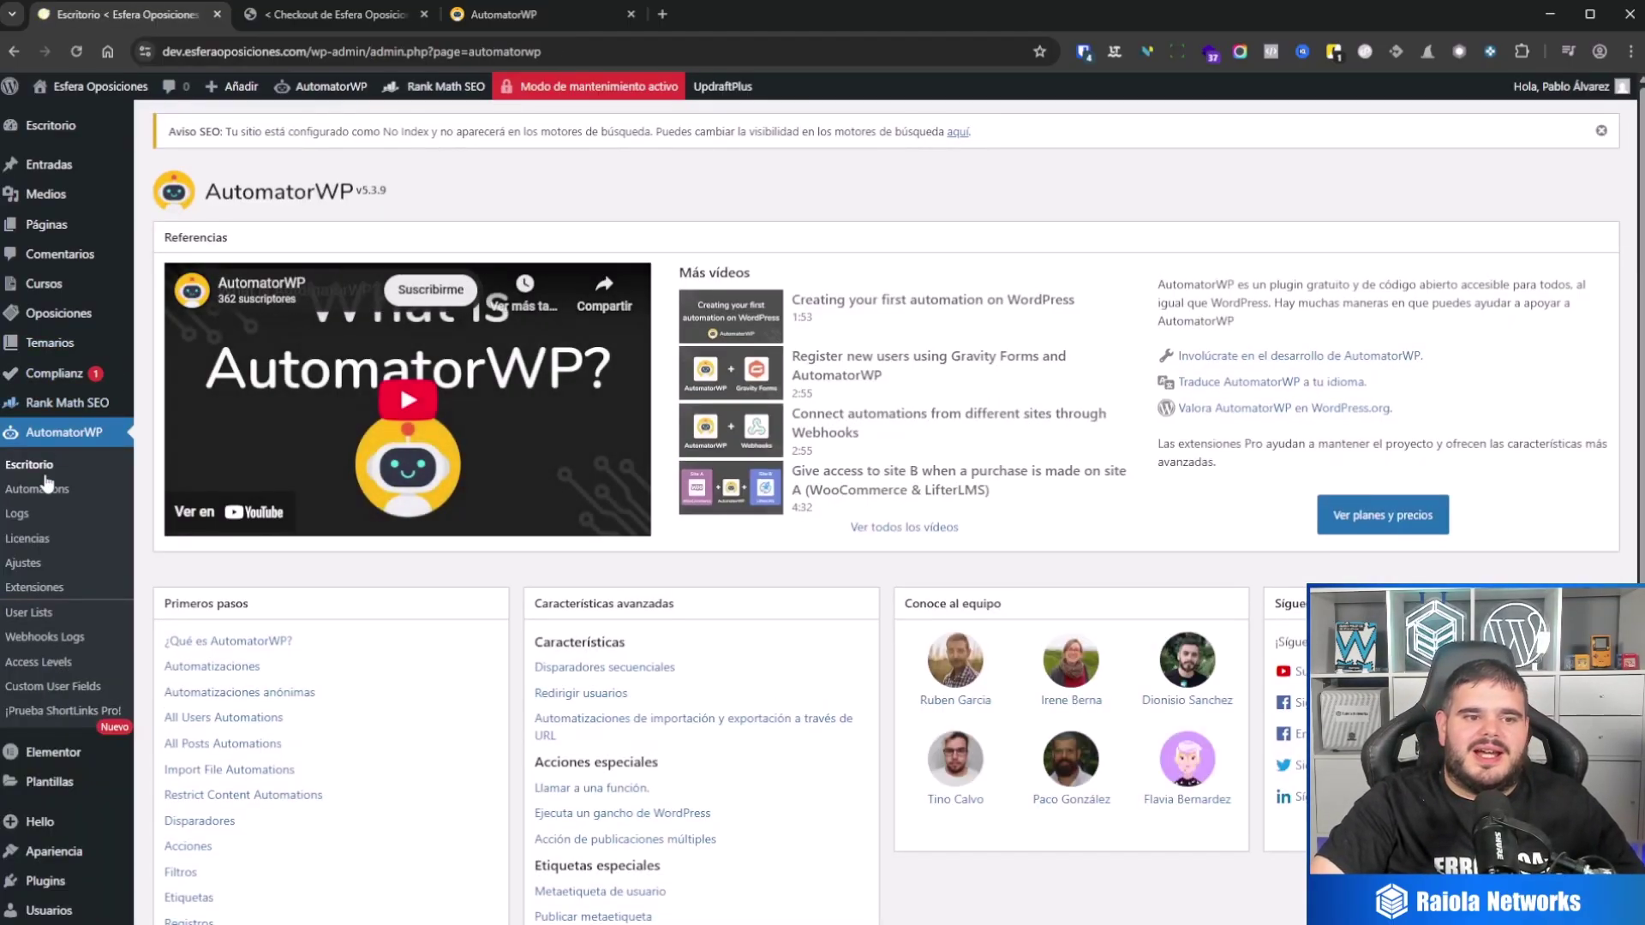
click(34, 495)
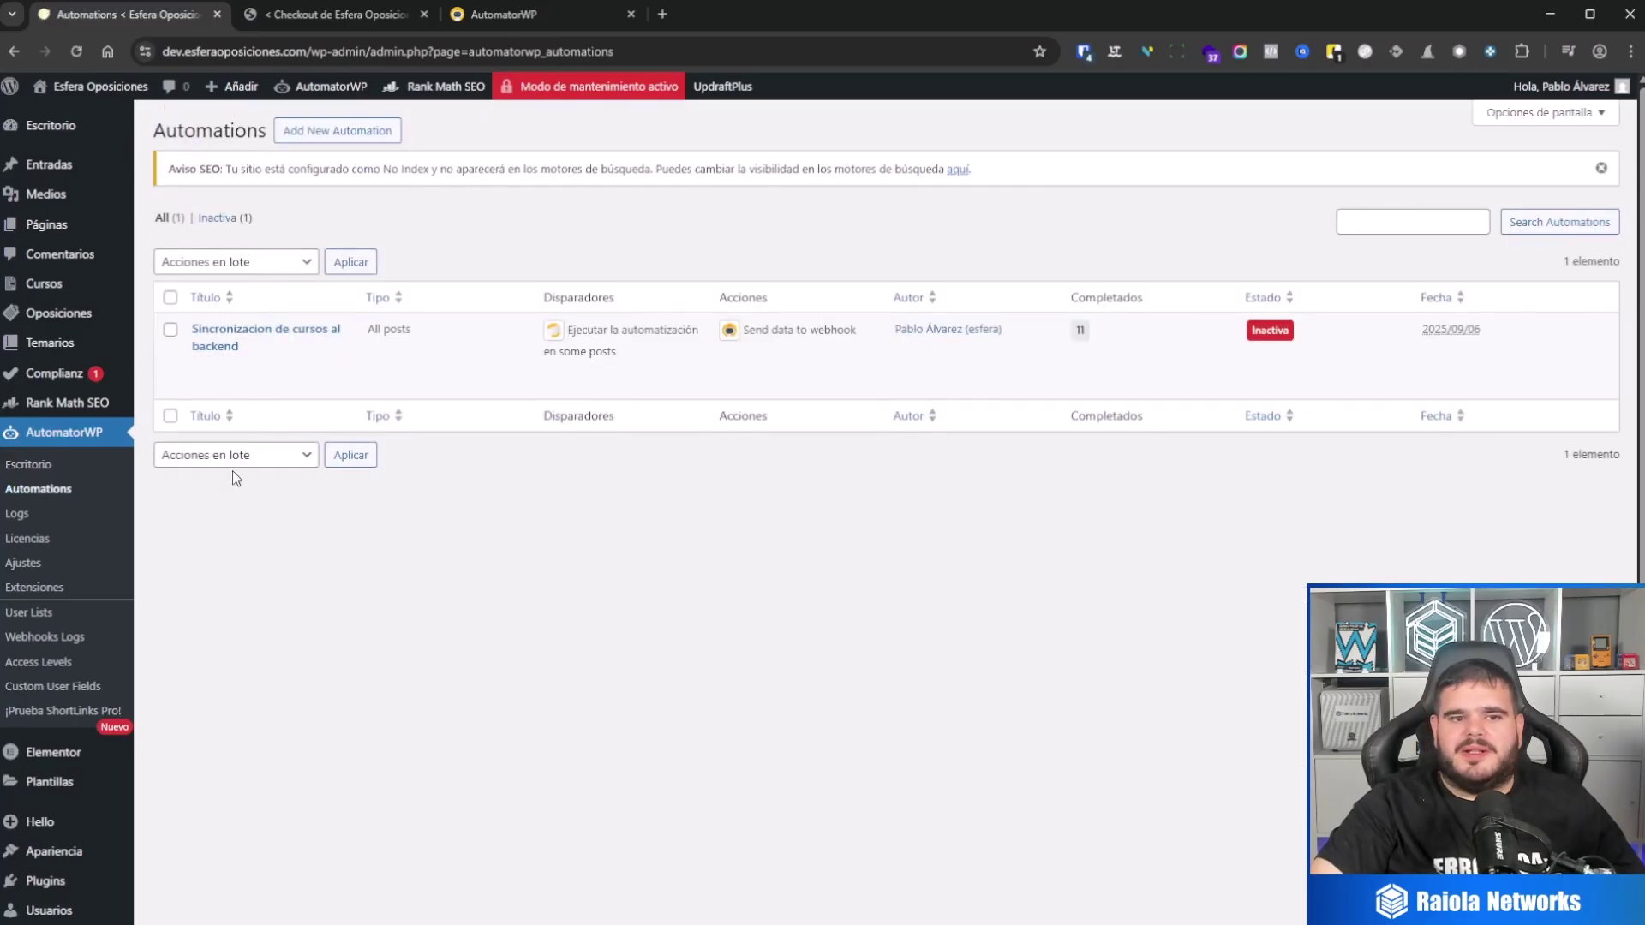
click(206, 368)
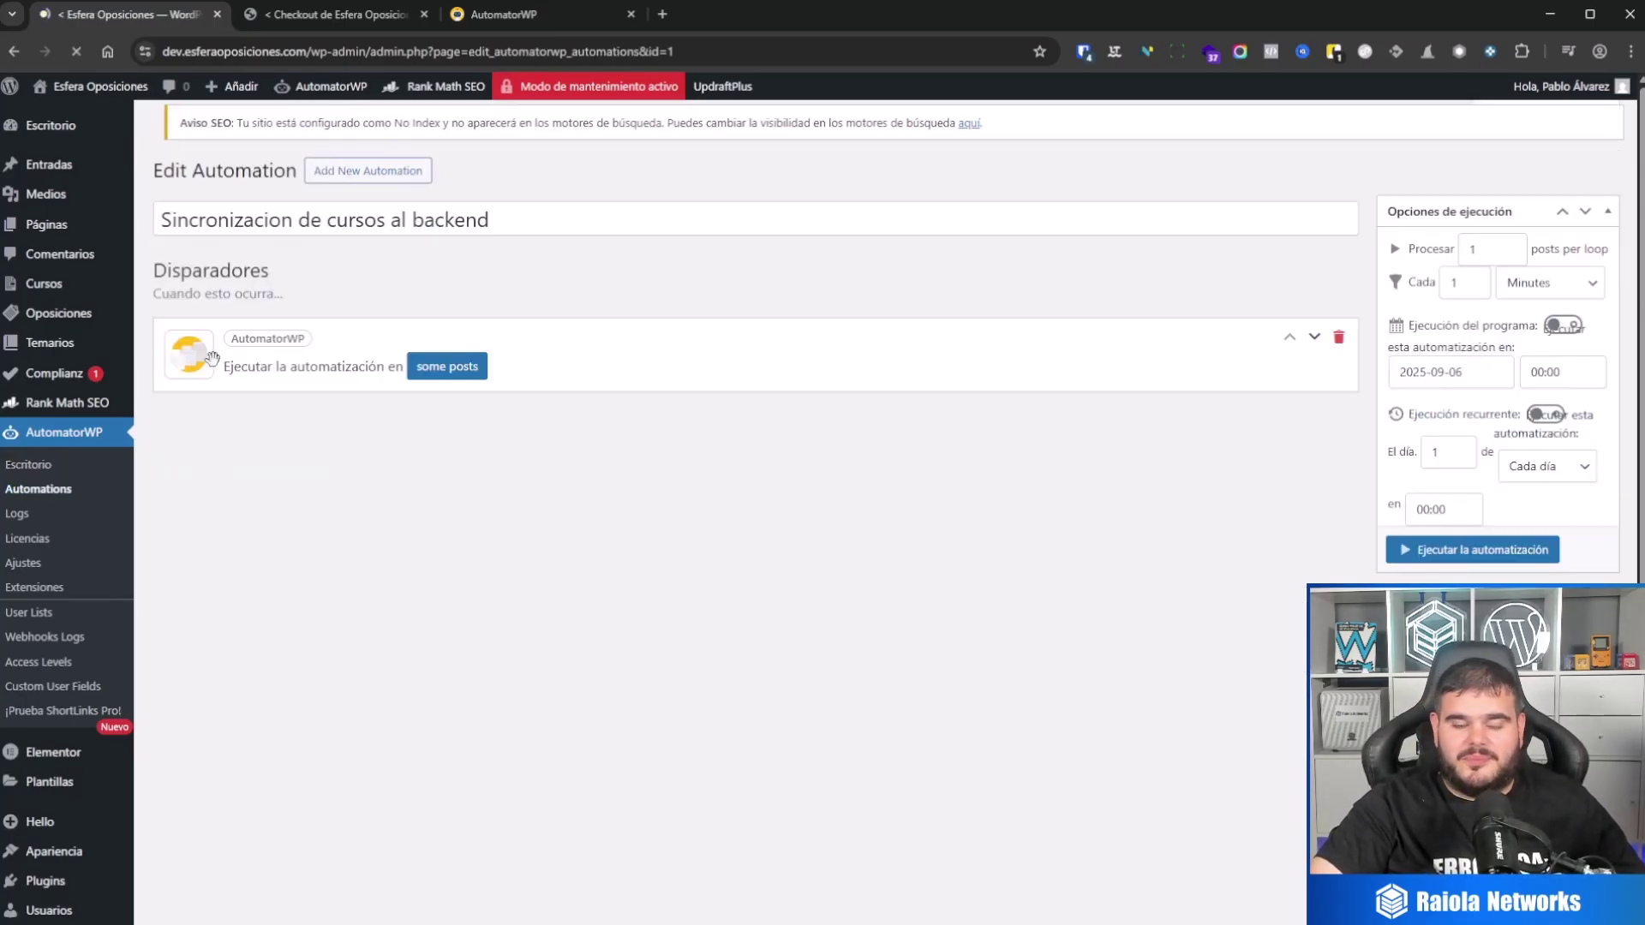
click(362, 576)
scroll(929, 593, down, 6)
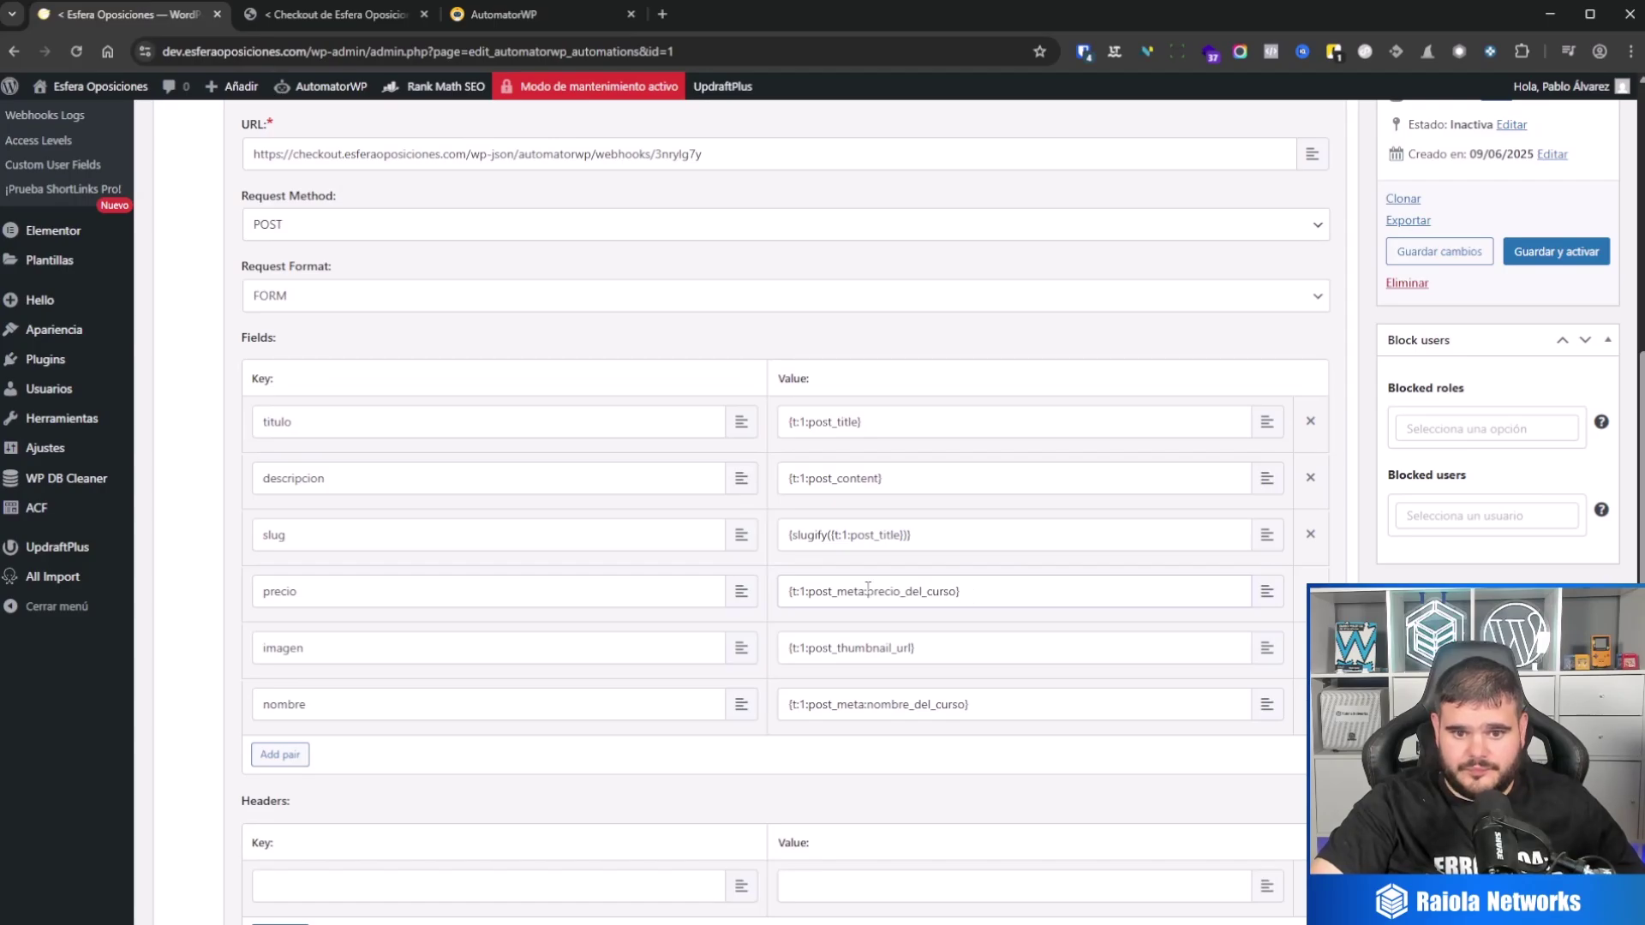
drag(867, 592, 958, 595)
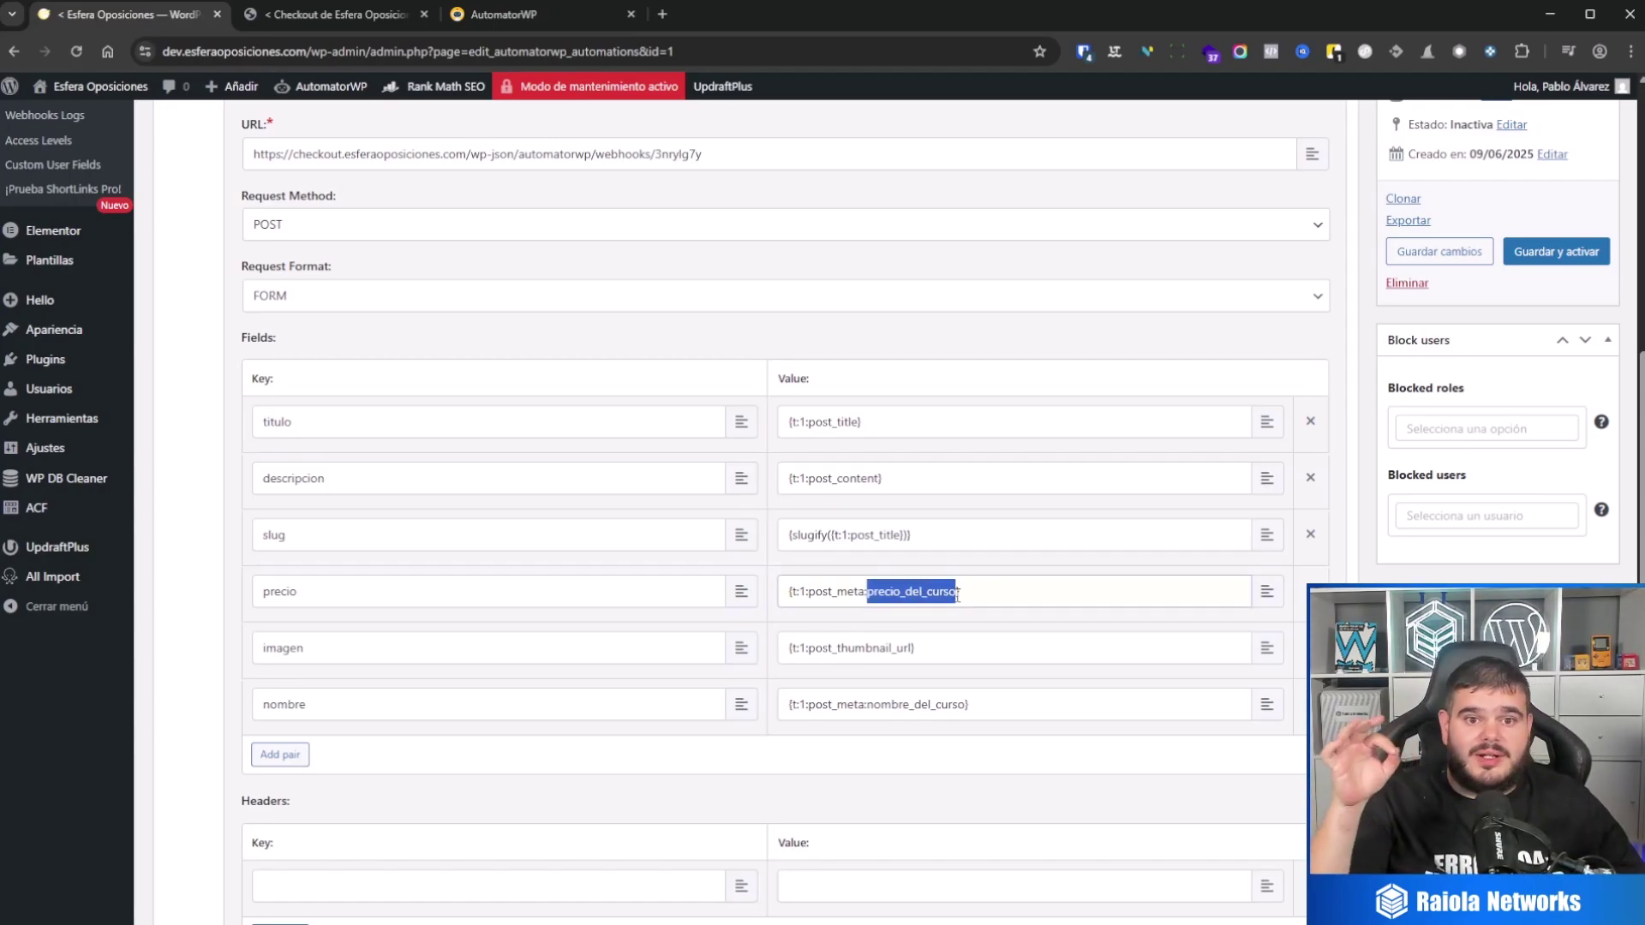
Step: Remove the oposicion and temario conditions from the "some posts" trigger, keeping only the curso condition
scroll(1010, 430, up, 6)
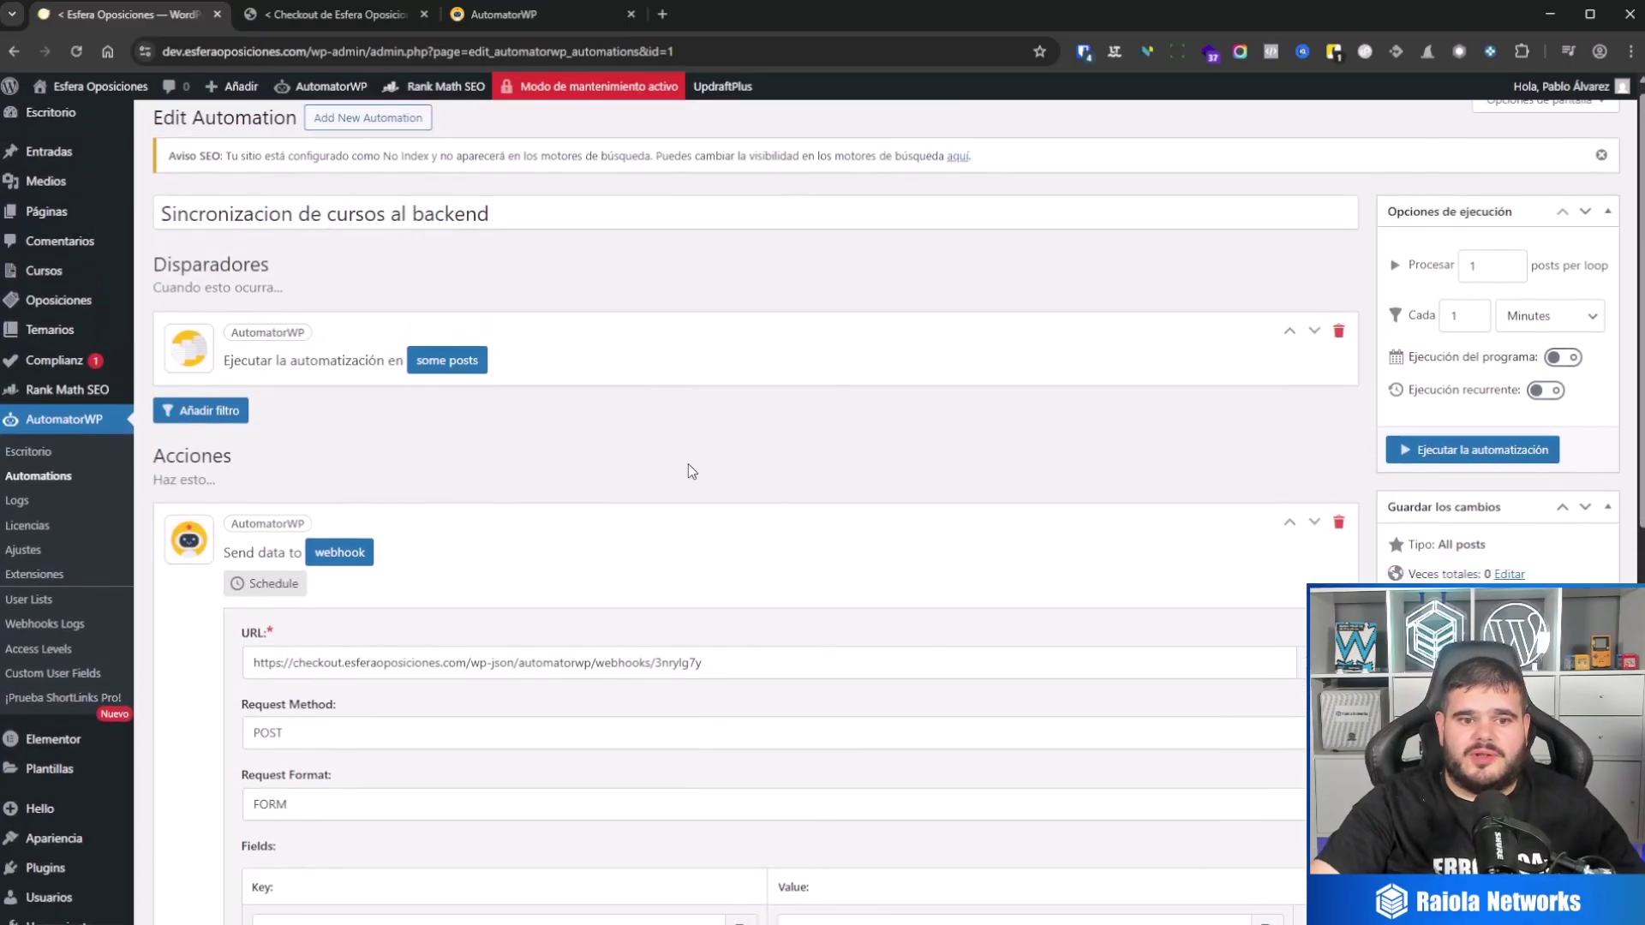
scroll(720, 445, down, 3)
scroll(748, 416, up, 1)
click(463, 202)
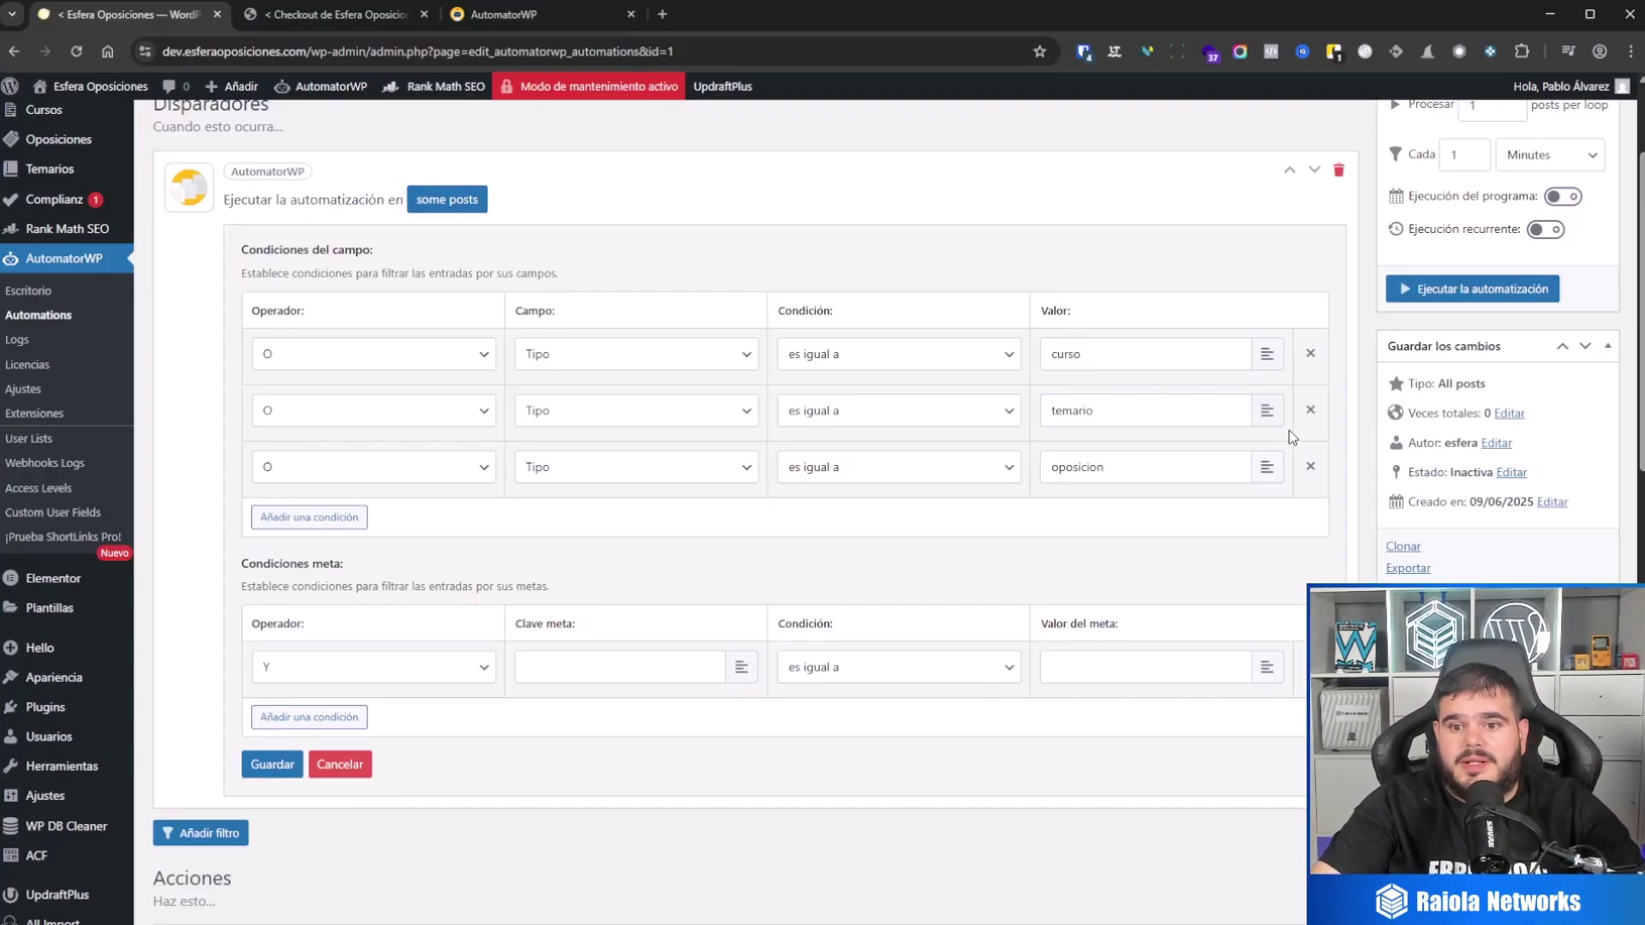
click(1311, 467)
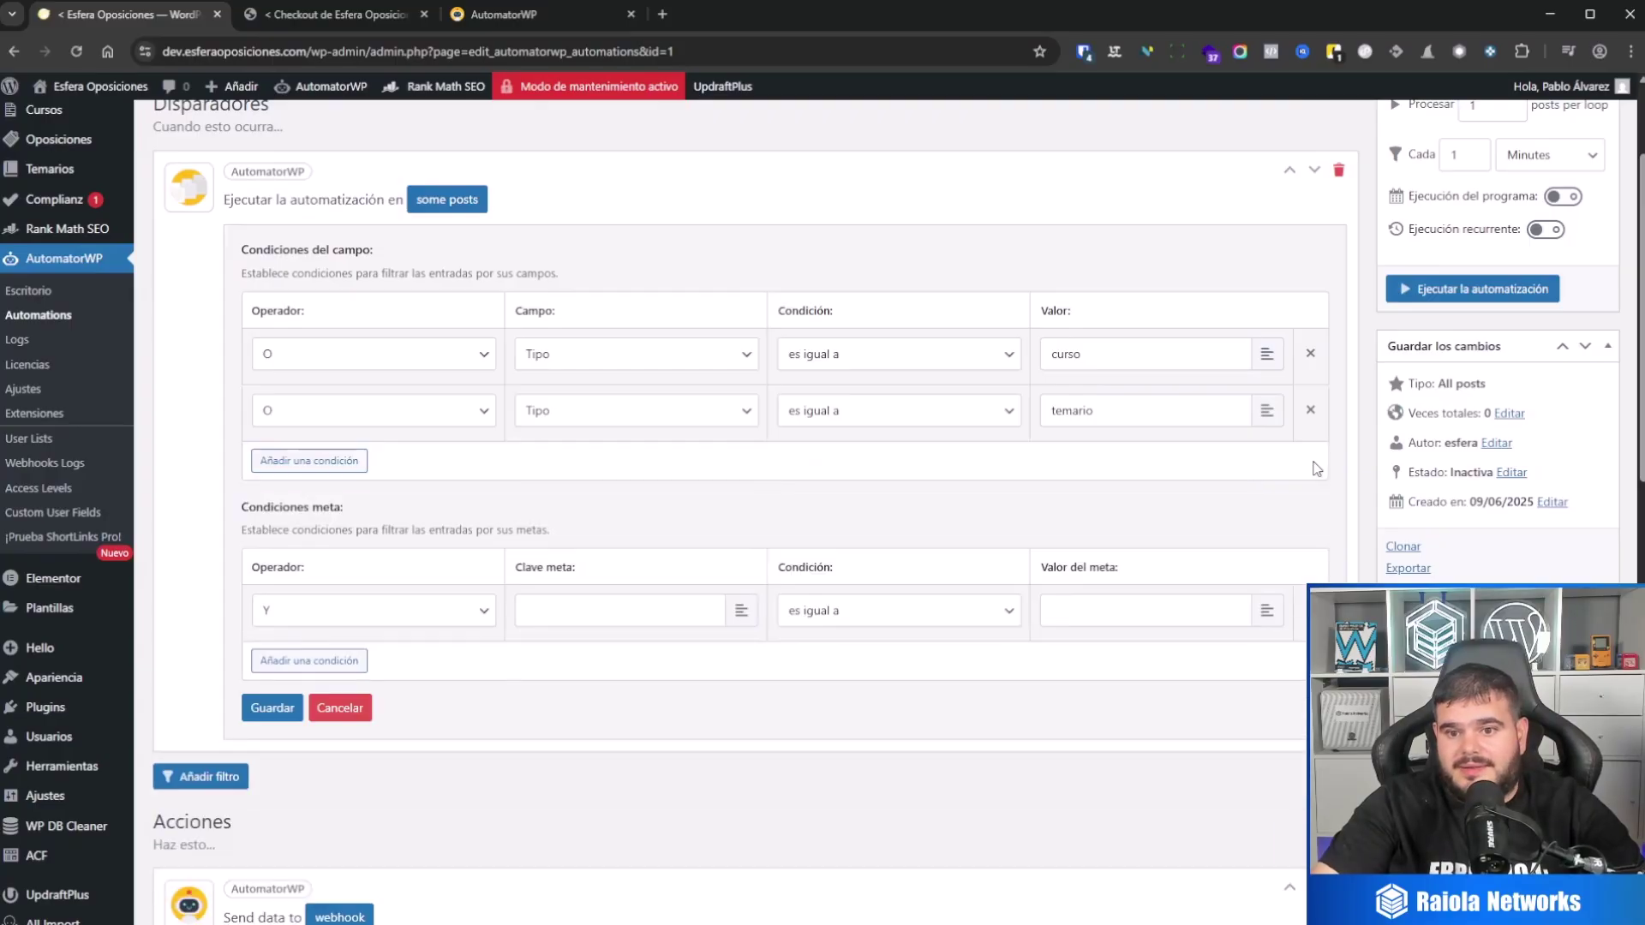
click(1311, 411)
scroll(1046, 479, up, 2)
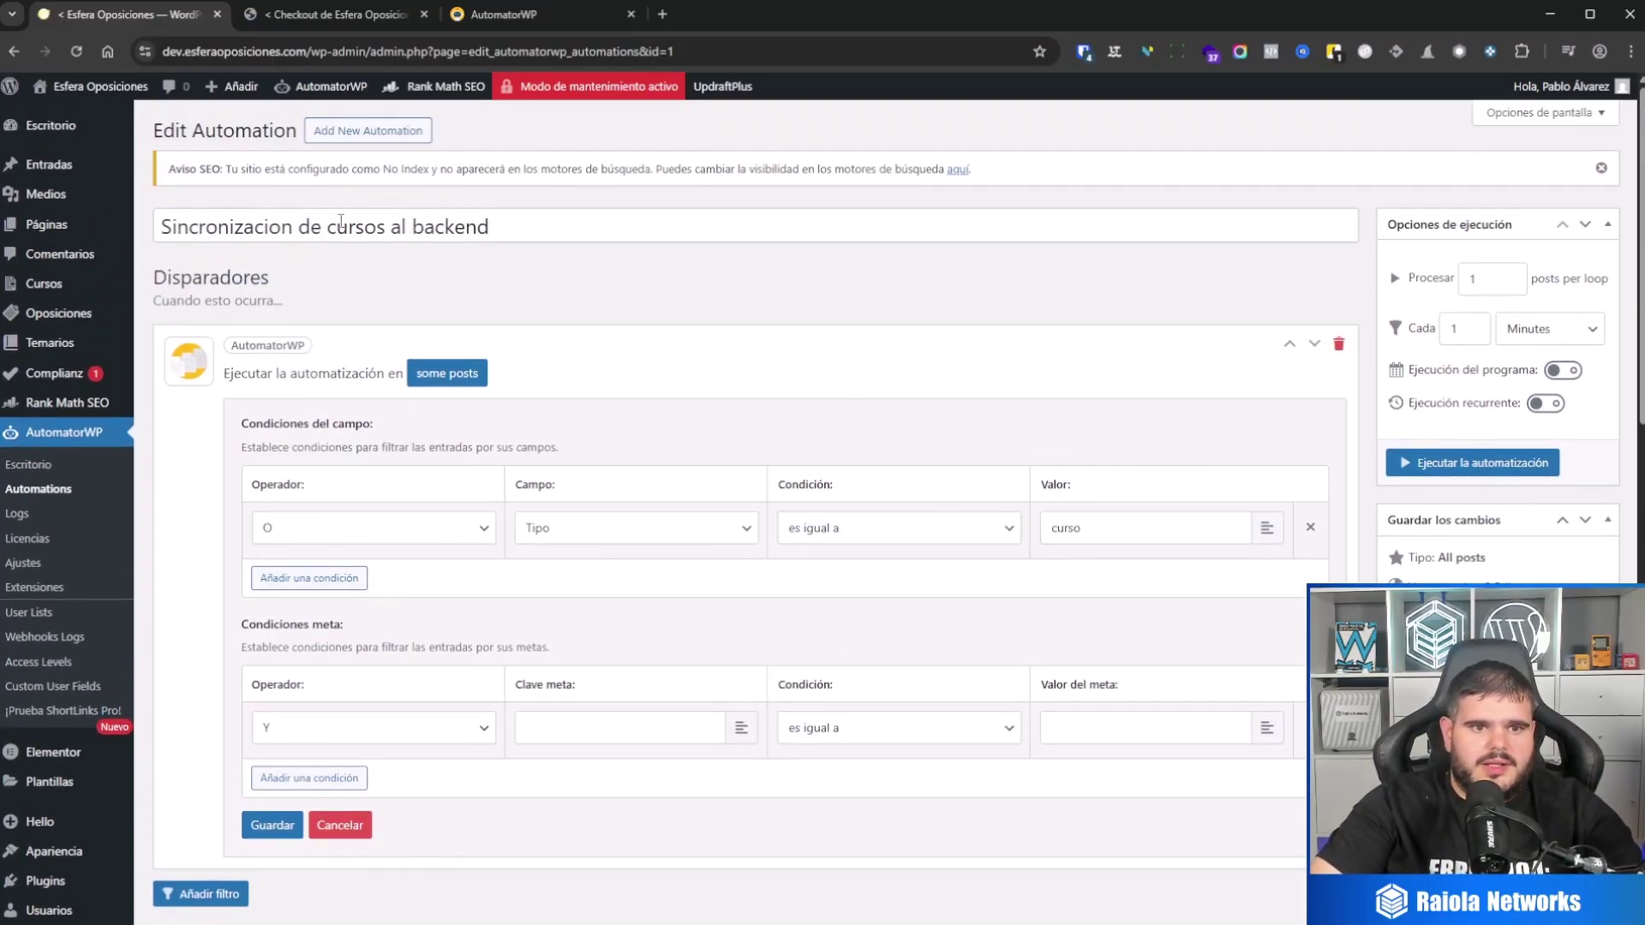
Step: Save the trigger's conditions and the changes to the "Sincronizacion de cursos al backend" automation
drag(164, 227, 497, 227)
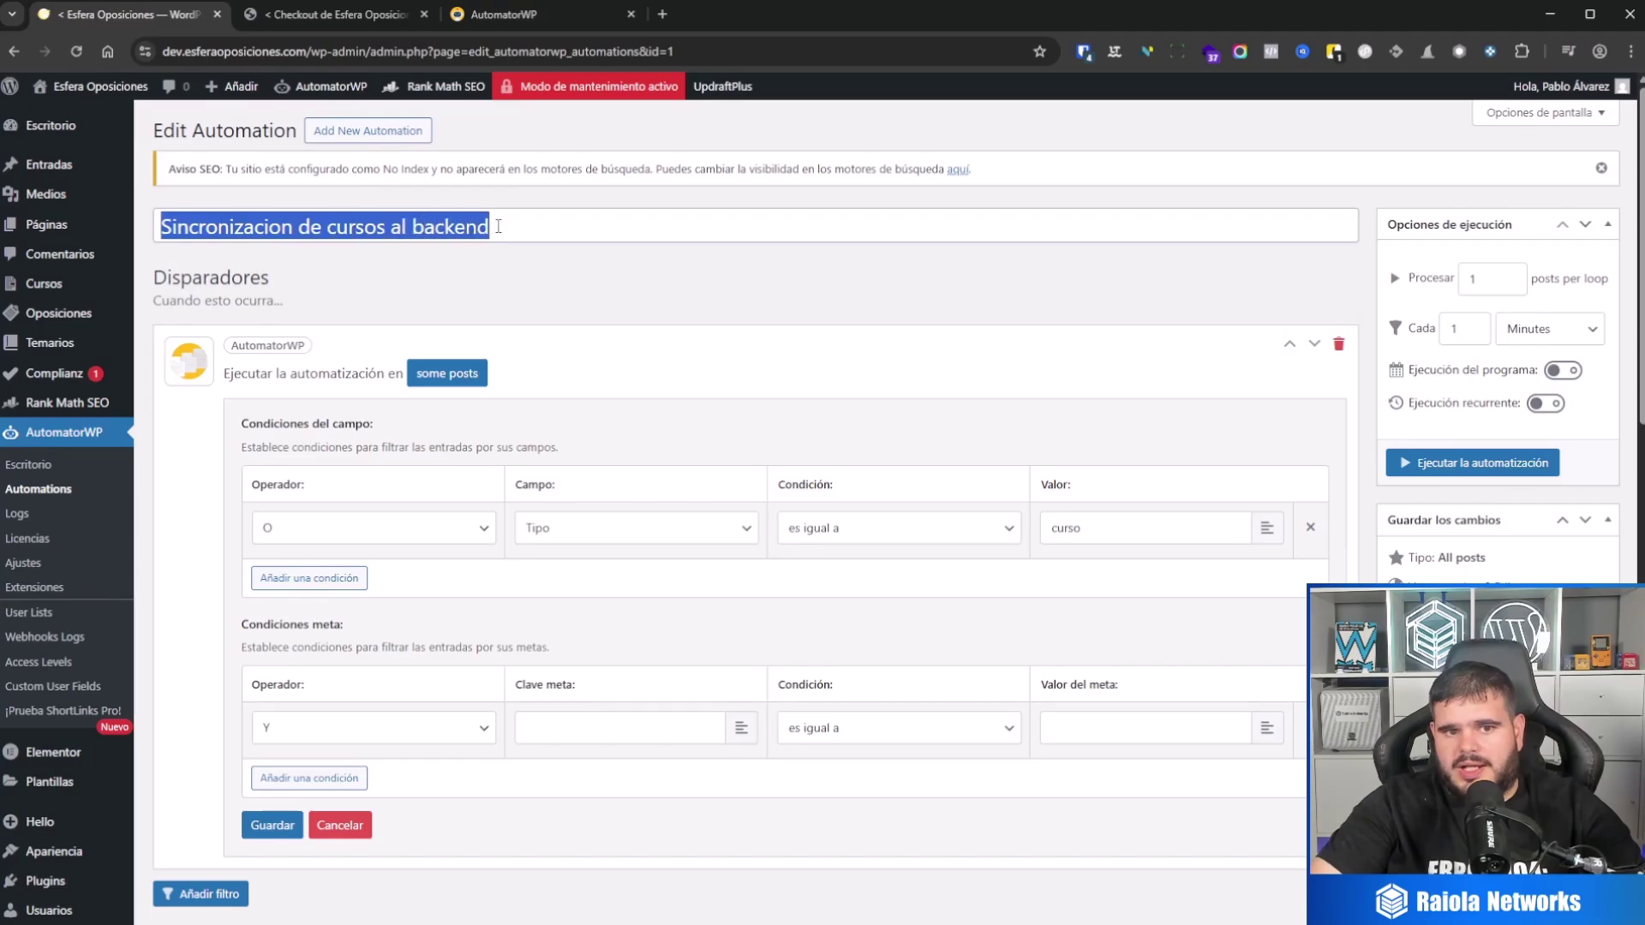
click(699, 287)
click(273, 825)
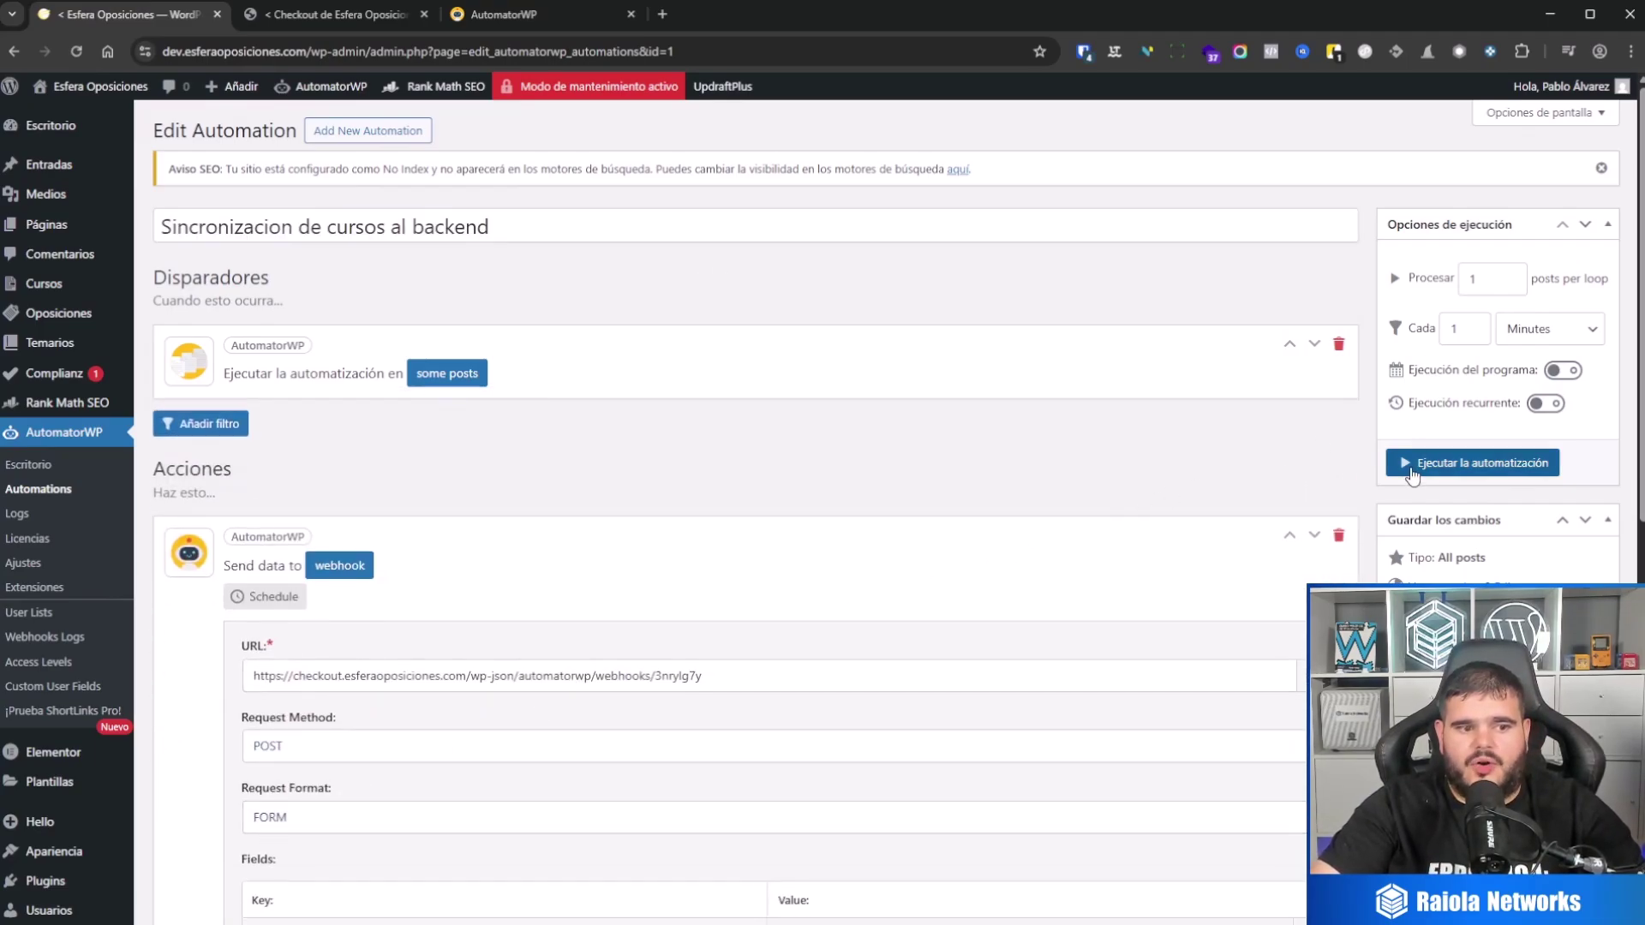
click(1575, 677)
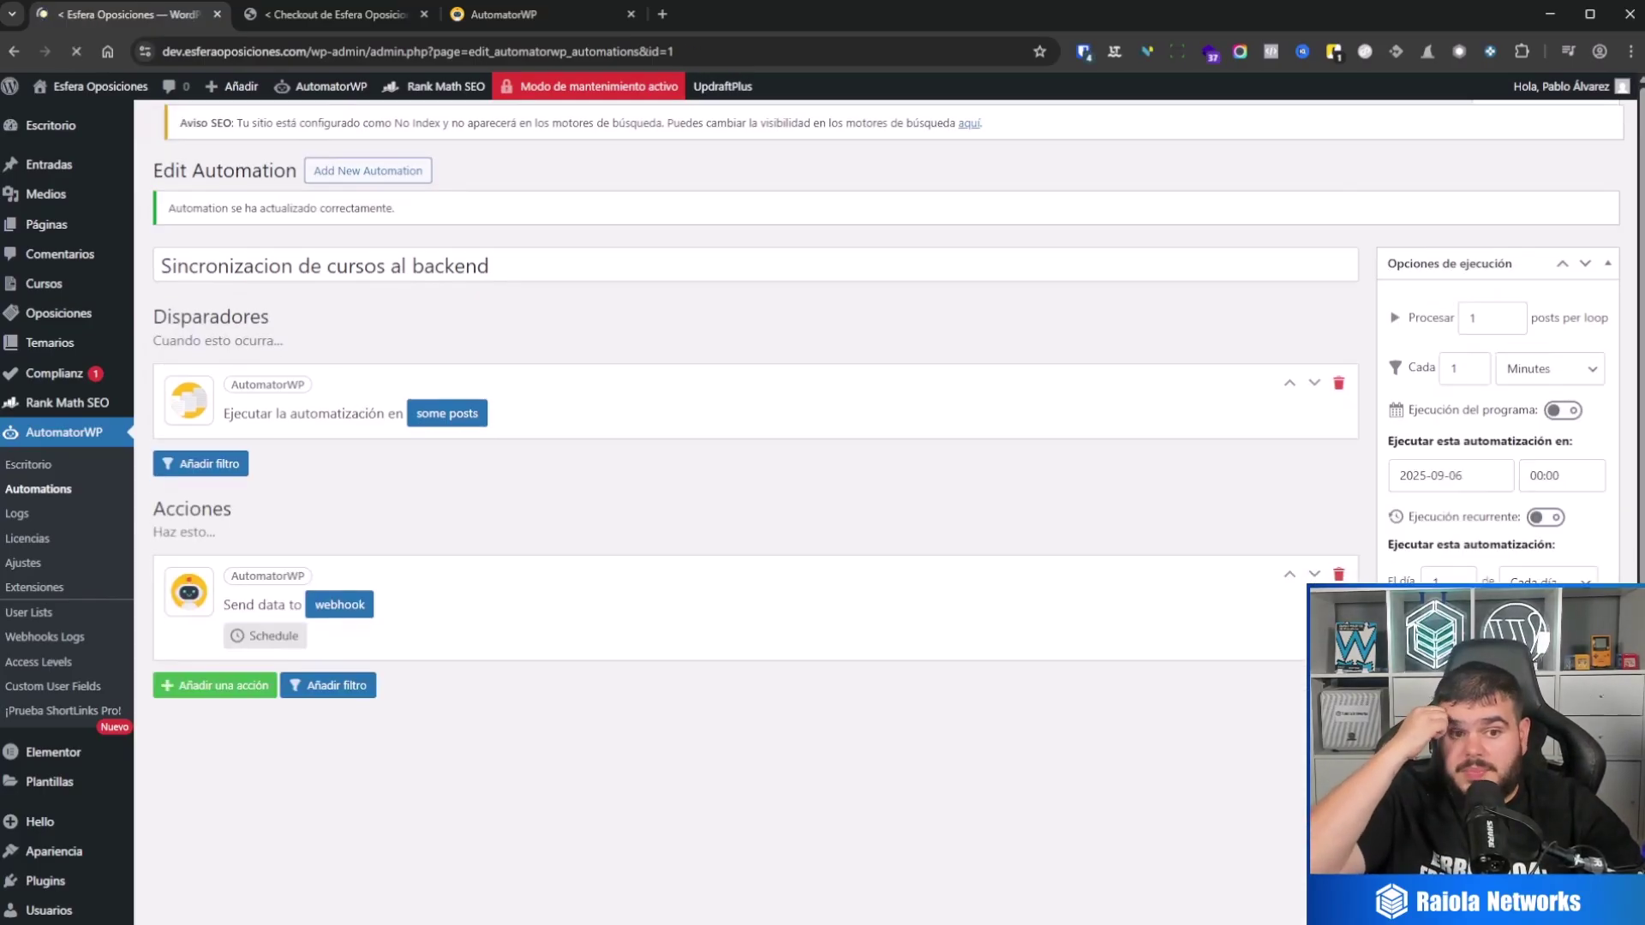
Step: Clone the "Sincronizacion de cursos al backend" automation from the automations list
scroll(1488, 410, down, 3)
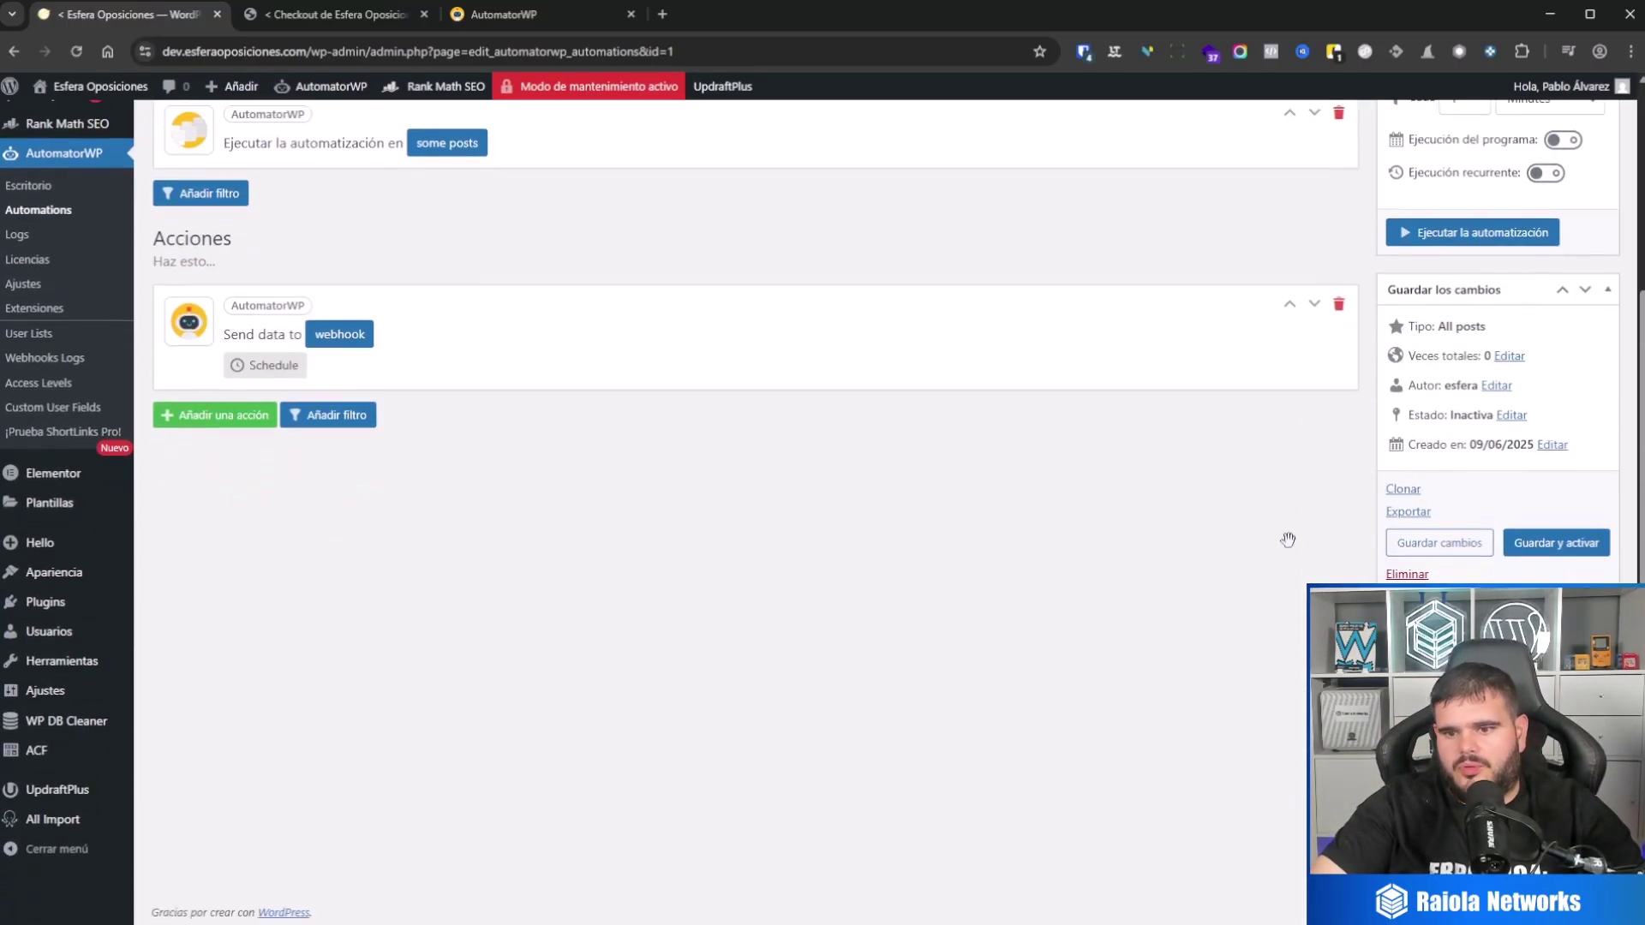
click(53, 270)
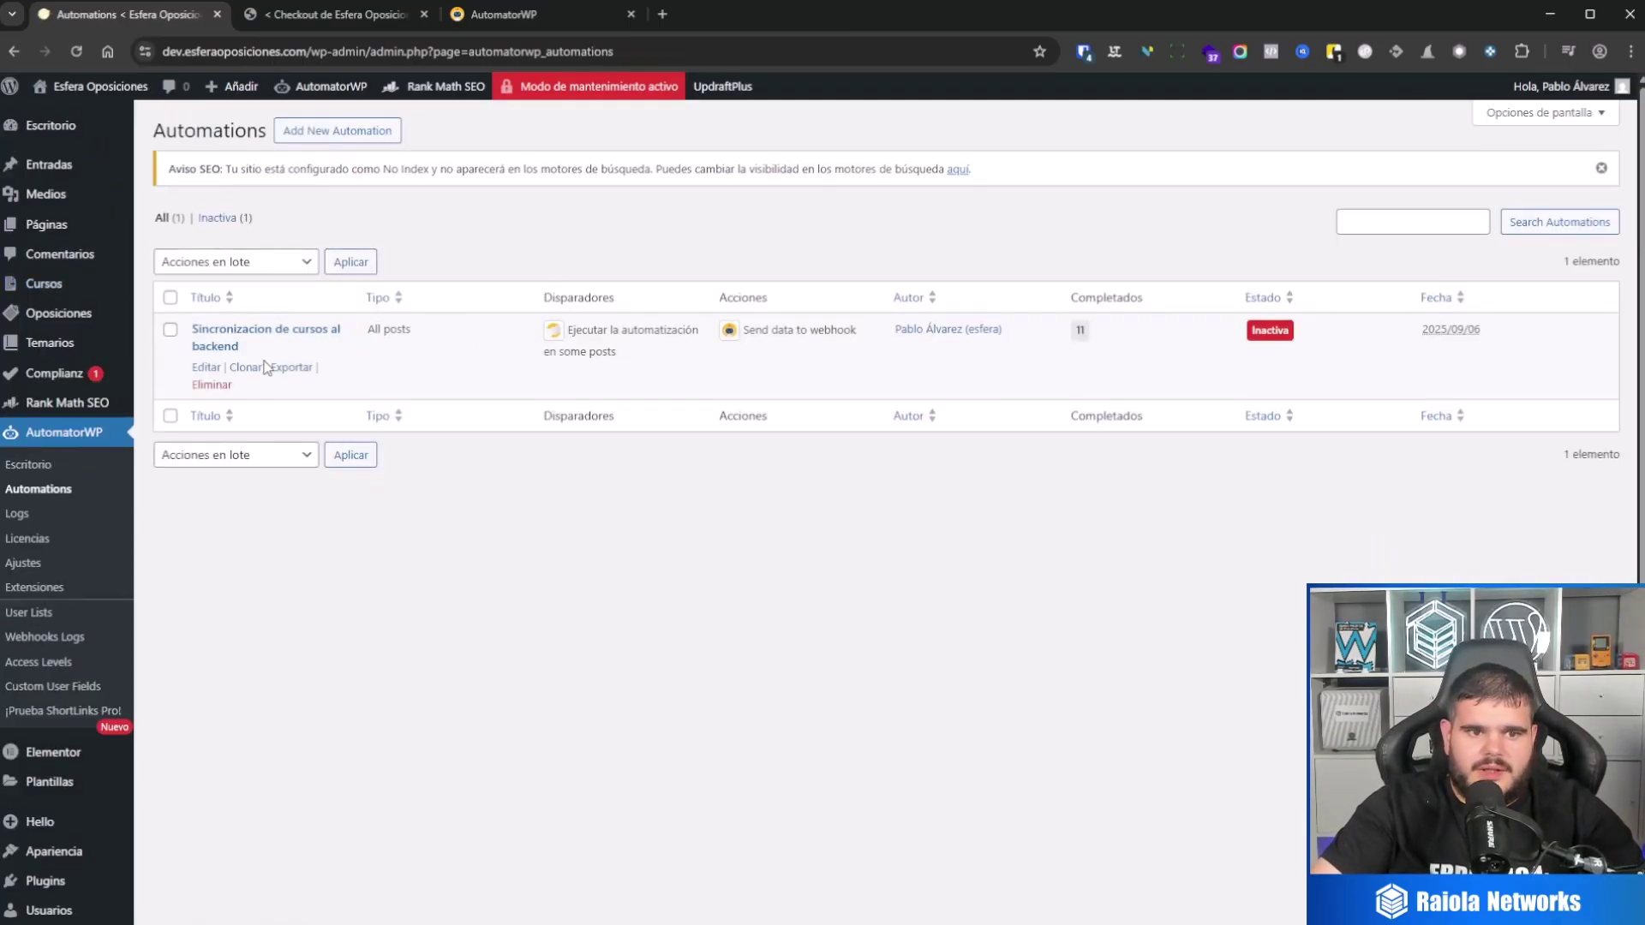
click(246, 368)
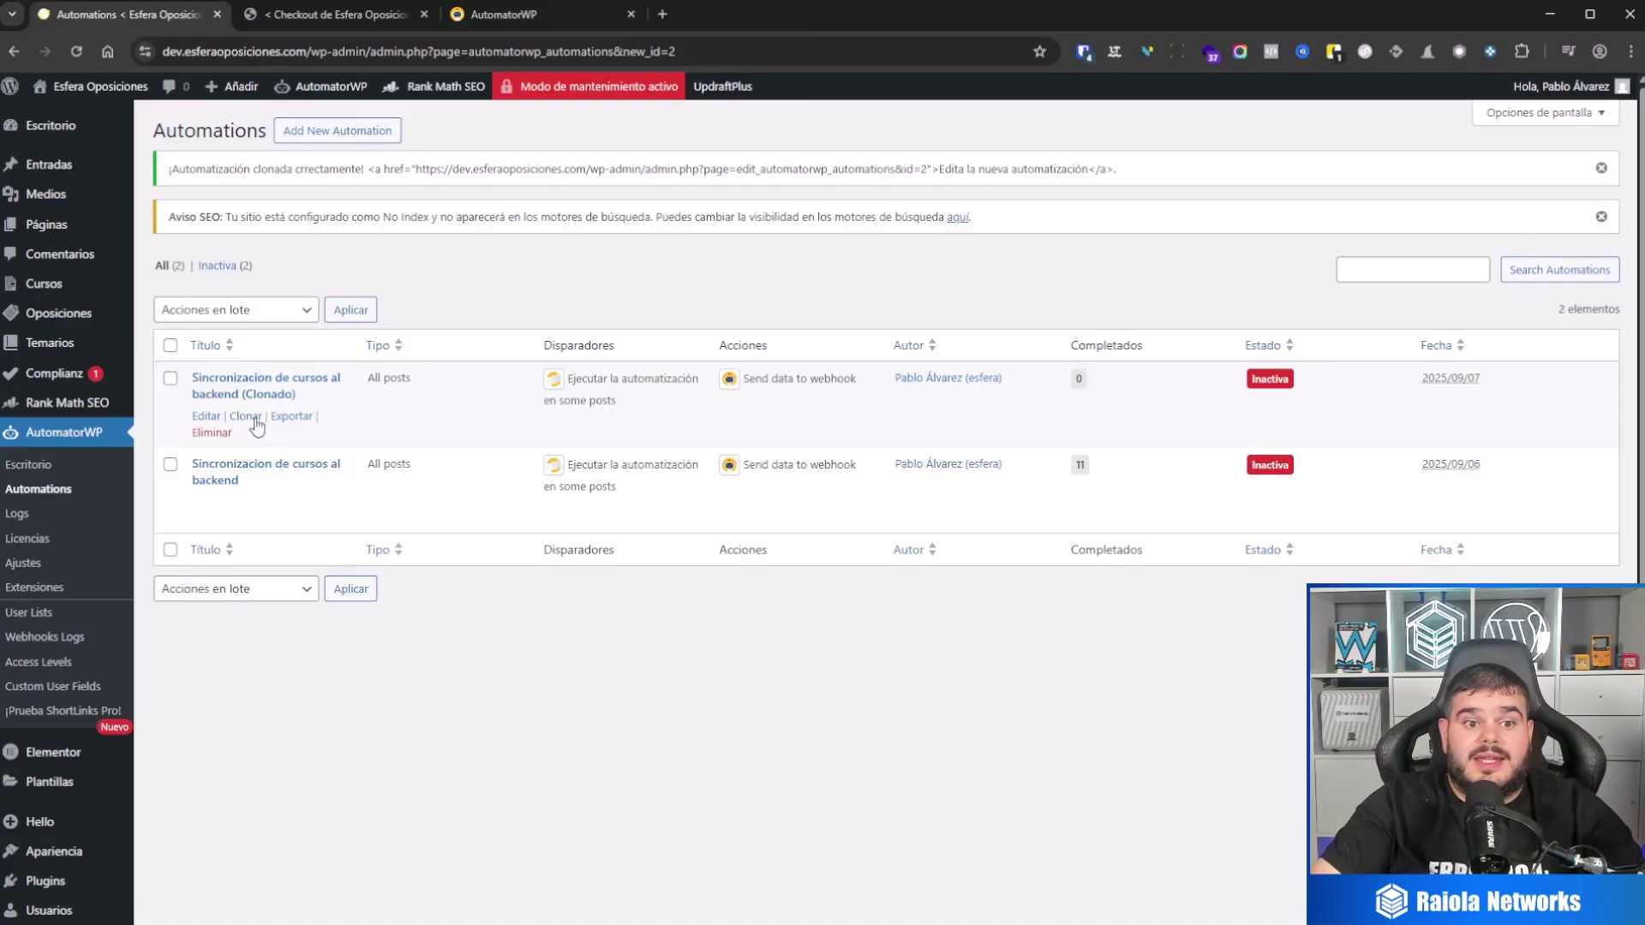
Step: Open the cloned automation for editing and rename it "Sincronizacion de oposiciones al backend"
click(205, 417)
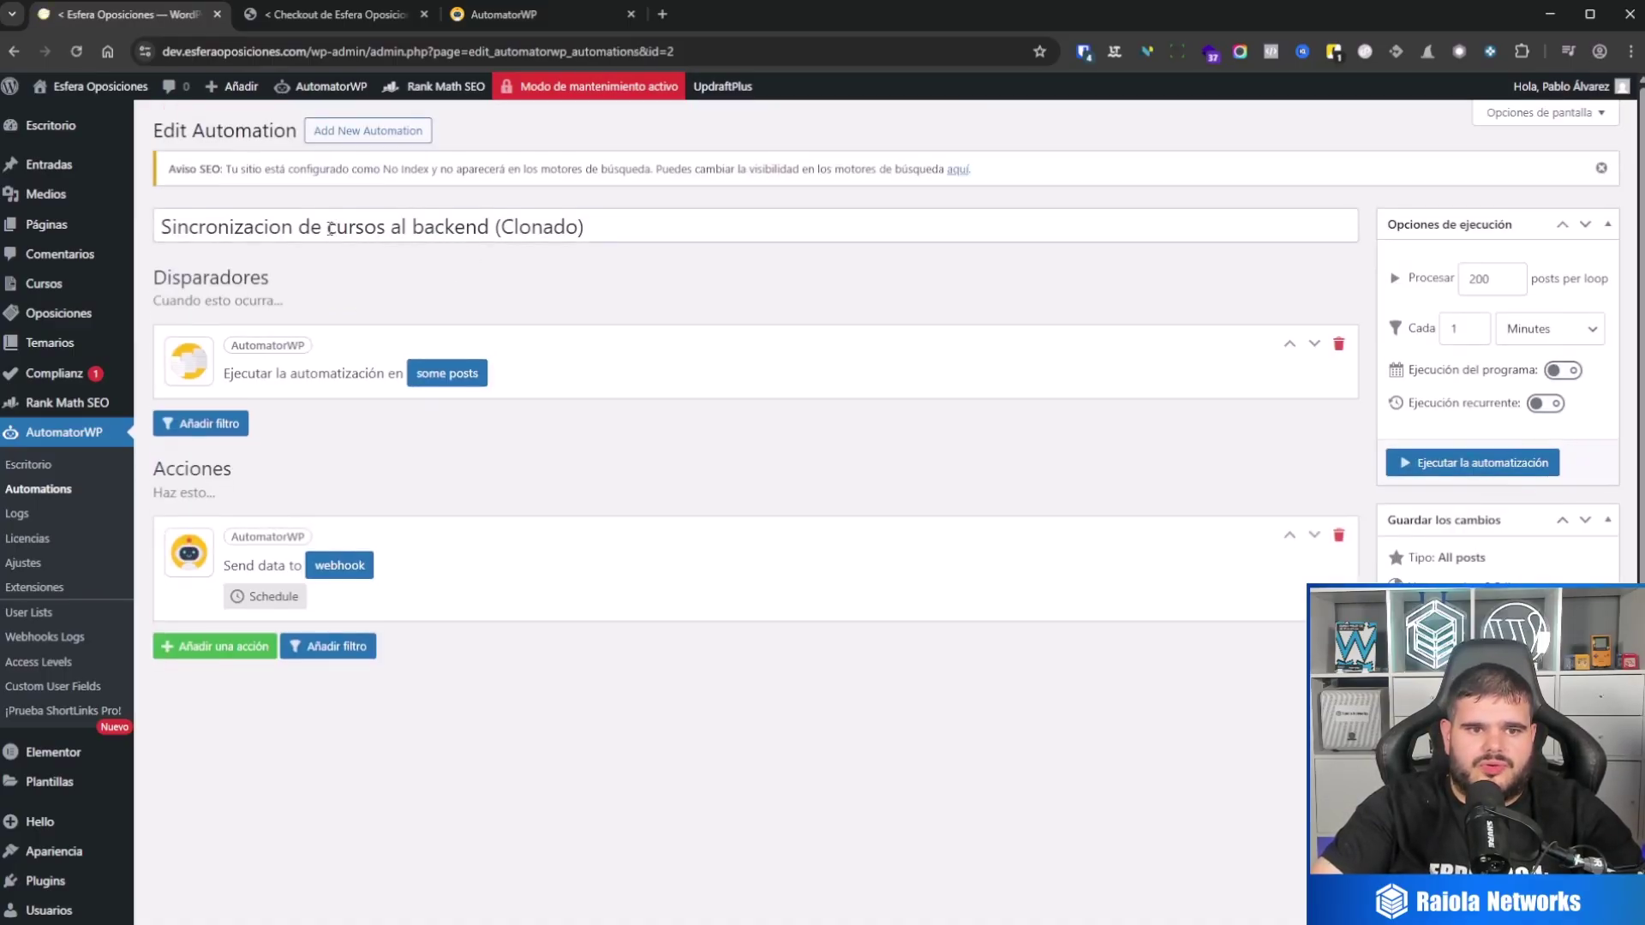
double_click(330, 228)
text(opo)
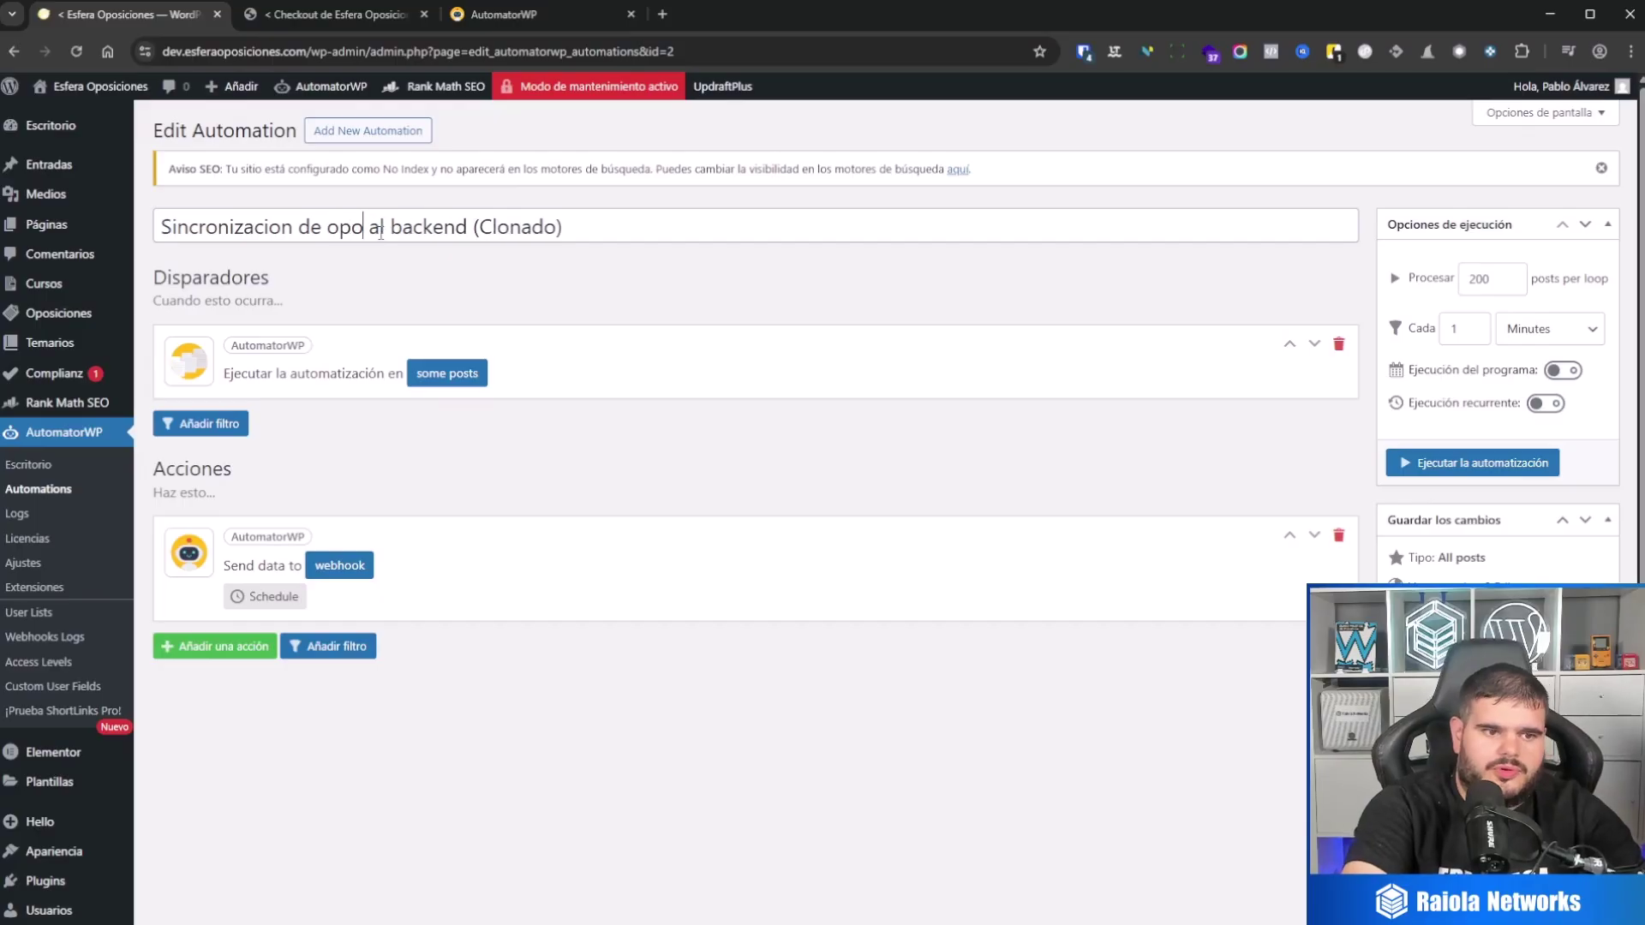
text(siciones)
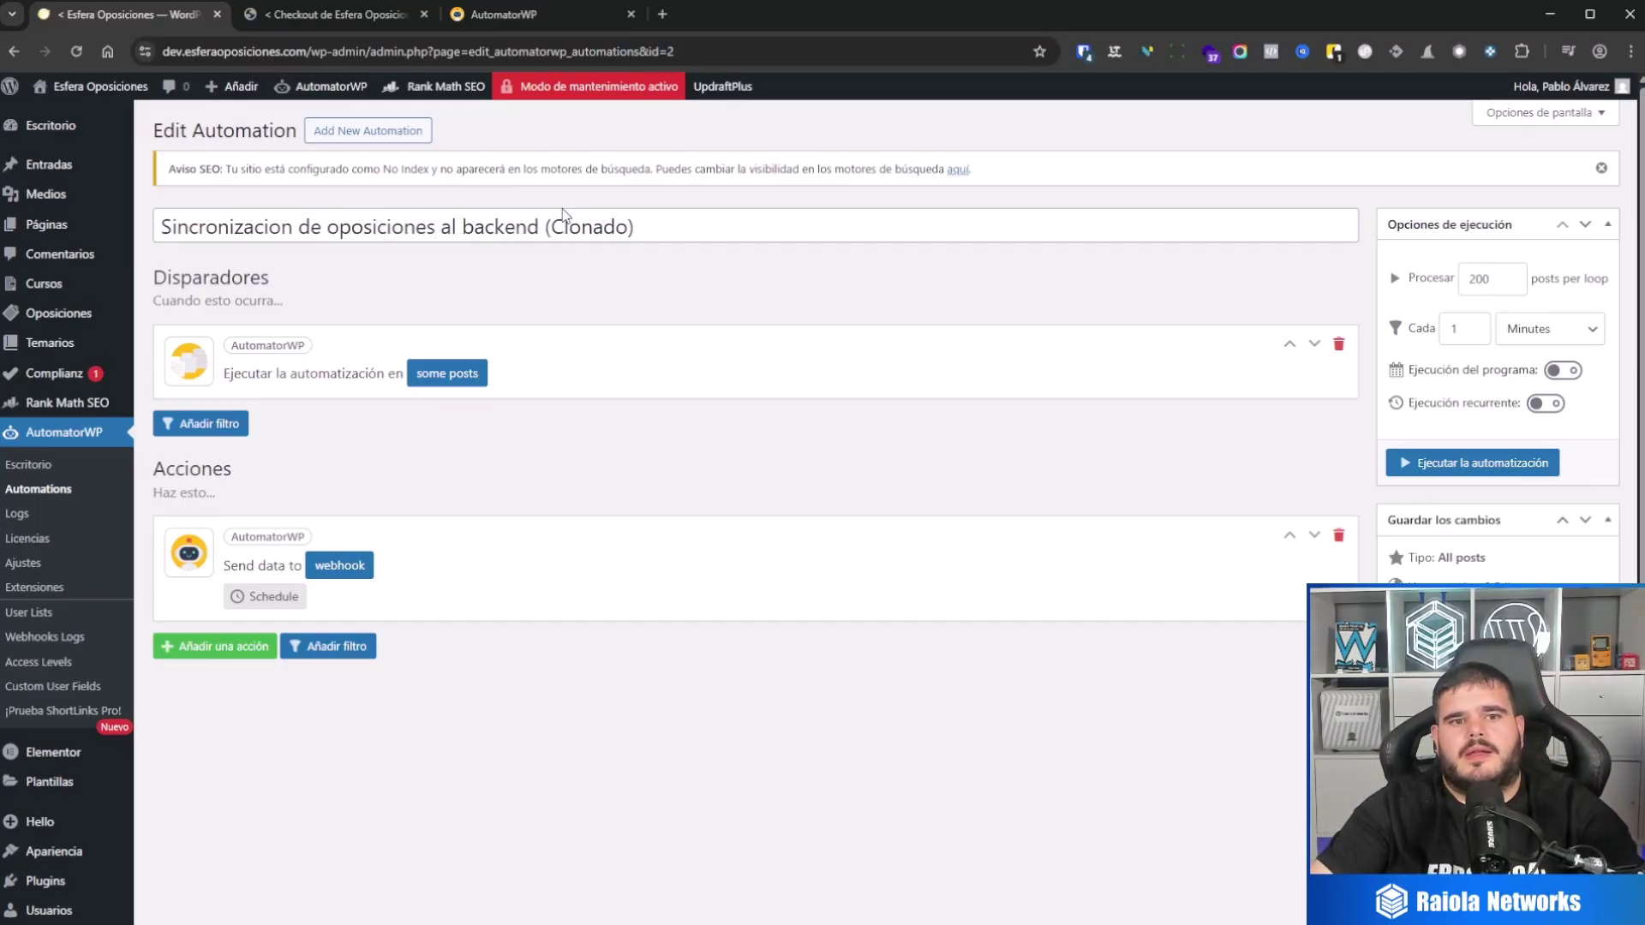
drag(540, 227, 789, 223)
key(BackSpace)
Step: Set the Tipo condition's value in the "some posts" trigger to oposicion and save the trigger
click(448, 375)
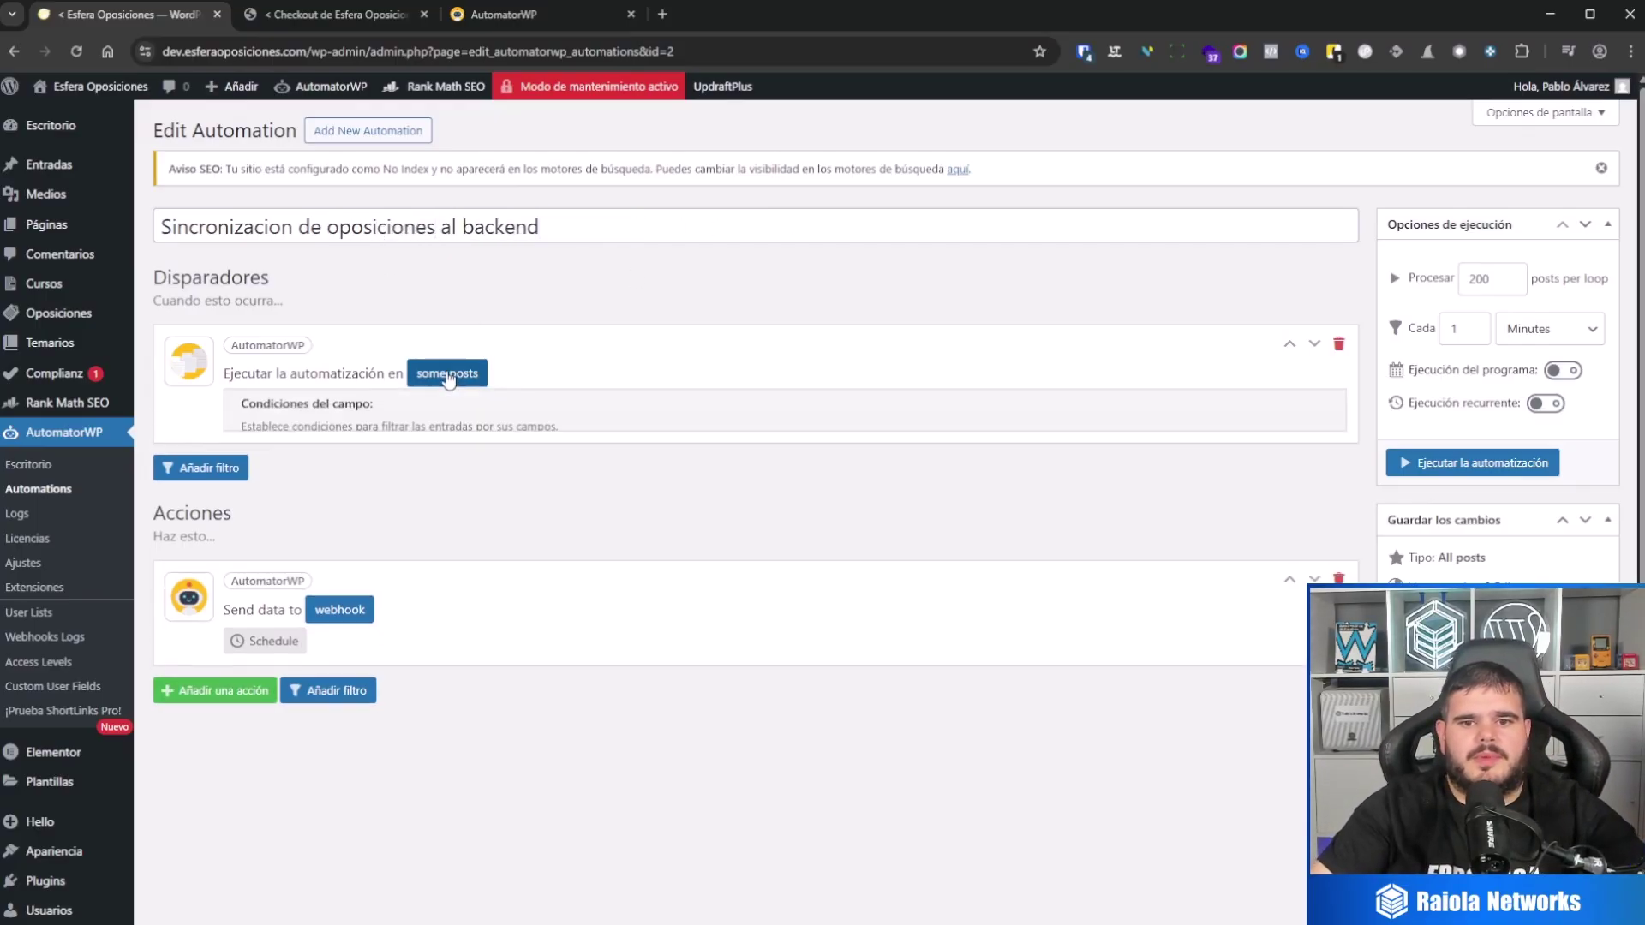
drag(1111, 528, 1001, 531)
text(oposicion)
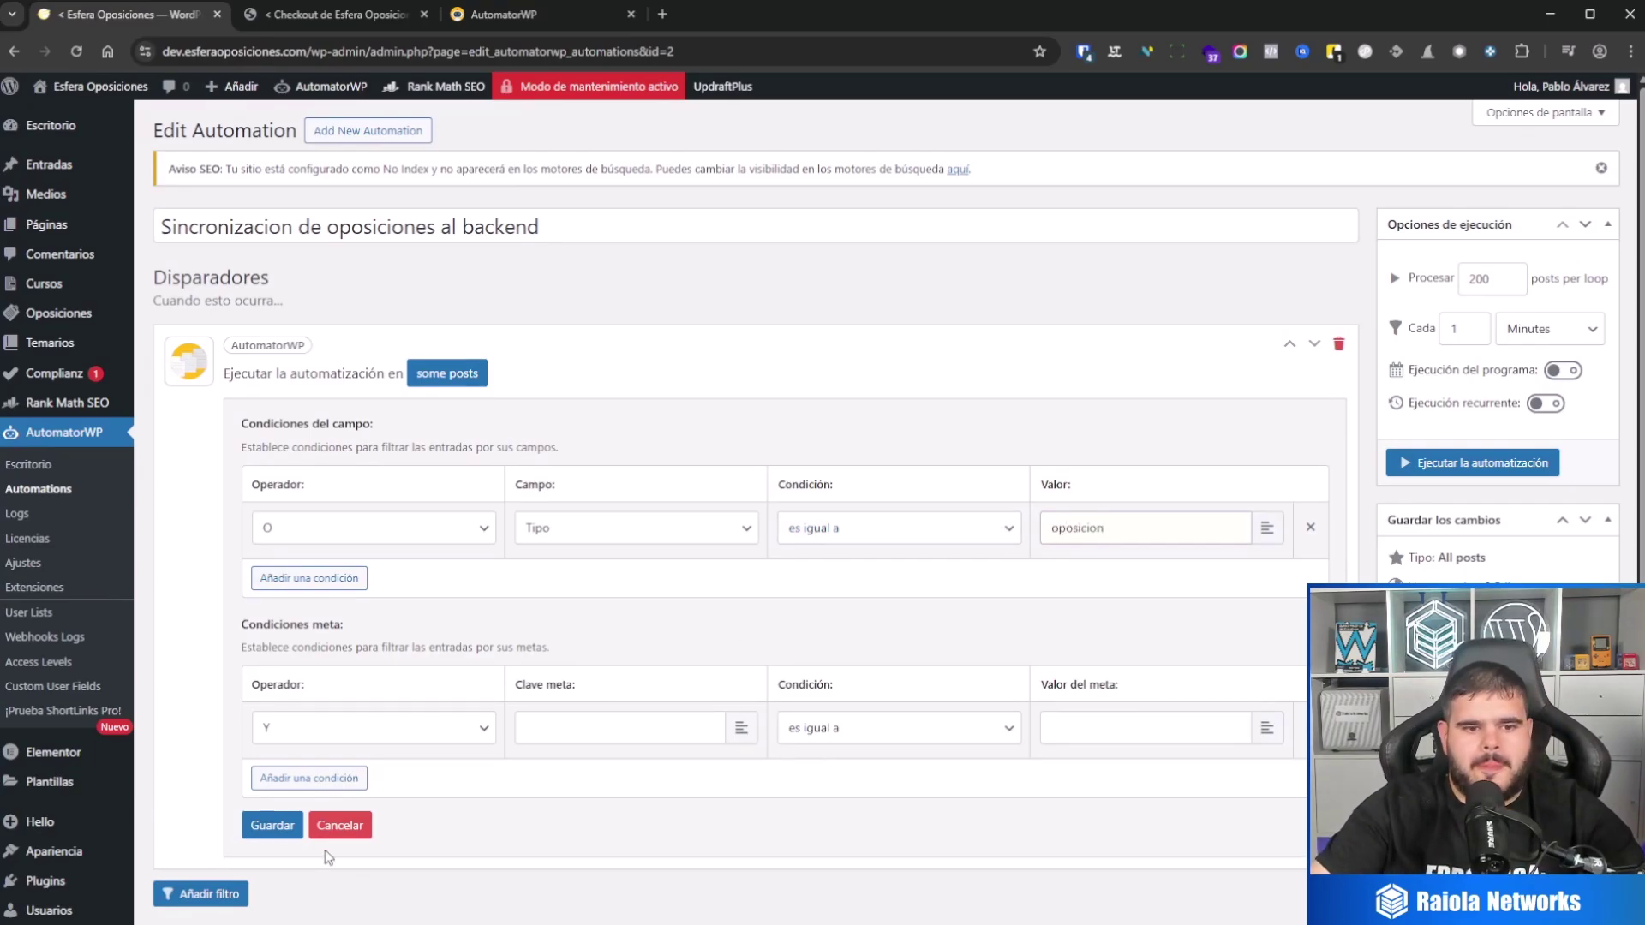
click(273, 827)
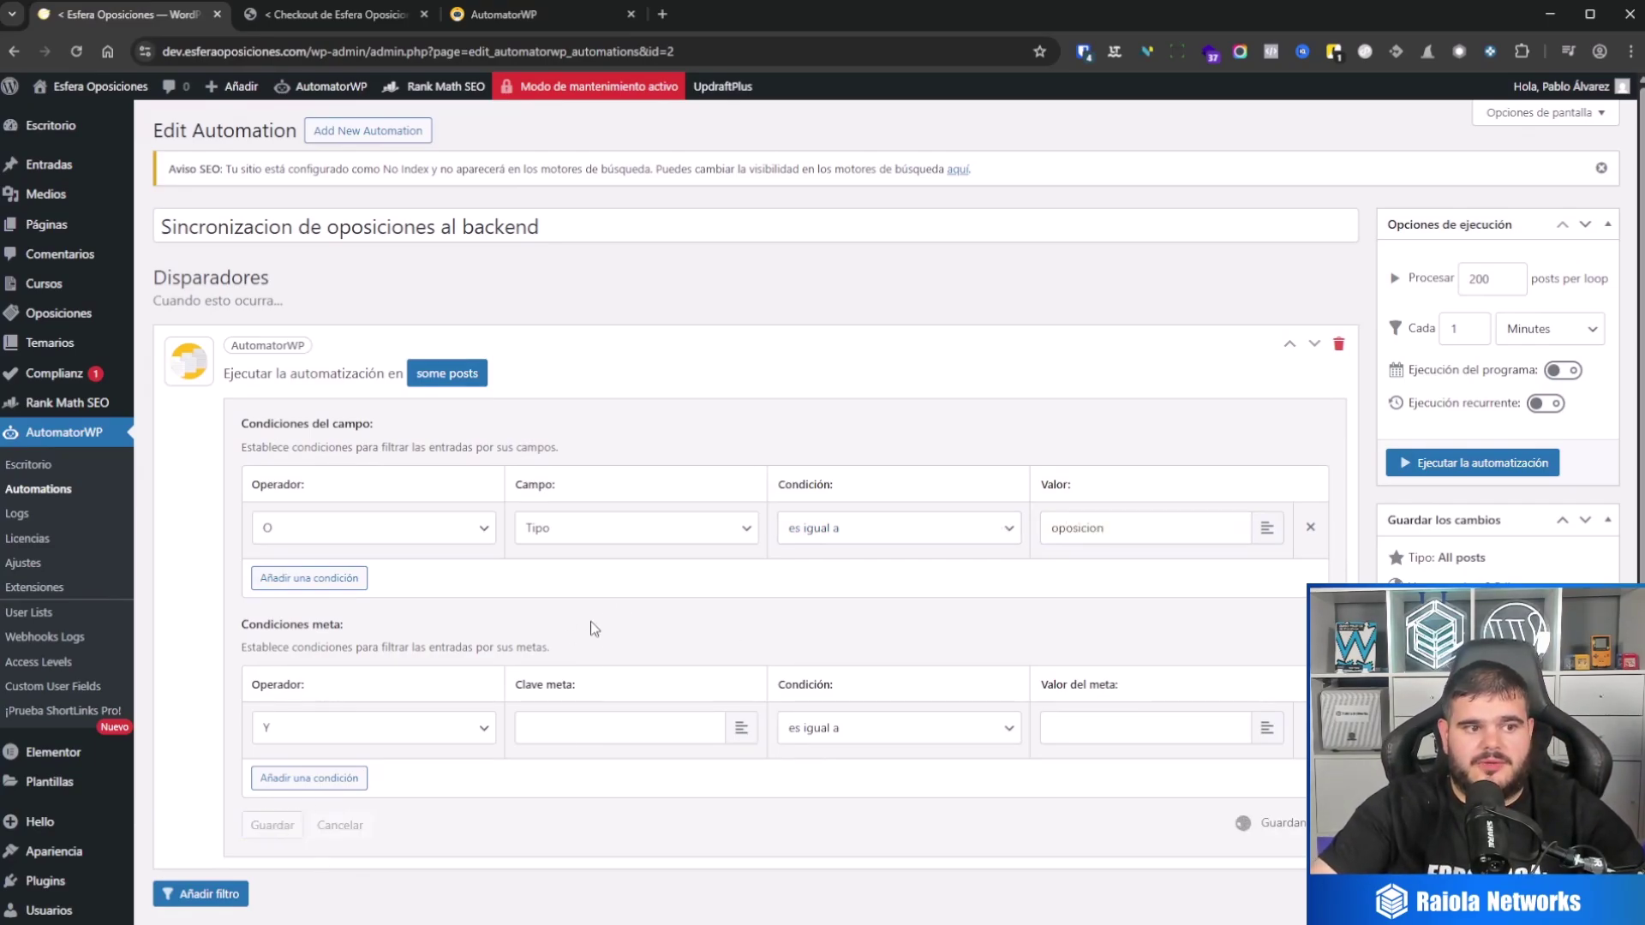
Step: In the webhook action, replace the titulo value with the "Título de Entrada" tag from this automation's "some posts" trigger
scroll(1135, 425, down, 3)
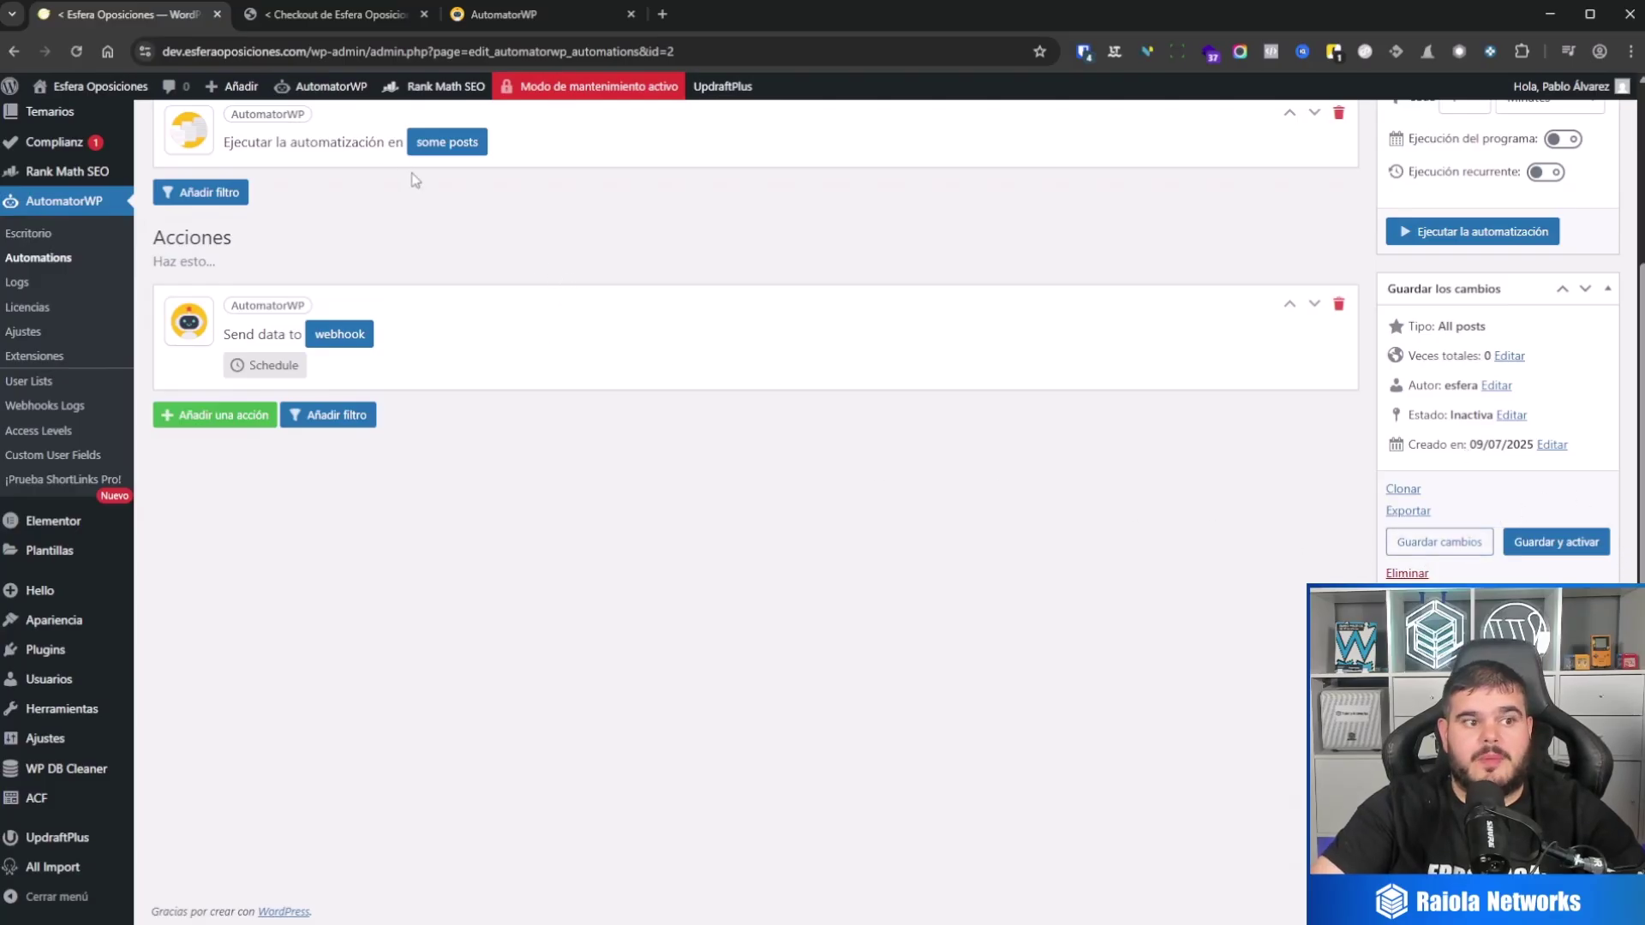
click(332, 336)
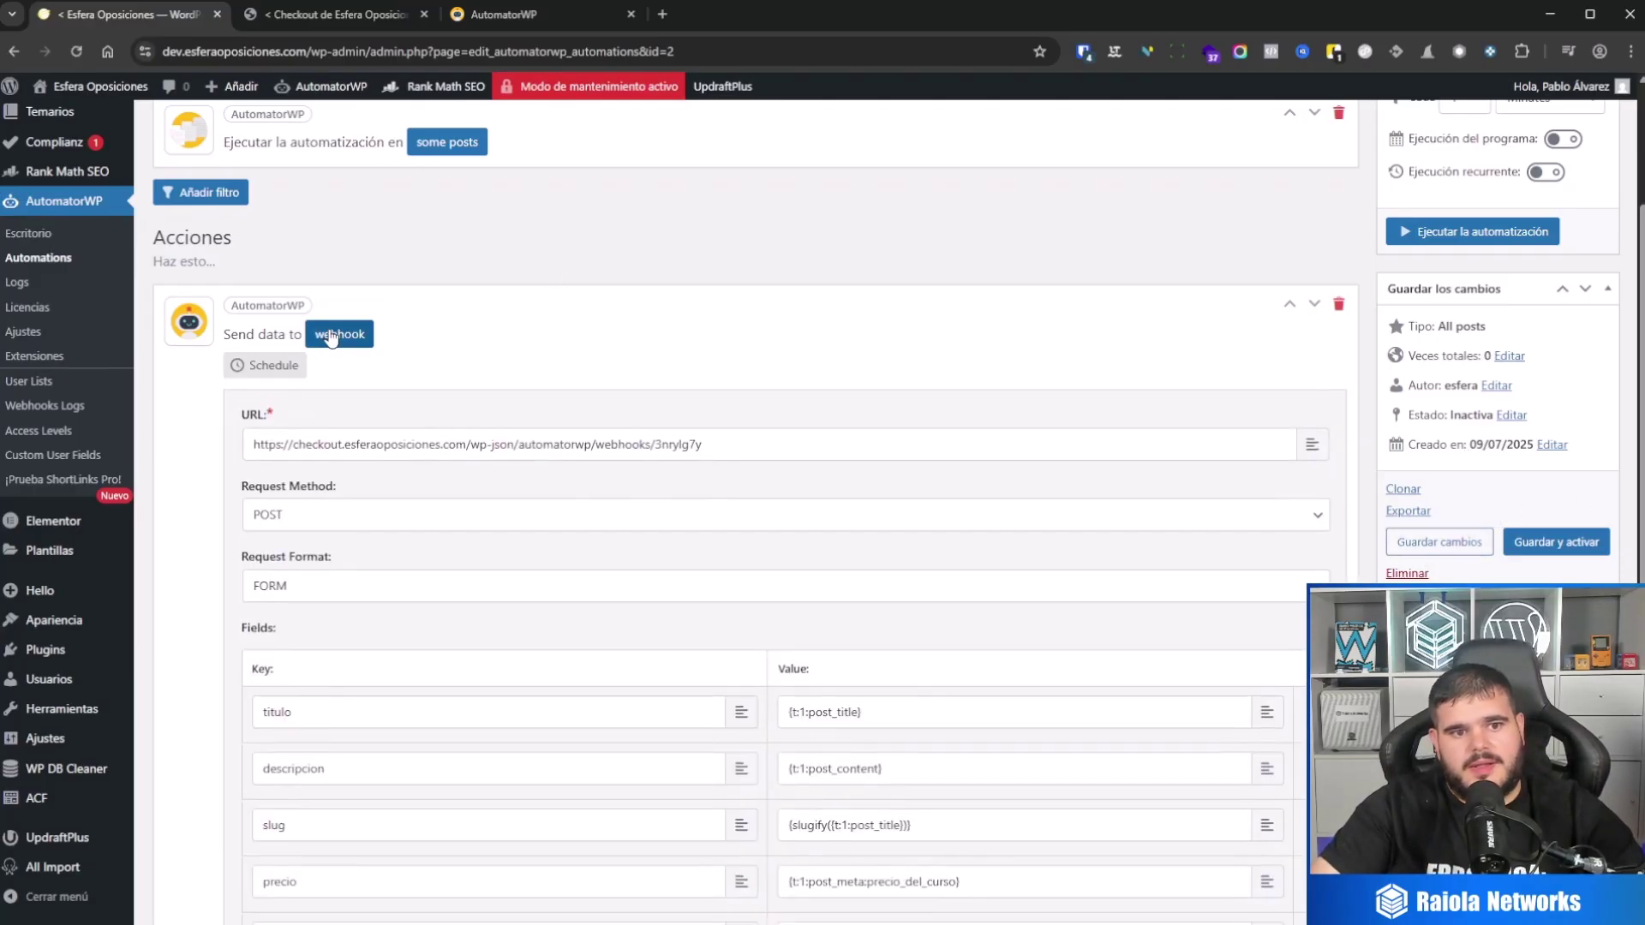
scroll(595, 318, down, 2)
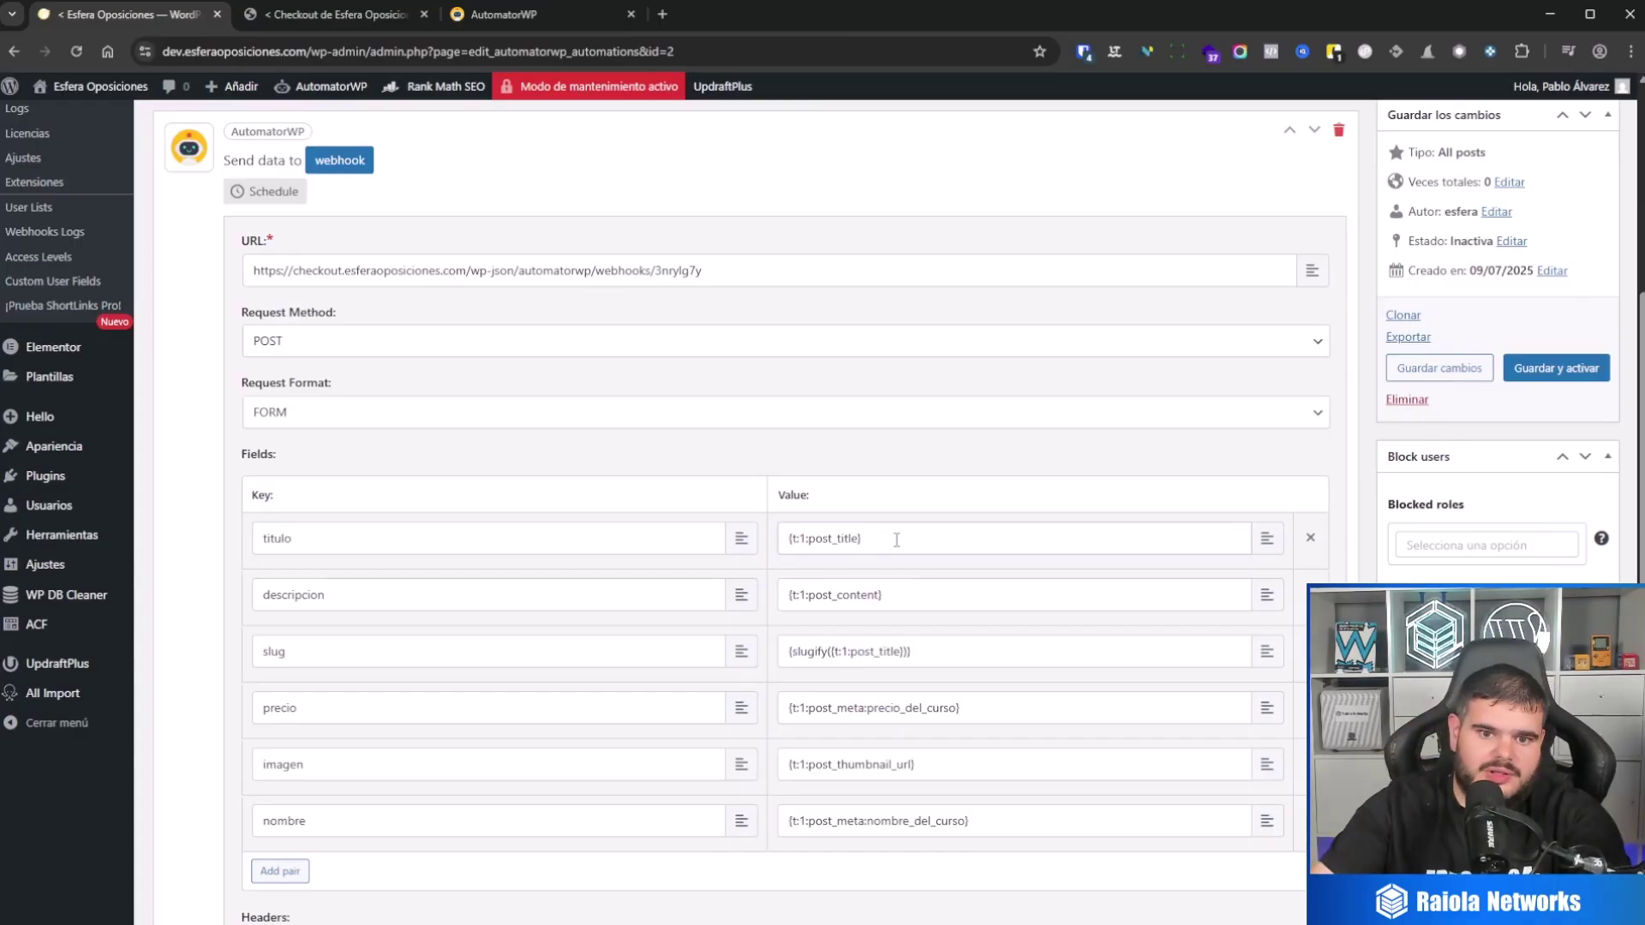
drag(896, 540, 743, 549)
key(BackSpace)
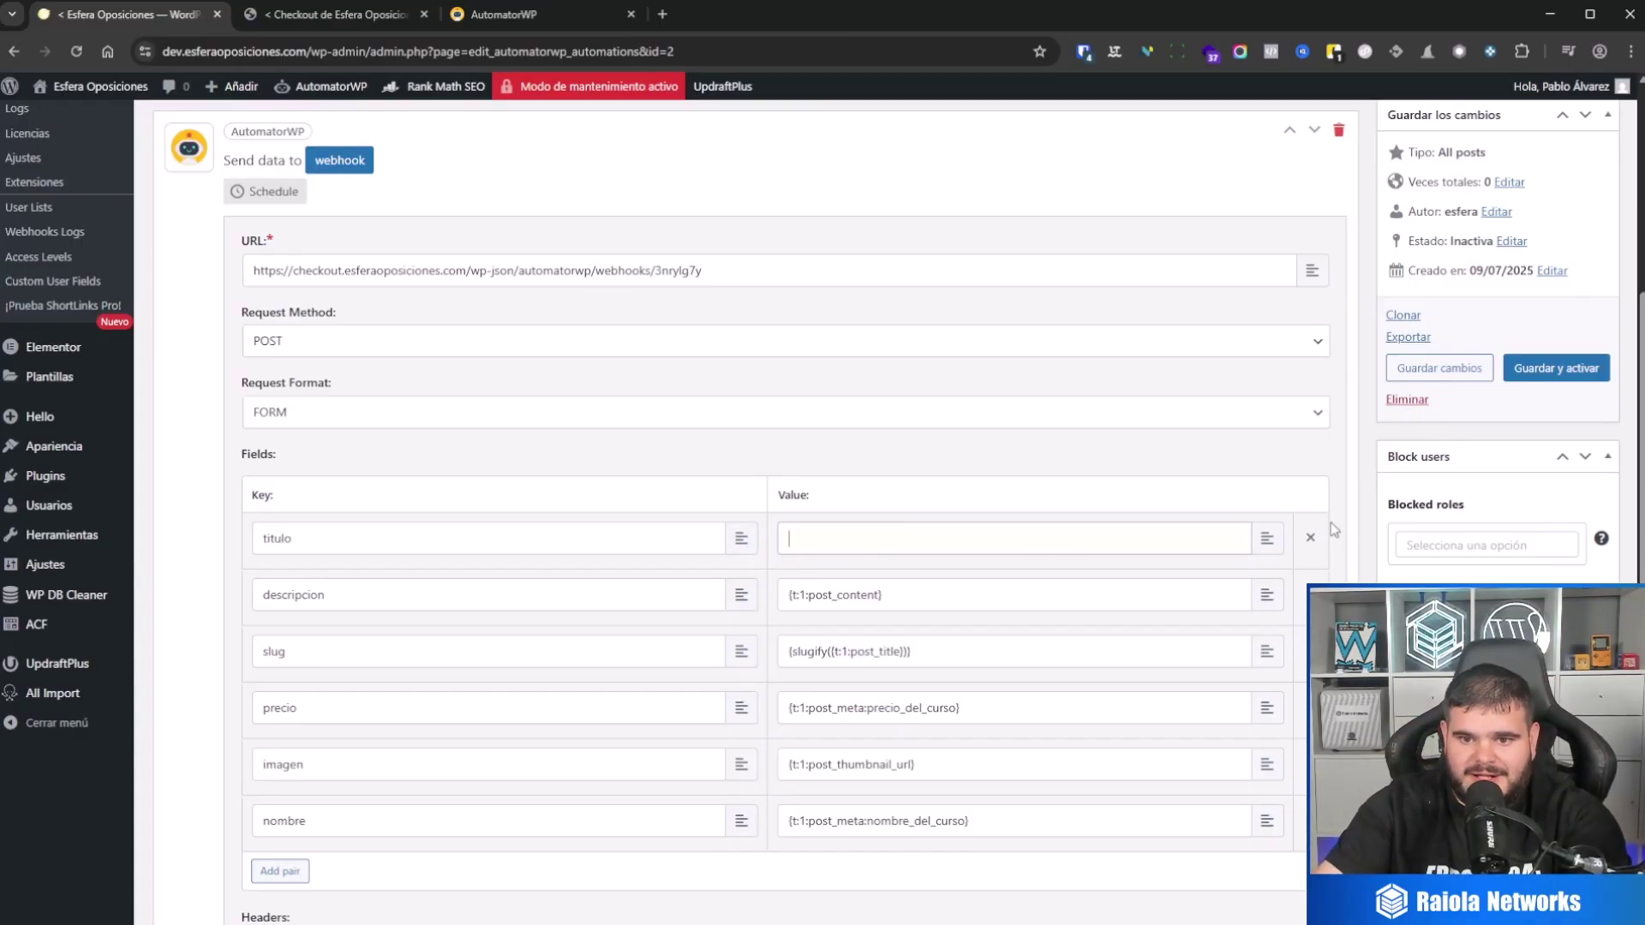
click(1268, 540)
scroll(980, 672, down, 3)
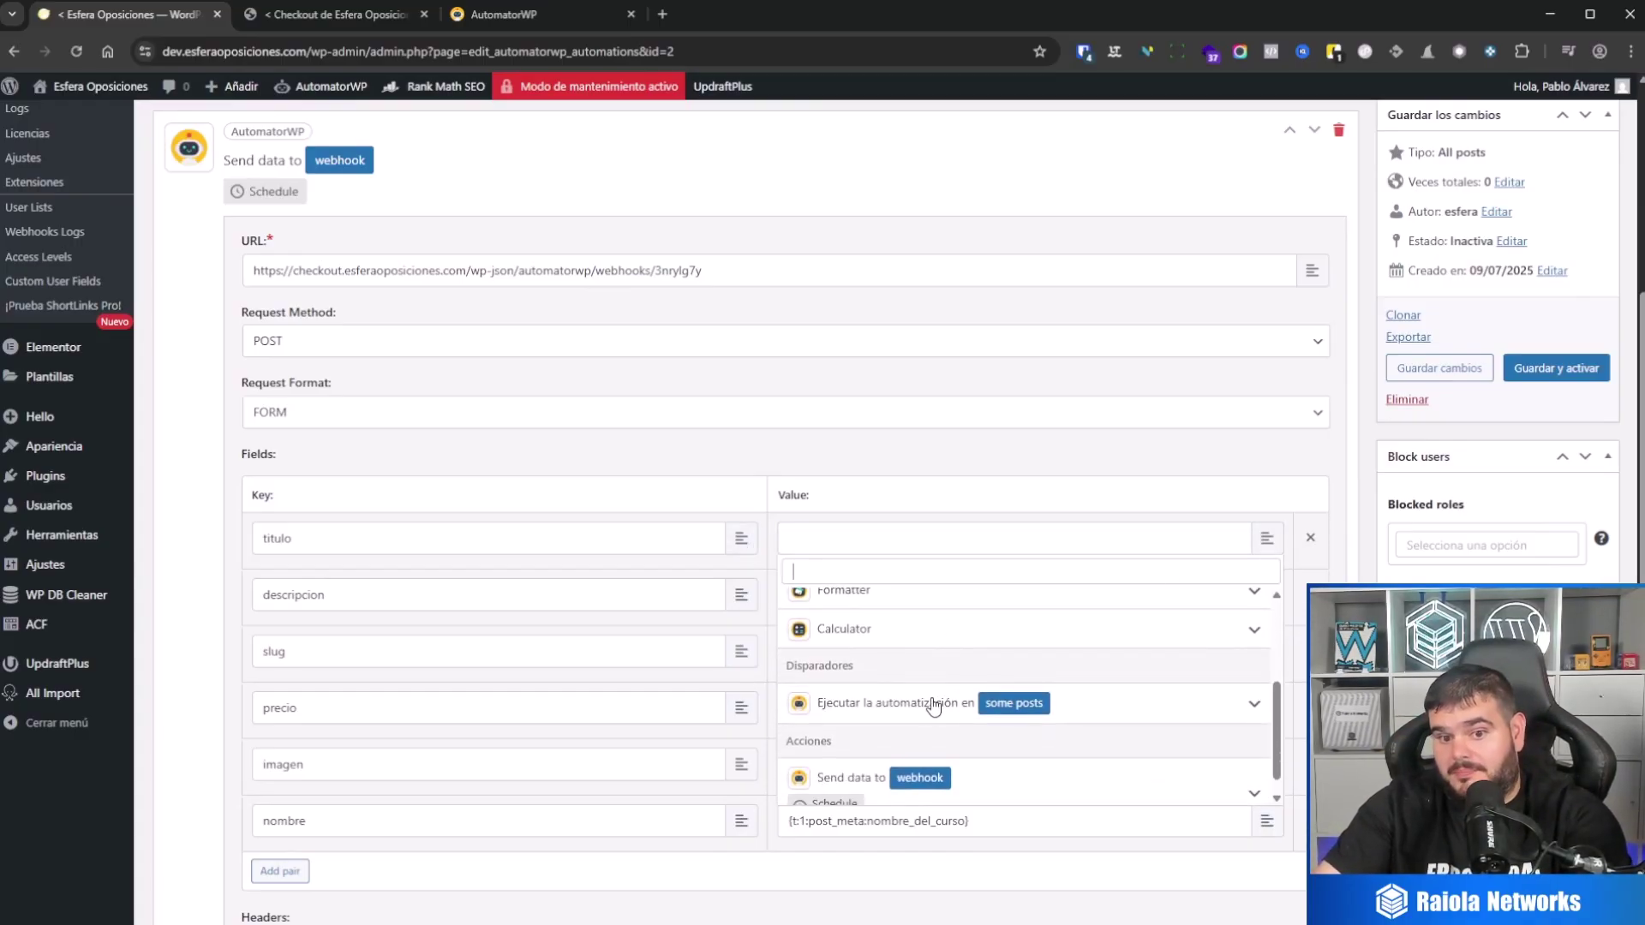
click(891, 709)
scroll(934, 686, down, 1)
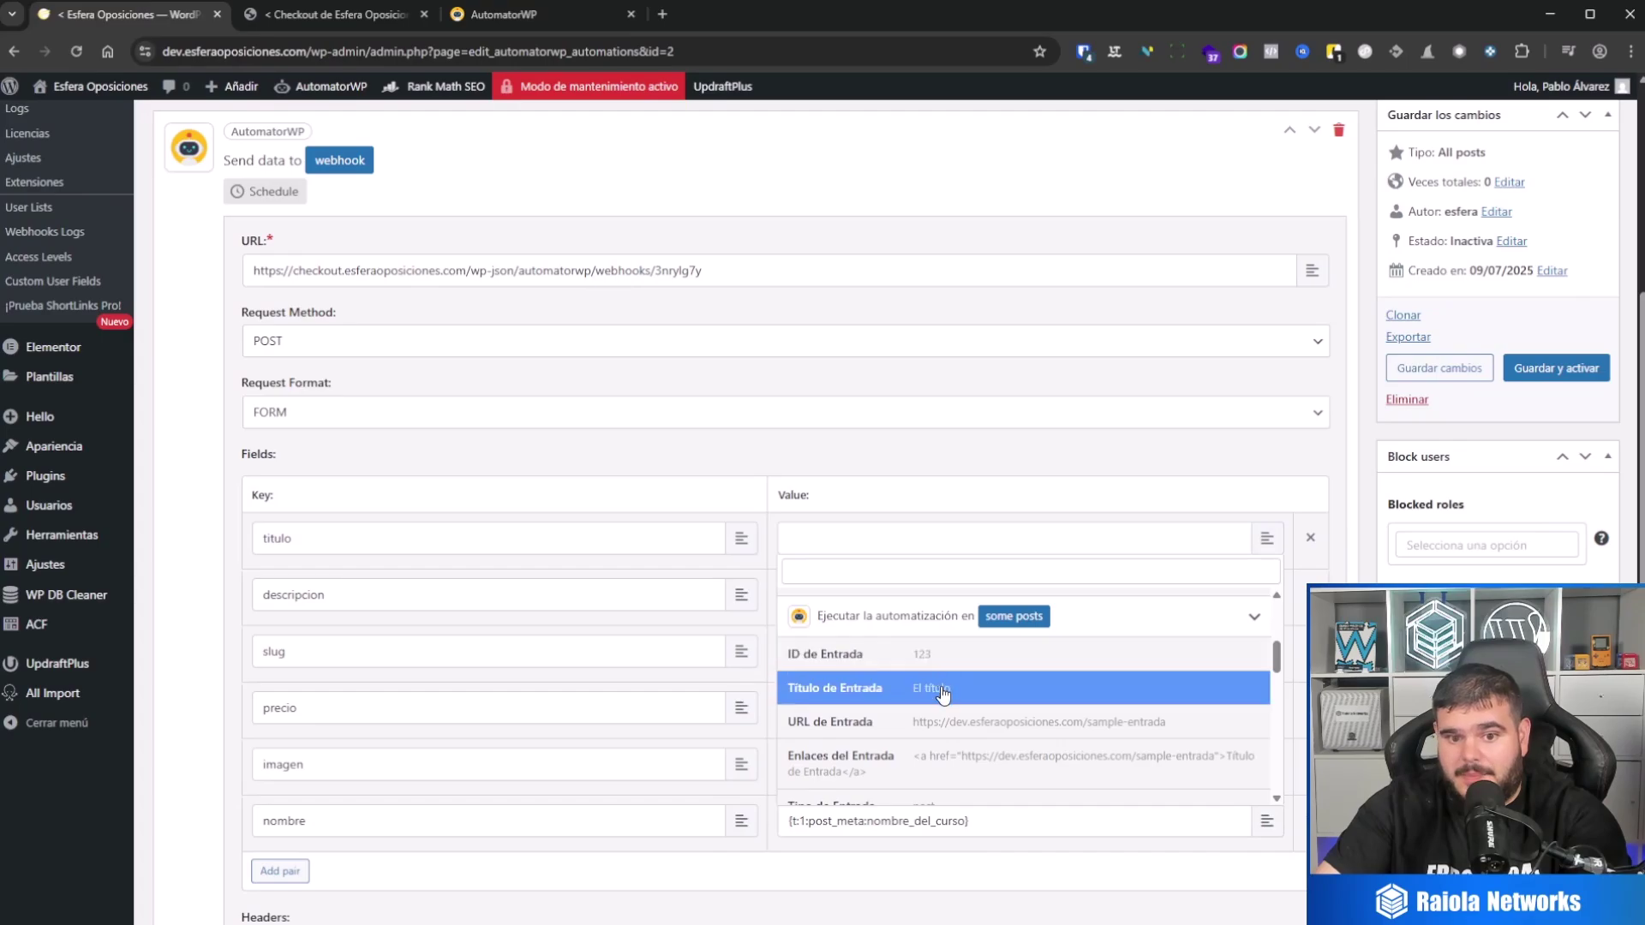
click(943, 689)
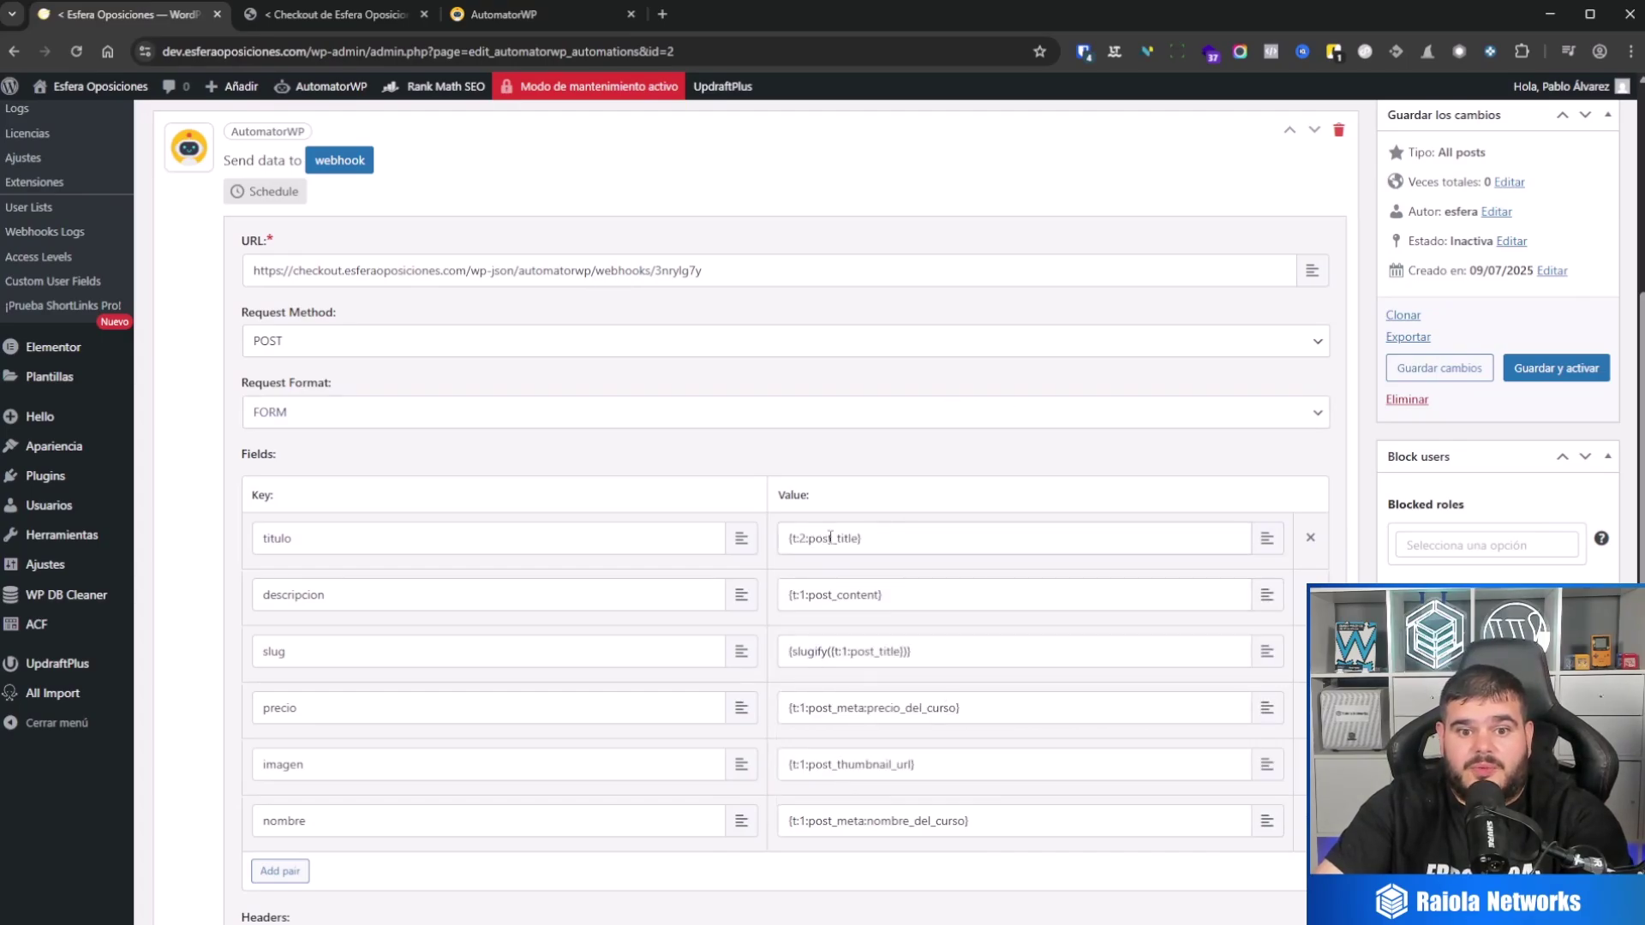
Step: Change the trigger reference to t:2 in the webhook's descripcion and slug values
key(Delete)
text(2)
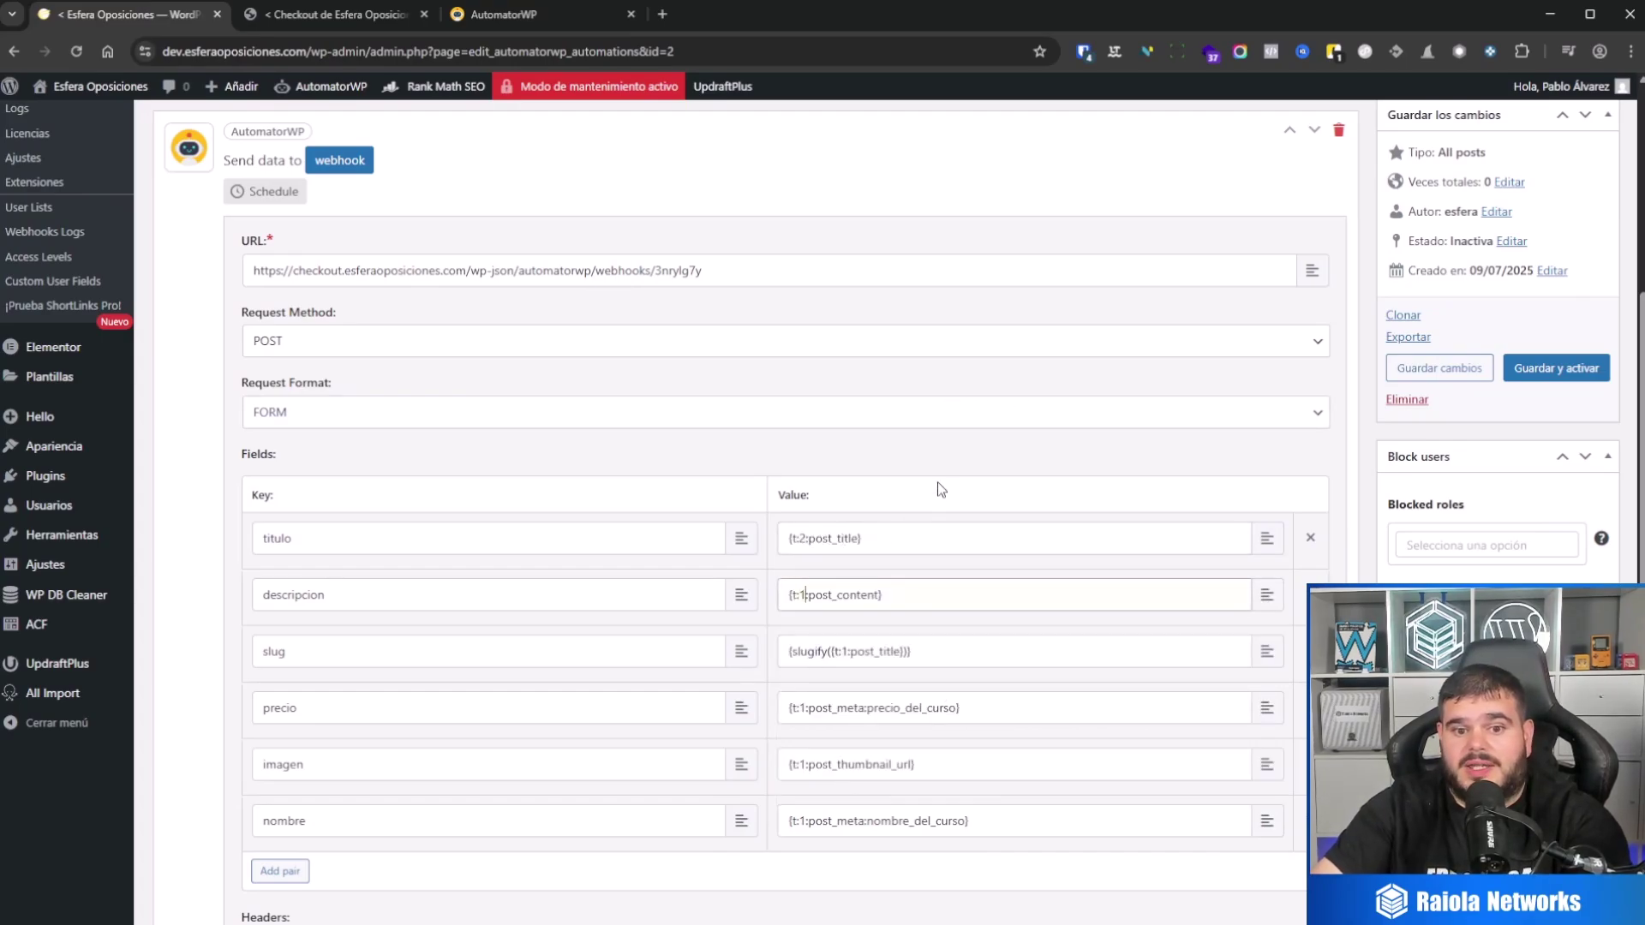
click(846, 651)
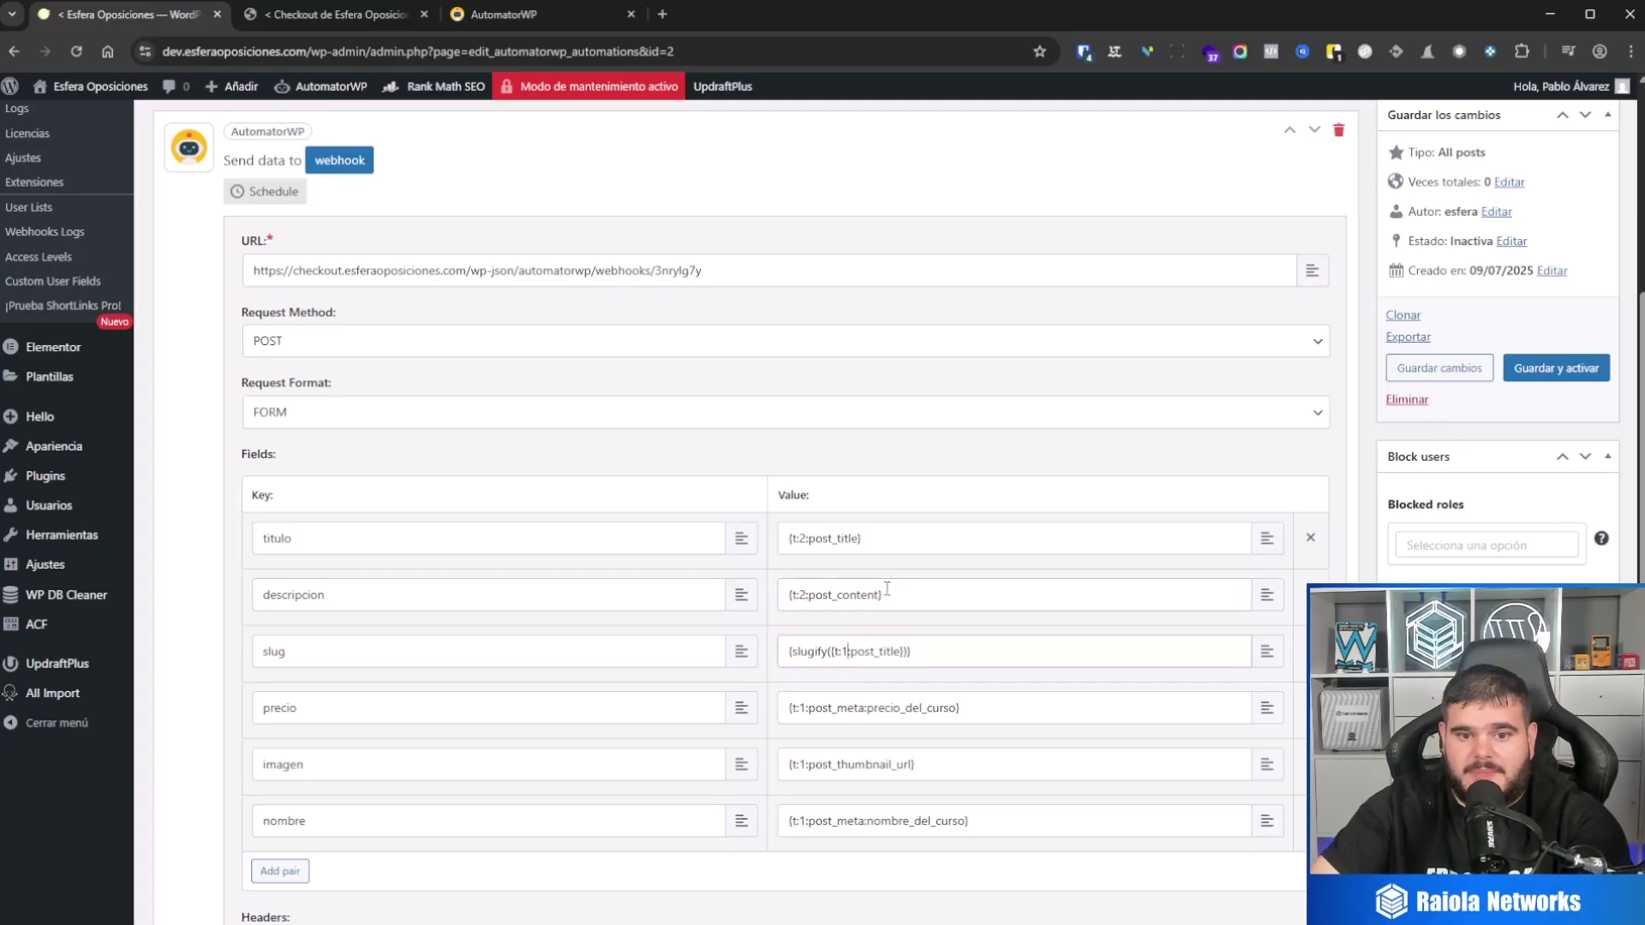
key(BackSpace)
text(2)
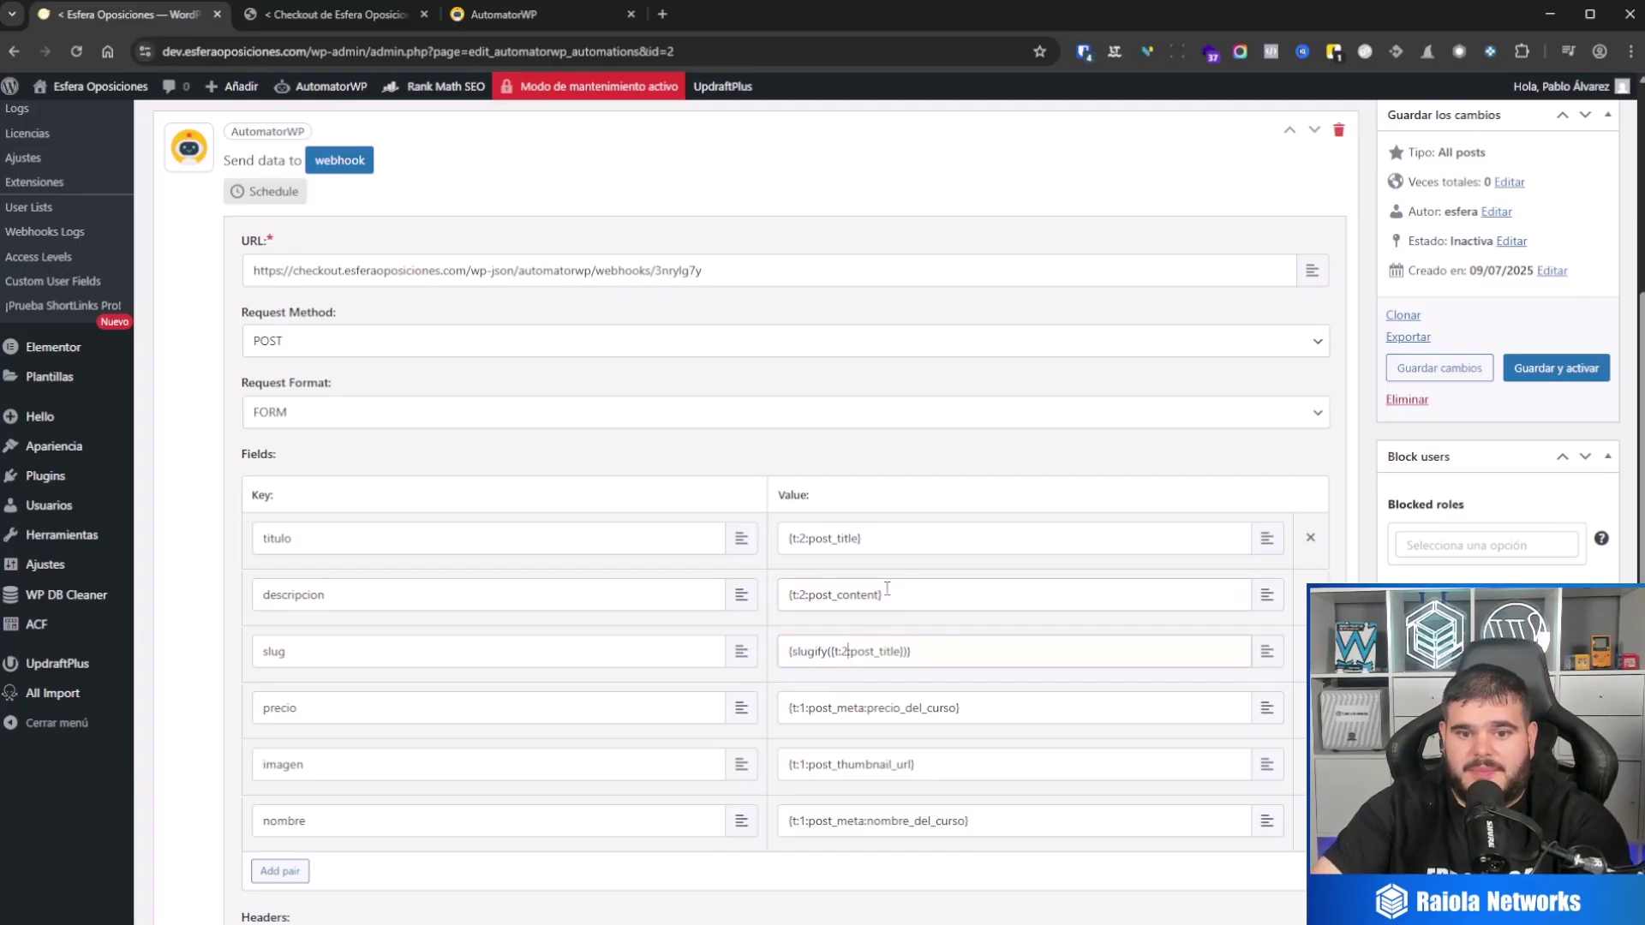
Step: Change the trigger reference to t:2 in the webhook's precio, imagen and nombre values
click(806, 708)
key(BackSpace)
text(2)
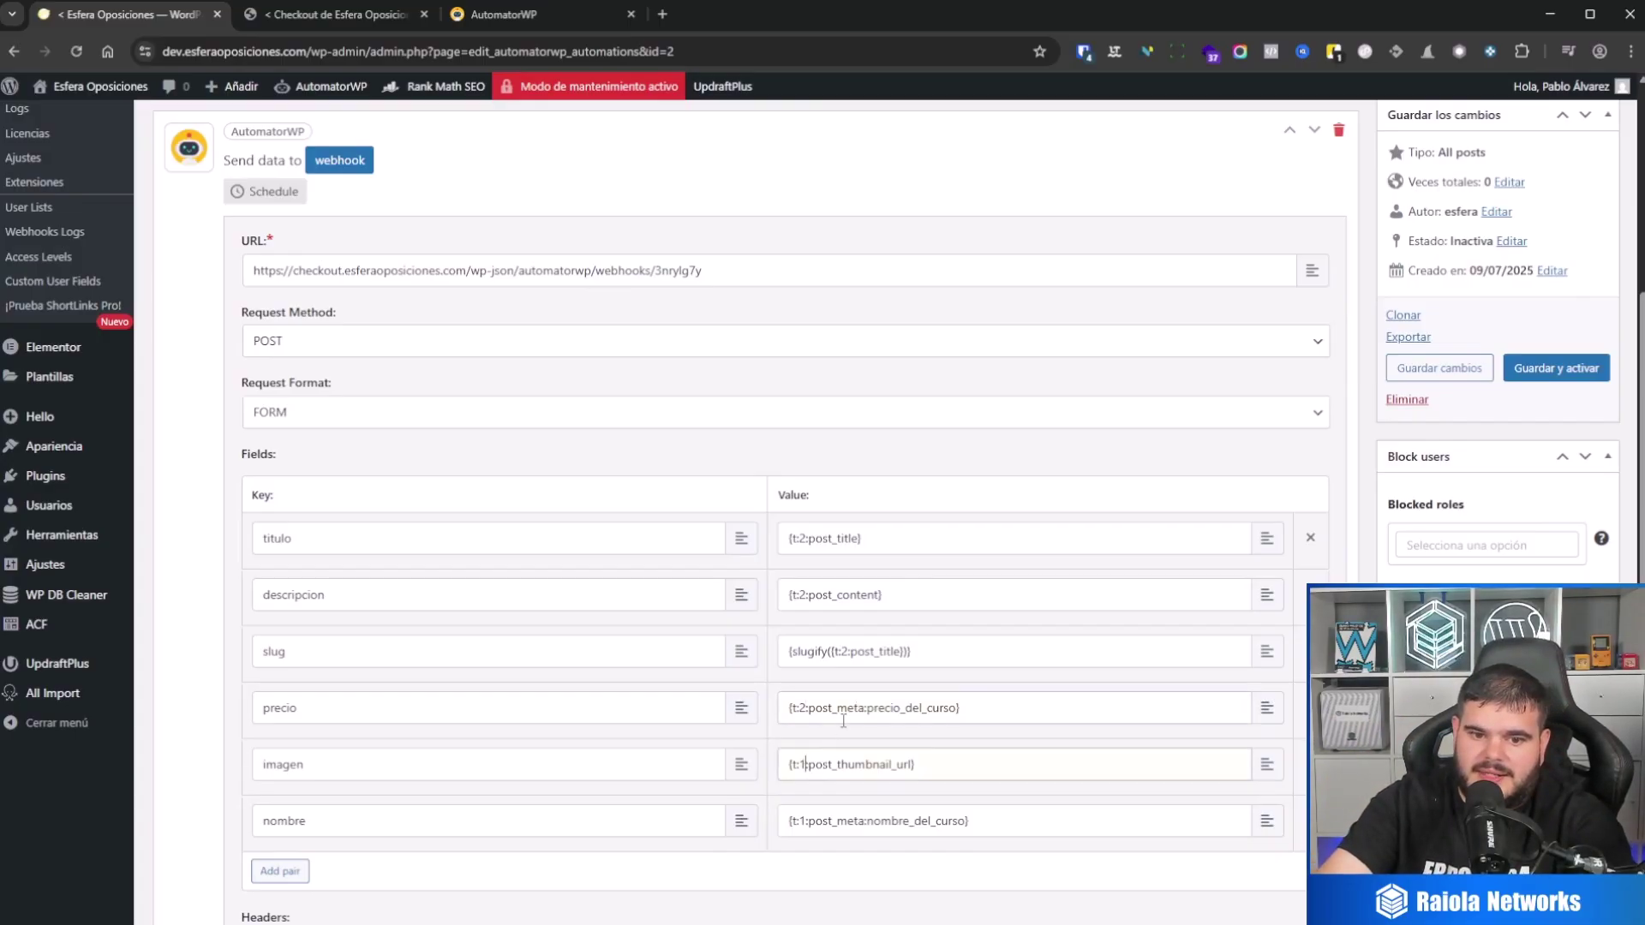
key(BackSpace)
text(2)
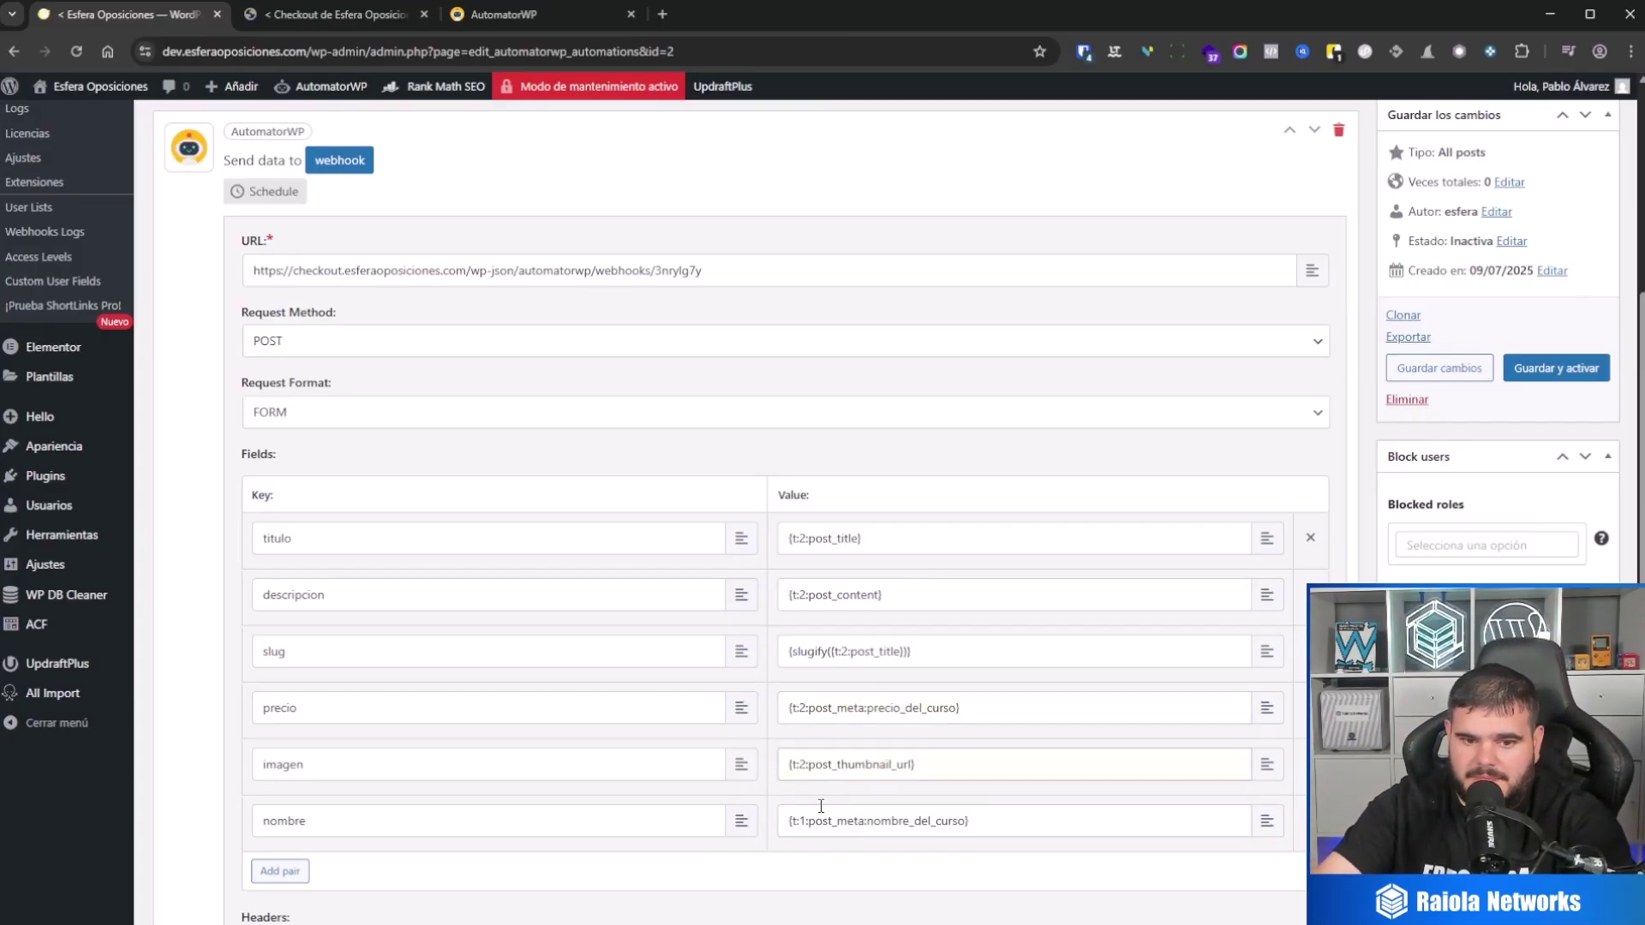
click(808, 821)
key(BackSpace)
text(2)
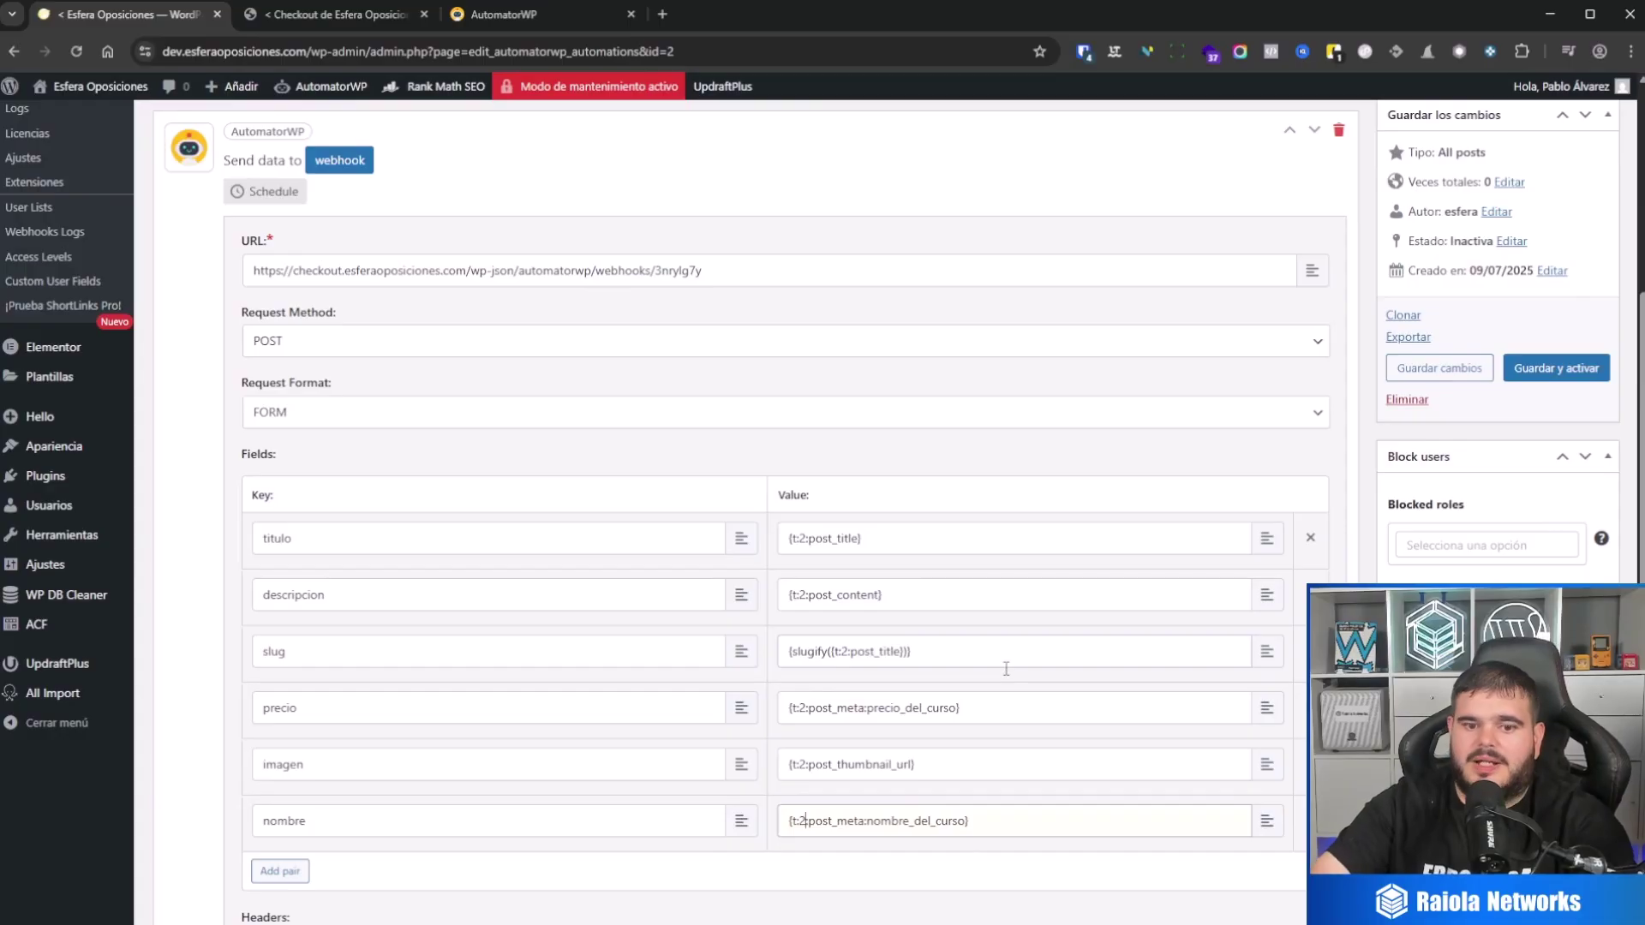
Step: Open the ACF field groups in a new tab and examine the field names of the OPOSICIONES group
scroll(1052, 588, down, 1)
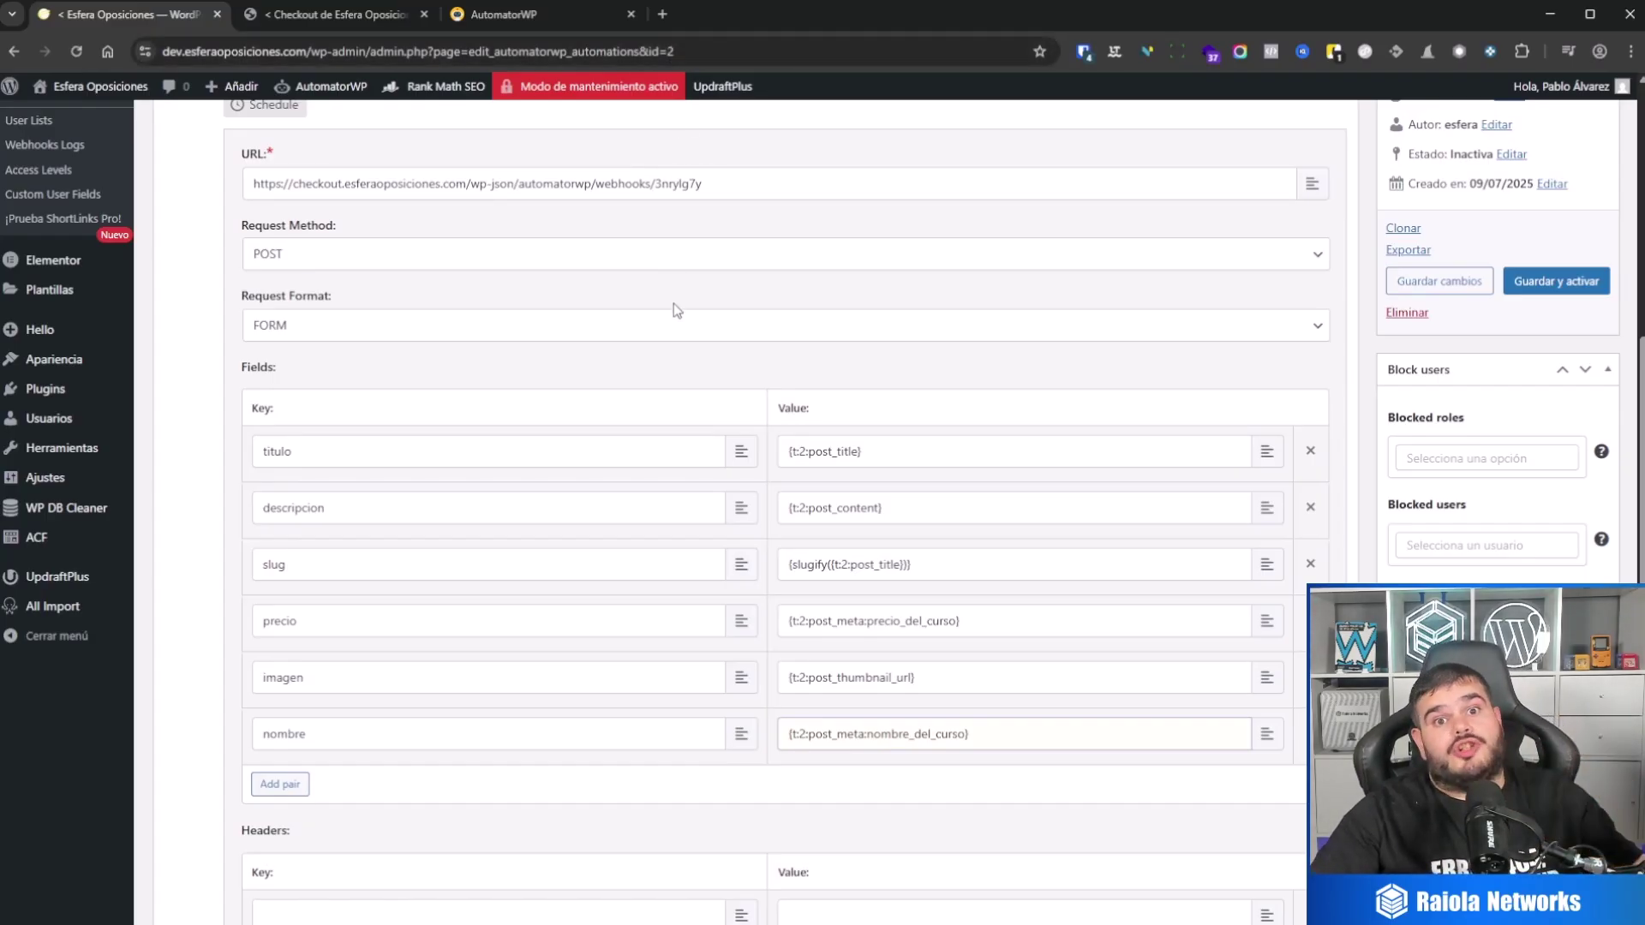
scroll(682, 409, down, 3)
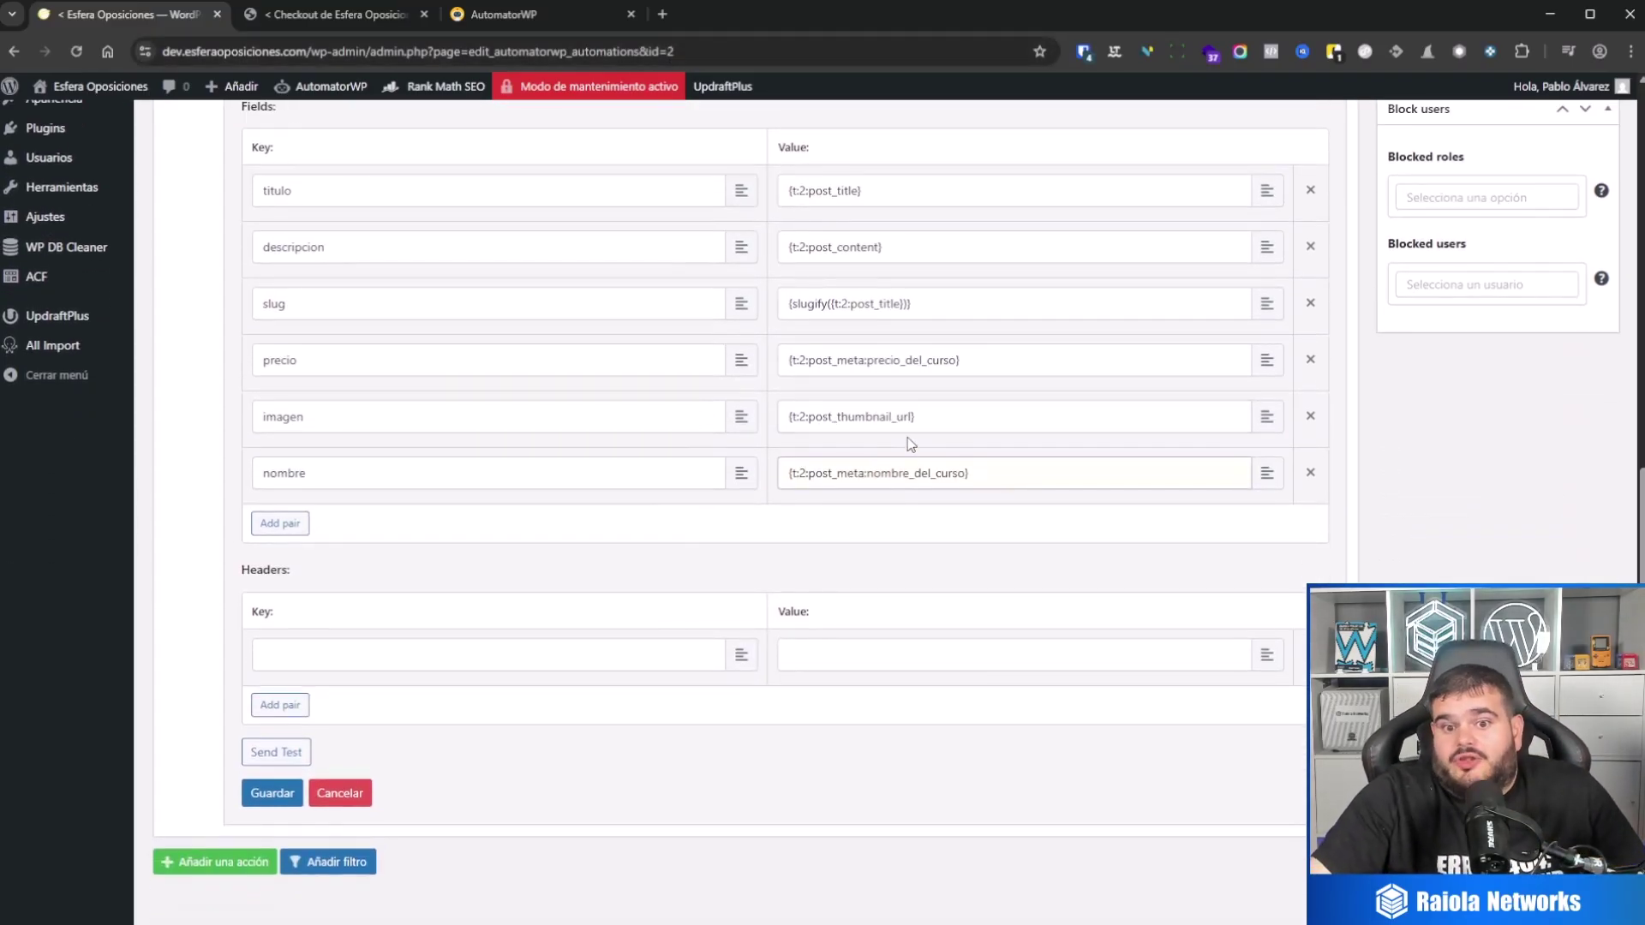
scroll(927, 452, up, 2)
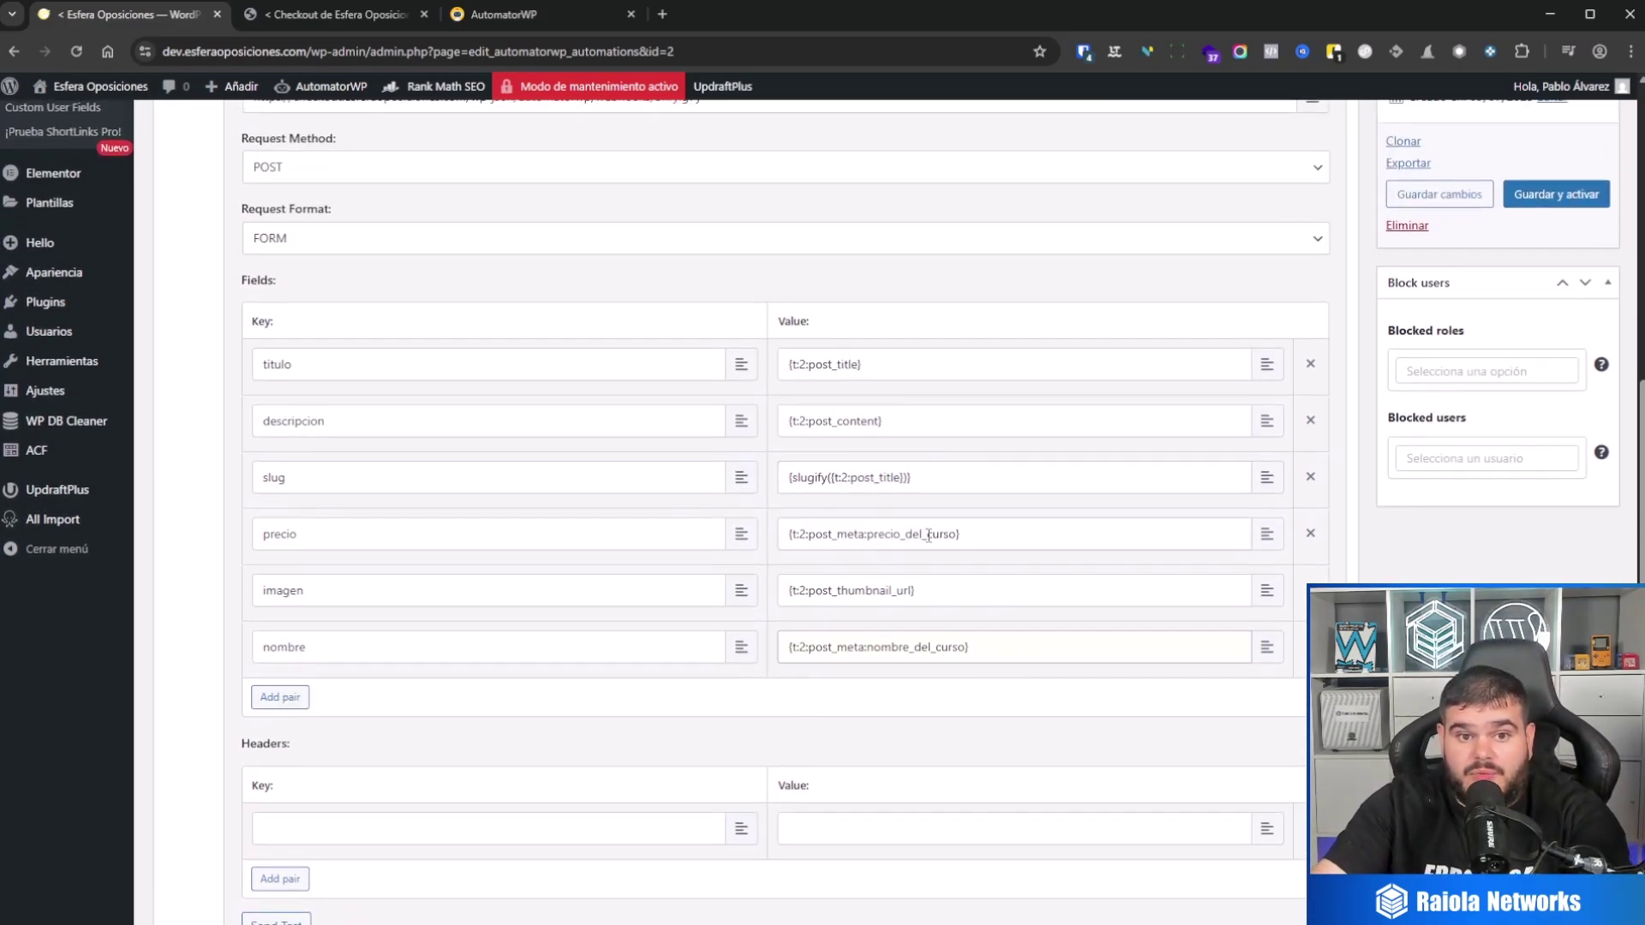
mouse_move(64, 364)
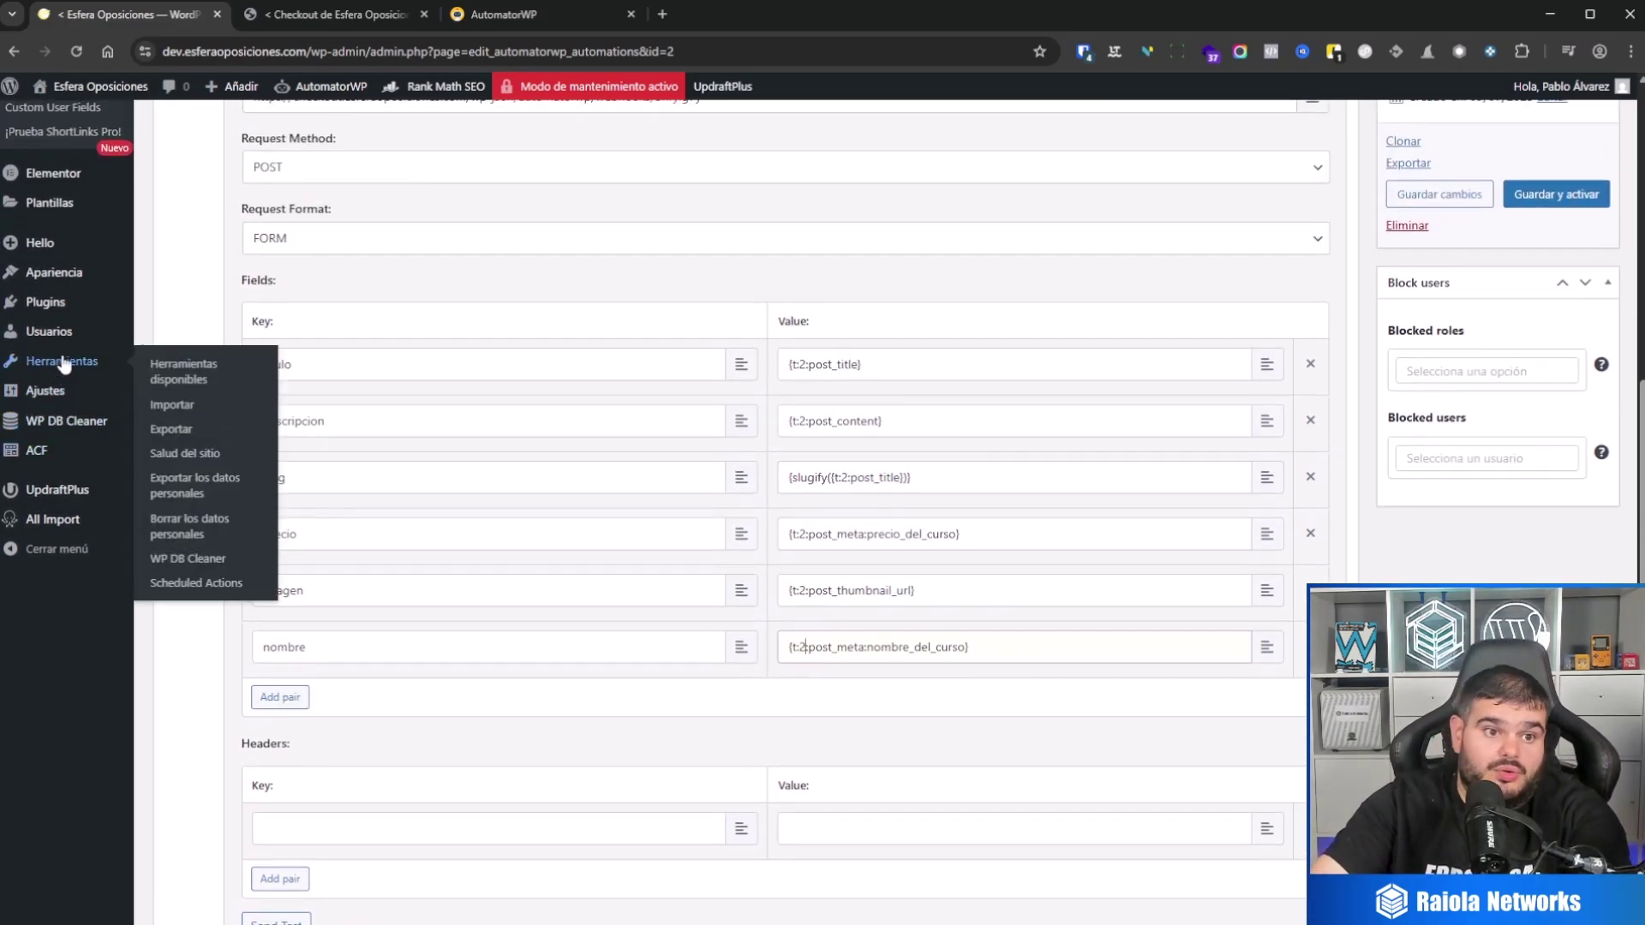
mouse_move(67, 457)
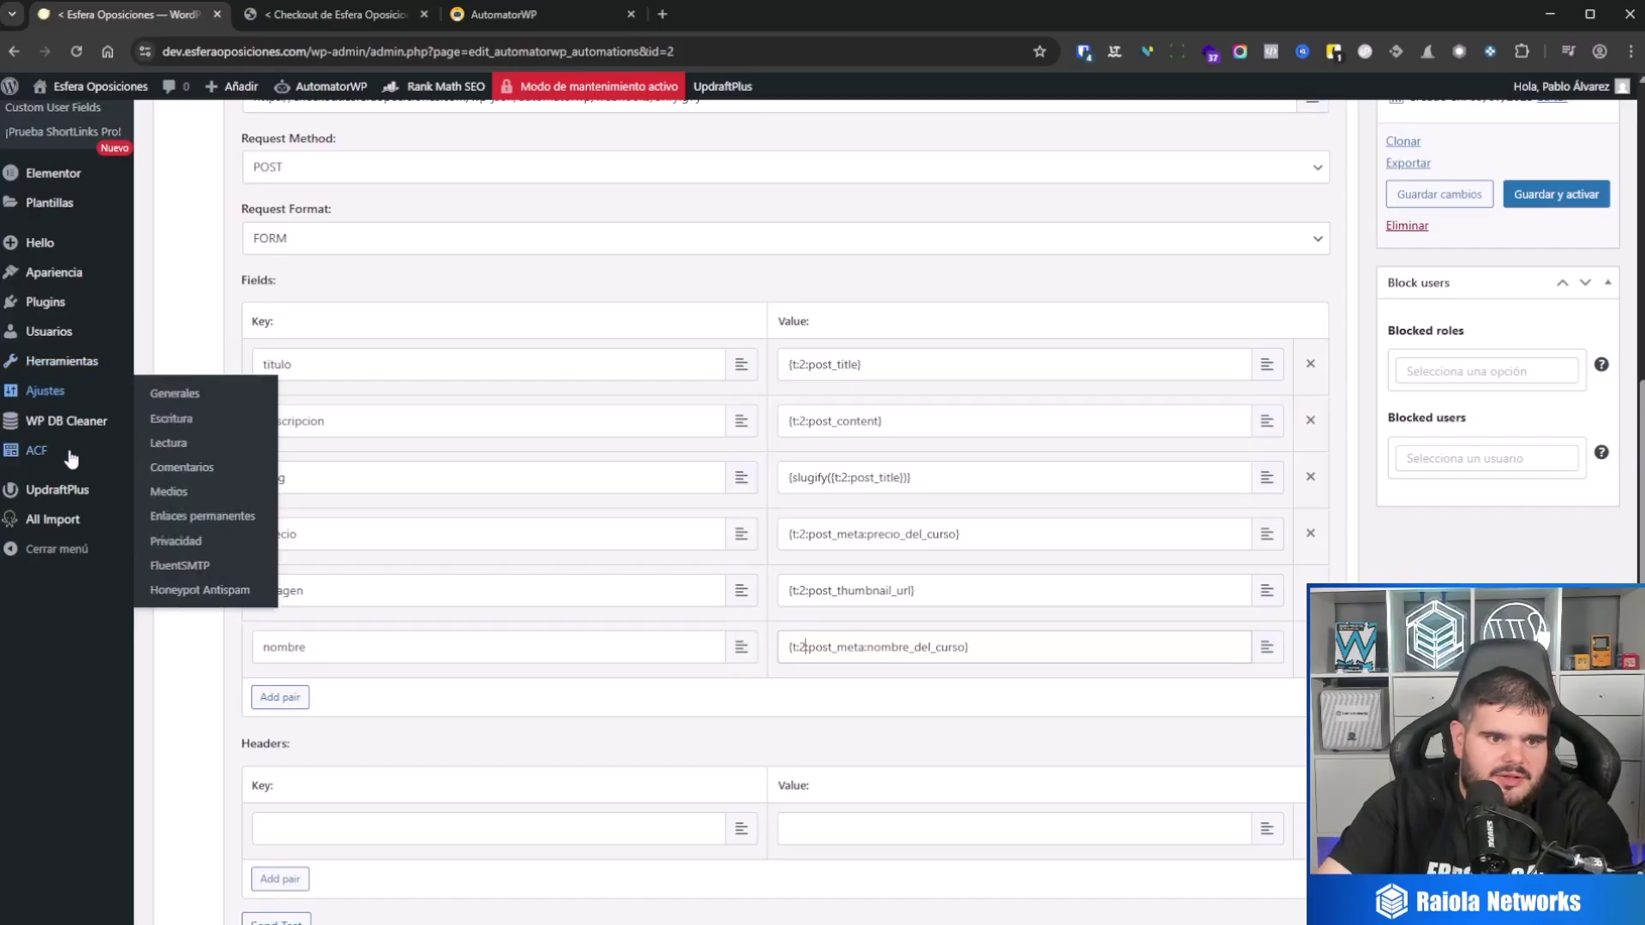
middle_click(197, 454)
click(322, 14)
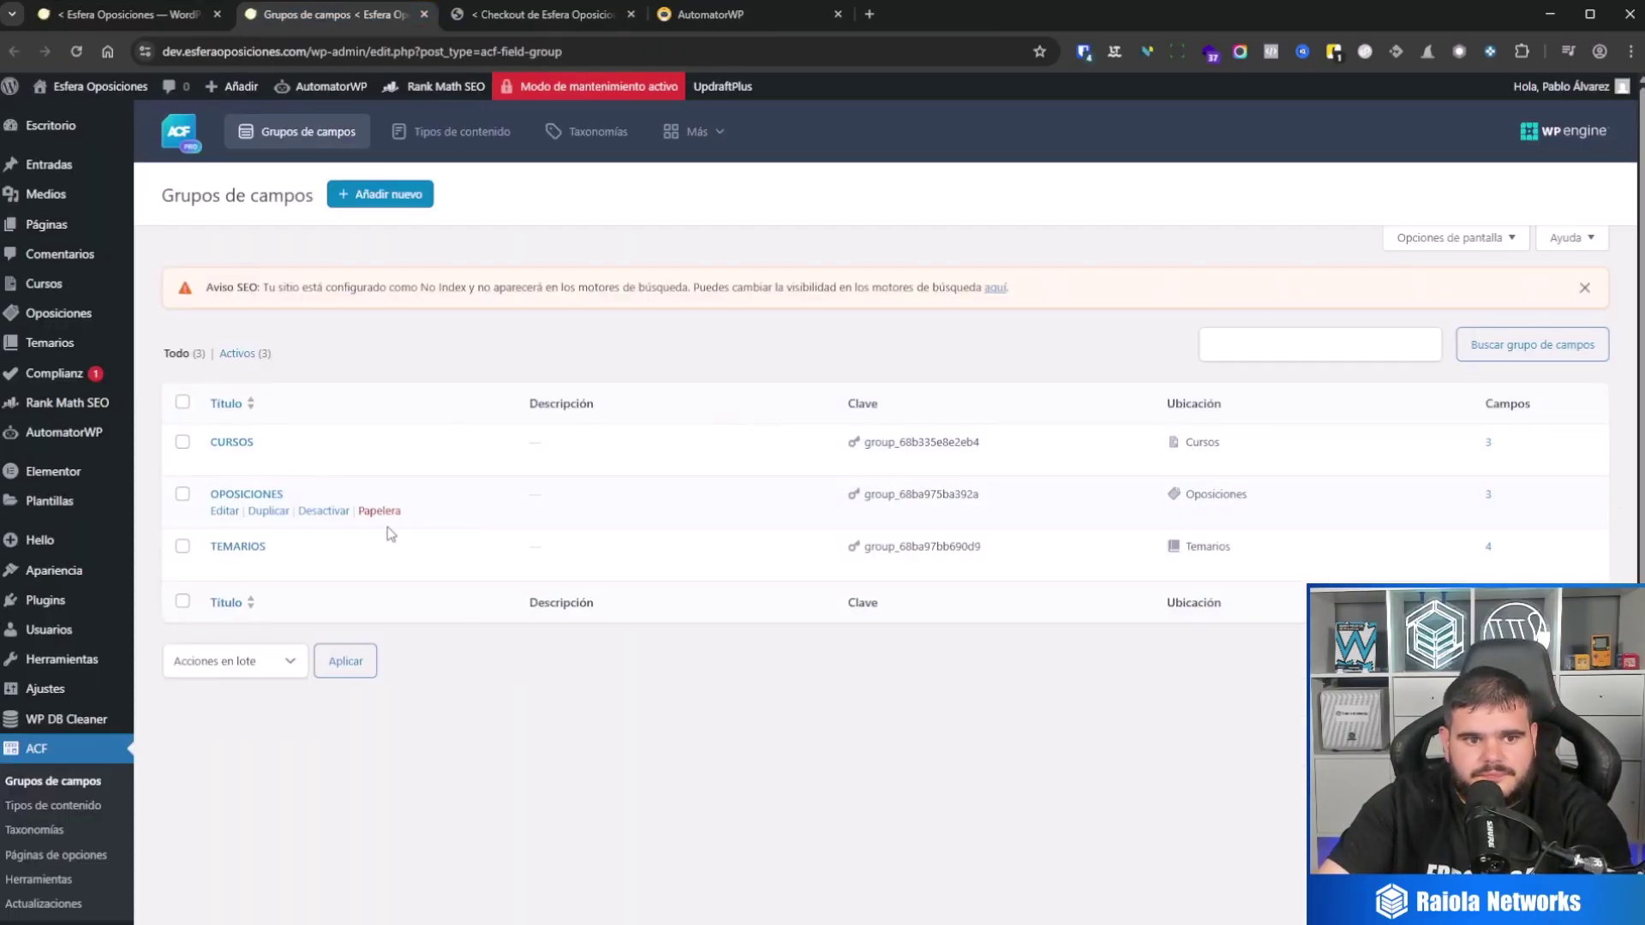
click(226, 513)
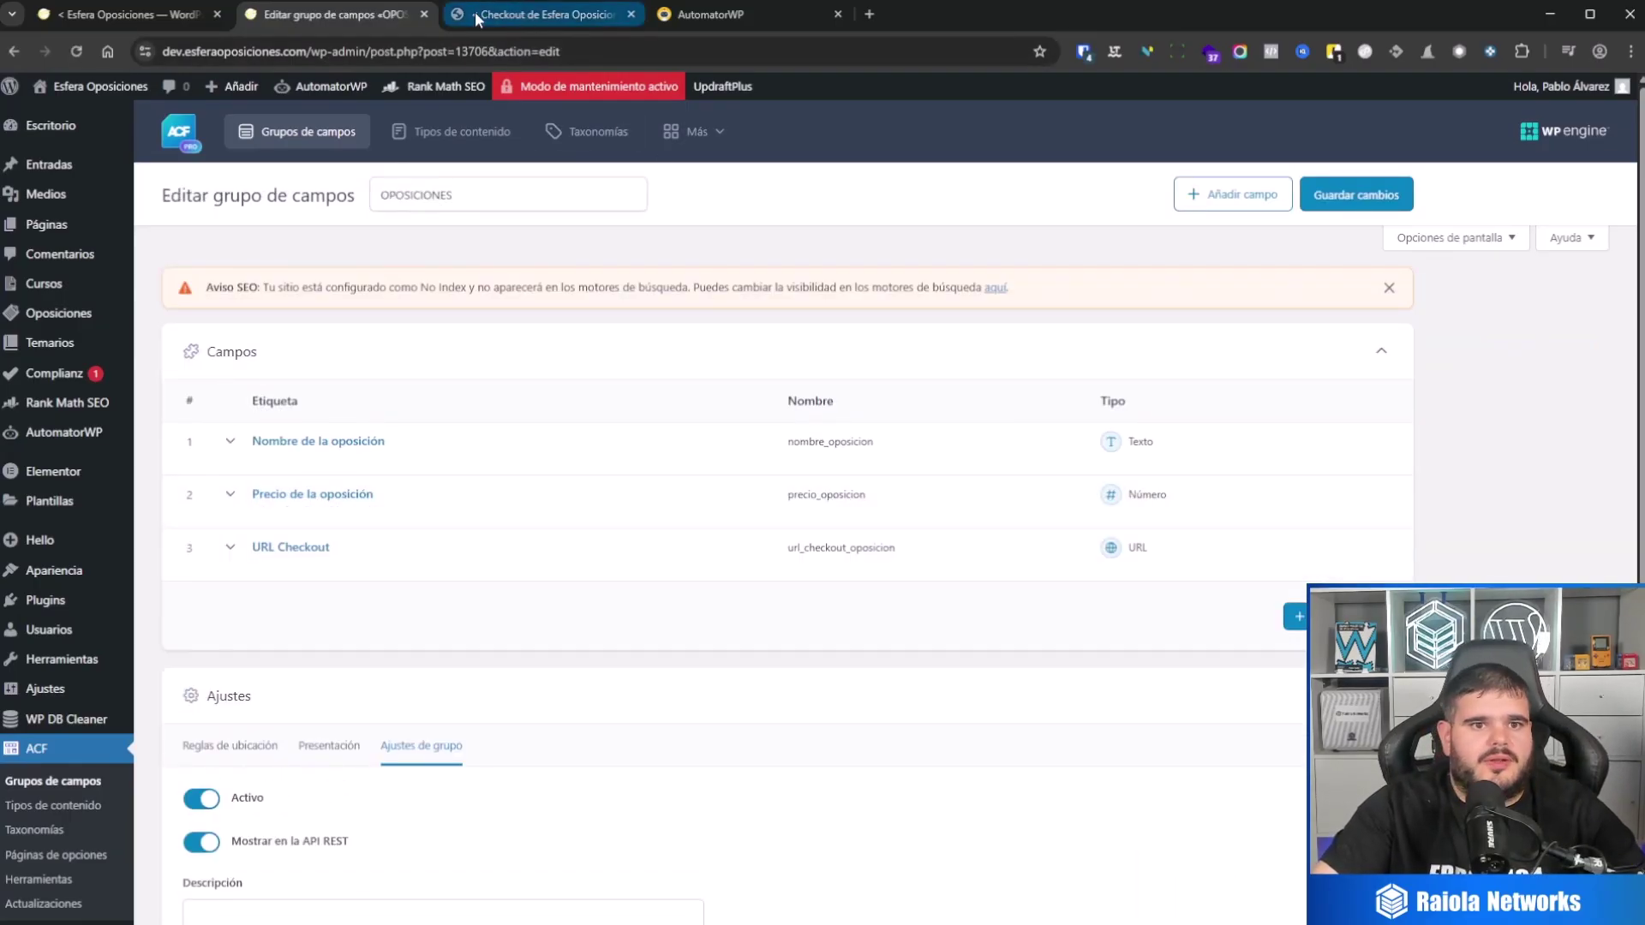
Step: Return to the automation and set the meta name in the webhook's precio value to precio_oposicion
click(149, 18)
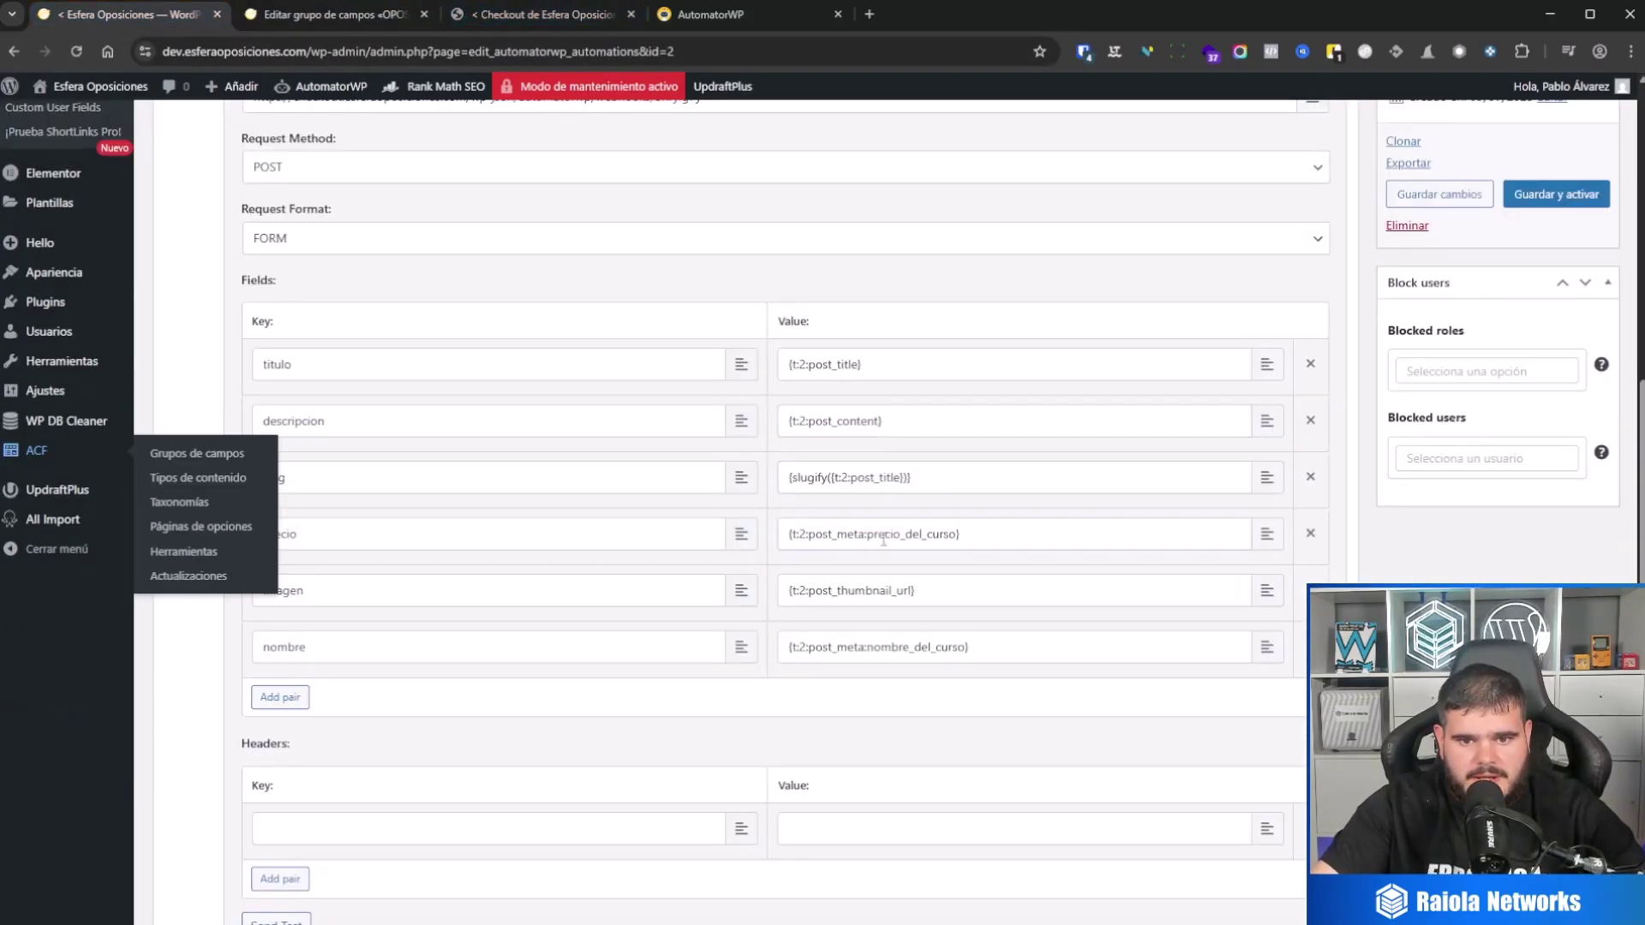
drag(869, 534, 961, 534)
text(precio_oposicion)
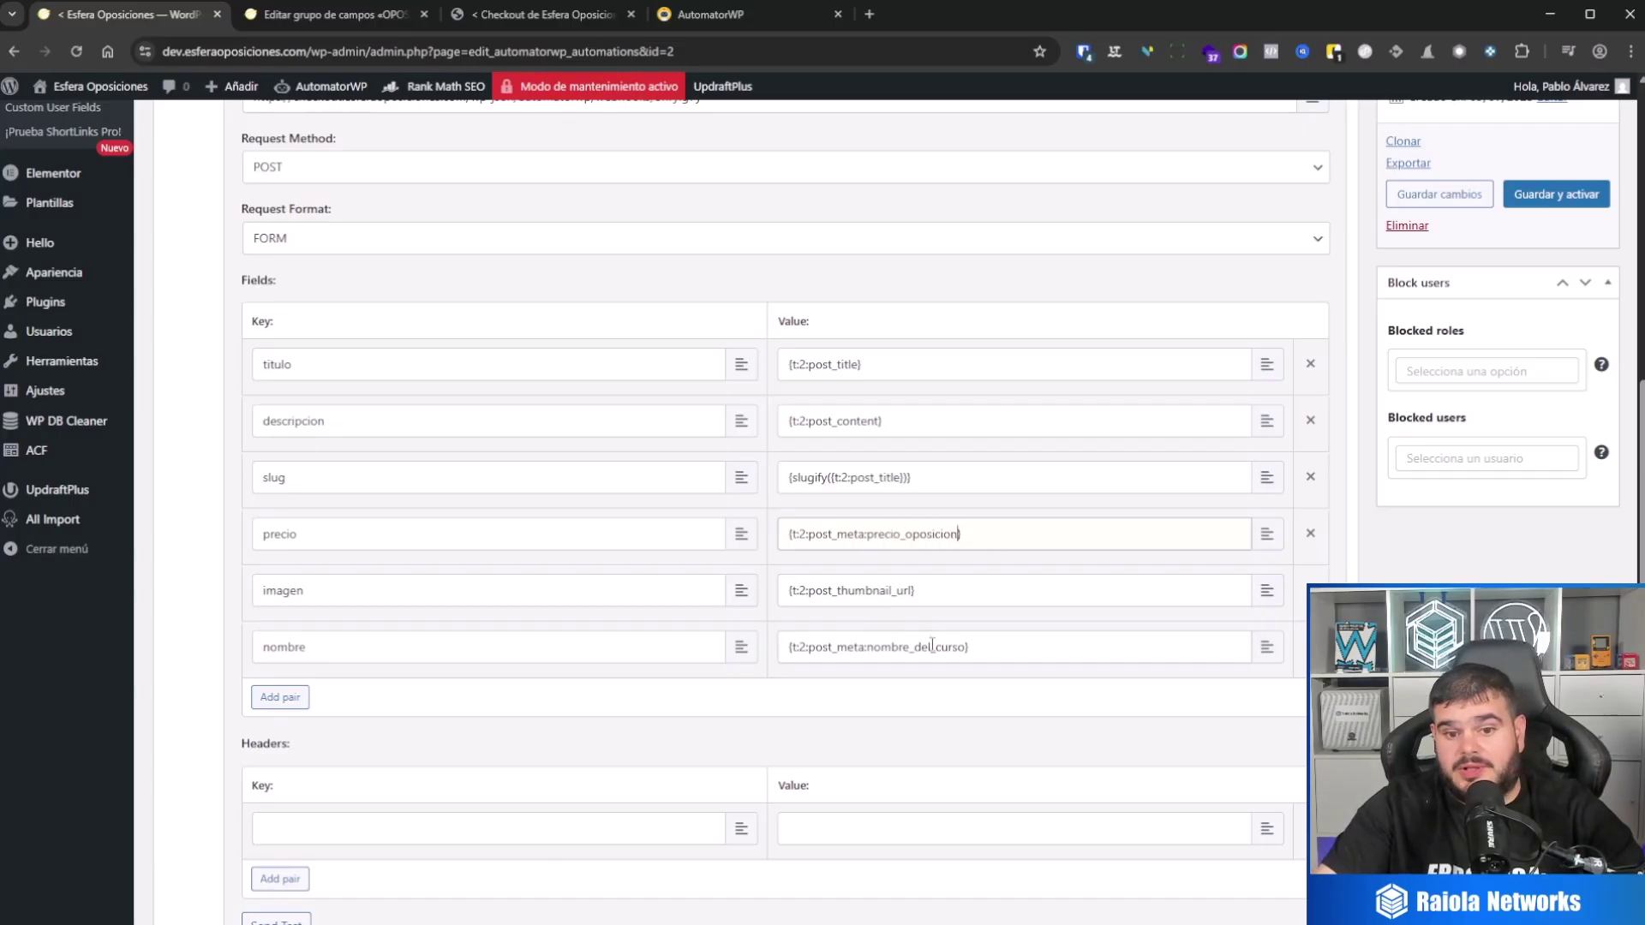
Step: Check the name field in the OPOSICIONES field group and set the meta name in the webhook's nombre value to nombre_oposicion
scroll(932, 647, up, 7)
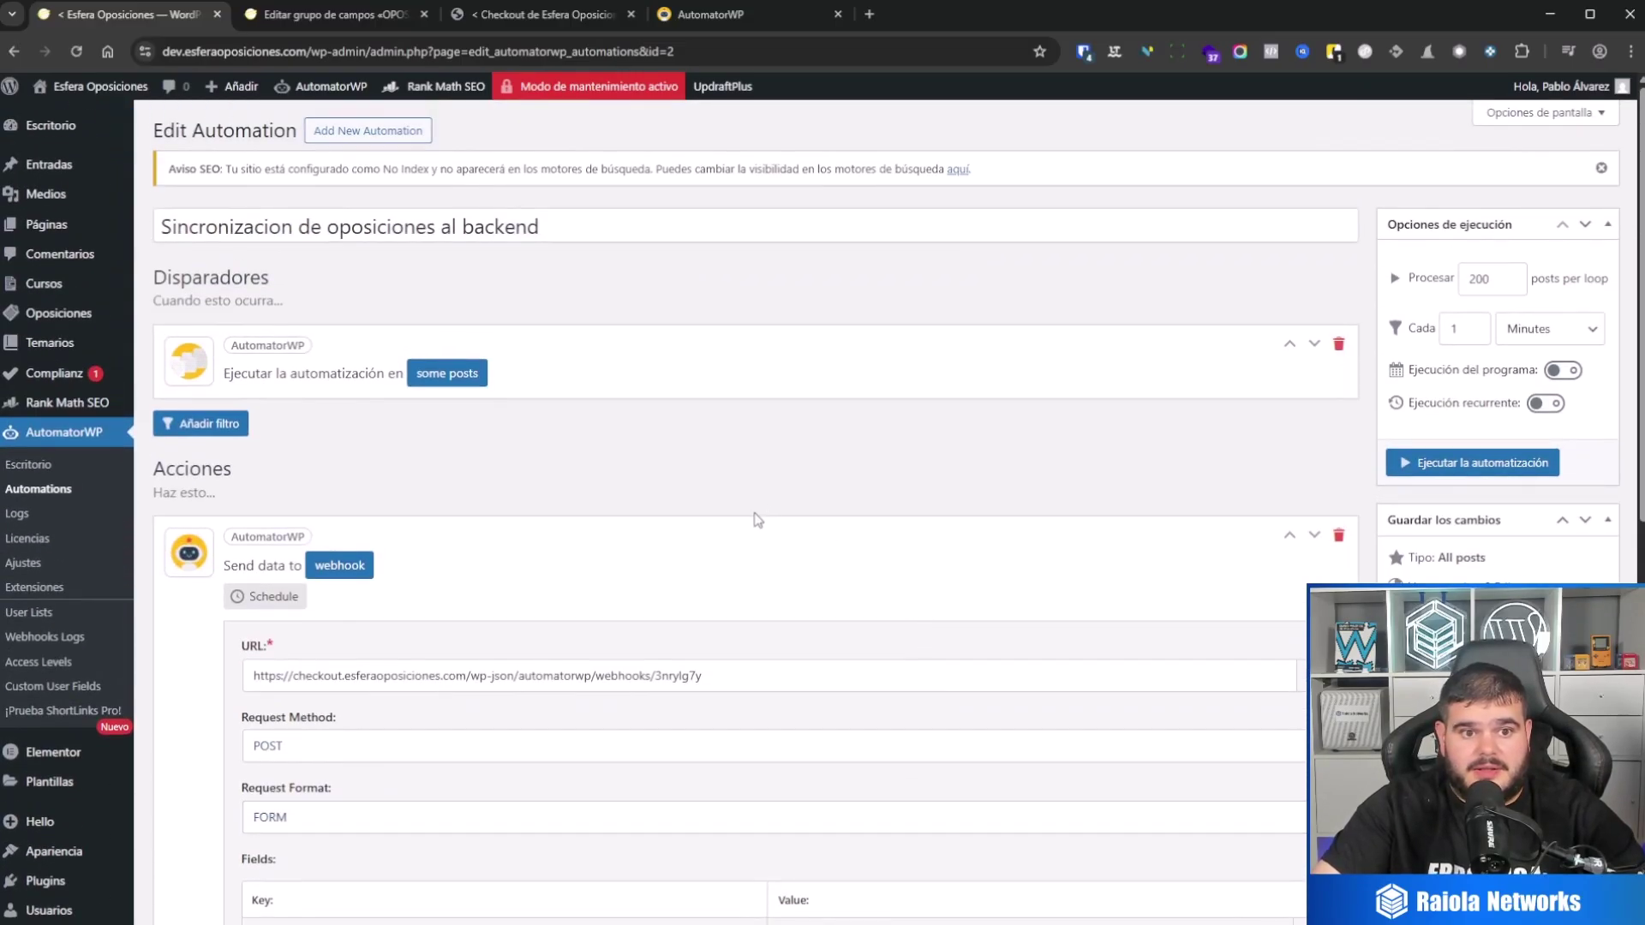
scroll(757, 520, down, 6)
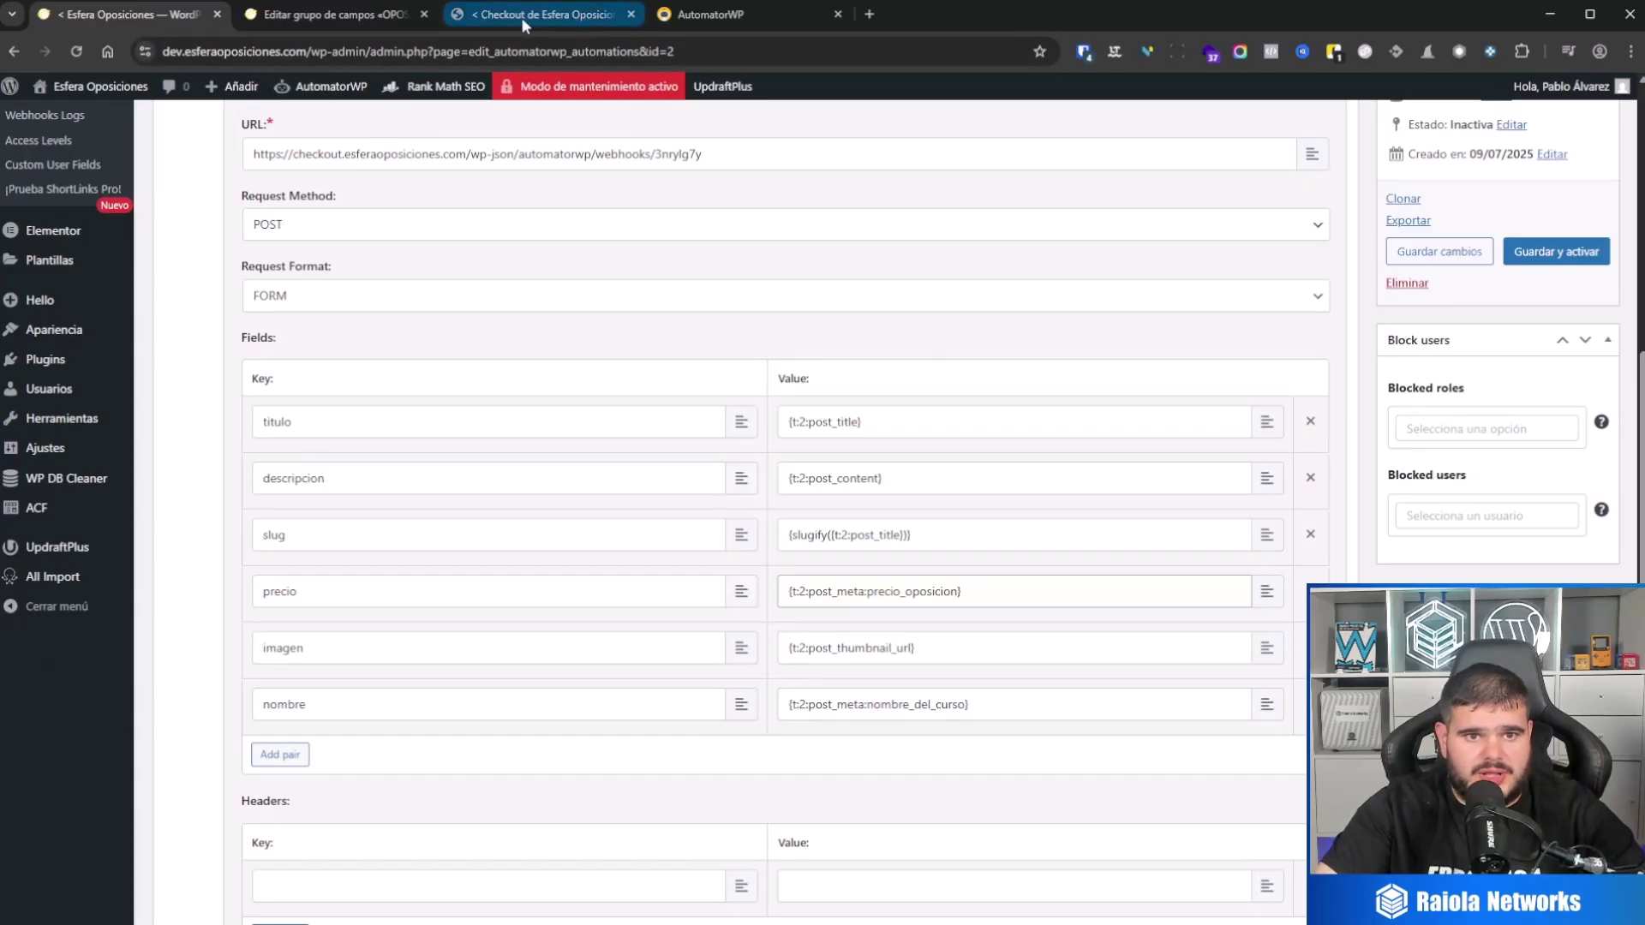
click(429, 14)
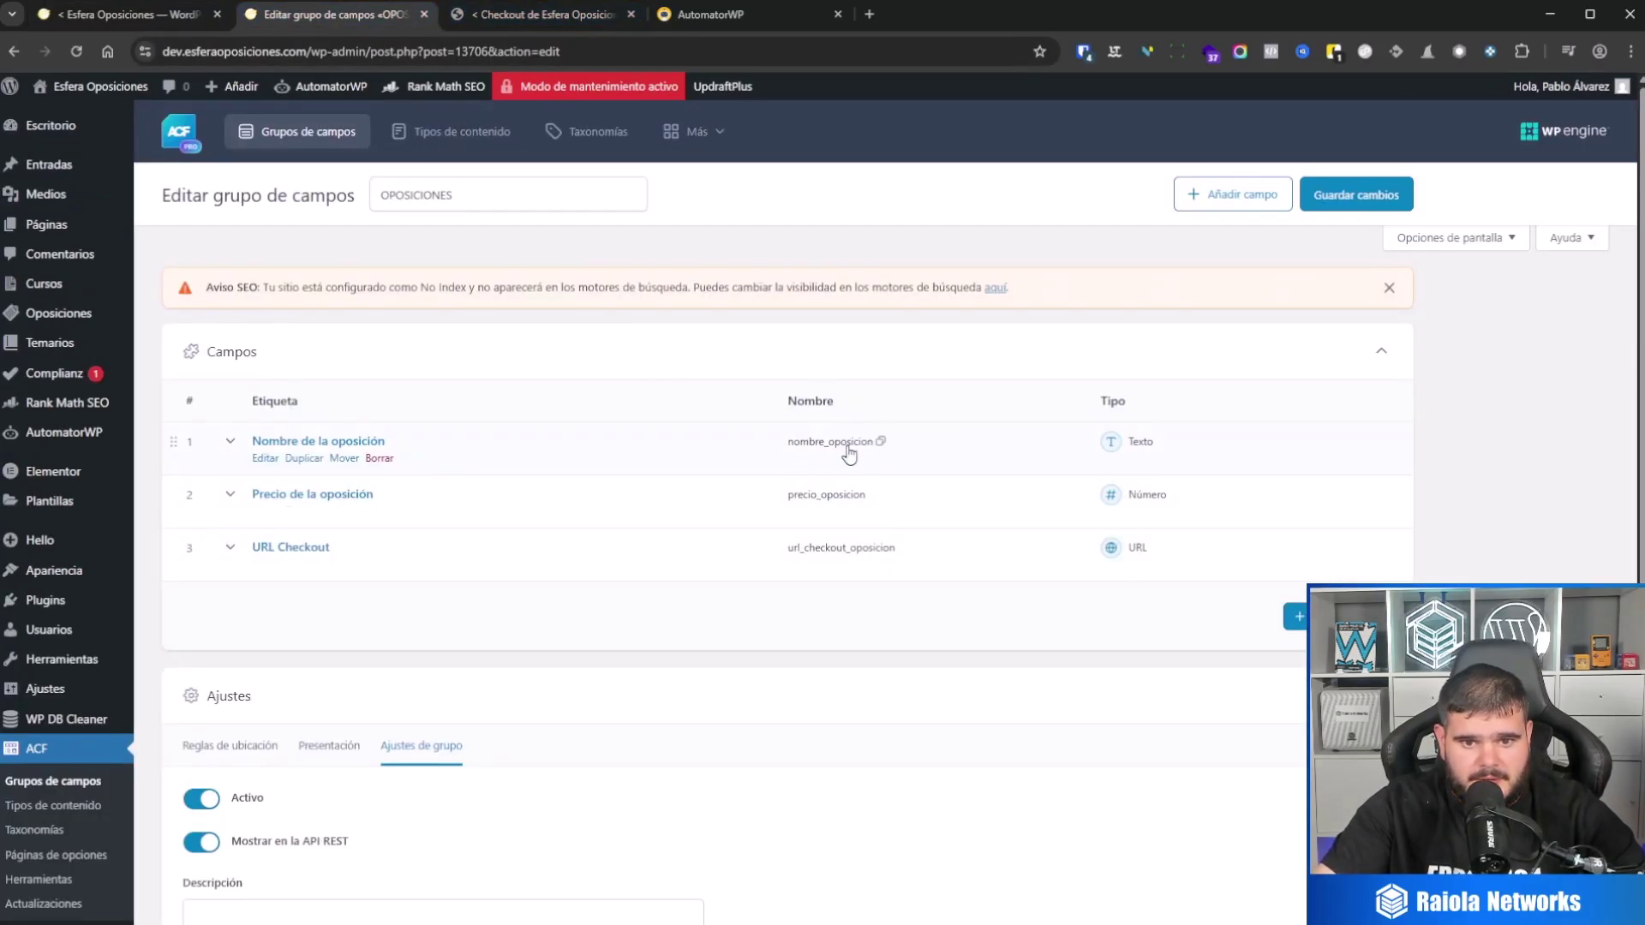
click(128, 14)
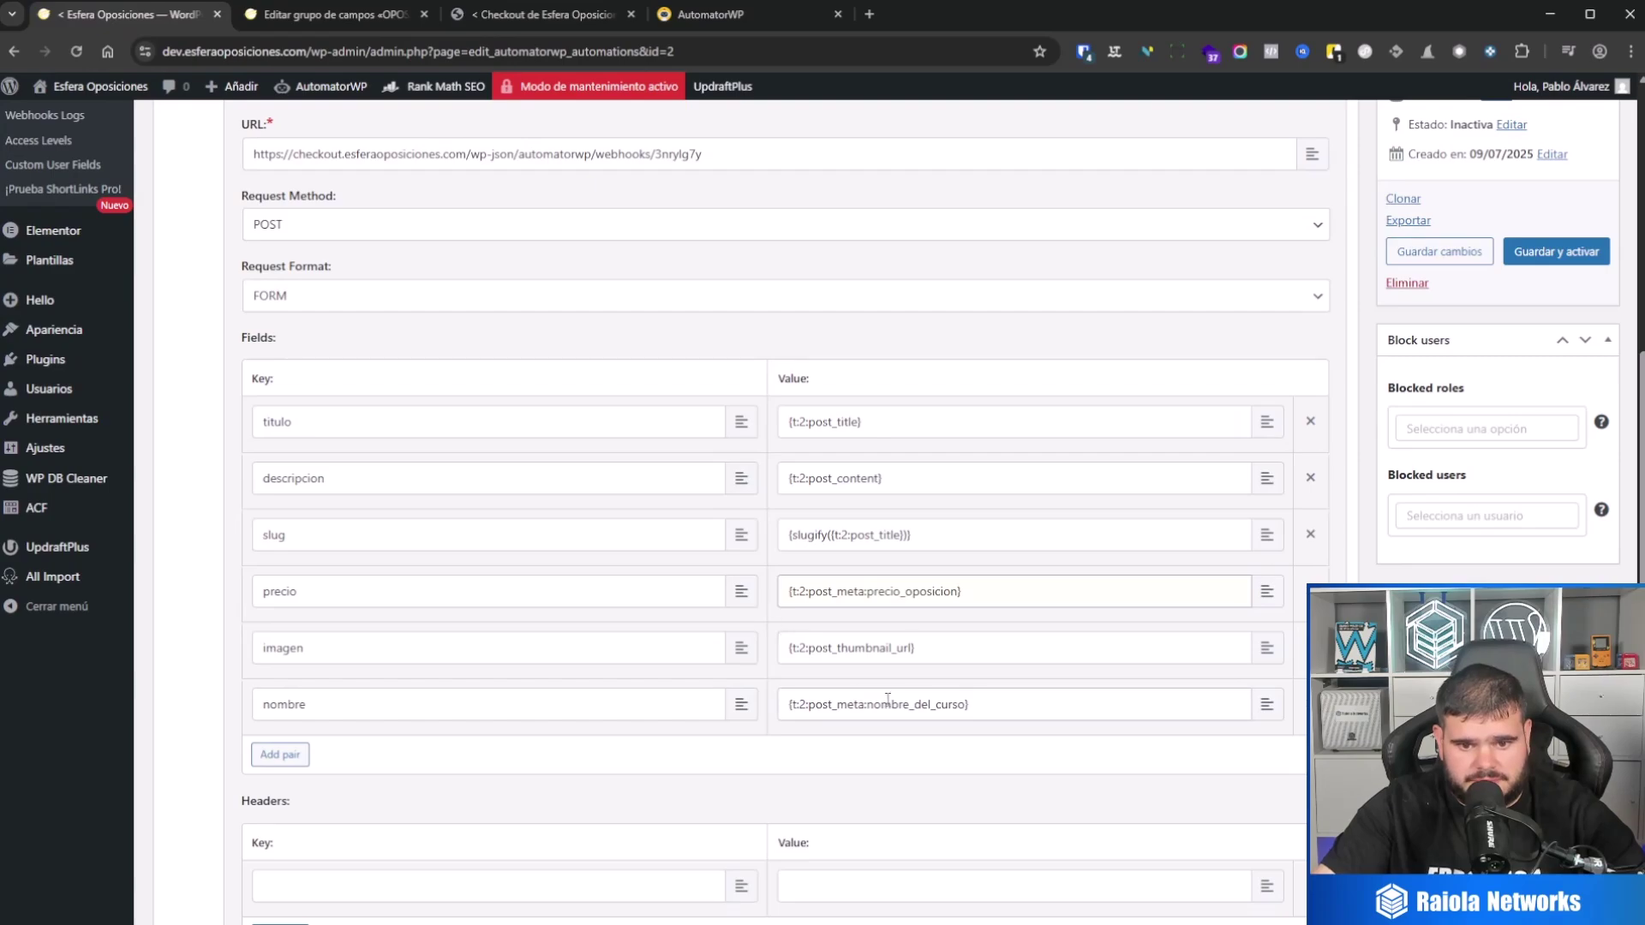
drag(871, 704, 966, 704)
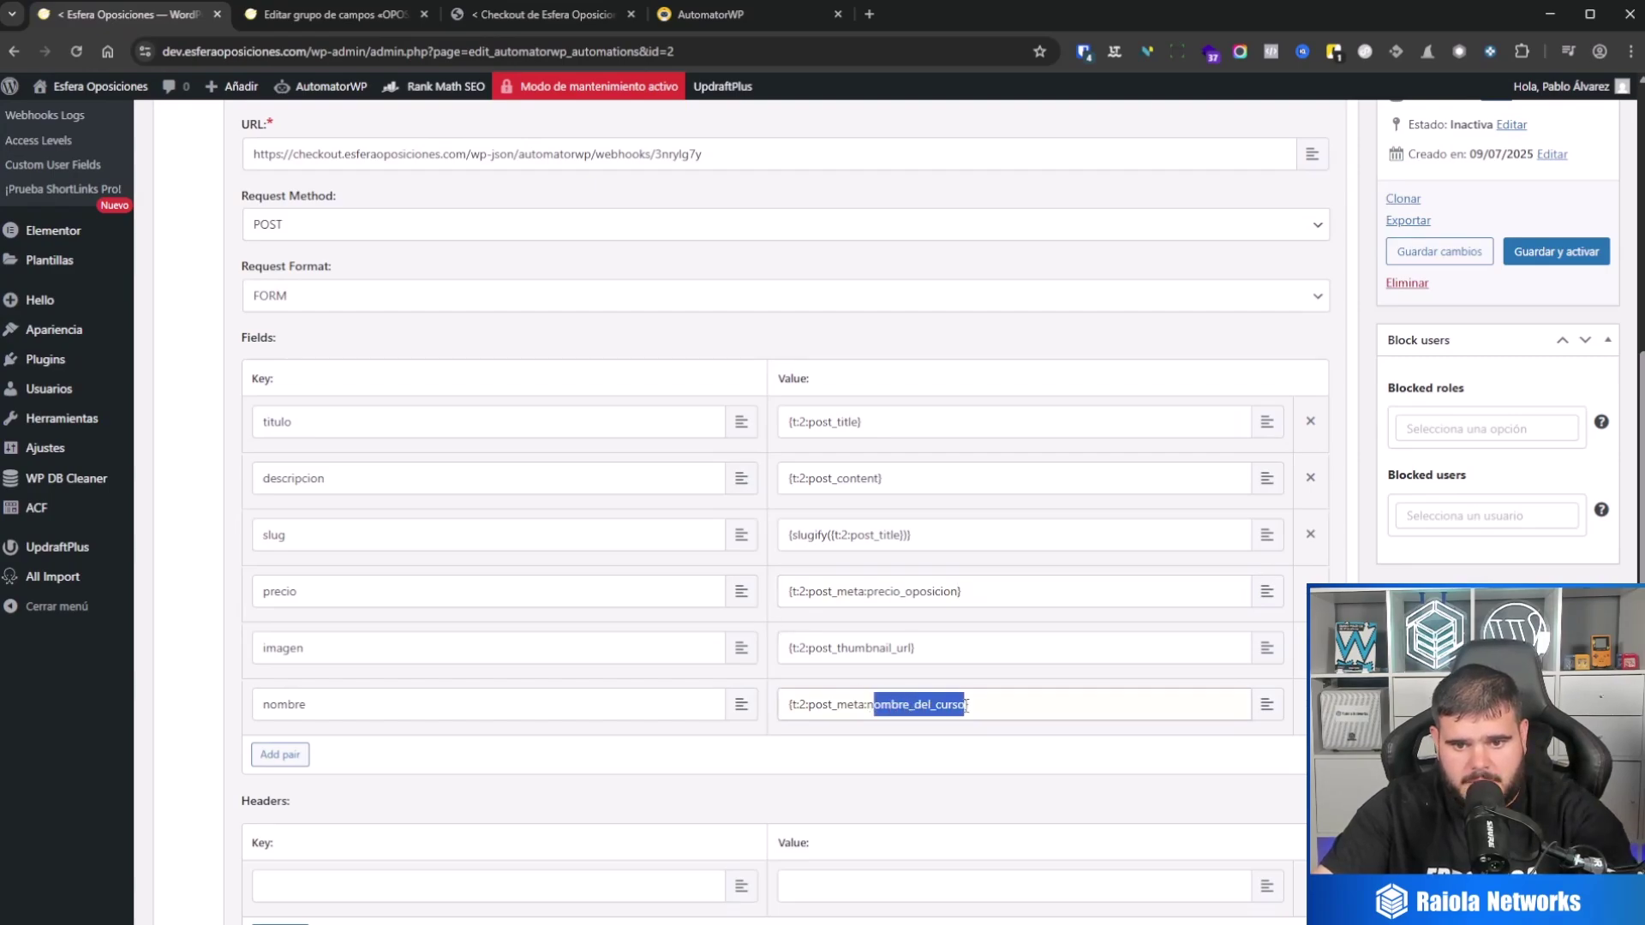
text(n)
key(BackSpace)
text(nombre_oposicion)
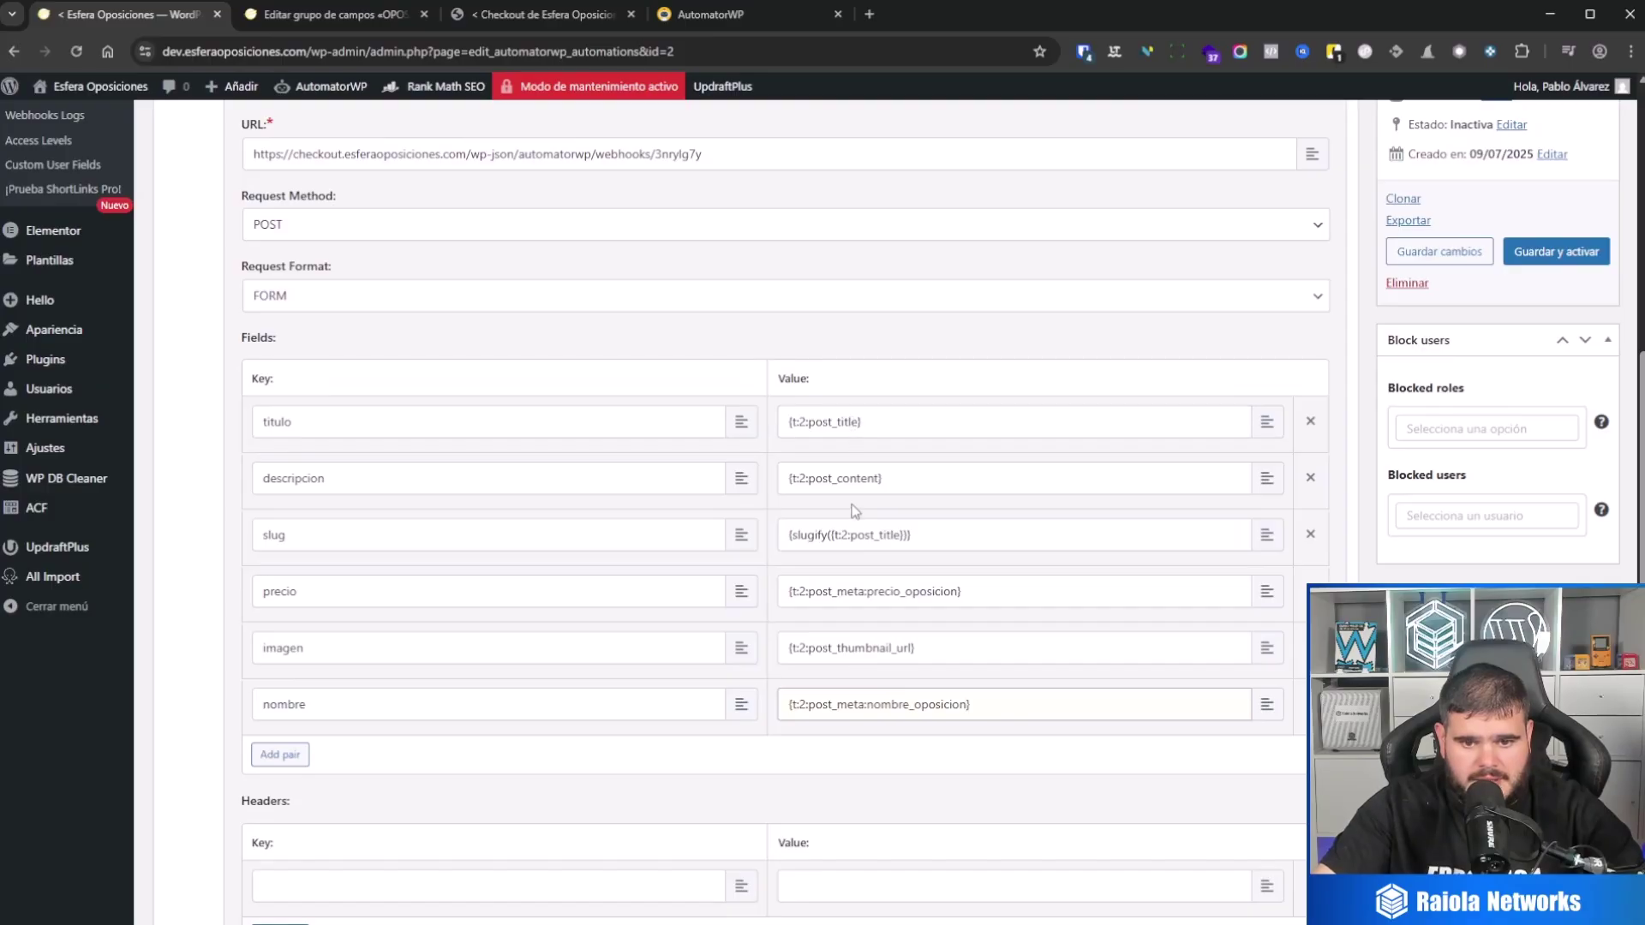
scroll(878, 635, down, 3)
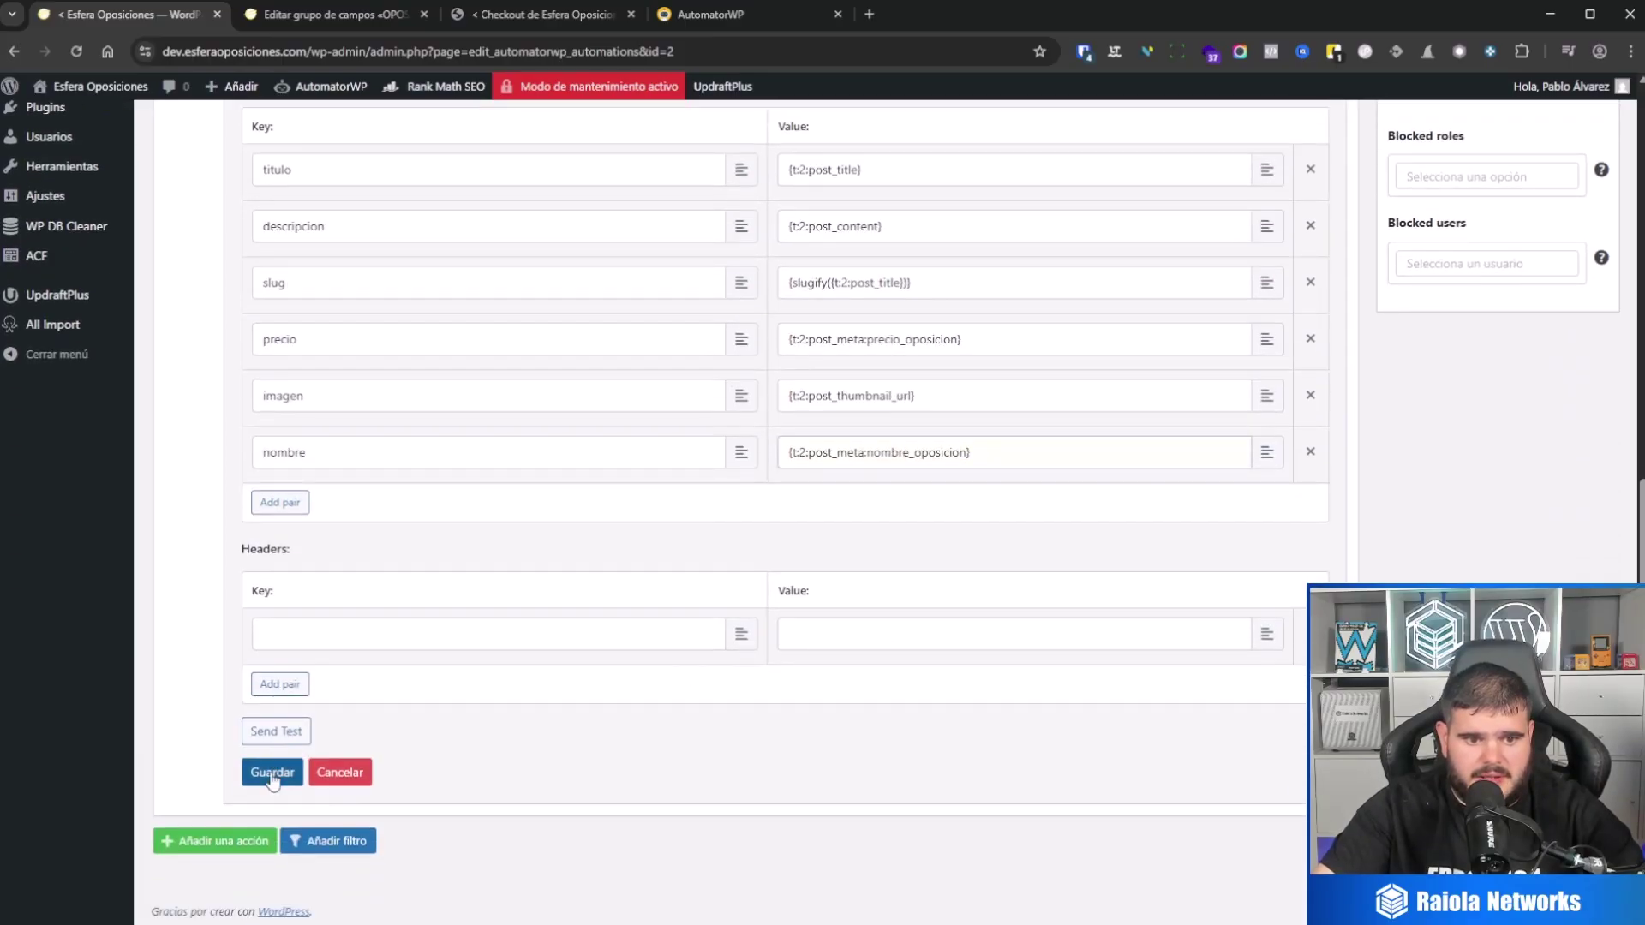
Step: Save the webhook action of the oposiciones automation and reopen it to review its URL and field values
click(273, 774)
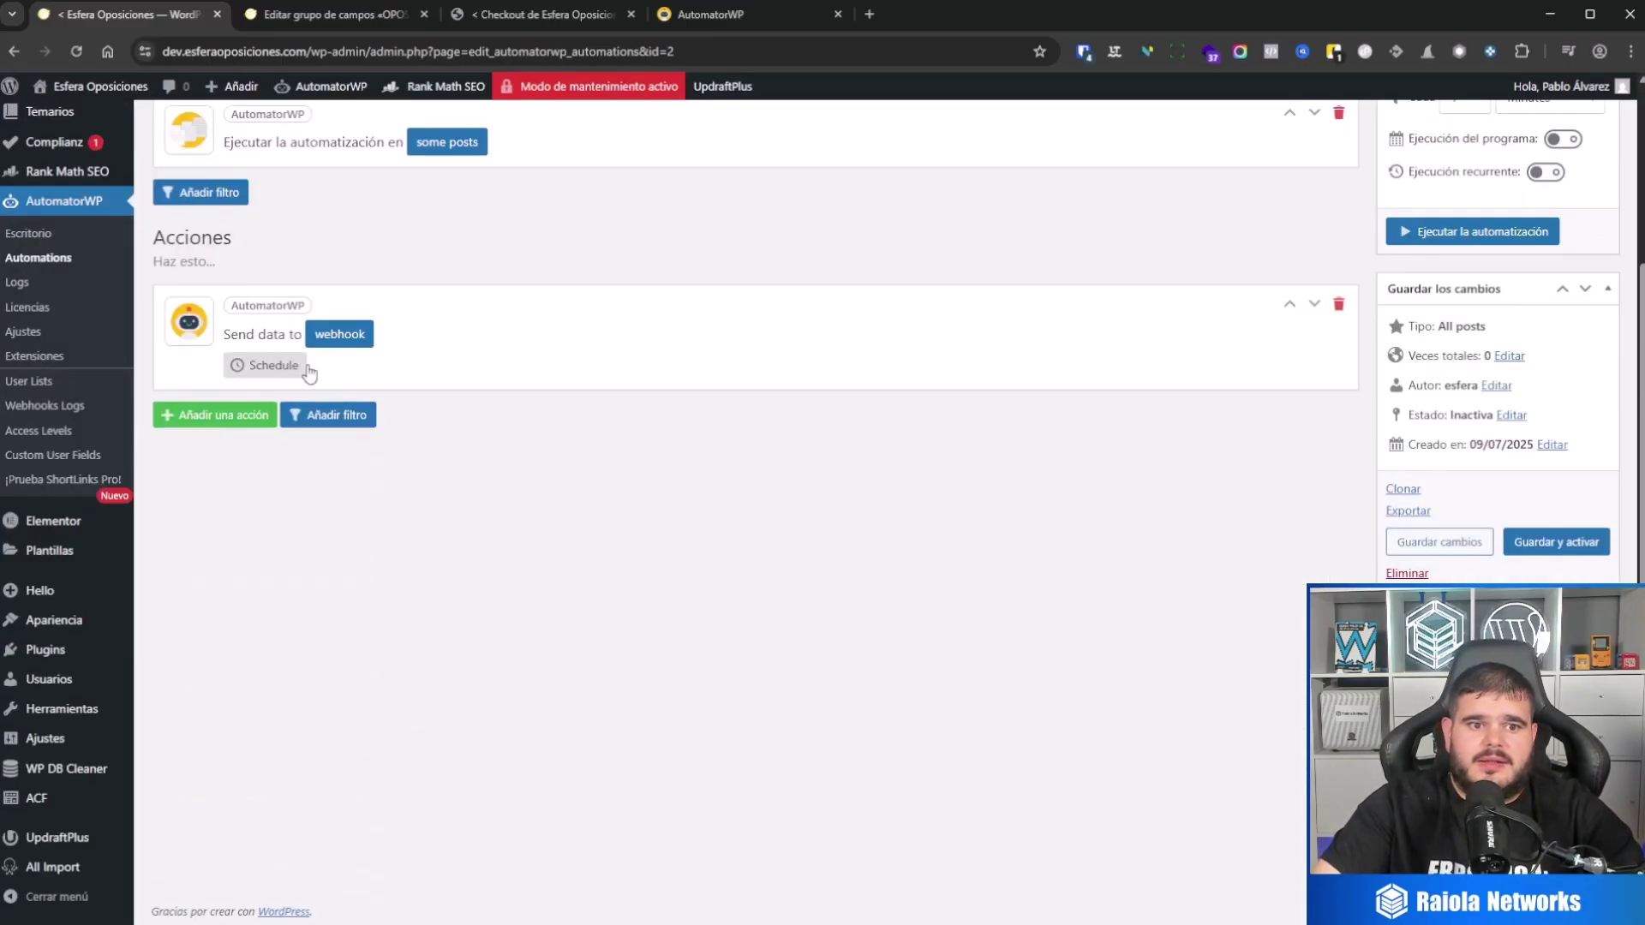
click(338, 339)
scroll(608, 461, up, 3)
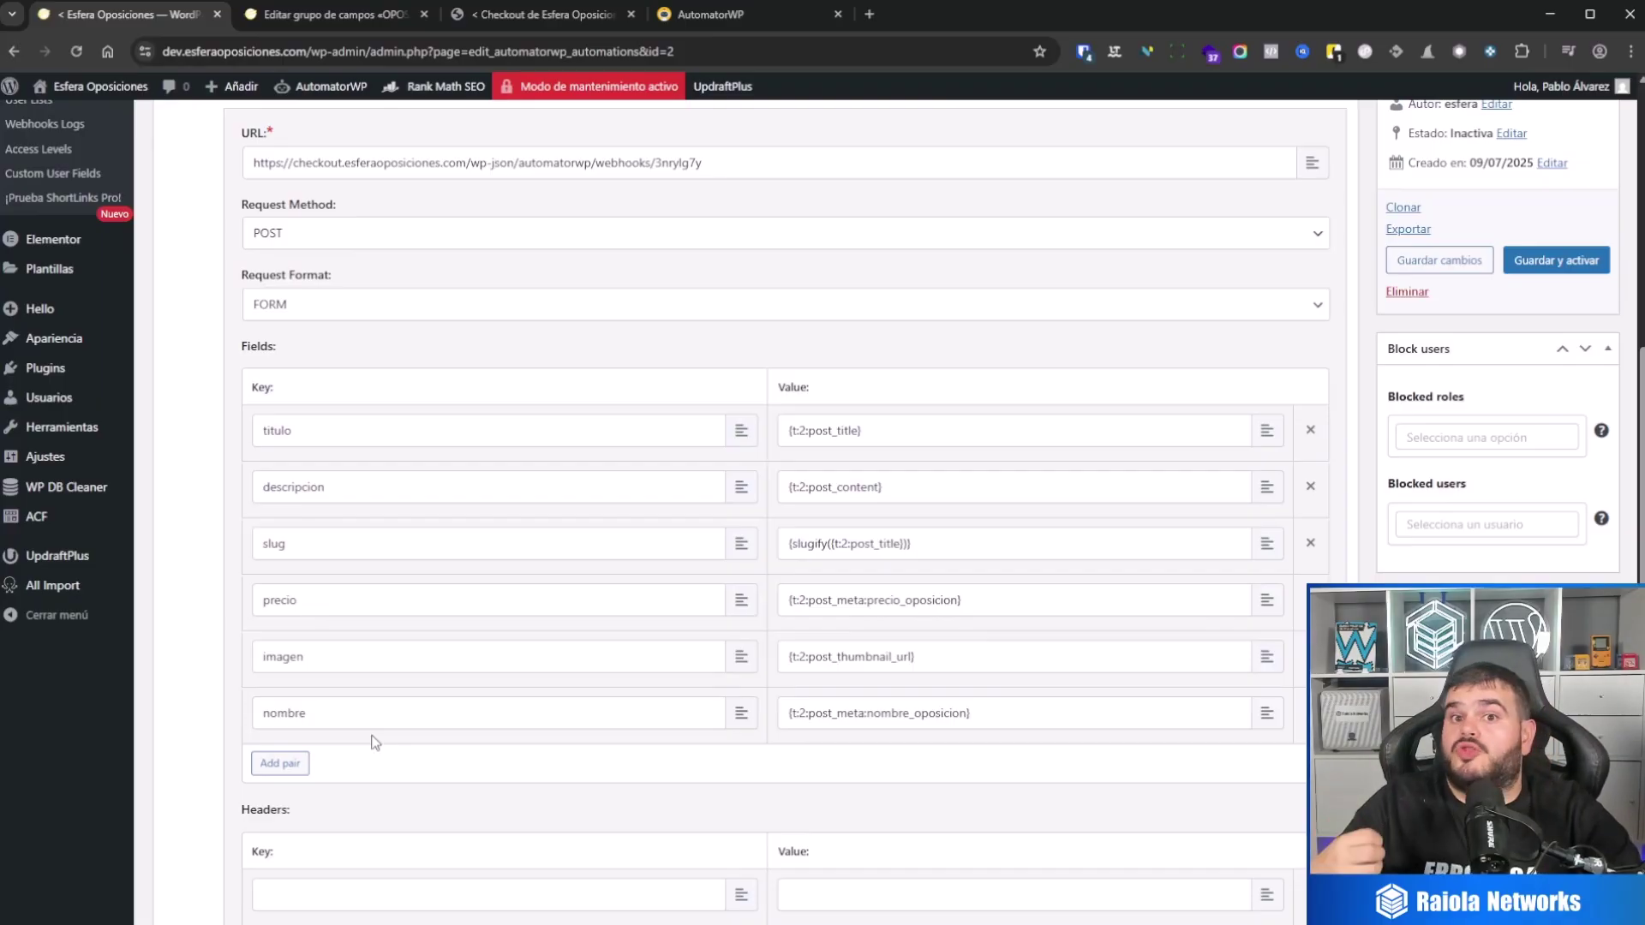
scroll(713, 336, up, 2)
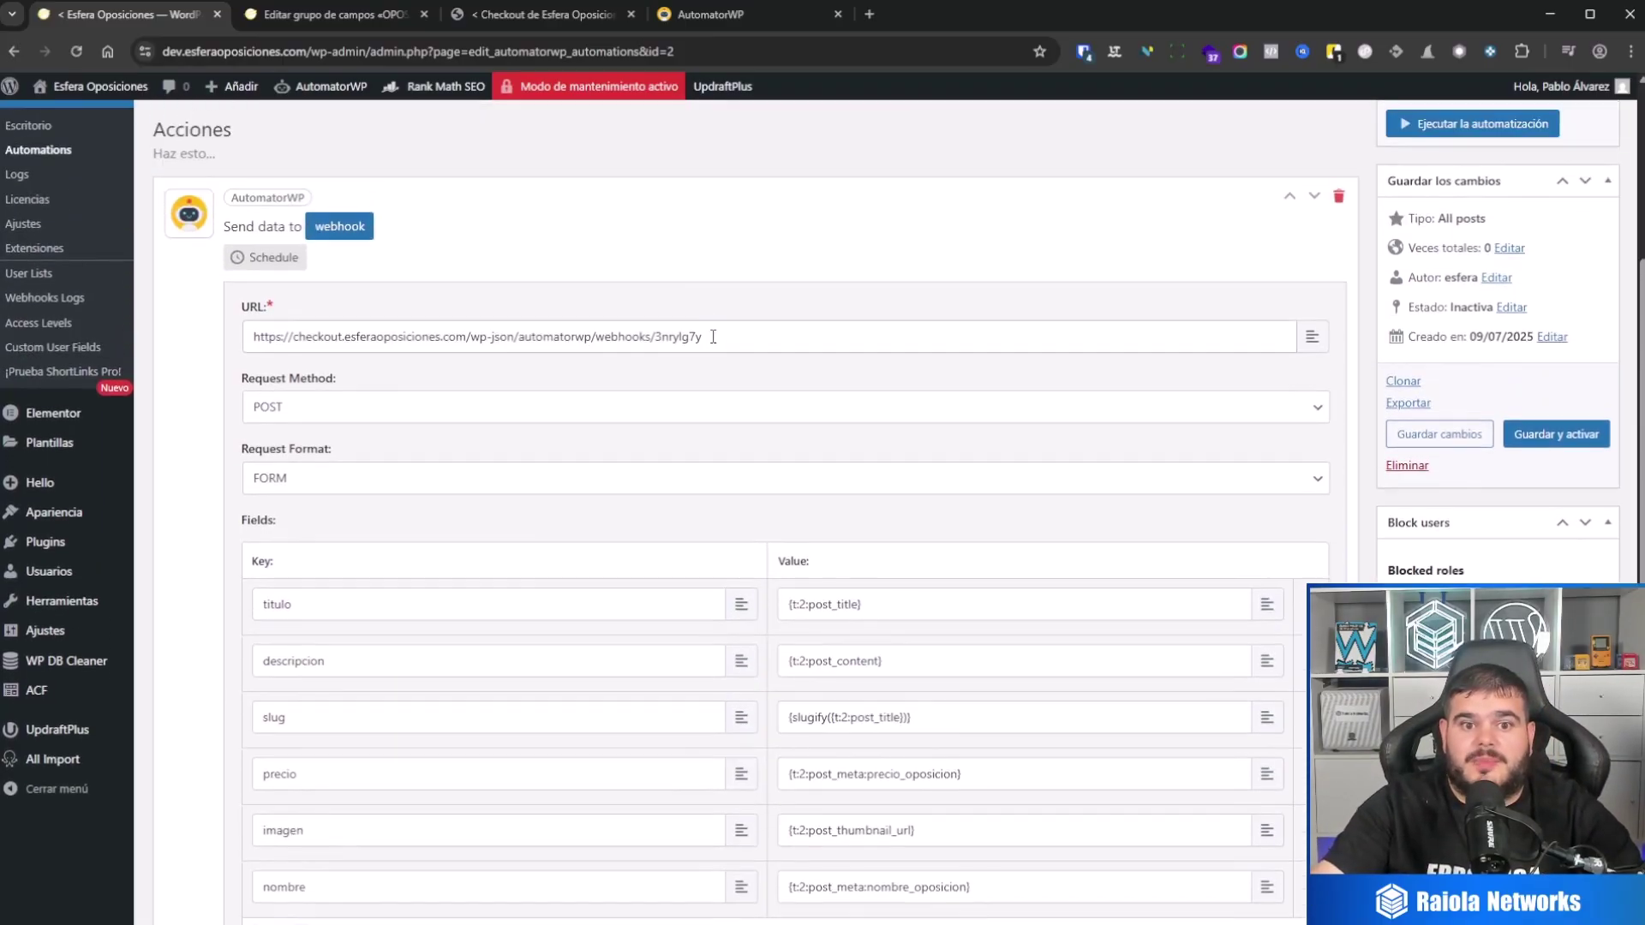
drag(723, 330, 213, 320)
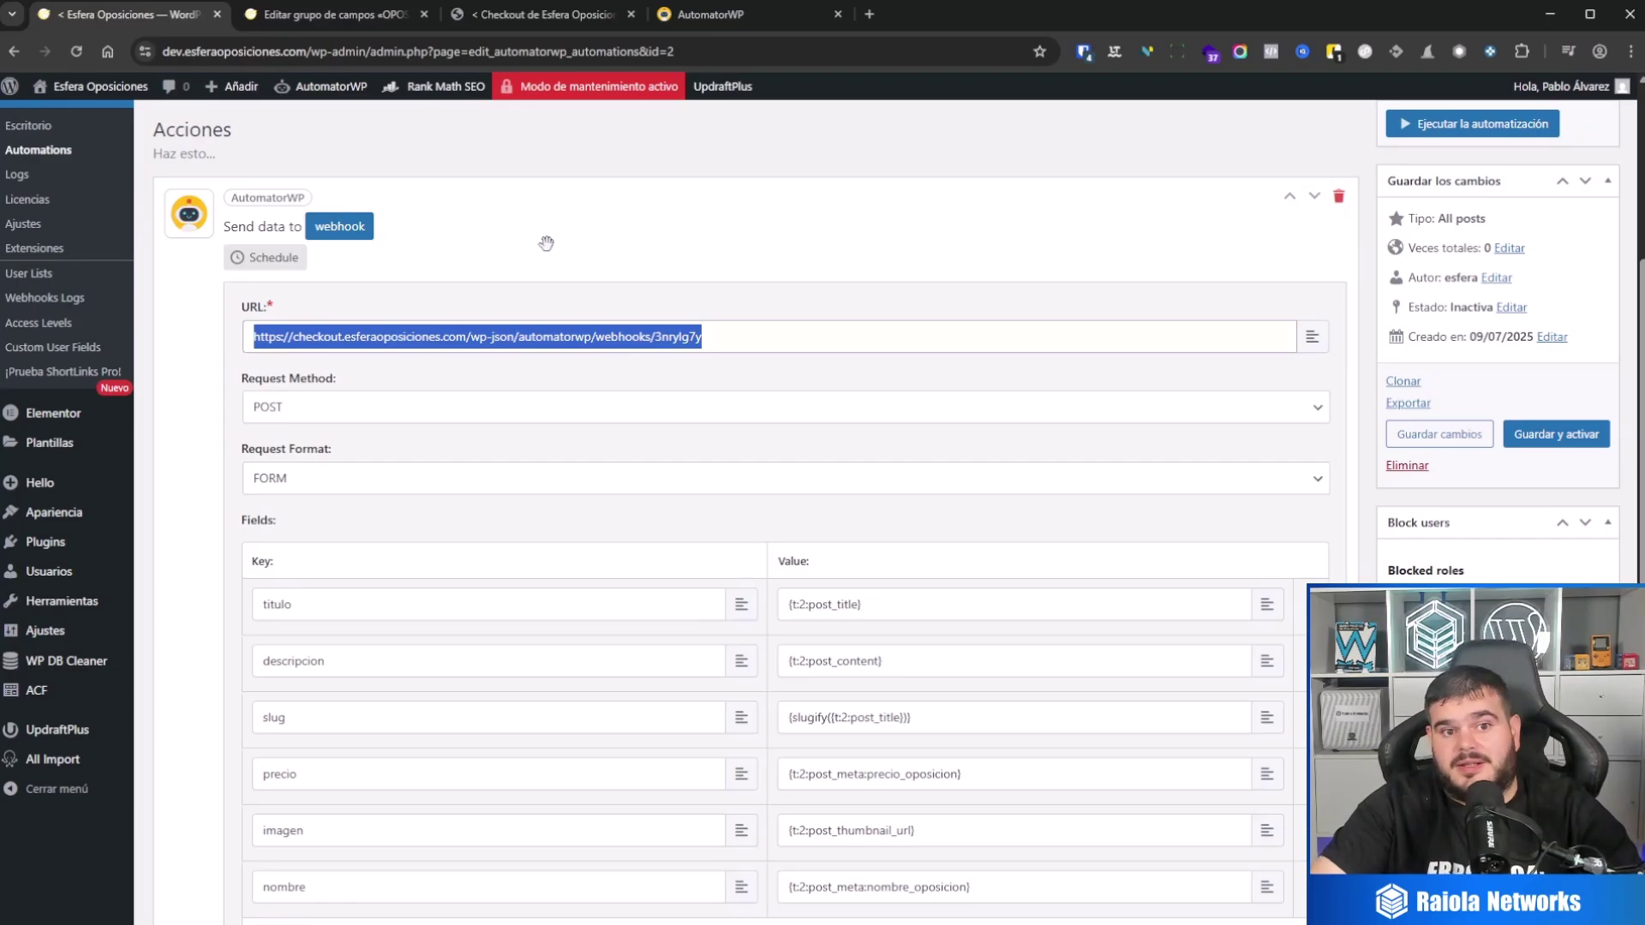
scroll(557, 557, down, 5)
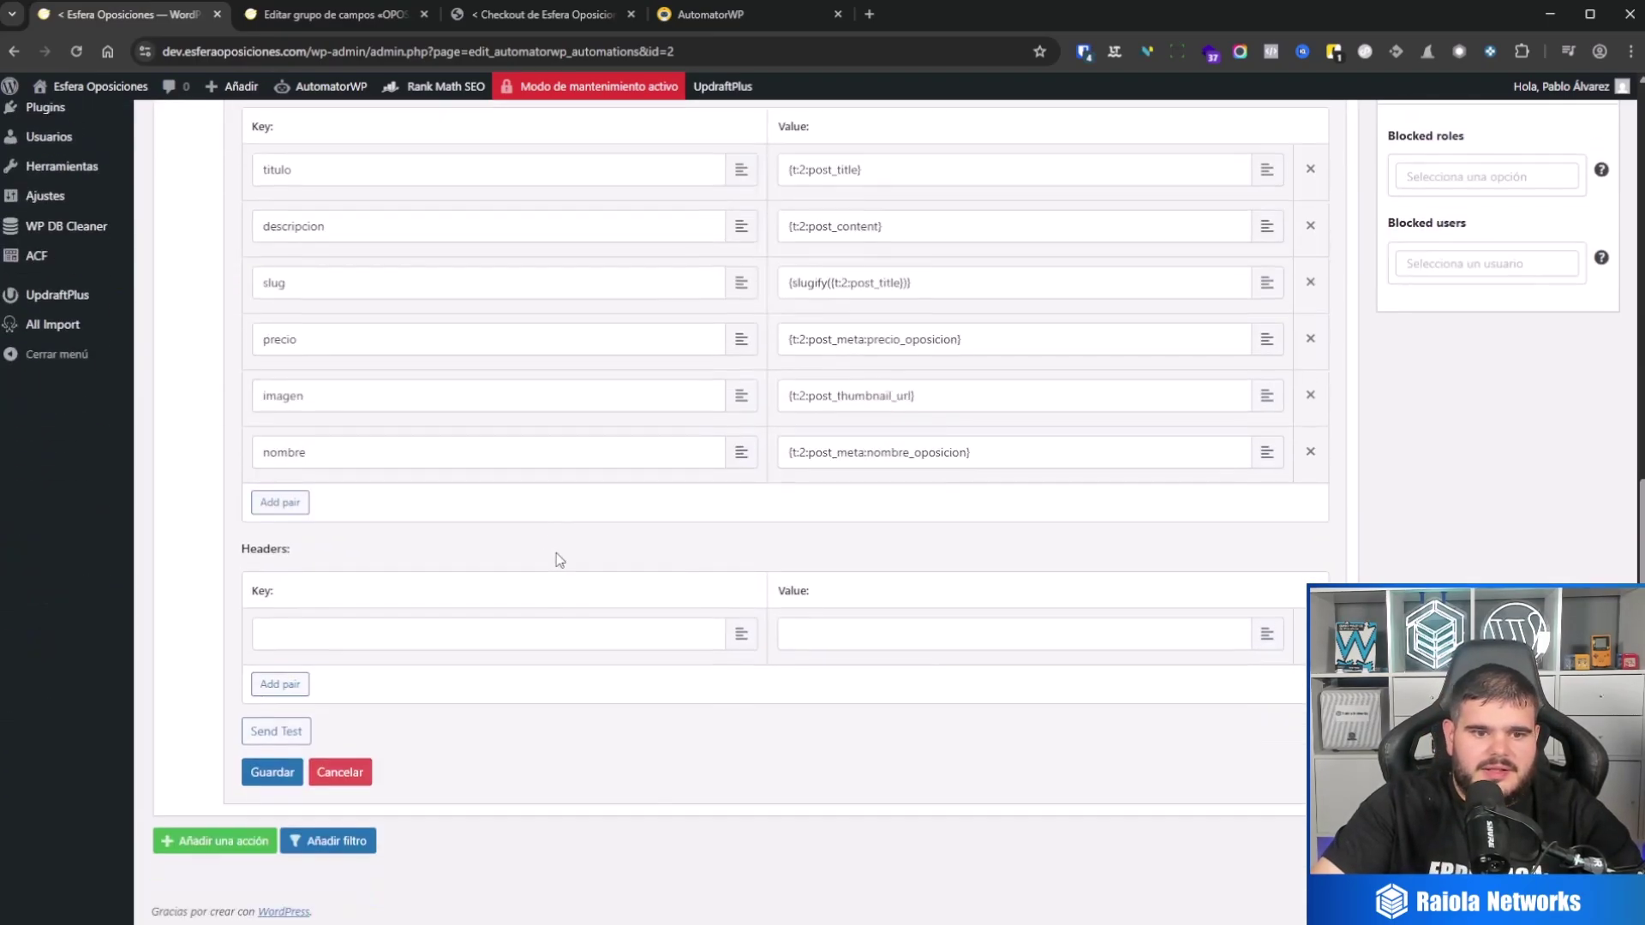
Step: Save the webhook action and the automation's changes, and check the trigger's post conditions
click(277, 781)
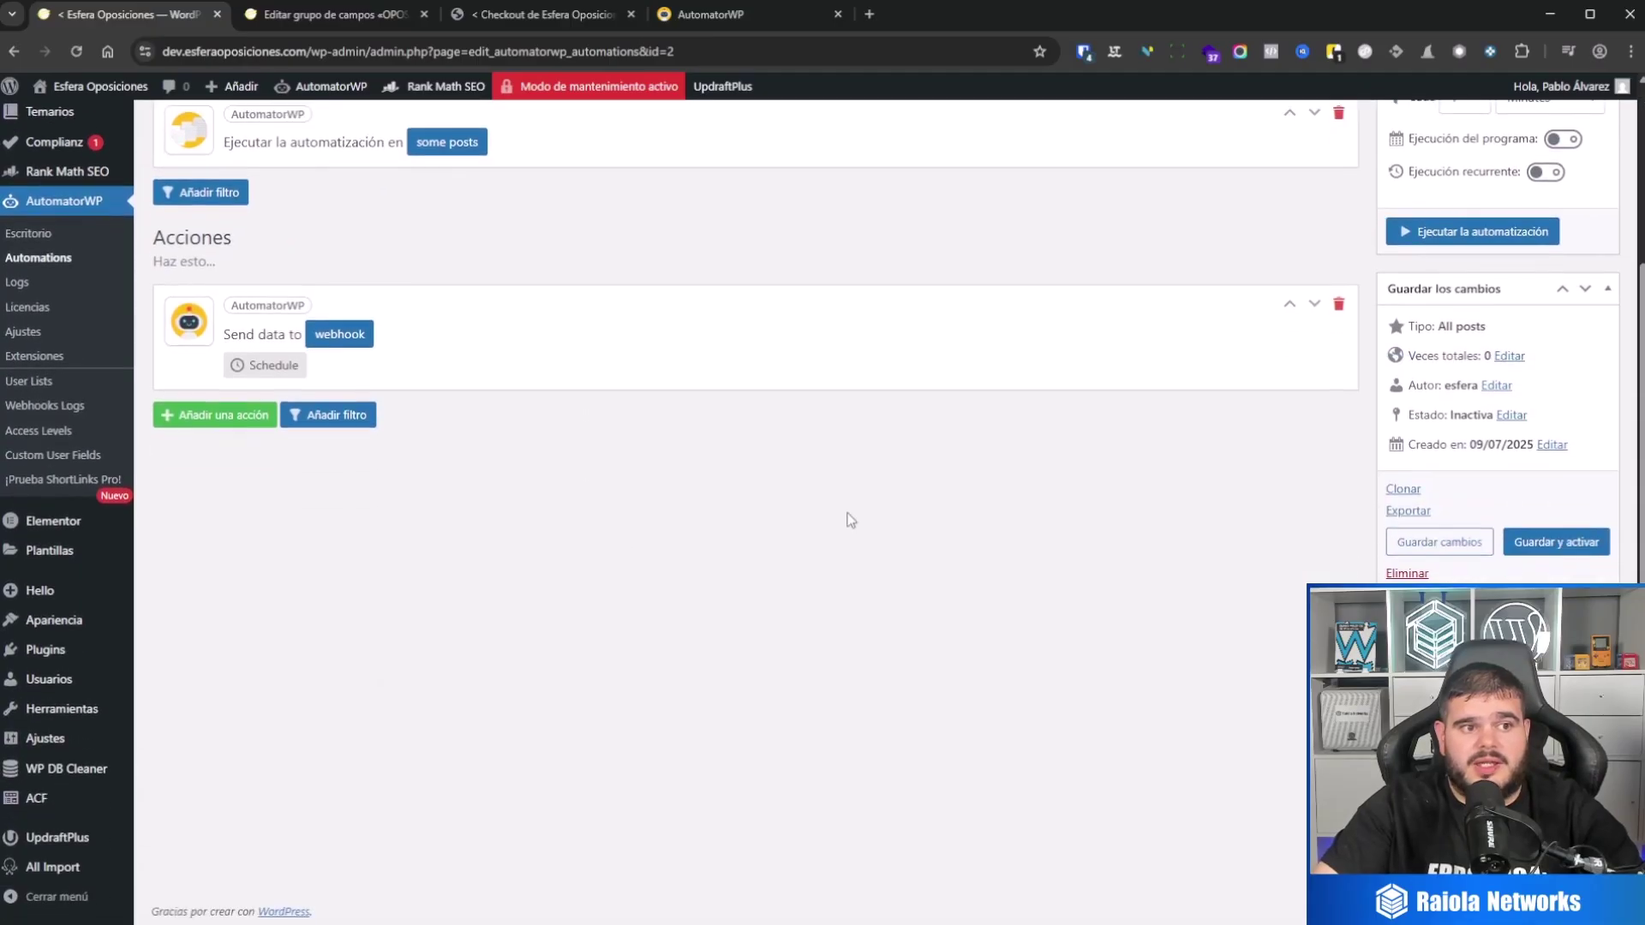
click(1413, 543)
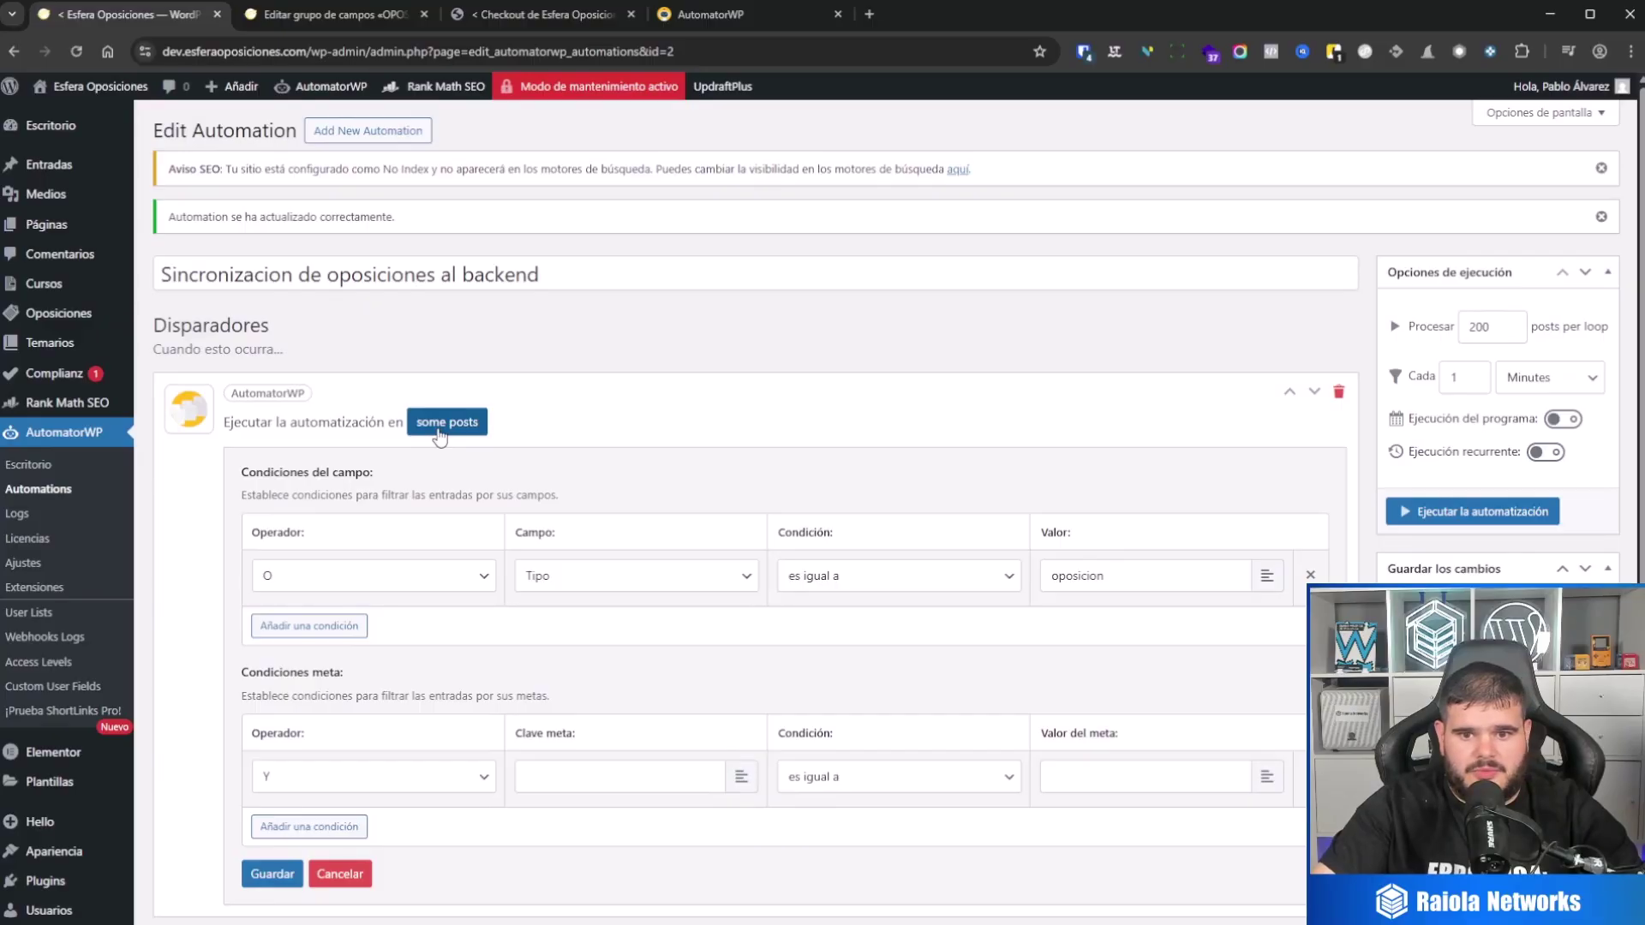
click(441, 422)
Step: Return to the automations list, clone the "Sincronizacion de cursos al backend" automation and open the clone for editing
click(60, 495)
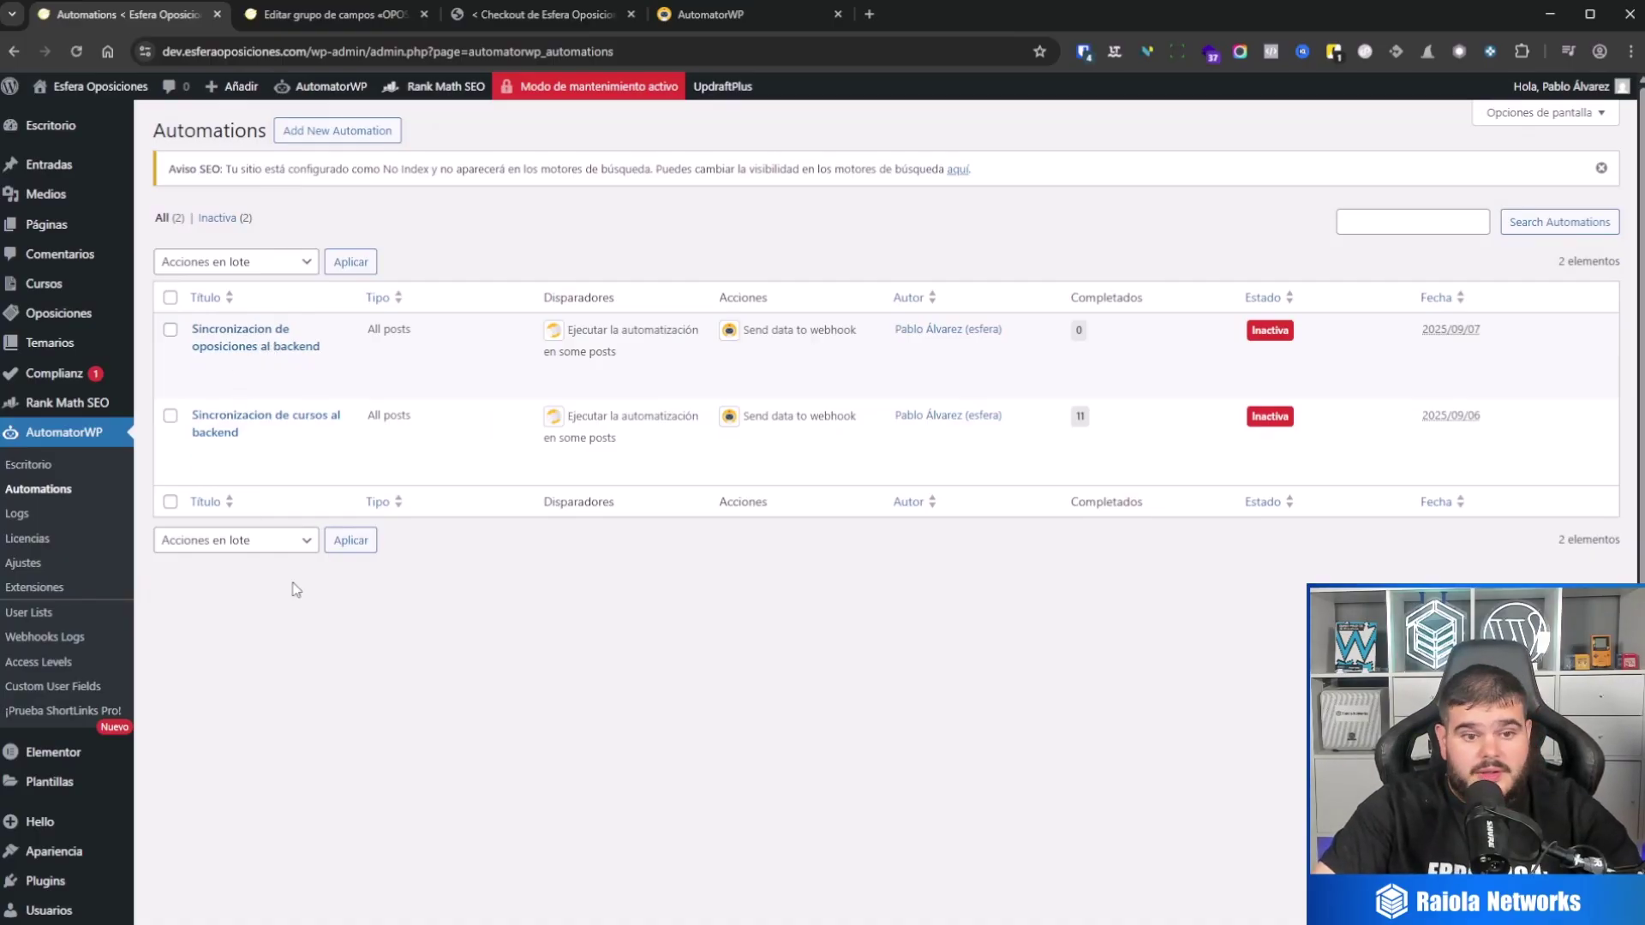
mouse_move(211, 473)
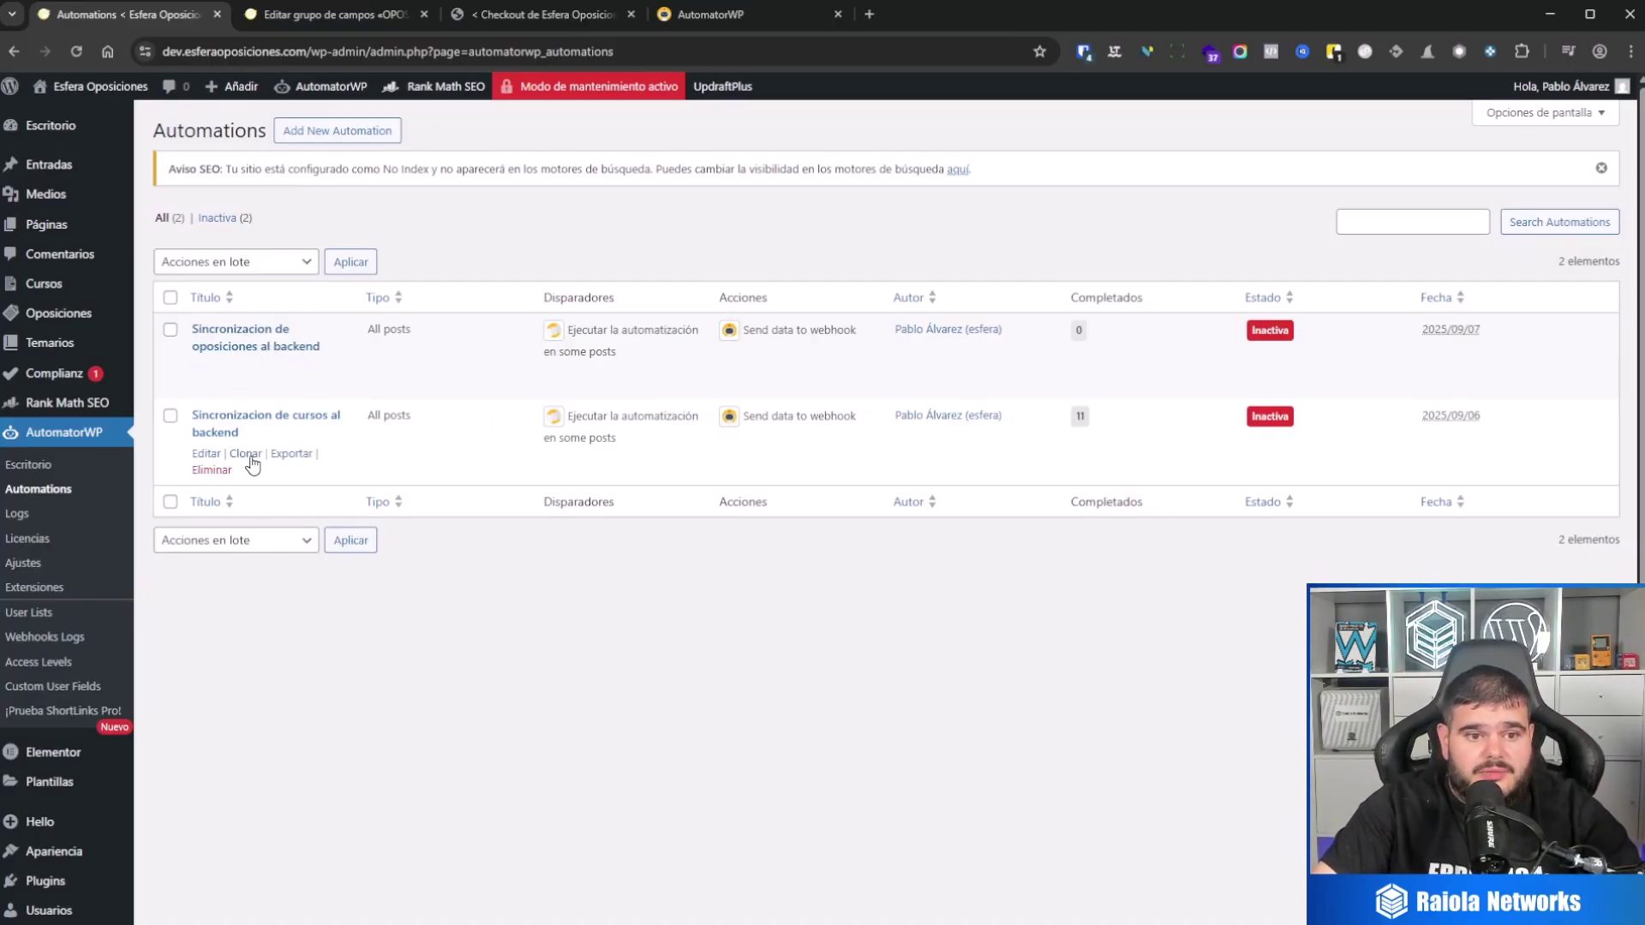
click(249, 456)
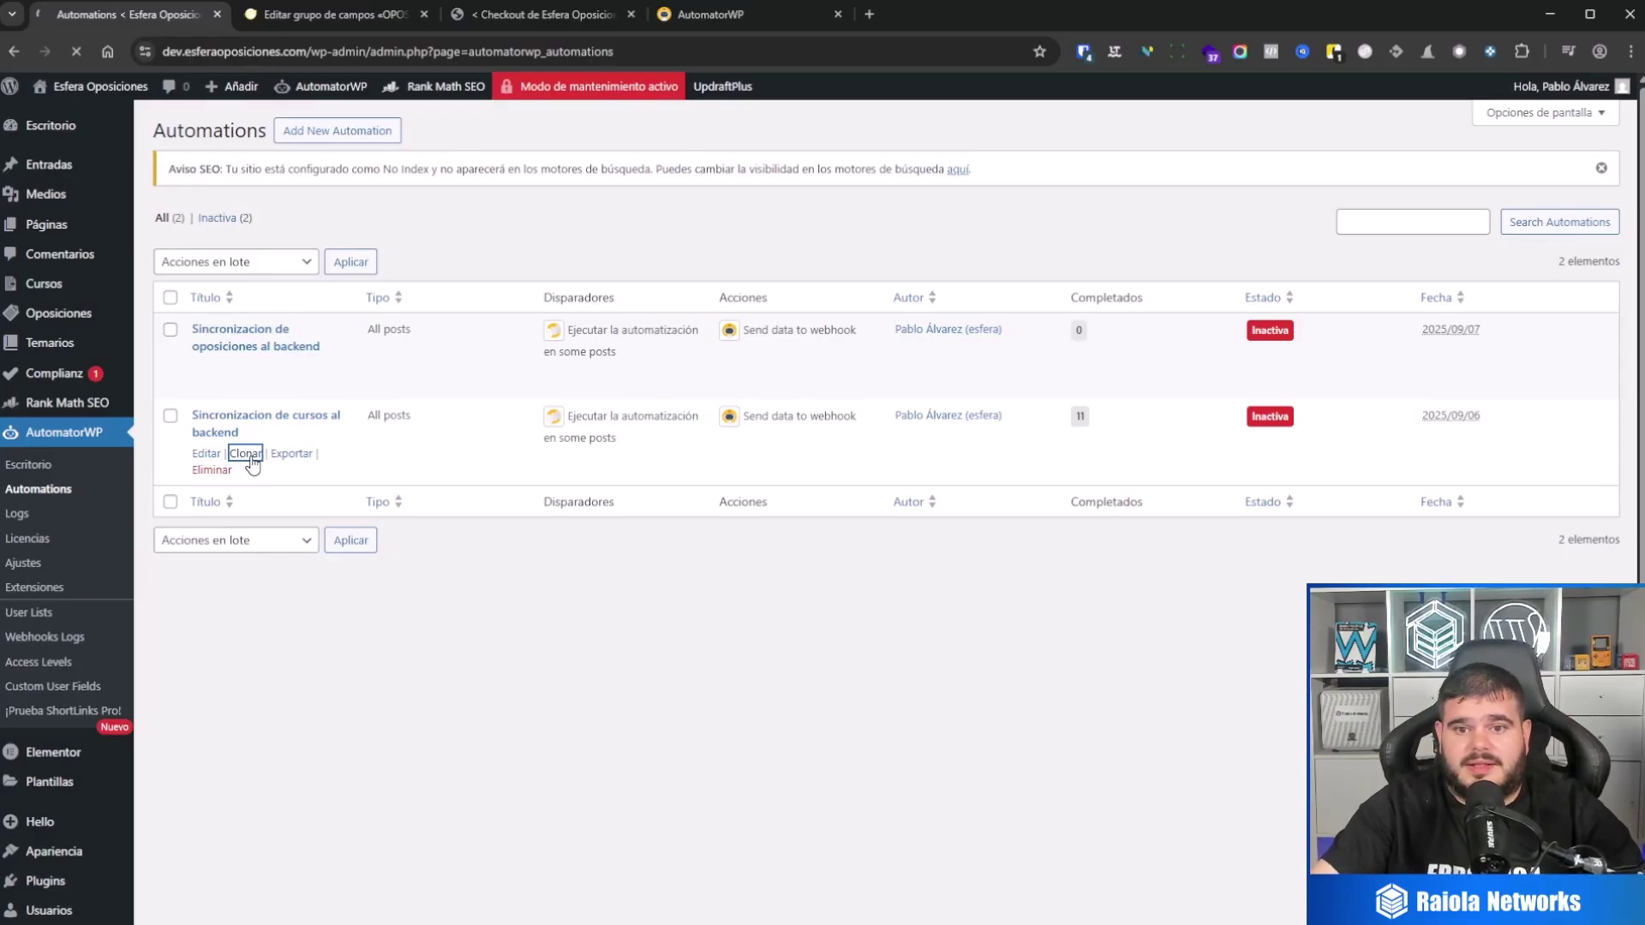
click(213, 417)
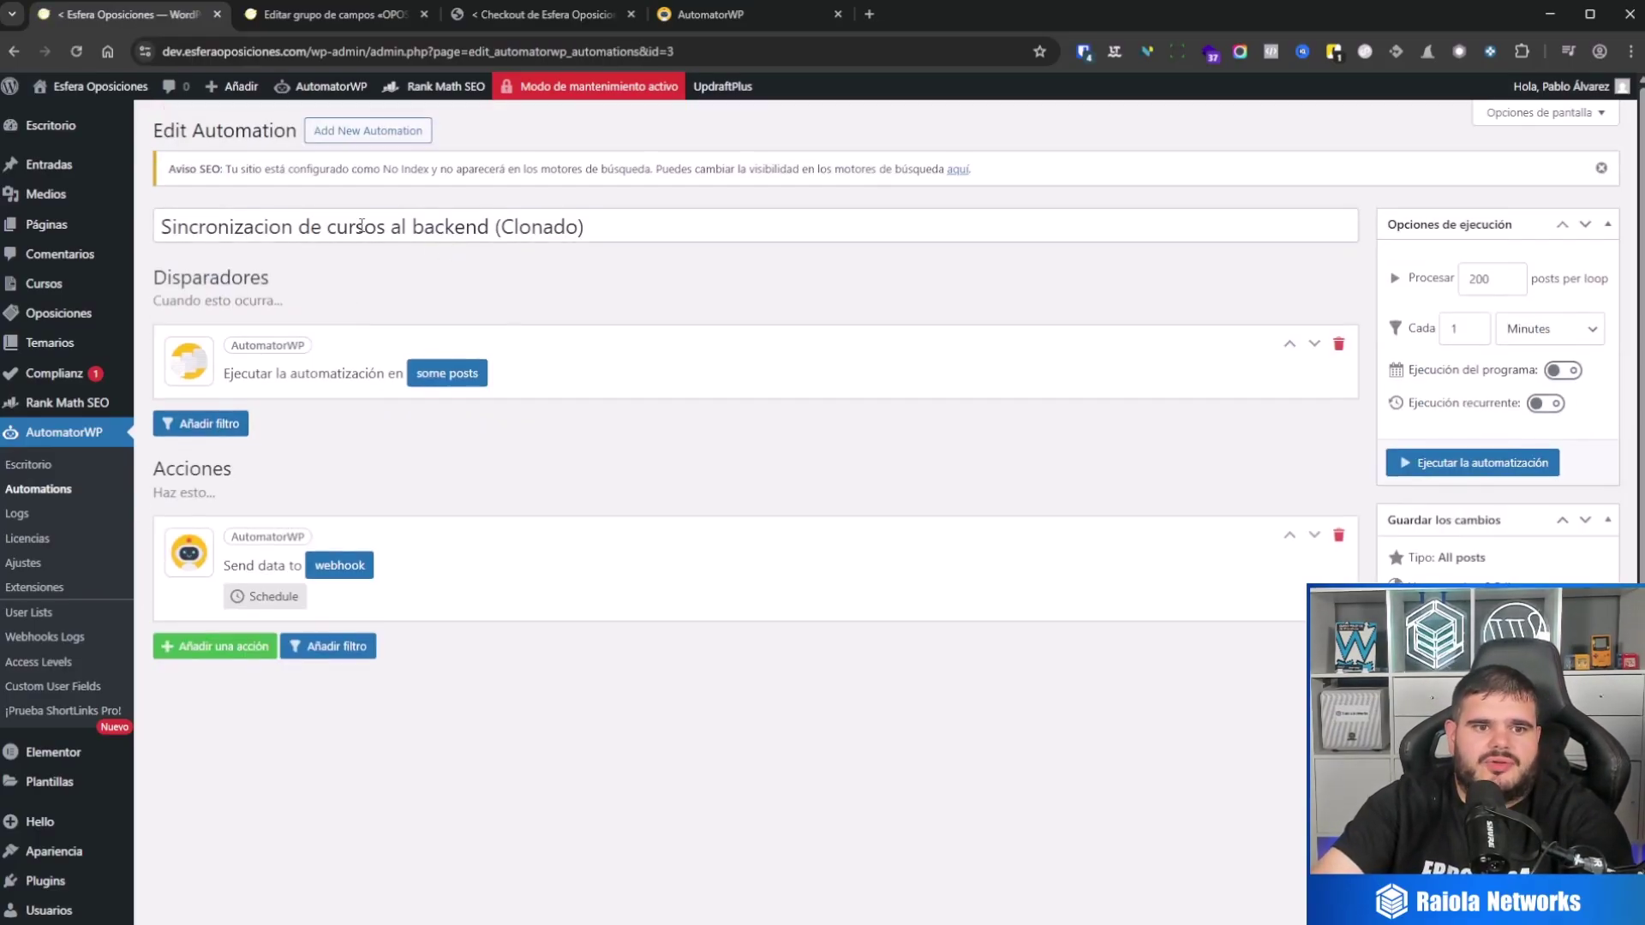
Step: Rename the cloned automation to "Sincronizacion de temarios al backend"
drag(332, 225, 387, 226)
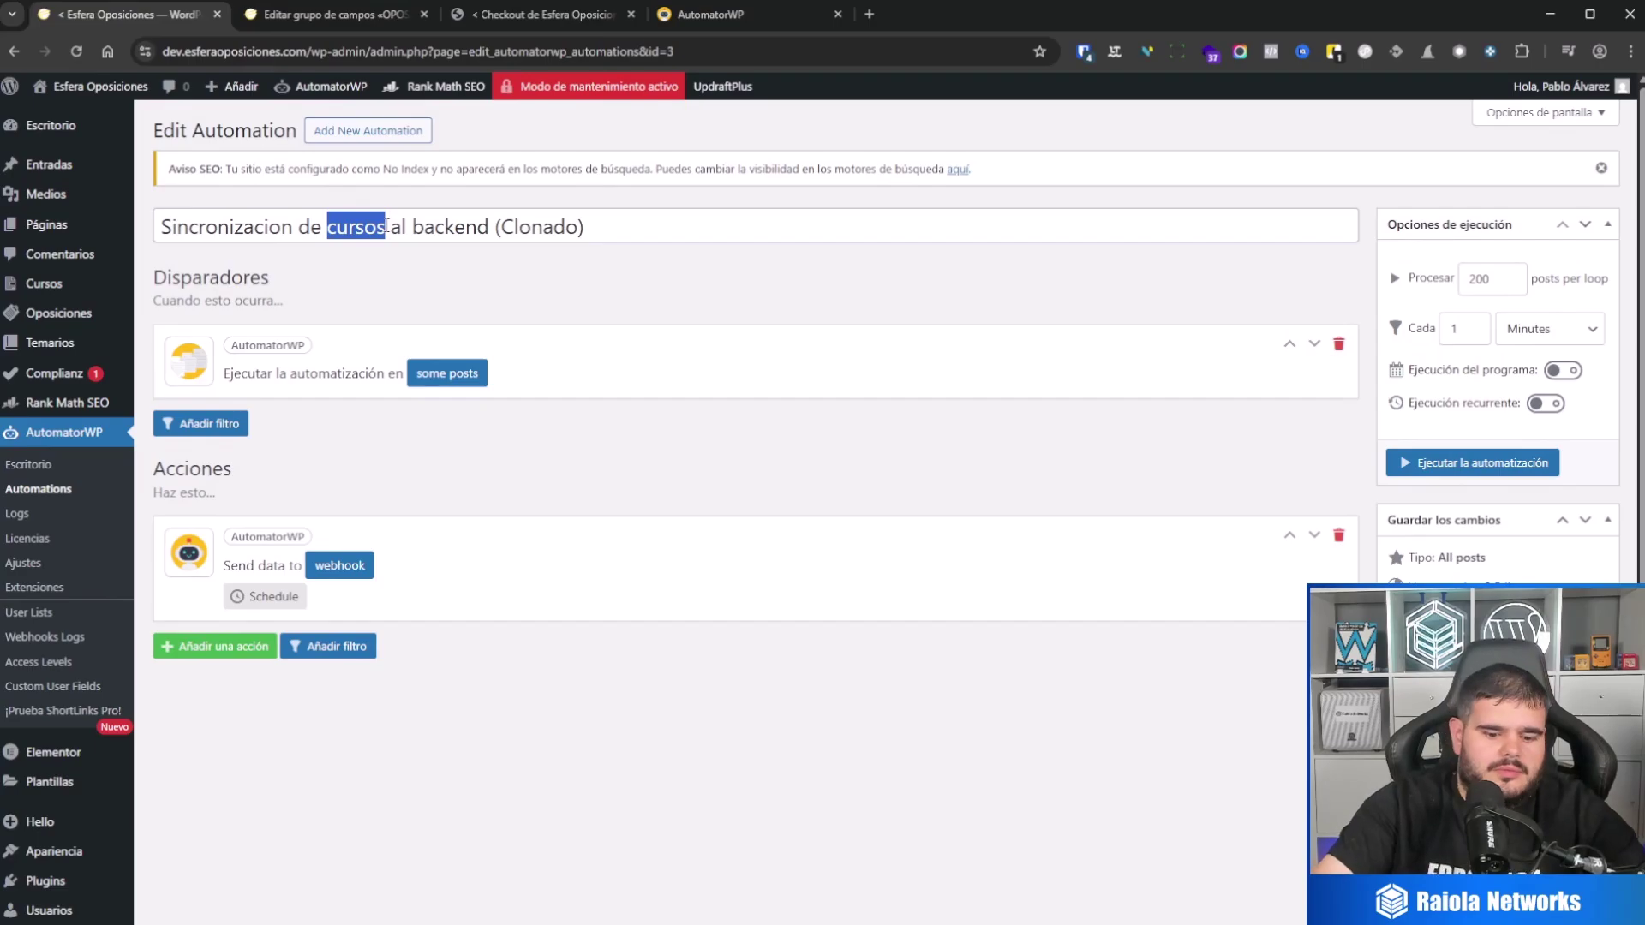
text(temarios)
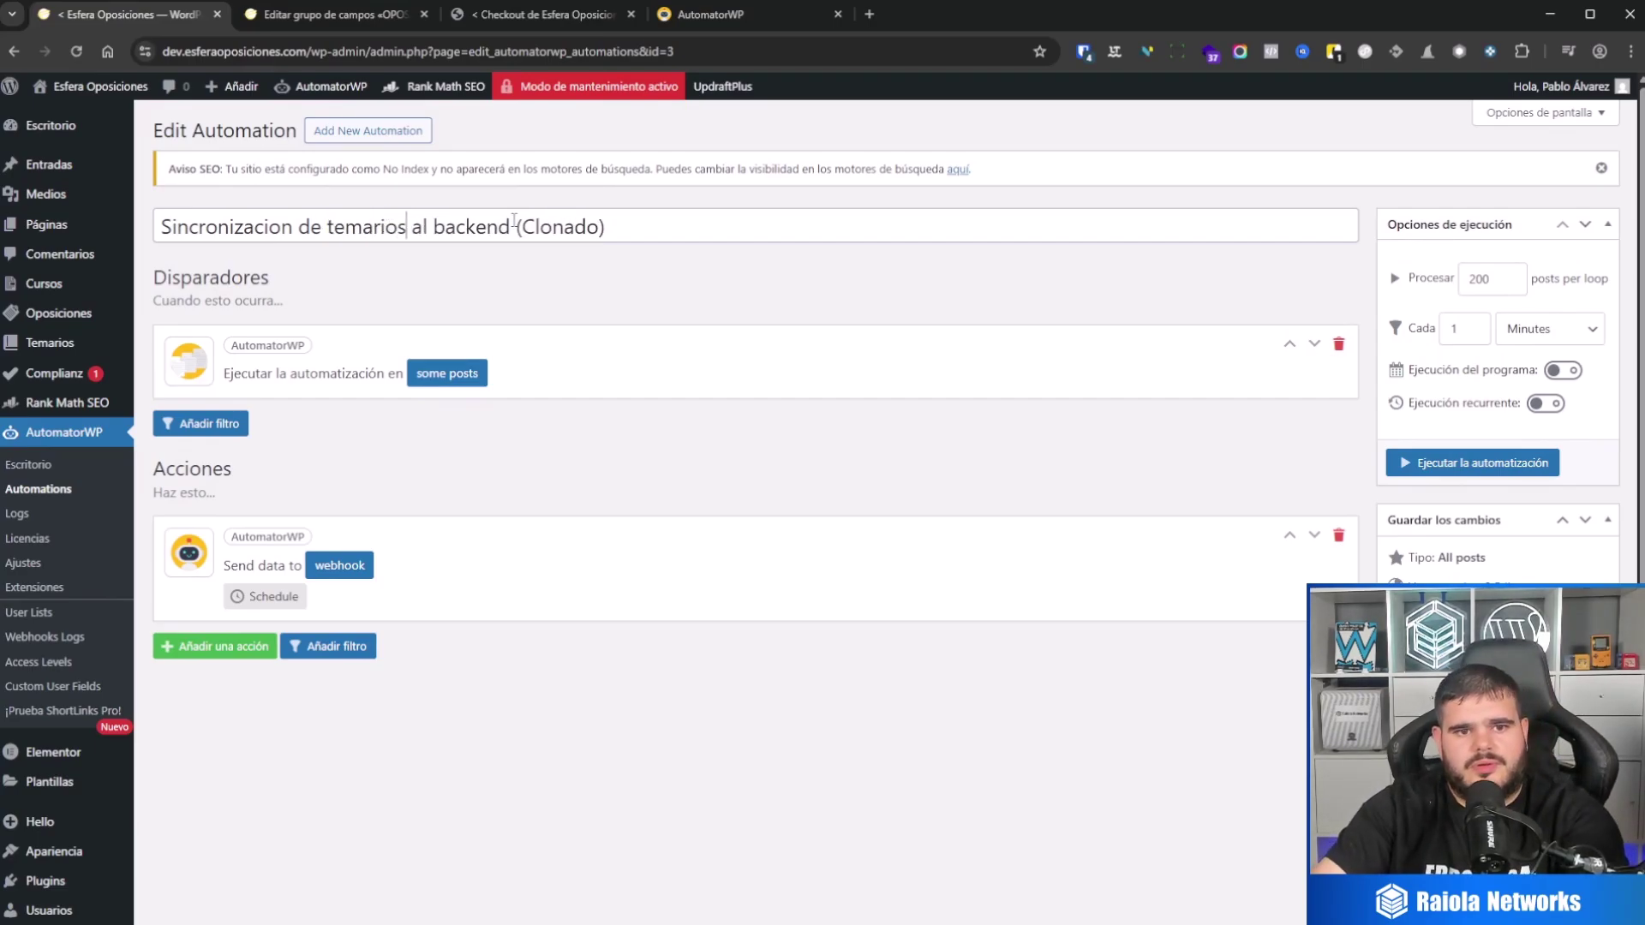
drag(512, 224, 750, 225)
key(BackSpace)
Step: Set the value of the trigger's Tipo condition to temario and save the trigger
click(466, 379)
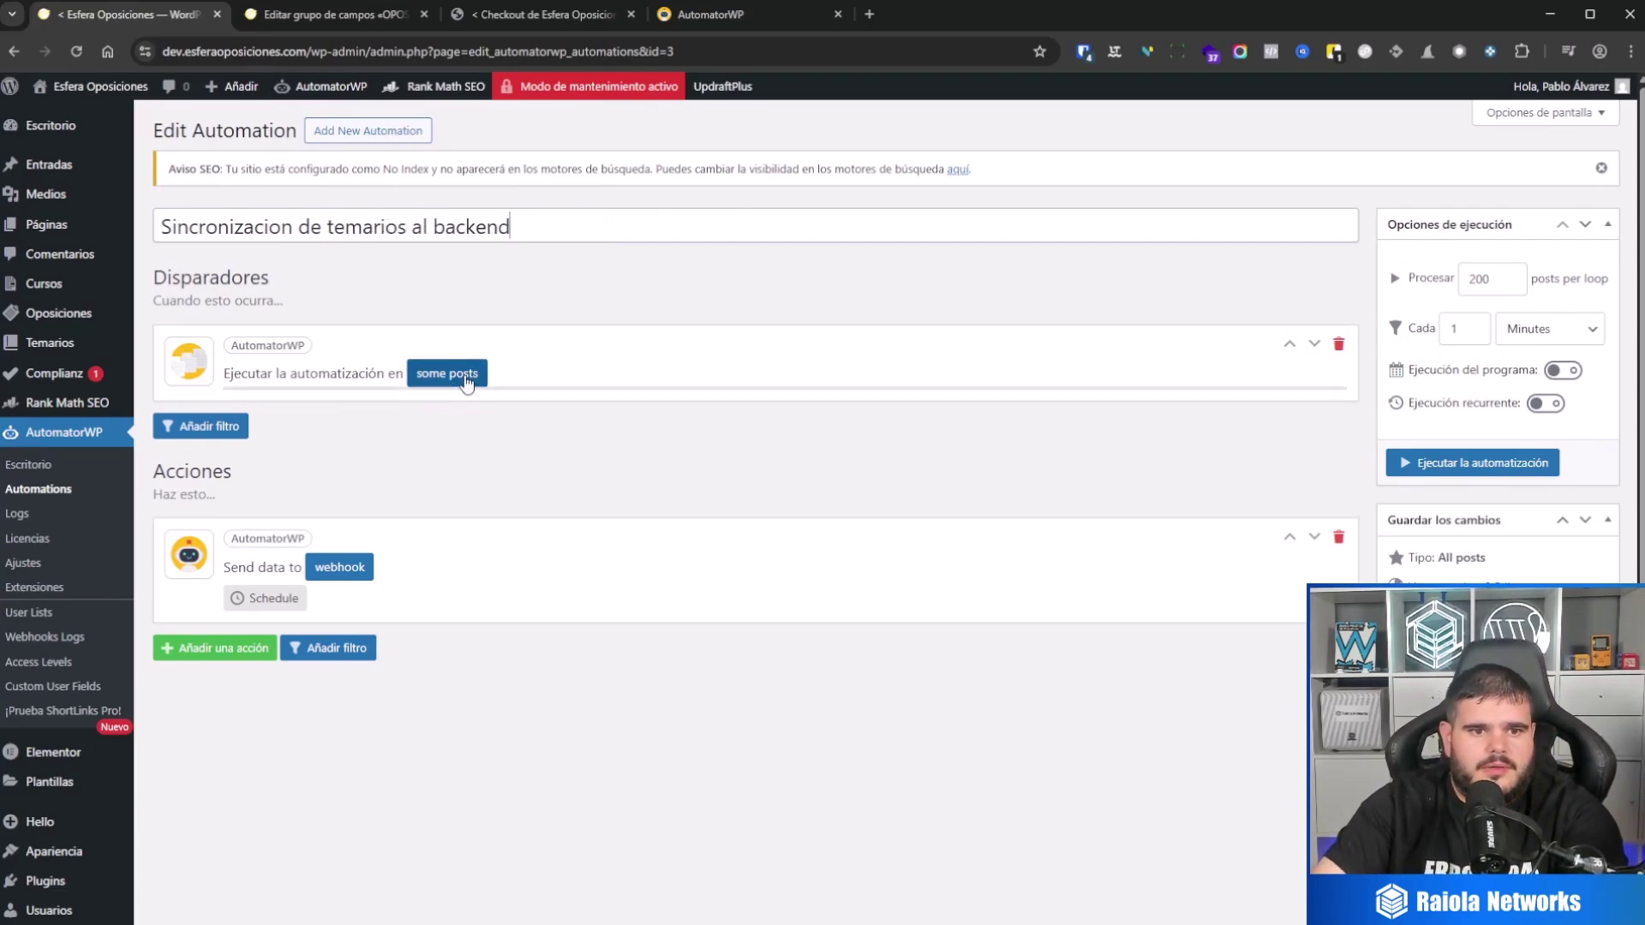
drag(1087, 527, 984, 537)
text(temarios)
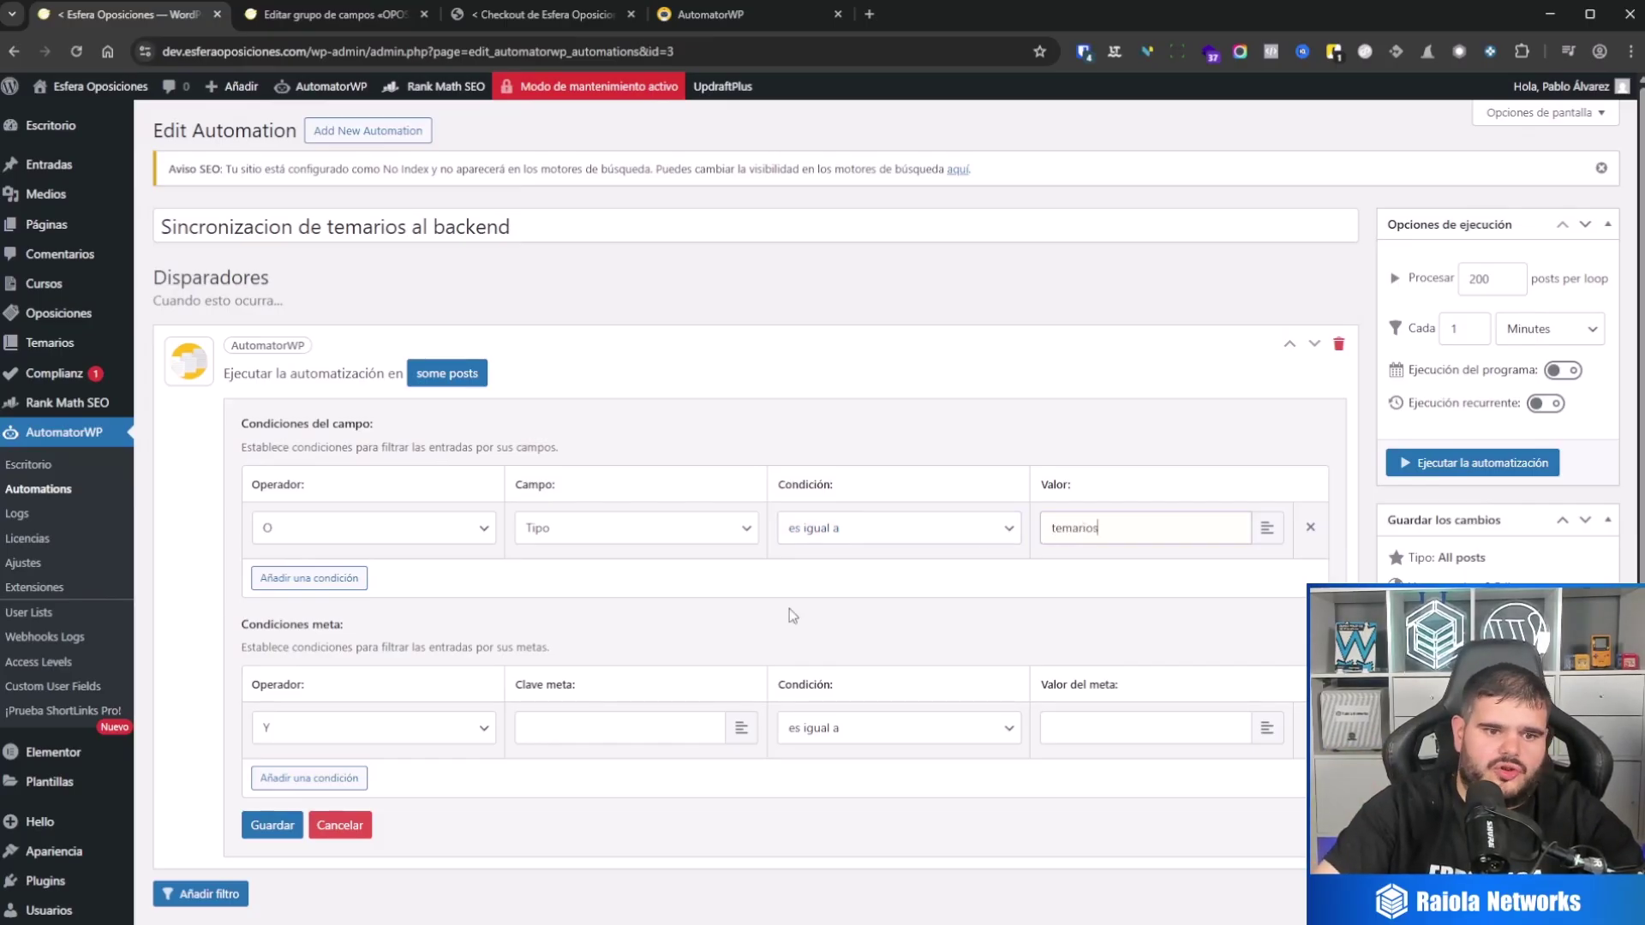
click(272, 826)
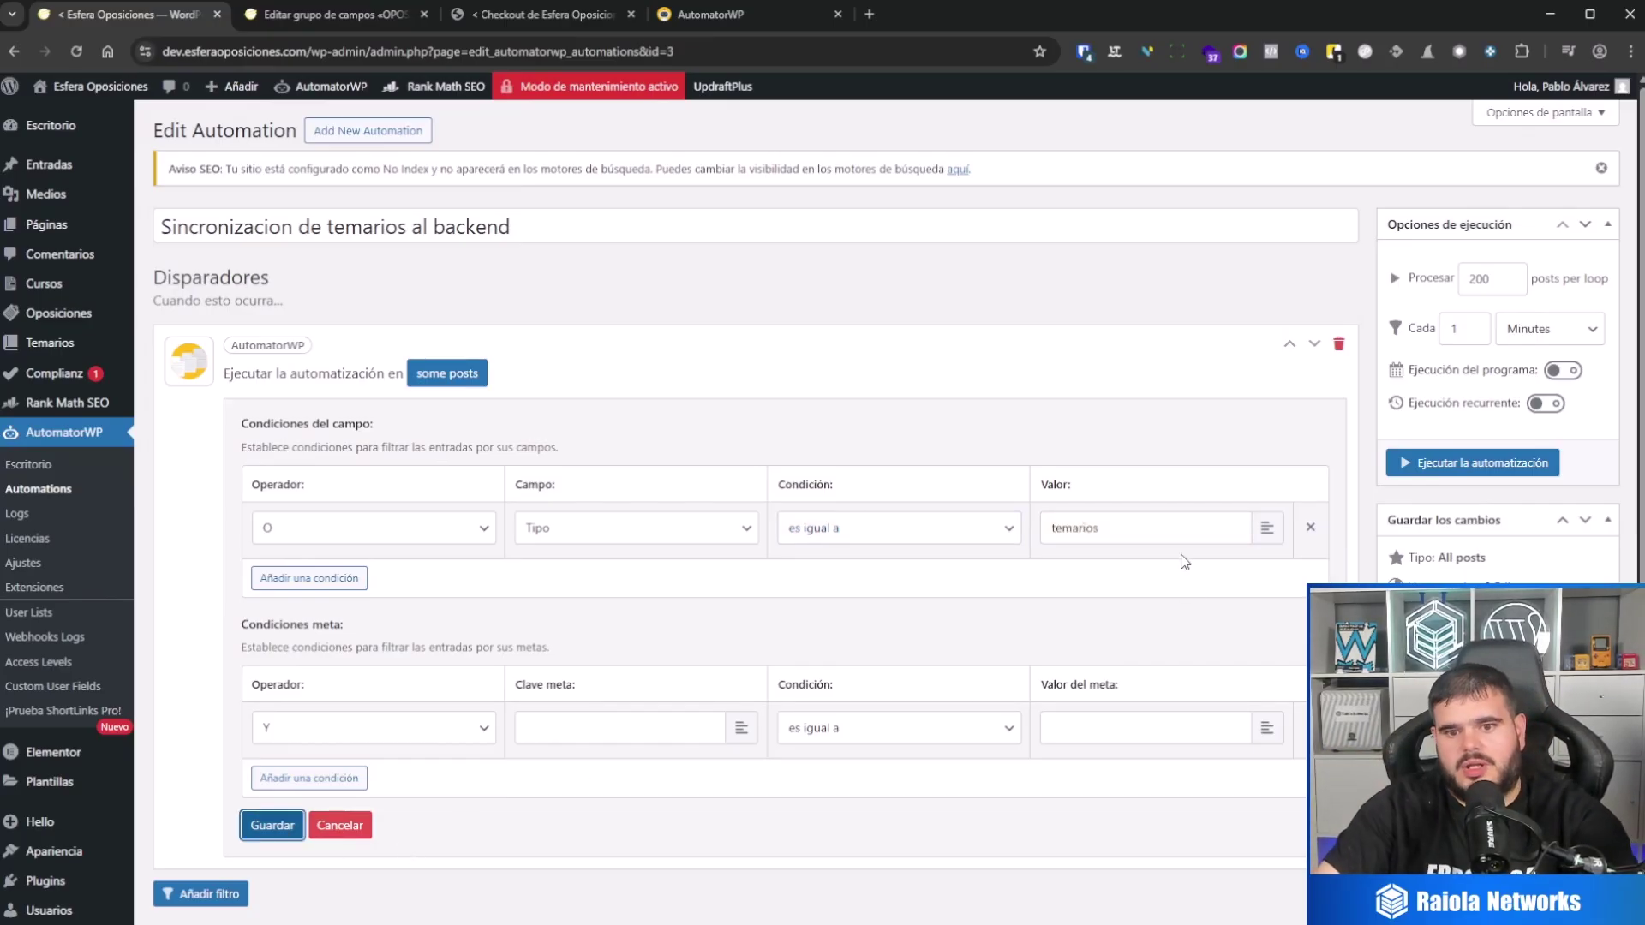
click(1140, 527)
key(BackSpace)
click(268, 824)
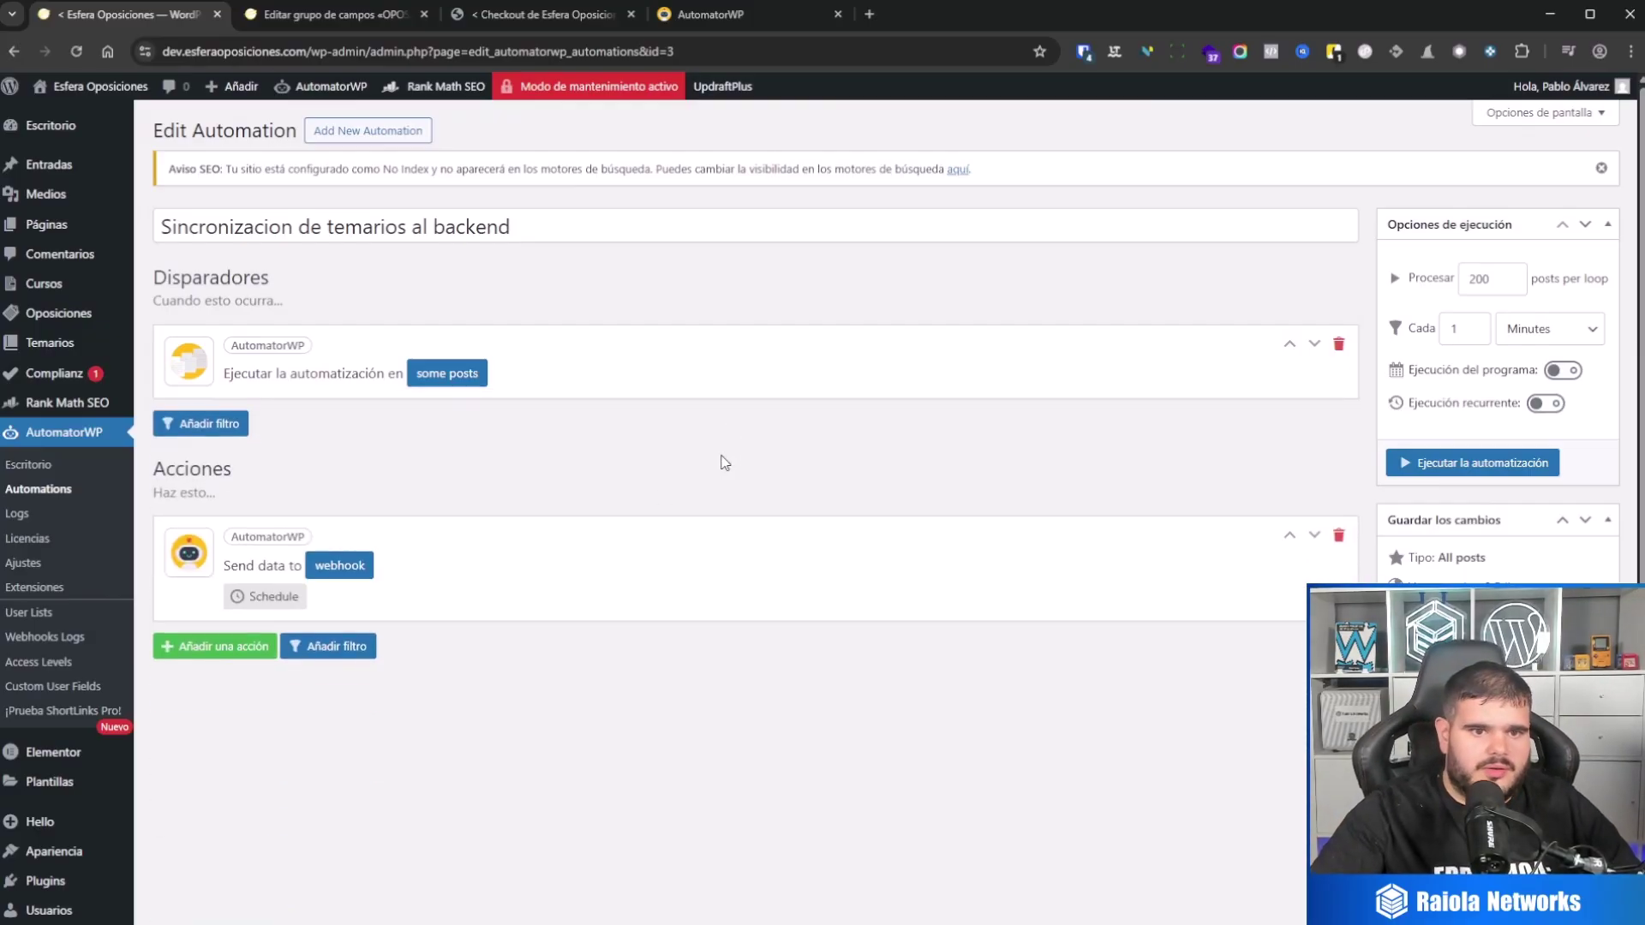
Step: Open ACF in a new tab, examine the Temarios content type's key and its entries, and return to the automation
scroll(77, 728, down, 3)
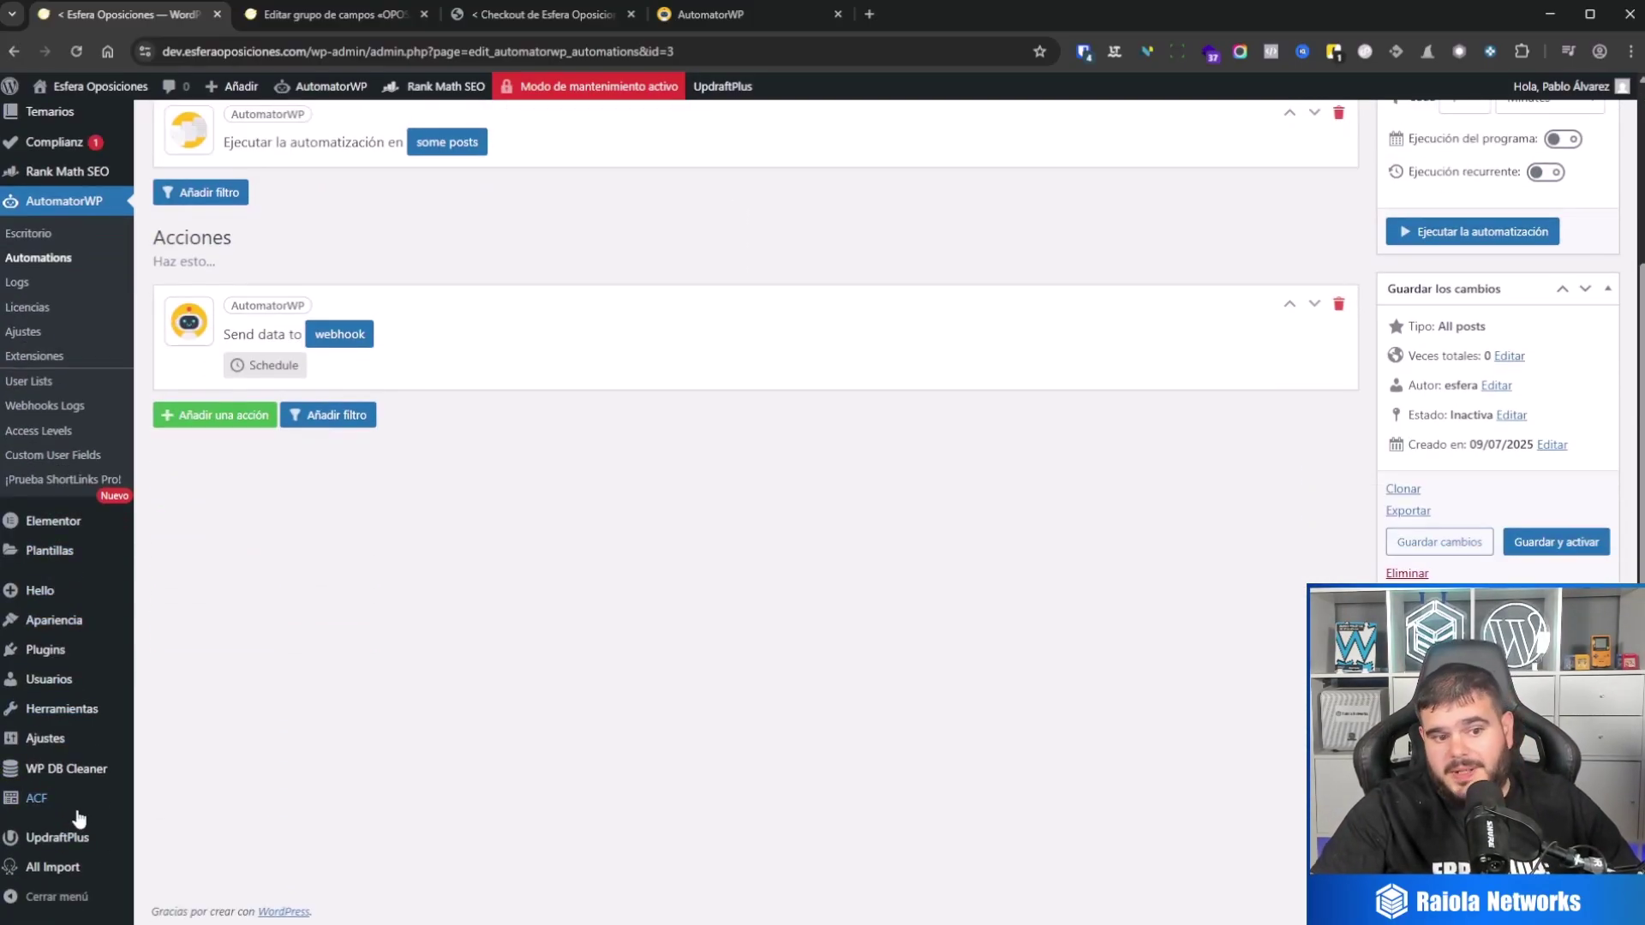
mouse_move(44, 808)
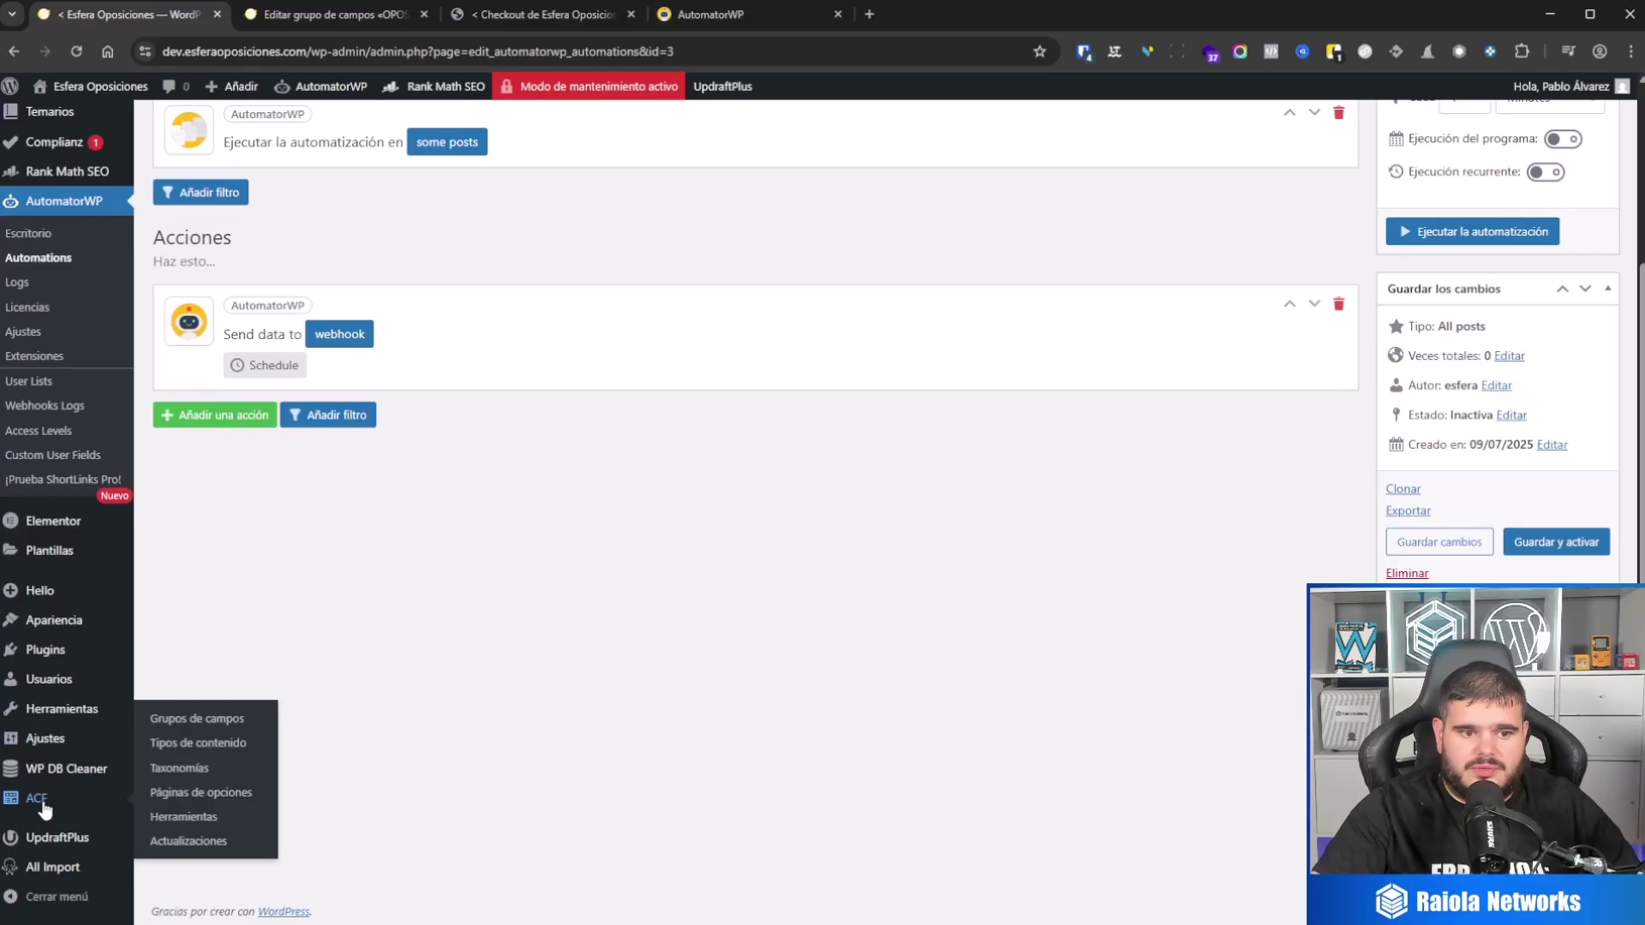
middle_click(94, 817)
click(539, 22)
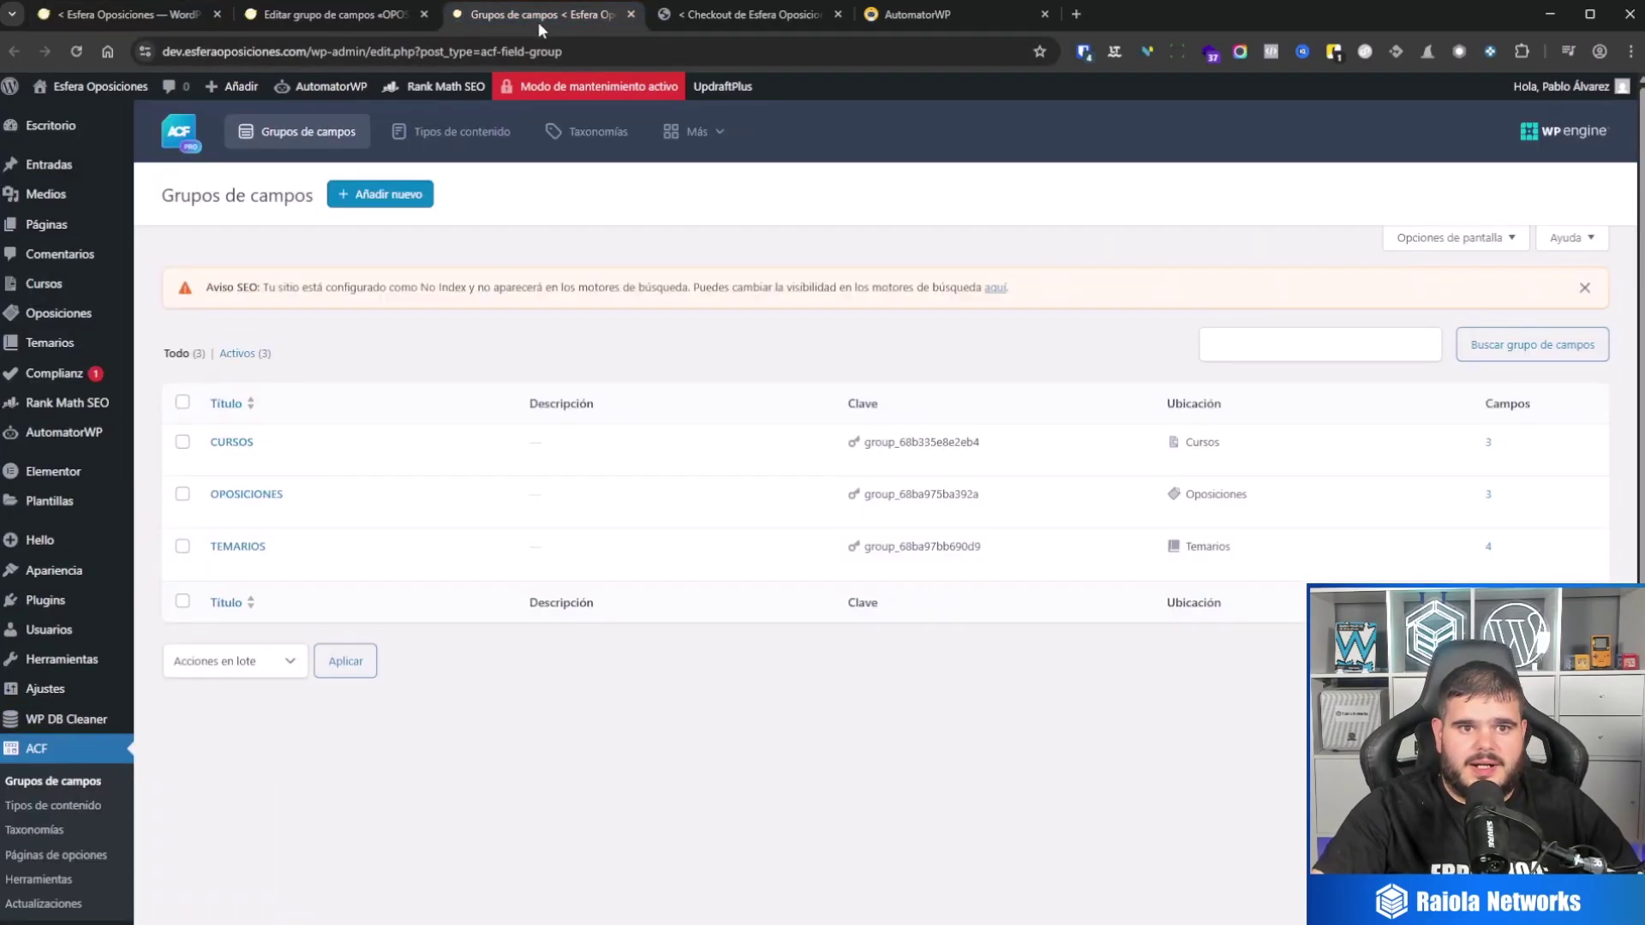
click(58, 810)
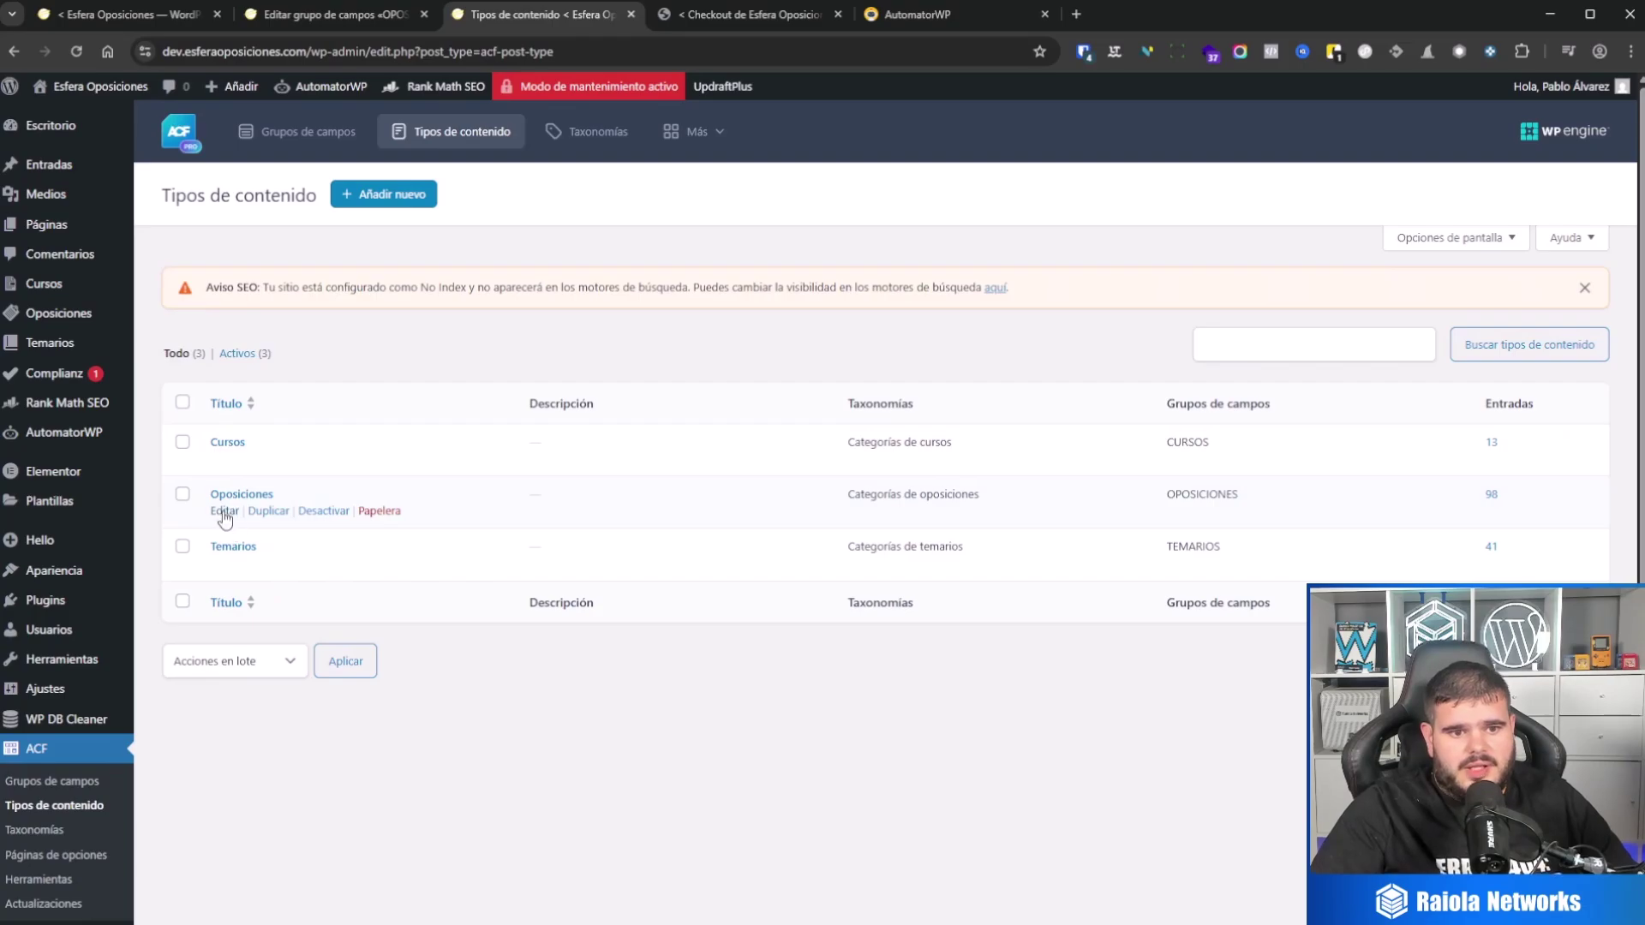
click(223, 565)
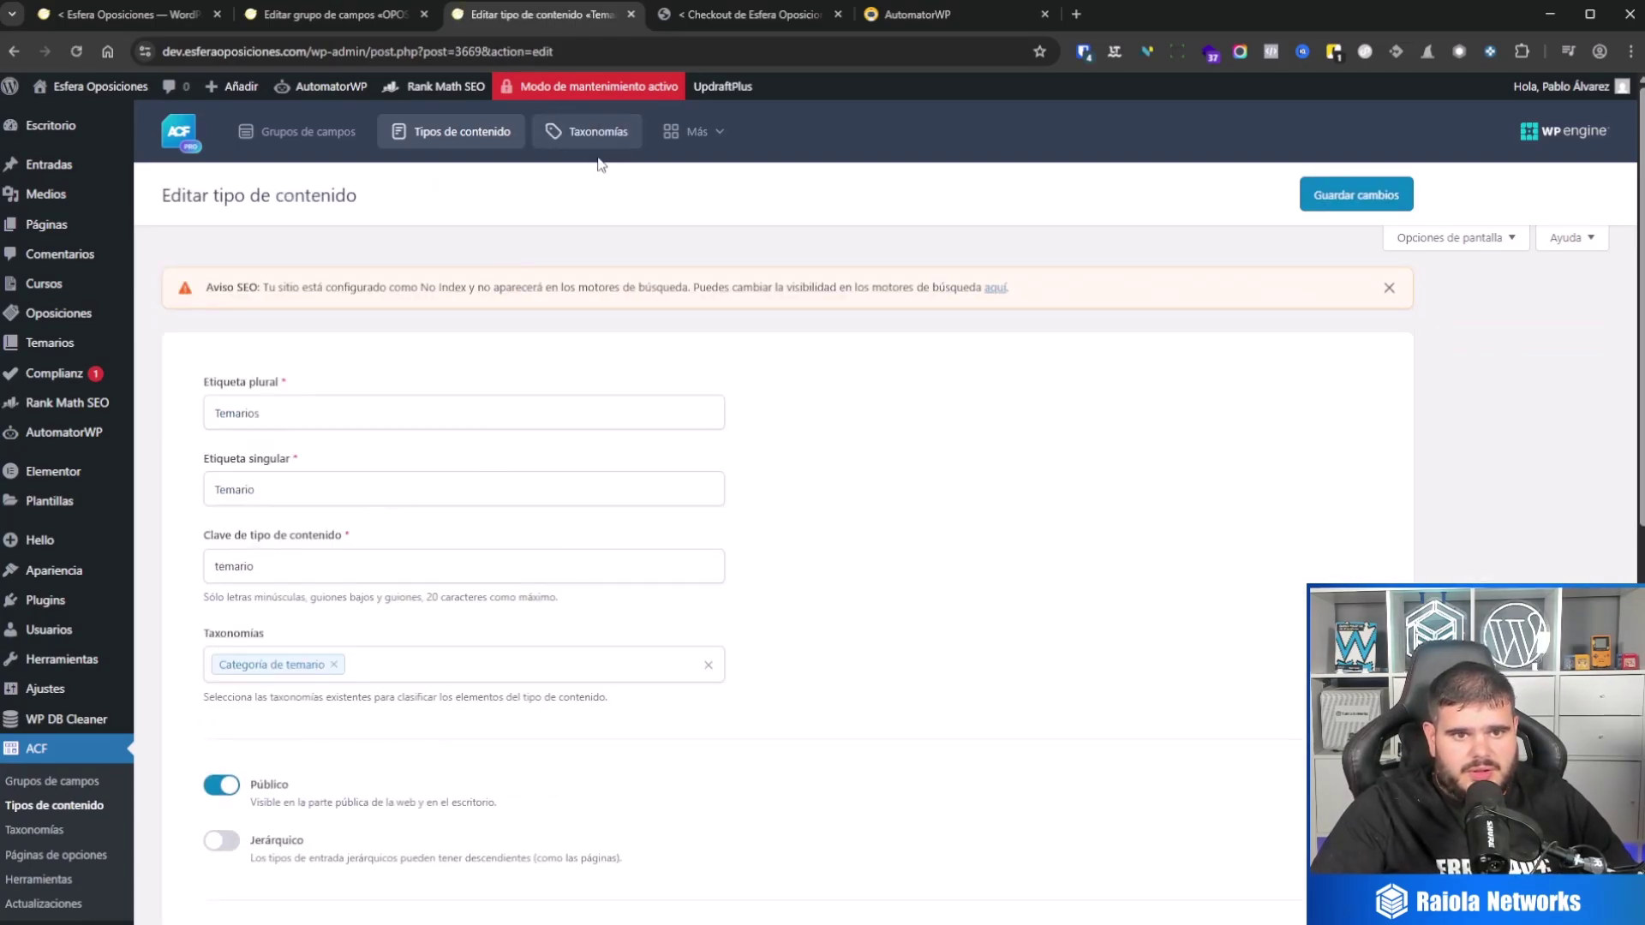
click(69, 352)
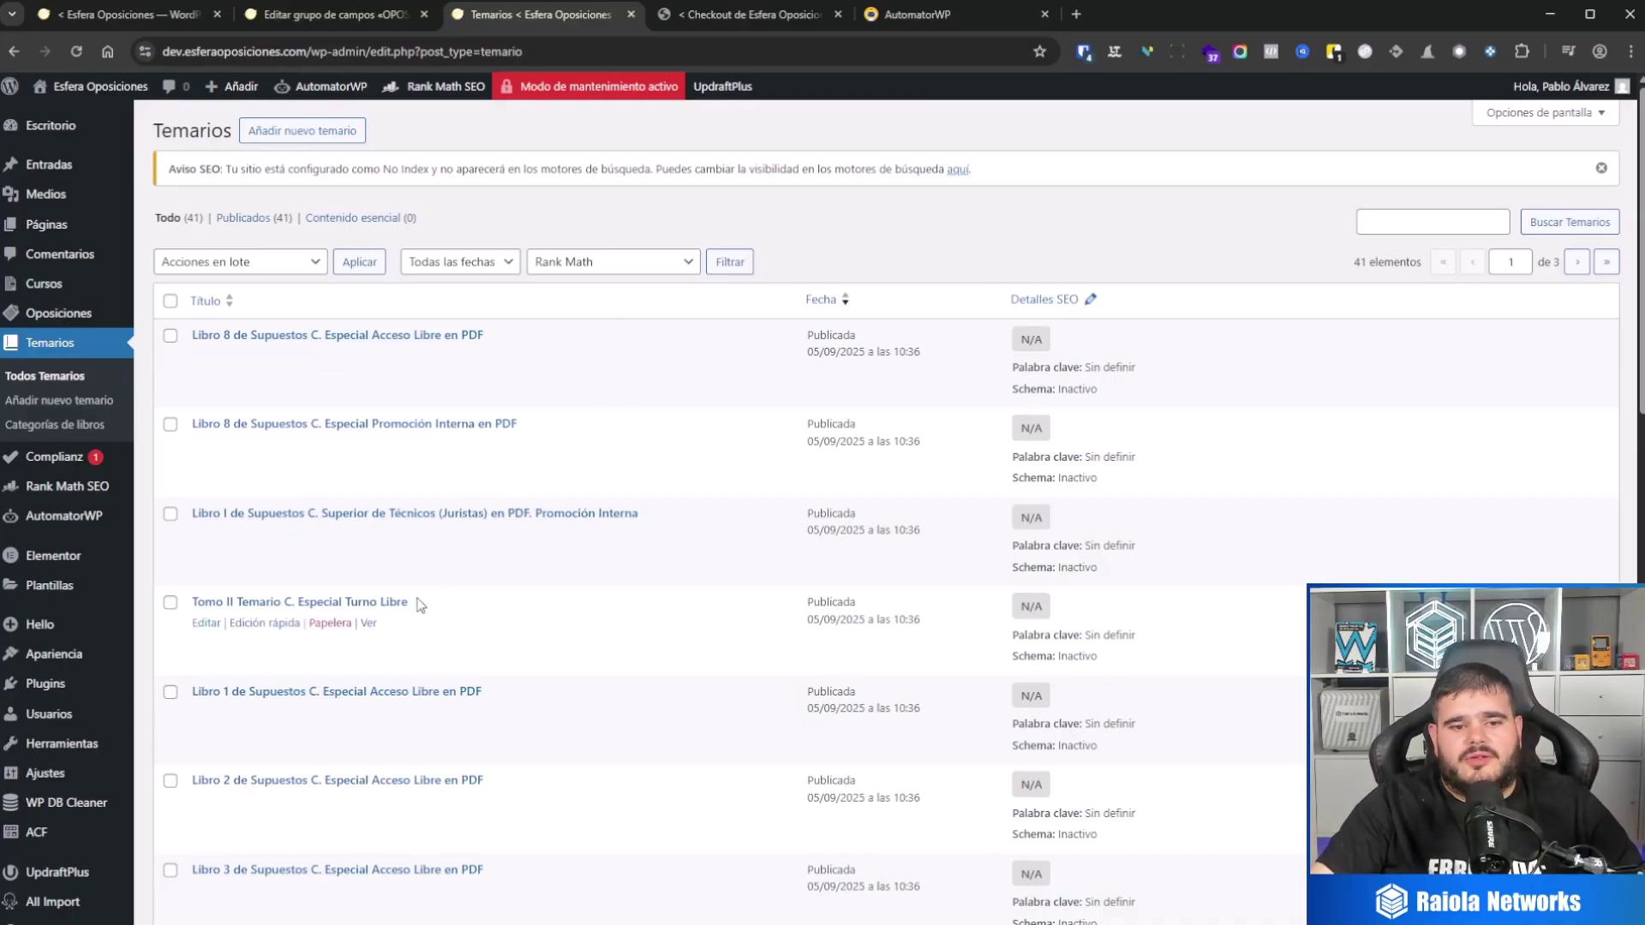
click(632, 14)
click(78, 15)
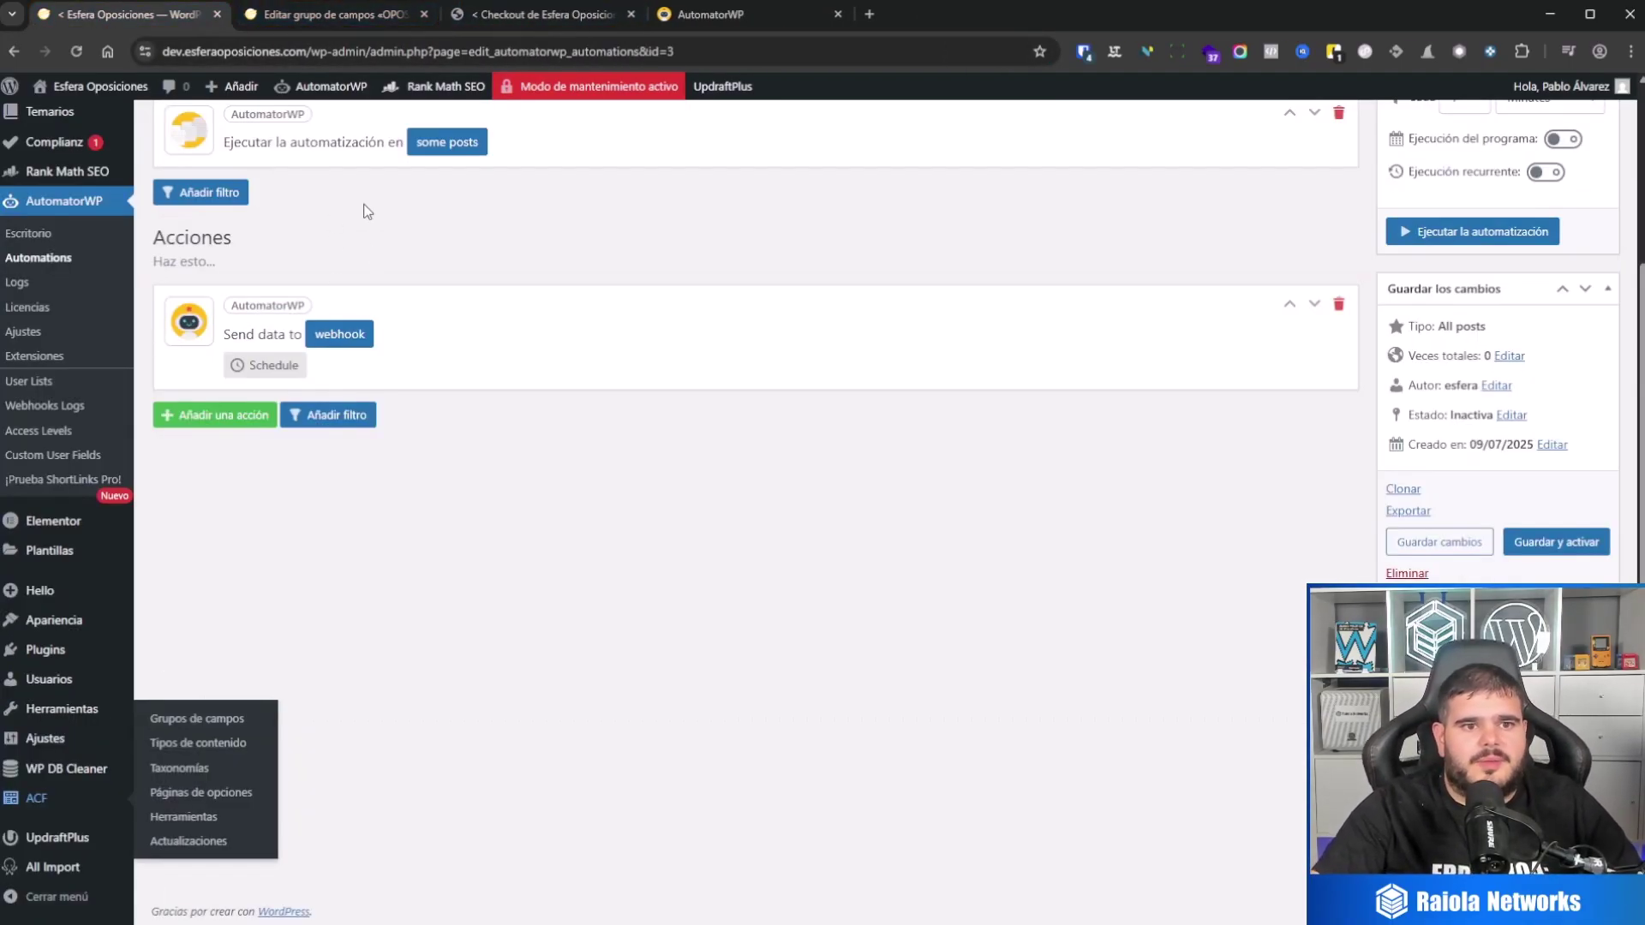
Step: Open the webhook action's settings to review its fields and recheck the trigger's Tipo condition
scroll(330, 283, up, 3)
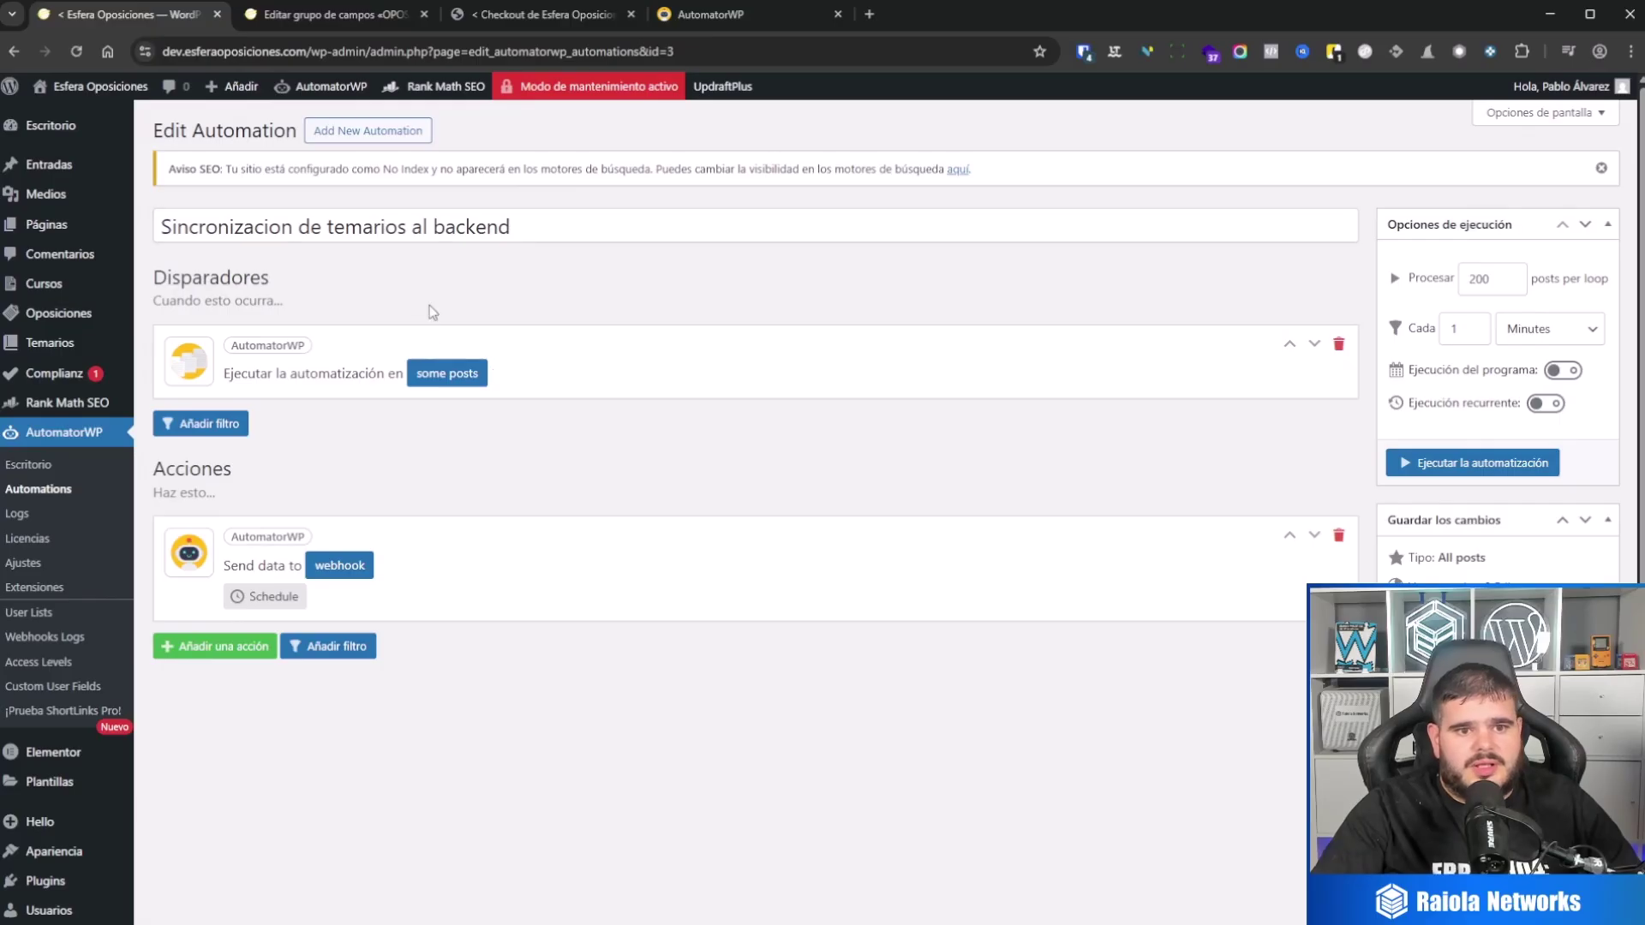
click(343, 566)
scroll(85, 857, down, 5)
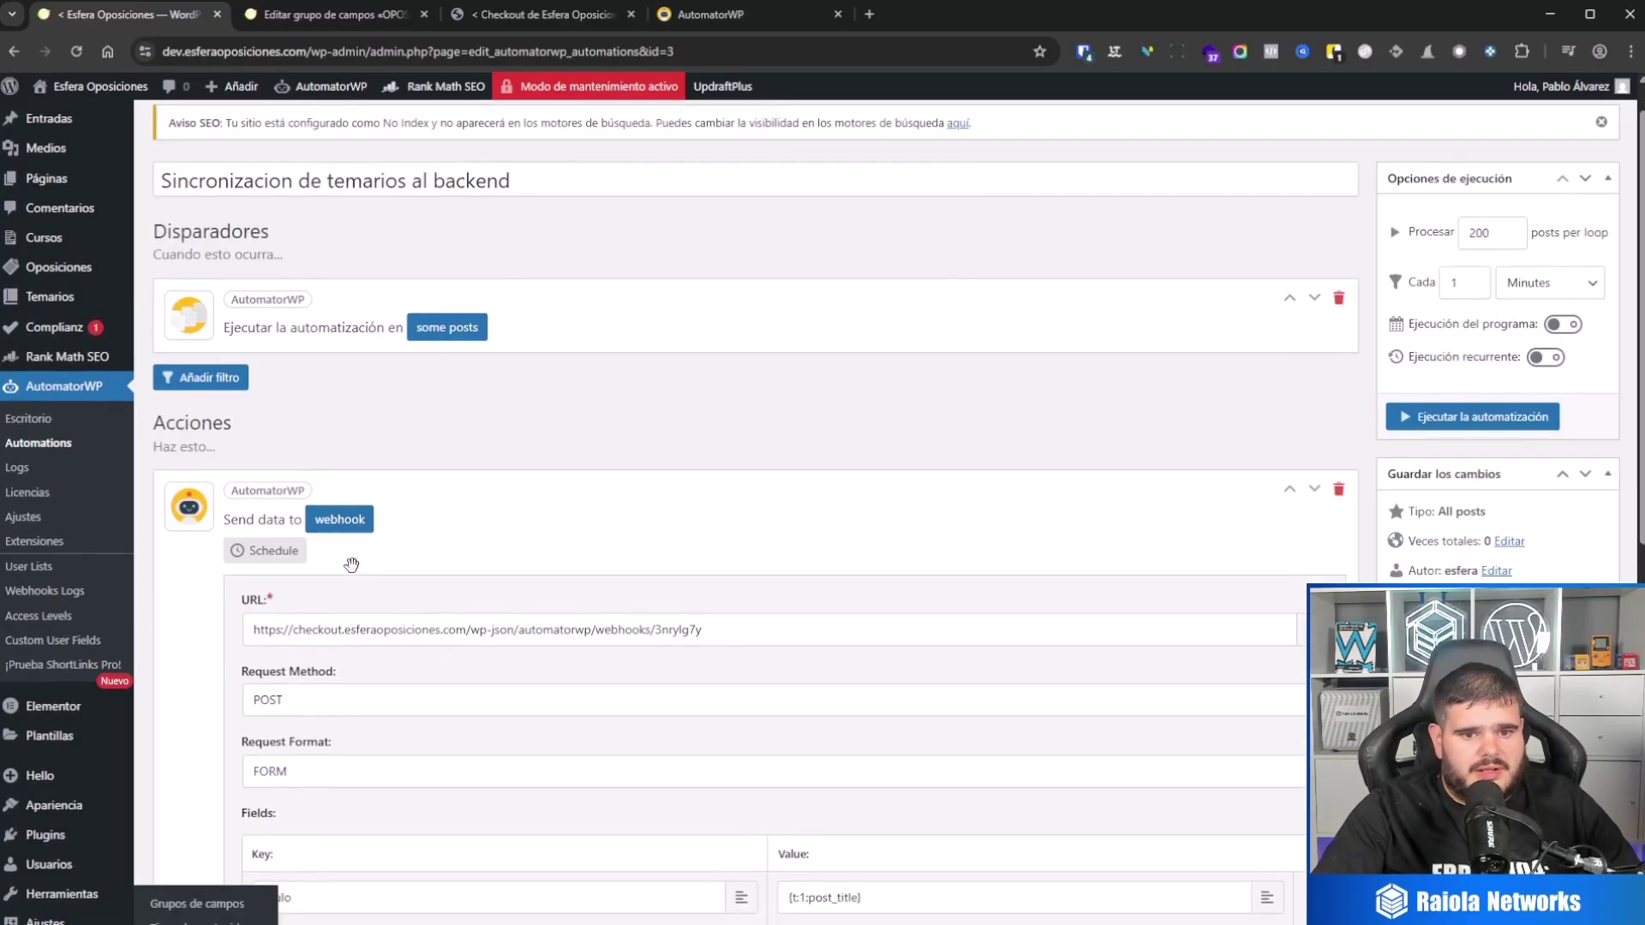
scroll(352, 257, up, 5)
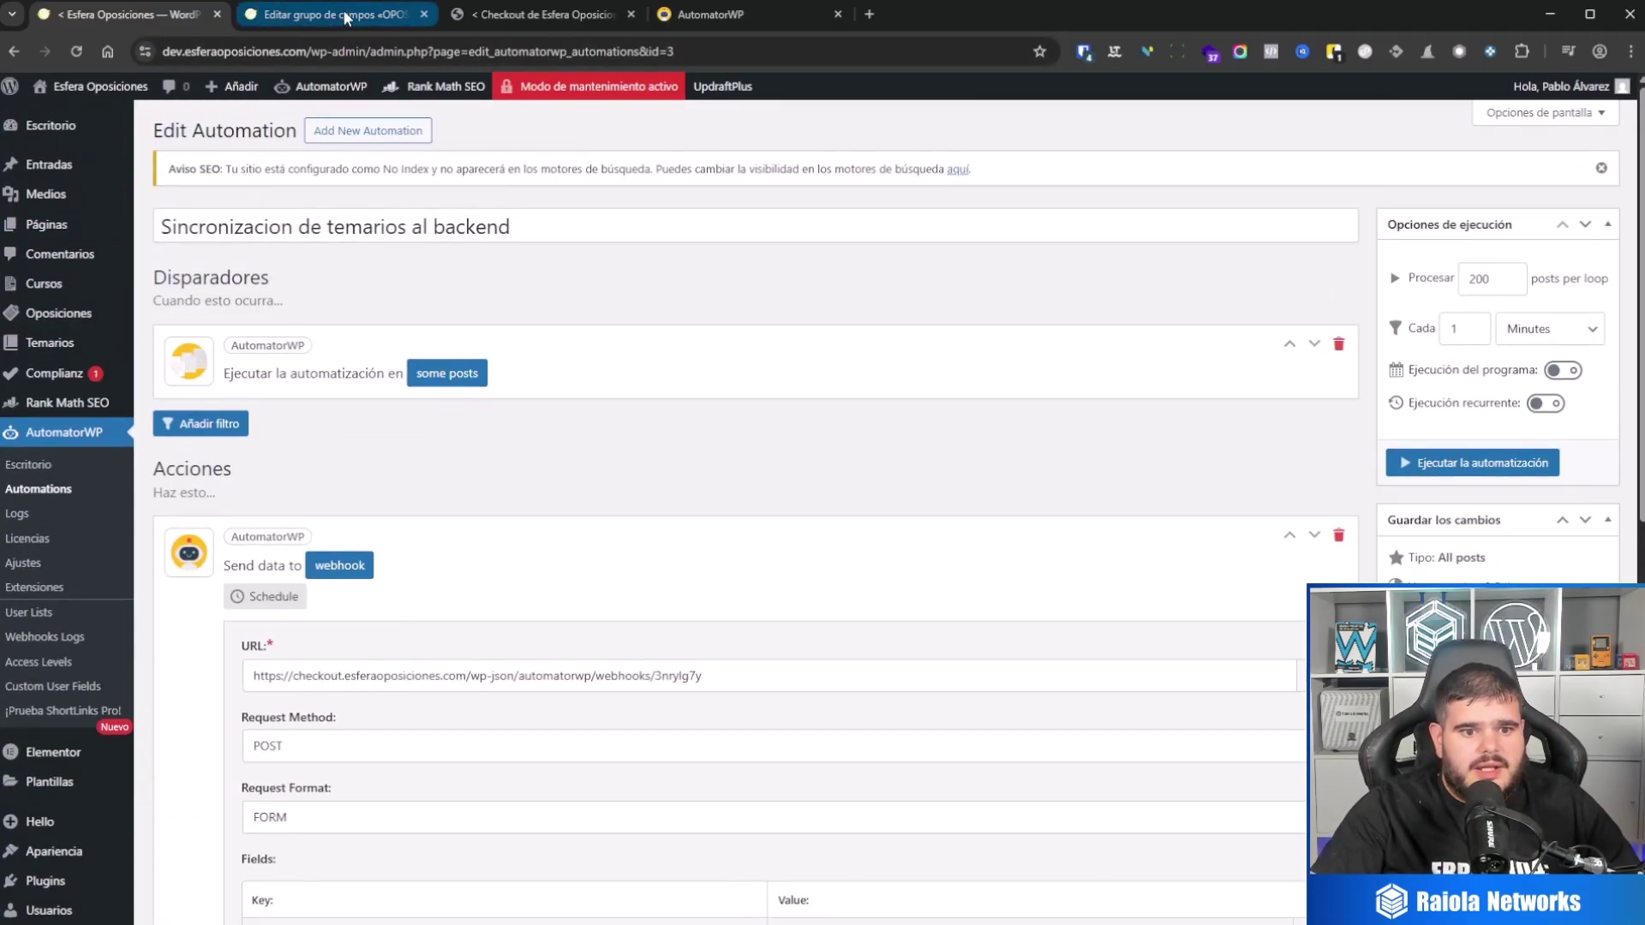
scroll(524, 489, down, 2)
scroll(557, 514, up, 2)
scroll(634, 550, down, 3)
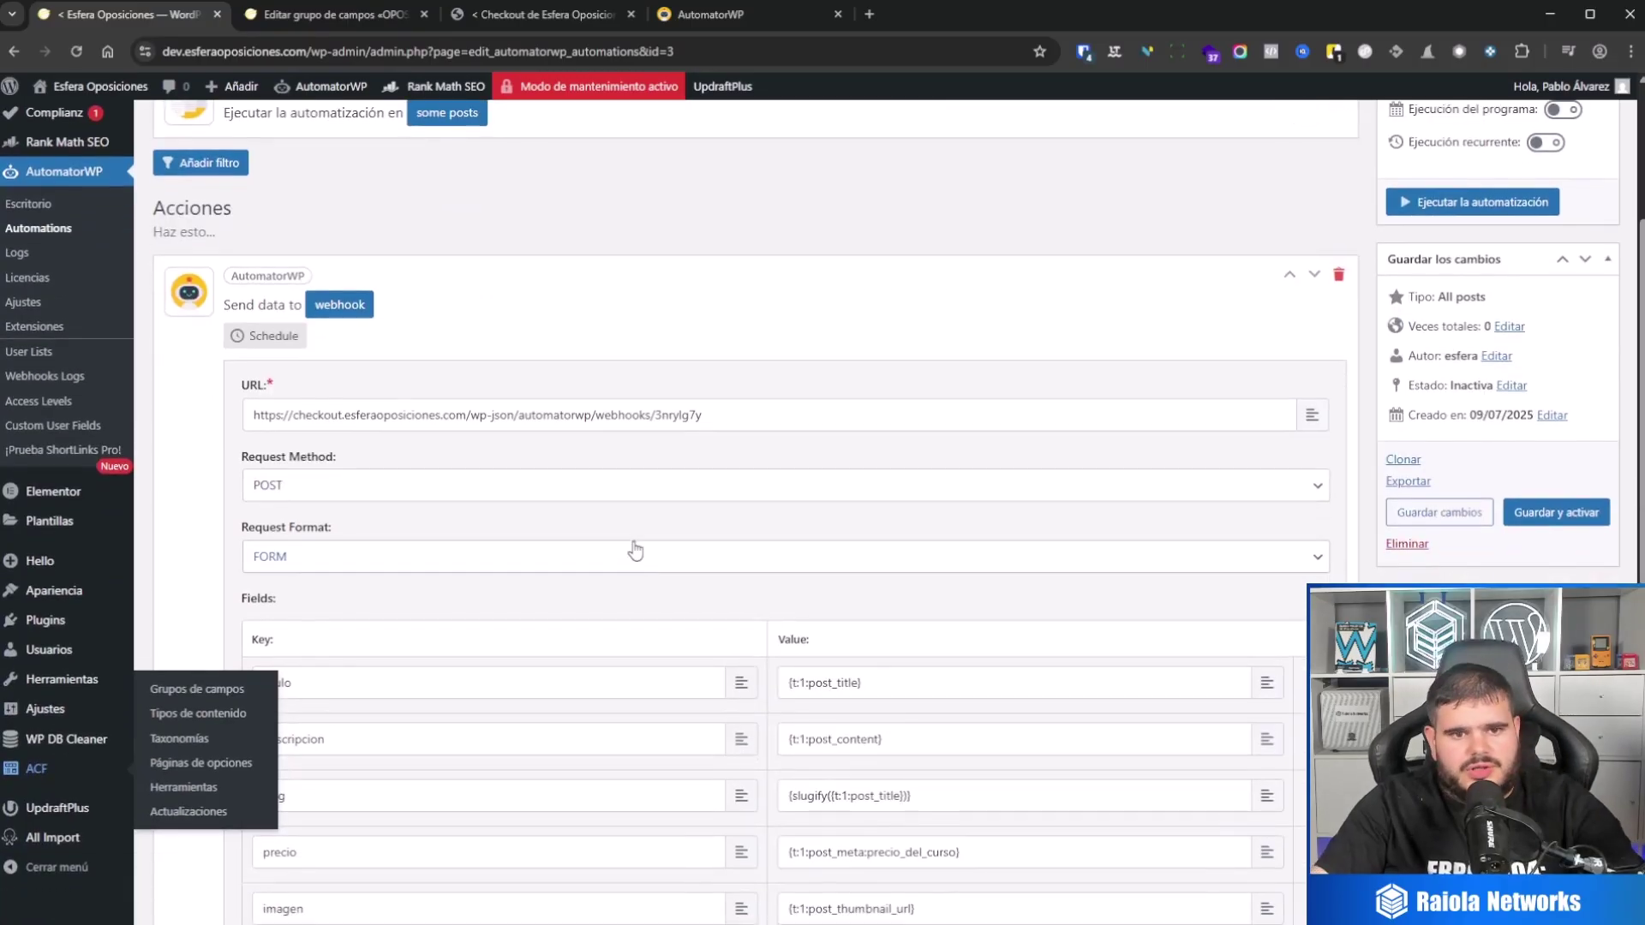
scroll(668, 569, up, 1)
scroll(771, 591, down, 2)
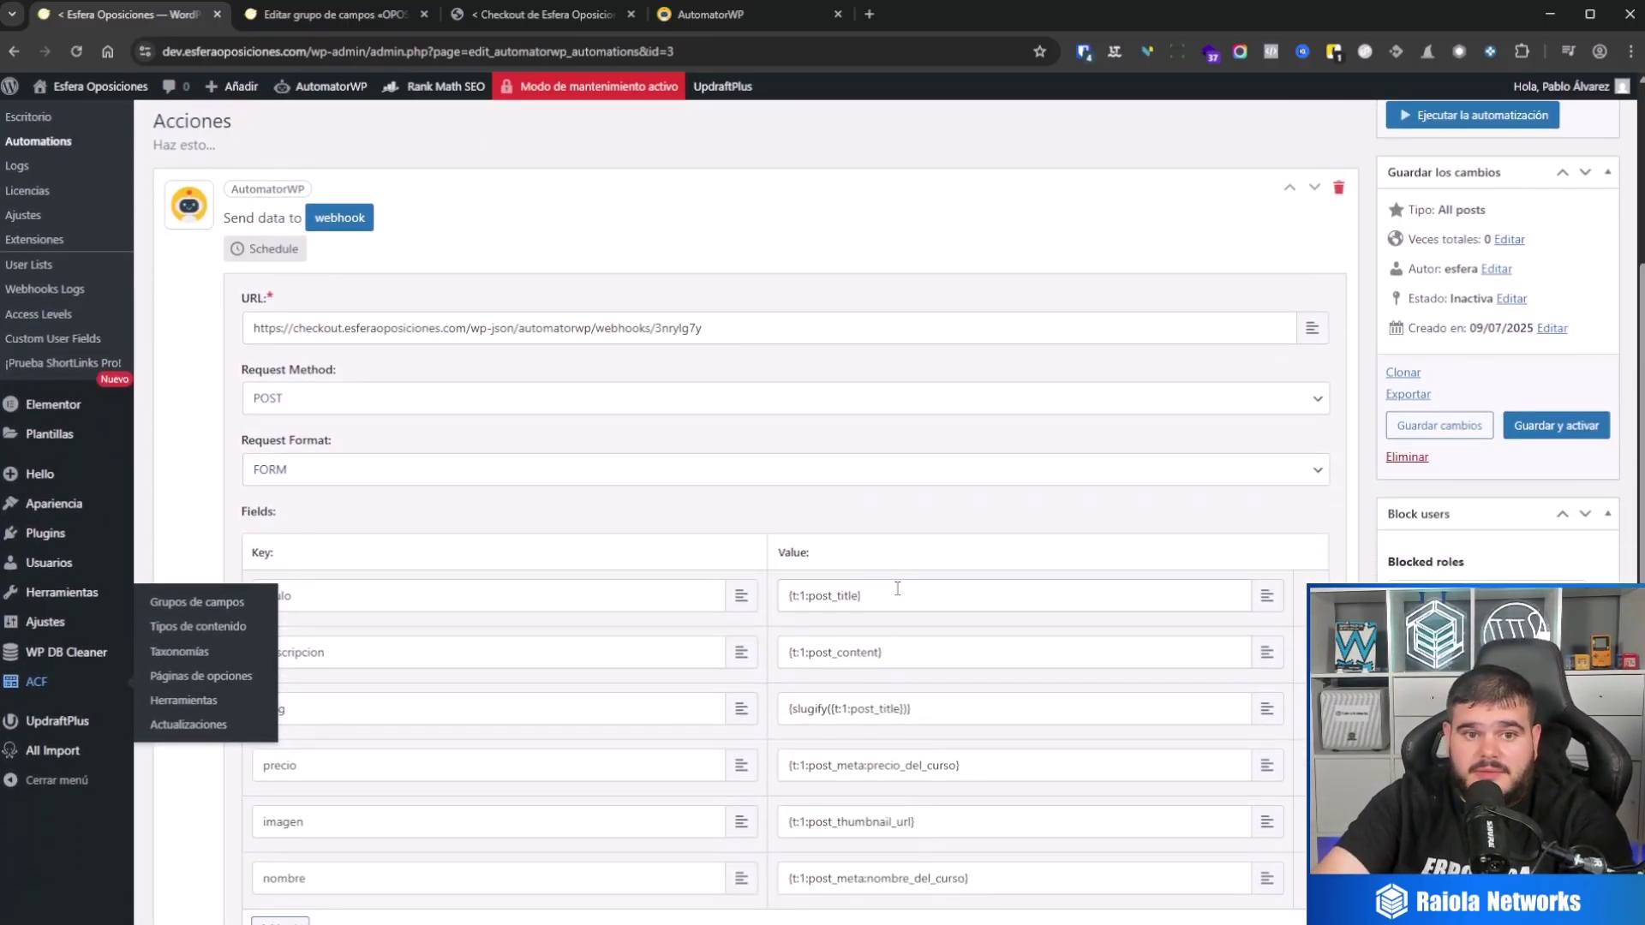
scroll(897, 589, up, 4)
click(469, 384)
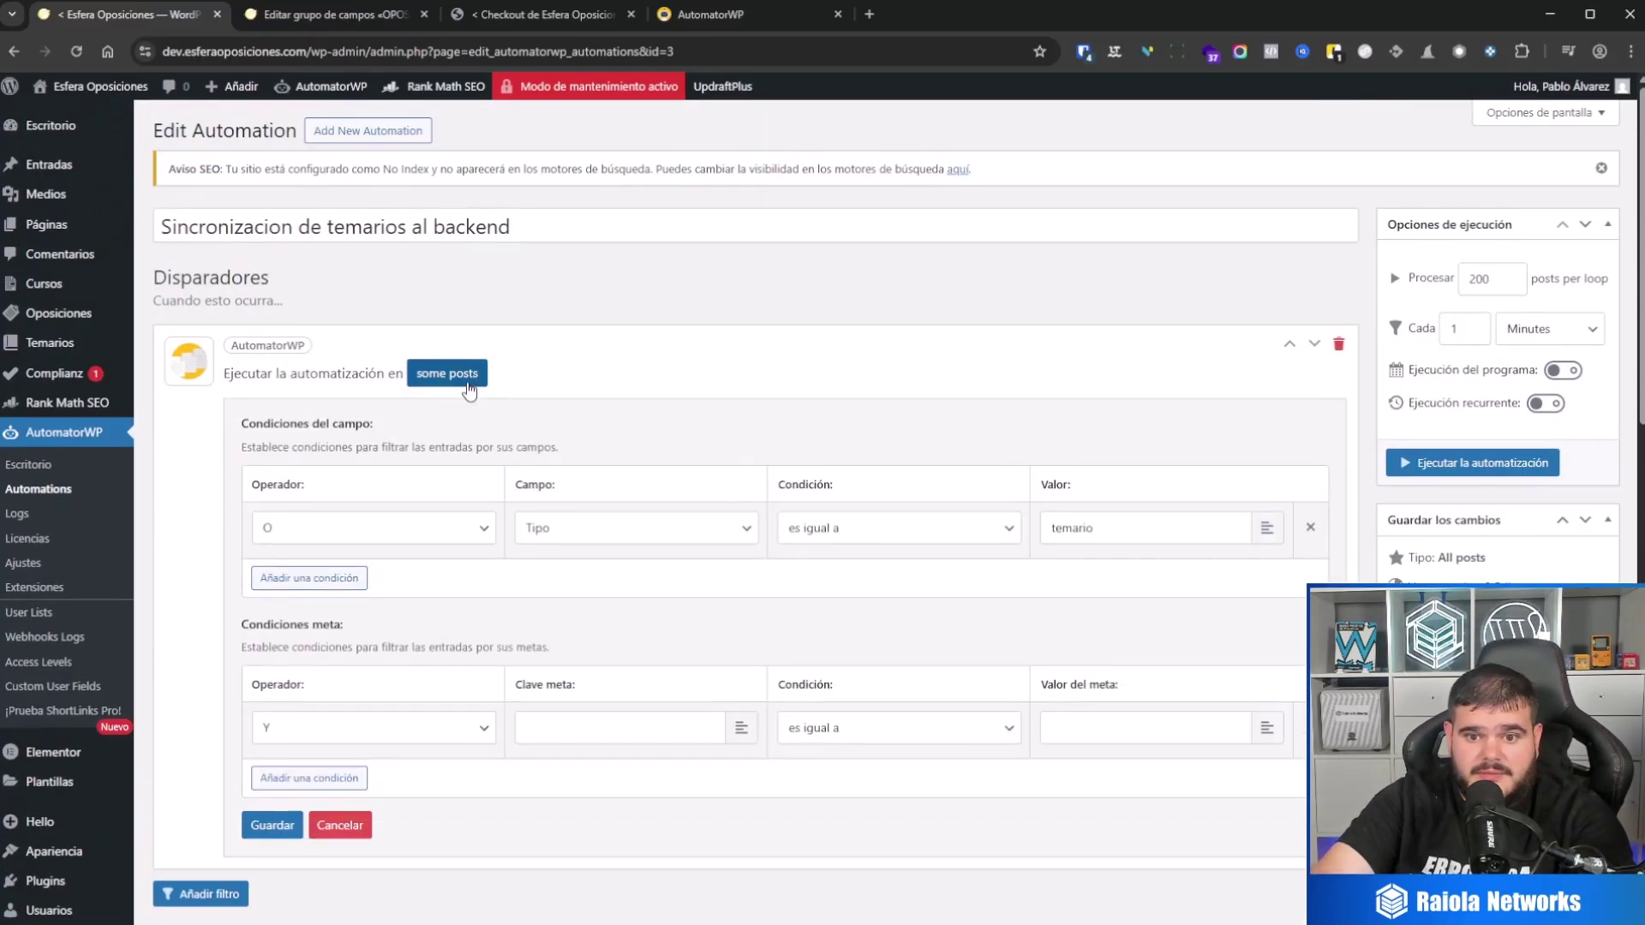
click(463, 377)
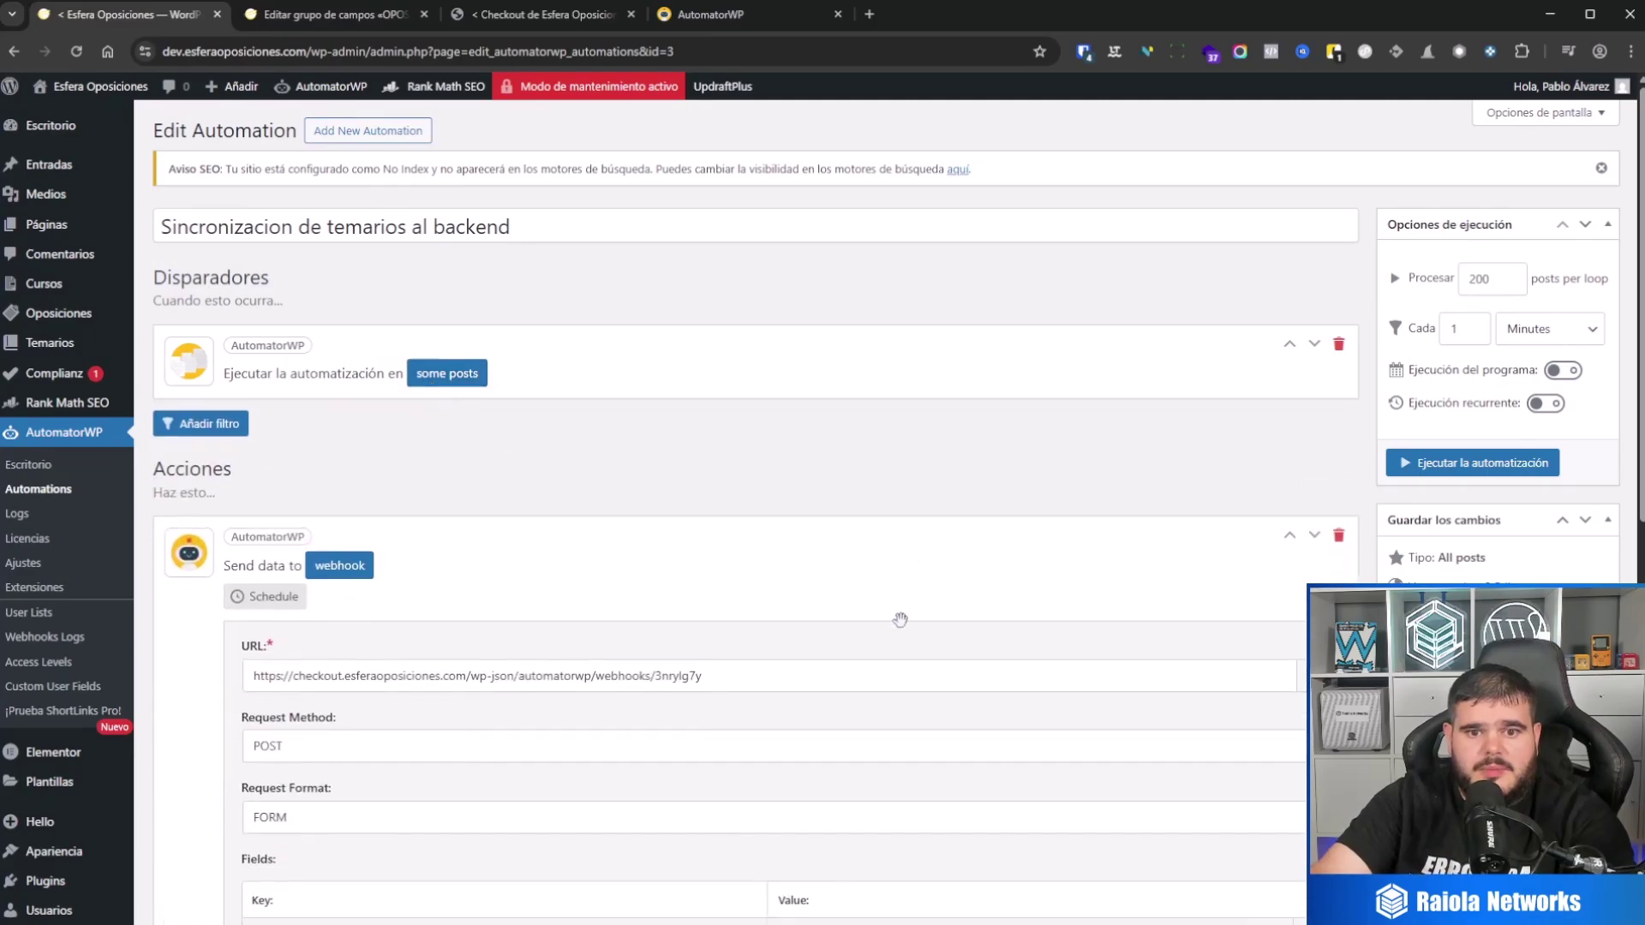
Step: Replace the webhook's titulo value with the trigger's Título de Entrada tag, {t:3:post_title}
scroll(815, 600, down, 4)
triple_click(899, 593)
key(BackSpace)
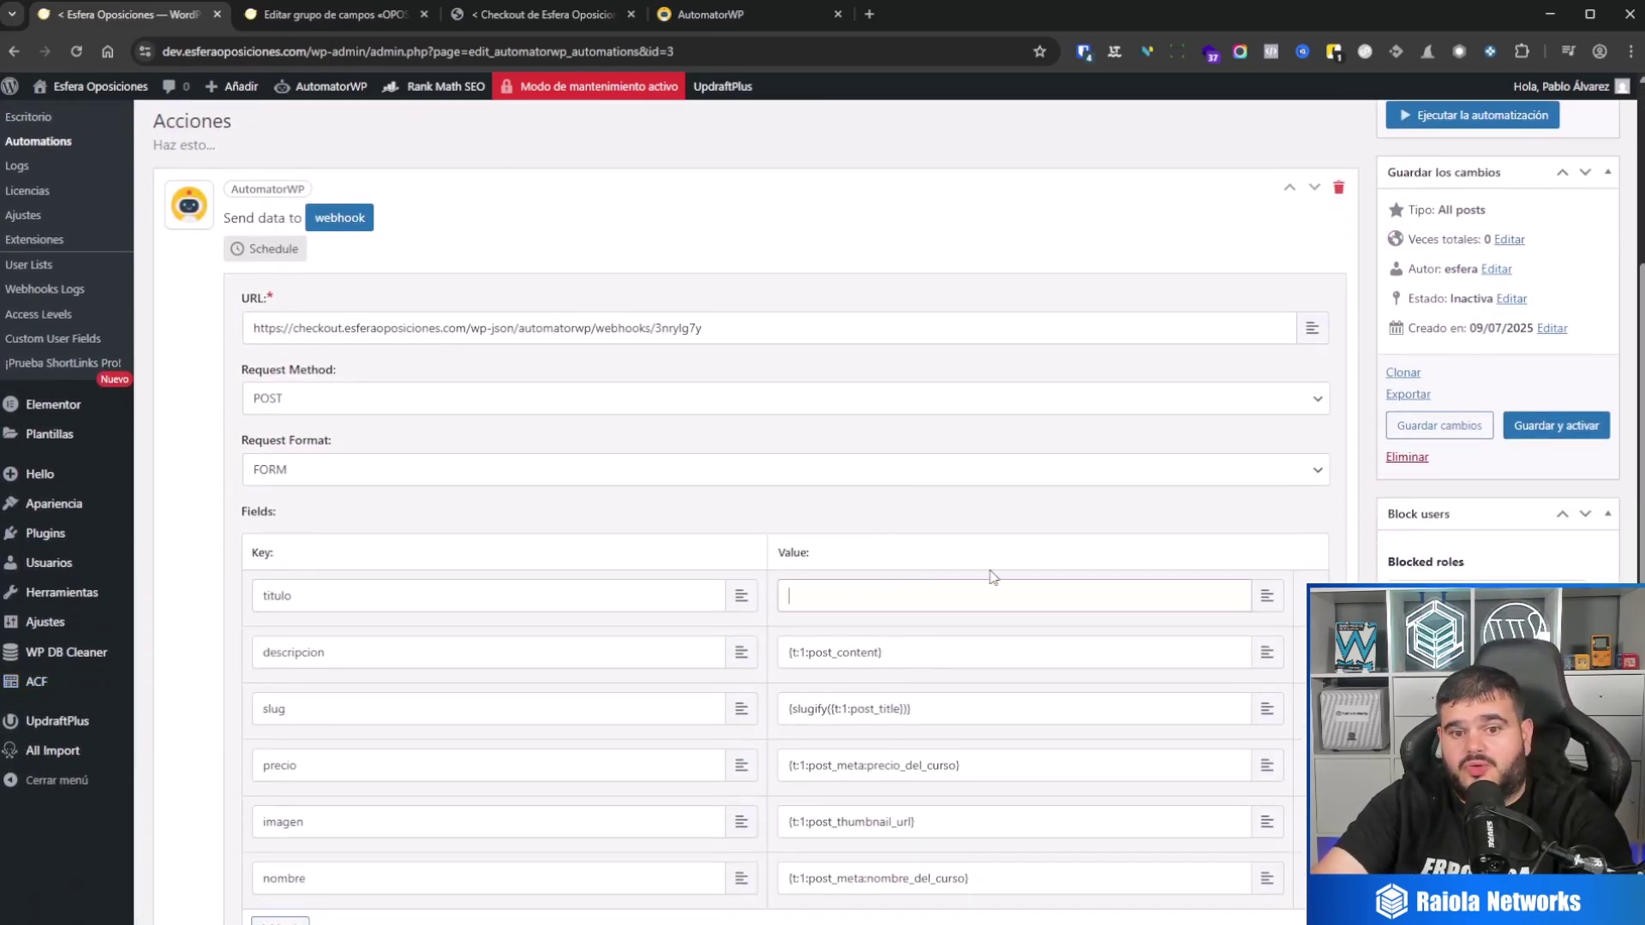
click(1273, 602)
scroll(1024, 682, down, 3)
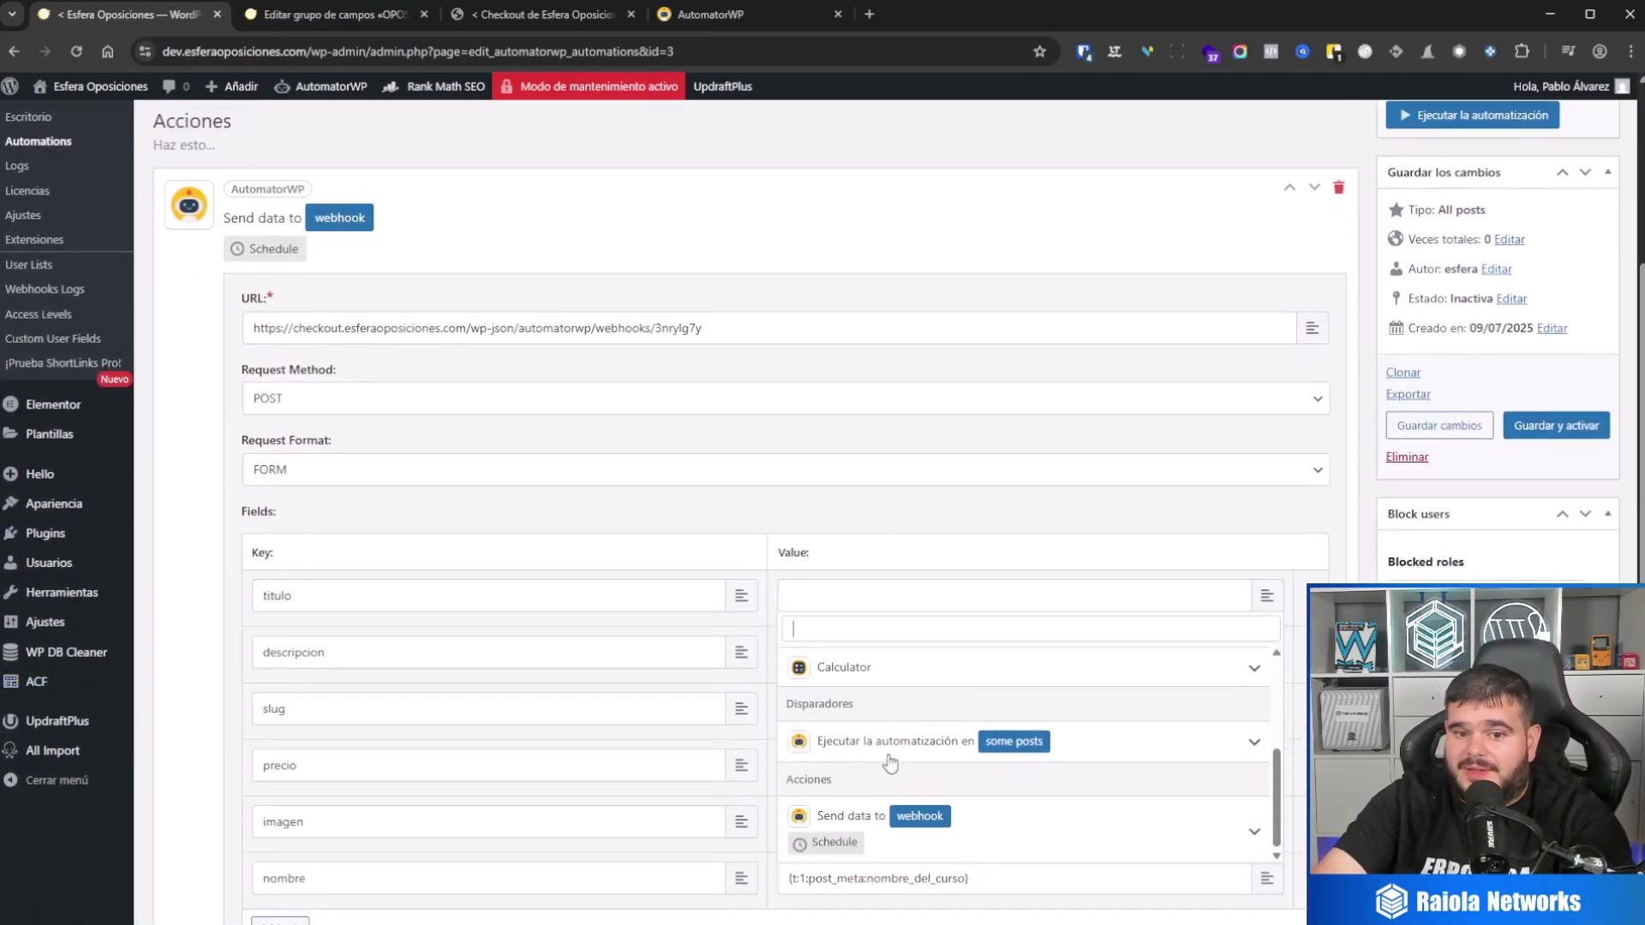
click(888, 752)
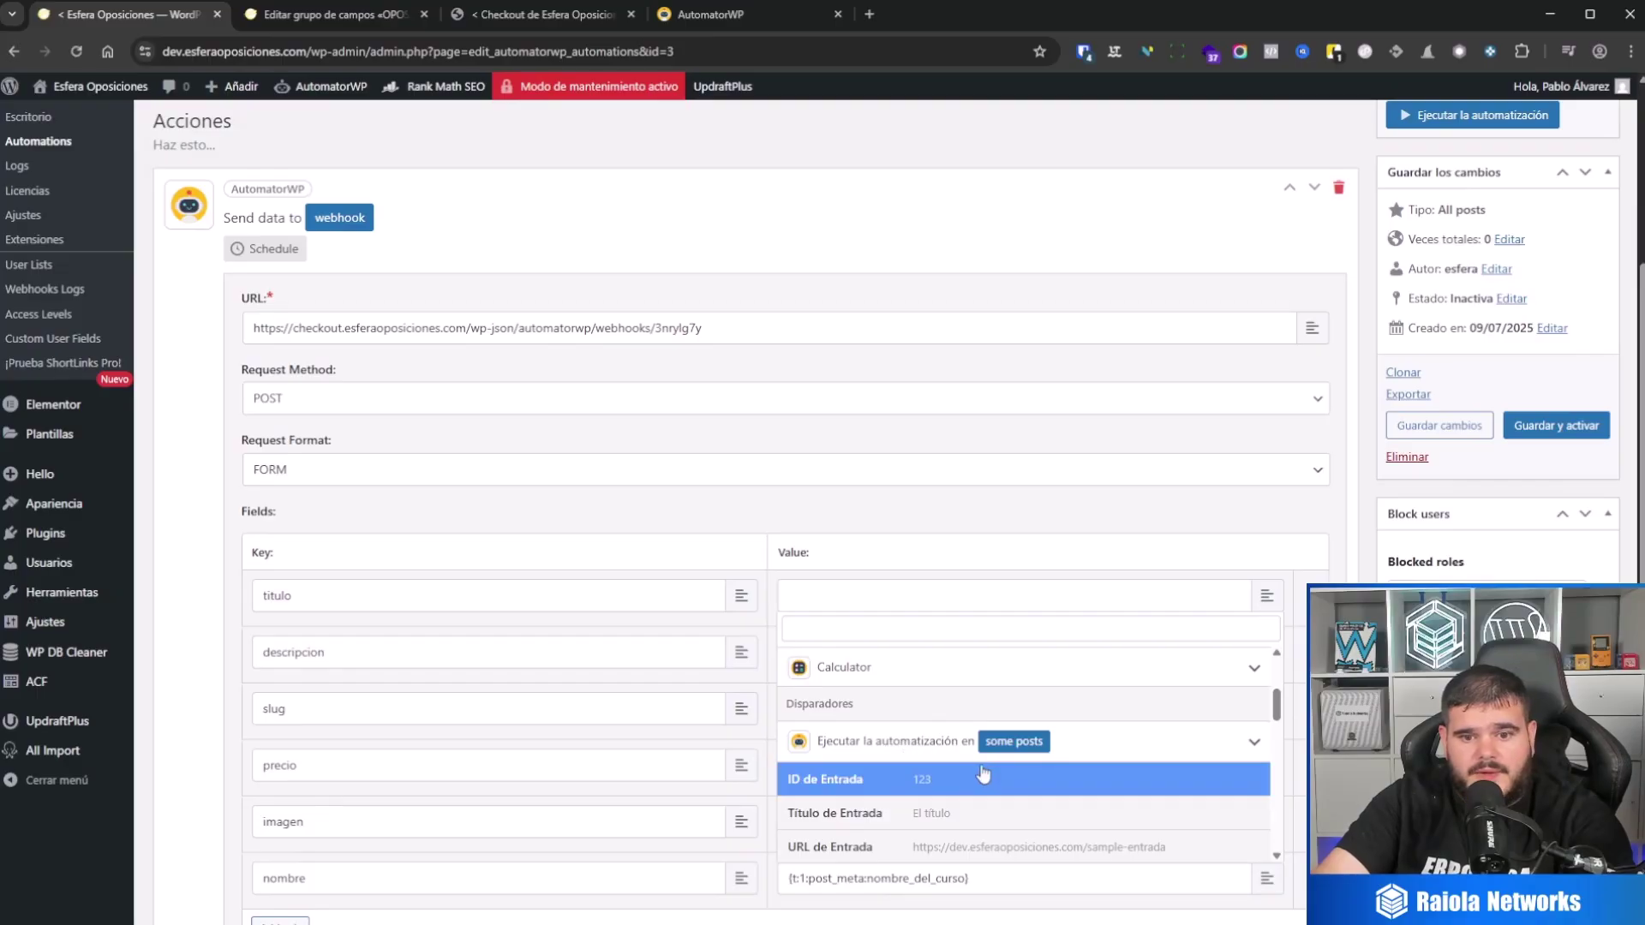
click(954, 821)
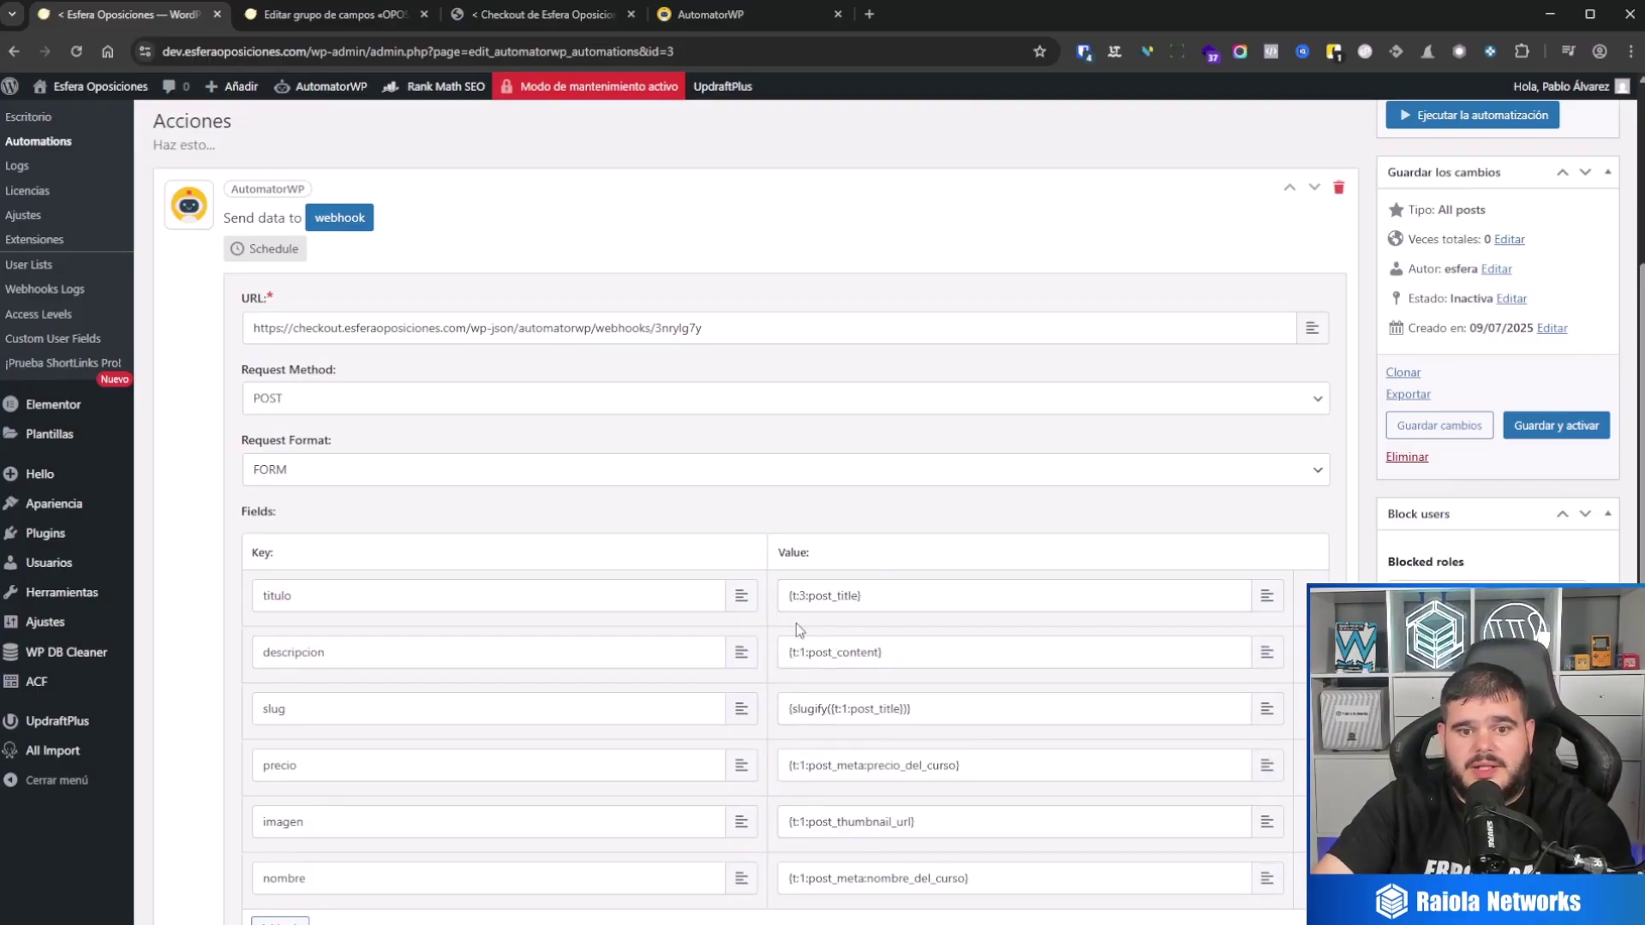
Step: Change the trigger reference to t:3 in the webhook's descripcion, slug and precio values, such as {t:3:post_content} and {slugify({t:3:post_title})}
click(803, 655)
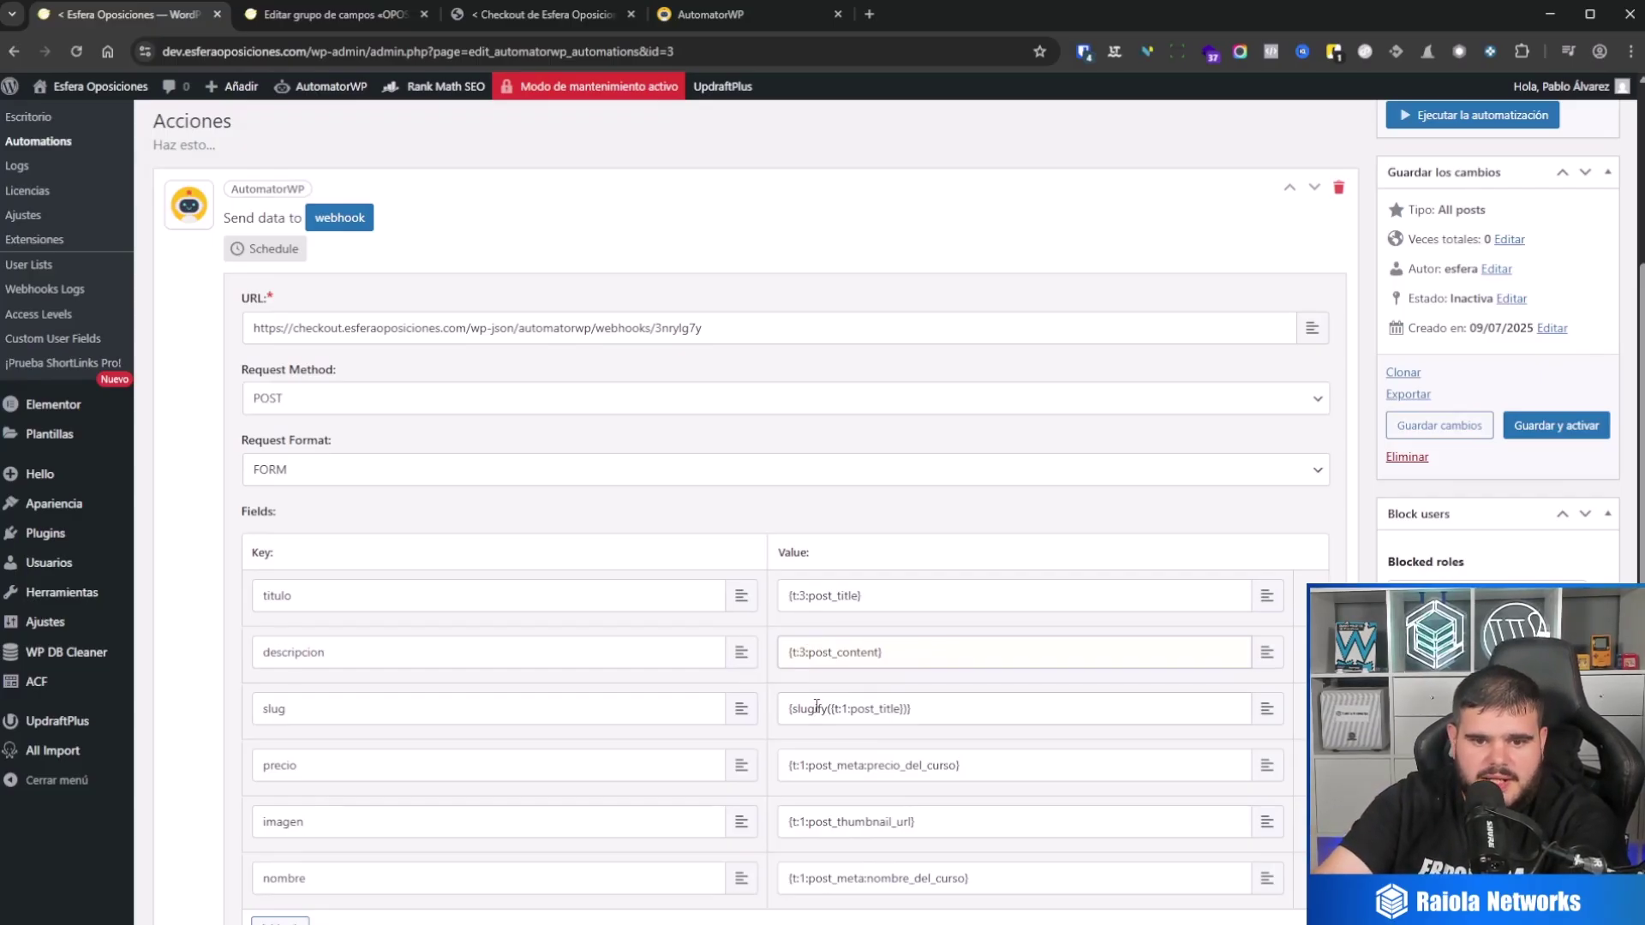
double_click(843, 710)
text(3)
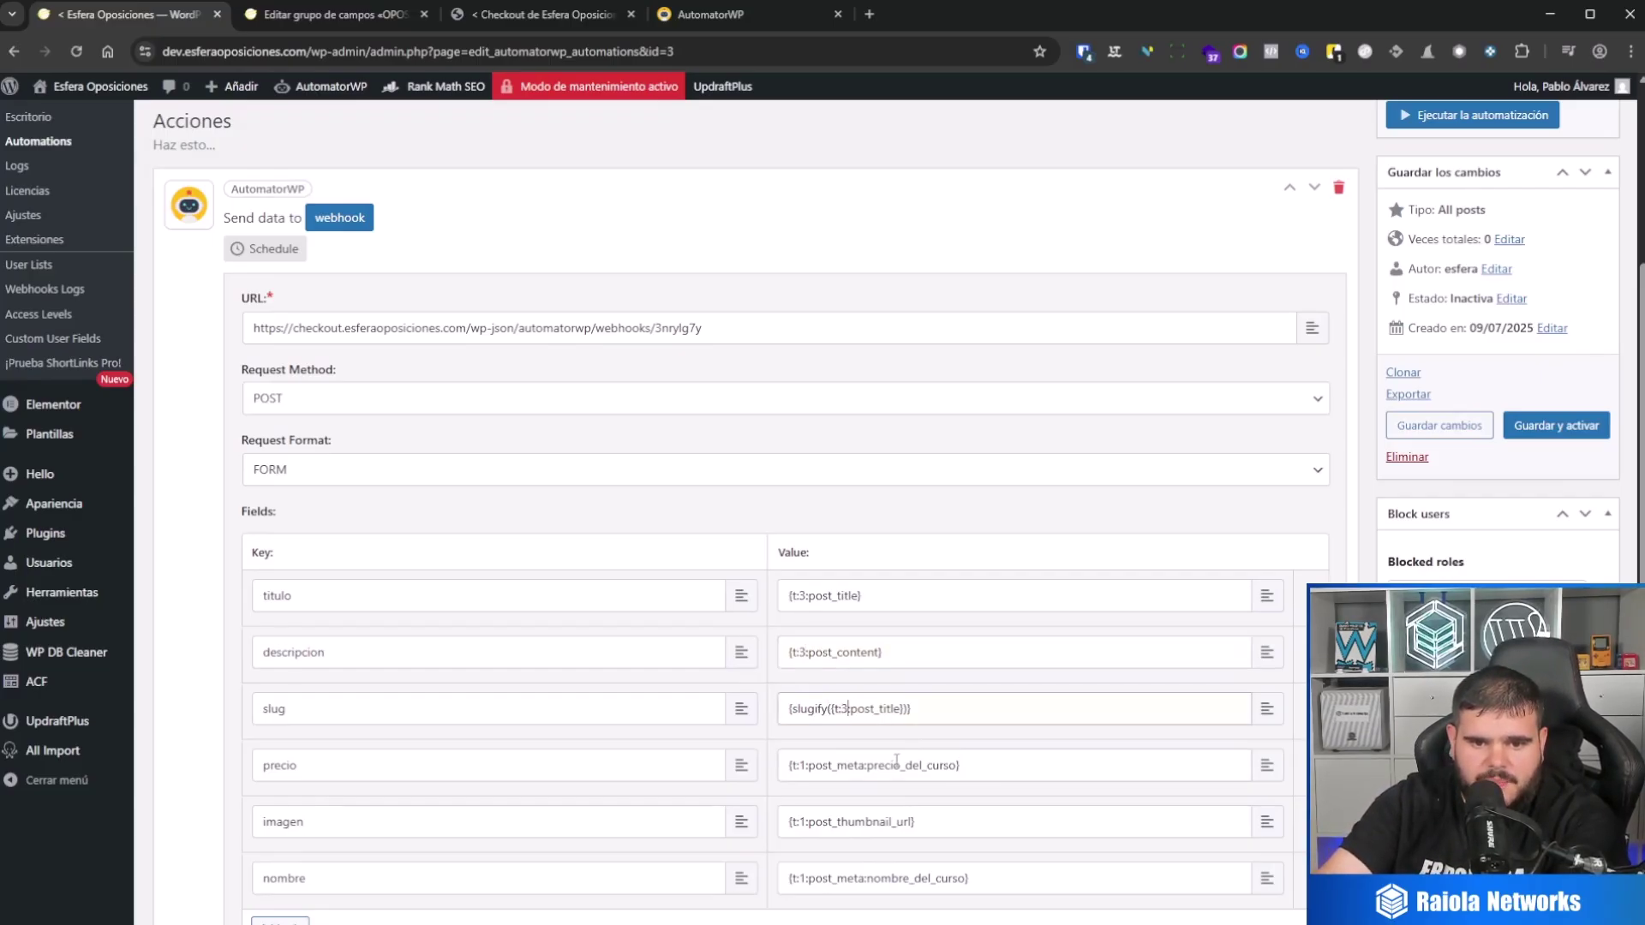
click(804, 770)
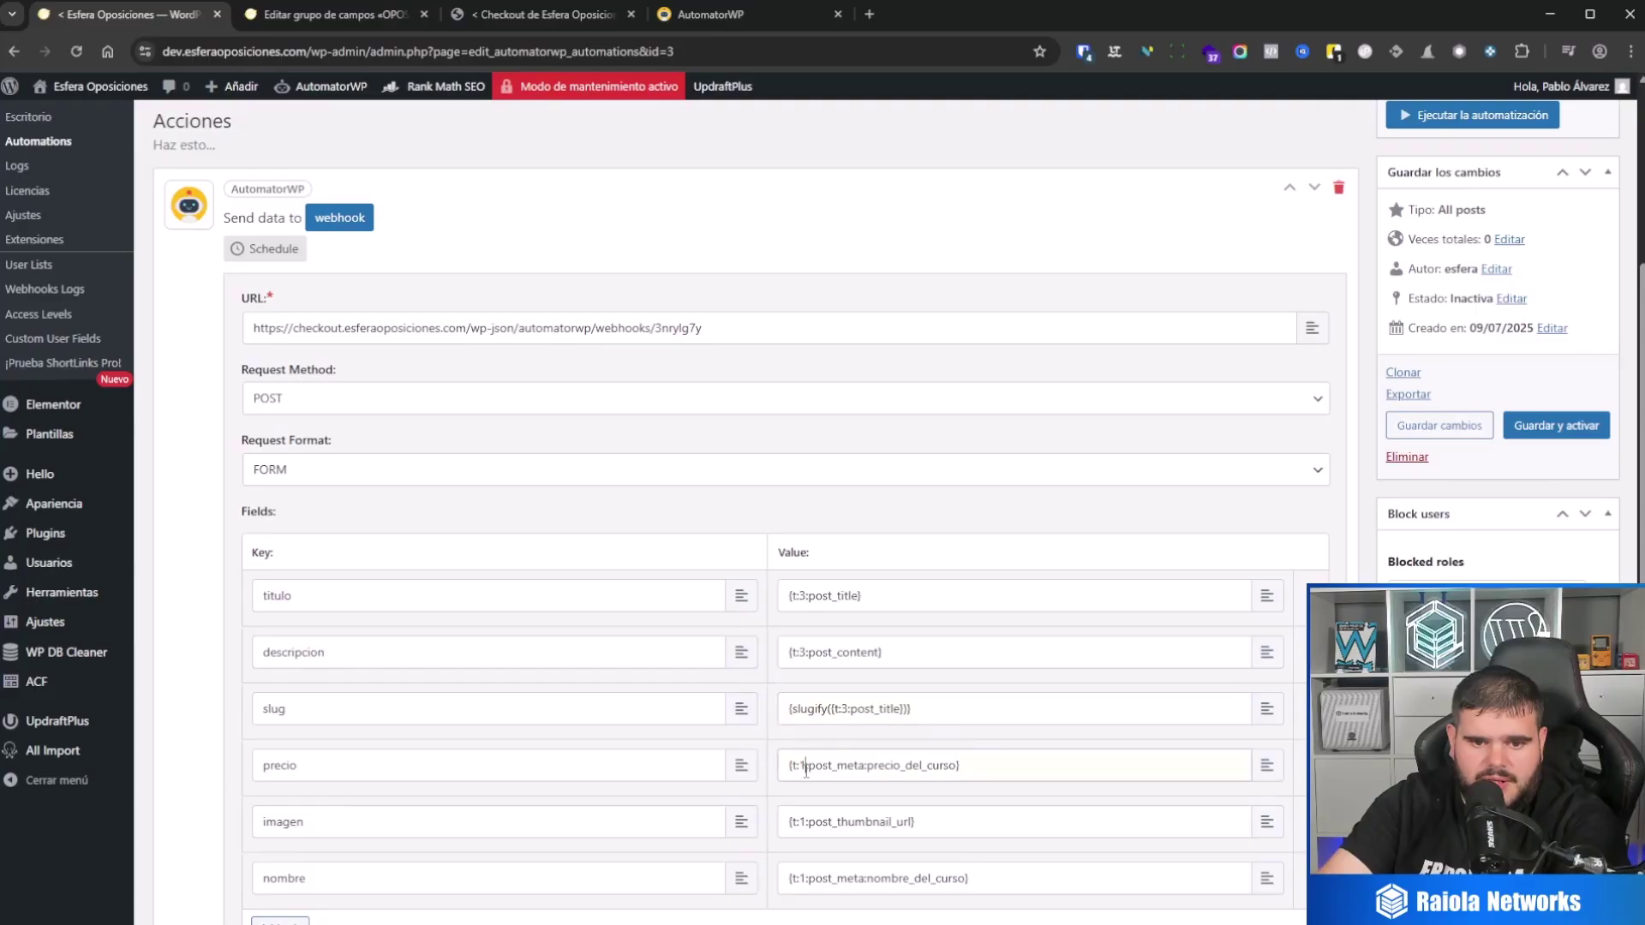
double_click(803, 766)
text(3)
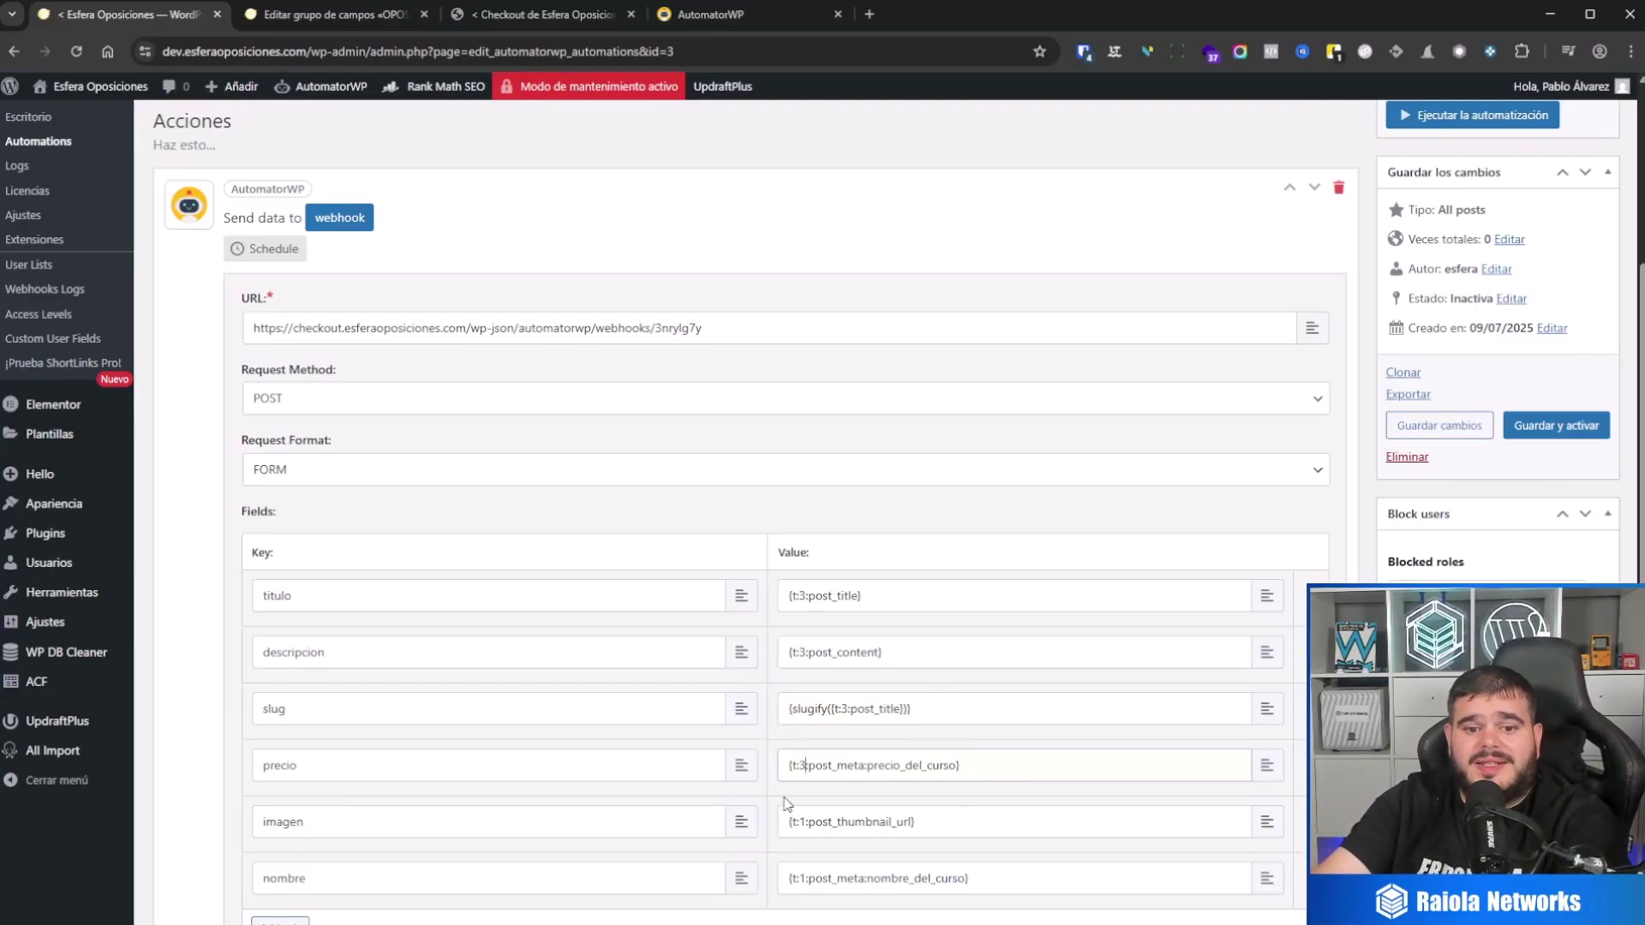
Step: Set imagen to {t:3:post_thumbnail_url} and nombre to {t:3:post_meta:nombre_del_curso}, then save the webhook action and the automation
text(3)
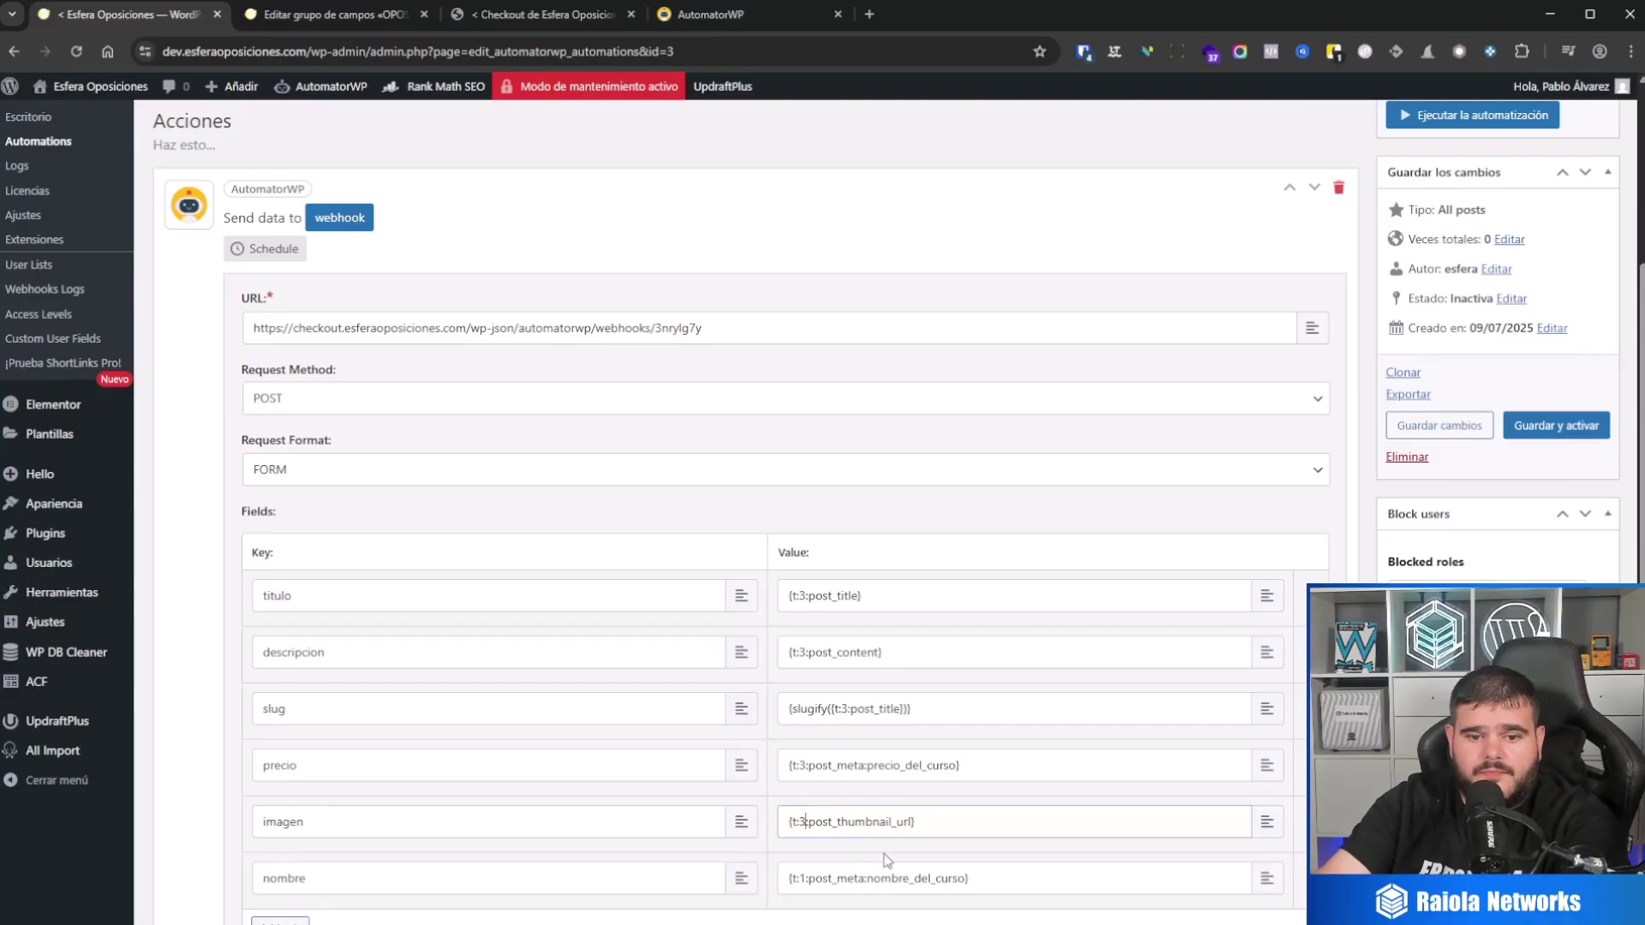
scroll(857, 864, down, 1)
double_click(805, 792)
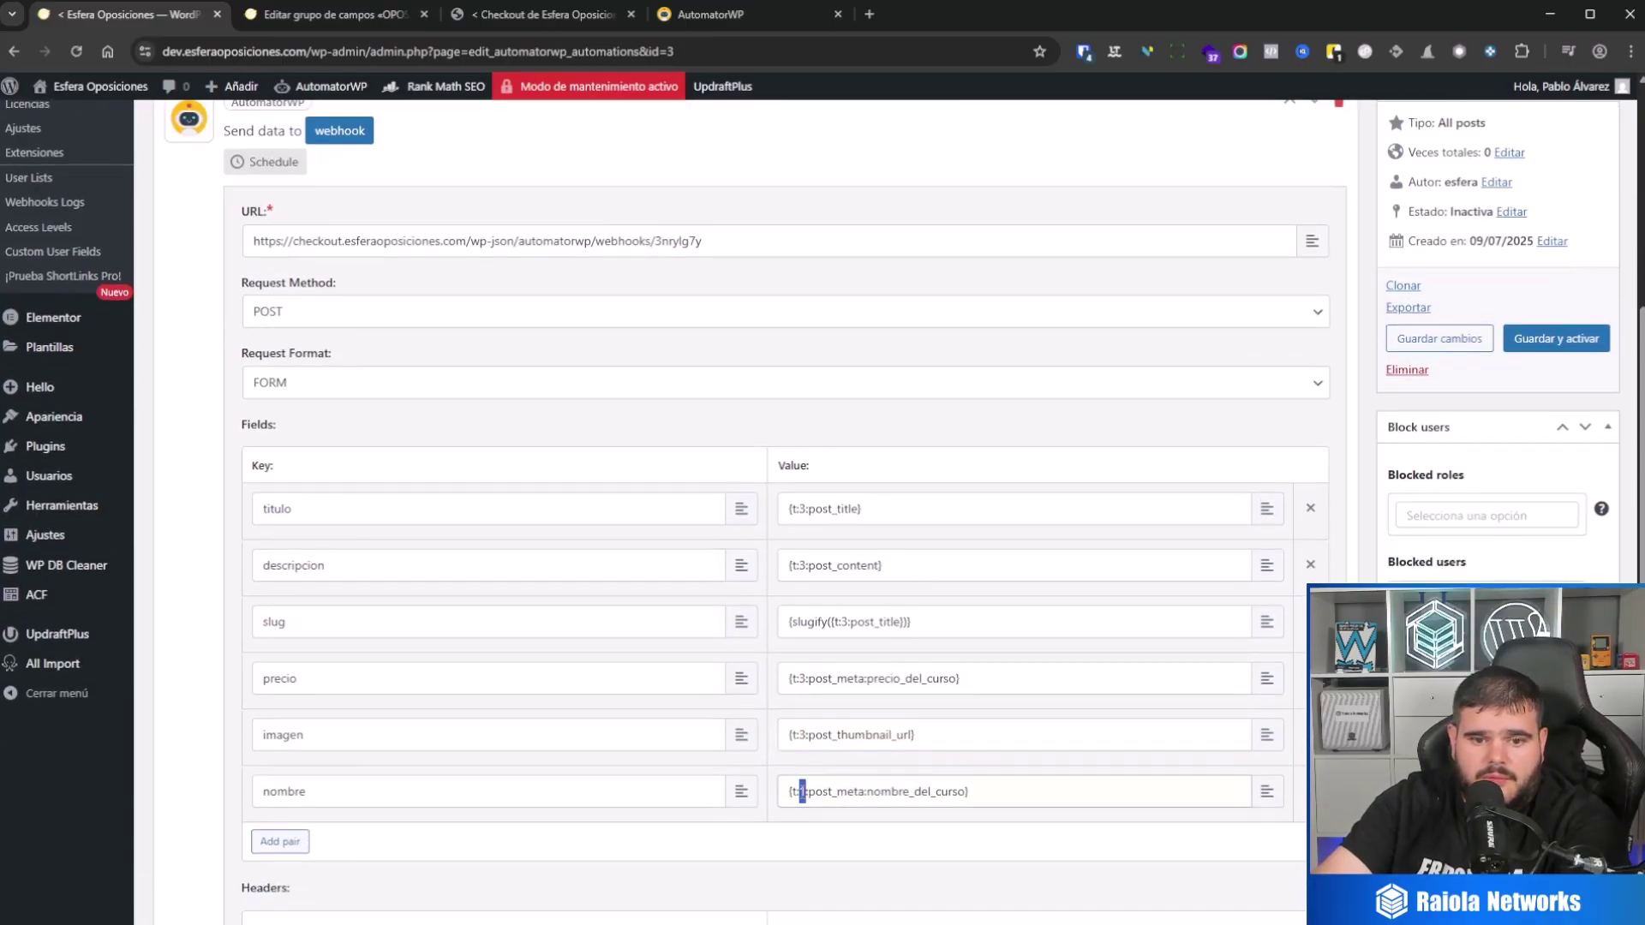
scroll(1028, 780, down, 4)
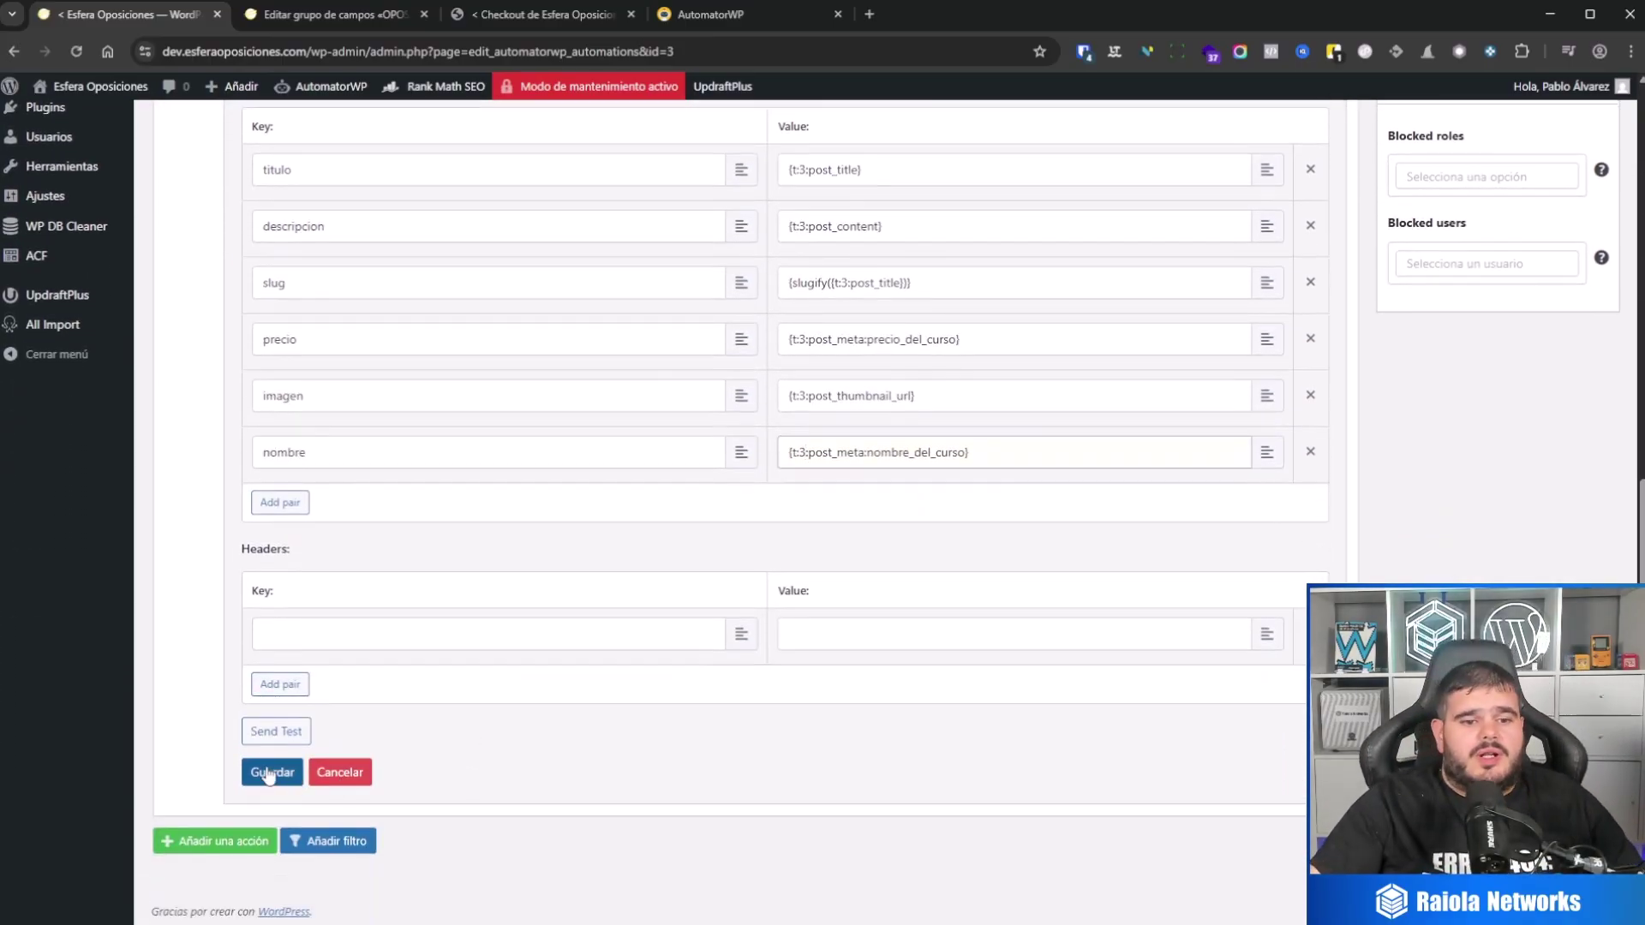
click(254, 776)
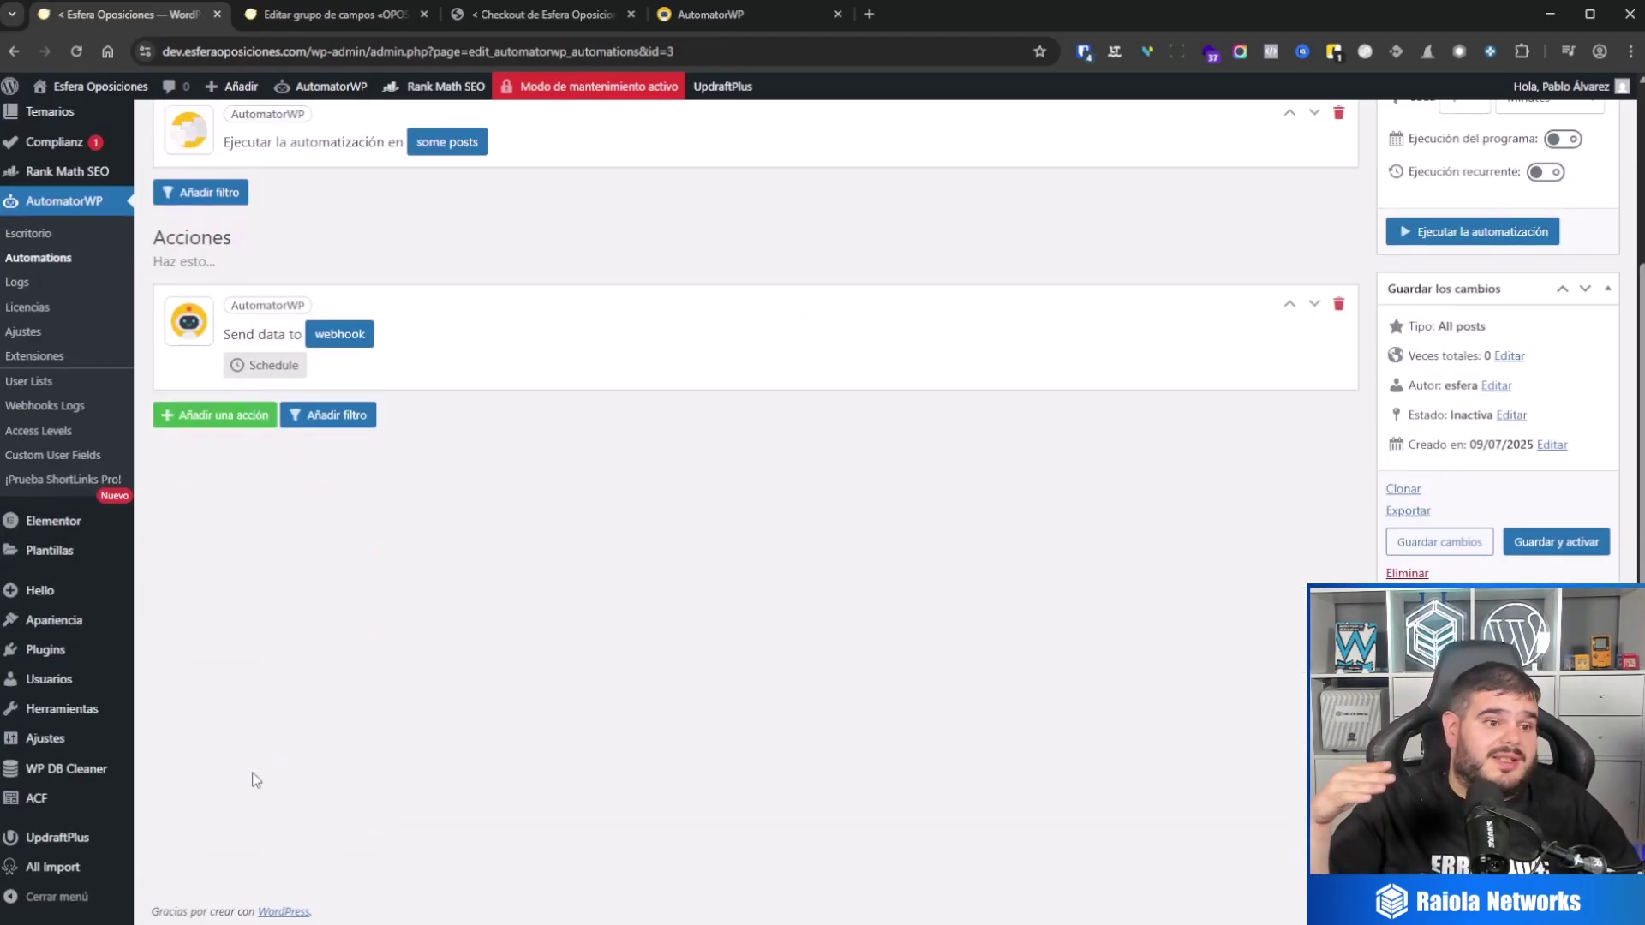
click(1429, 540)
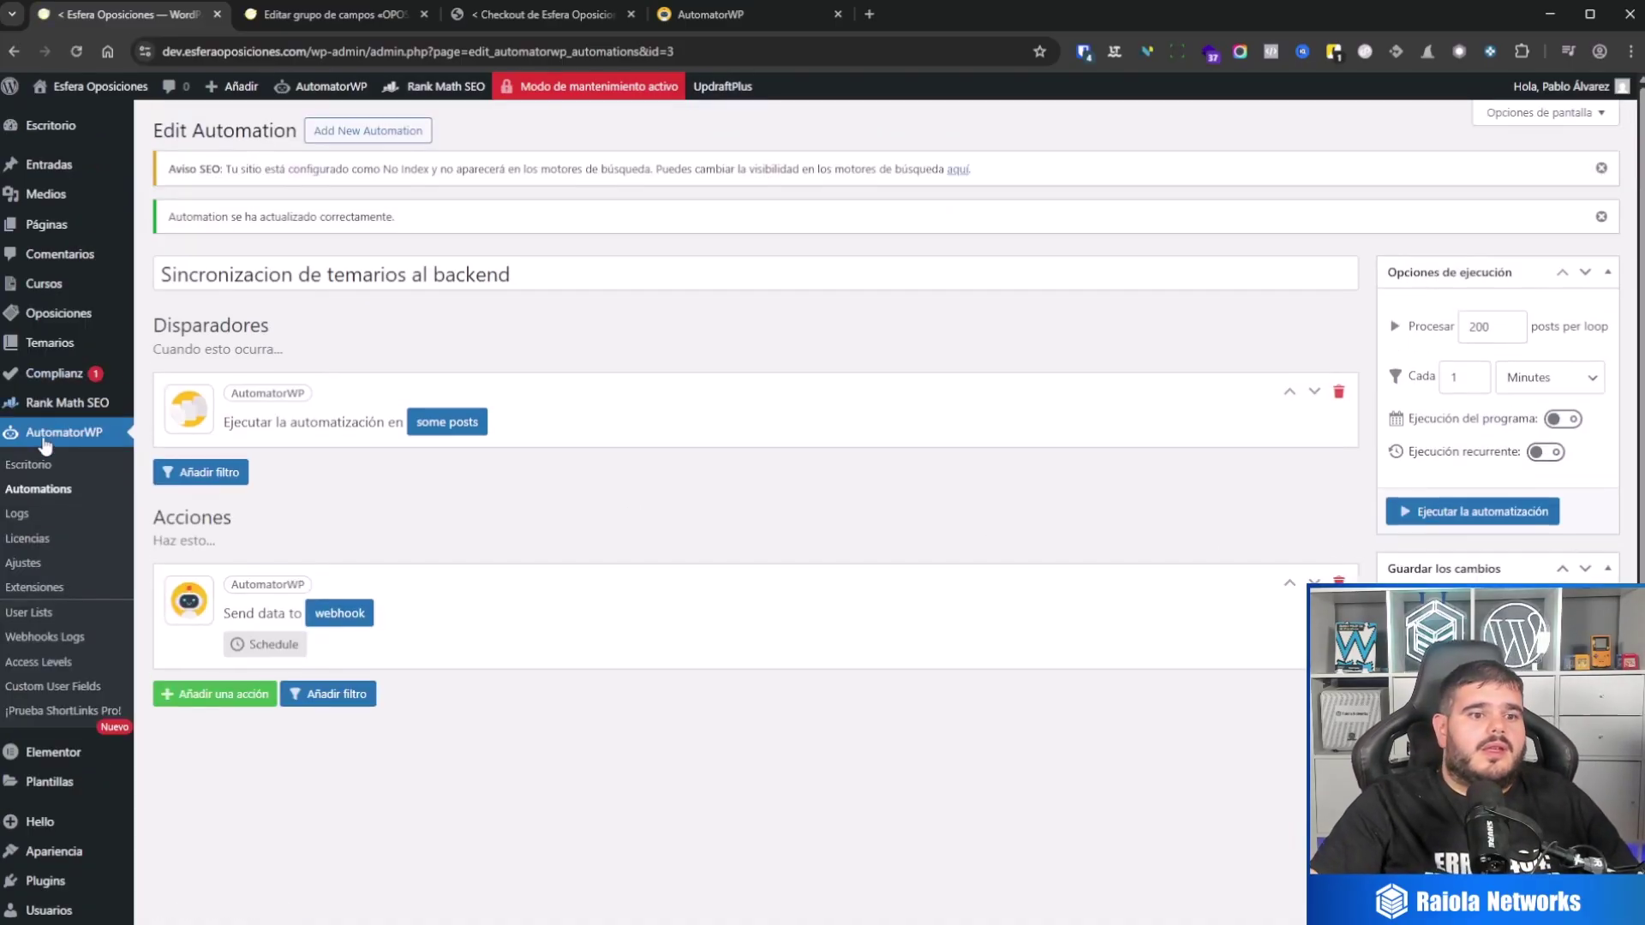
Step: Reopen the Sincronizacion de temarios al backend automation, limit processing to 1 post per loop and save it
click(63, 496)
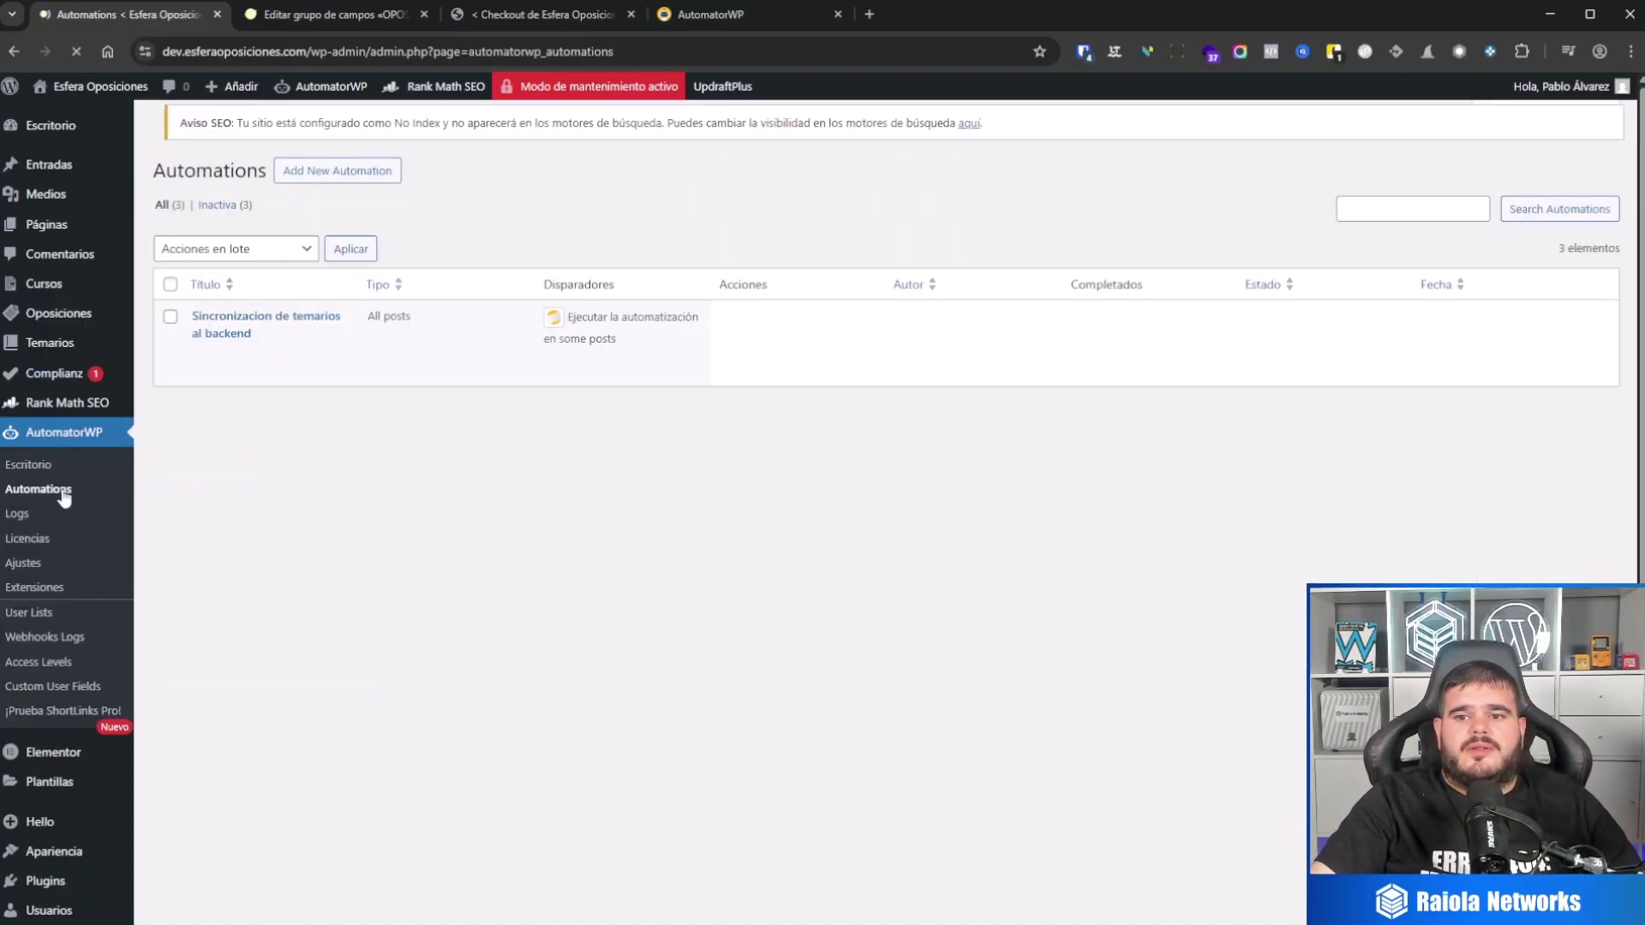
mouse_move(214, 370)
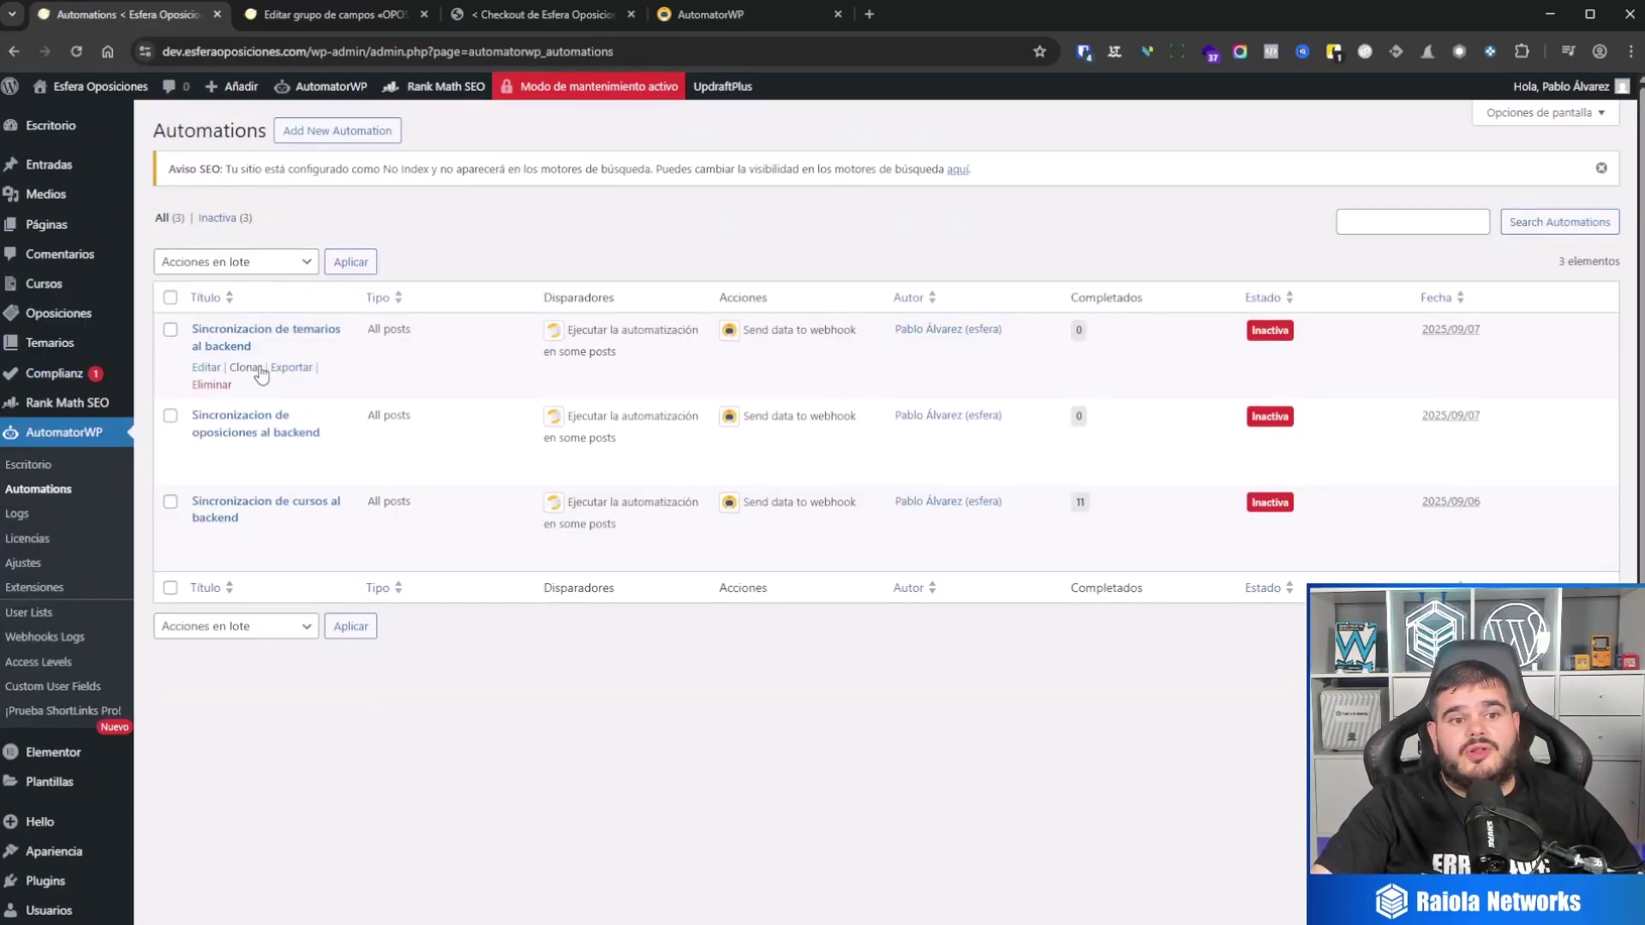
click(207, 369)
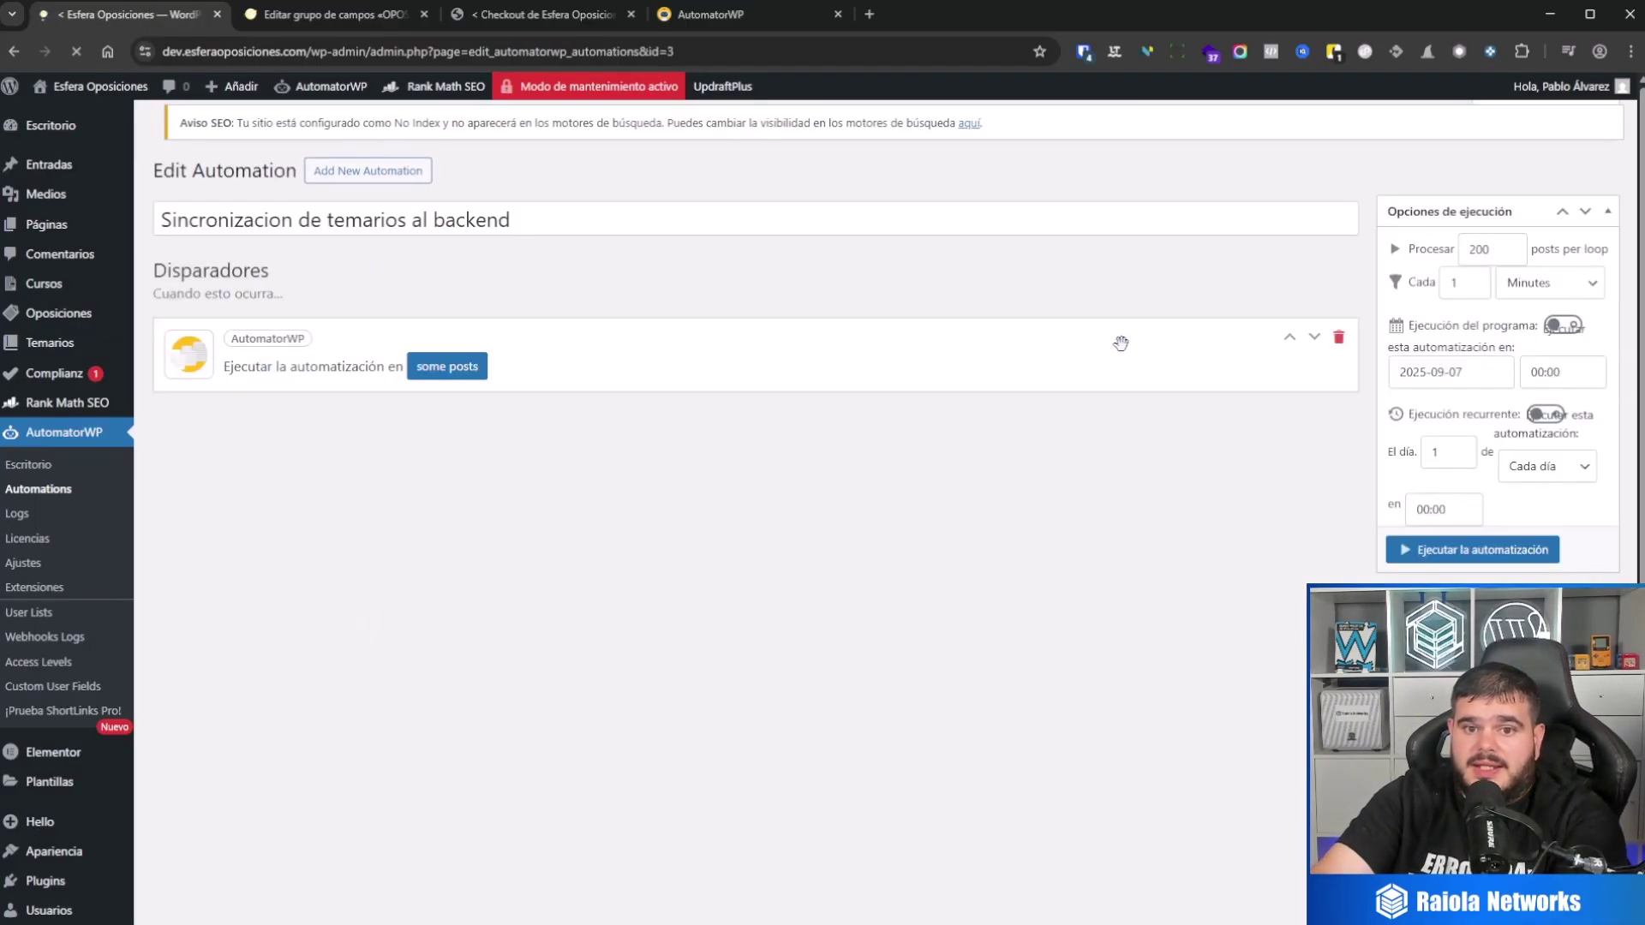
double_click(1491, 281)
text(1)
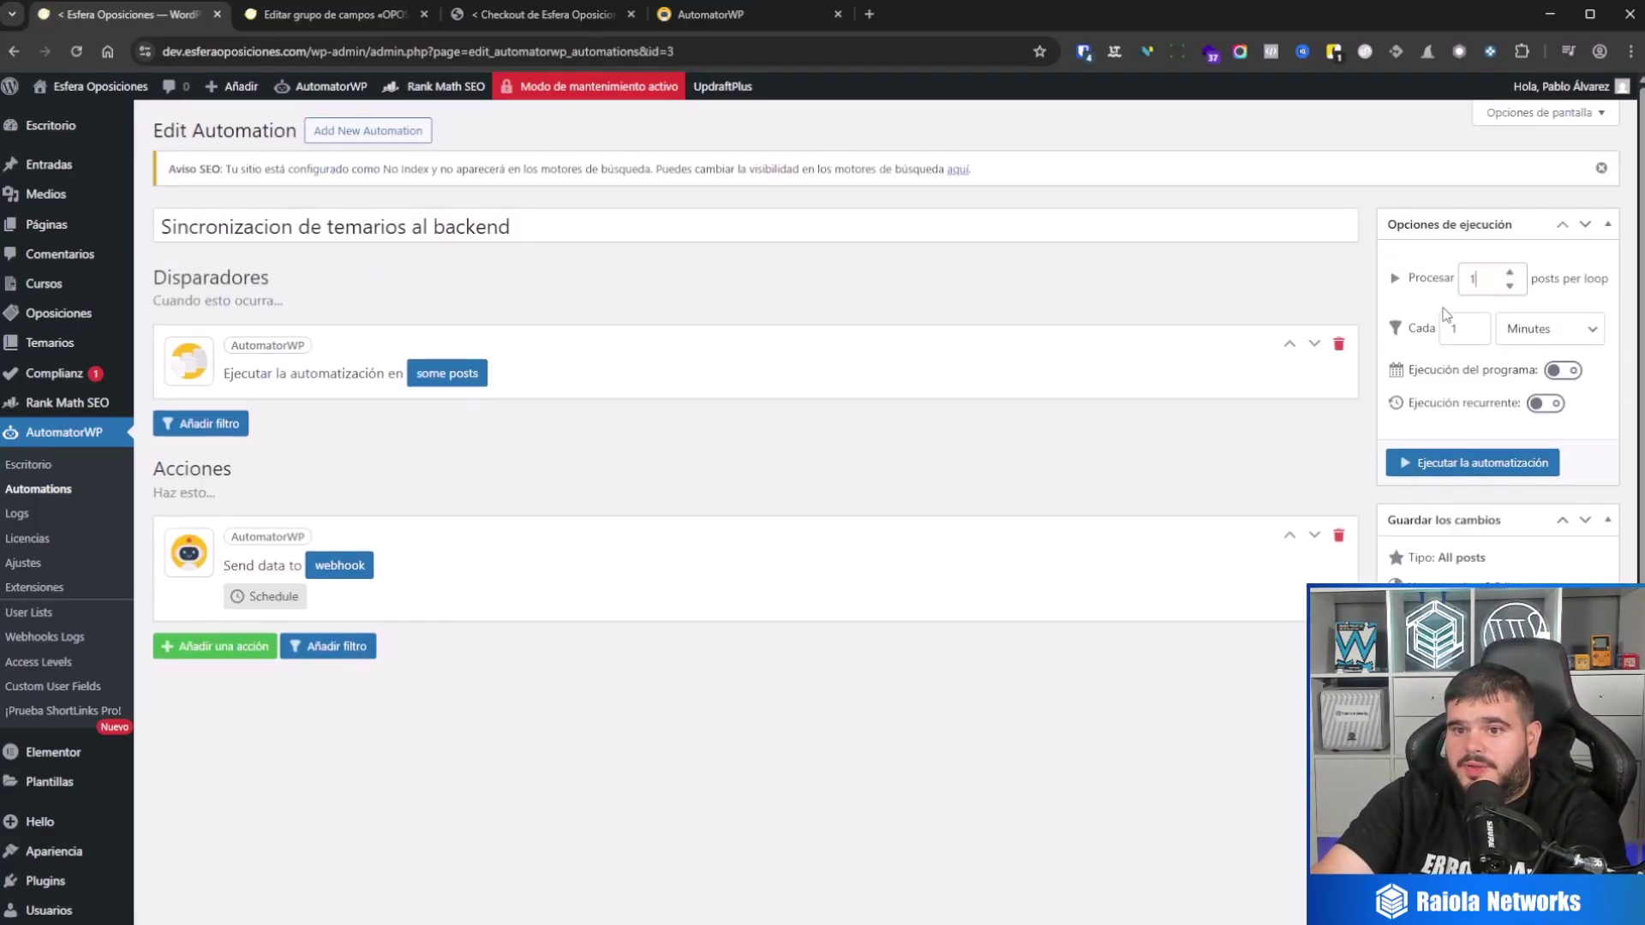
click(1566, 670)
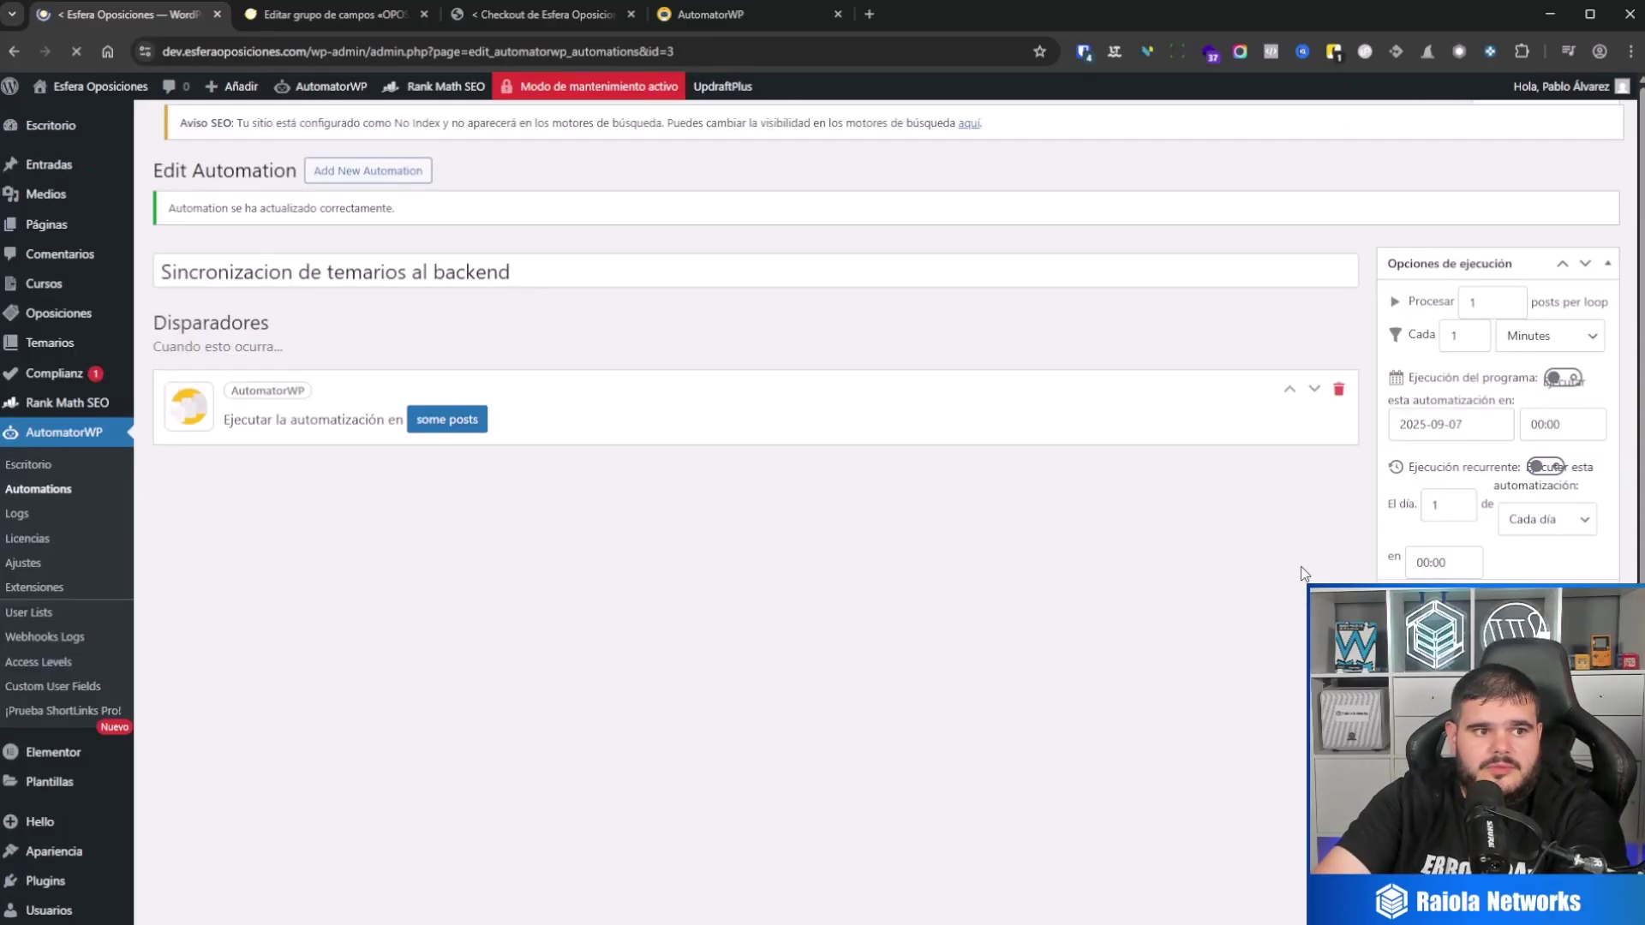
Step: Open the Sincronizacion de oposiciones al backend automation, set processing to 1 post per loop and save the changes
click(42, 491)
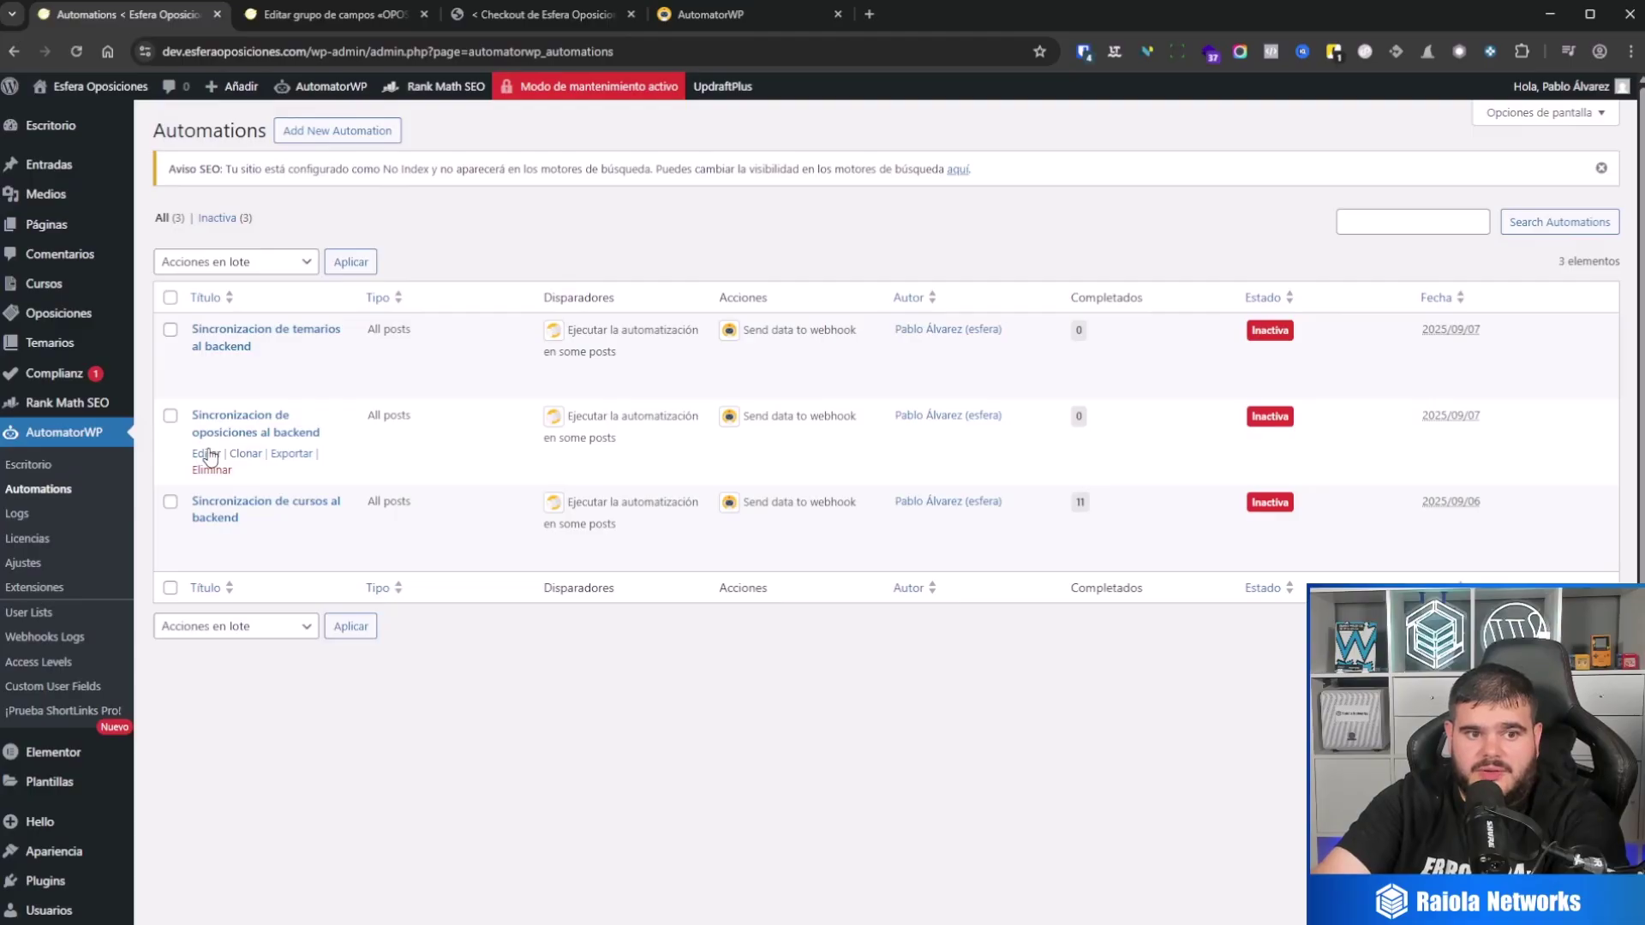
click(207, 454)
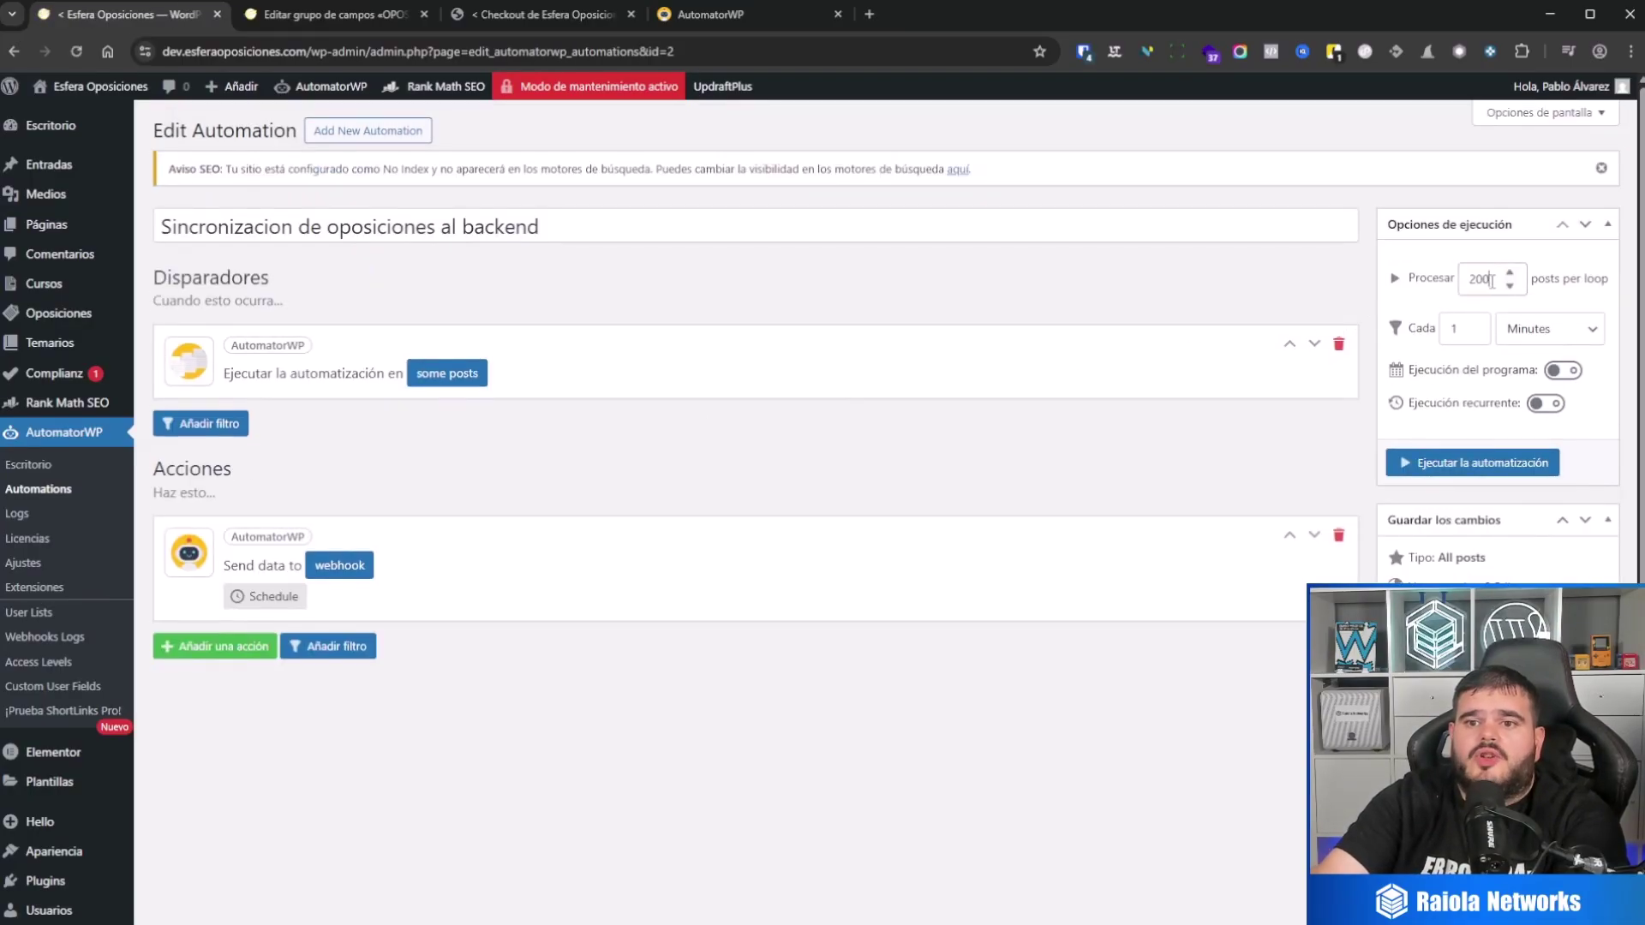
scroll(1505, 409, down, 3)
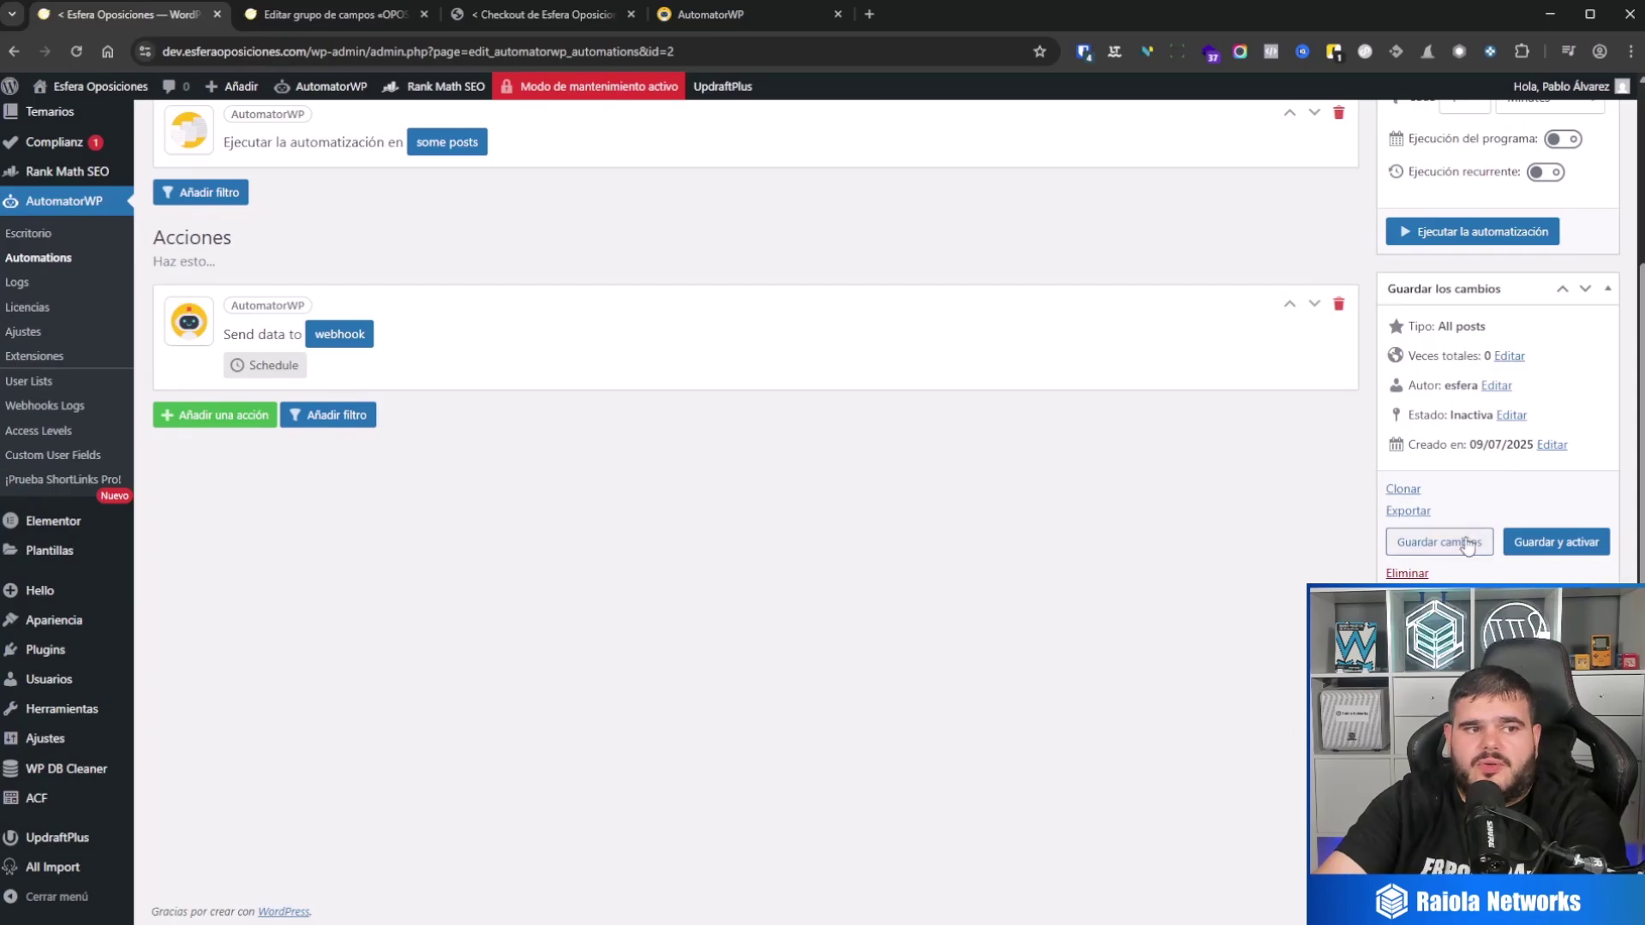
click(1468, 546)
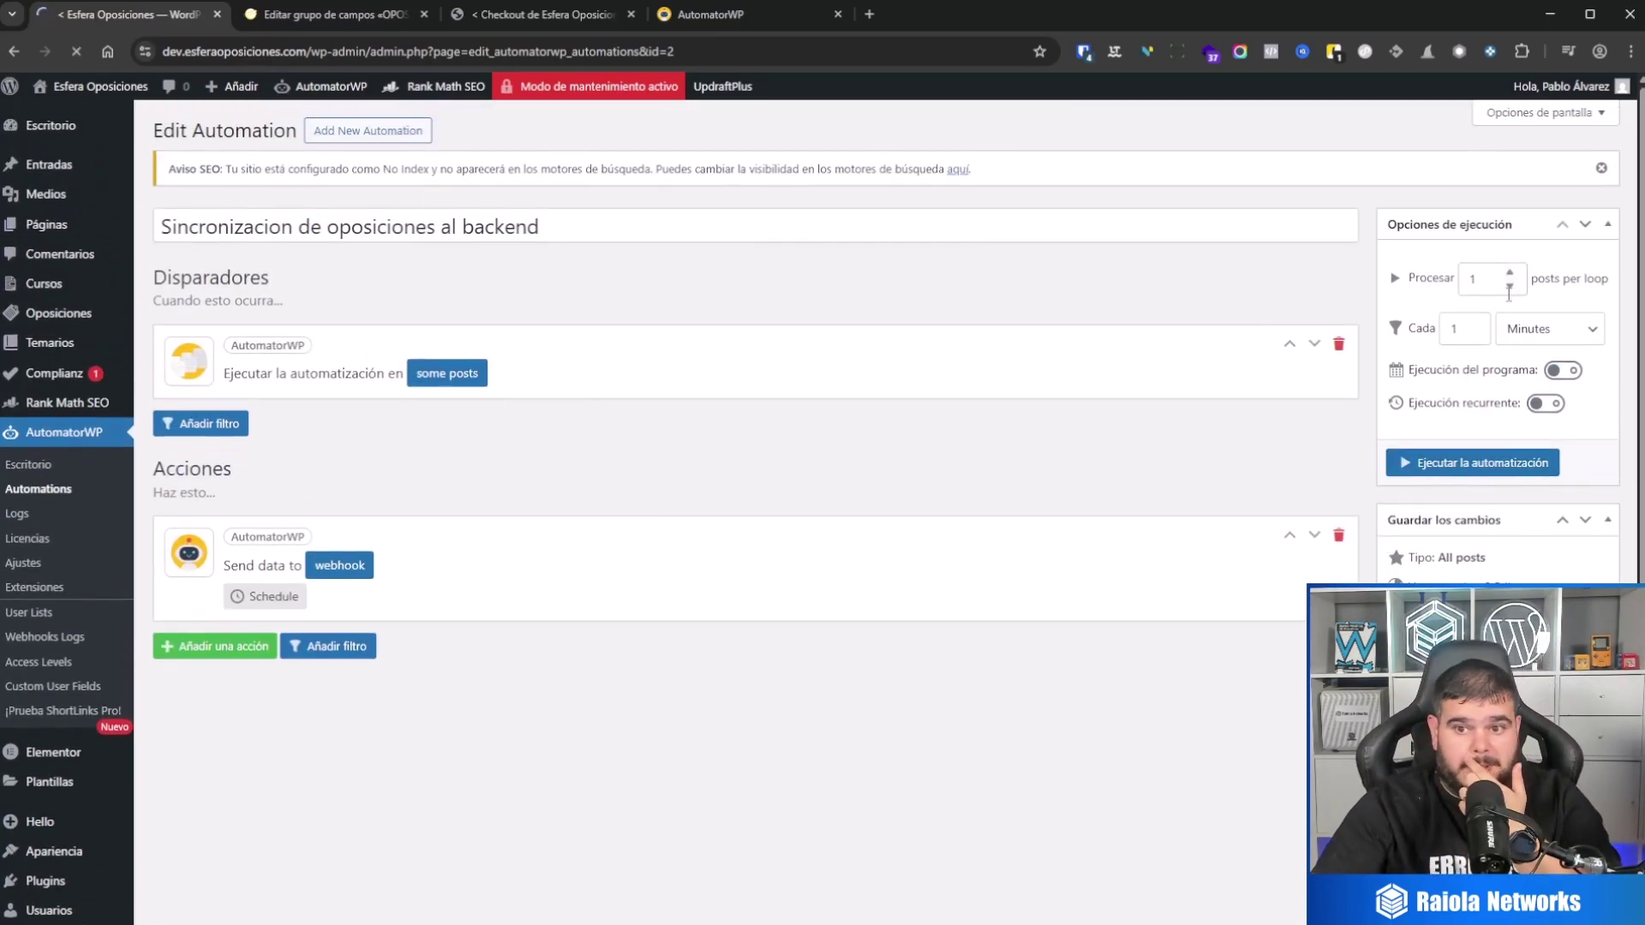
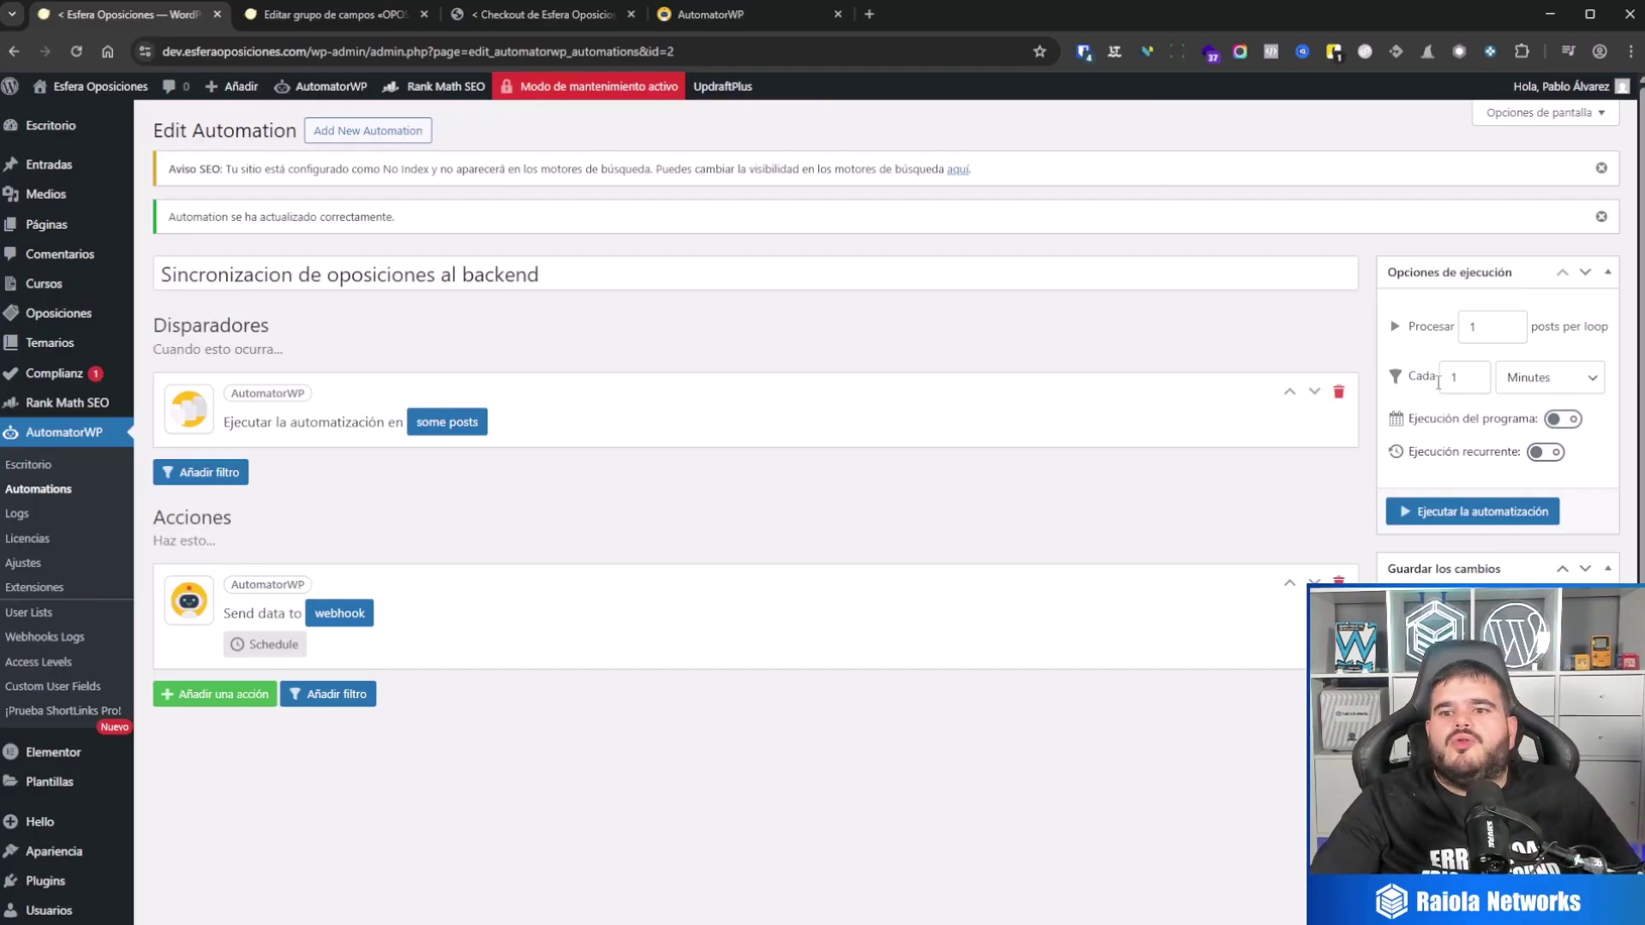
Step: Return to the main site's automations list and close the ACF OPOSICIONES field group and AutomatorWP browser tabs
scroll(1054, 422, down, 2)
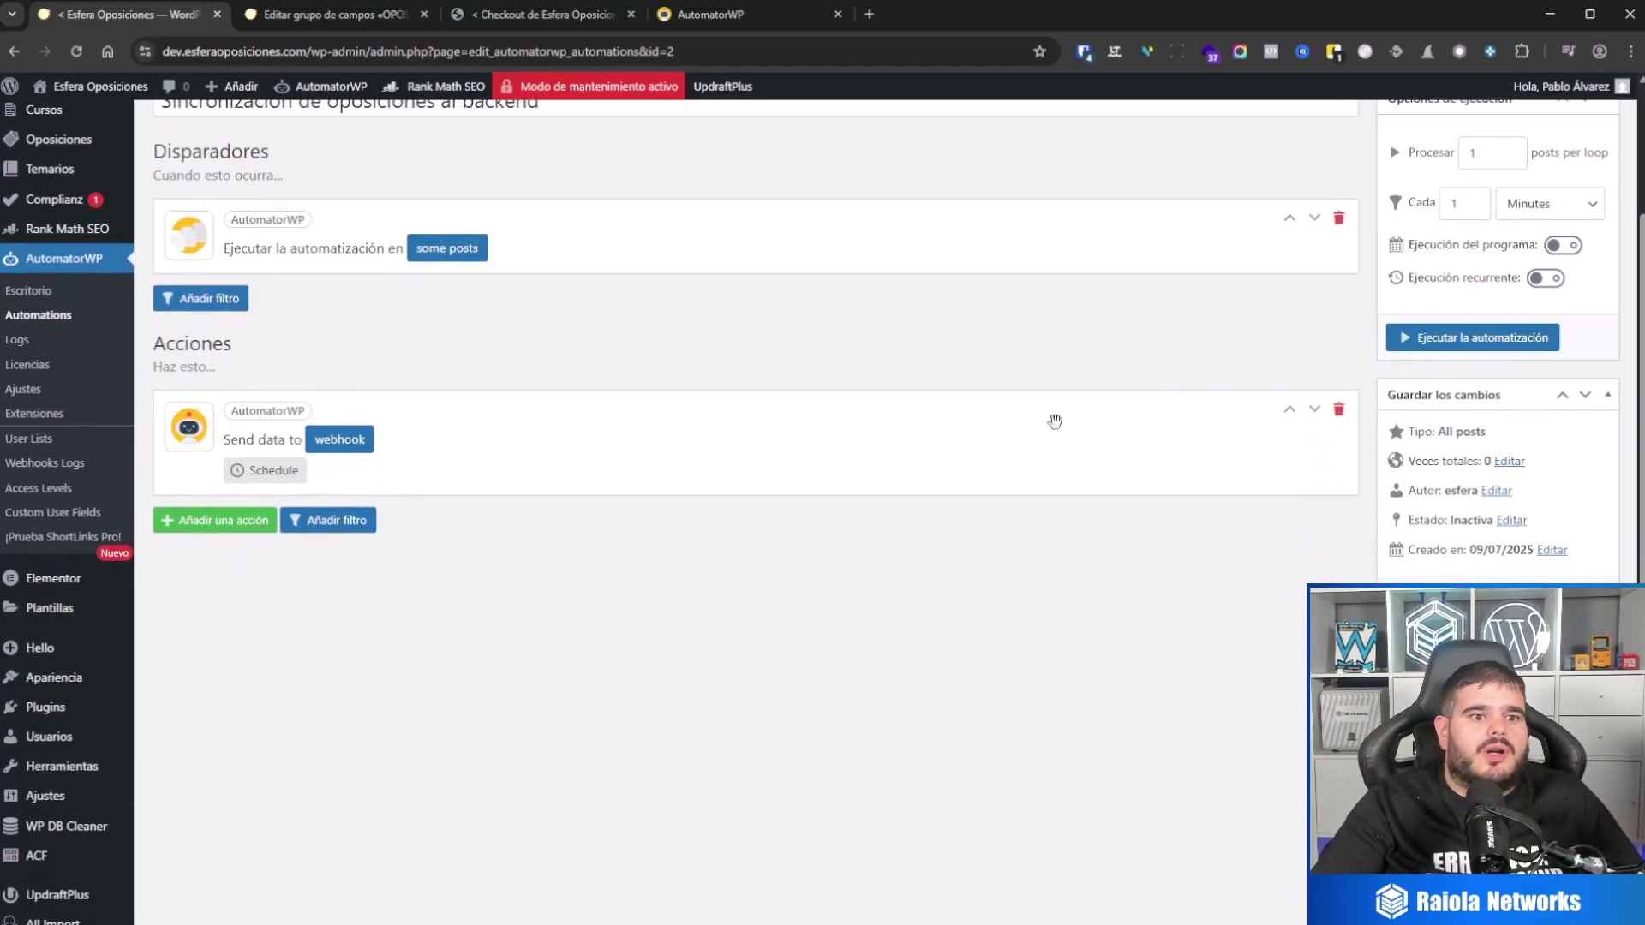
click(70, 267)
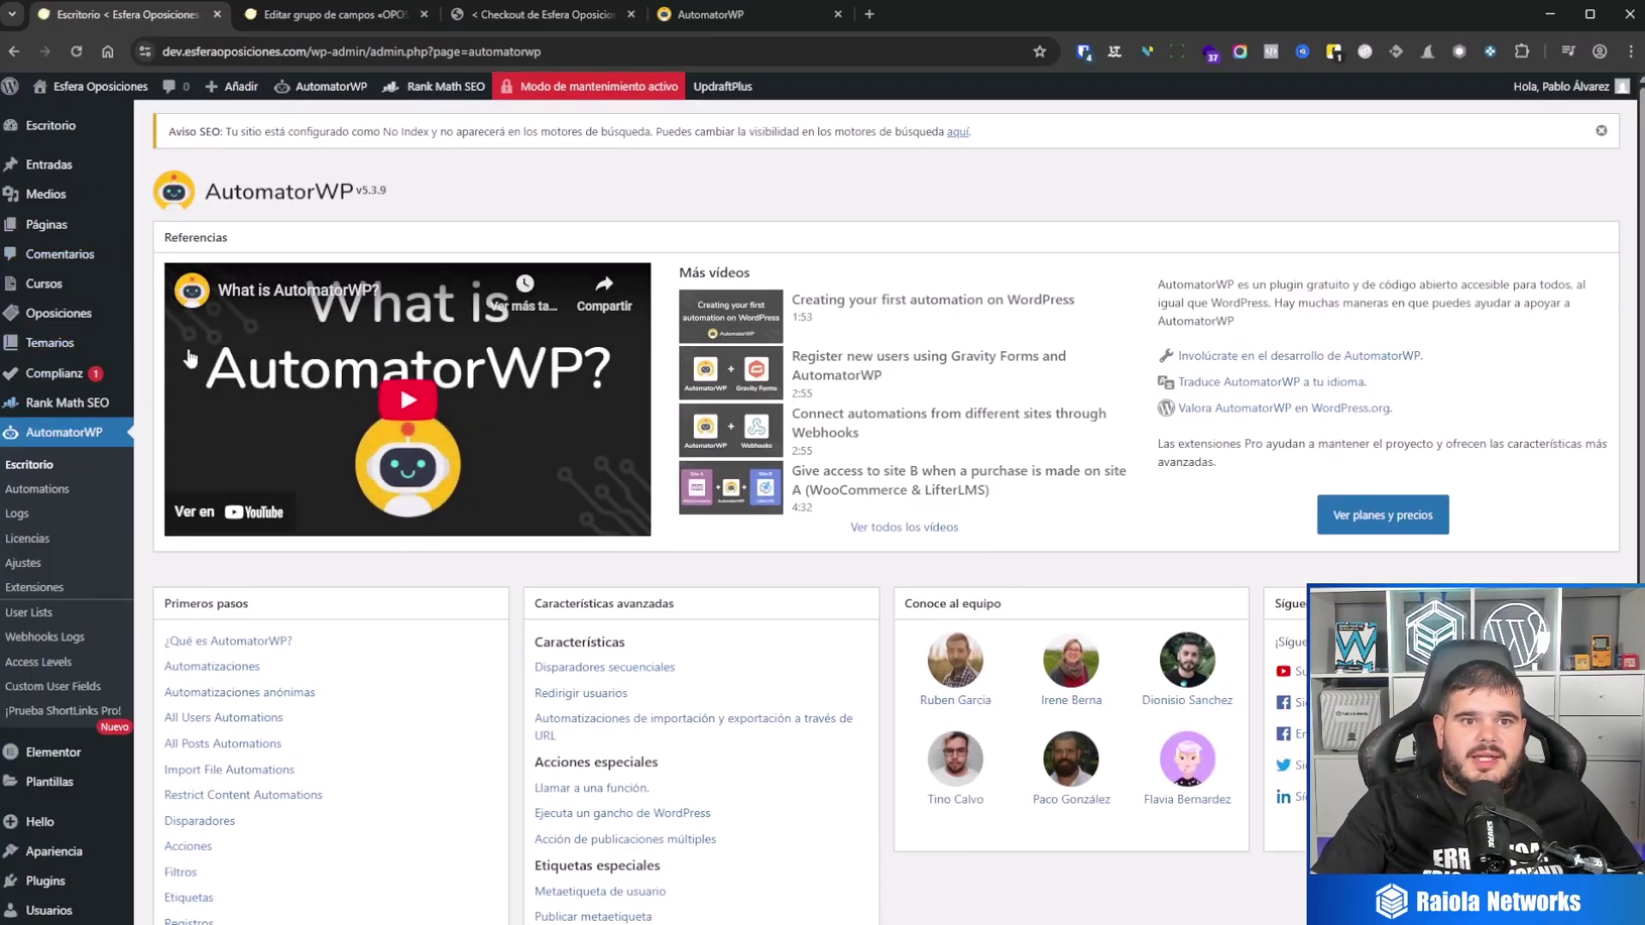
click(60, 495)
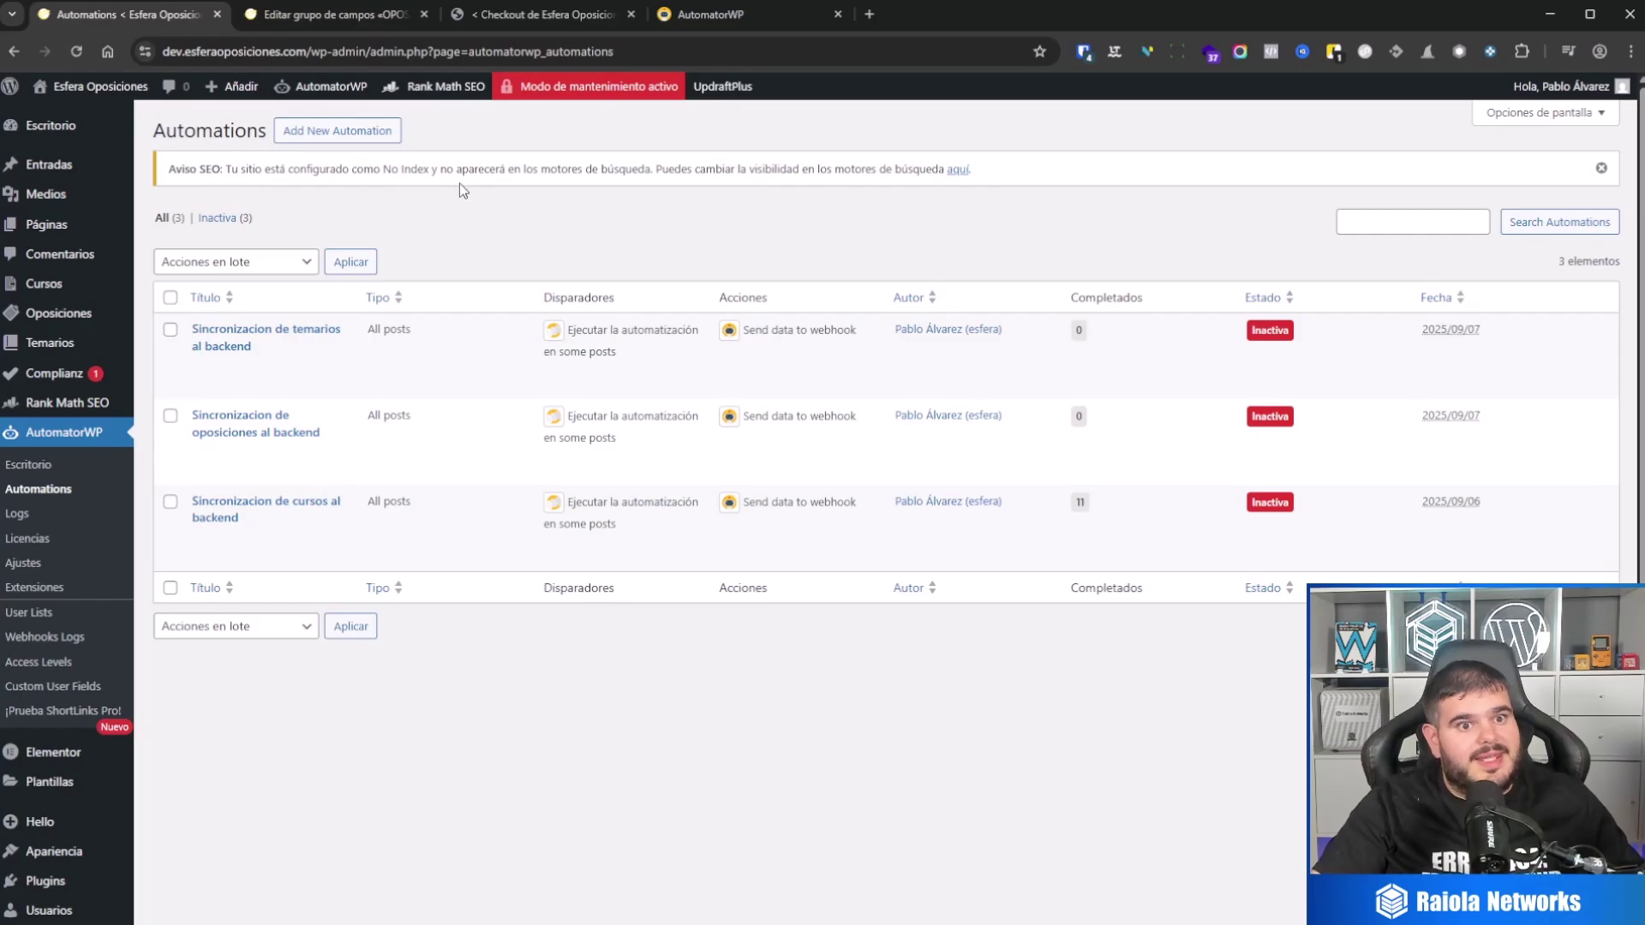
click(341, 22)
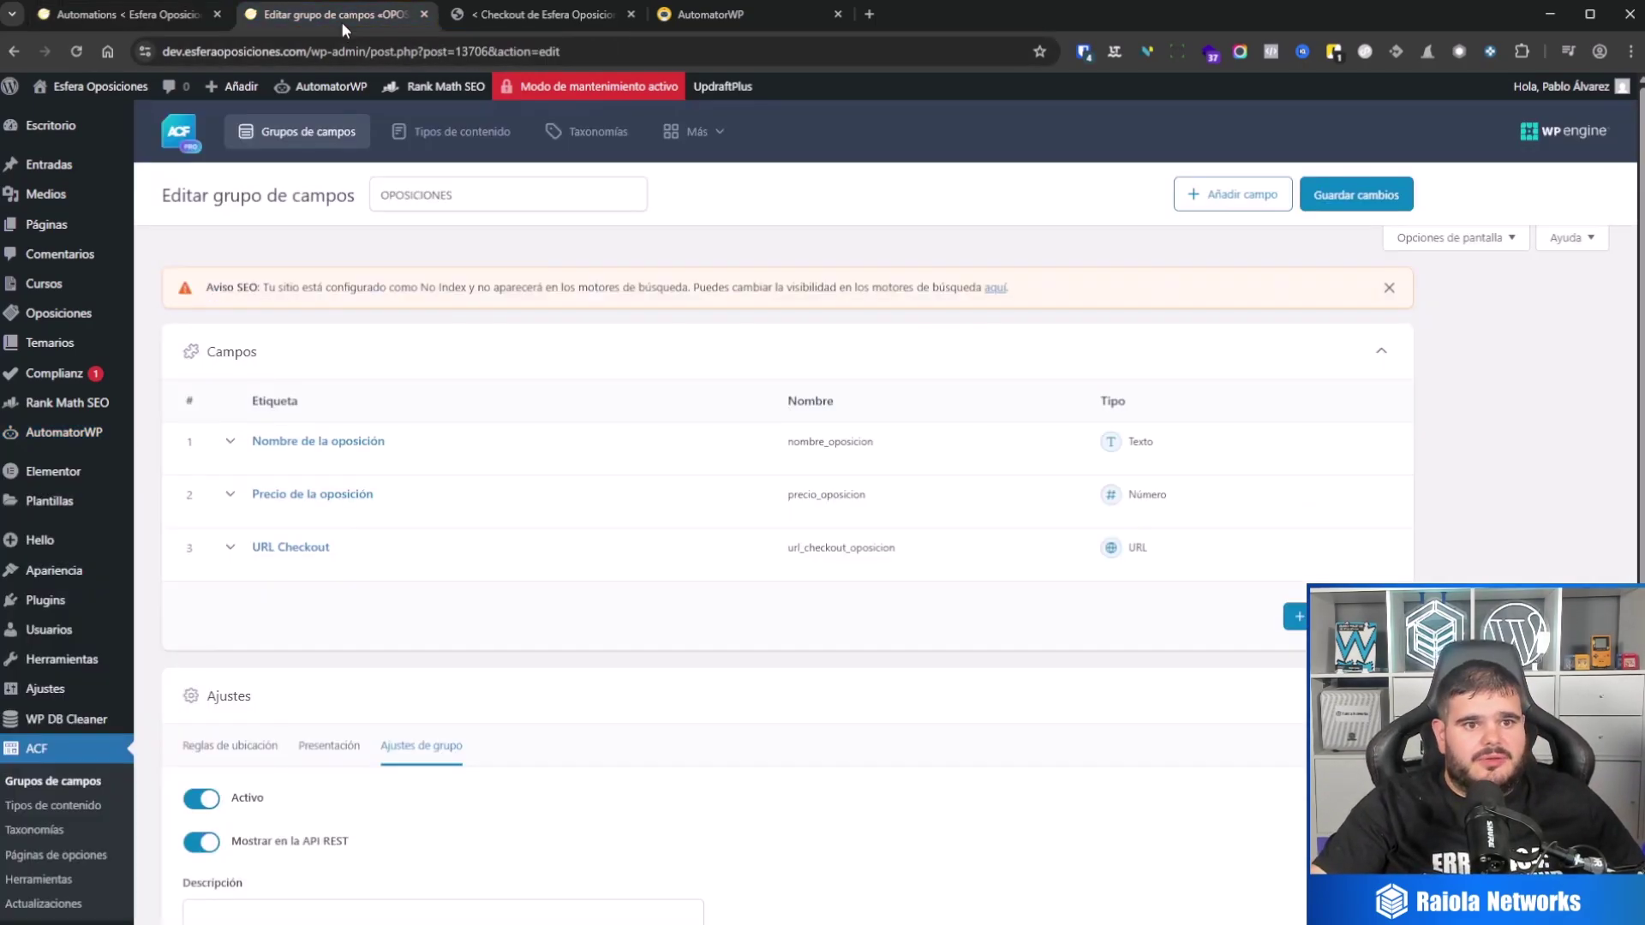
click(425, 13)
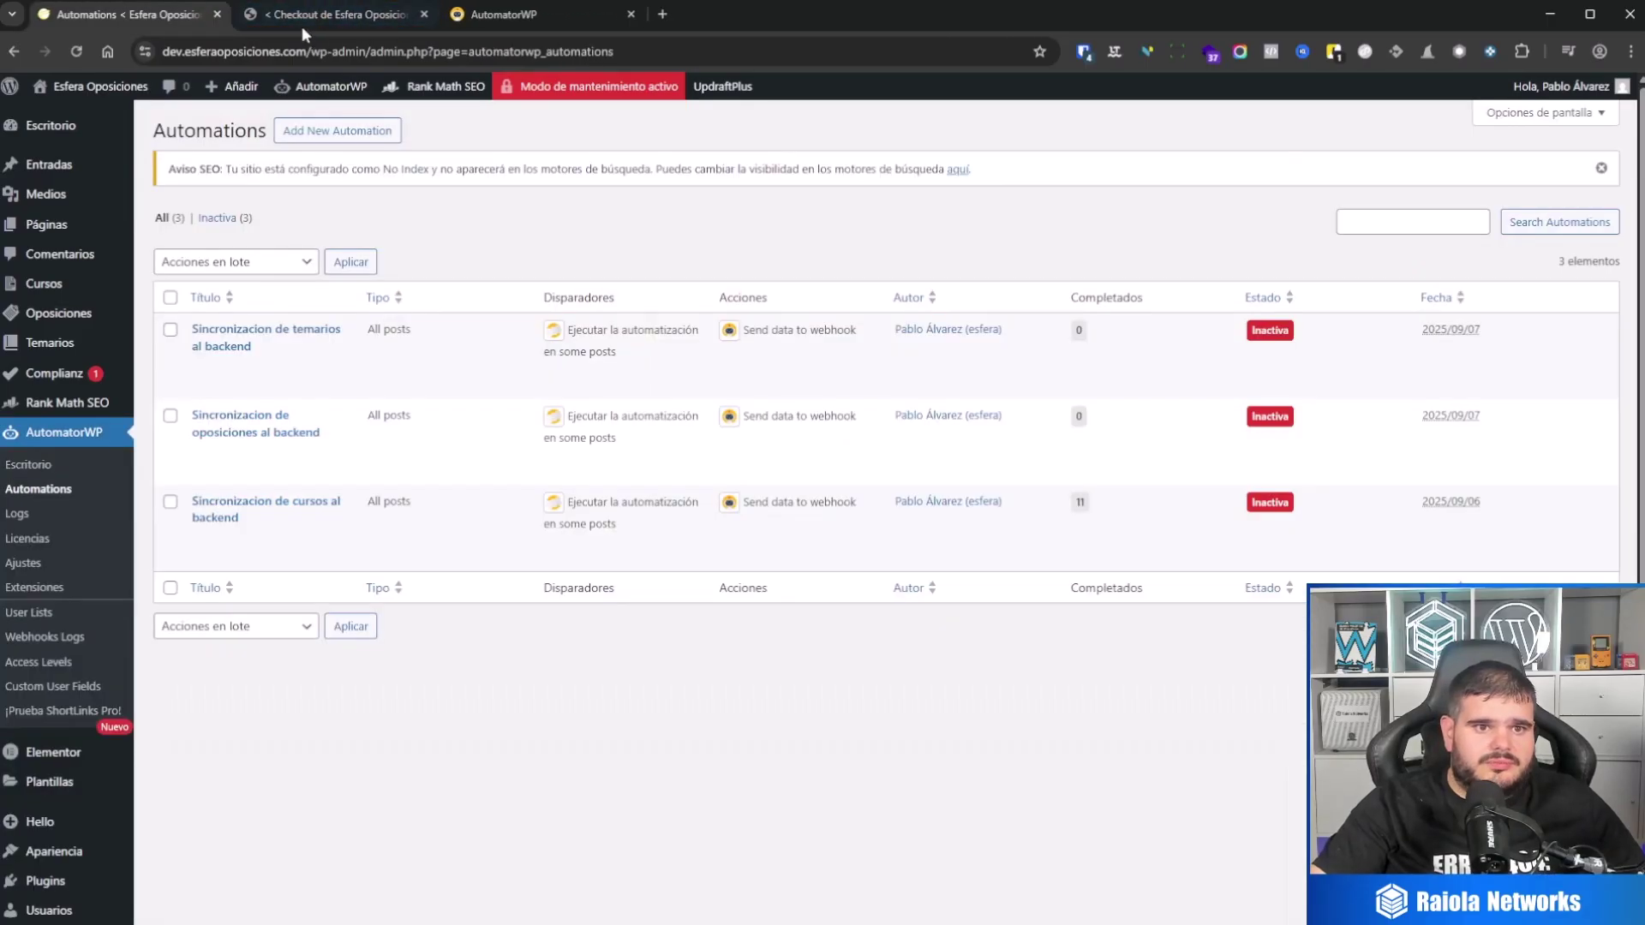
click(300, 23)
click(631, 14)
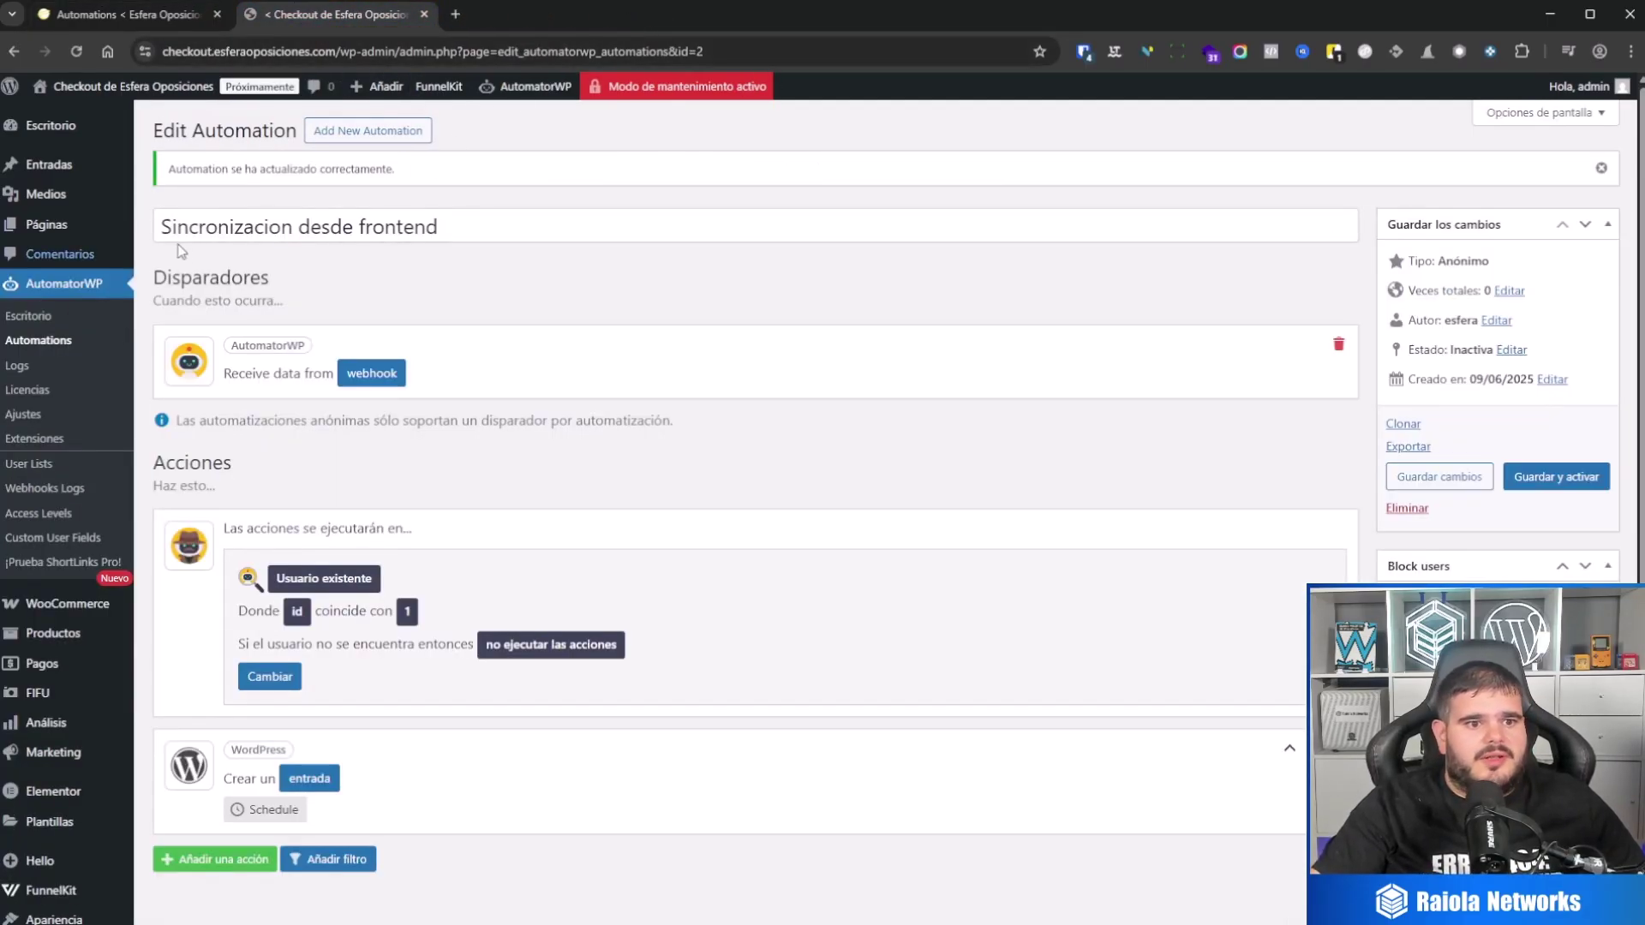
Step: Set the status of the checkout site's Sincronizacion desde frontend automation to Activo, save it and return to the automations list
click(78, 341)
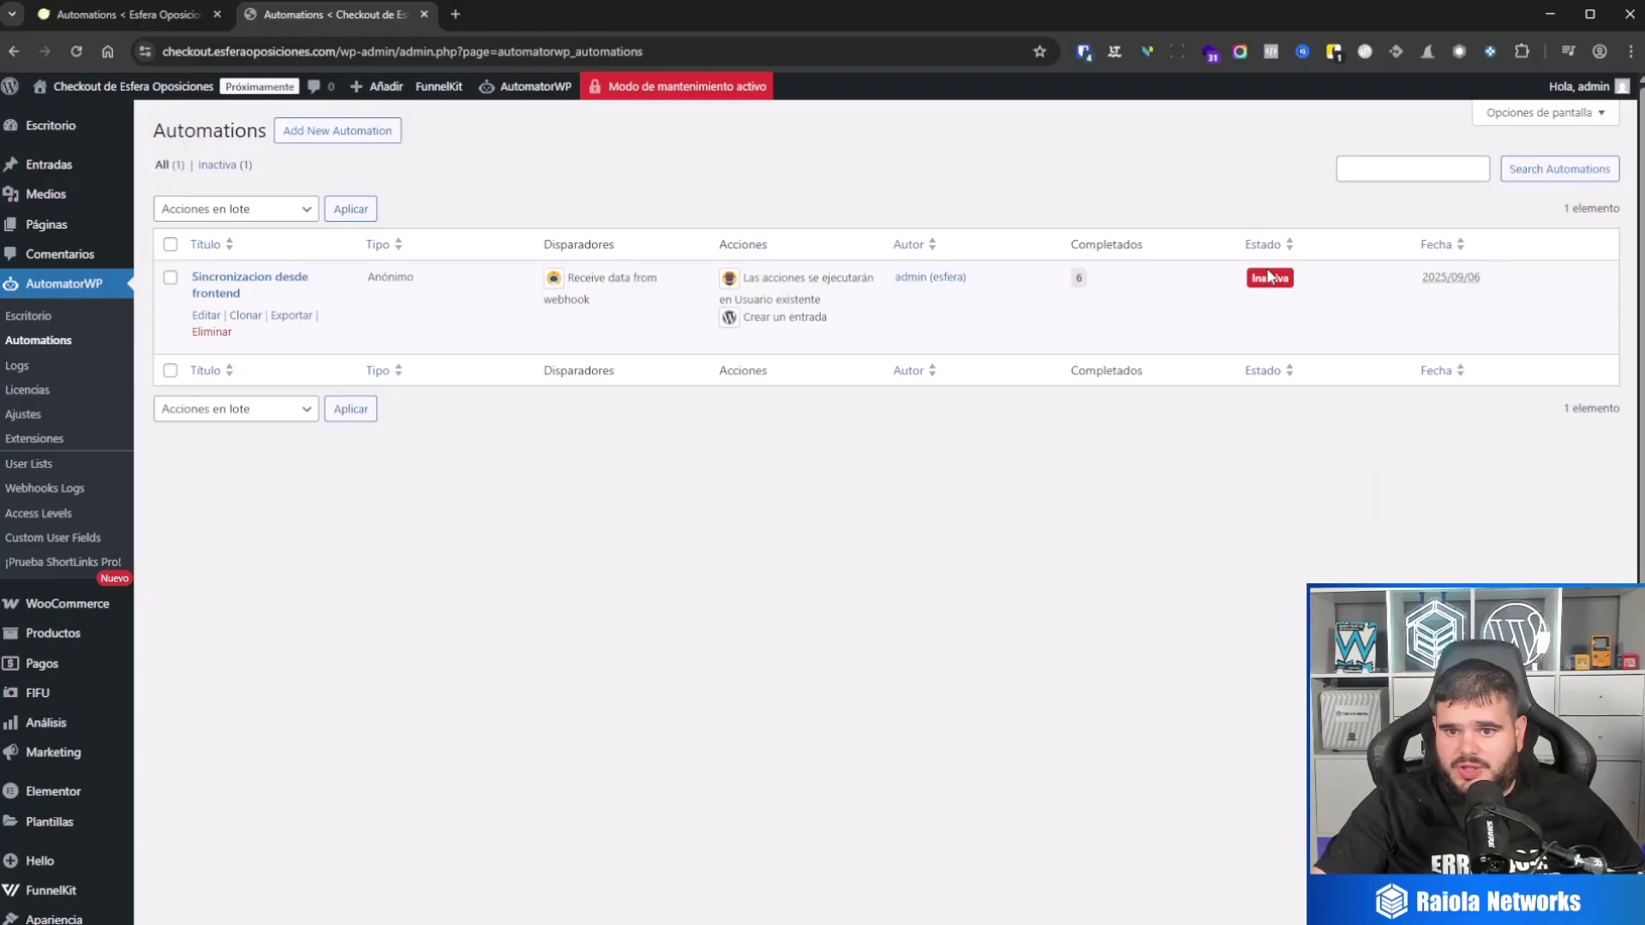
click(206, 317)
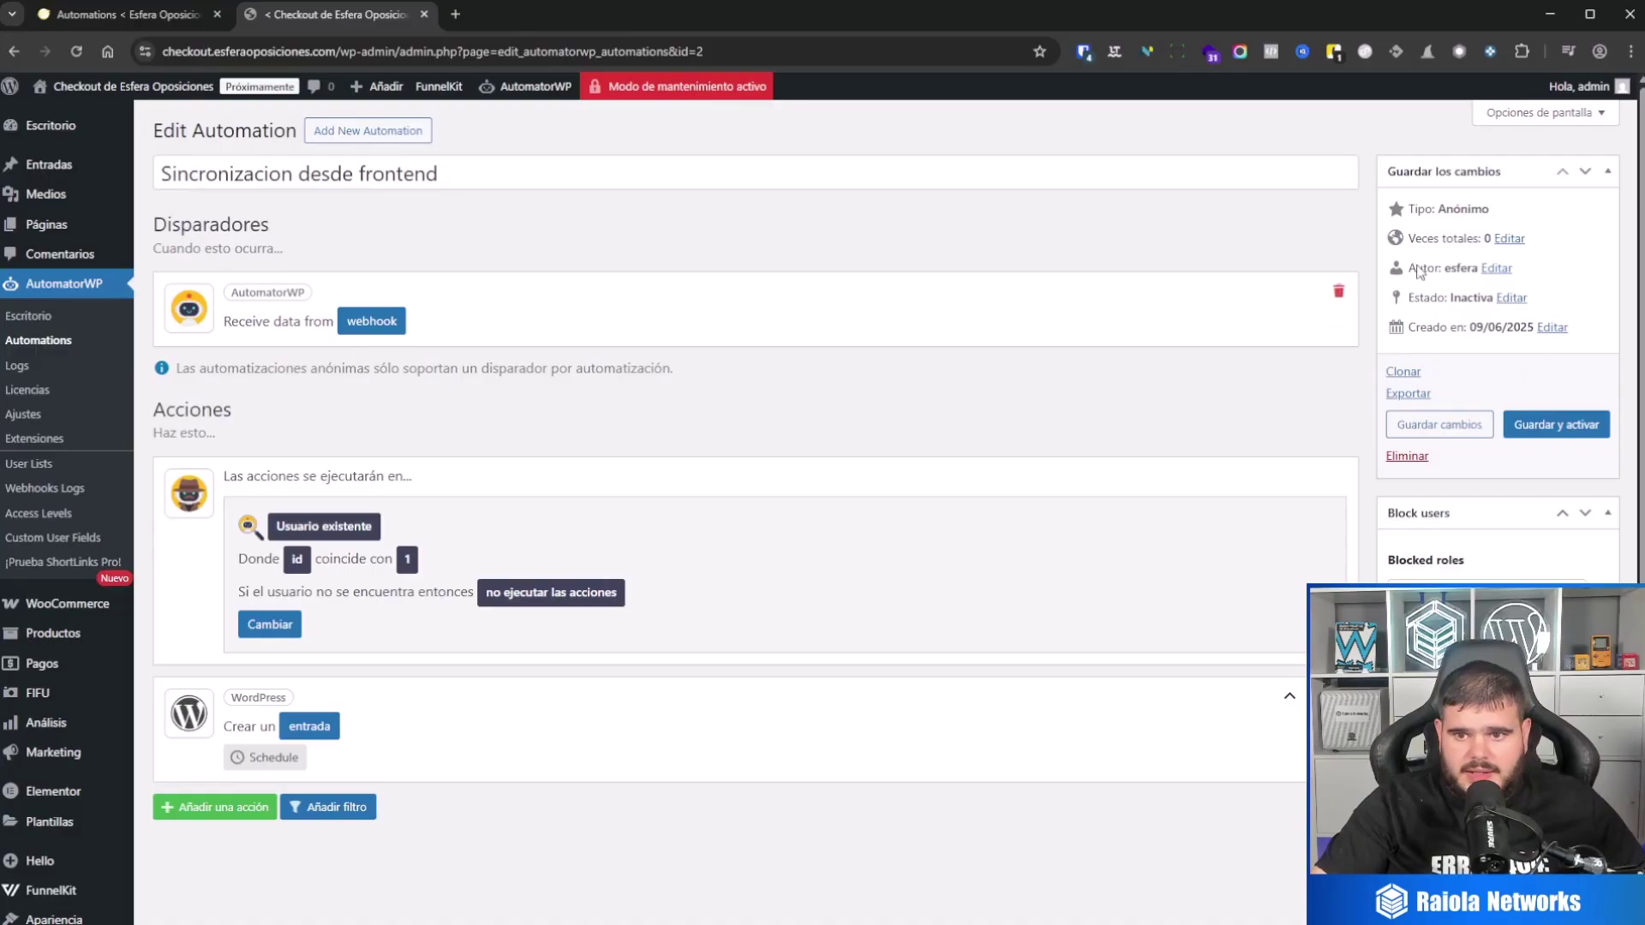
click(1512, 298)
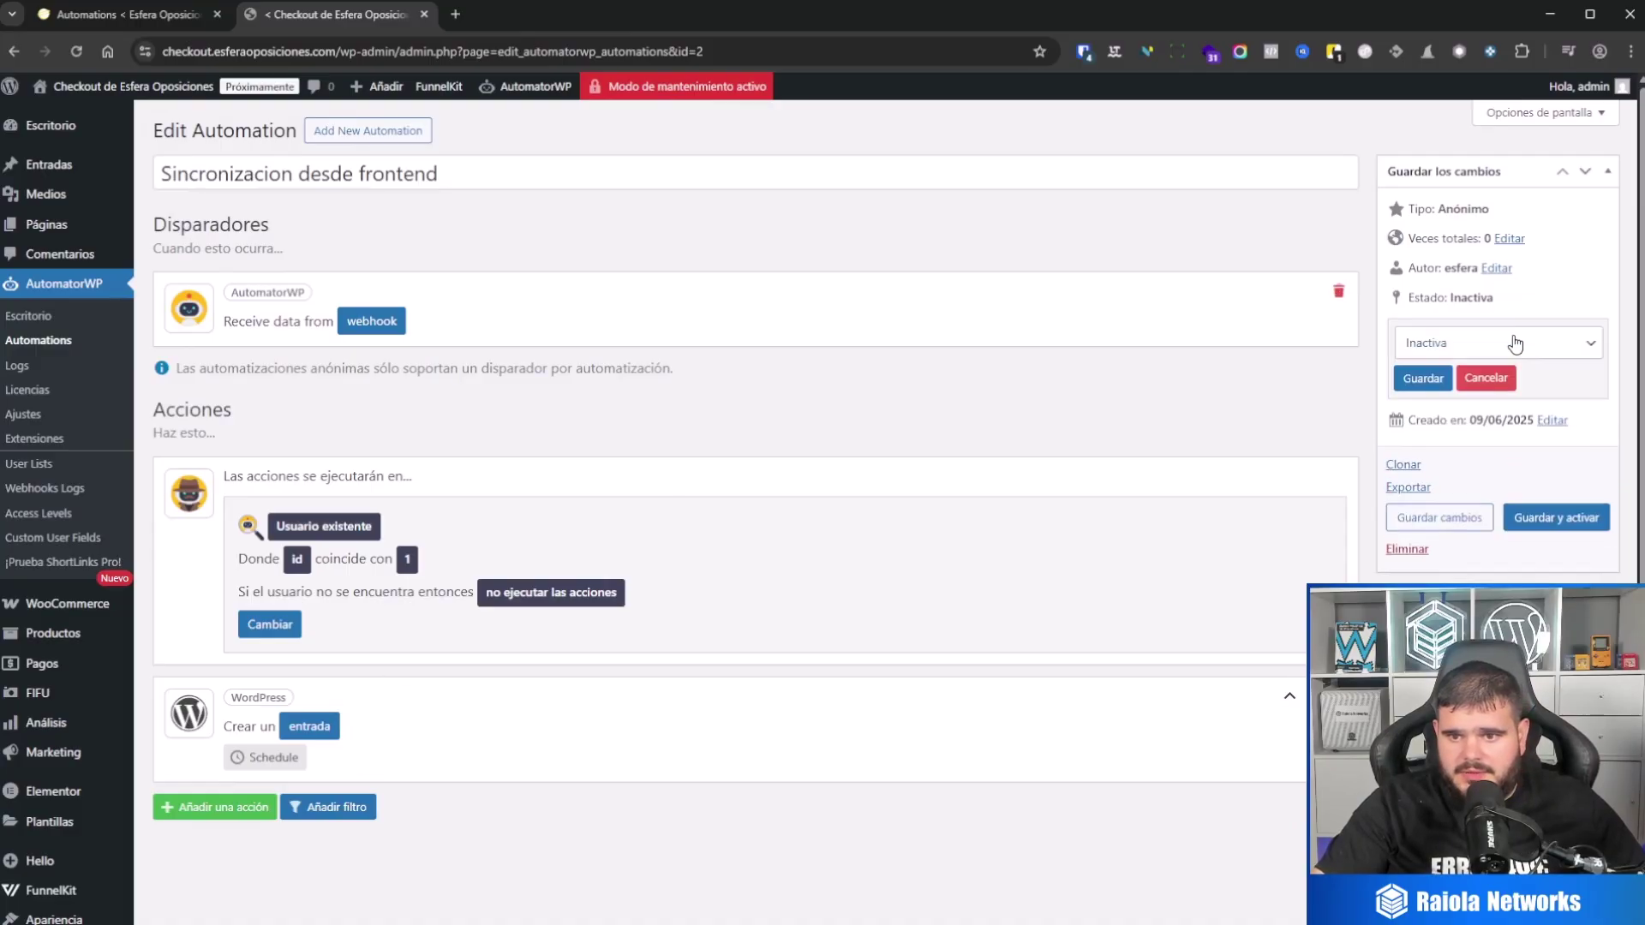
click(1458, 352)
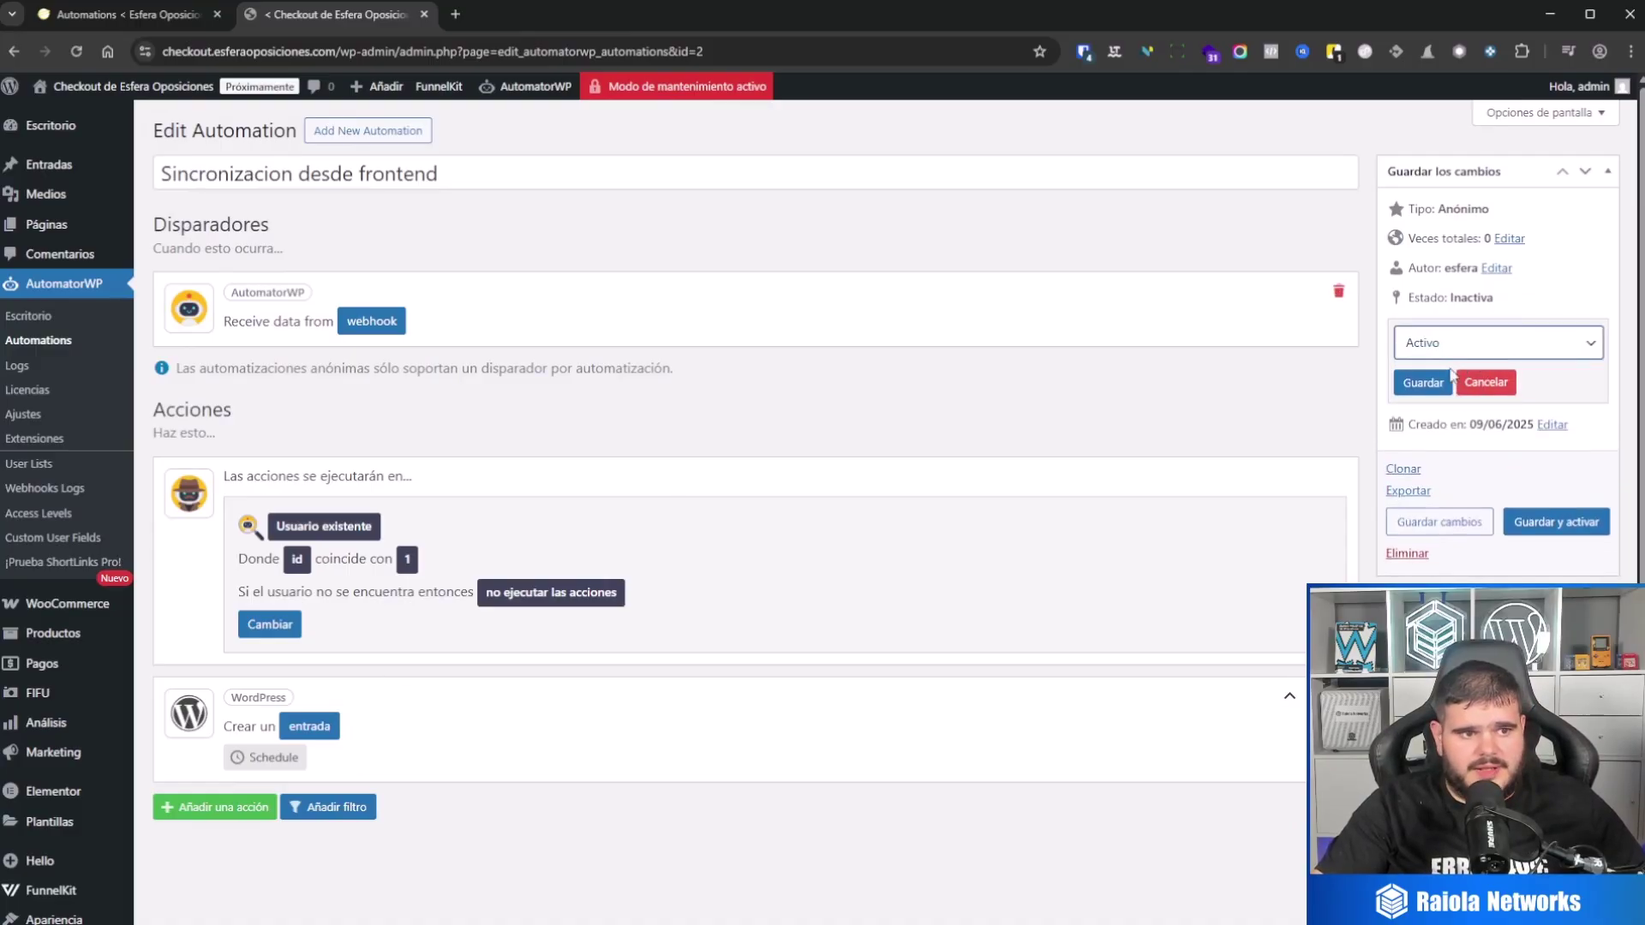
click(1446, 382)
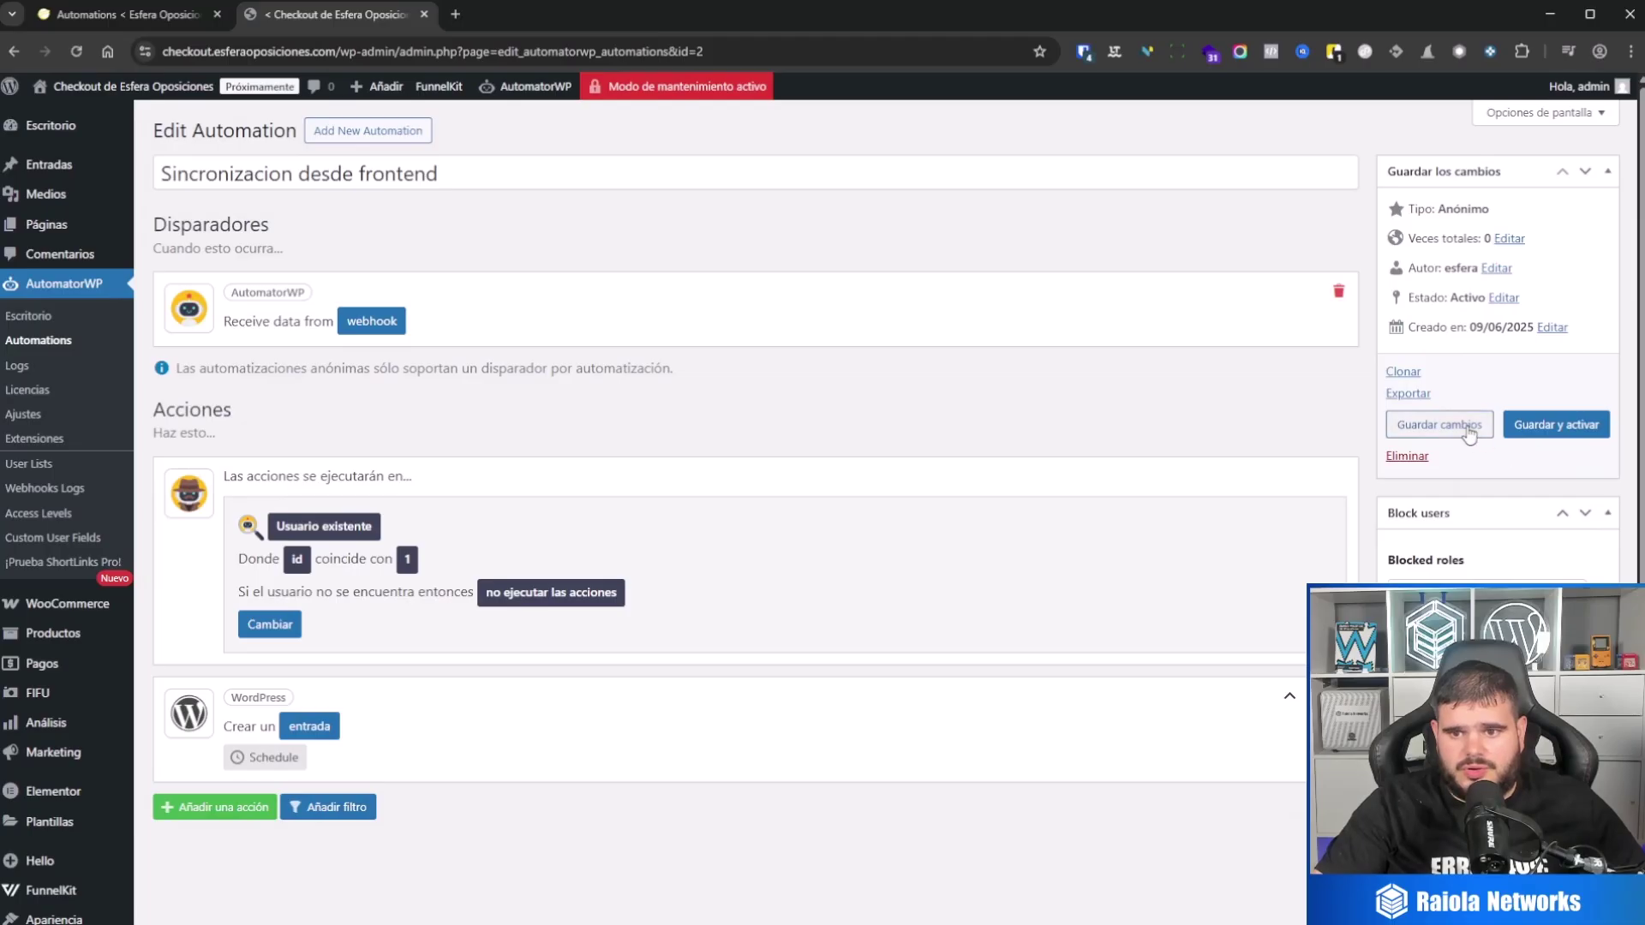
click(1469, 432)
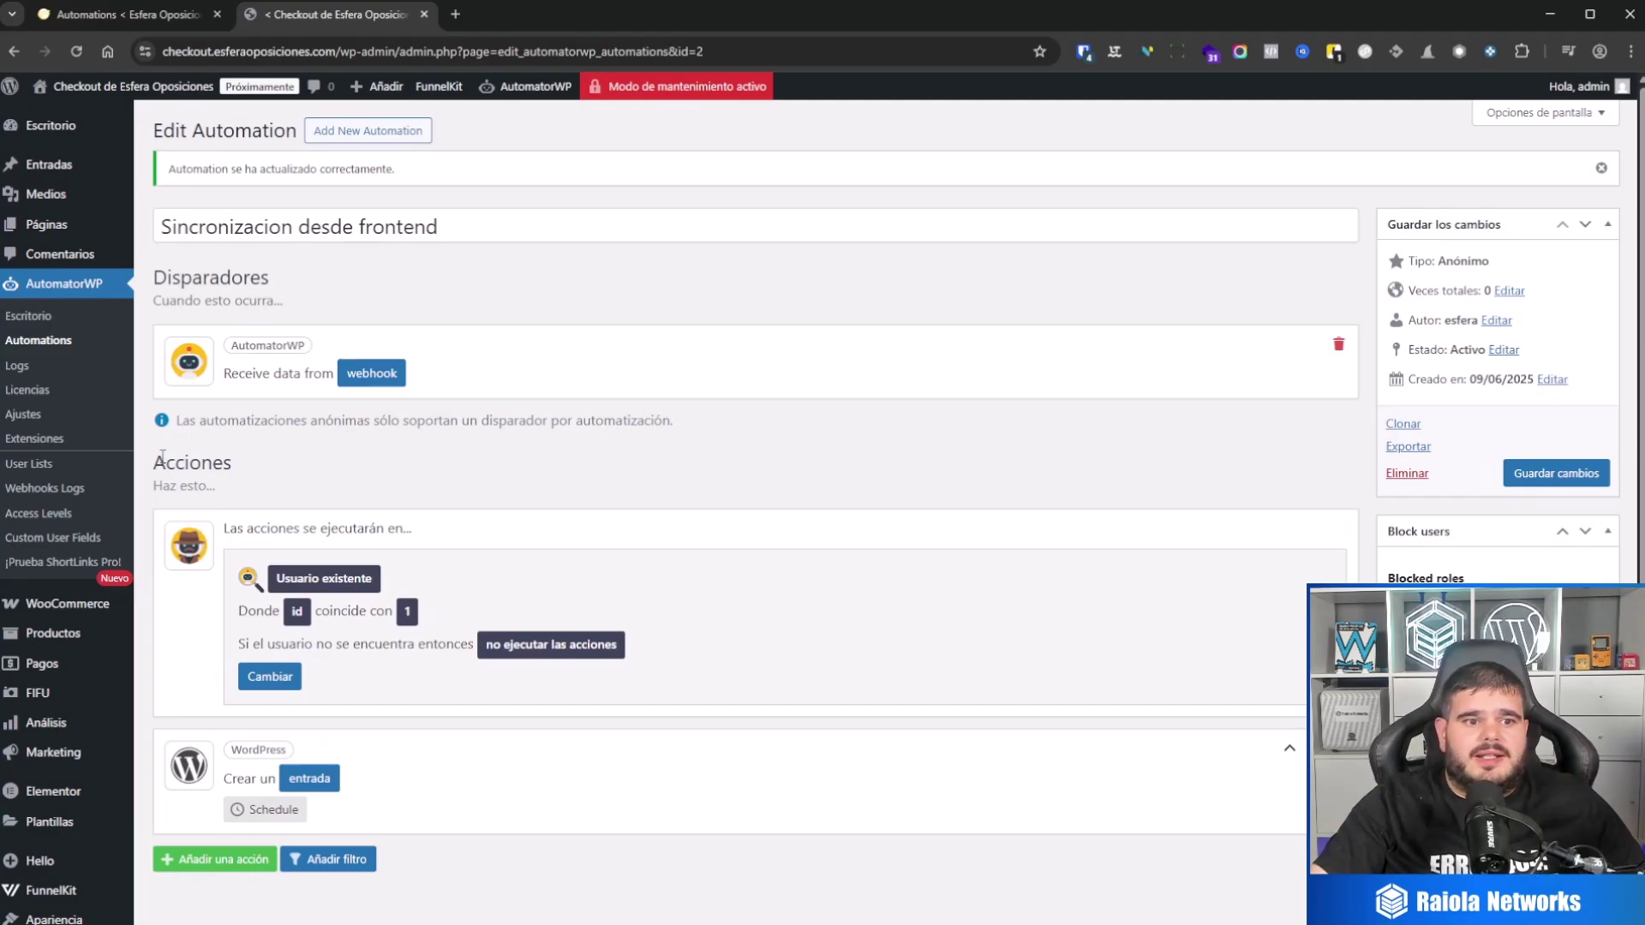
click(41, 346)
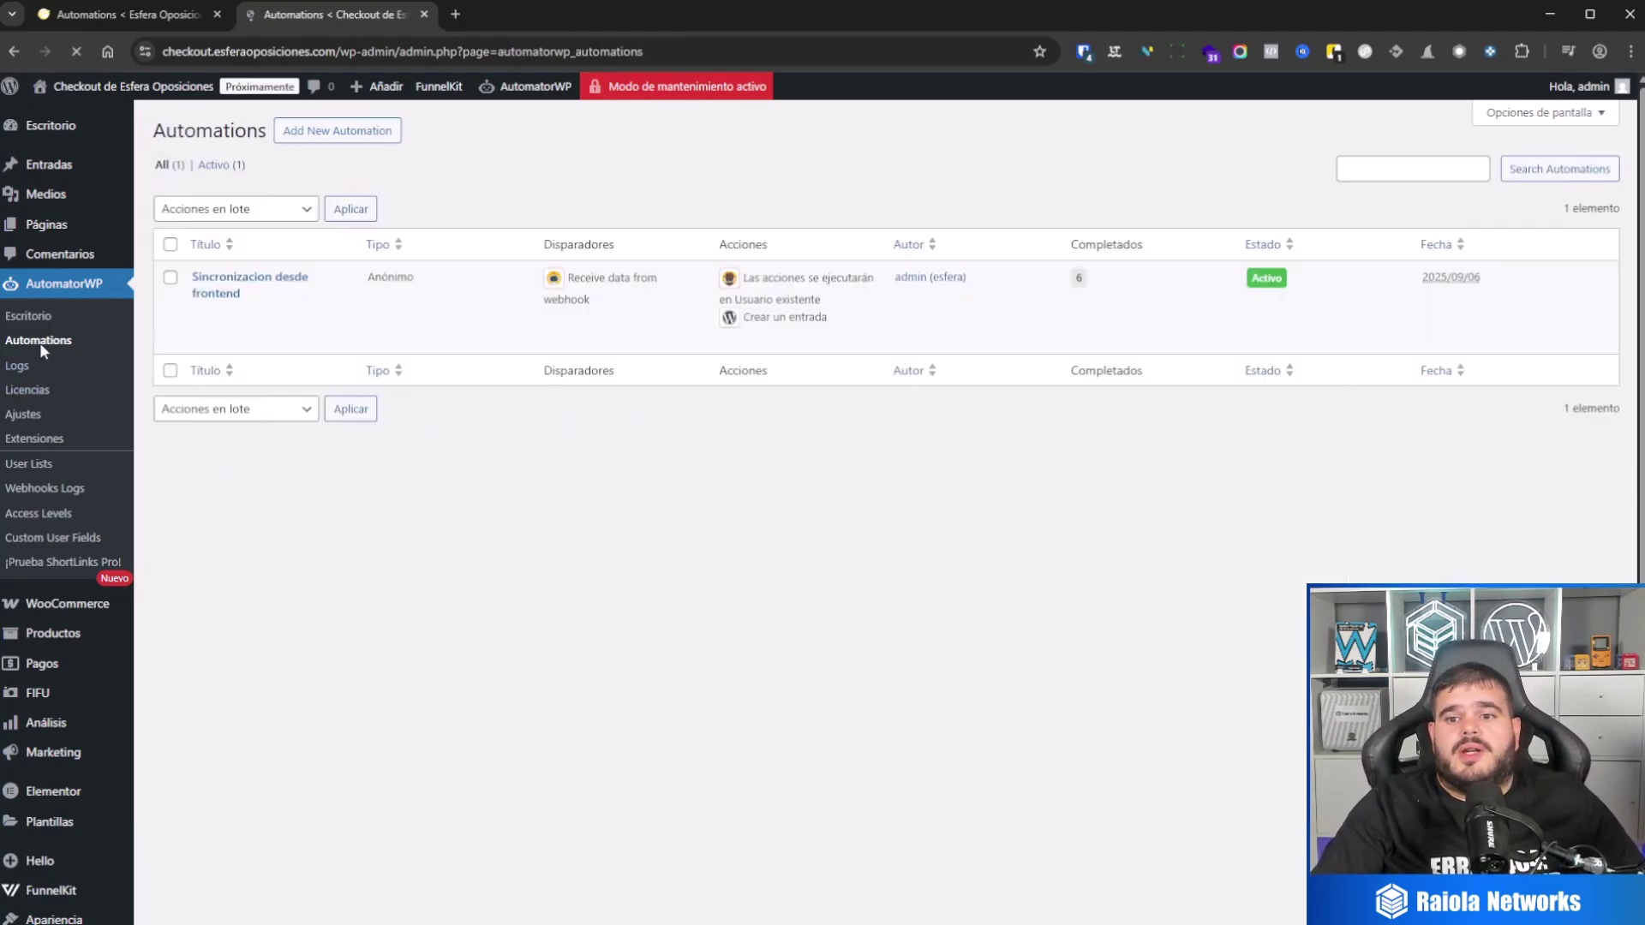
Step: Switch to Installatron in cPanel and create a backup of the checkout.esferaoposiciones.com installation
click(90, 24)
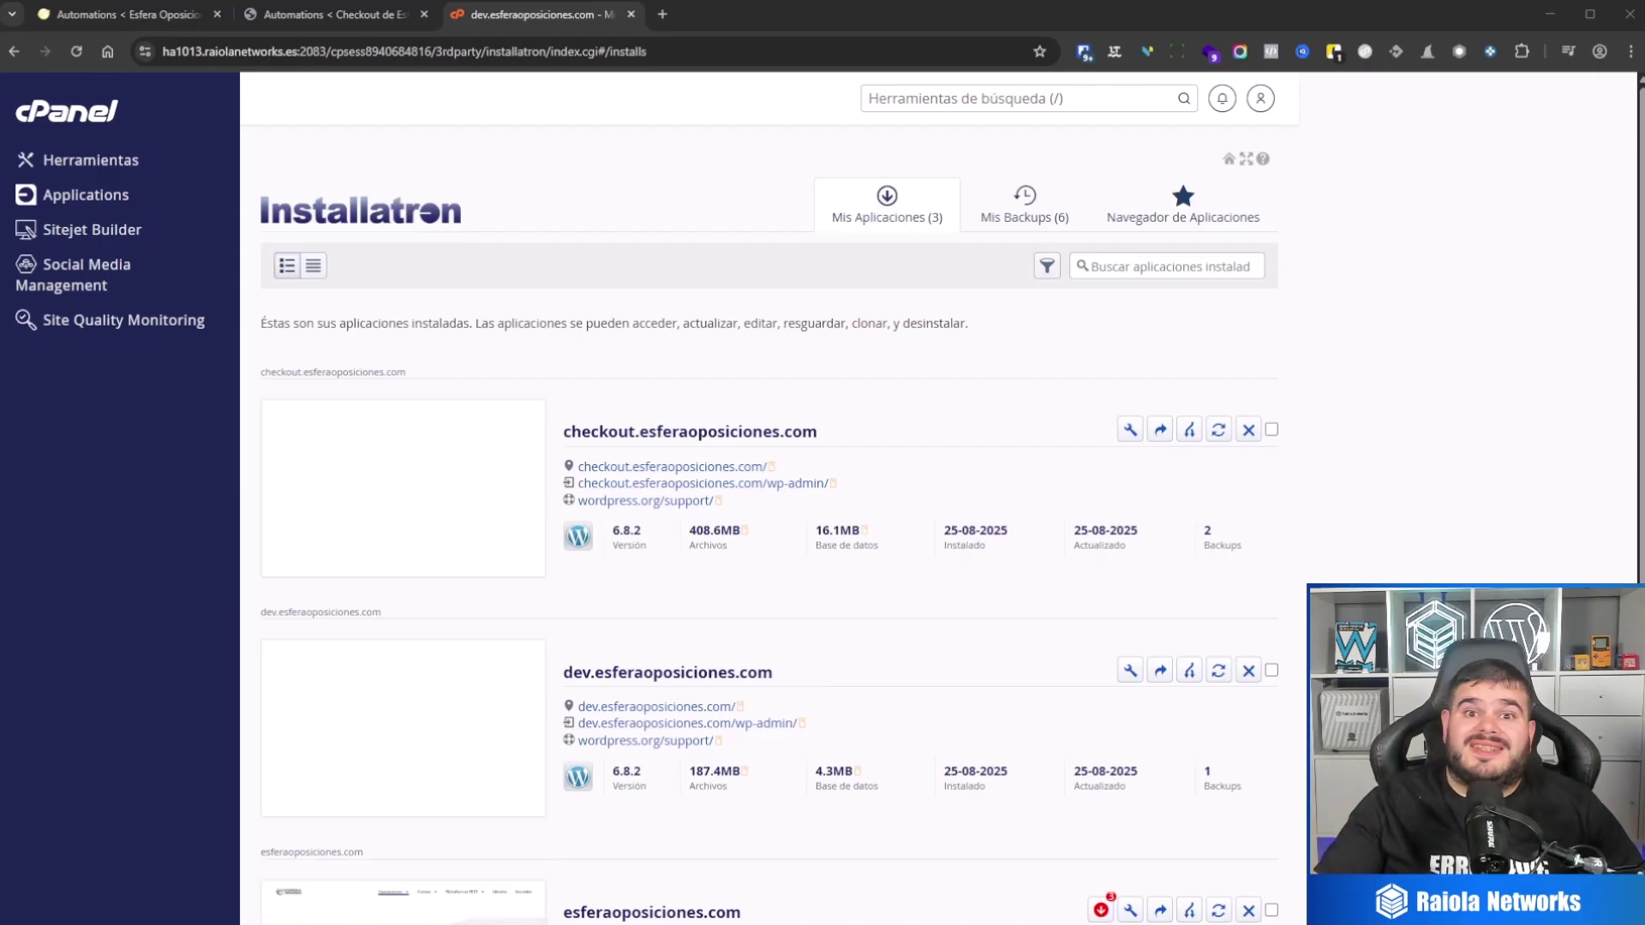
scroll(951, 505, down, 1)
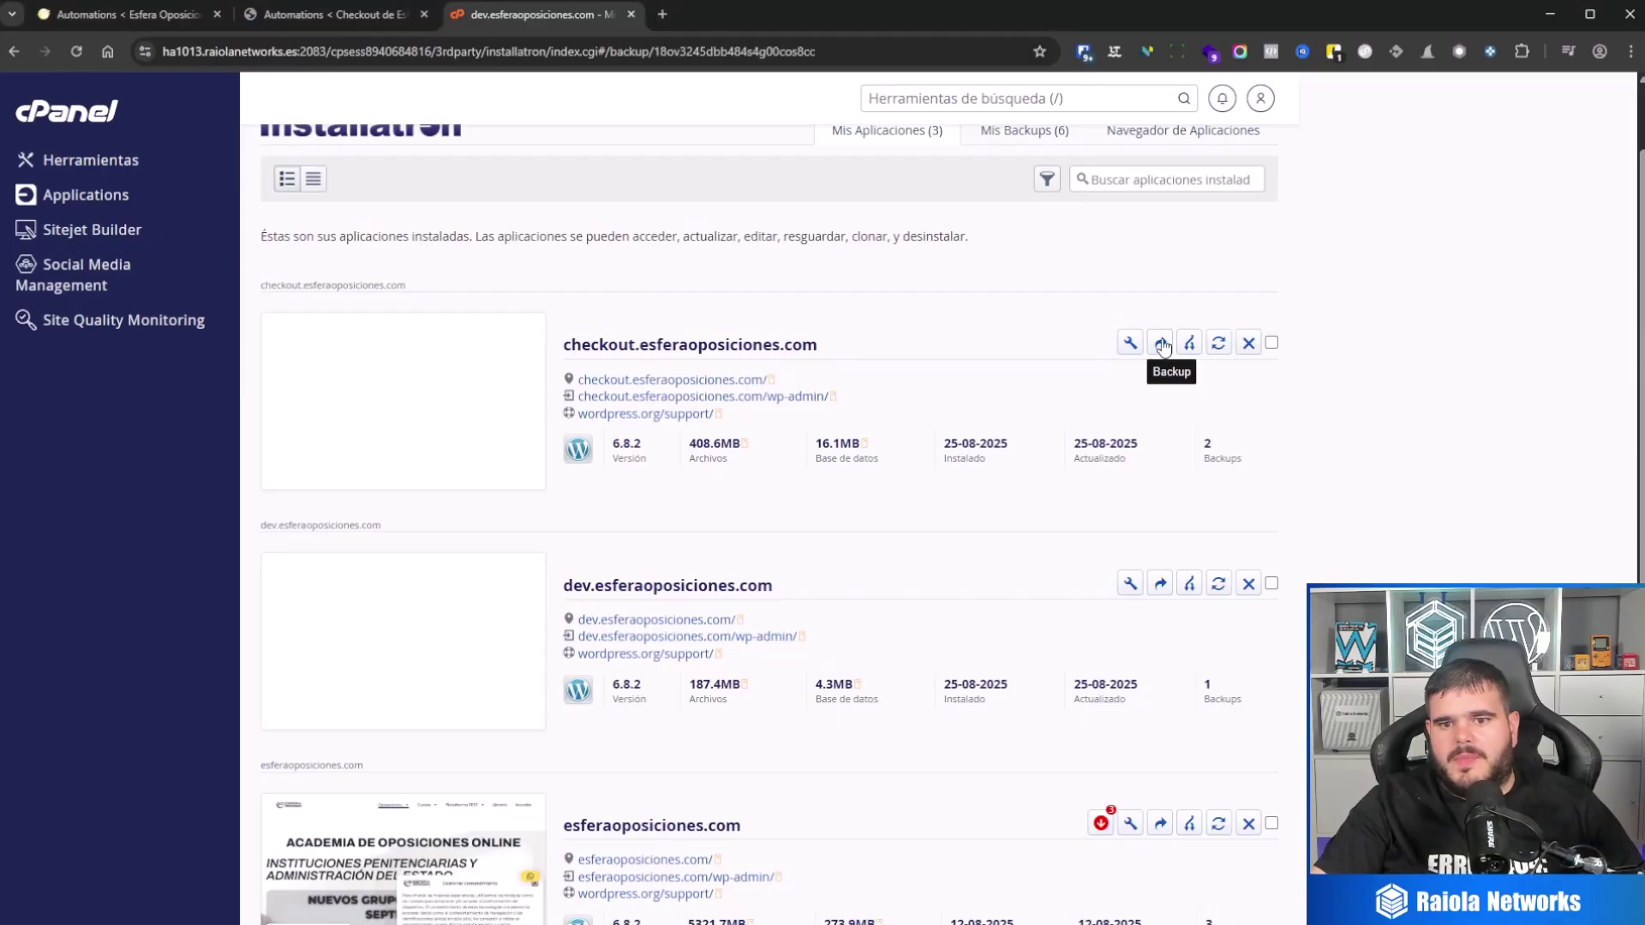
click(1160, 343)
click(1221, 733)
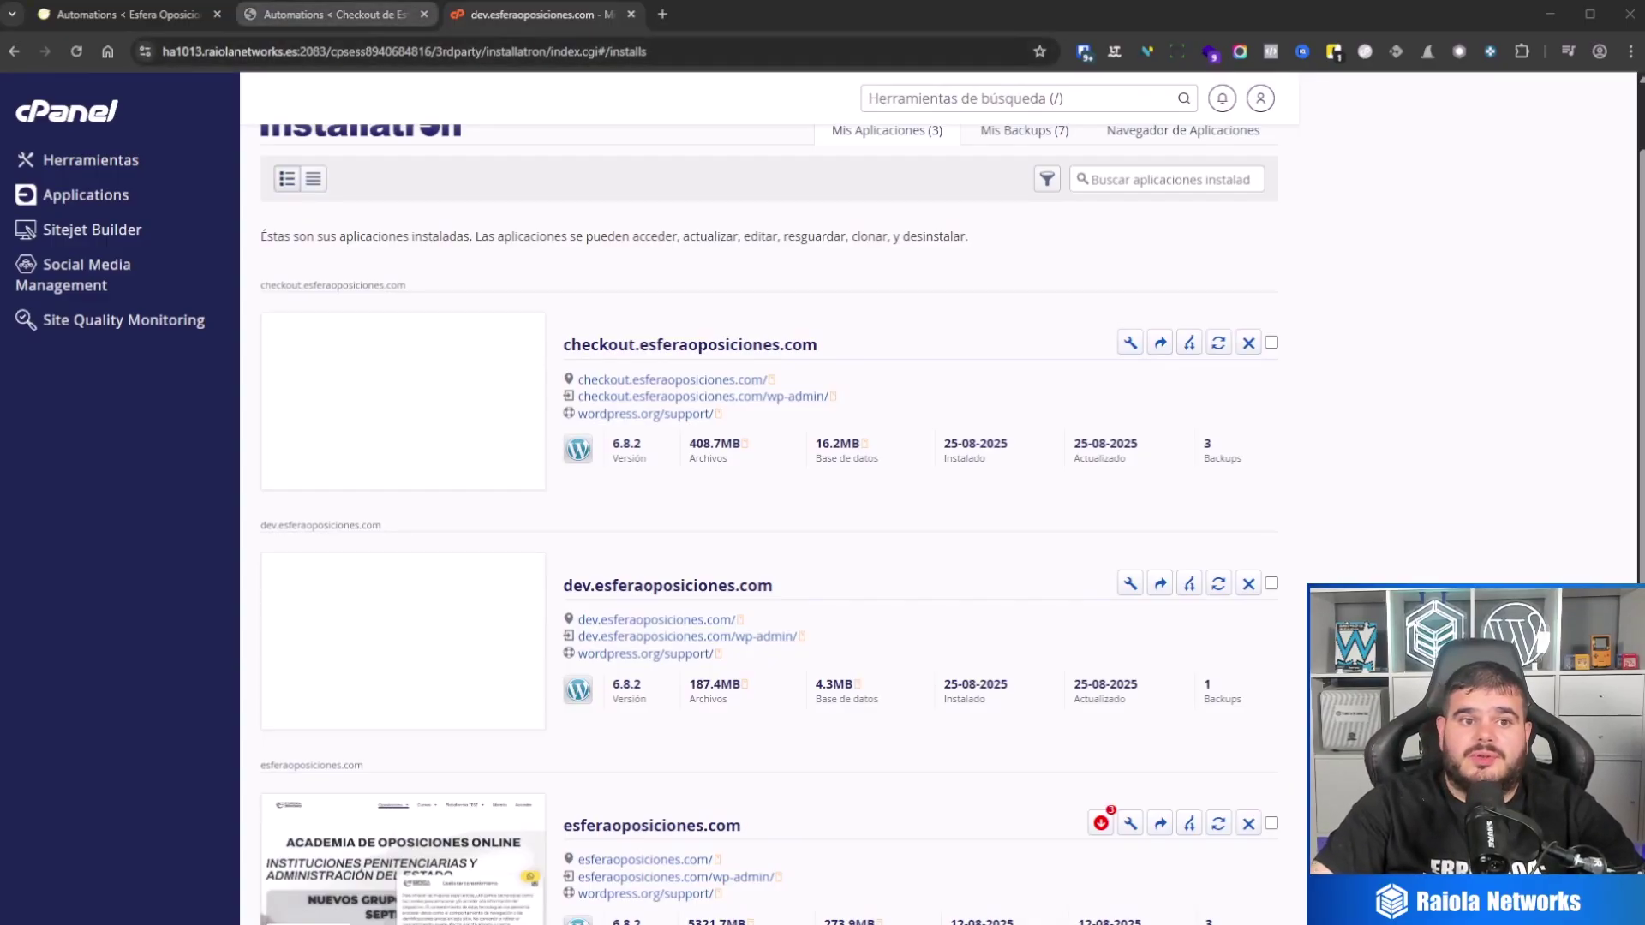
Step: Open the checkout site's trashed products in a separate tab, empty the trash and return to the Productos section
click(302, 16)
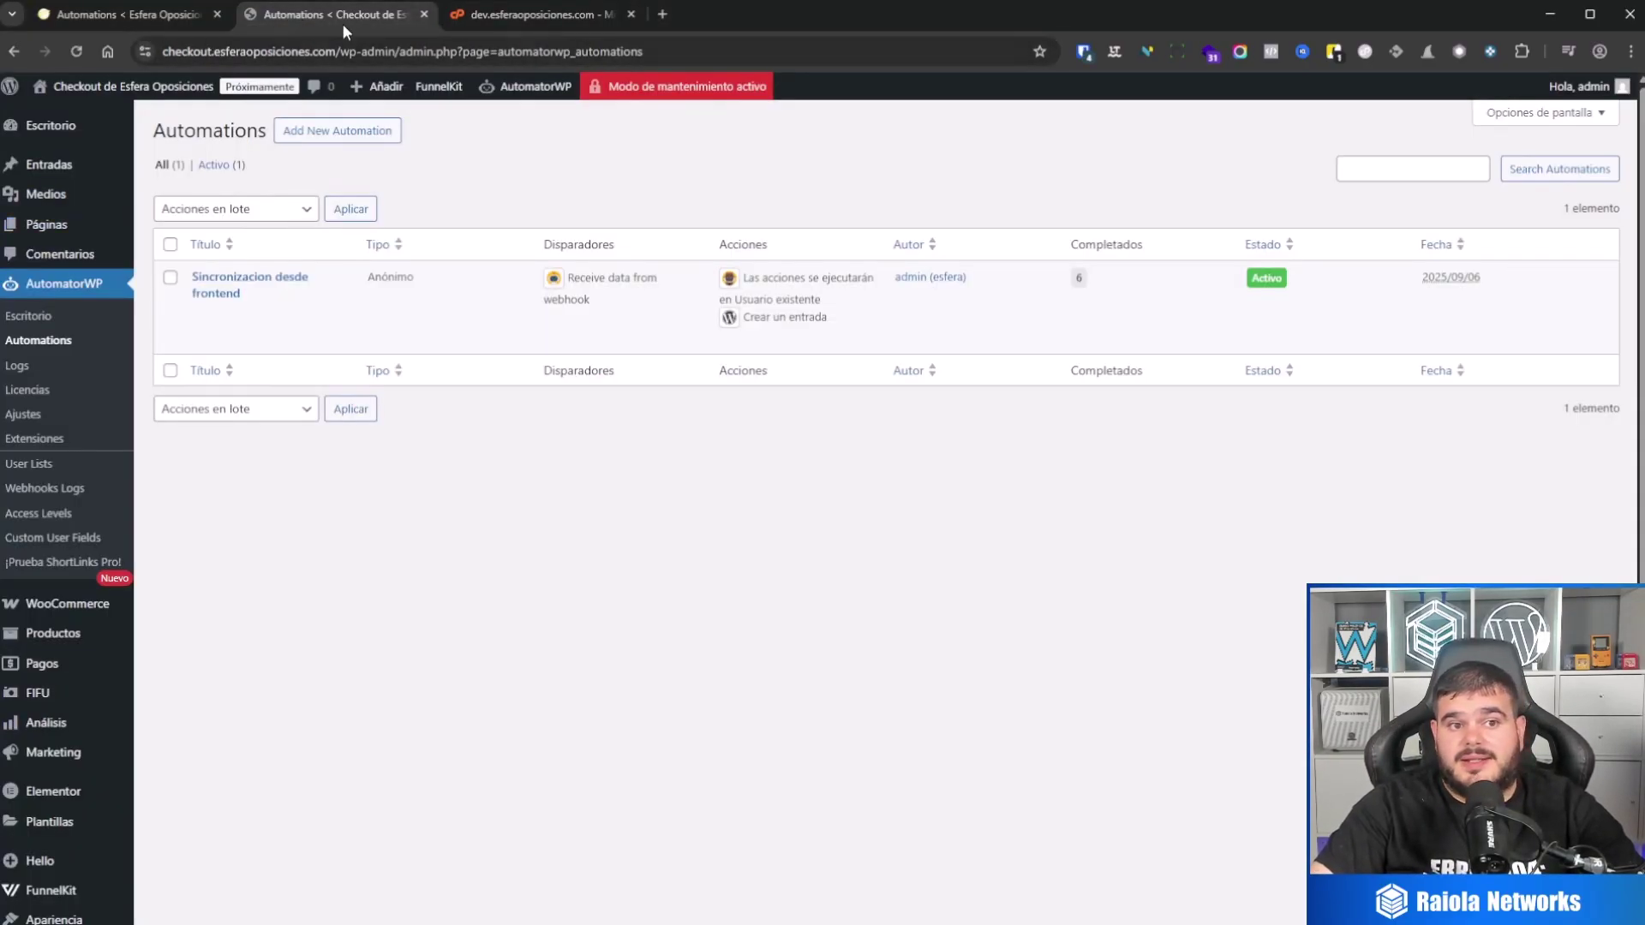
mouse_move(82, 229)
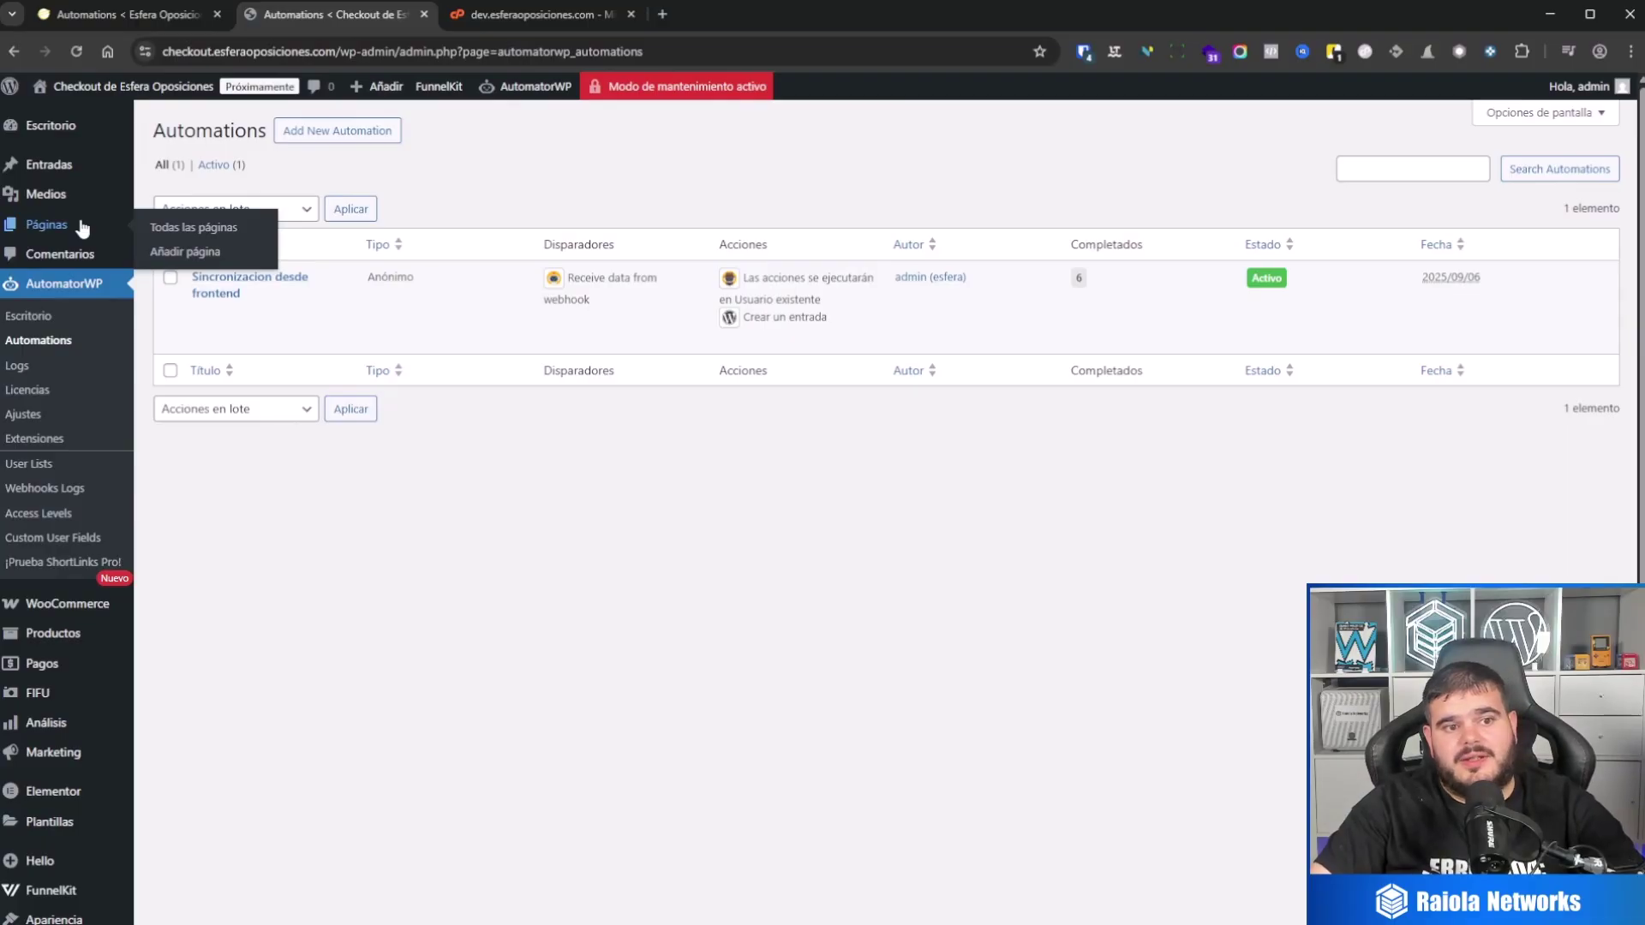
middle_click(66, 643)
drag(502, 14, 848, 14)
click(229, 218)
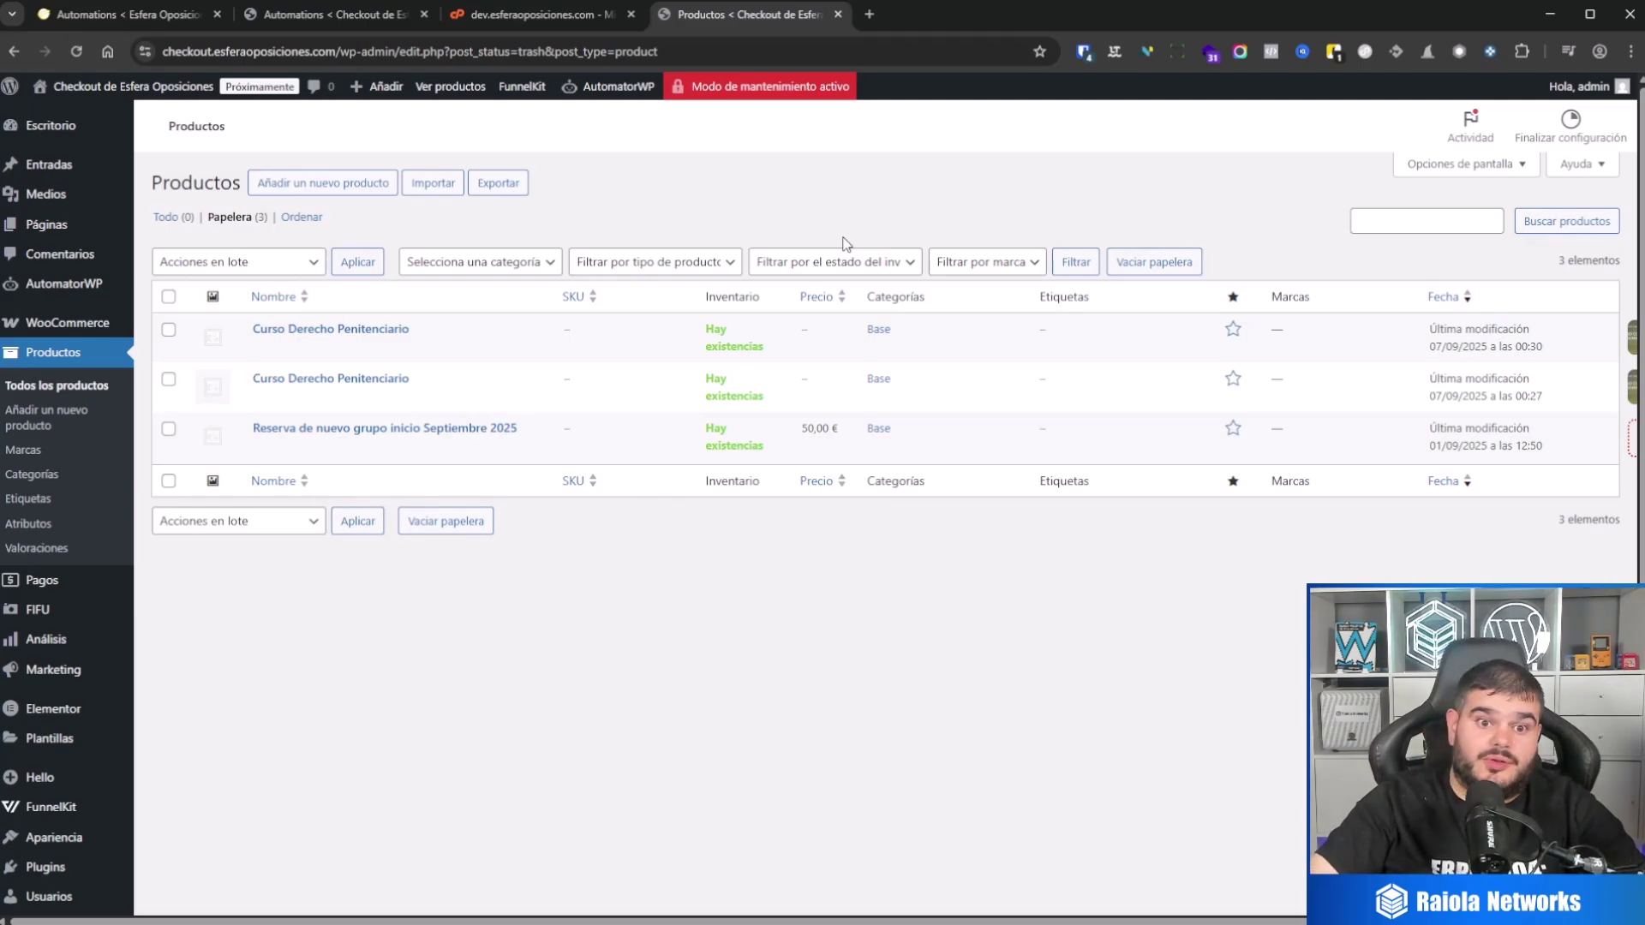
click(169, 296)
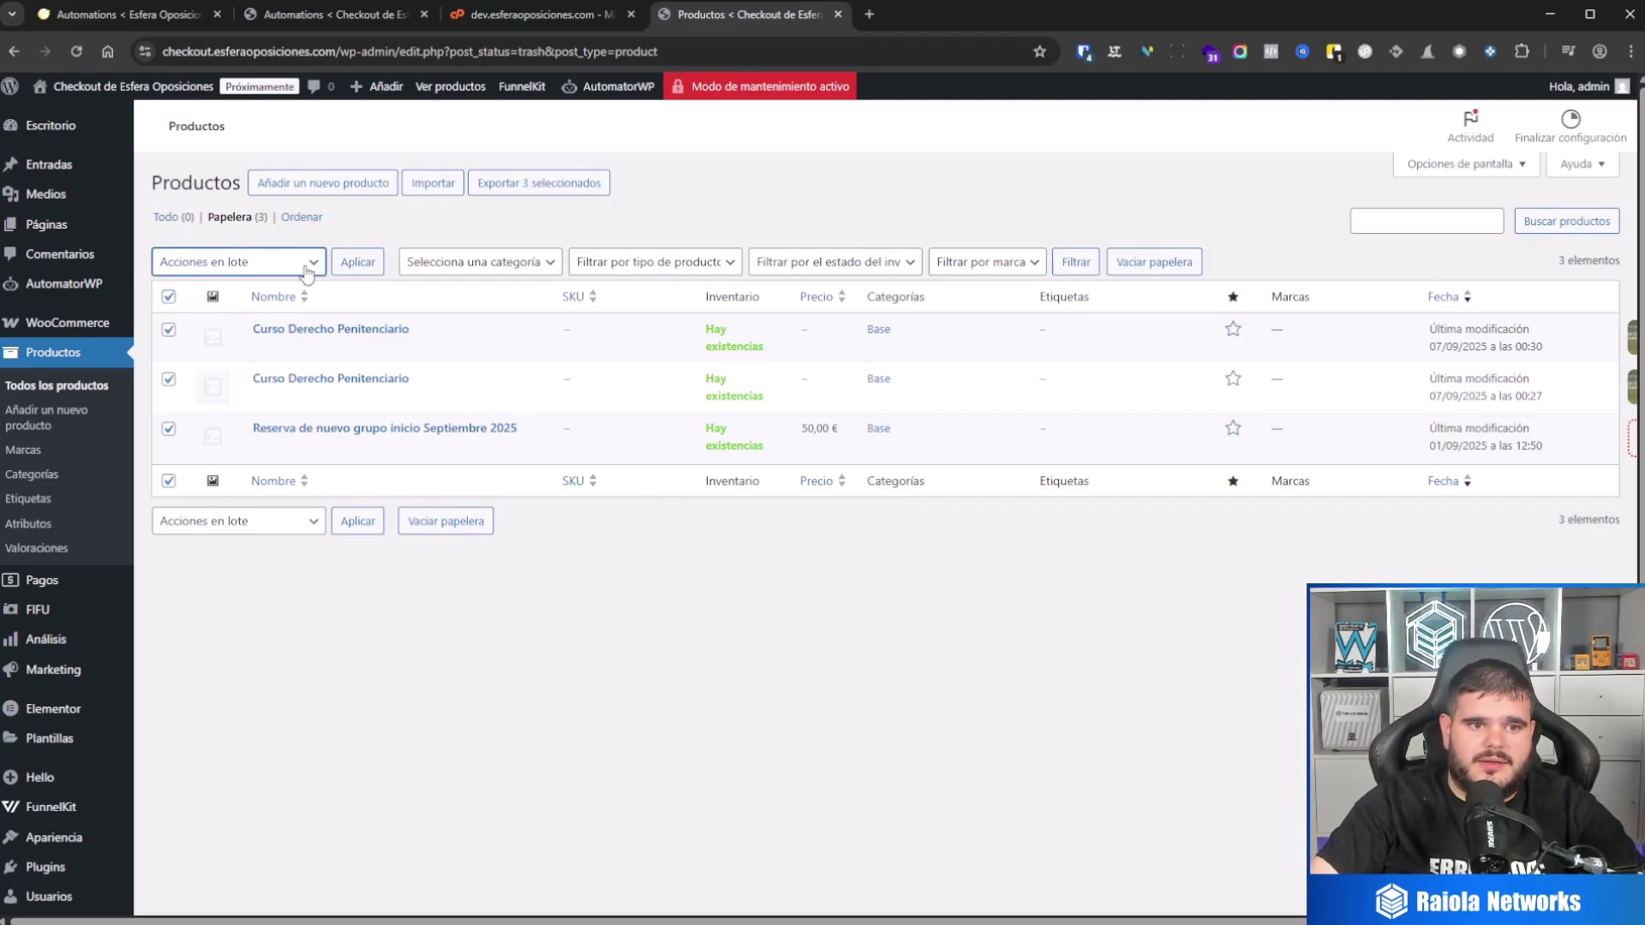
click(1188, 262)
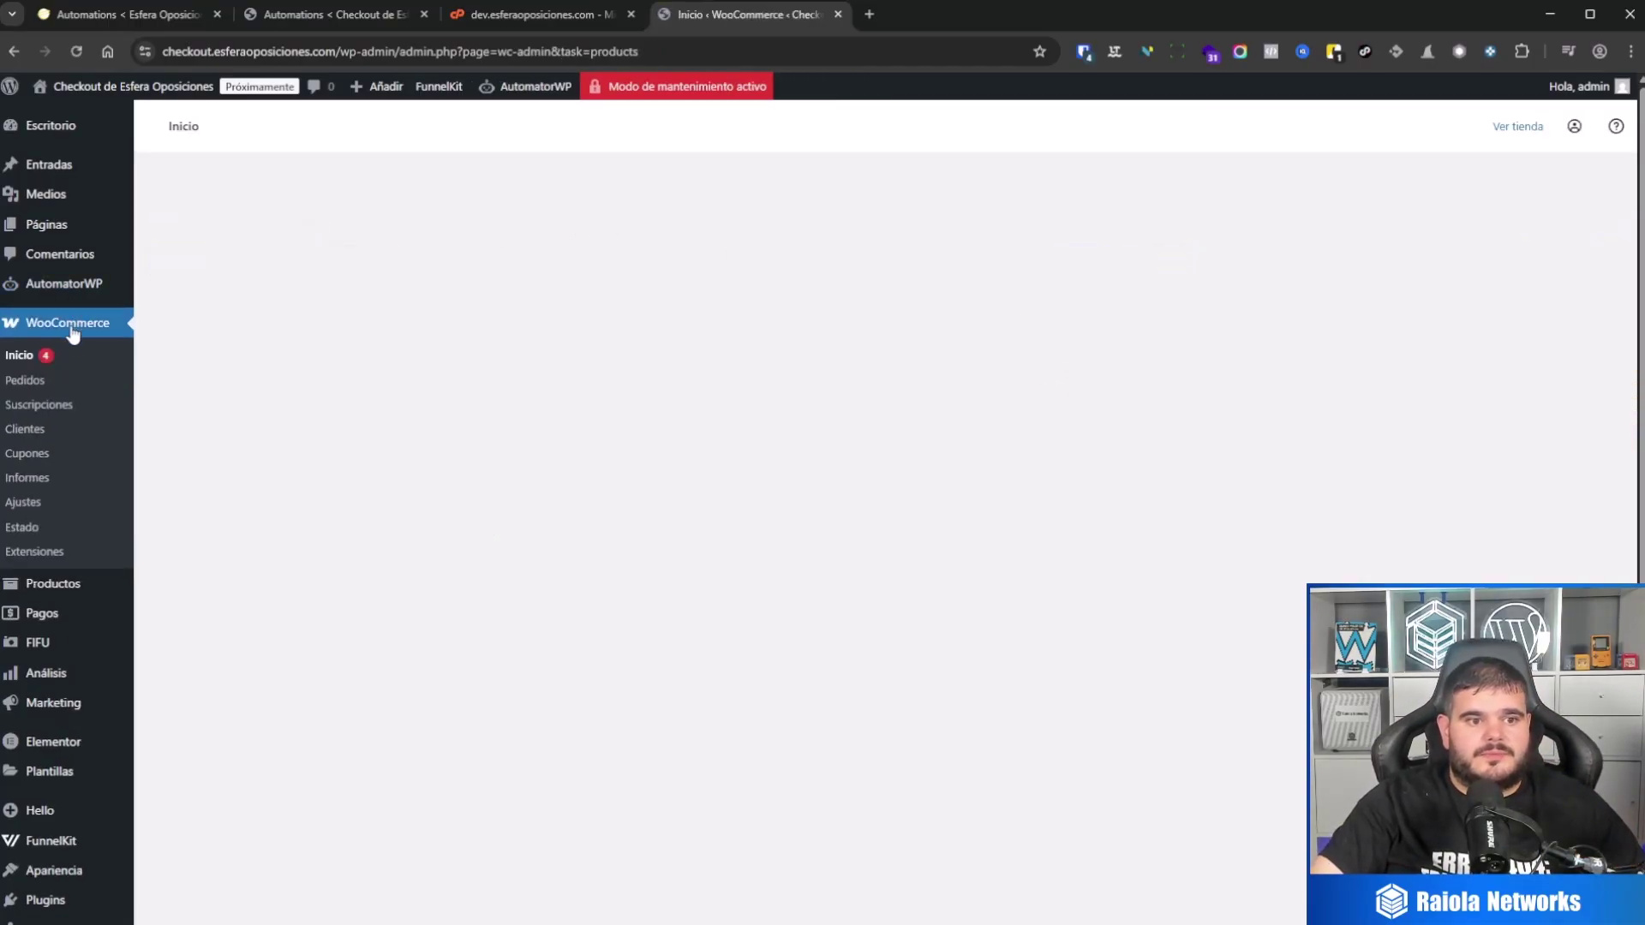
mouse_move(51, 580)
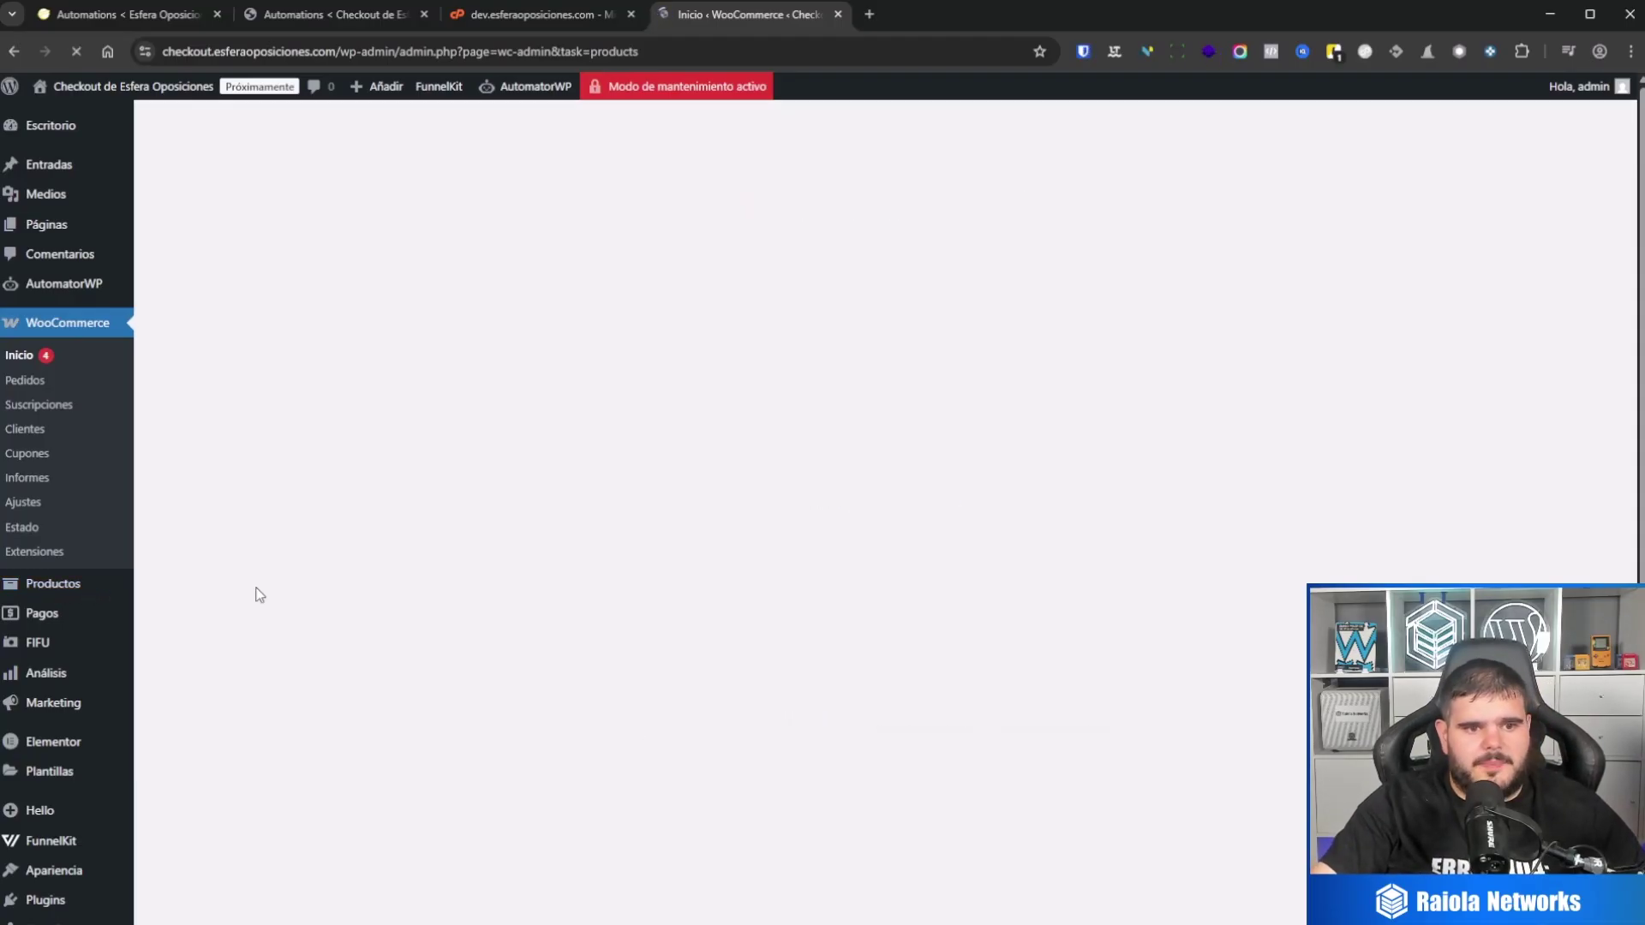
click(63, 579)
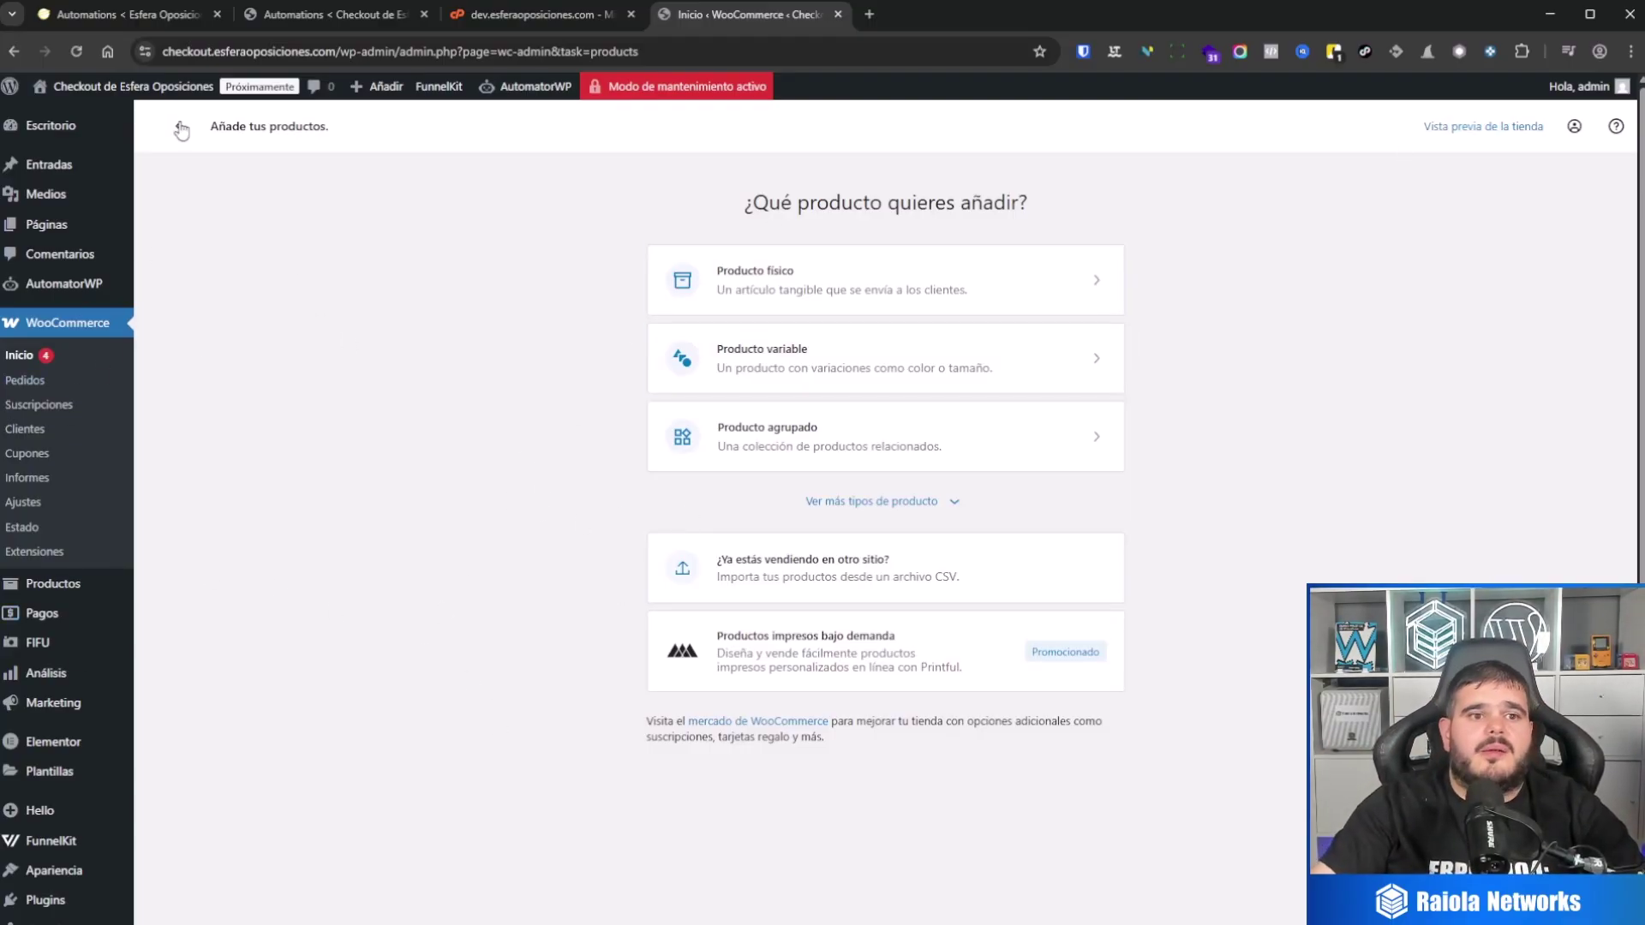
Step: On the main site, open Sincronizacion de temarios al backend, save its Tipo es igual a temario condition and run the automation
click(127, 19)
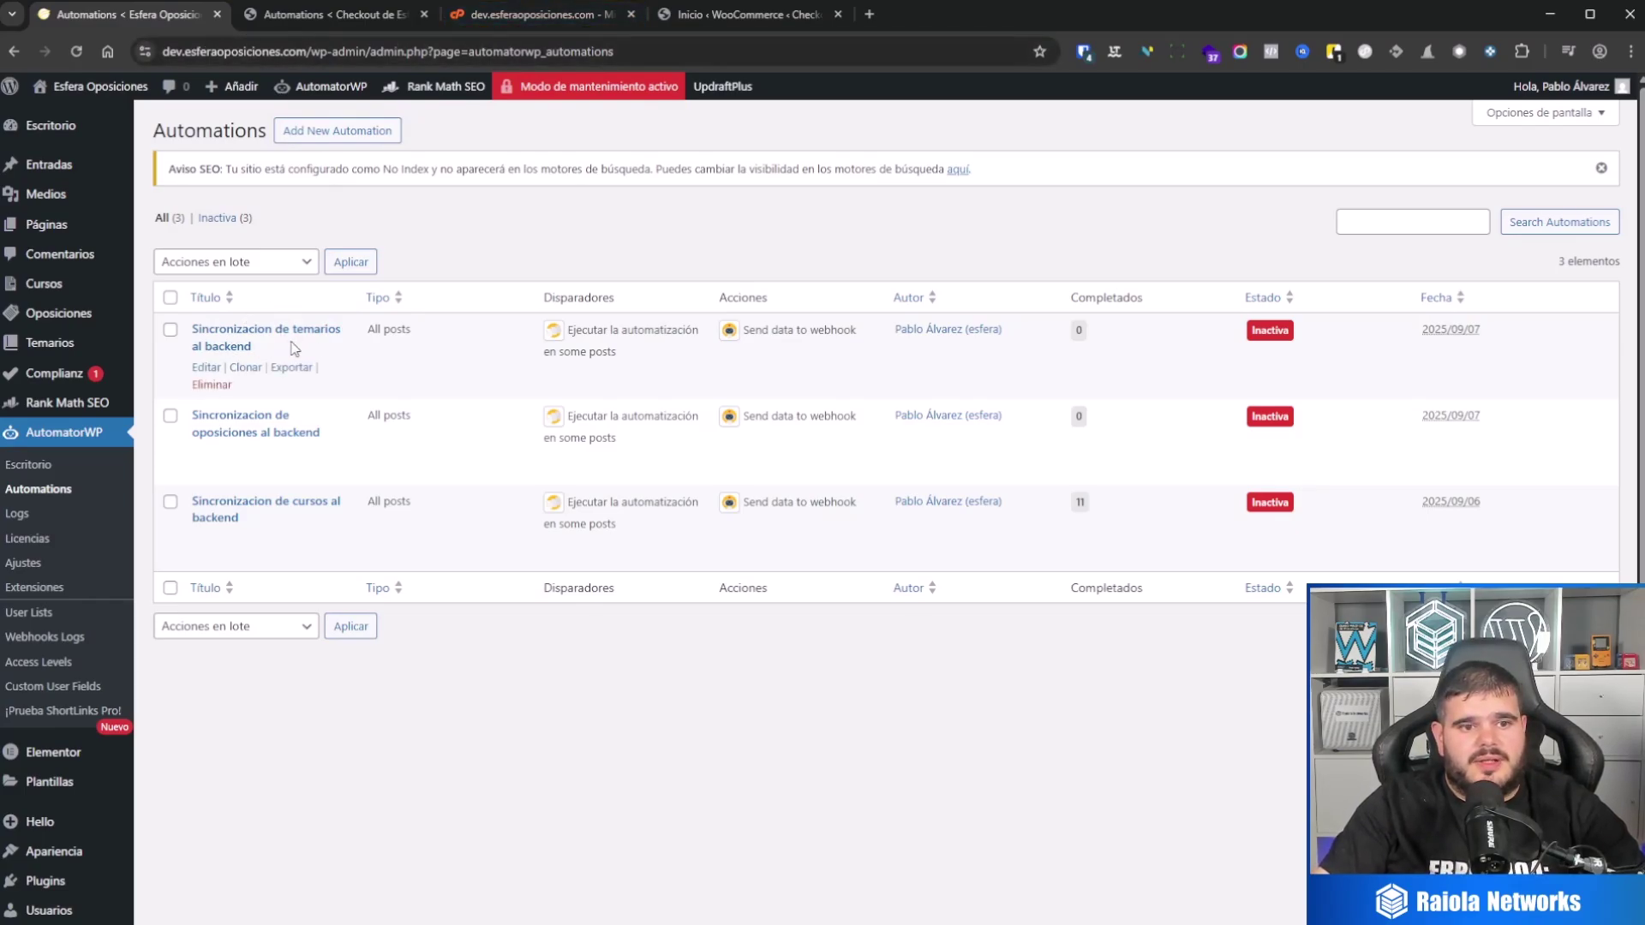
click(206, 368)
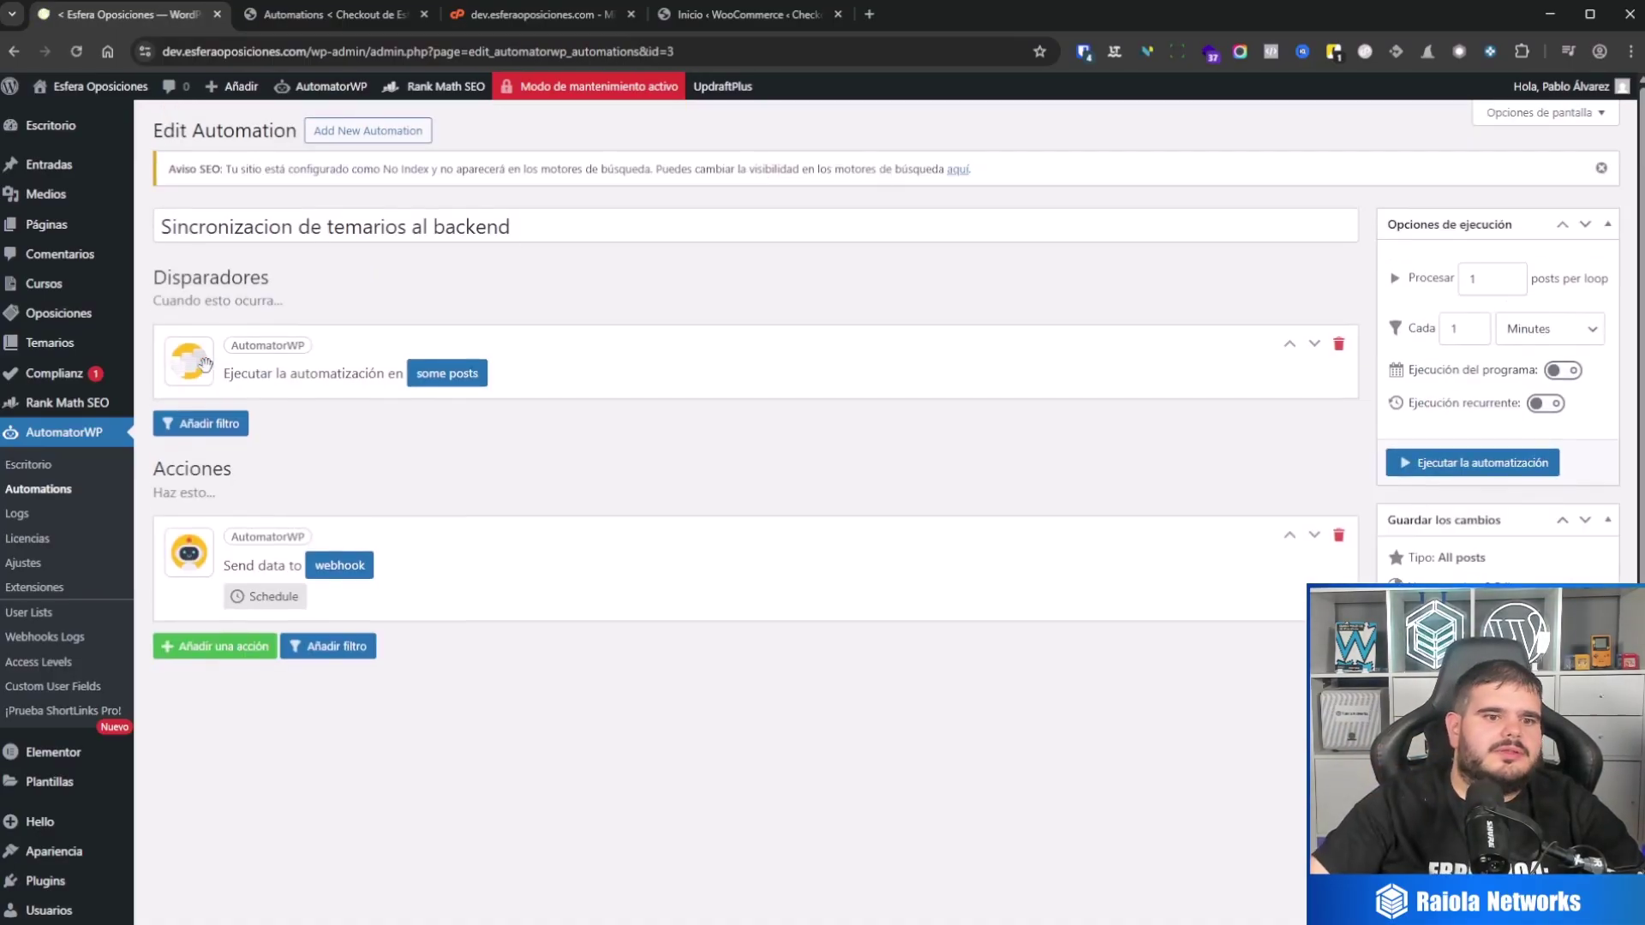
click(1461, 465)
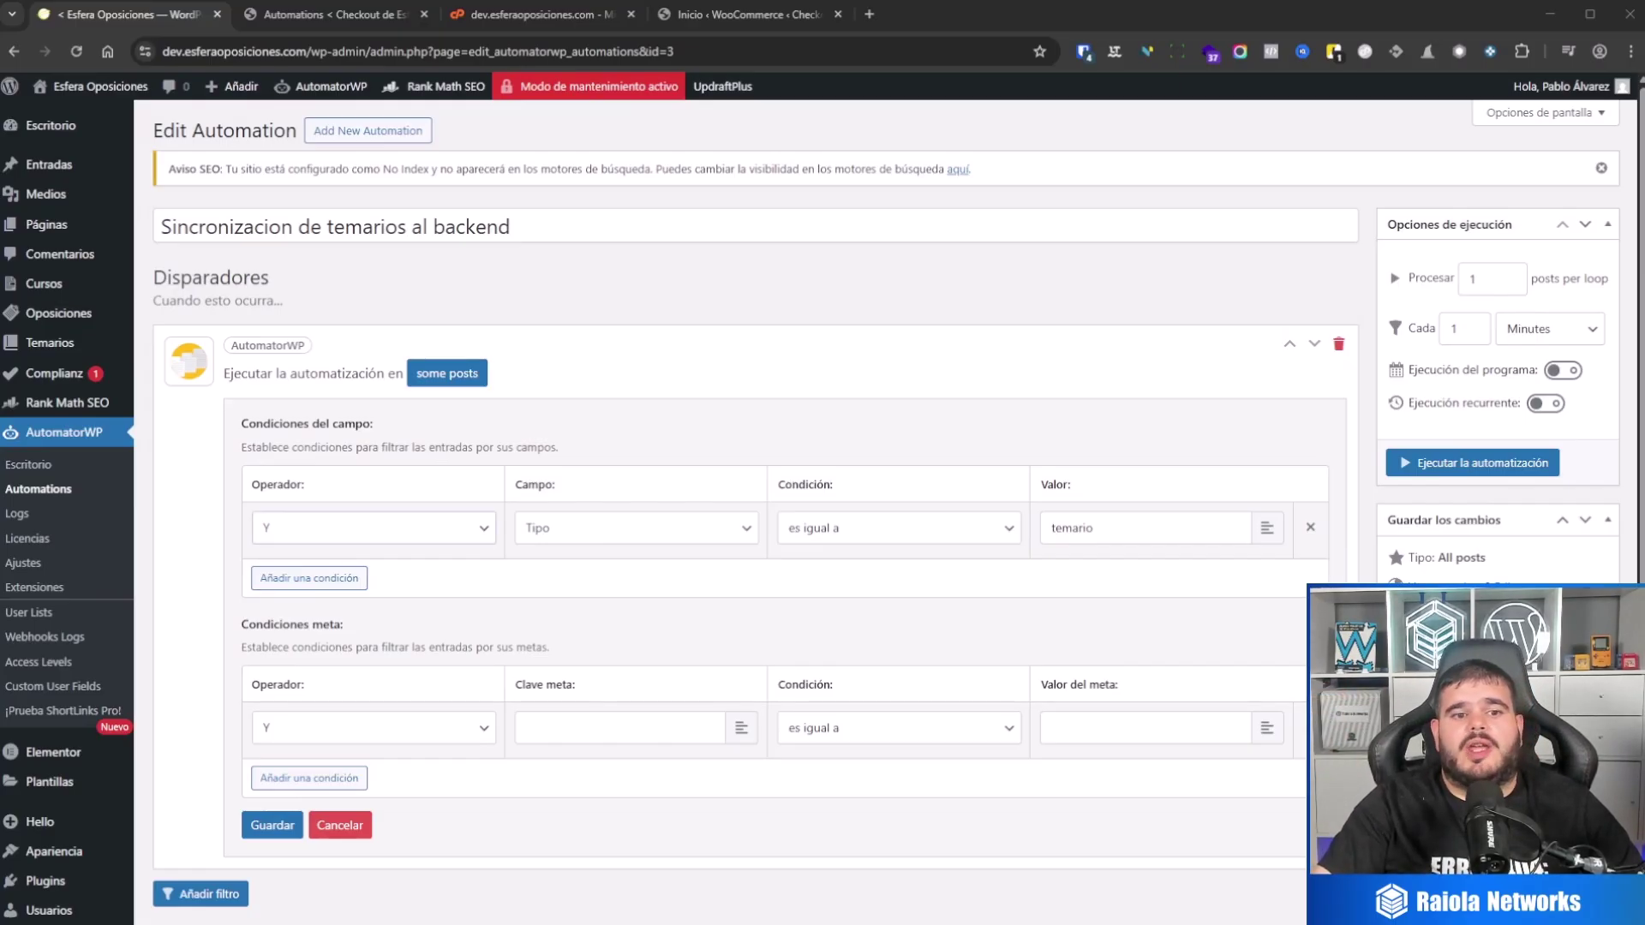
click(302, 528)
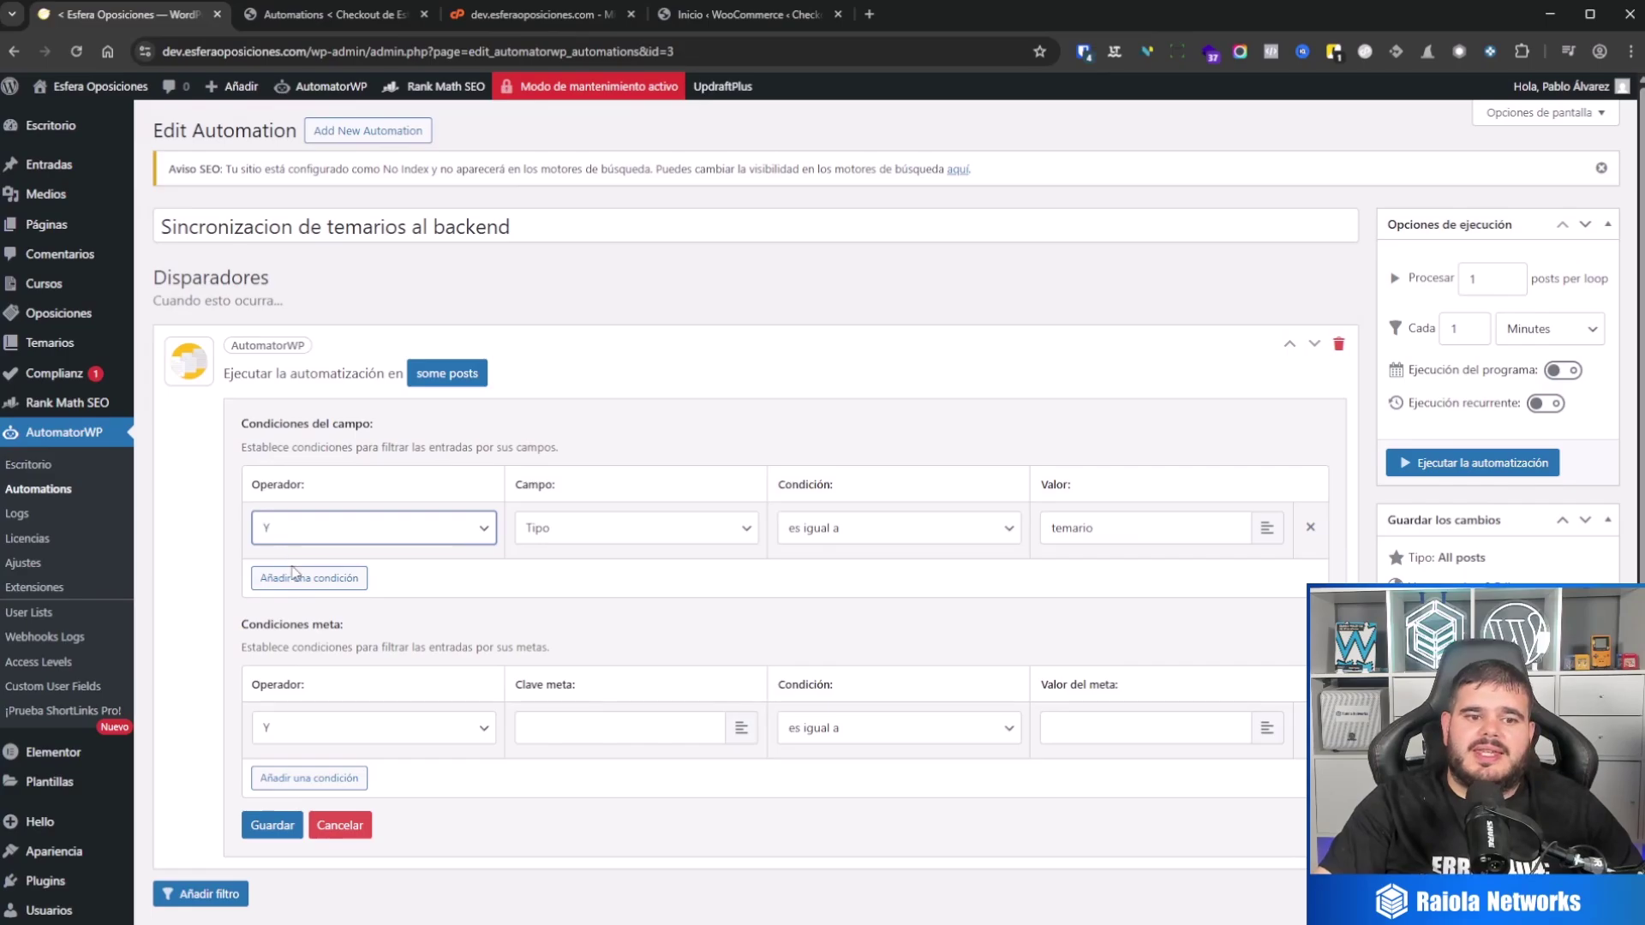
click(272, 826)
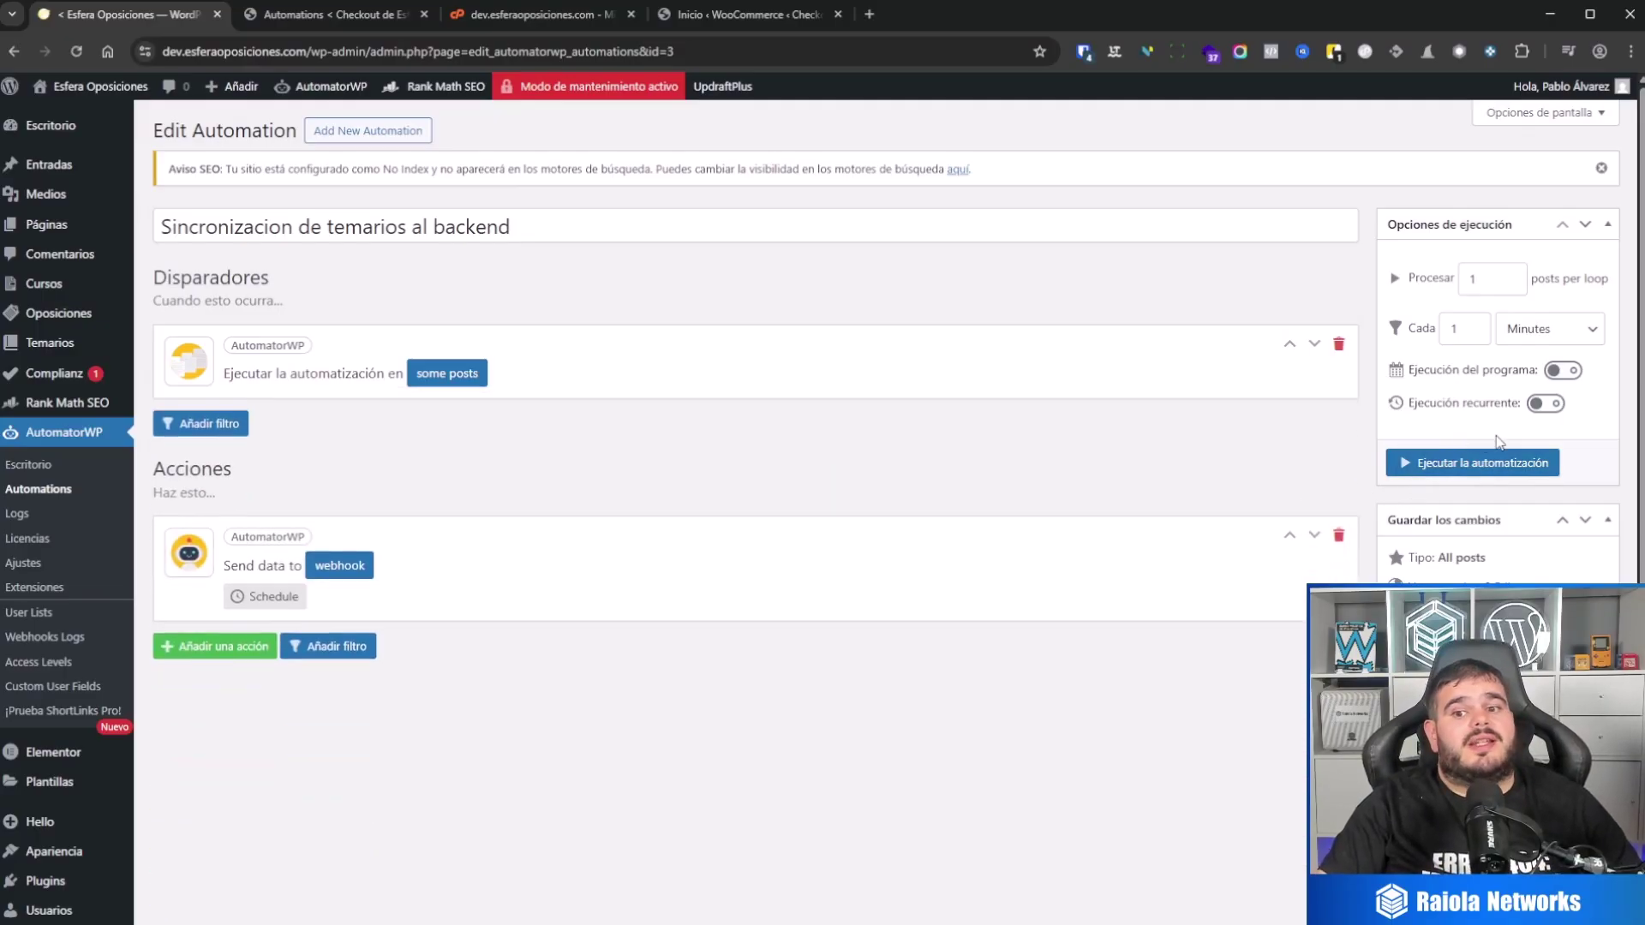
click(1474, 462)
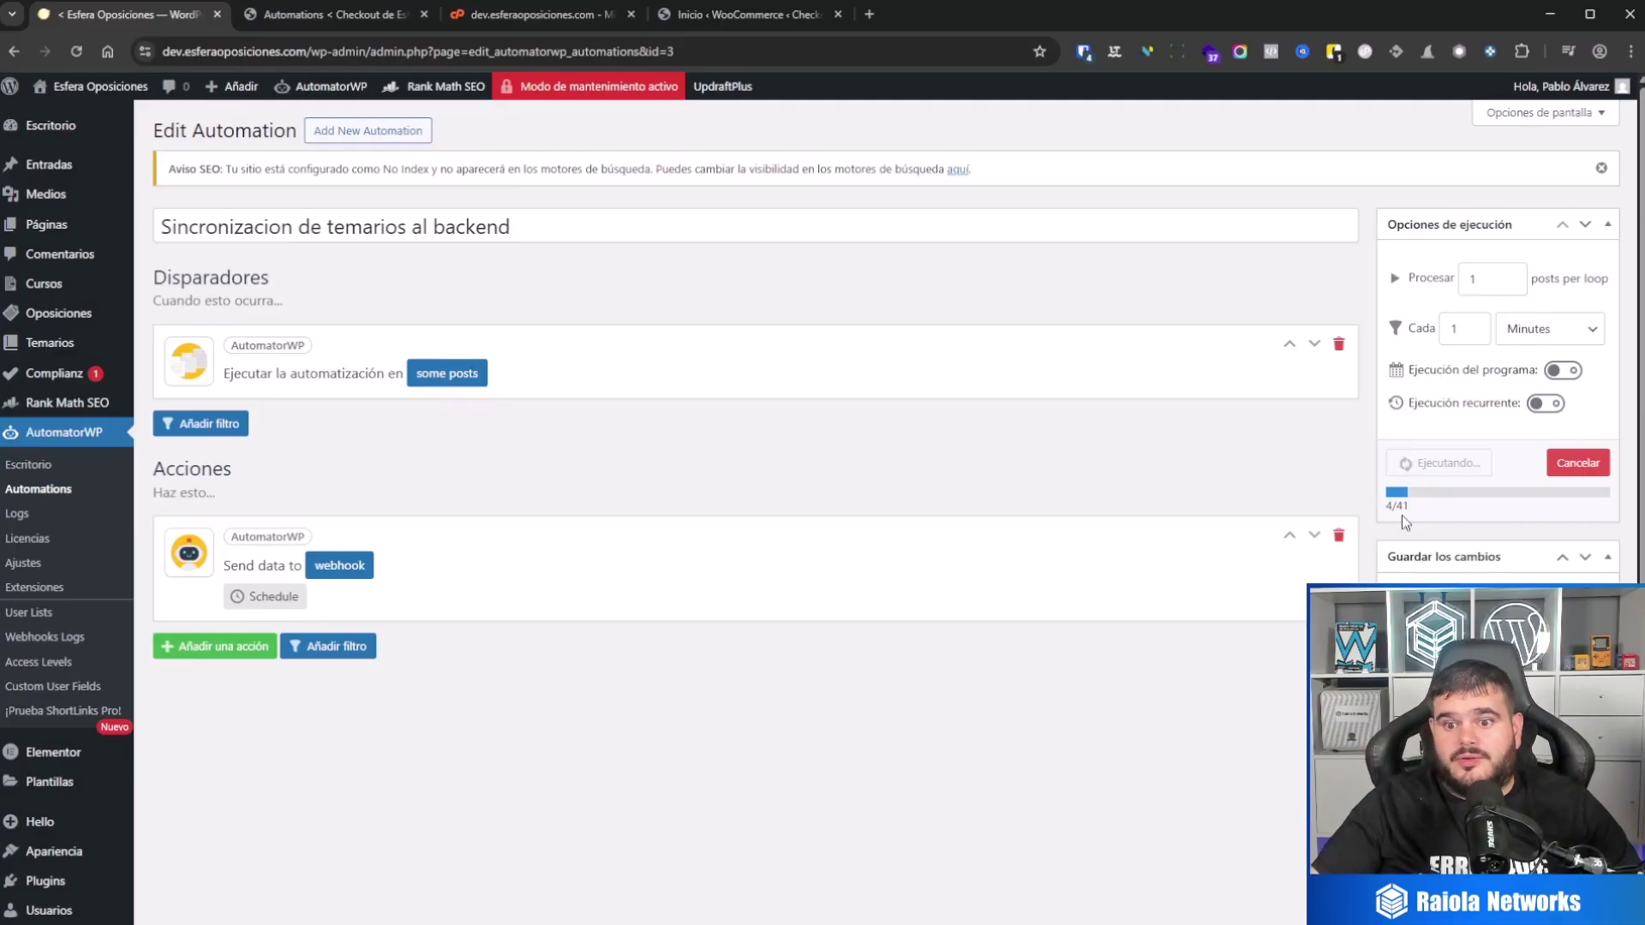
Step: Check the completion count and log entries of the Sincronizacion desde frontend automation in the checkout site's AutomatorWP
click(742, 14)
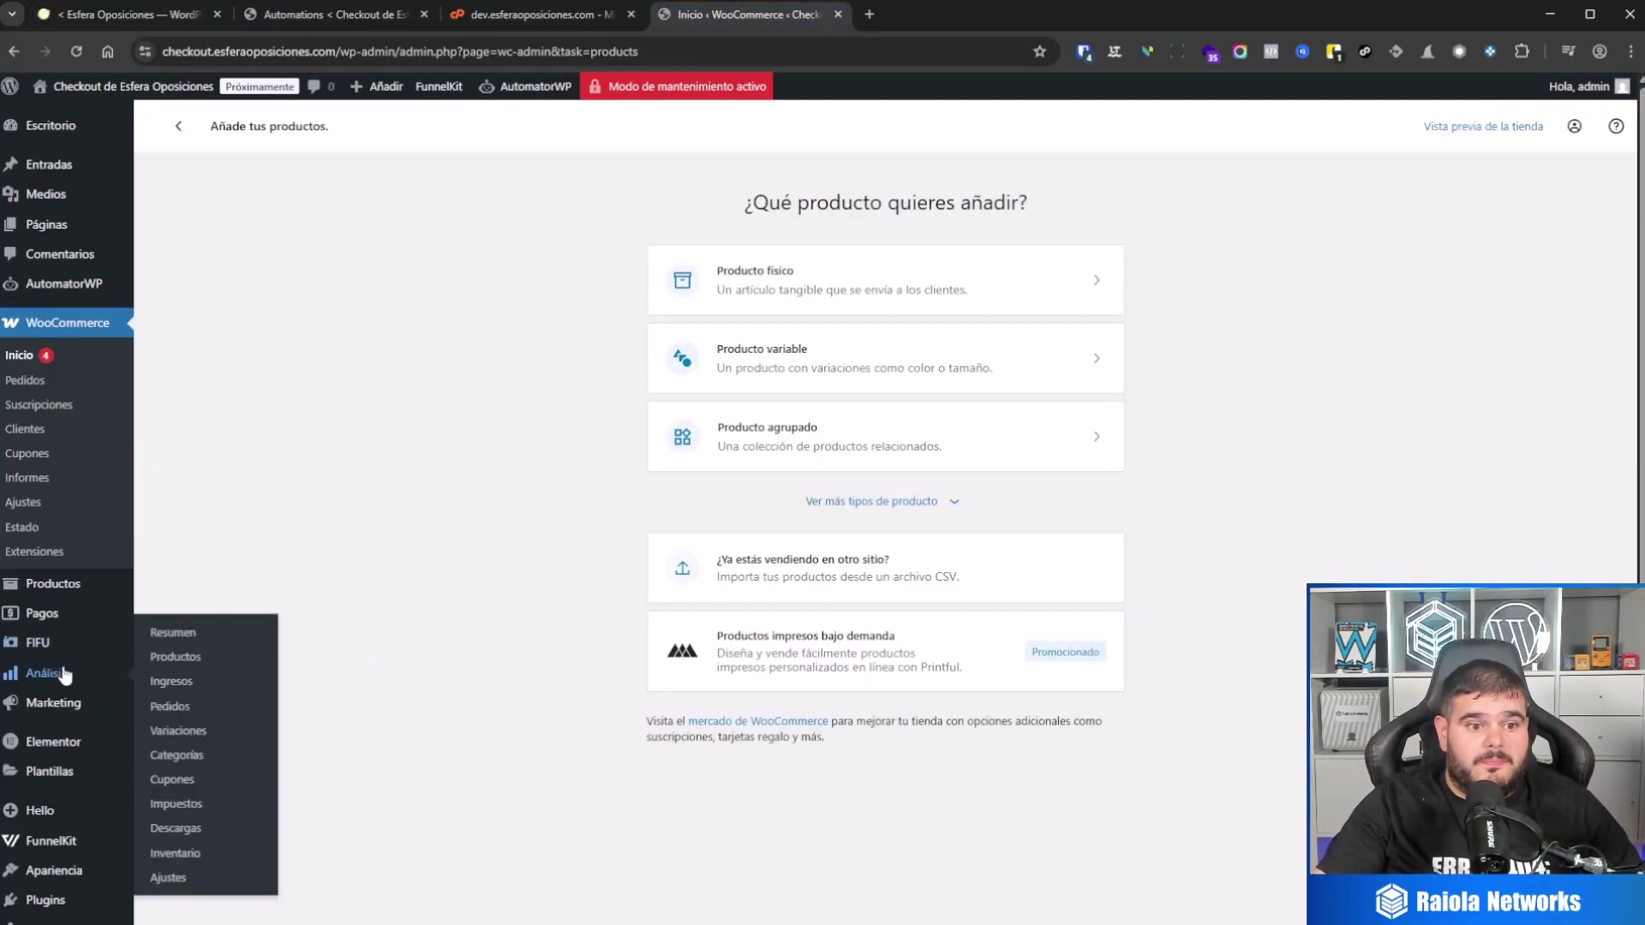
middle_click(125, 300)
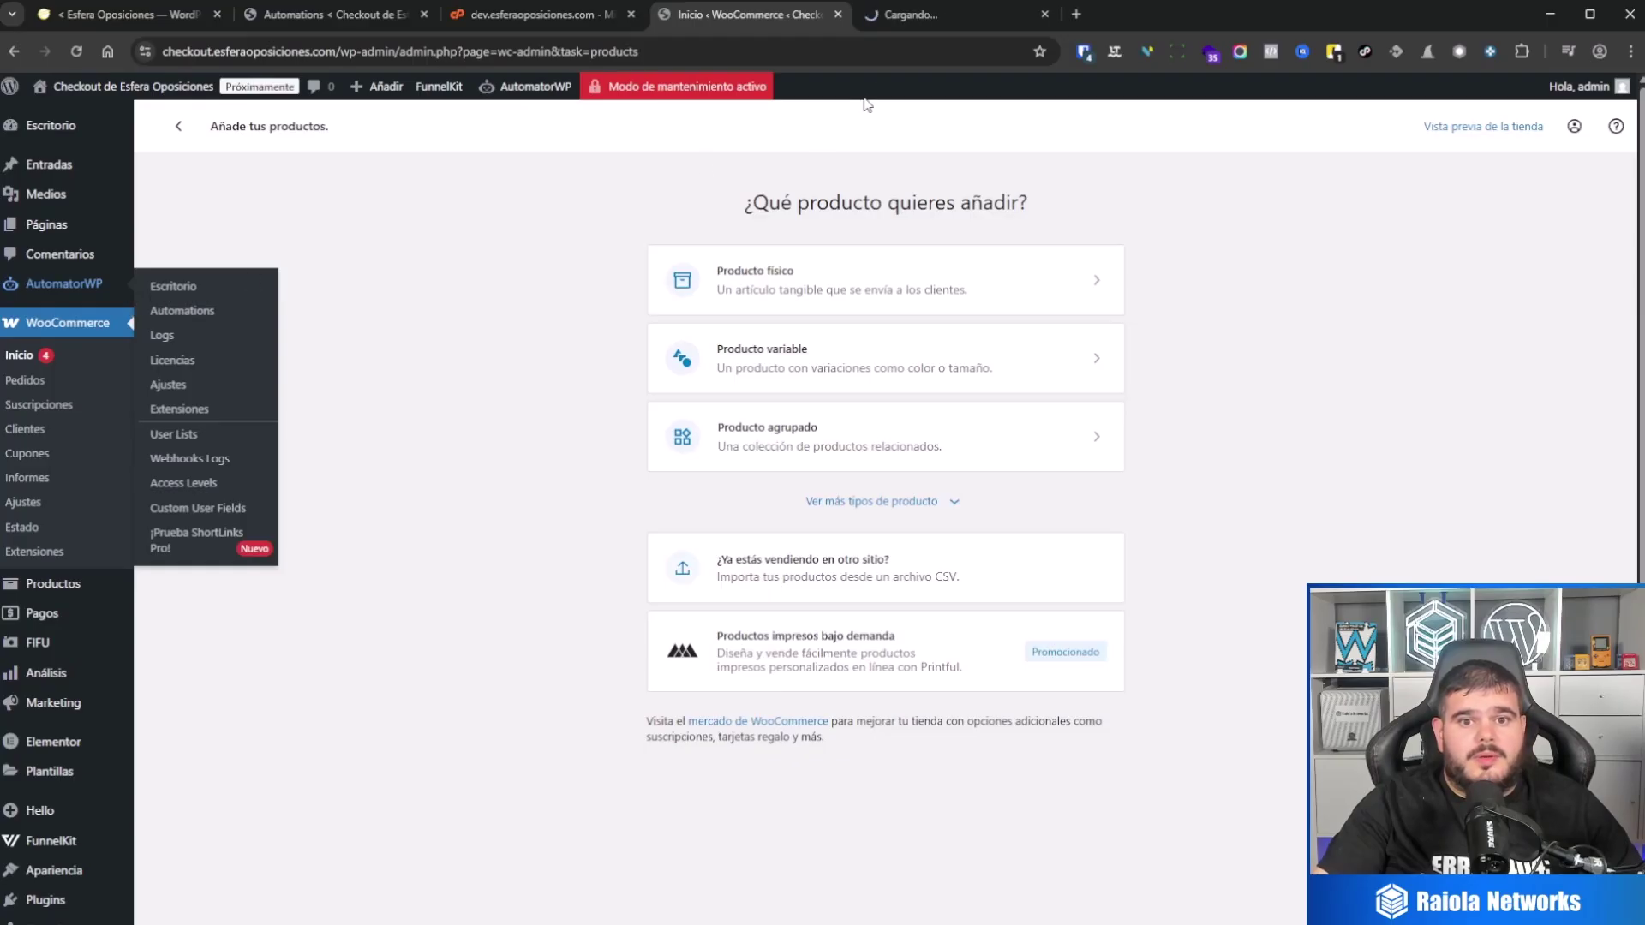
click(911, 14)
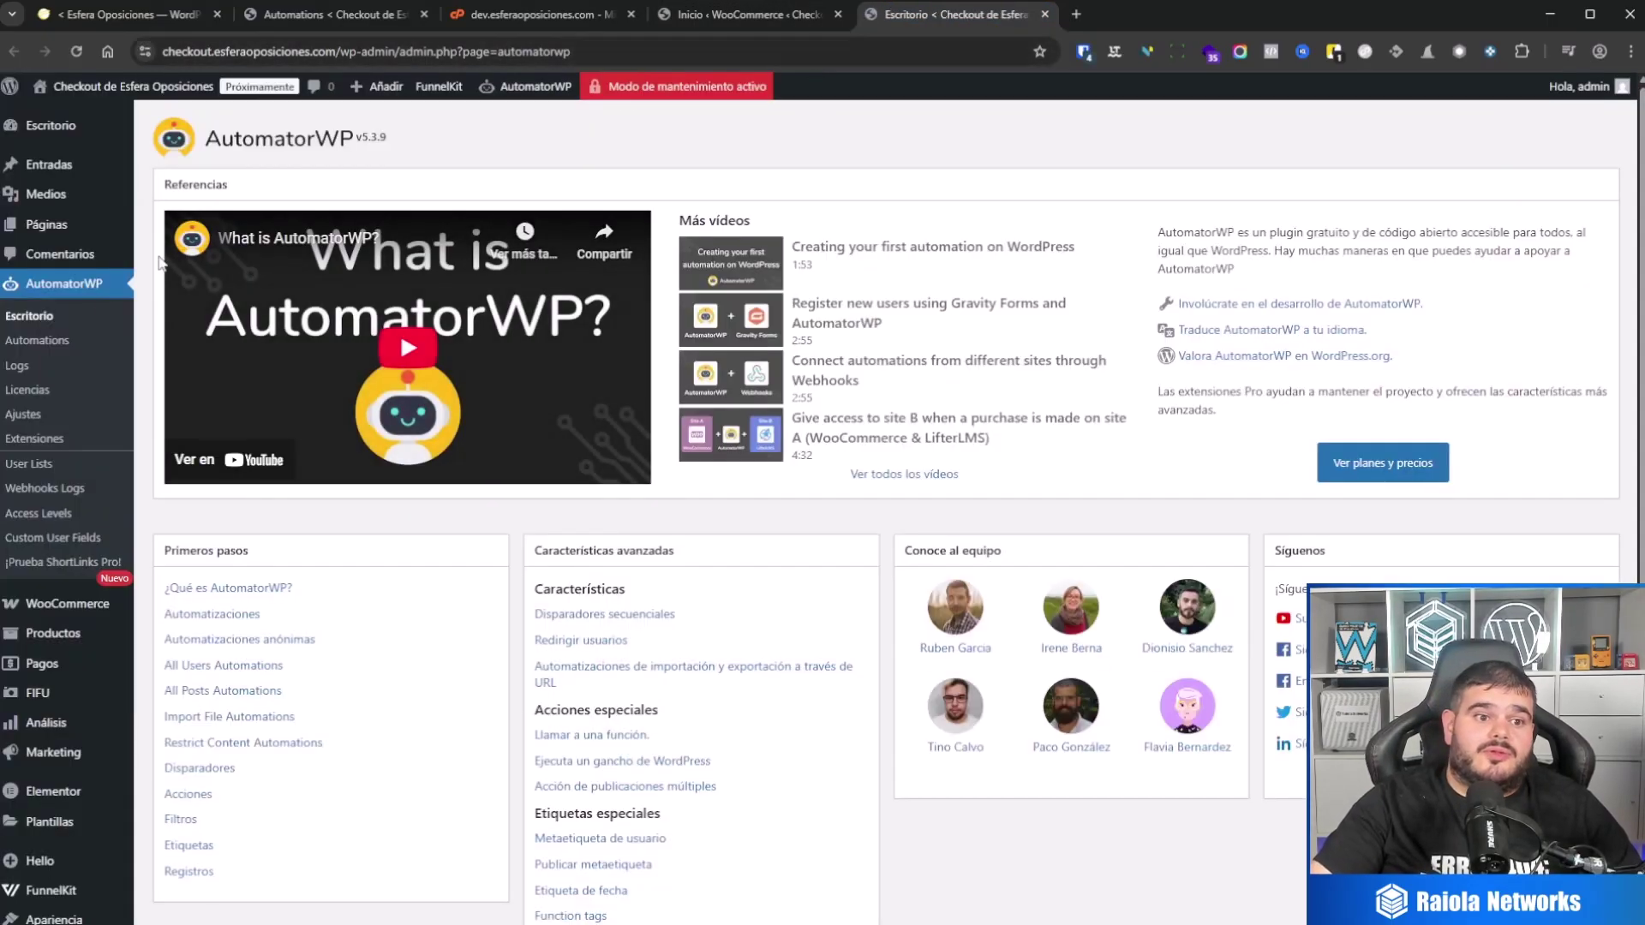
click(37, 343)
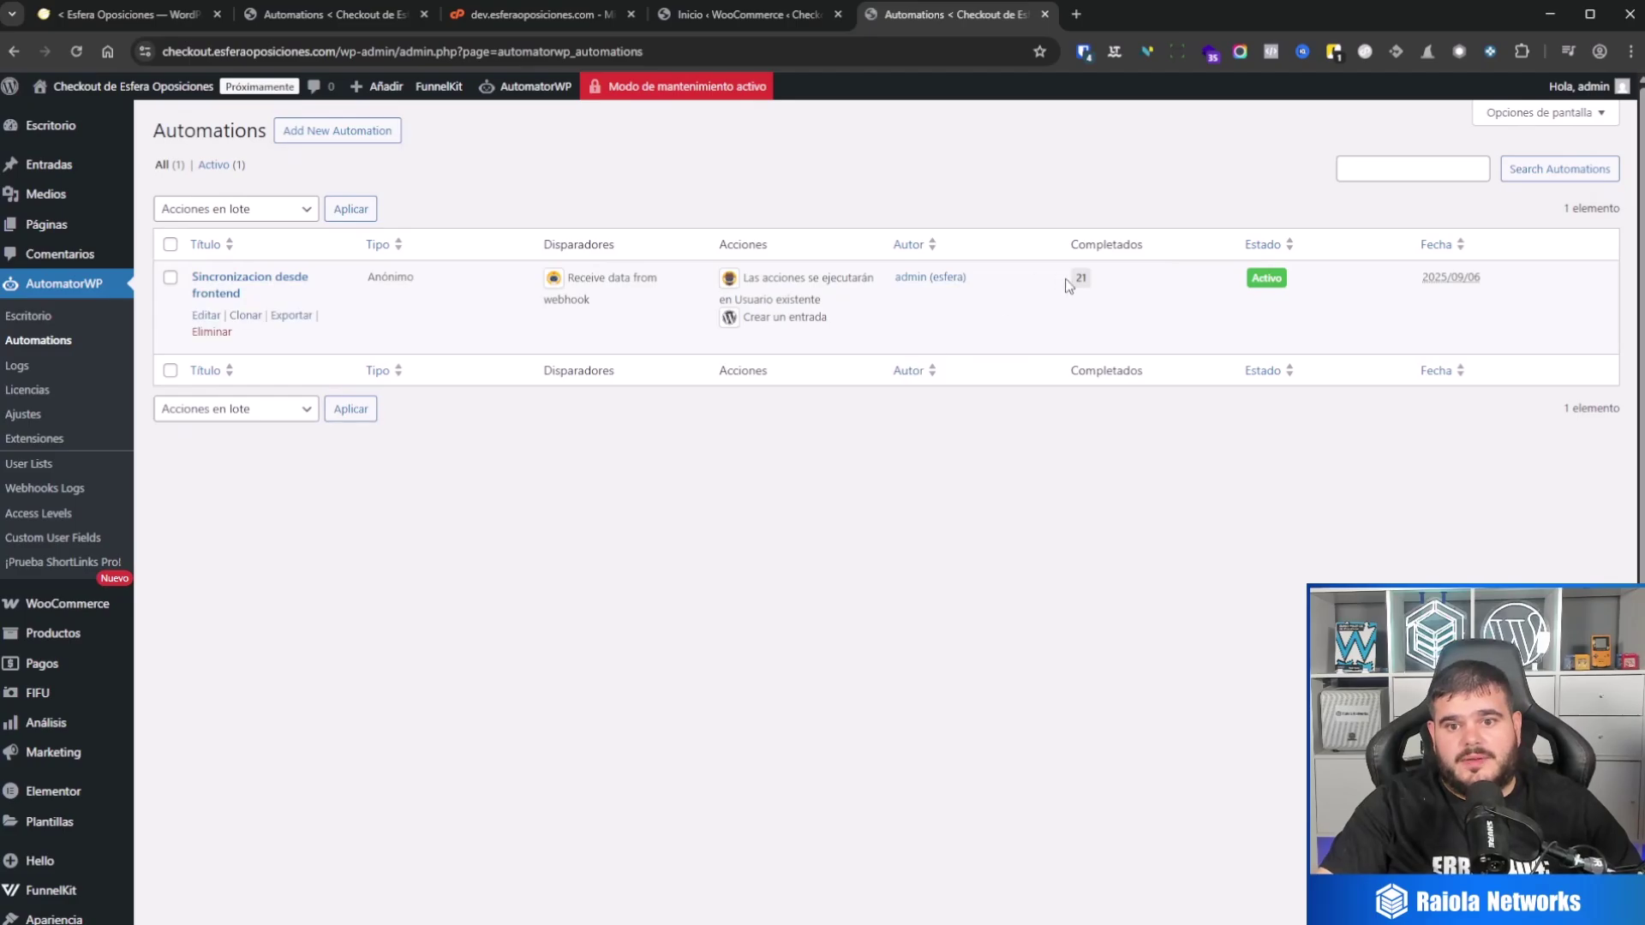
click(67, 365)
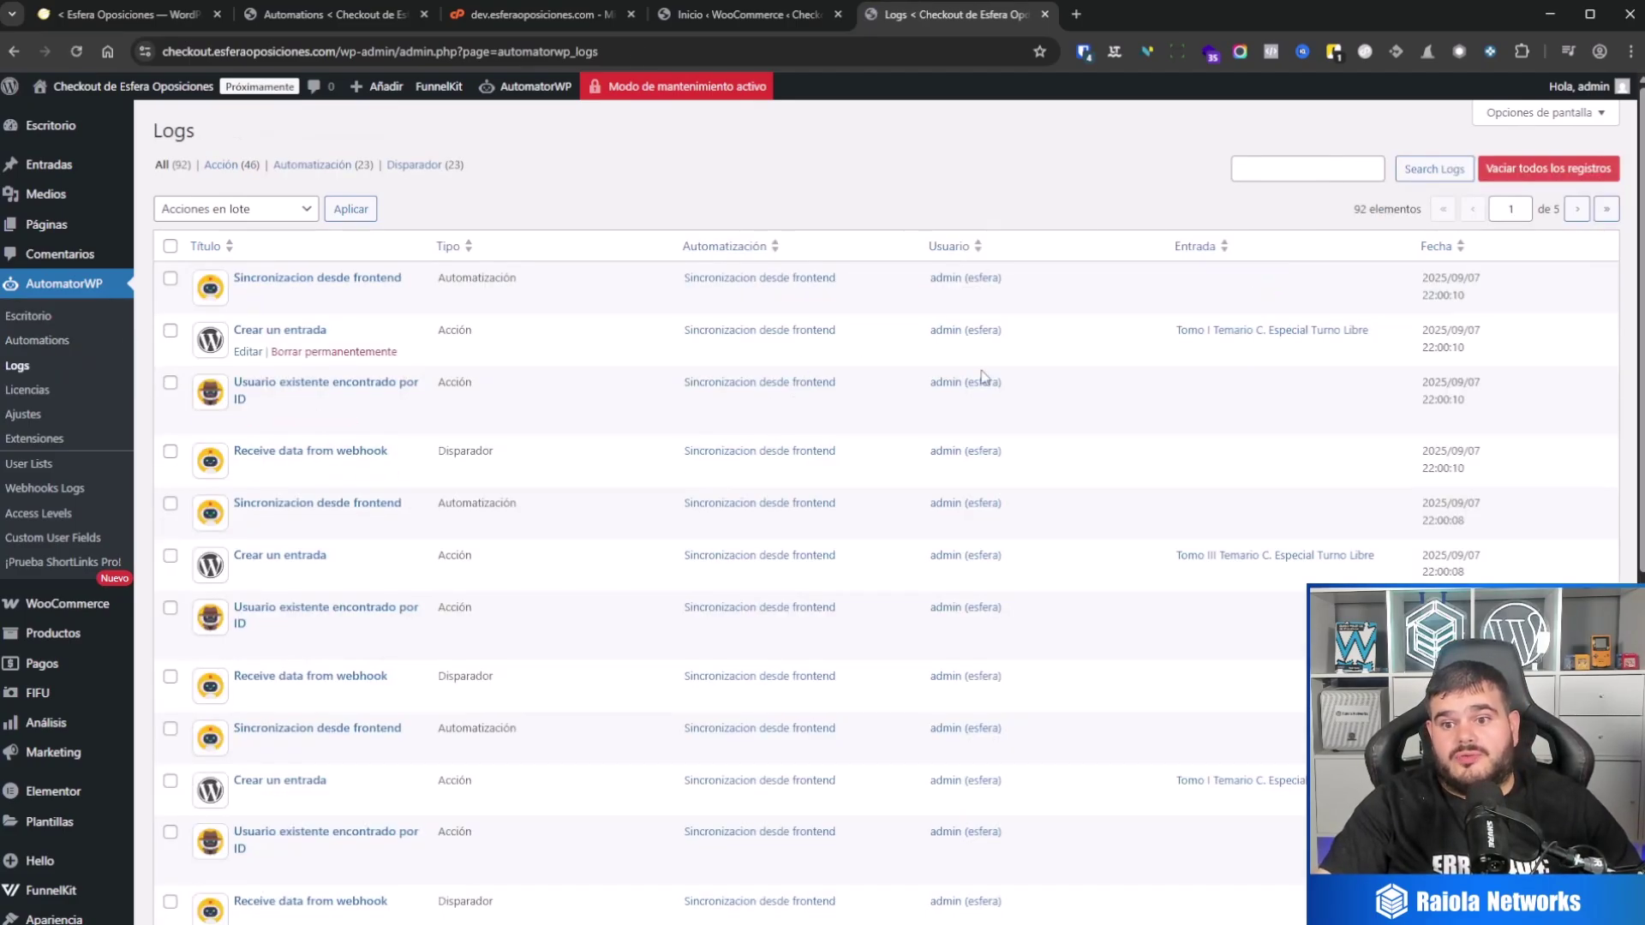
scroll(981, 377, down, 8)
scroll(1062, 598, up, 7)
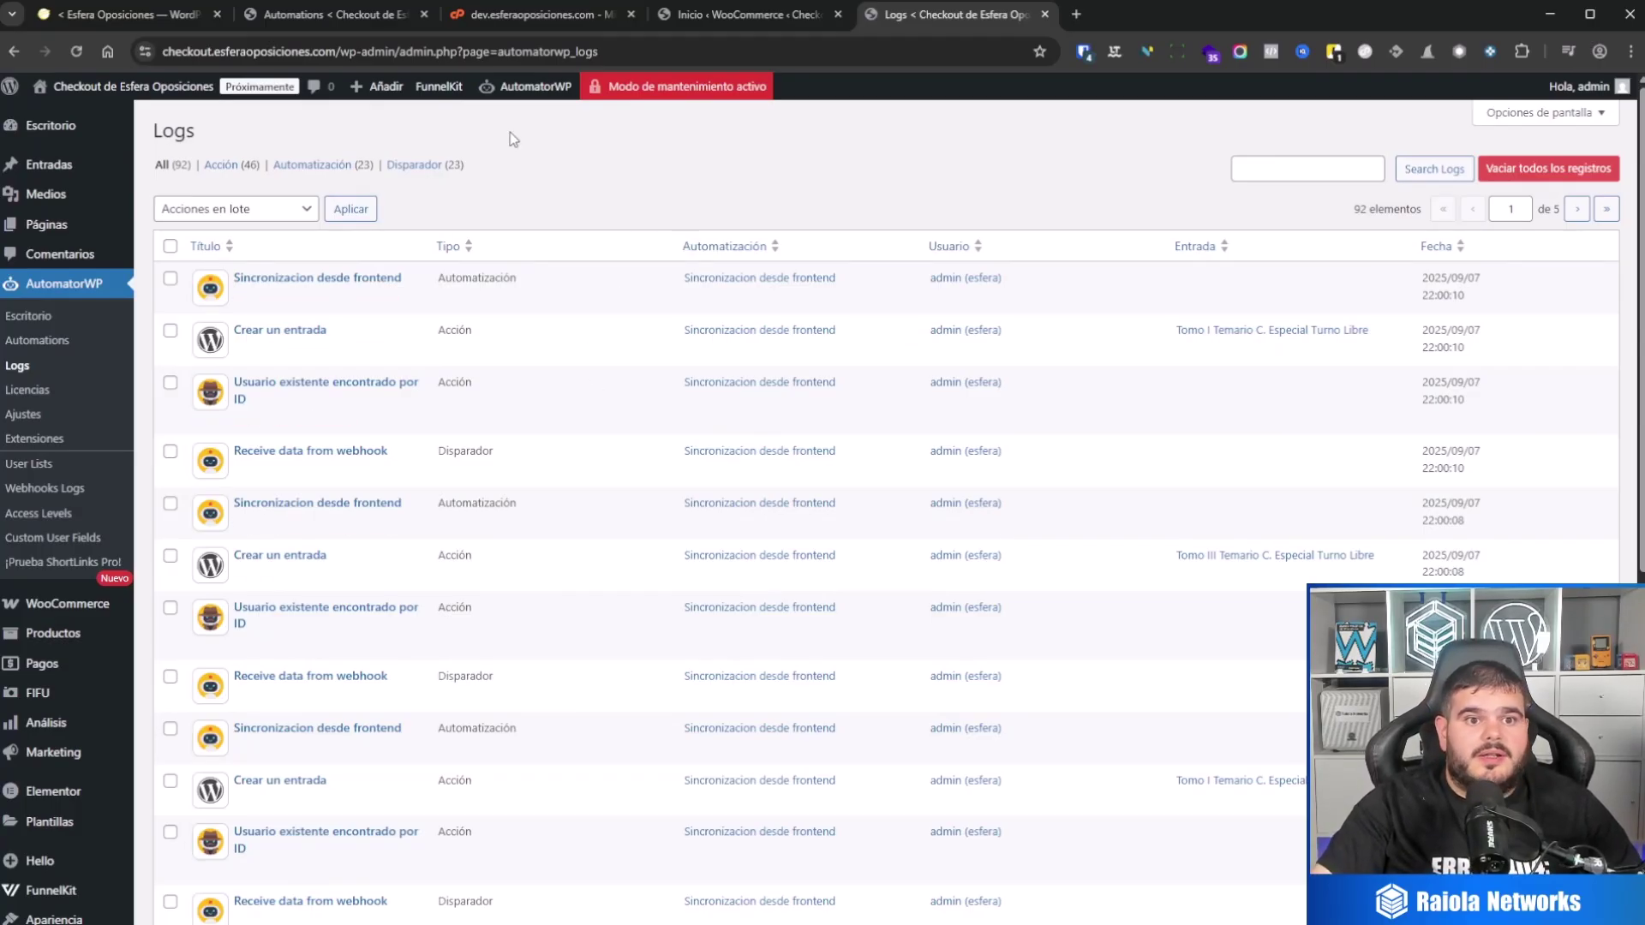
click(327, 17)
click(129, 14)
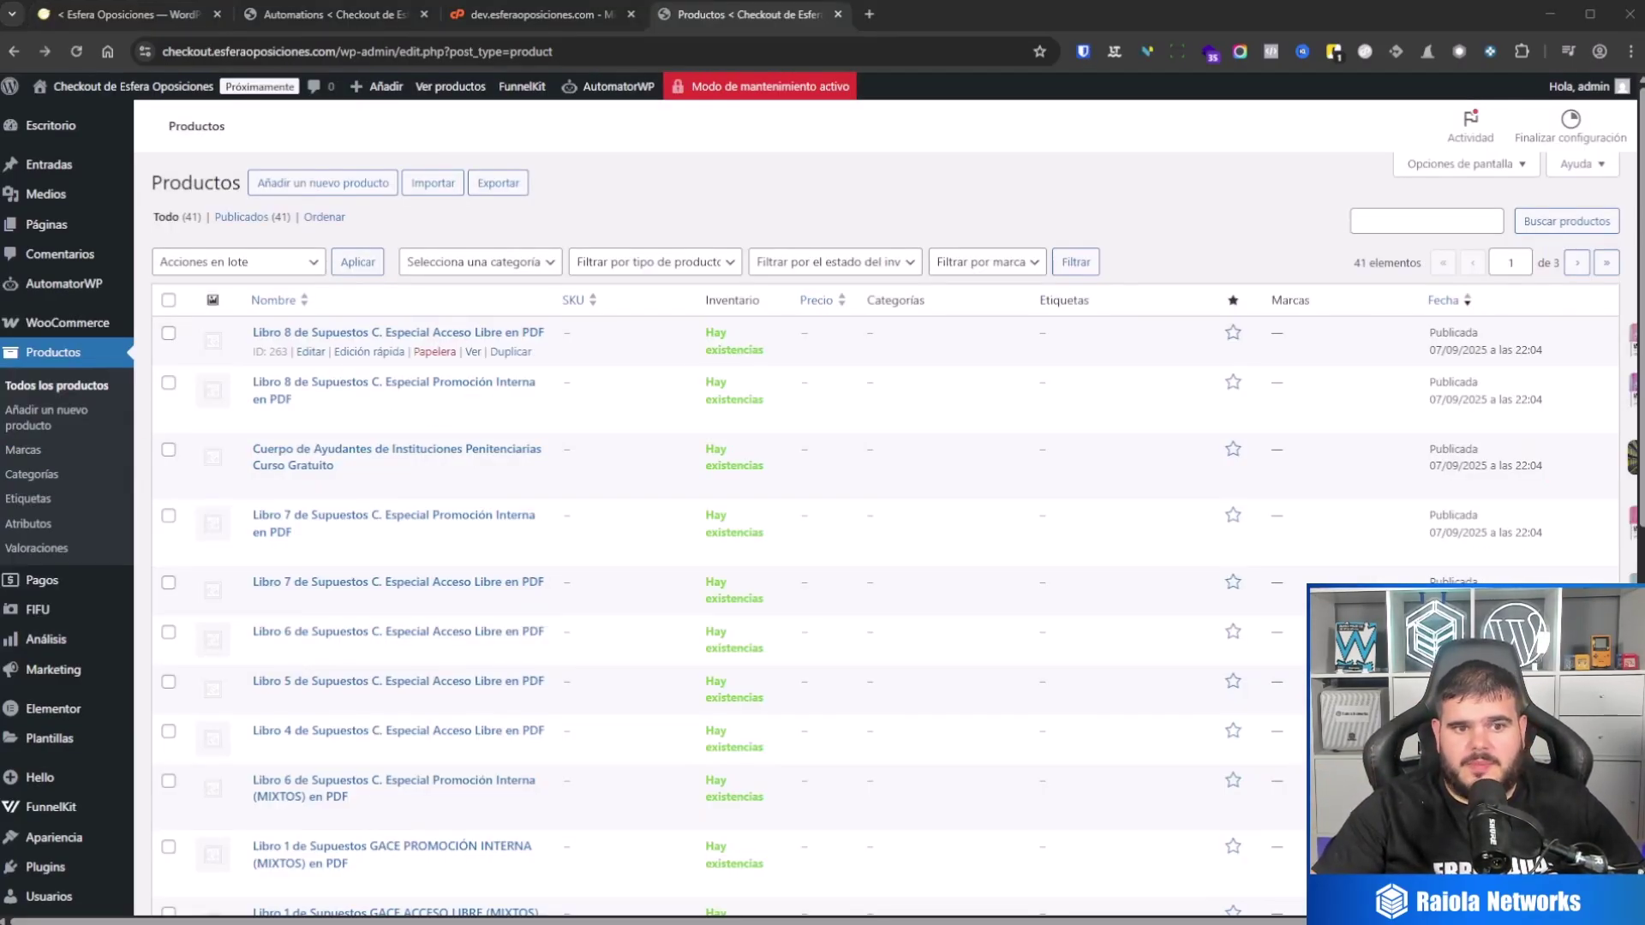
Step: Open the synced product Libro 8 de Supuestos C. Especial Acceso Libre en PDF and examine its description, price and image
click(311, 352)
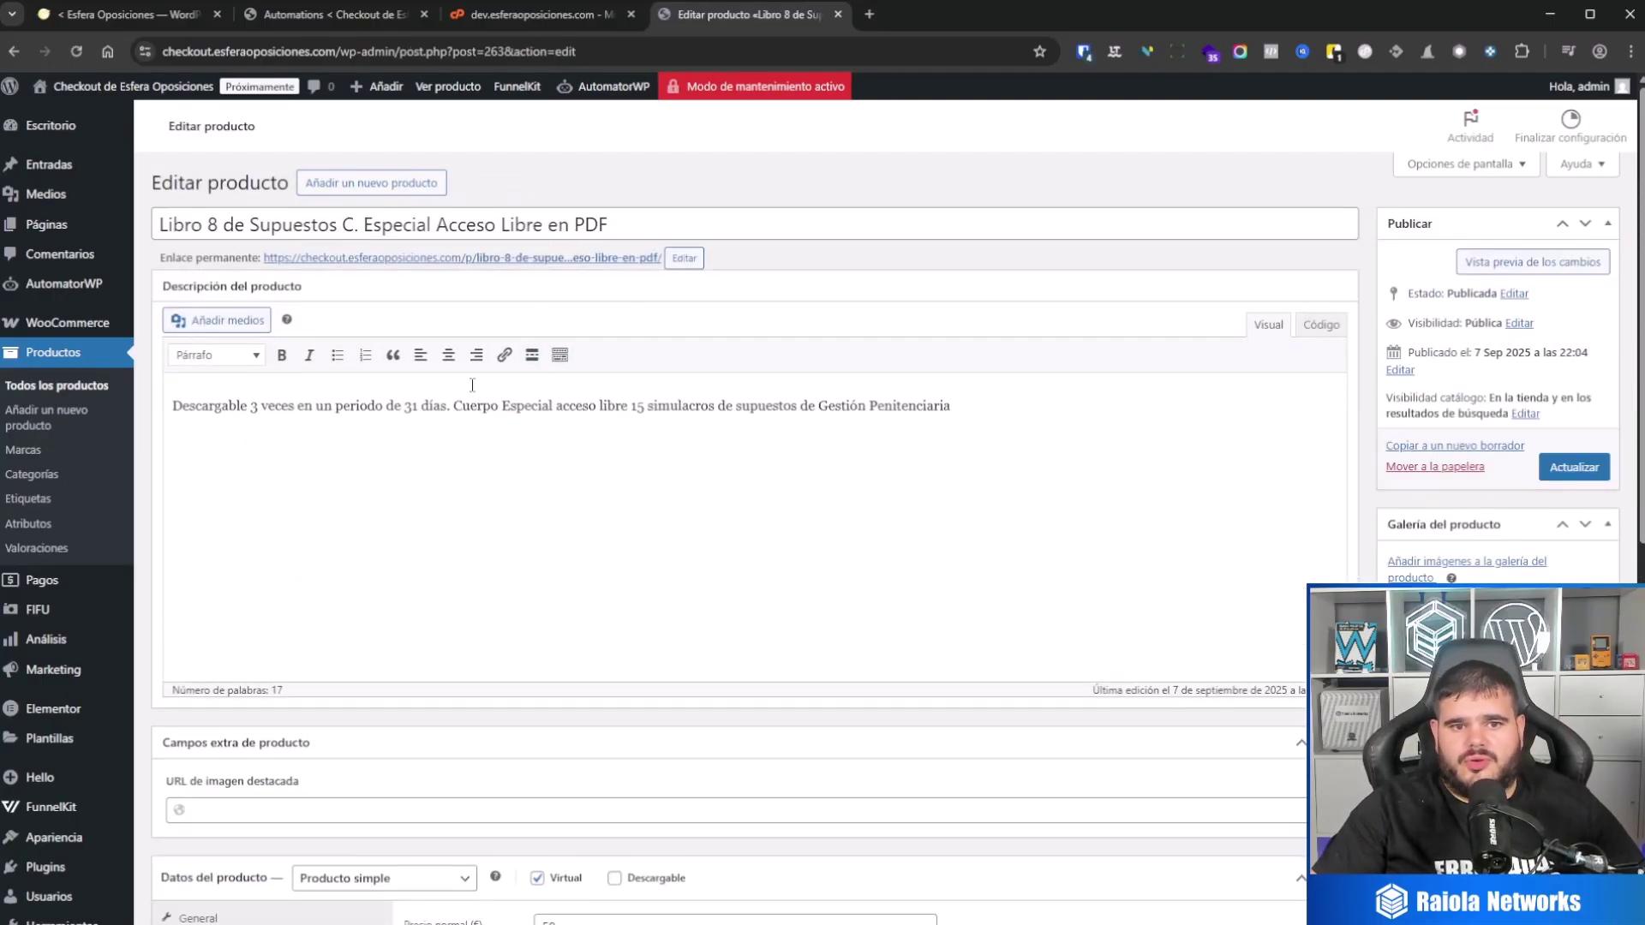
scroll(402, 548, down, 2)
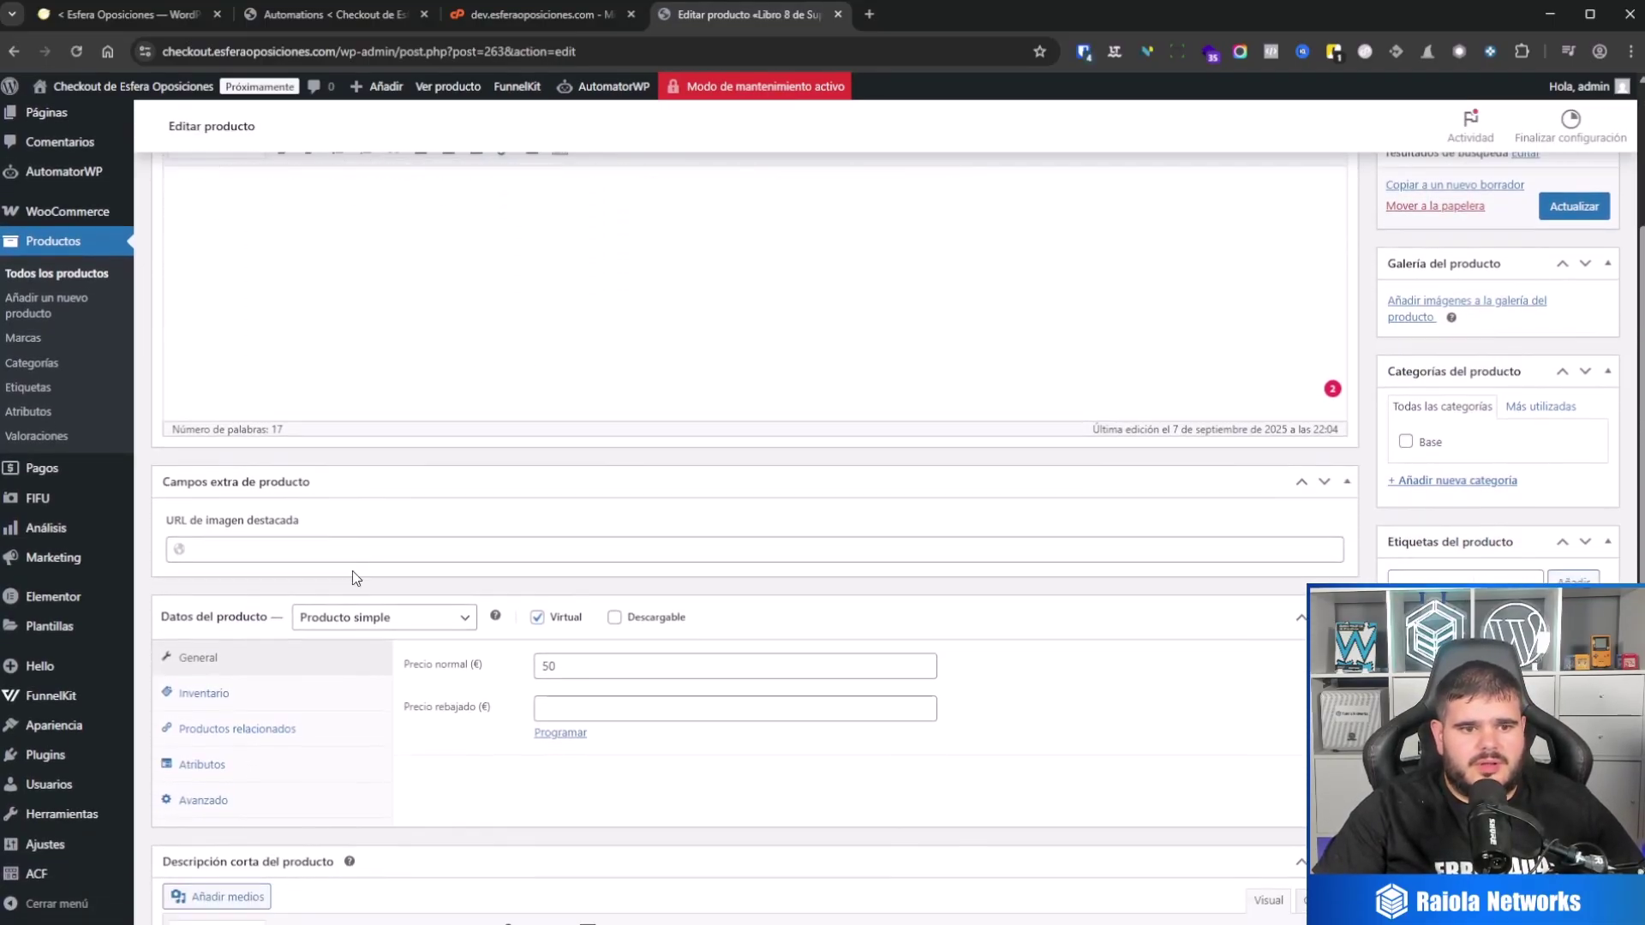
scroll(343, 555, down, 4)
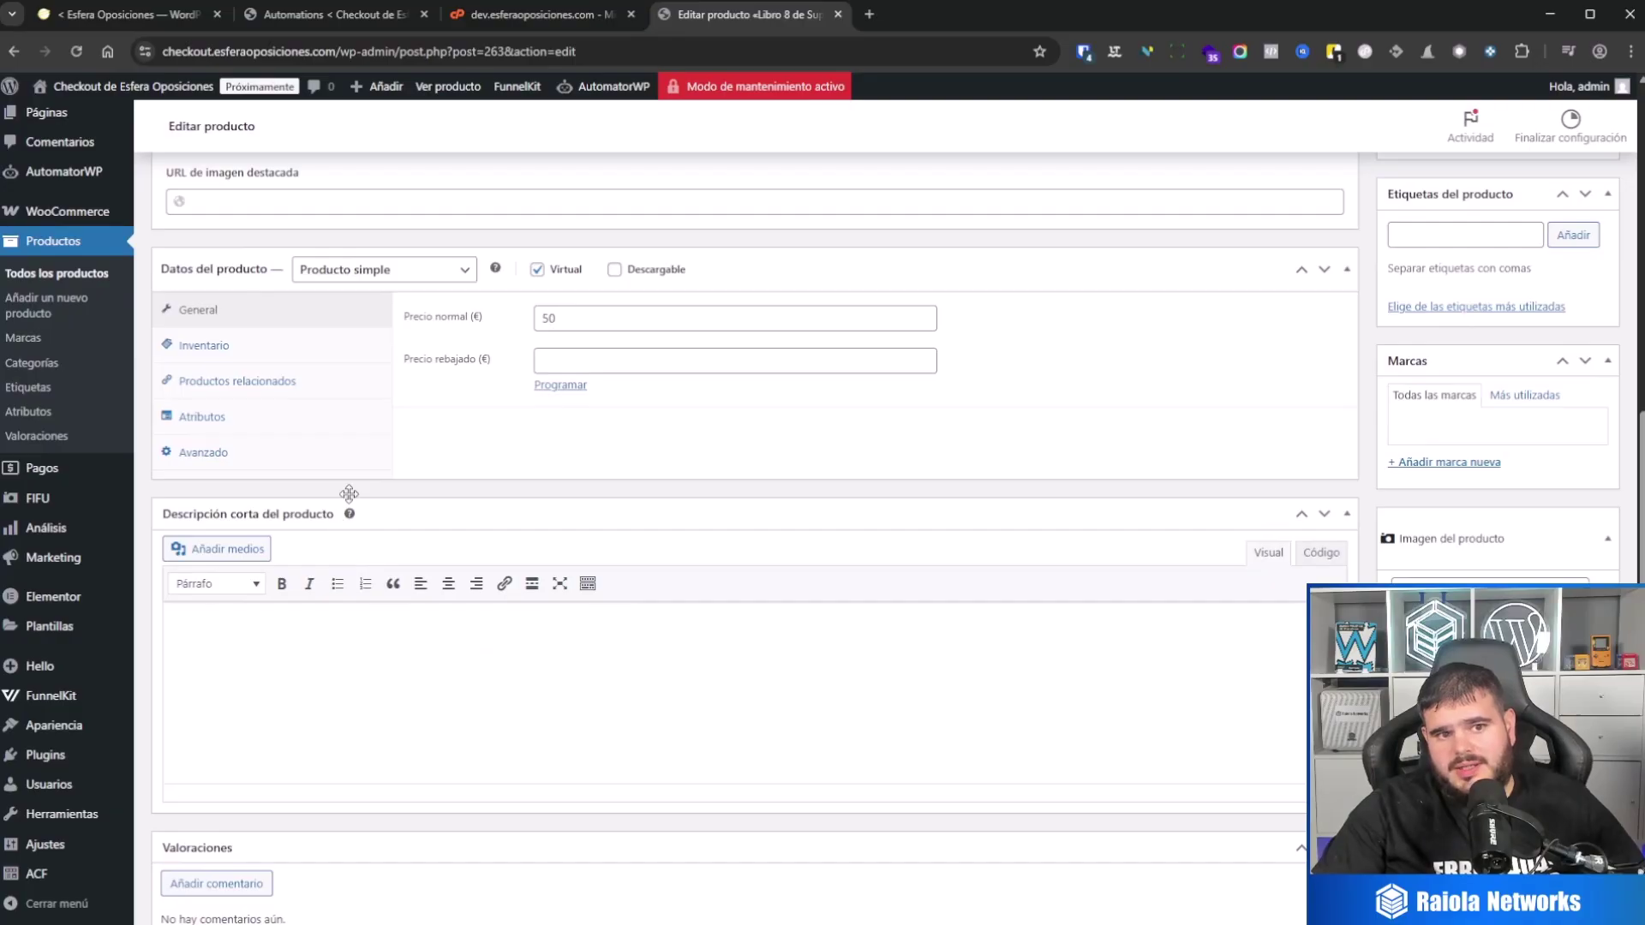
scroll(440, 364, up, 2)
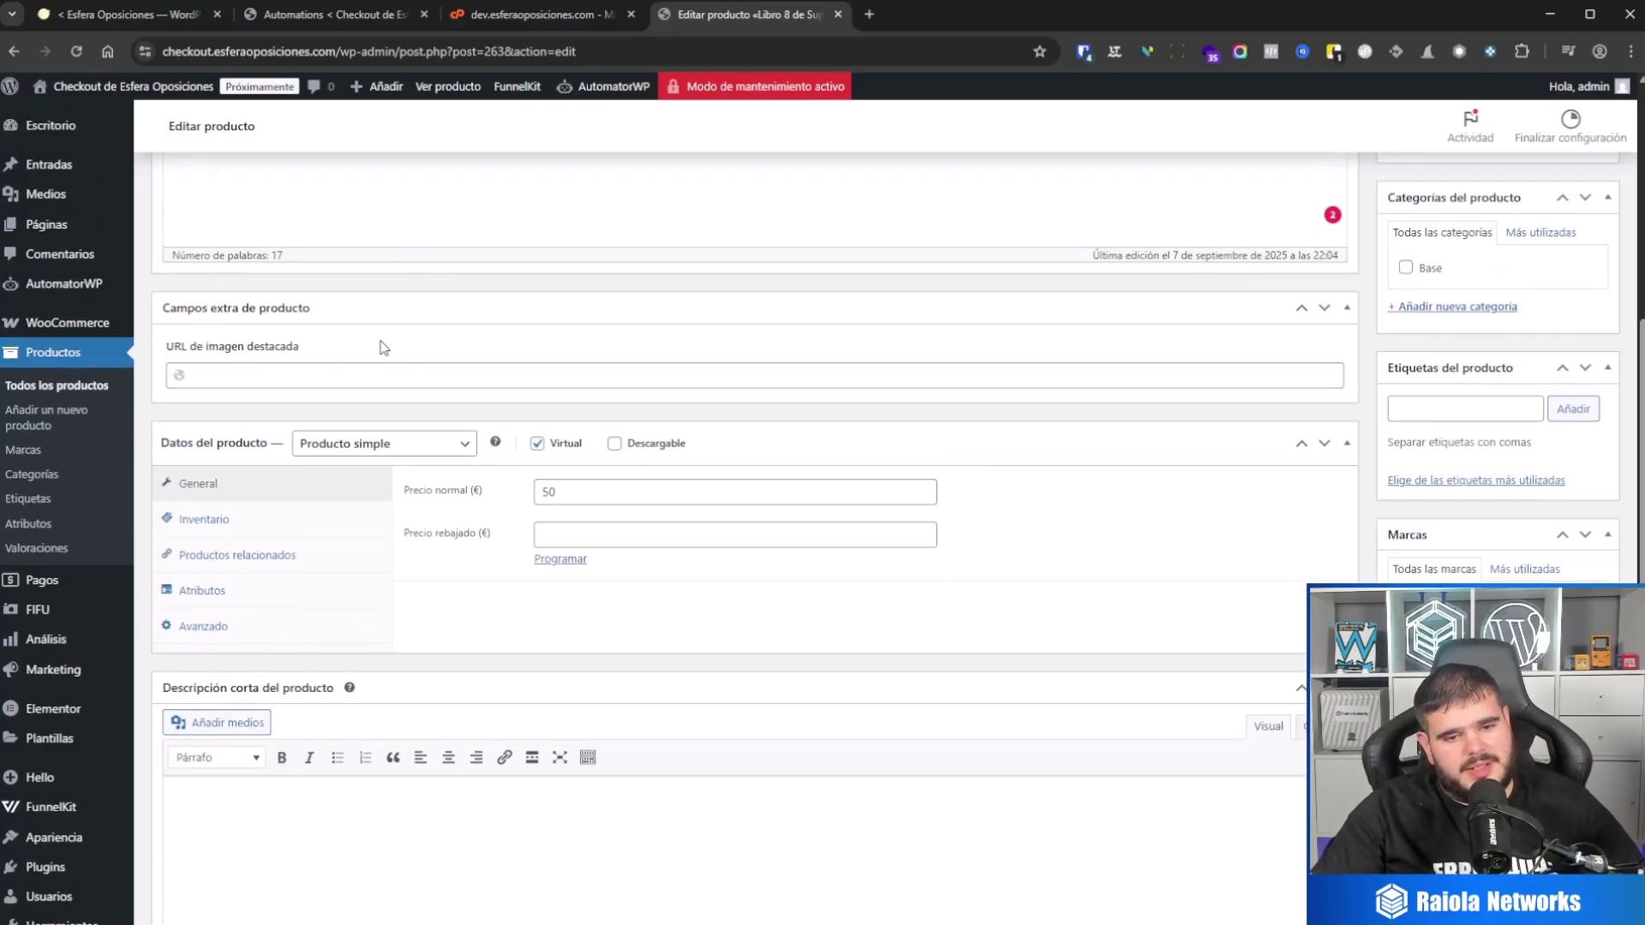
scroll(487, 352, down, 1)
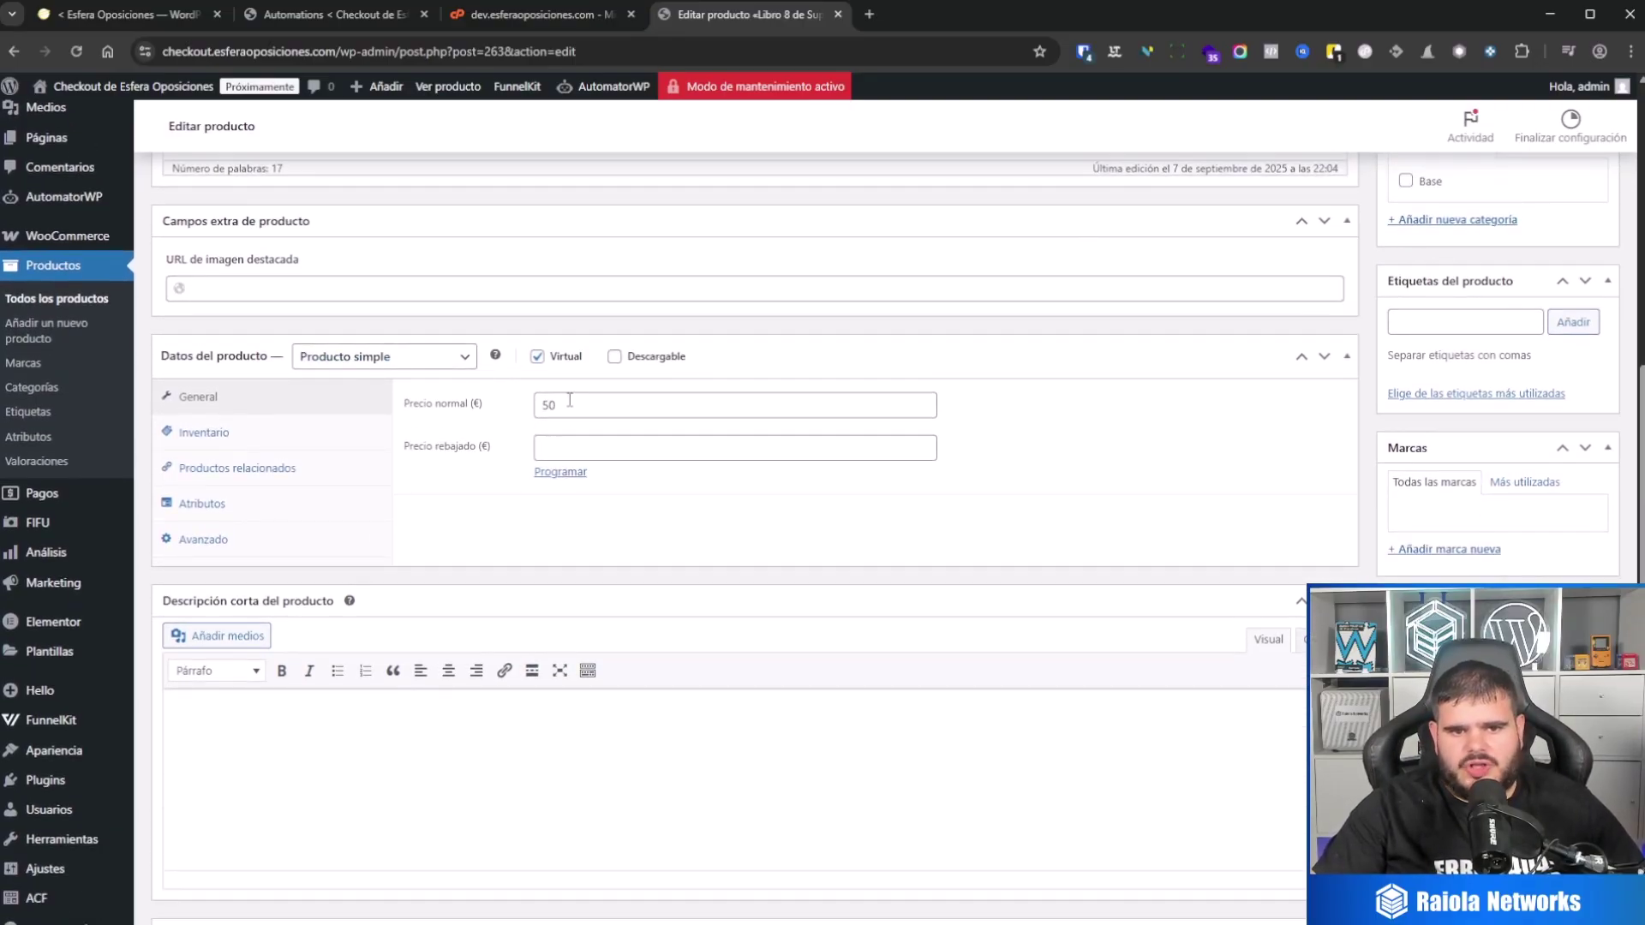
double_click(570, 401)
scroll(570, 400, down, 2)
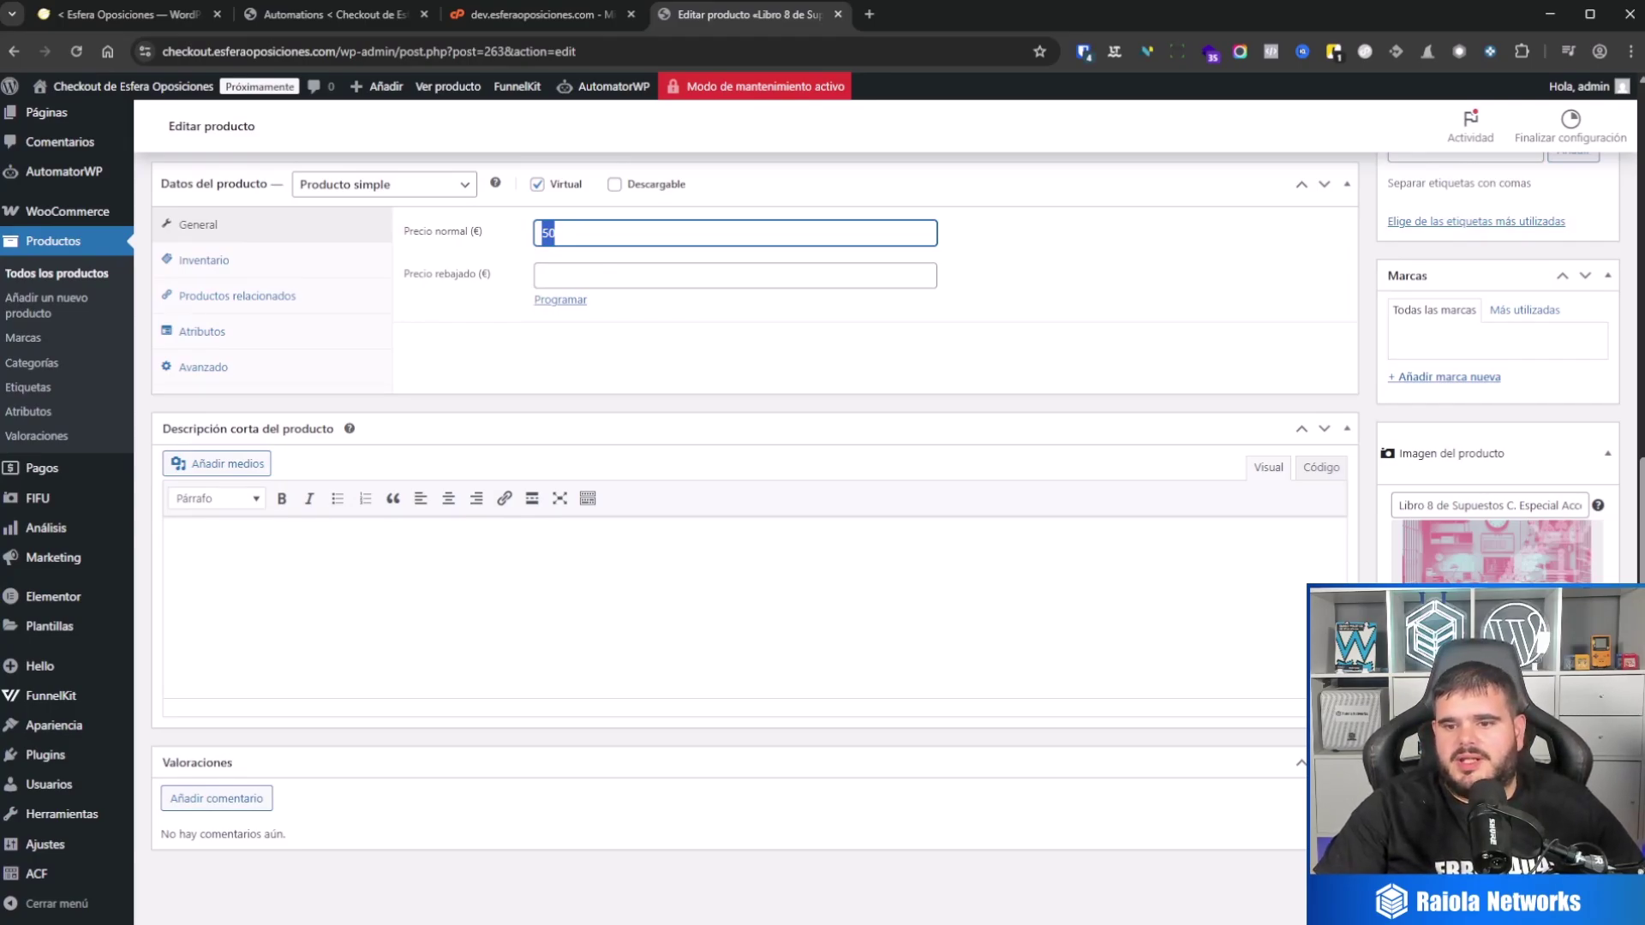
click(1496, 599)
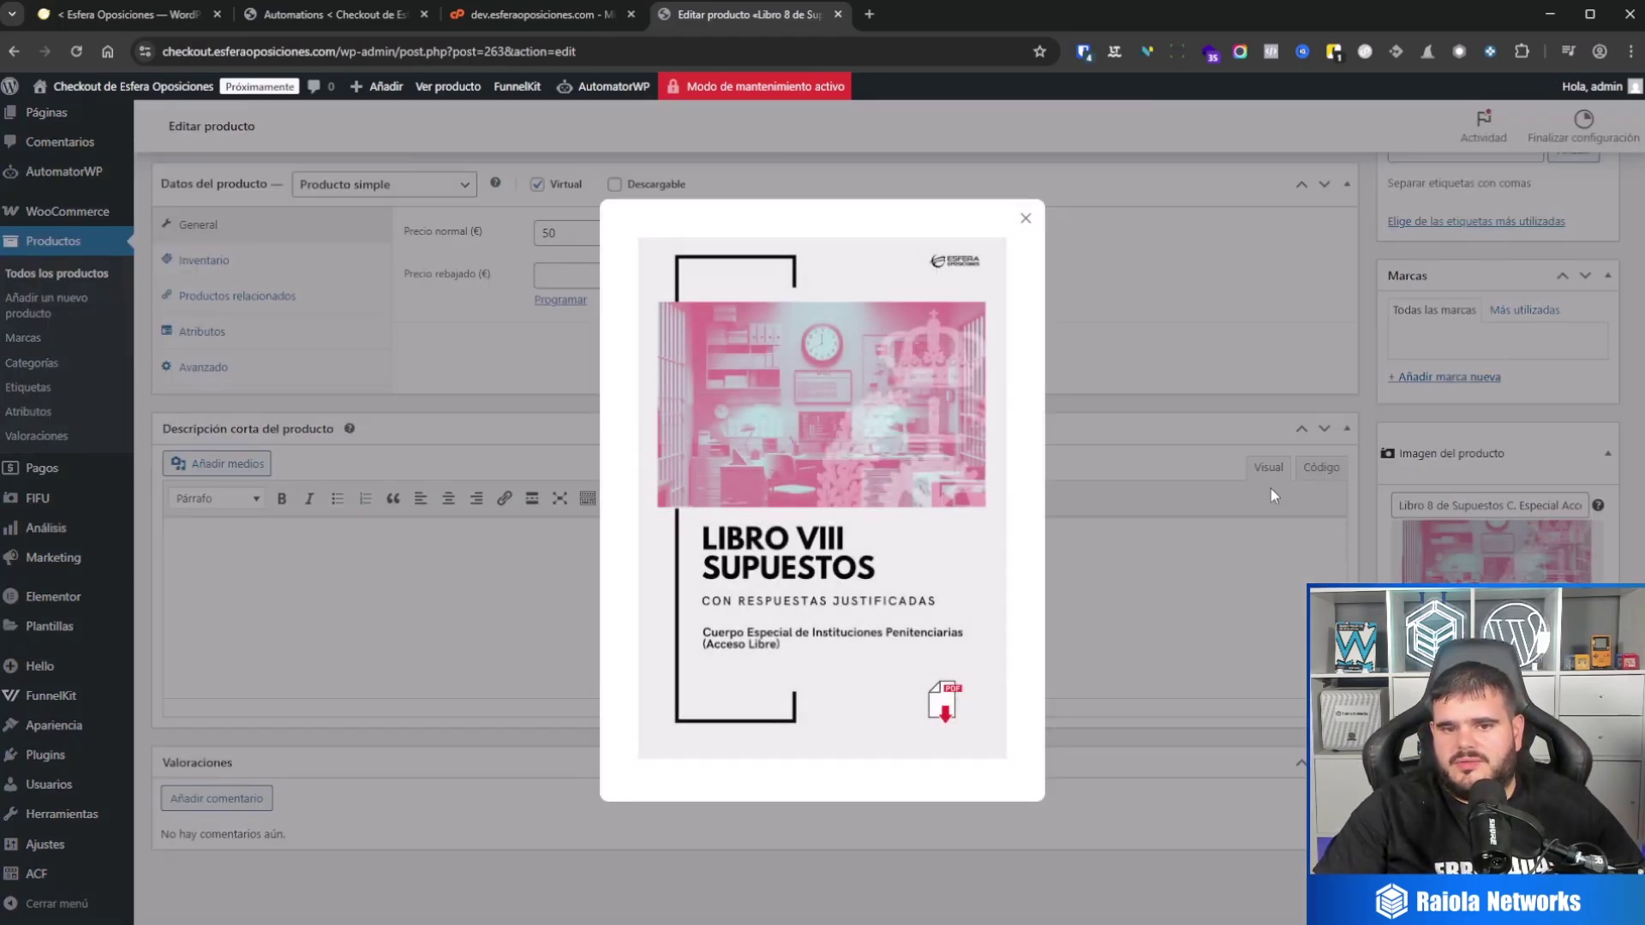
click(1140, 293)
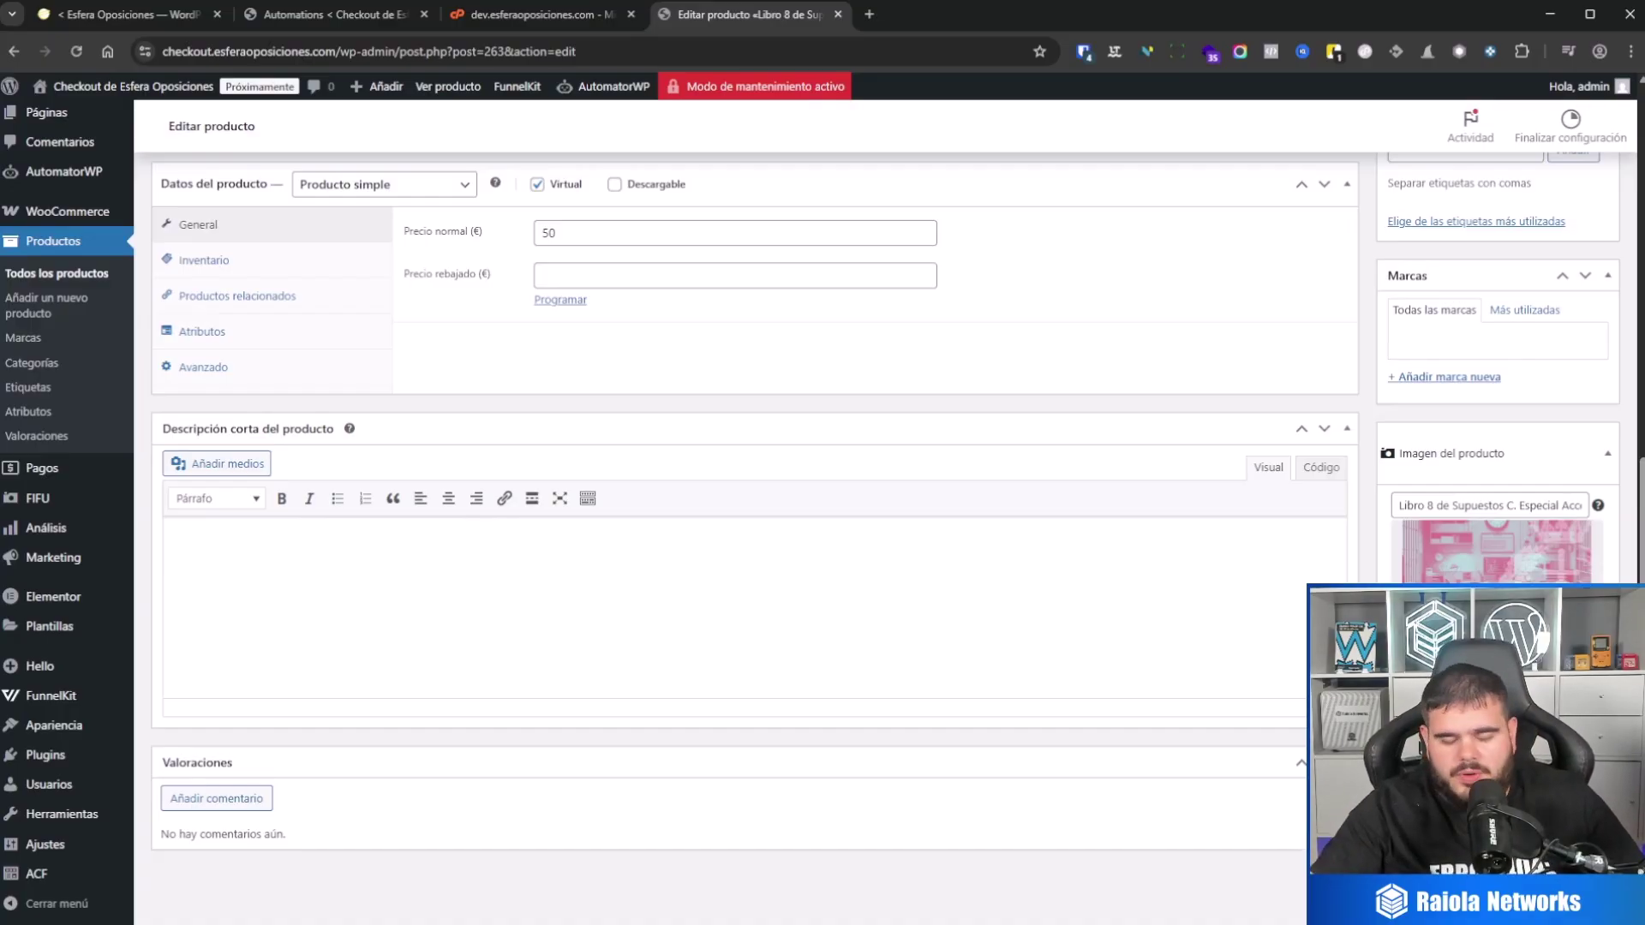
scroll(1088, 642, up, 8)
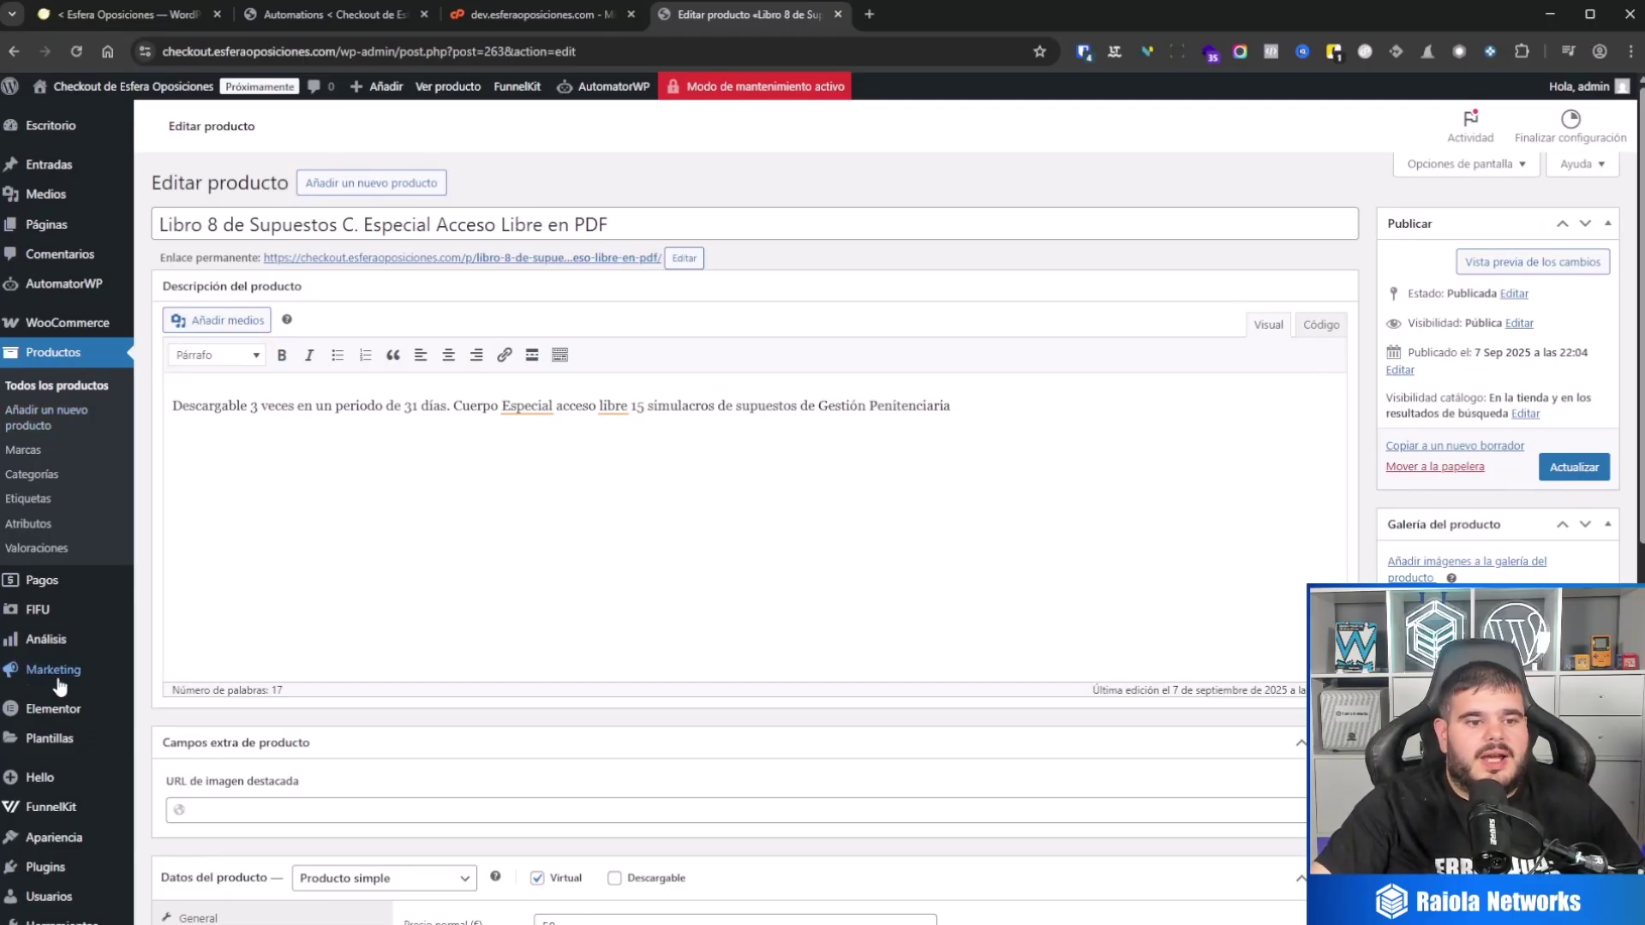
Step: Open Sincronizacion de oposiciones al backend on the main site, review its webhook fields and run the automation
mouse_move(60, 683)
click(130, 18)
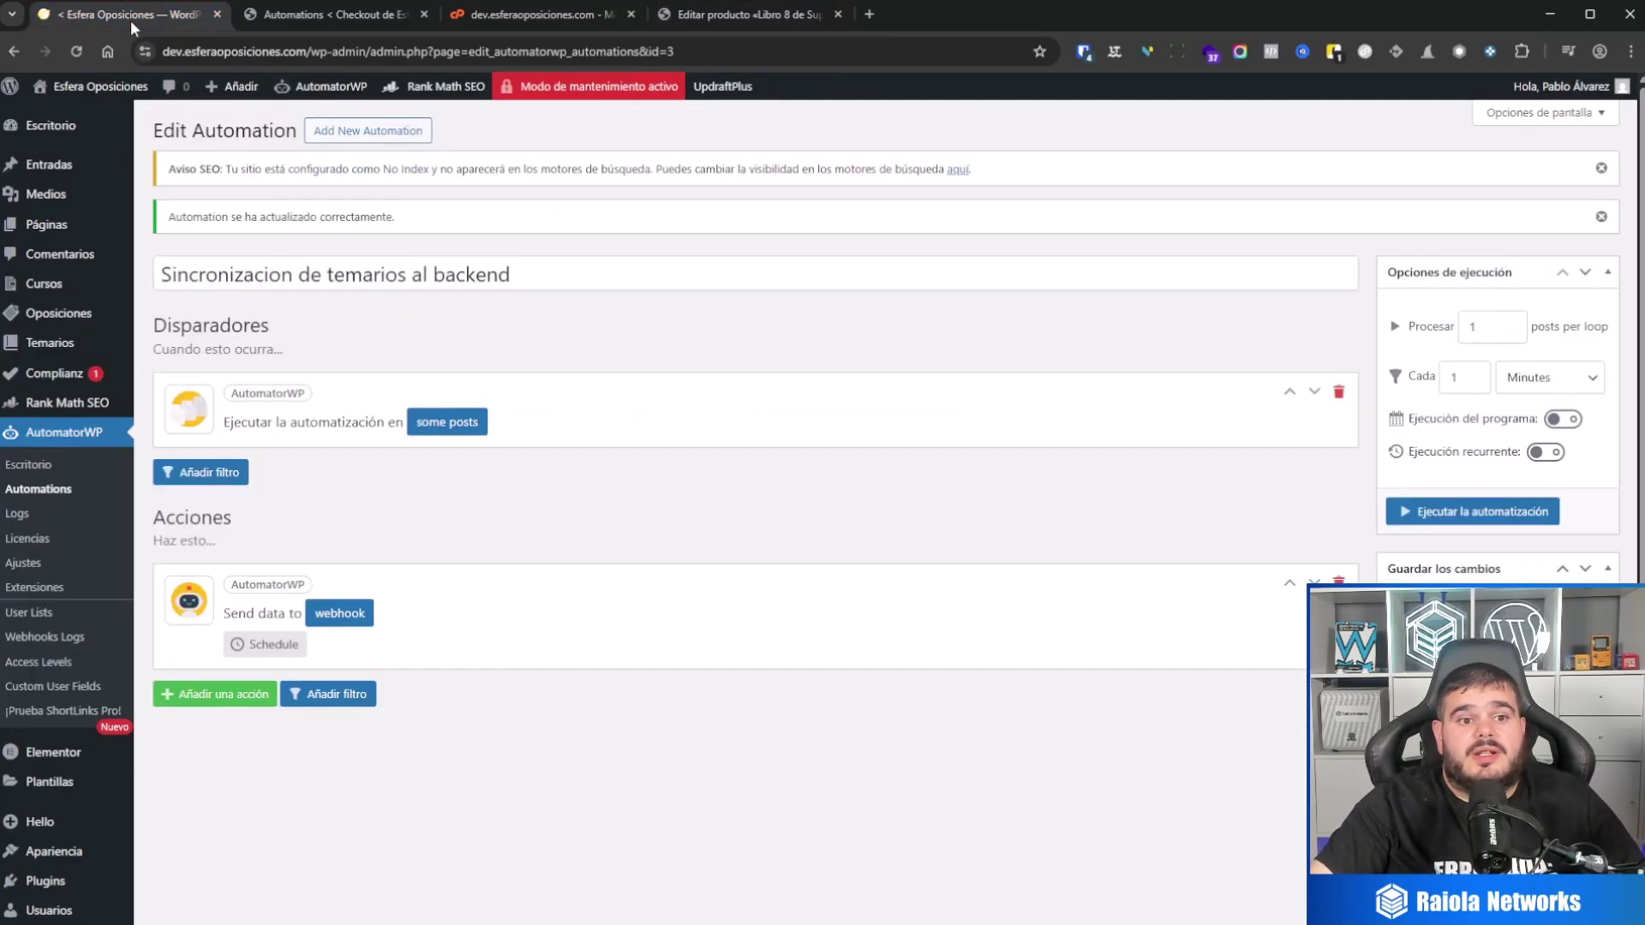
click(60, 437)
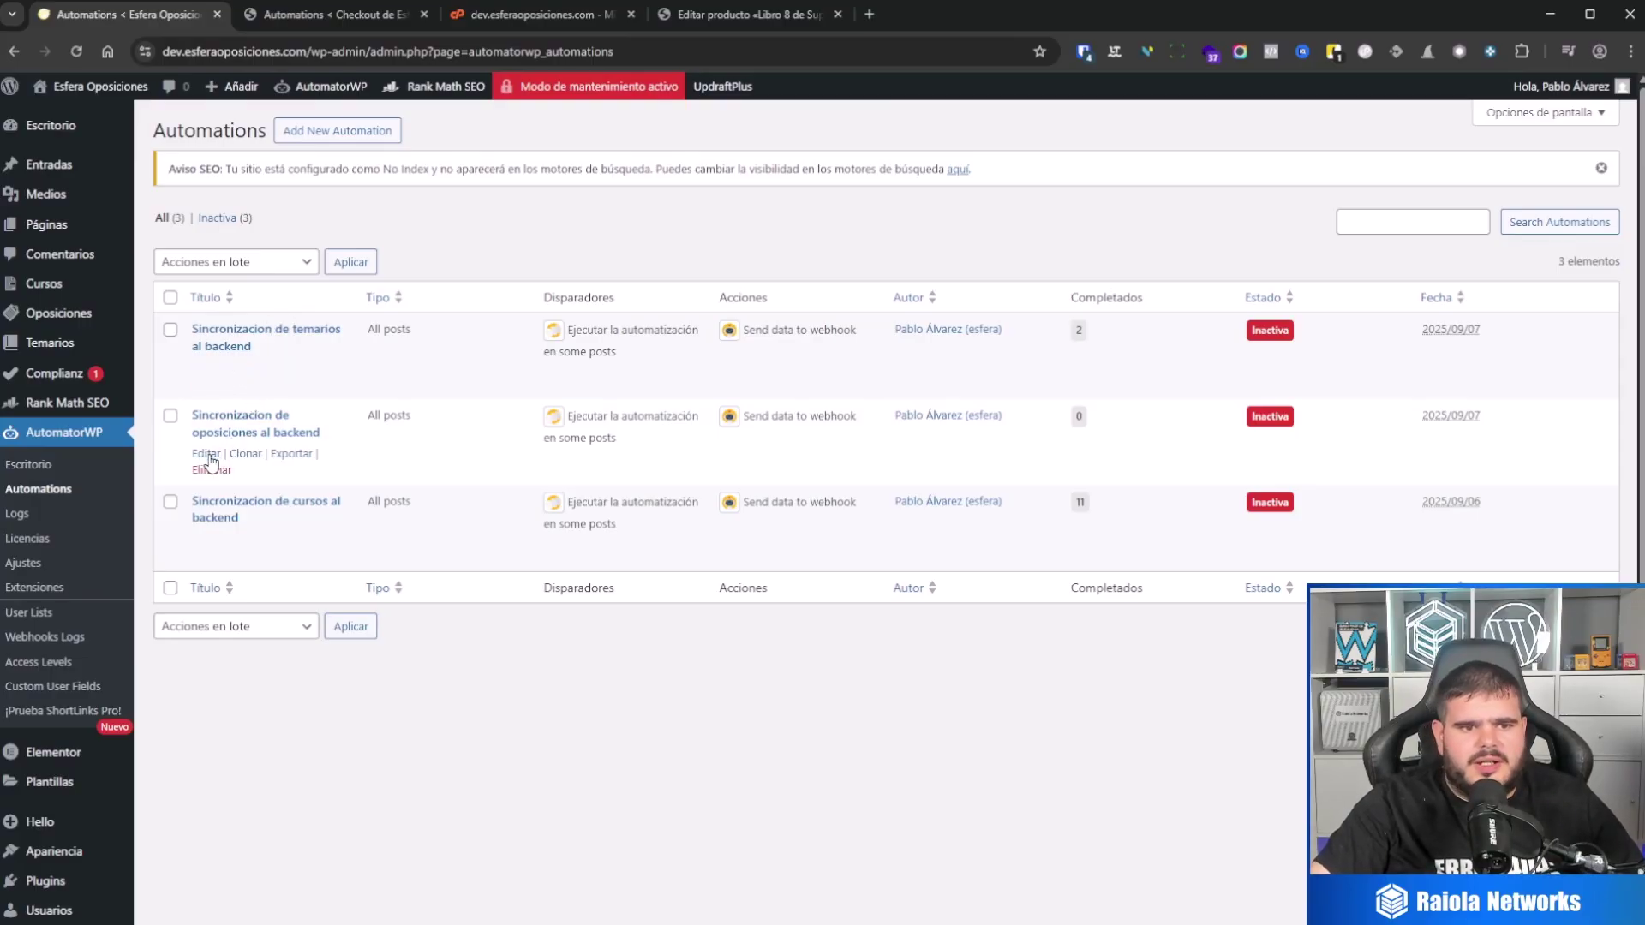
click(207, 454)
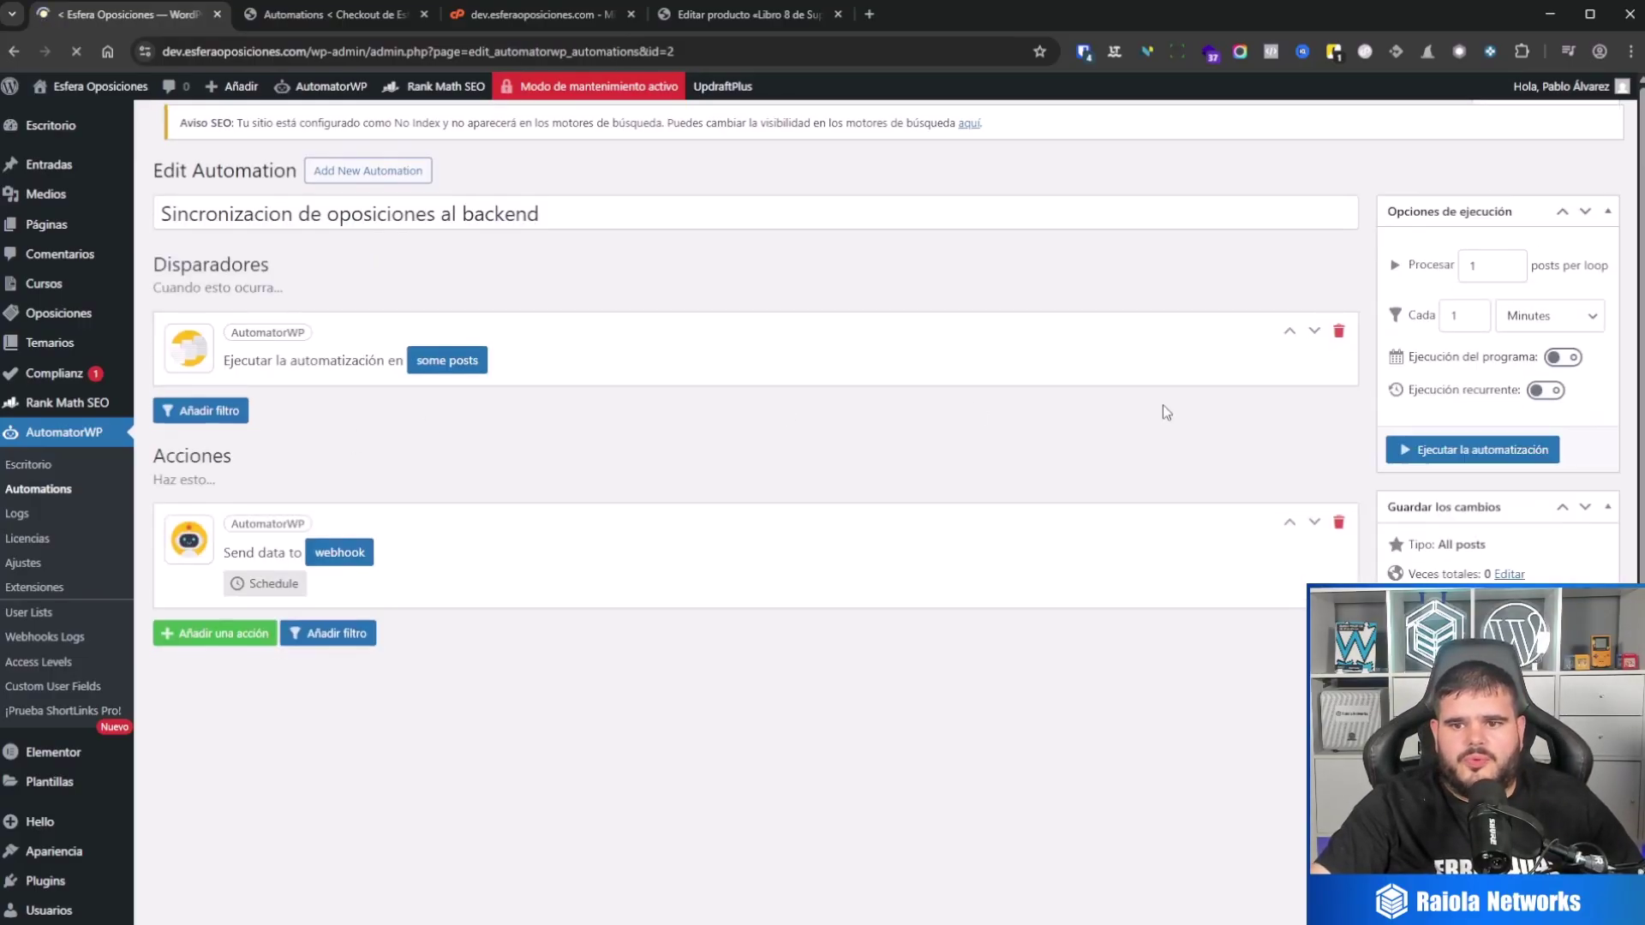
click(339, 565)
scroll(835, 653, down, 3)
scroll(921, 638, down, 2)
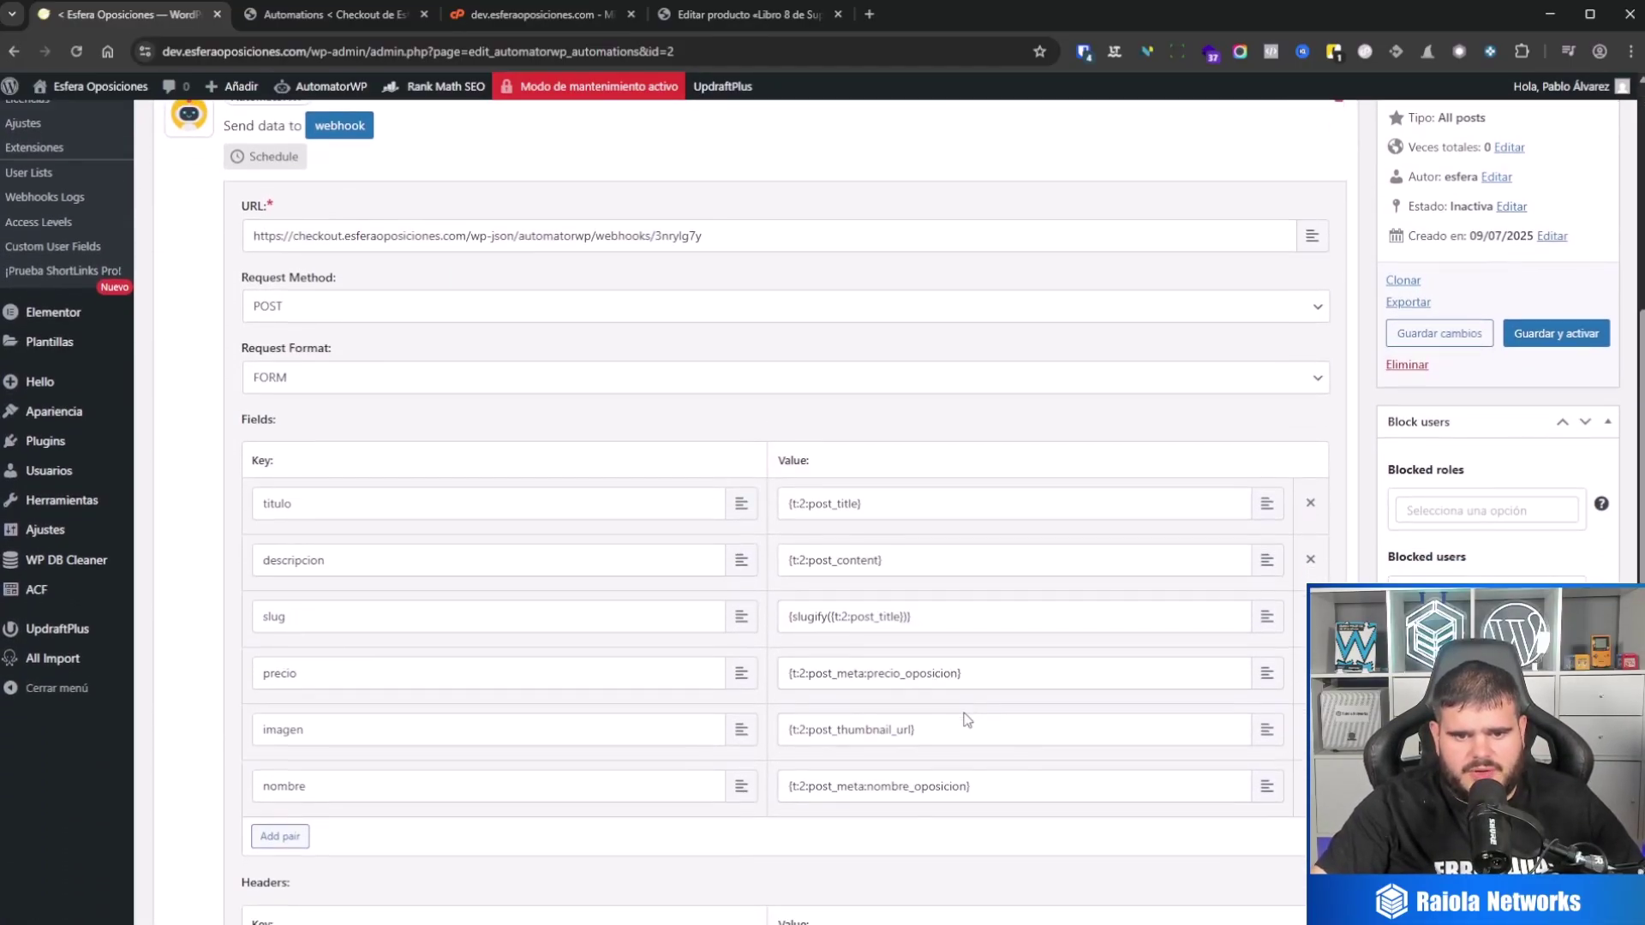
scroll(943, 669, down, 3)
scroll(1028, 600, up, 6)
scroll(1105, 572, up, 2)
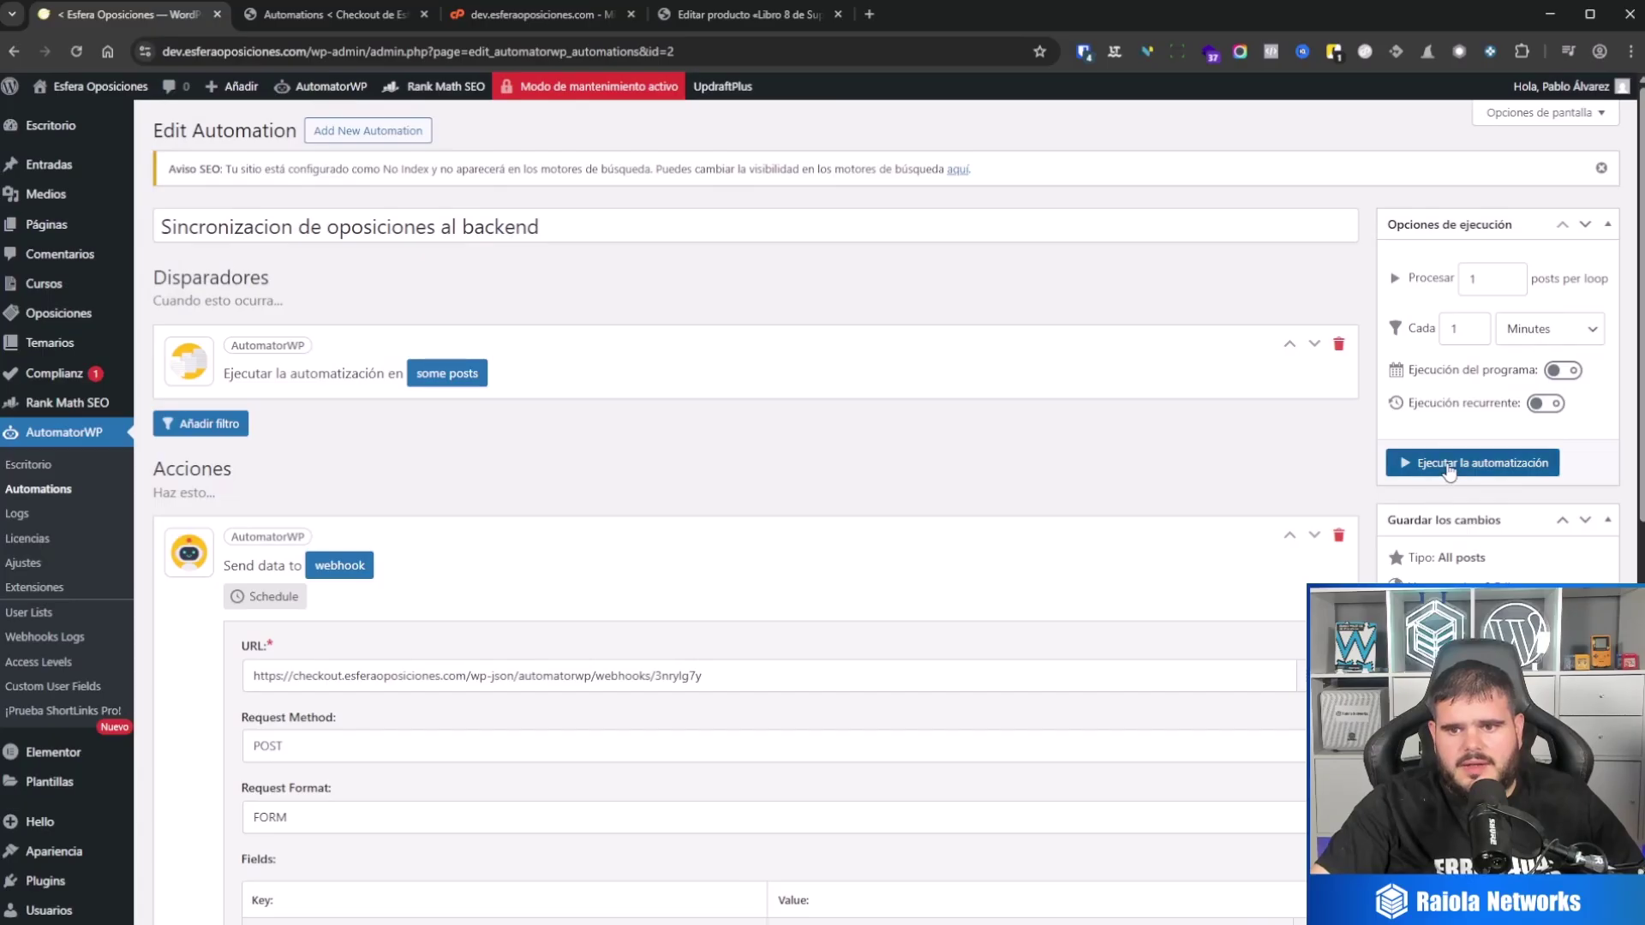
click(1448, 465)
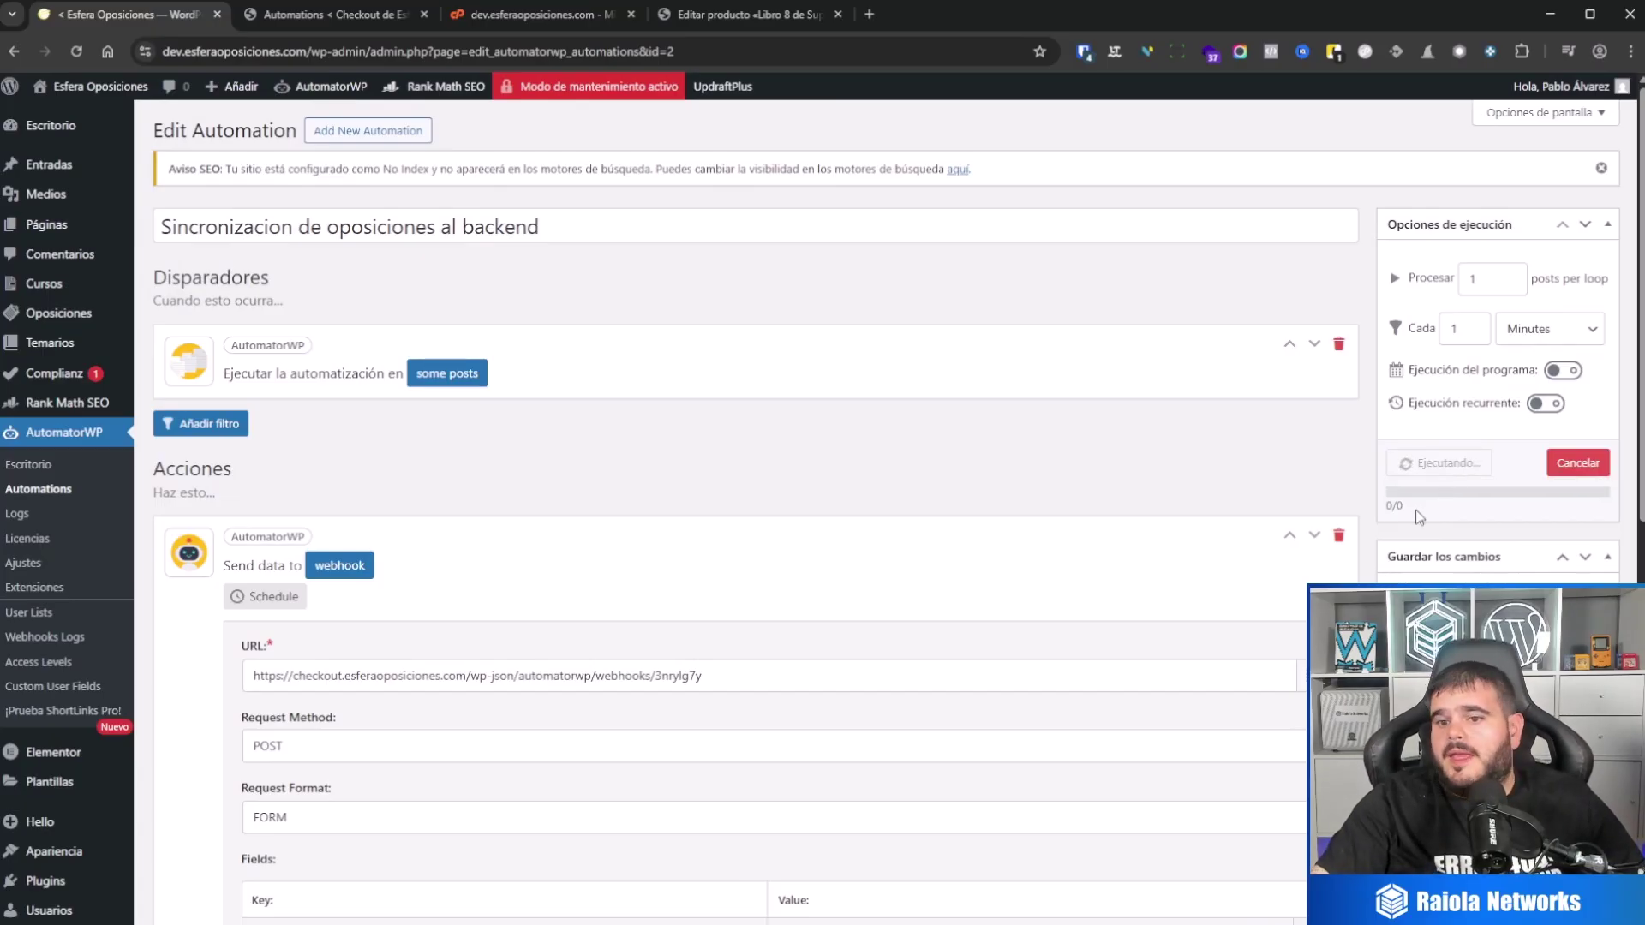
Step: Cancel the running automation, set the operator of the trigger's Tipo es igual a oposicion condition to Y, and save it
click(1574, 468)
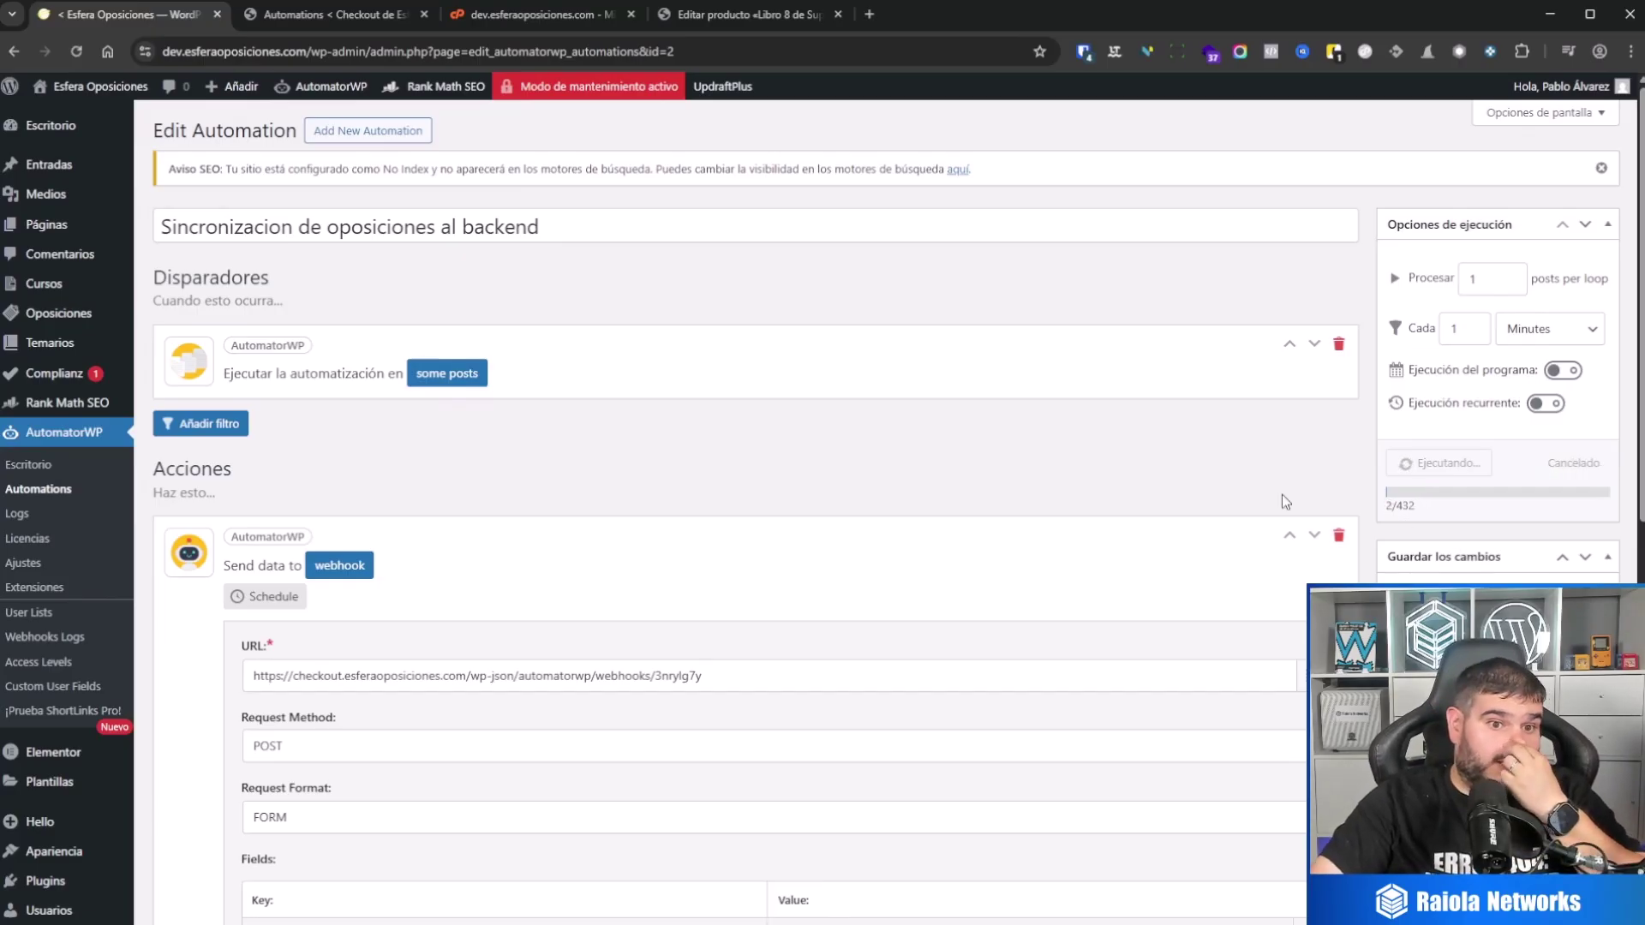
click(440, 375)
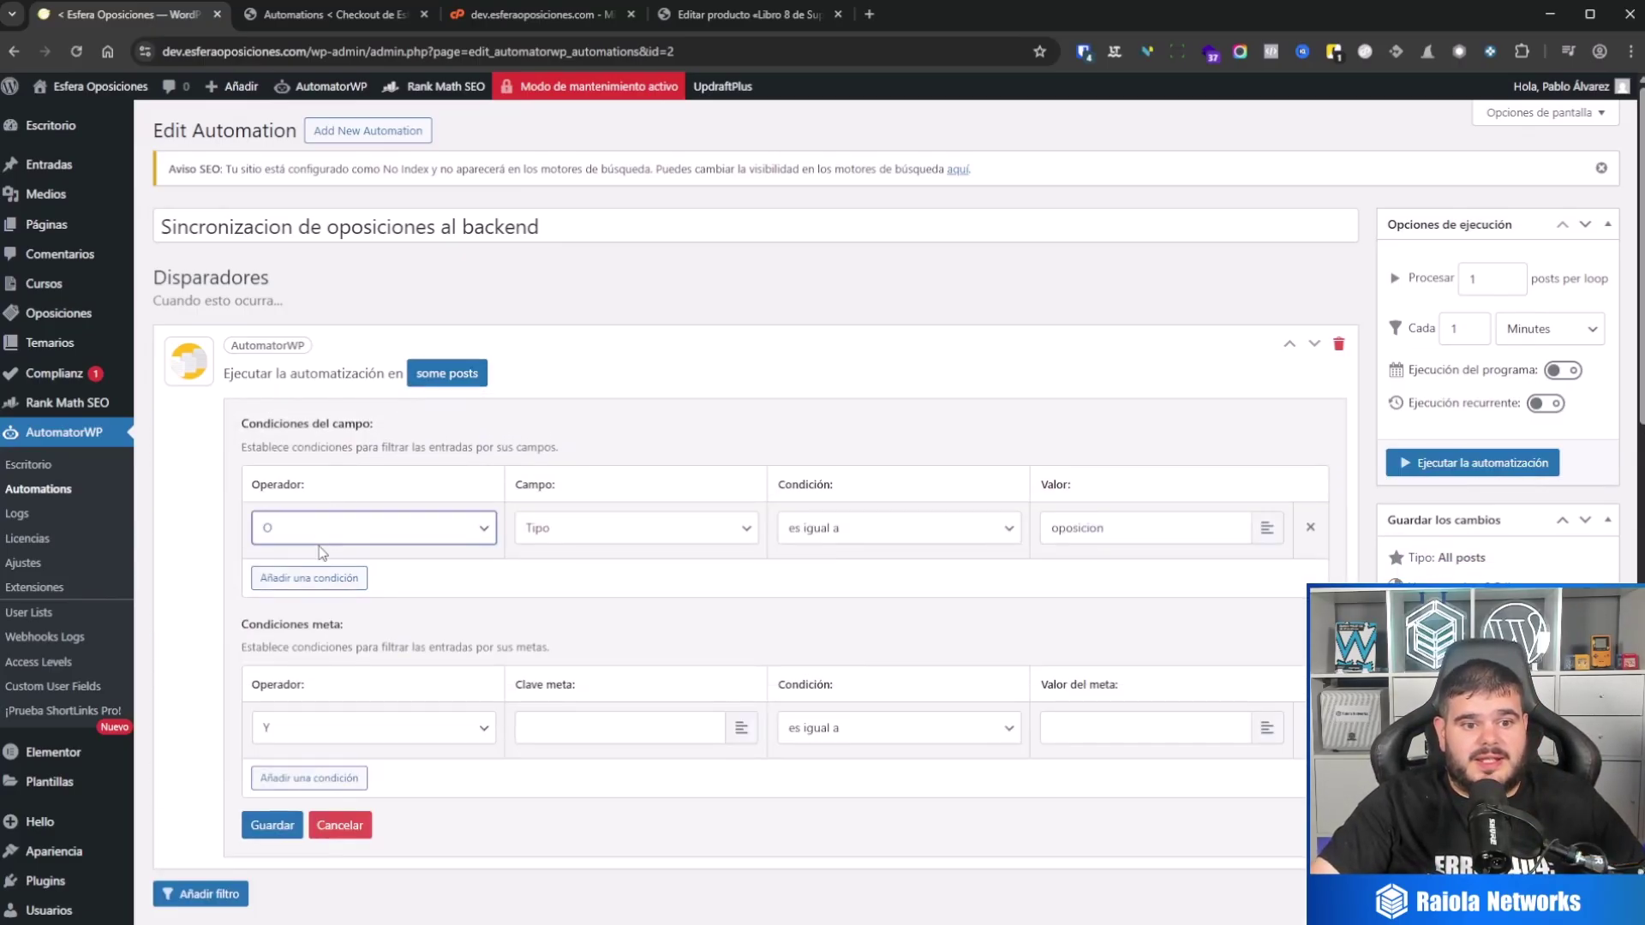
click(270, 825)
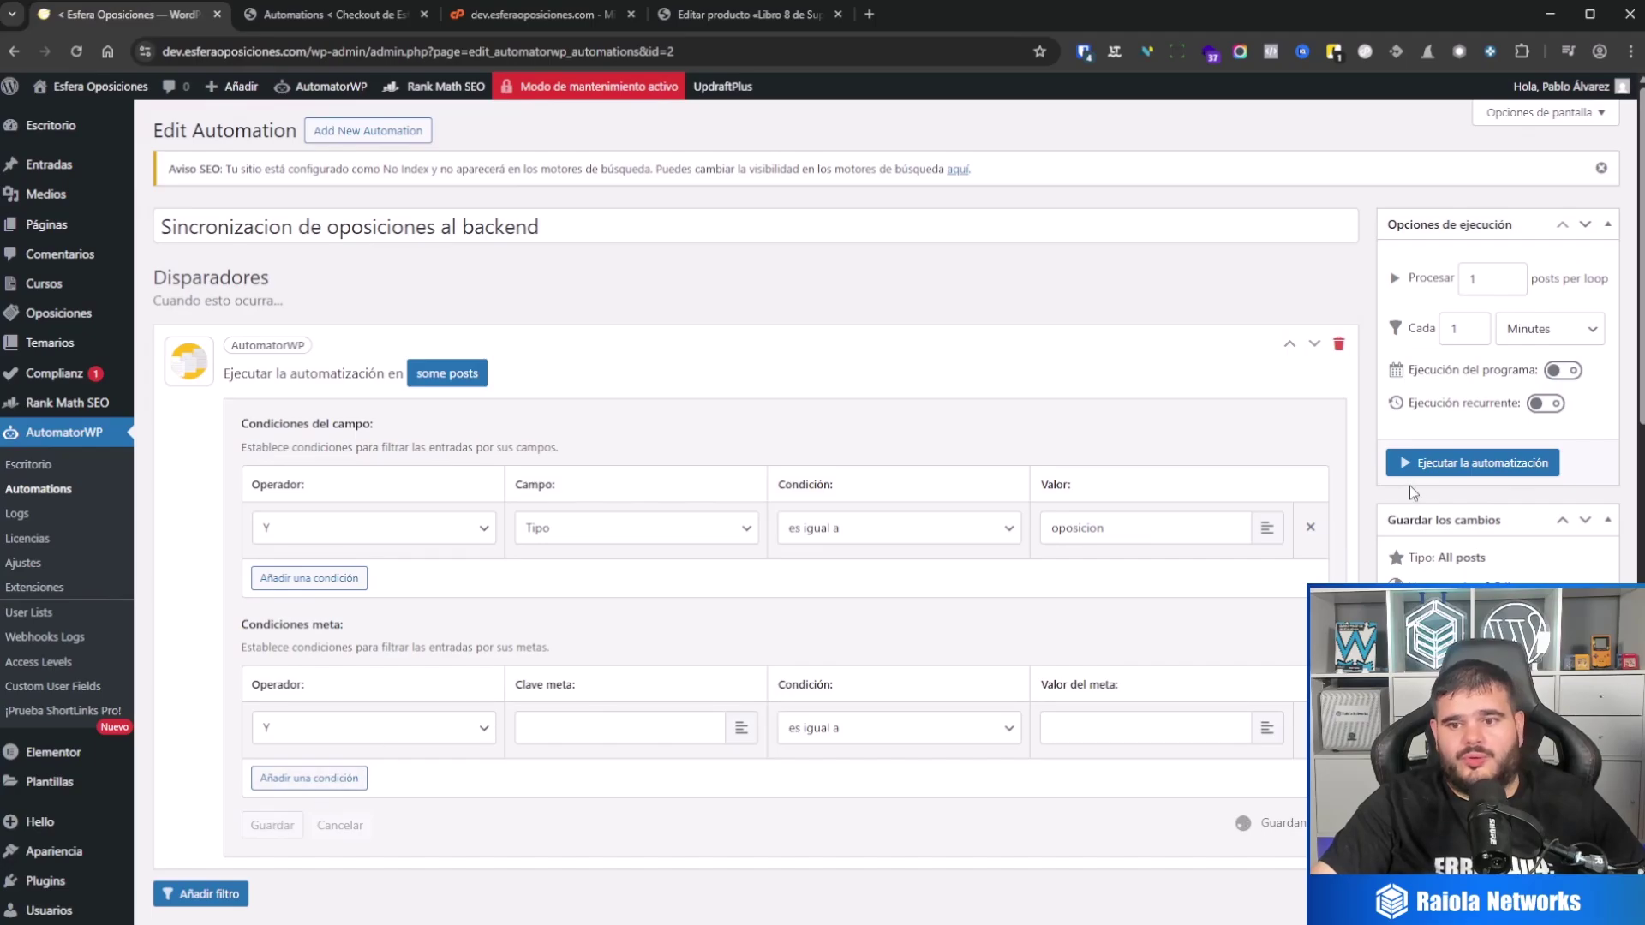
Step: On the checkout site, move the products URL Checkout, Precio del curso and Nombre del curso to the trash and empty it
click(713, 19)
click(89, 356)
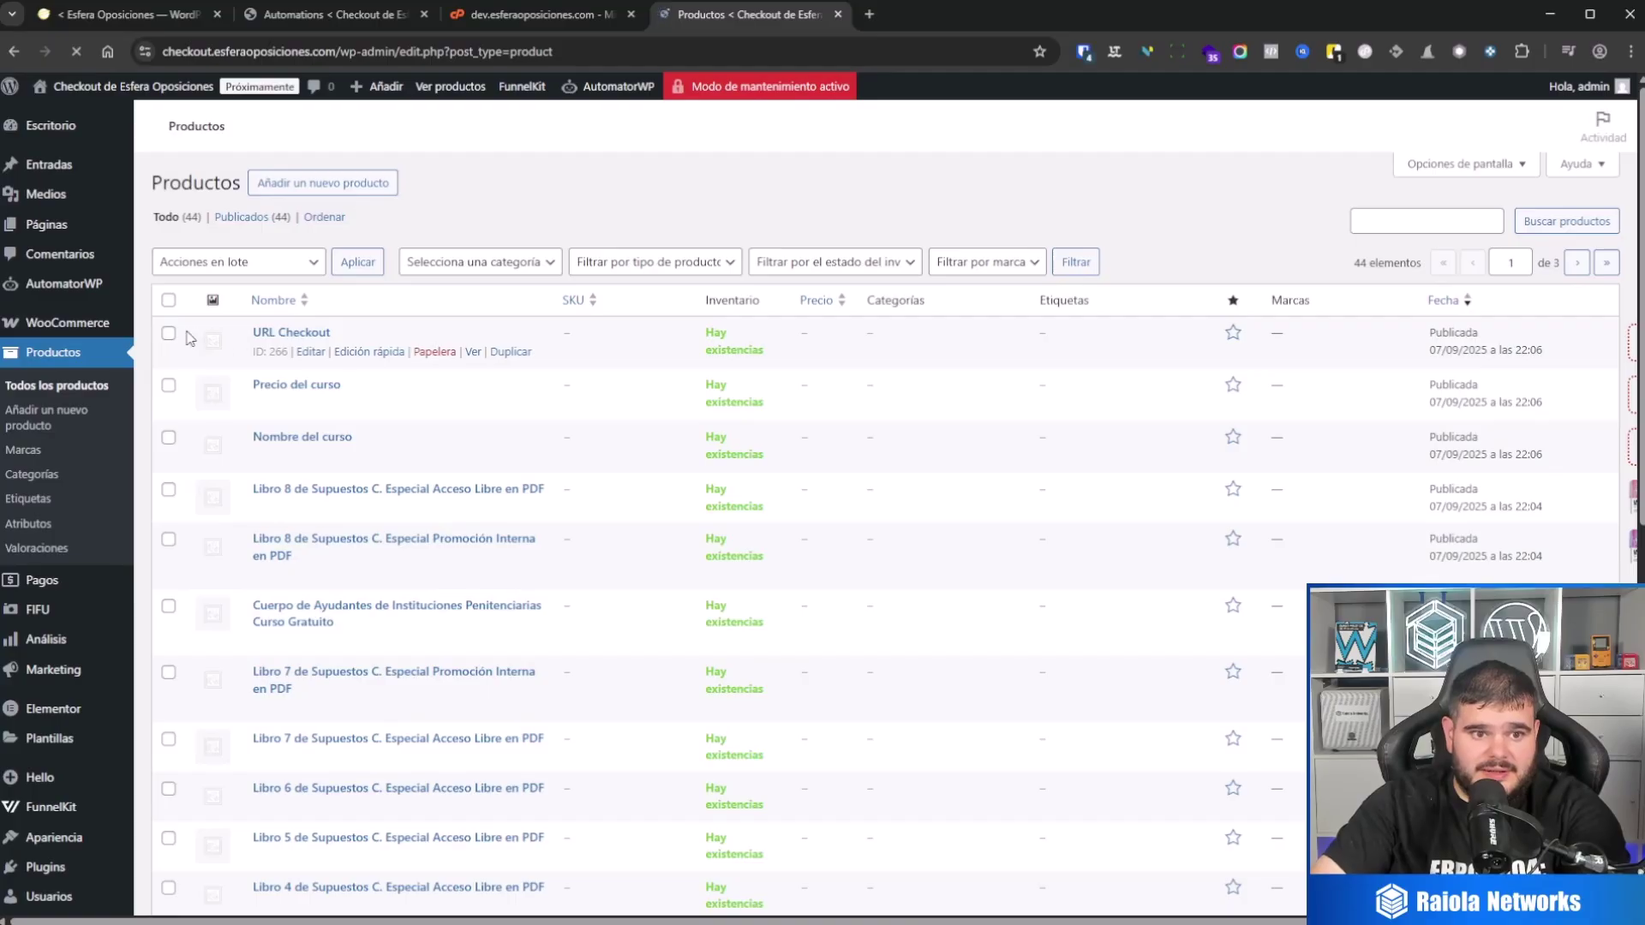
click(171, 337)
click(169, 386)
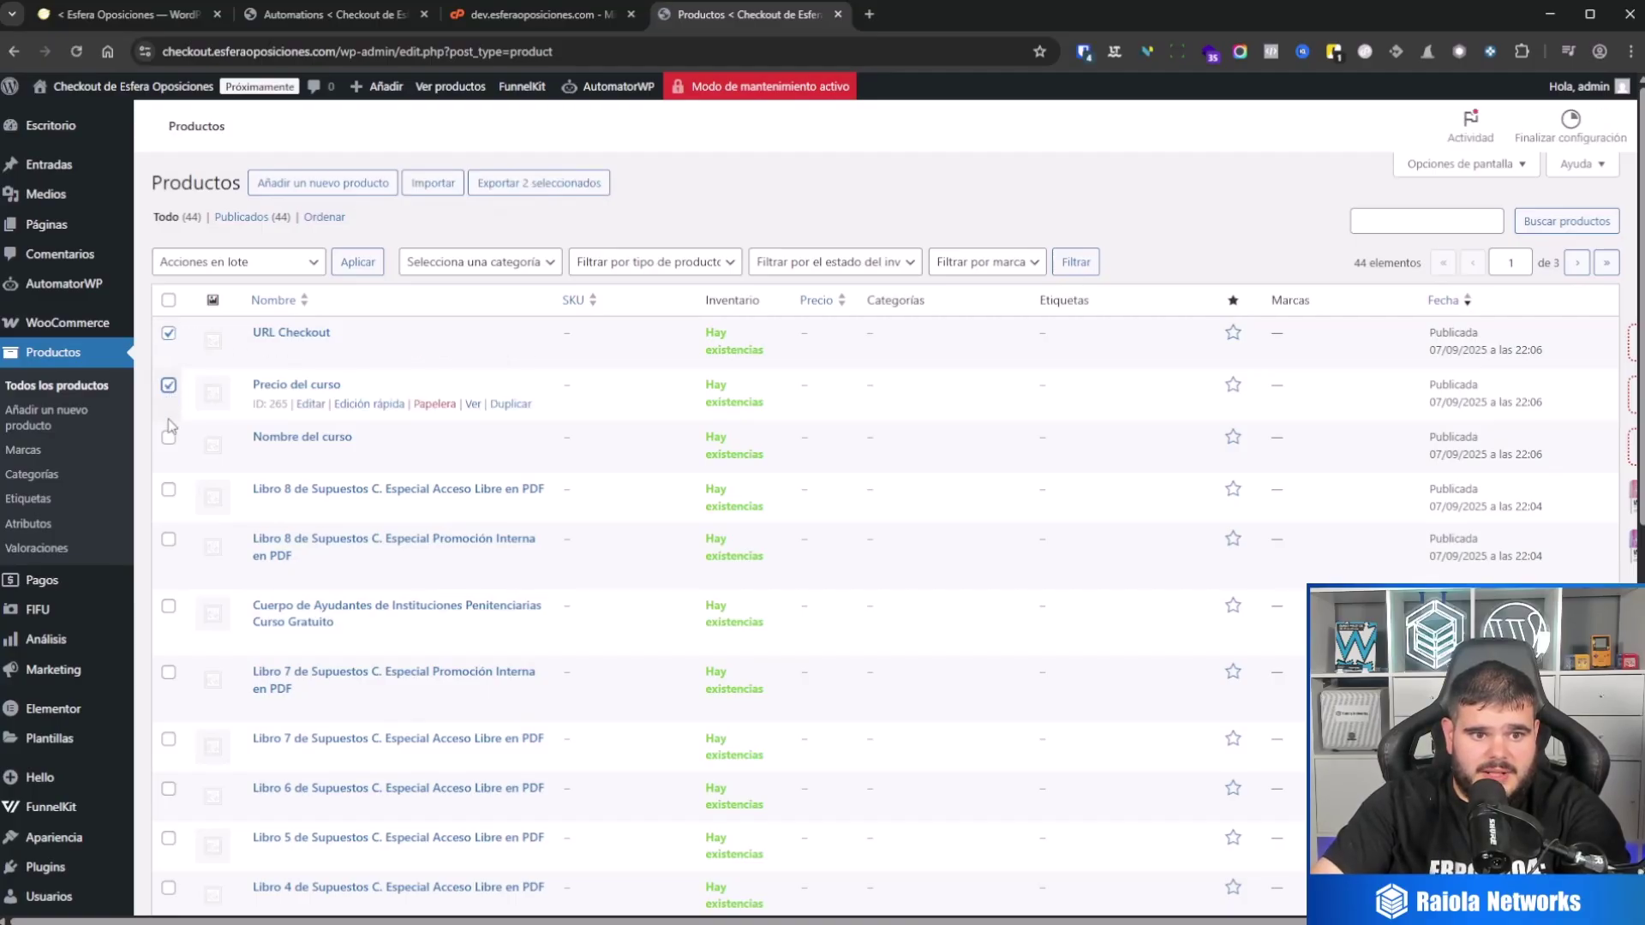
click(169, 438)
click(233, 262)
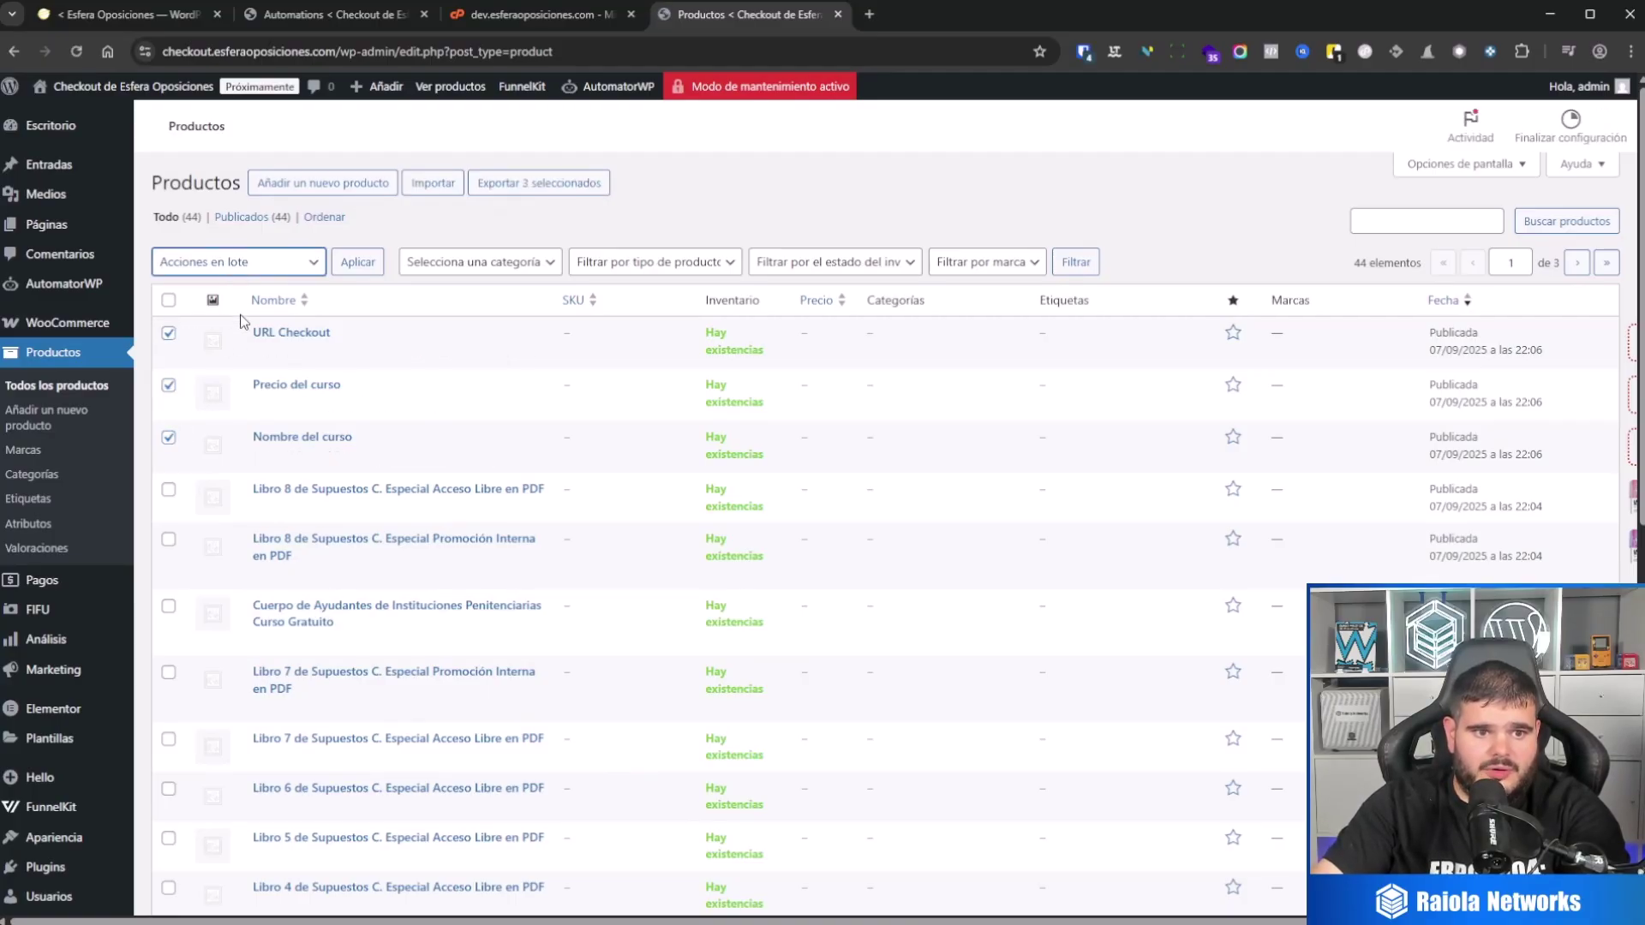
click(242, 347)
click(358, 262)
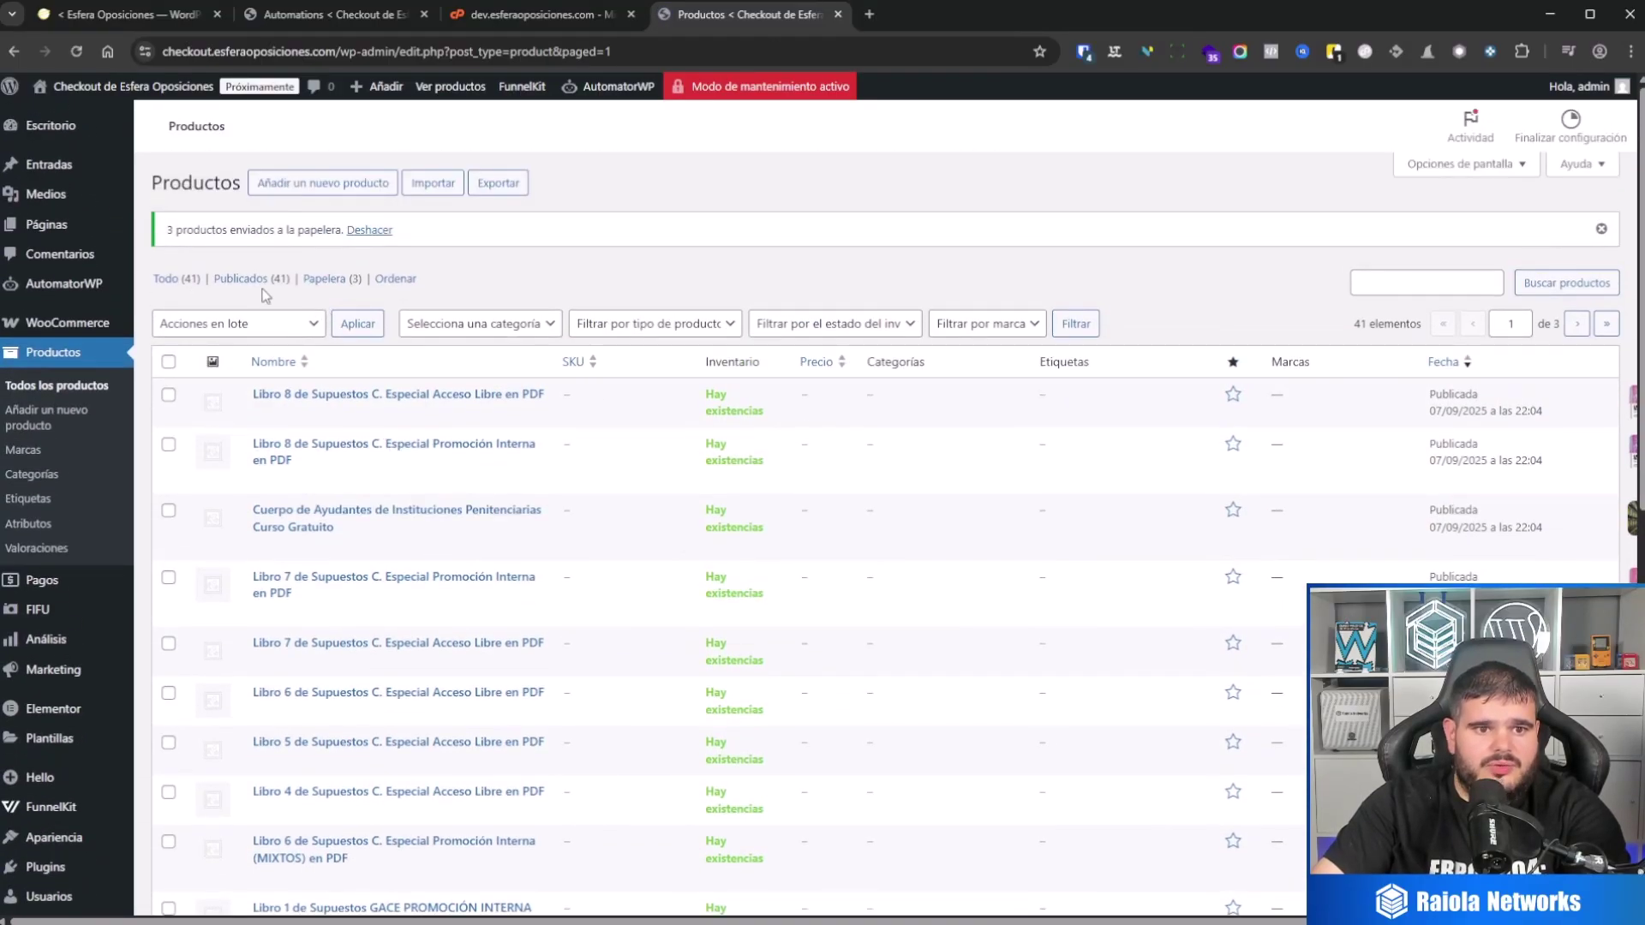
click(331, 280)
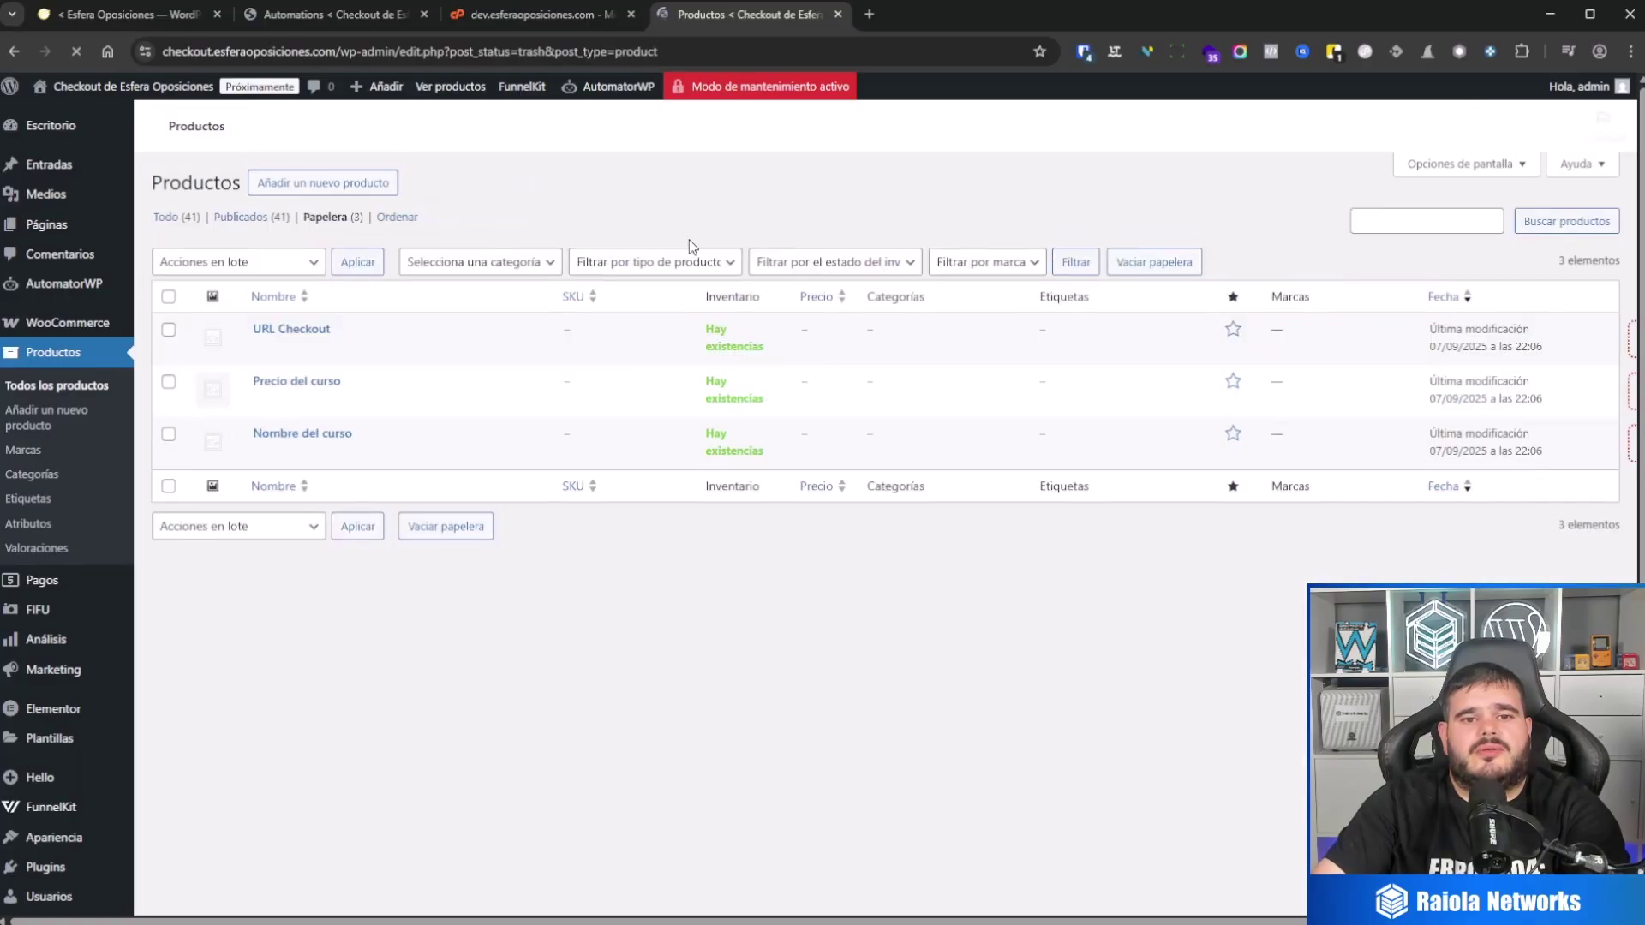
click(1141, 270)
Step: Return to Sincronizacion de oposiciones al backend on the main site and run the automation again
click(38, 21)
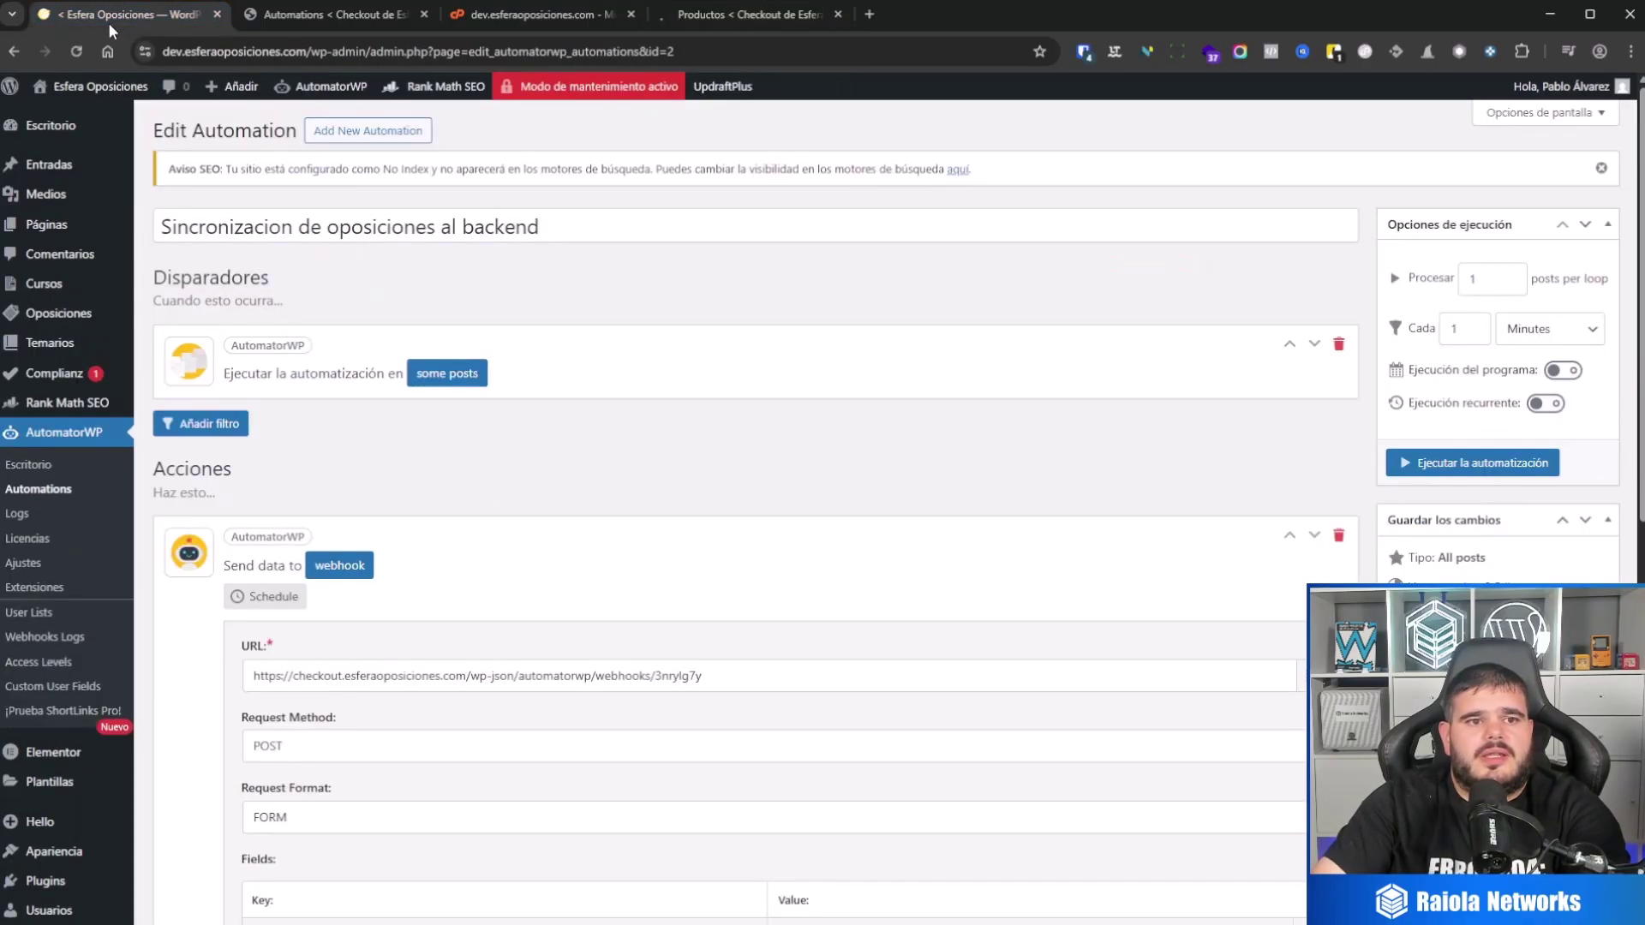
click(1442, 463)
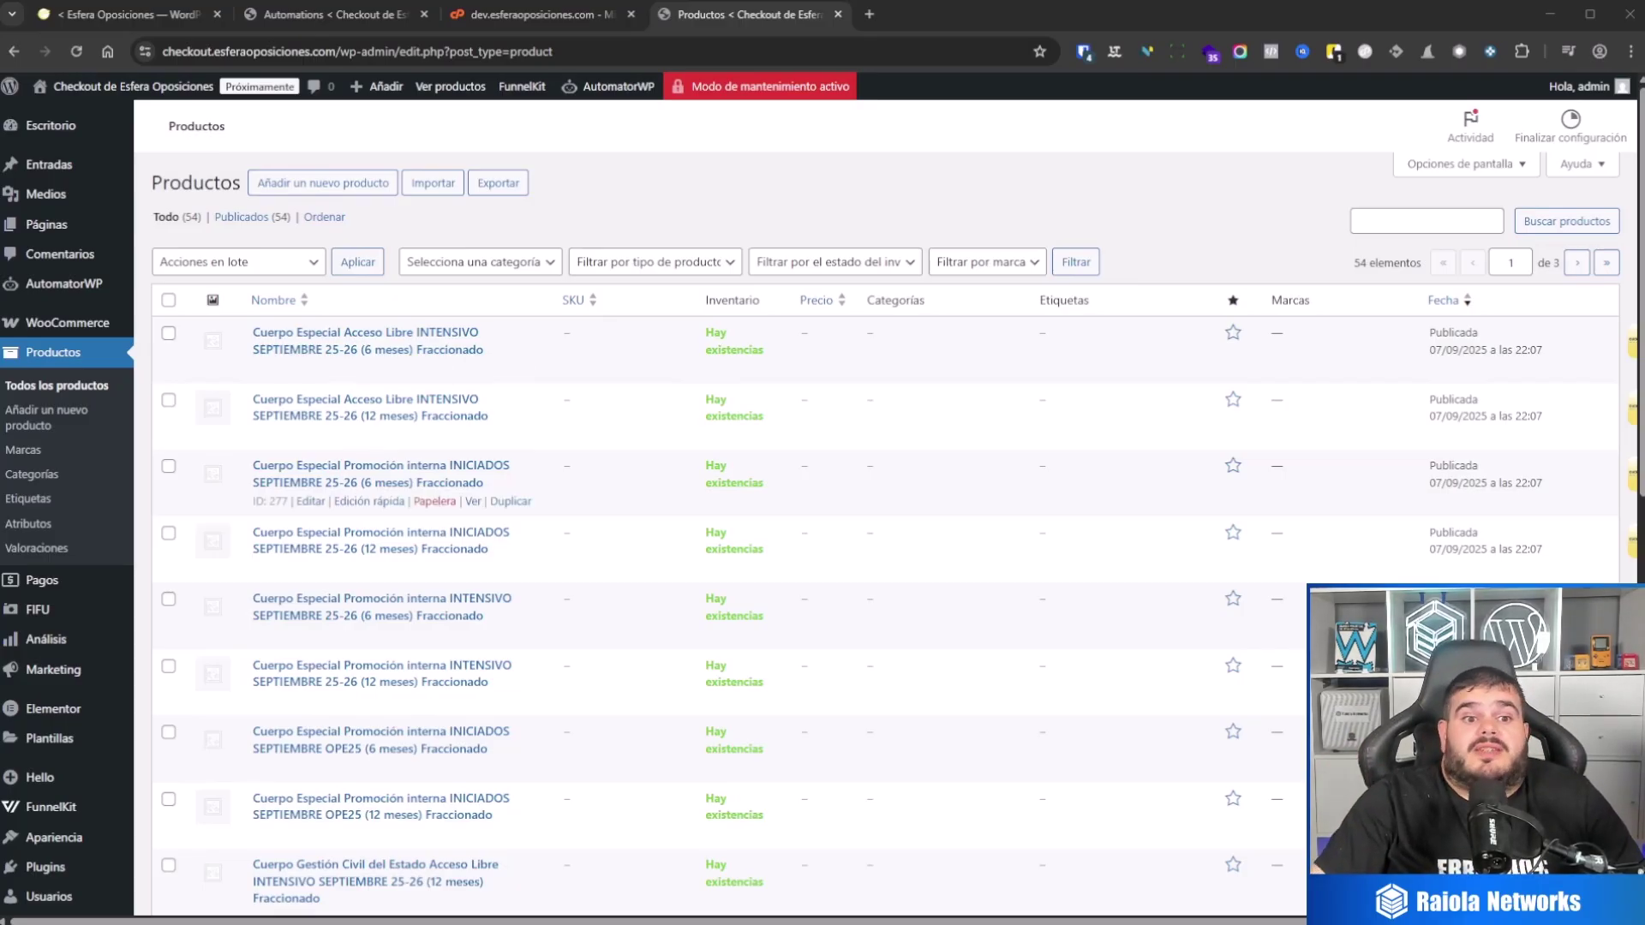
Step: Open the checkout product Cuerpo Especial Acceso Libre INTENSIVO SEPTIEMBRE 25-26 (6 meses) Fraccionado, examine its product data, and return to the dashboard
click(311, 369)
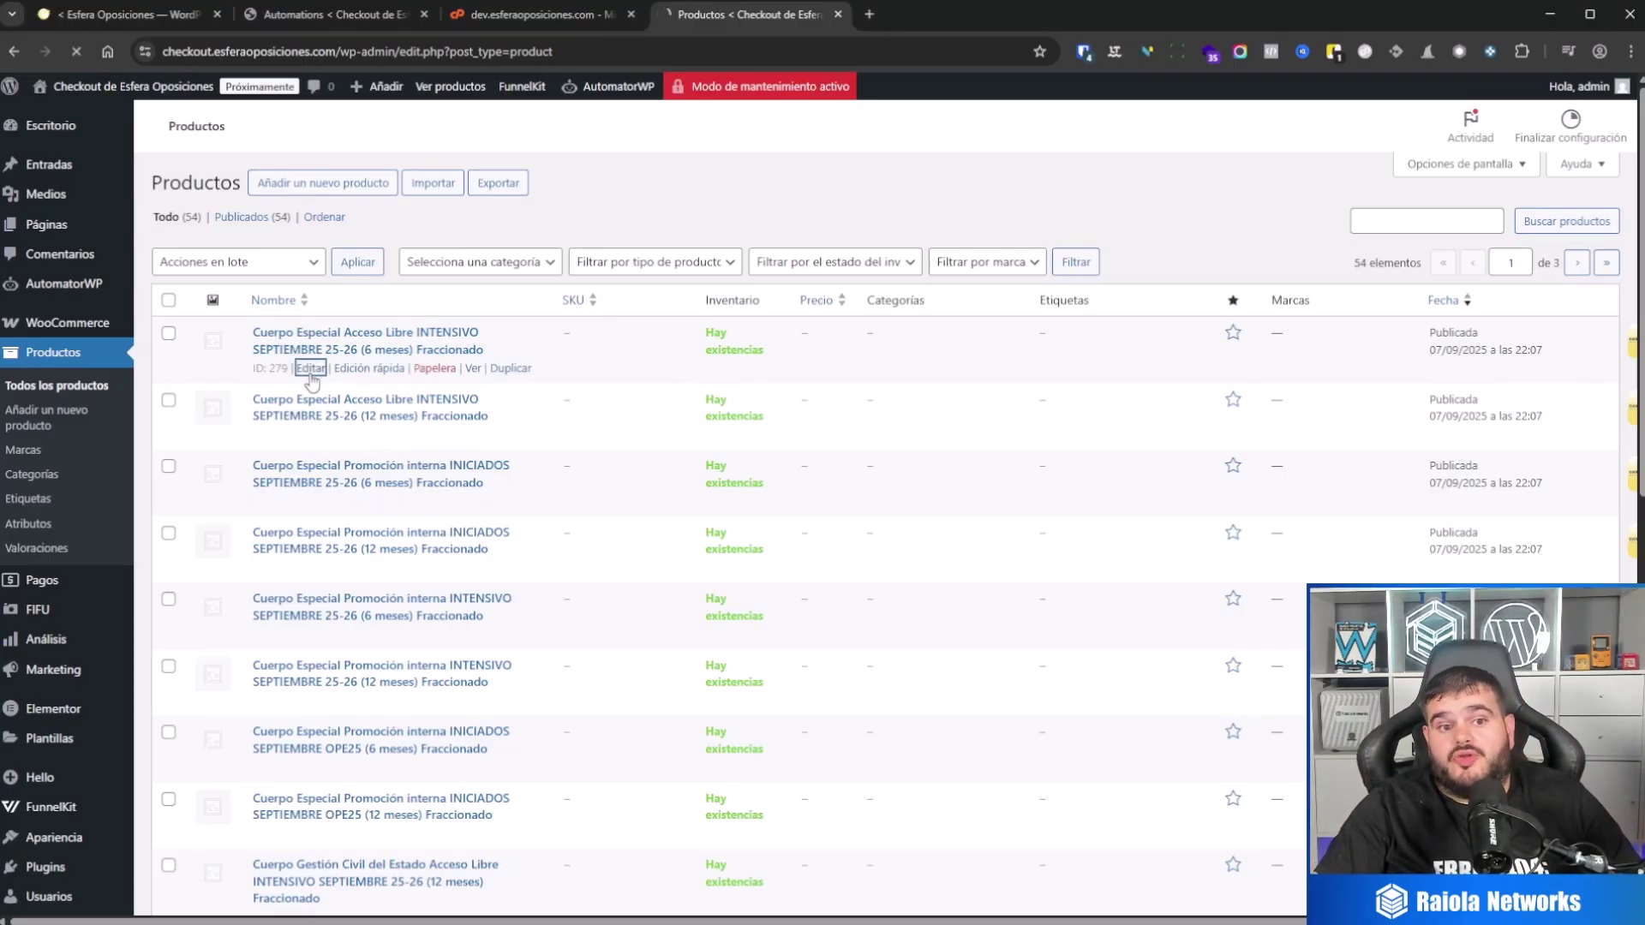
scroll(600, 369, down, 5)
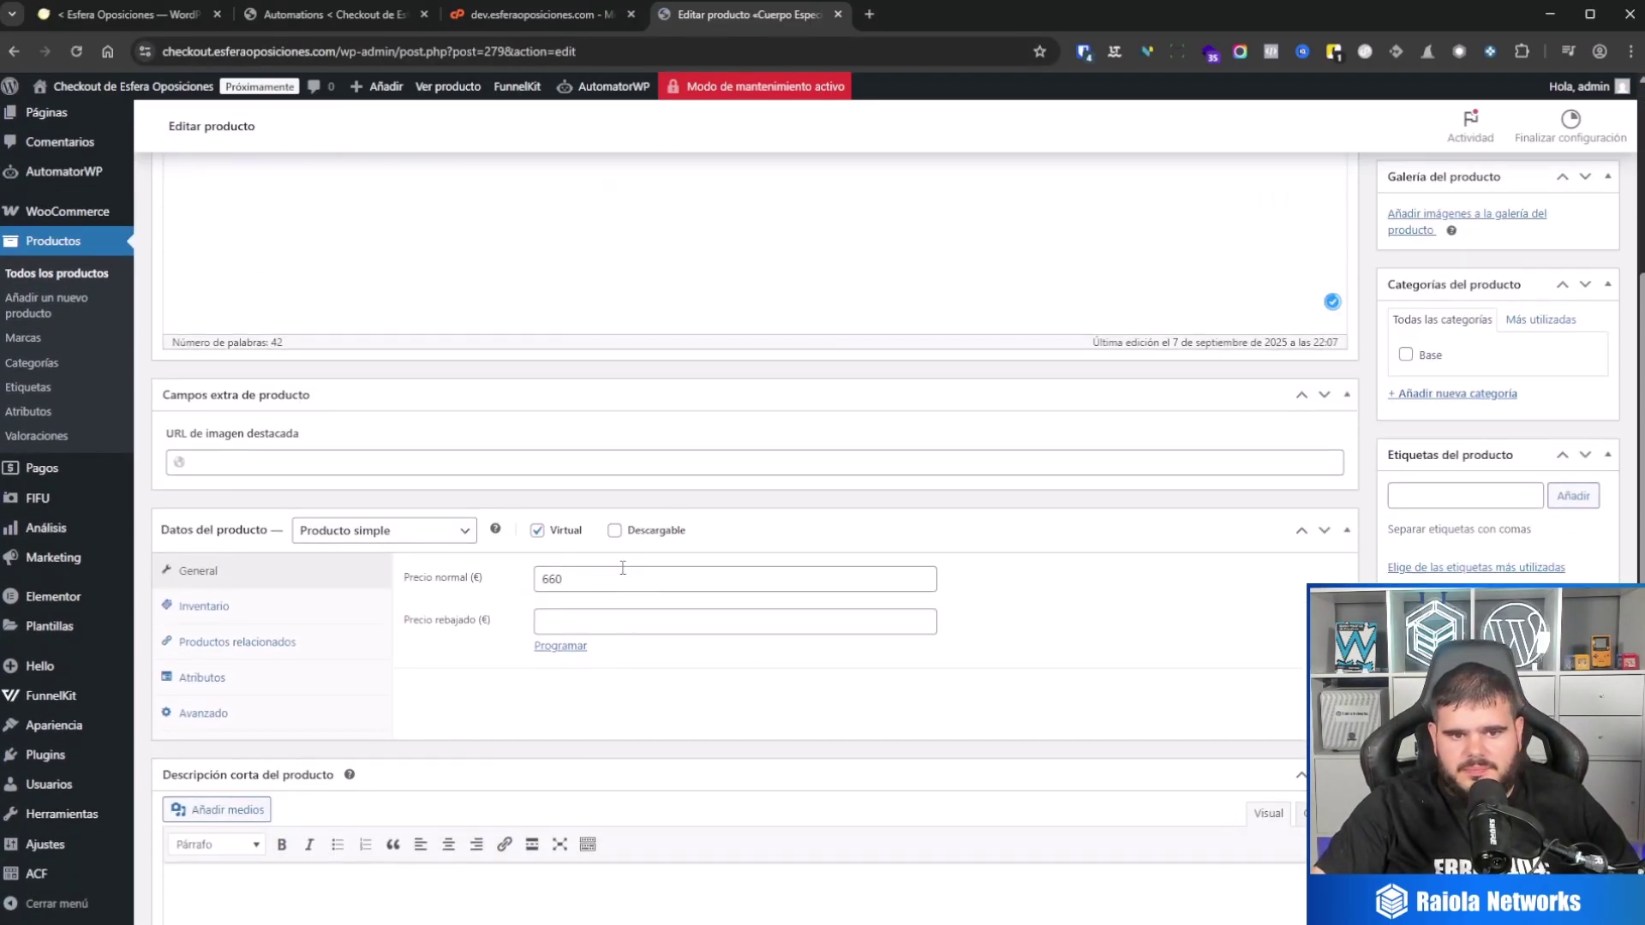
scroll(643, 655, down, 4)
scroll(705, 640, up, 2)
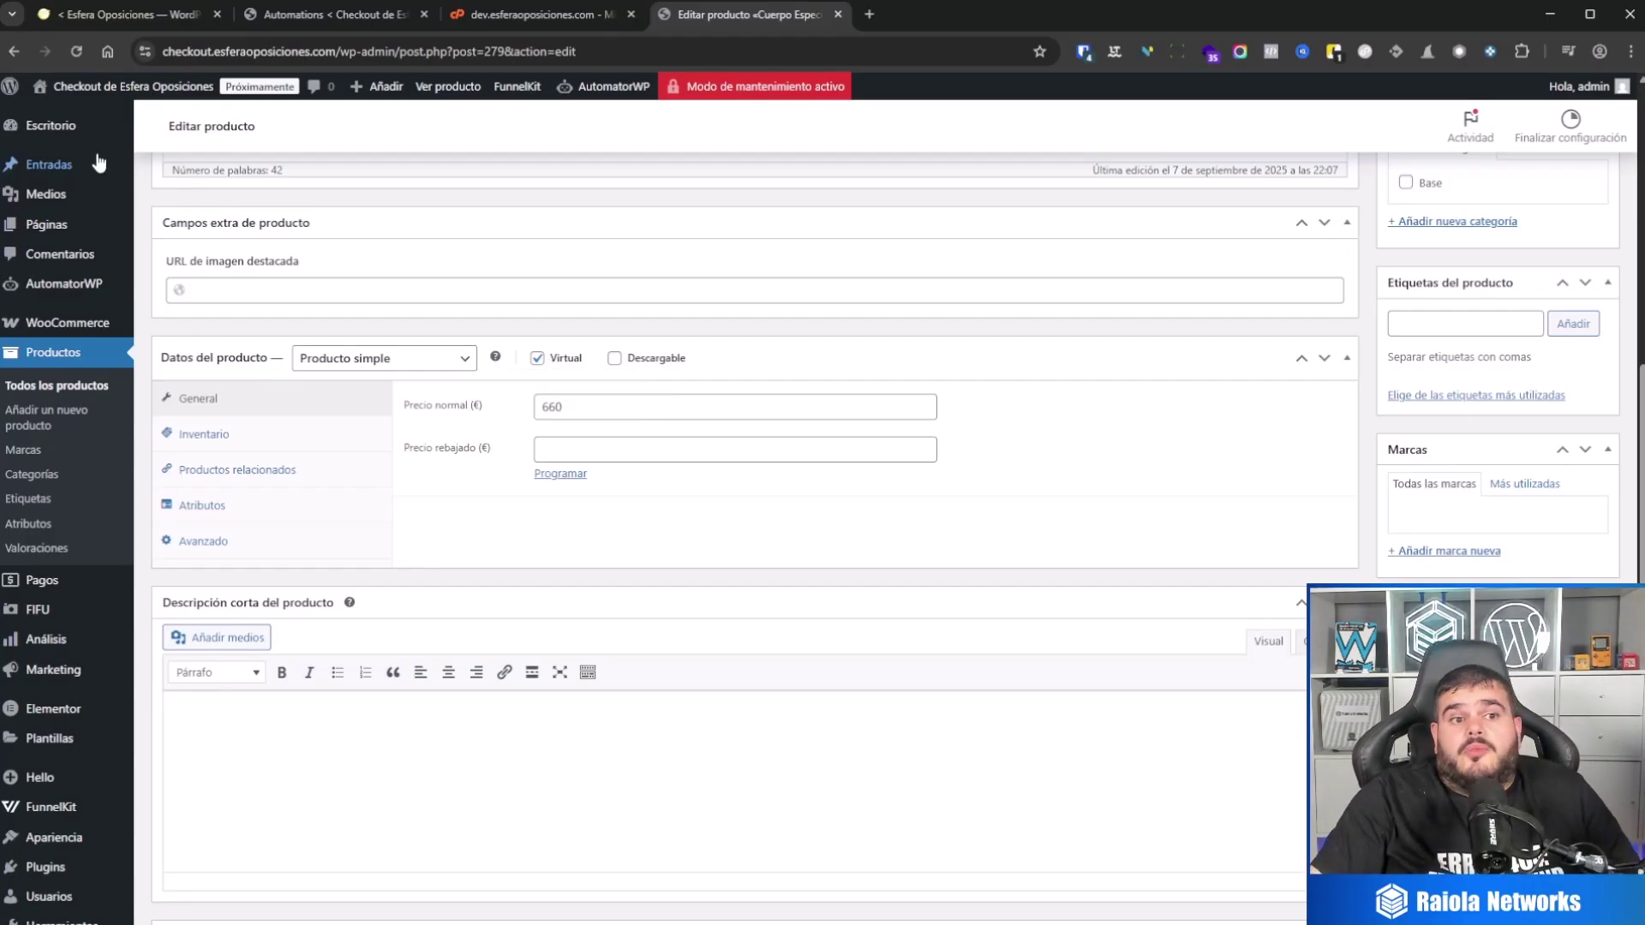
click(77, 124)
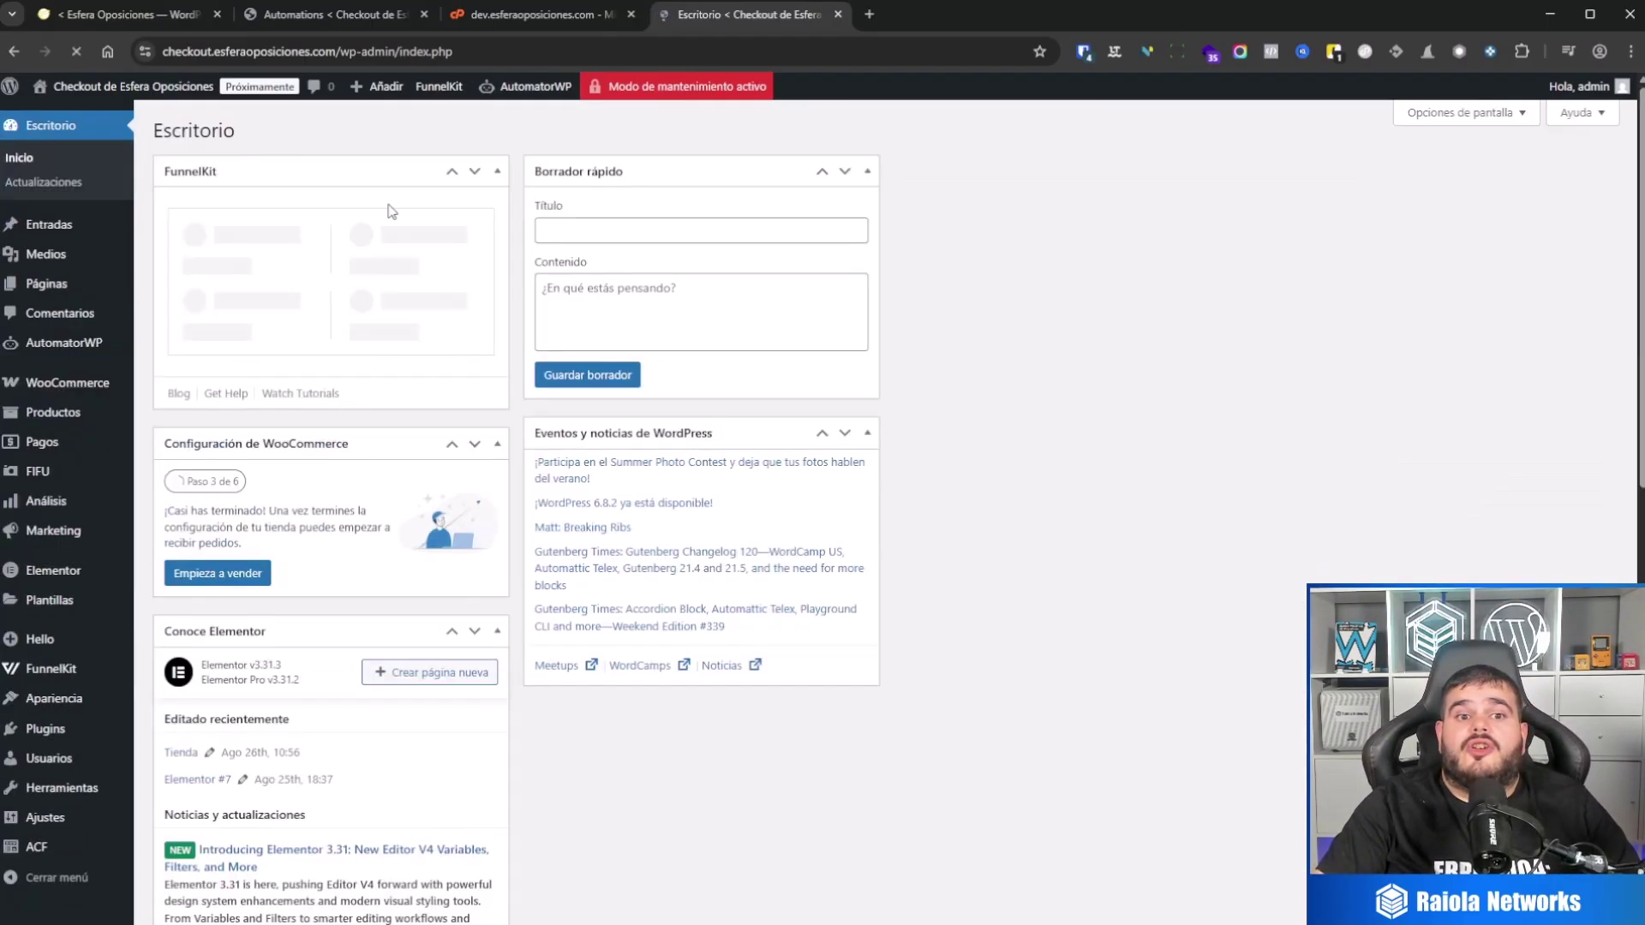